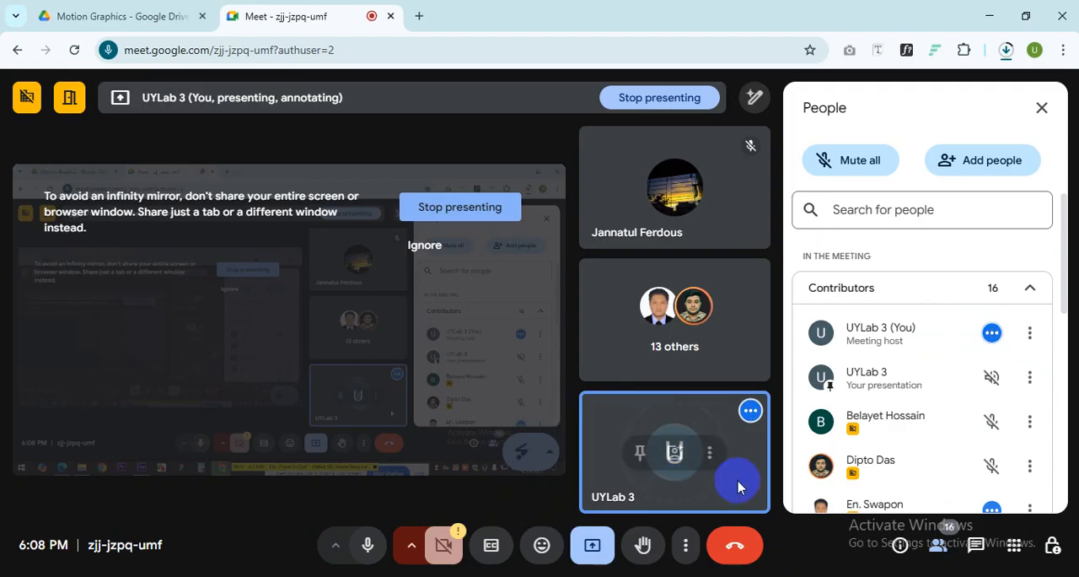
# Step: Review the meeting's full participant list and check the in-call messages
pyautogui.scroll(-5, 804, 411)
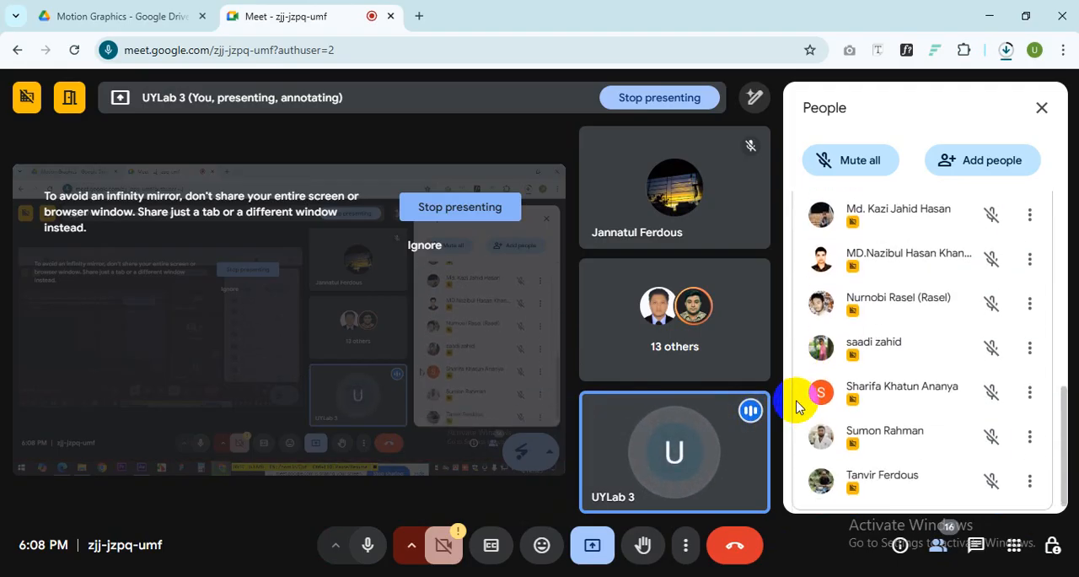
pyautogui.scroll(5, 789, 402)
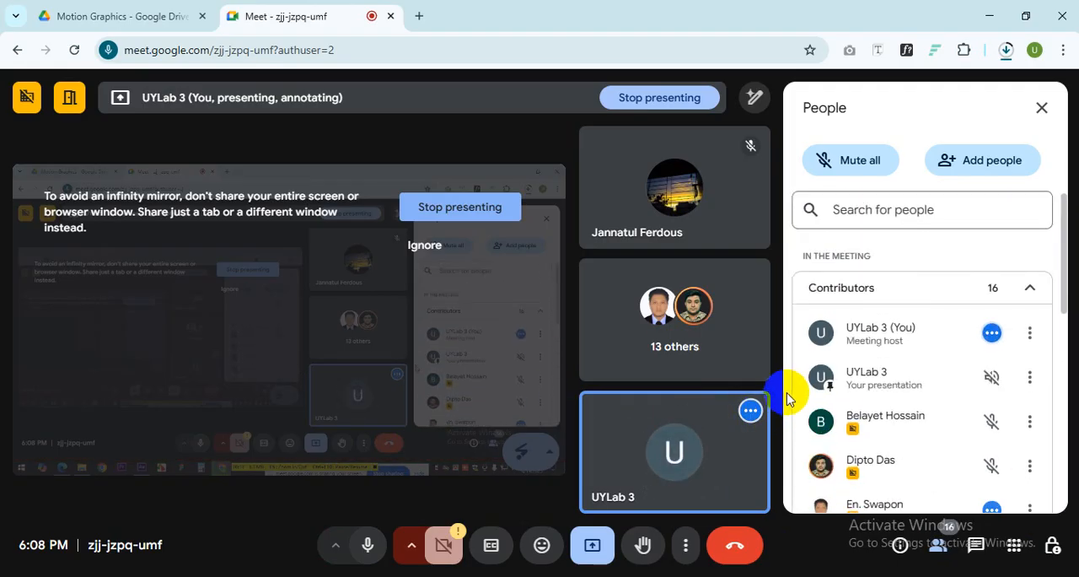
pyautogui.scroll(-6, 786, 396)
pyautogui.click(969, 546)
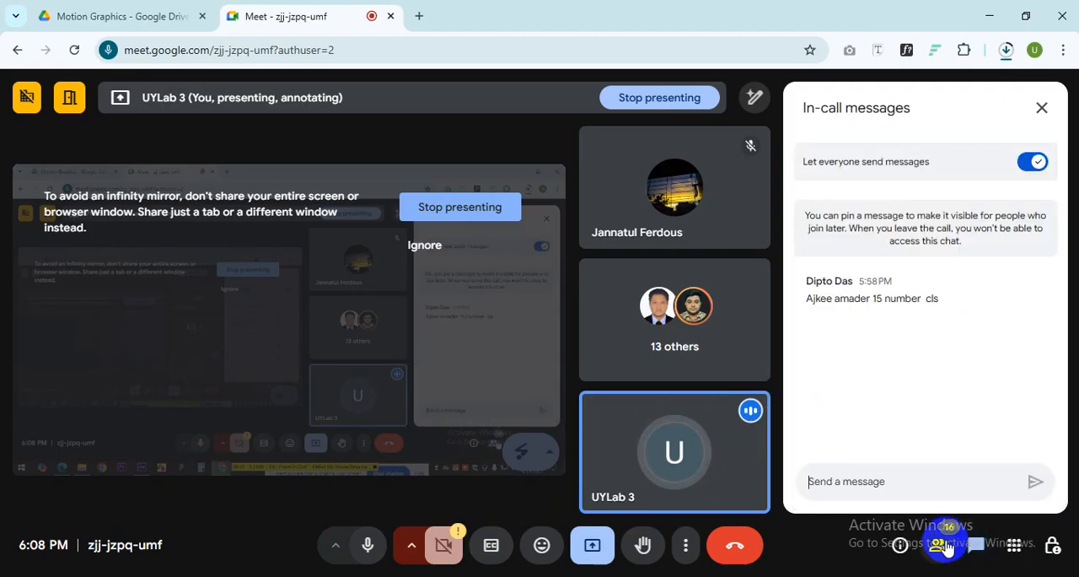
pyautogui.click(946, 547)
# Step: Mute and unmute the microphone, and read the participants' new in-call messages
pyautogui.click(367, 545)
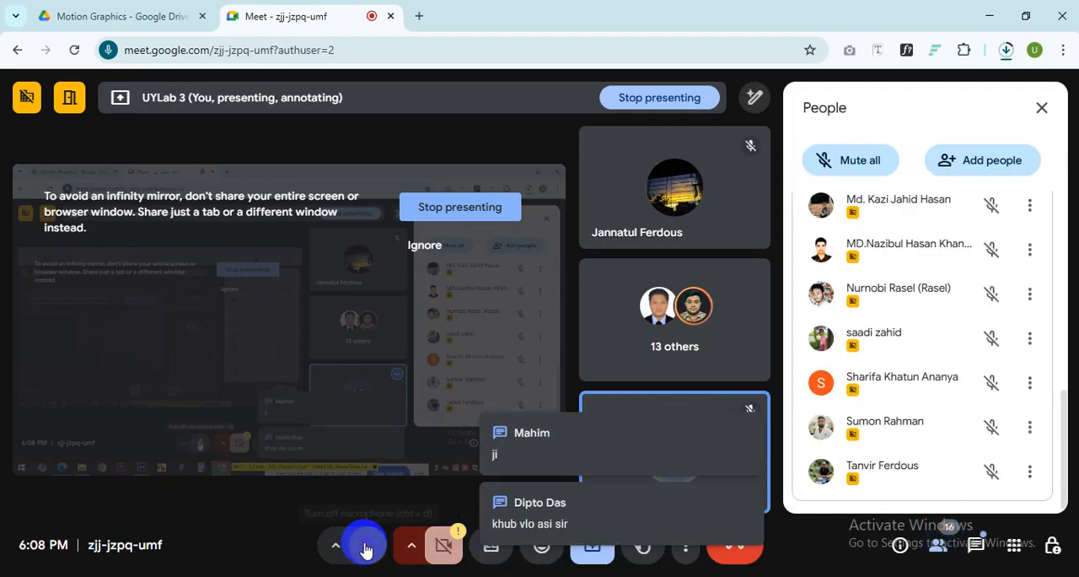
pyautogui.click(368, 545)
pyautogui.click(974, 545)
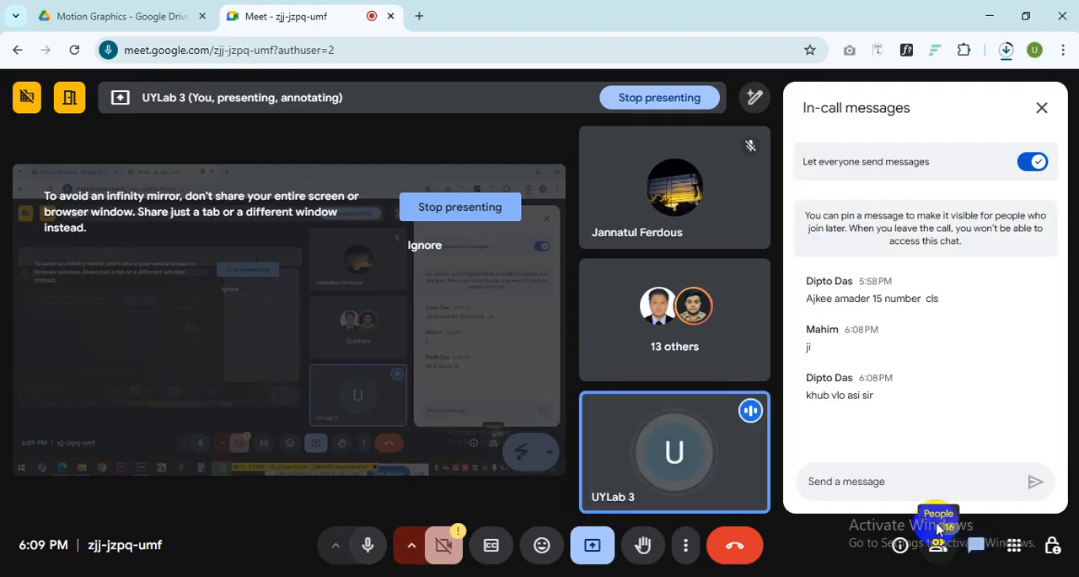
pyautogui.moveTo(881, 414); pyautogui.dragTo(801, 415)
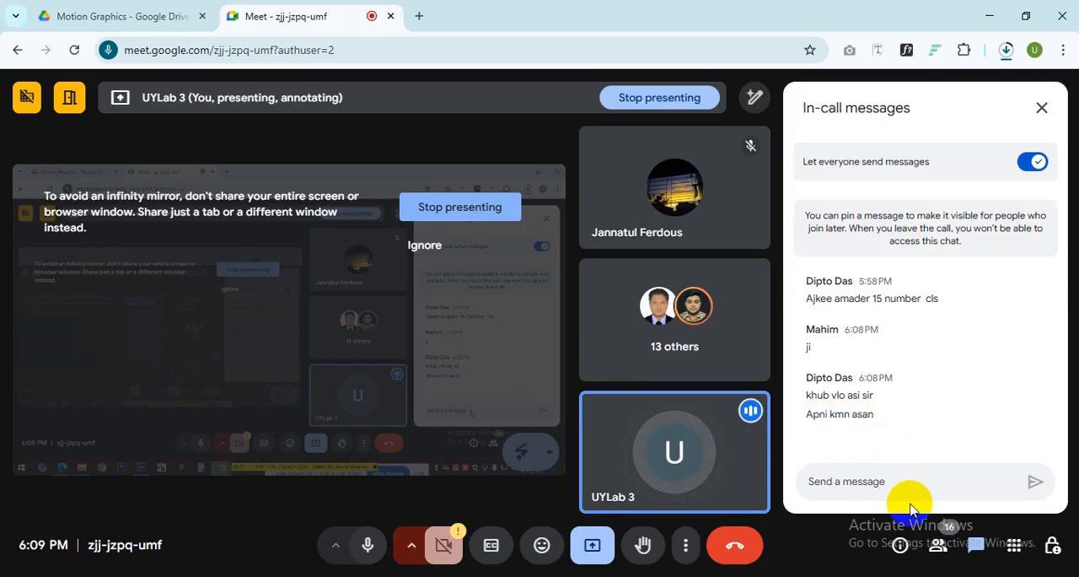
pyautogui.click(936, 544)
# Step: Ignore the infinity-mirror warning on the shared presentation
pyautogui.click(70, 7)
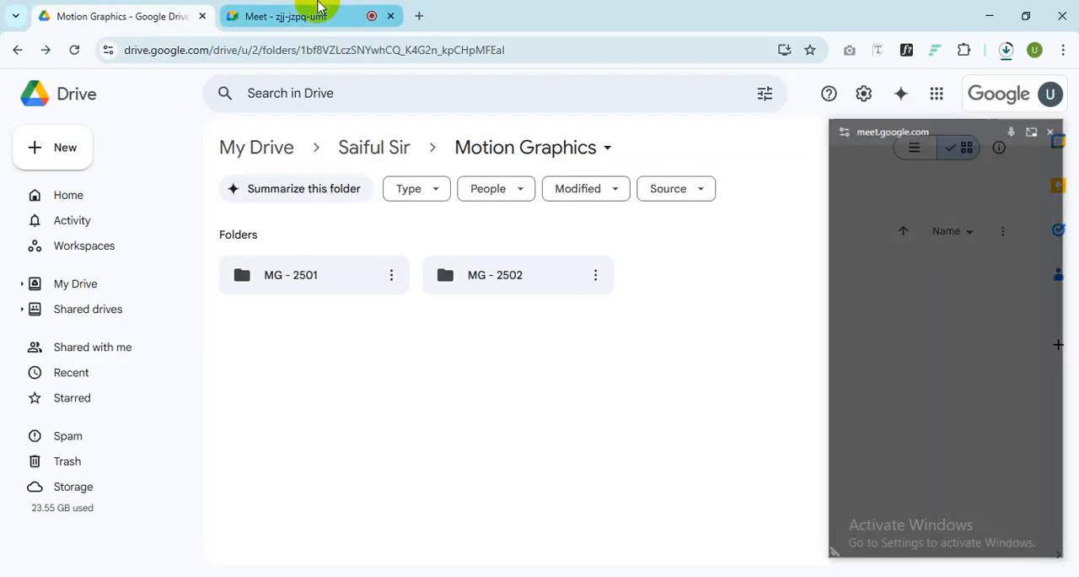
pyautogui.click(289, 11)
pyautogui.click(755, 97)
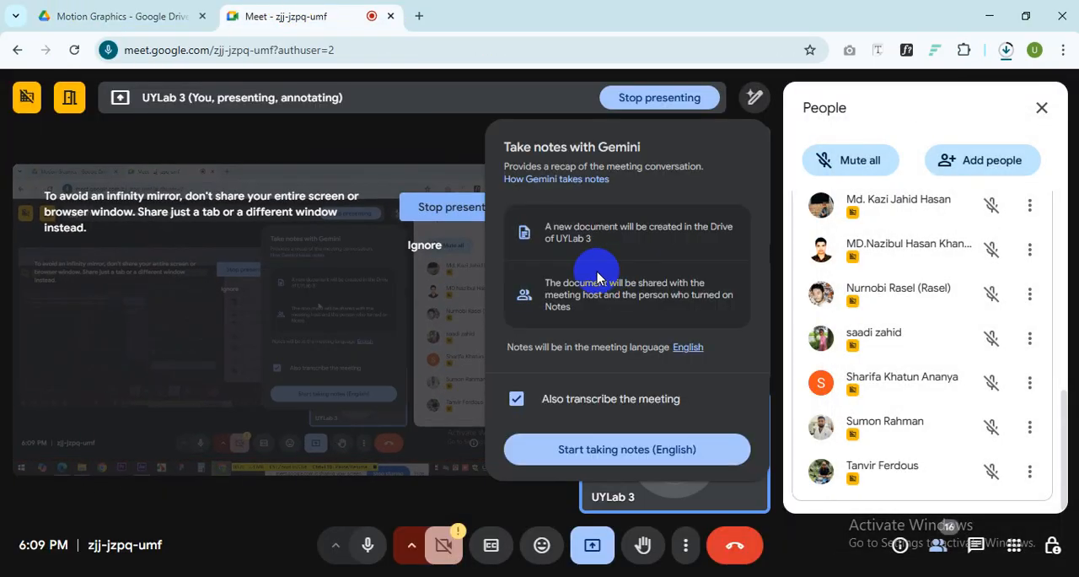
pyautogui.click(432, 246)
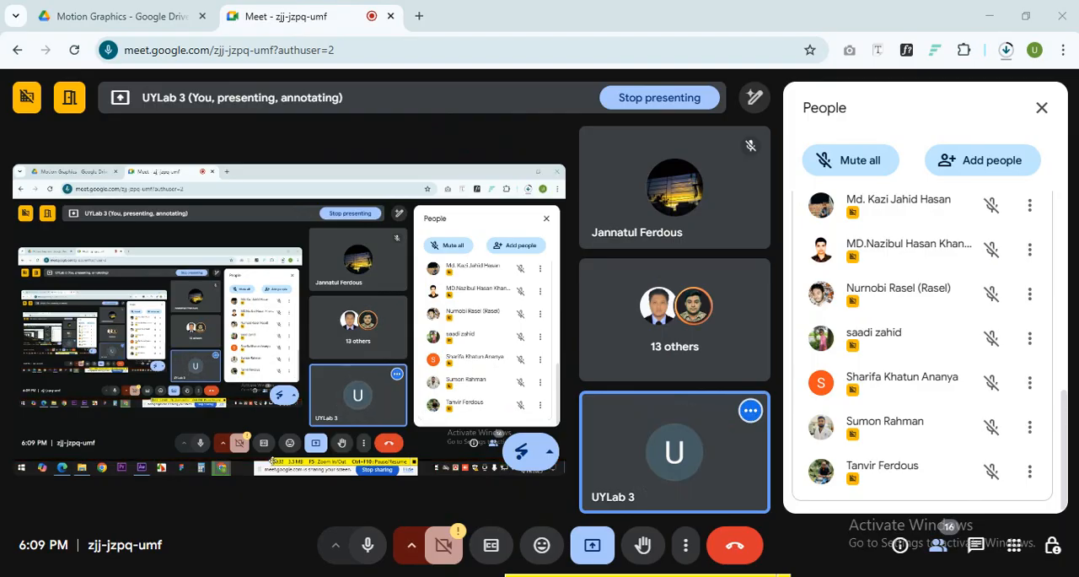
# Step: Switch to Adobe After Effects and look over the available effect categories
pyautogui.click(246, 576)
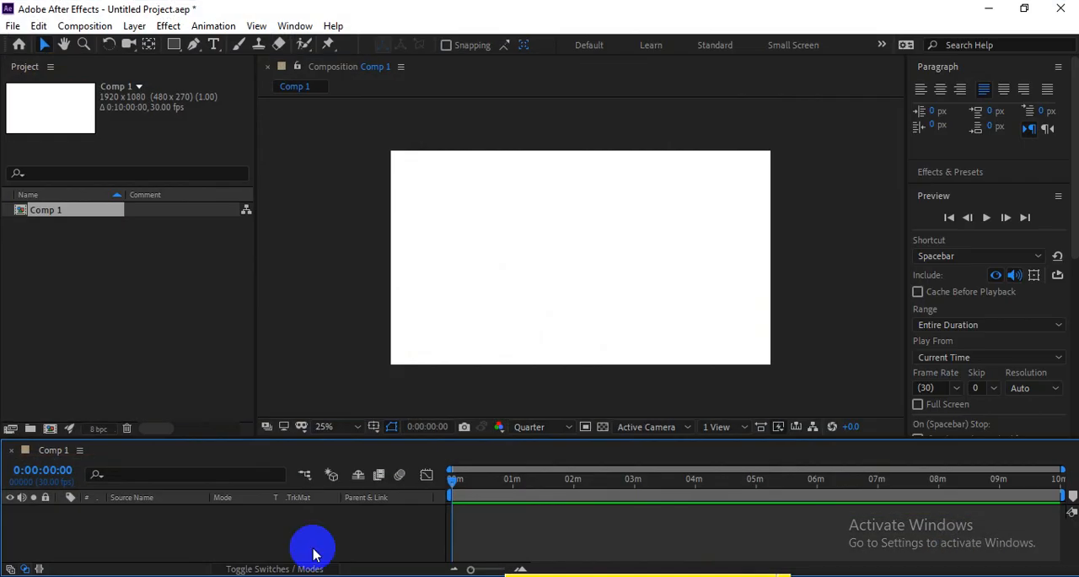
pyautogui.click(169, 25)
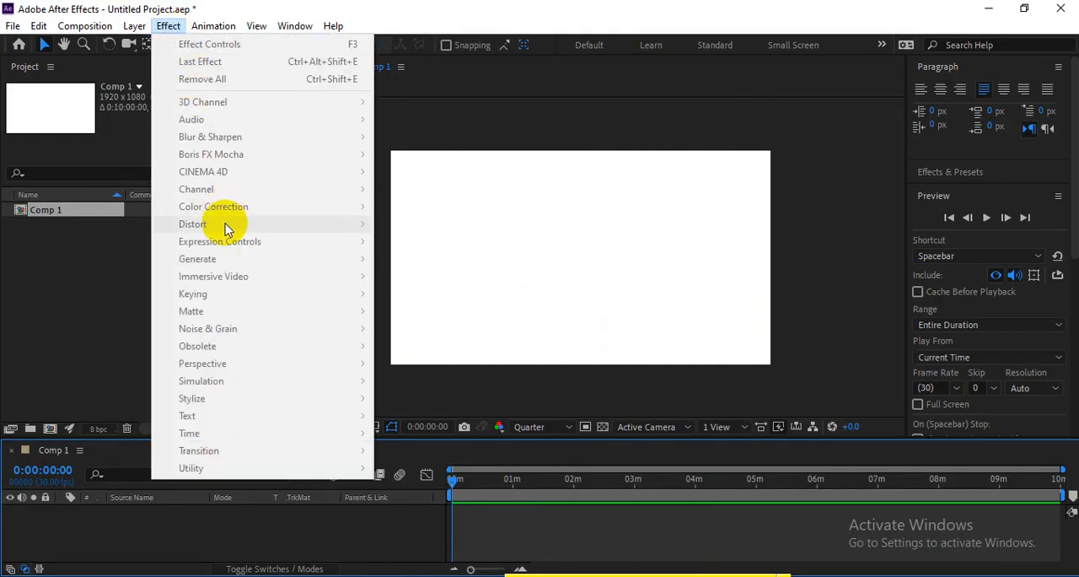
pyautogui.click(74, 308)
pyautogui.click(582, 280)
pyautogui.doubleClick(196, 286)
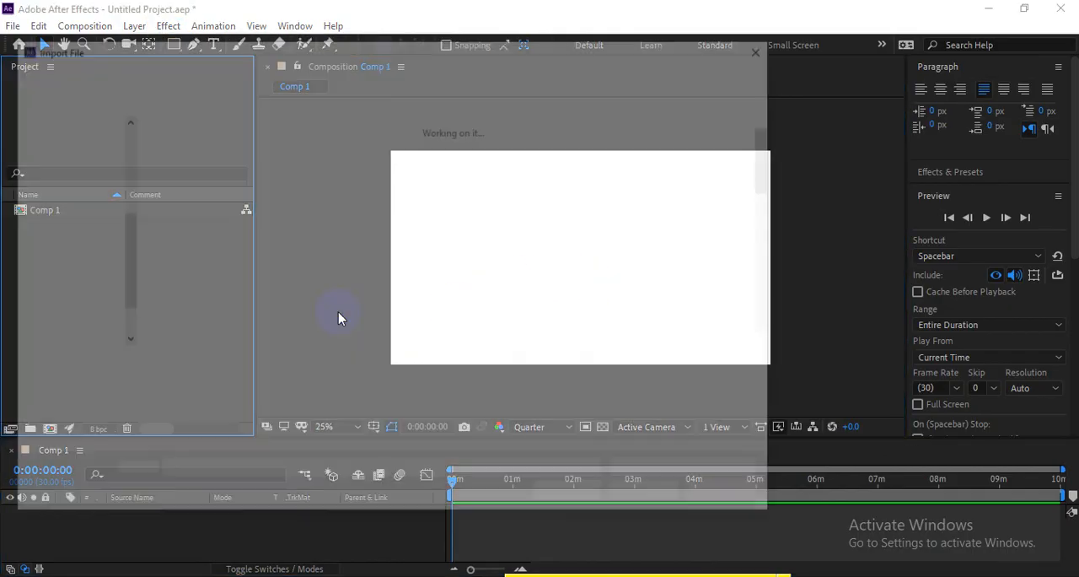
pyautogui.scroll(-2, 618, 251)
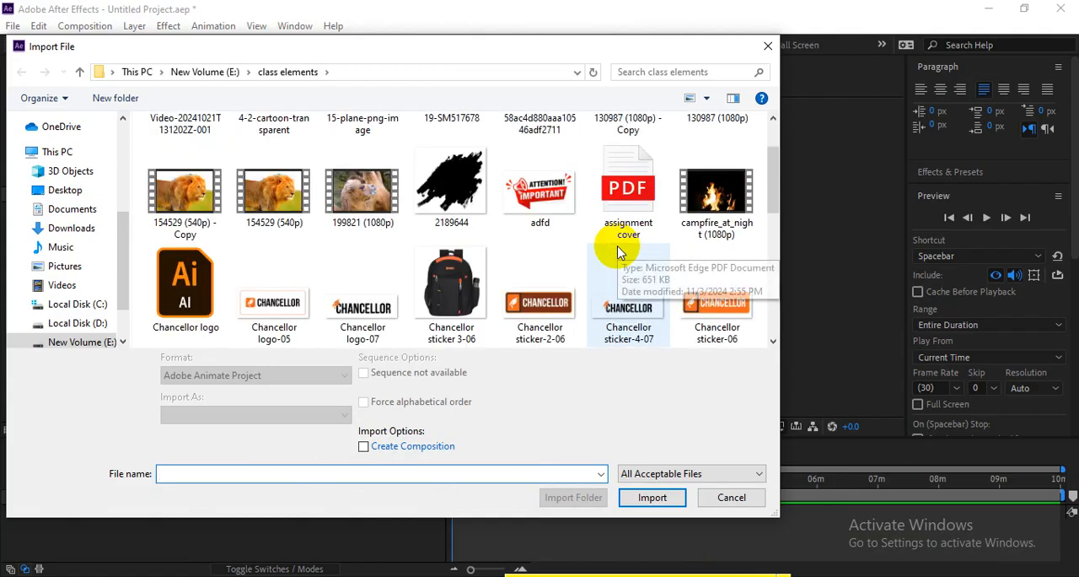
pyautogui.scroll(1, 751, 248)
pyautogui.scroll(1, 535, 253)
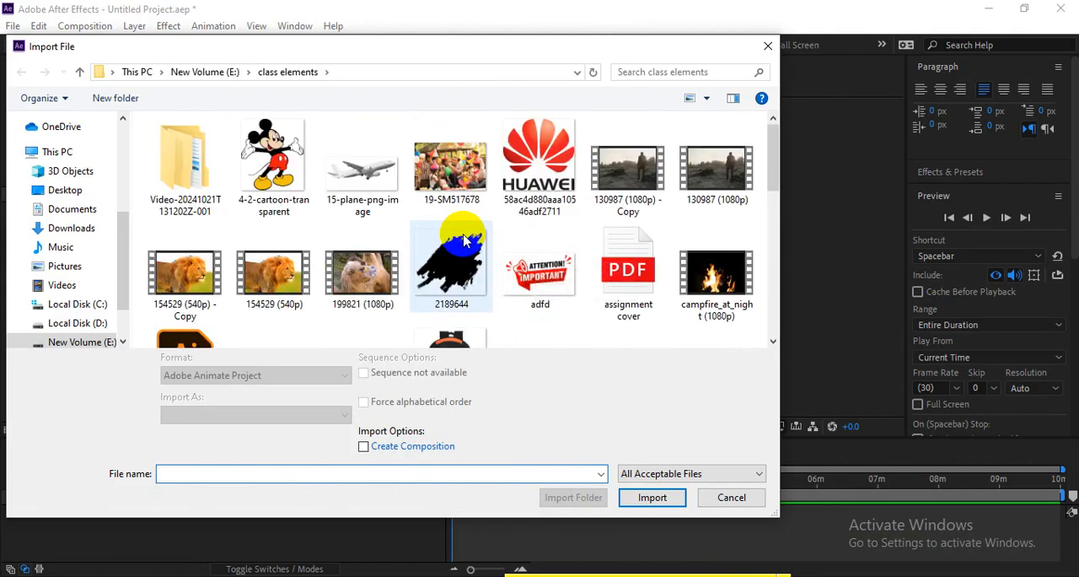
pyautogui.click(627, 169)
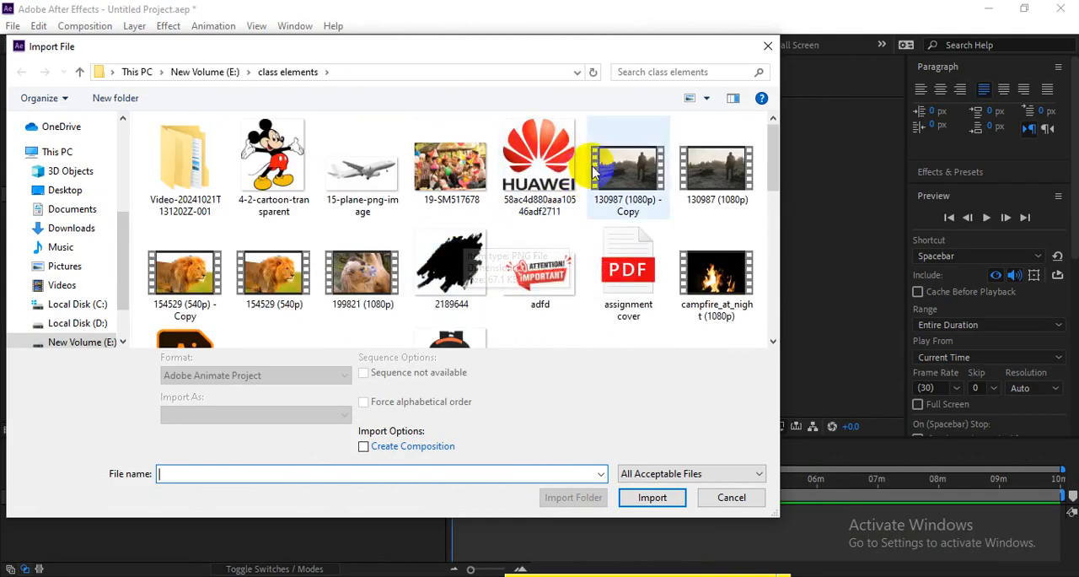
pyautogui.keyDown('ctrl'); pyautogui.click(354, 286); pyautogui.keyUp('ctrl')
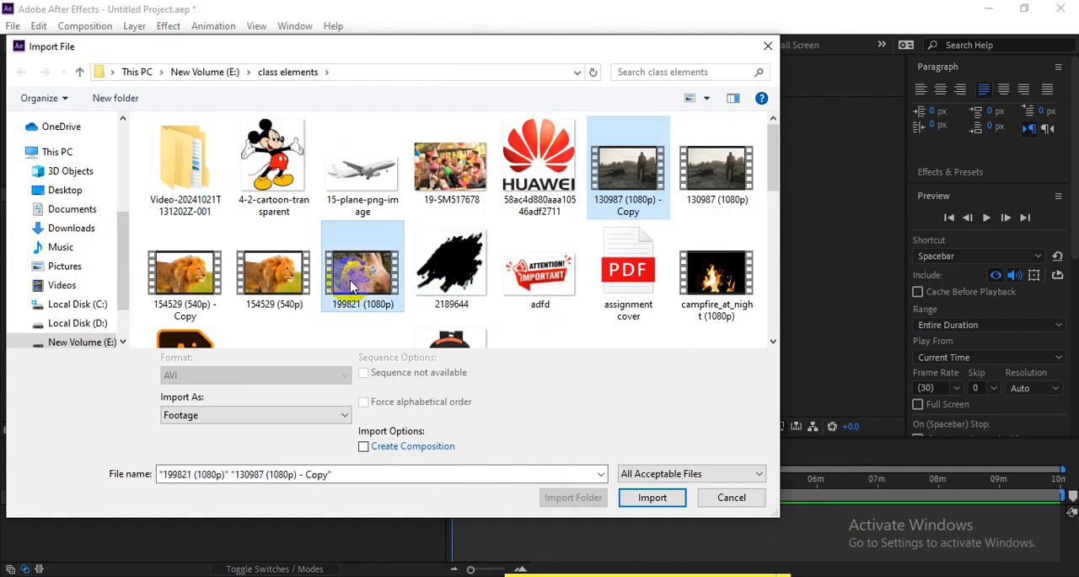
pyautogui.click(645, 498)
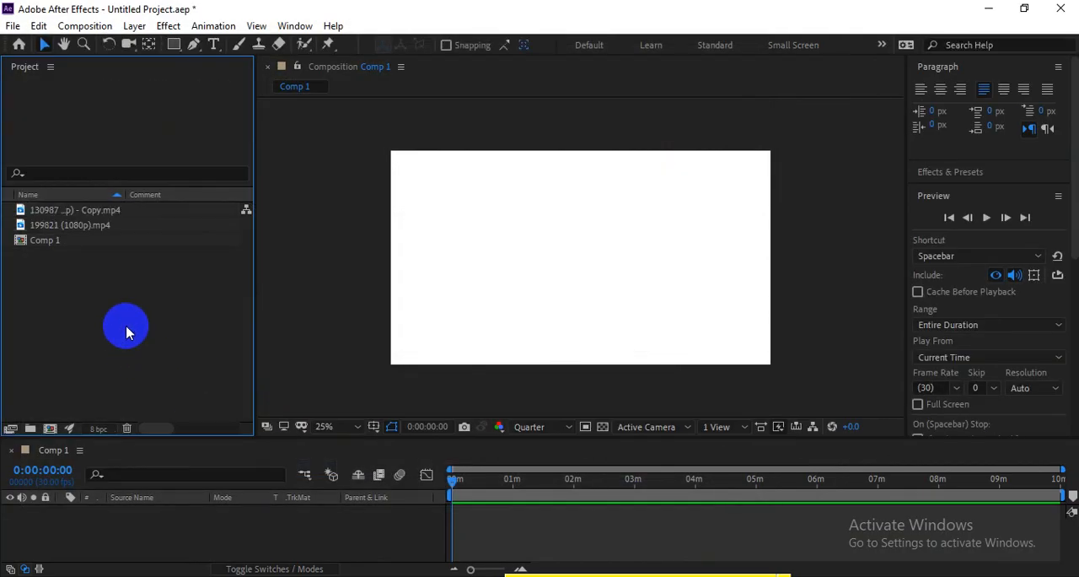
pyautogui.click(90, 213)
pyautogui.moveTo(70, 221); pyautogui.dragTo(211, 540)
# Step: Browse the Generate and Distort effects available for the clip layer in Comp 1
pyautogui.click(169, 26)
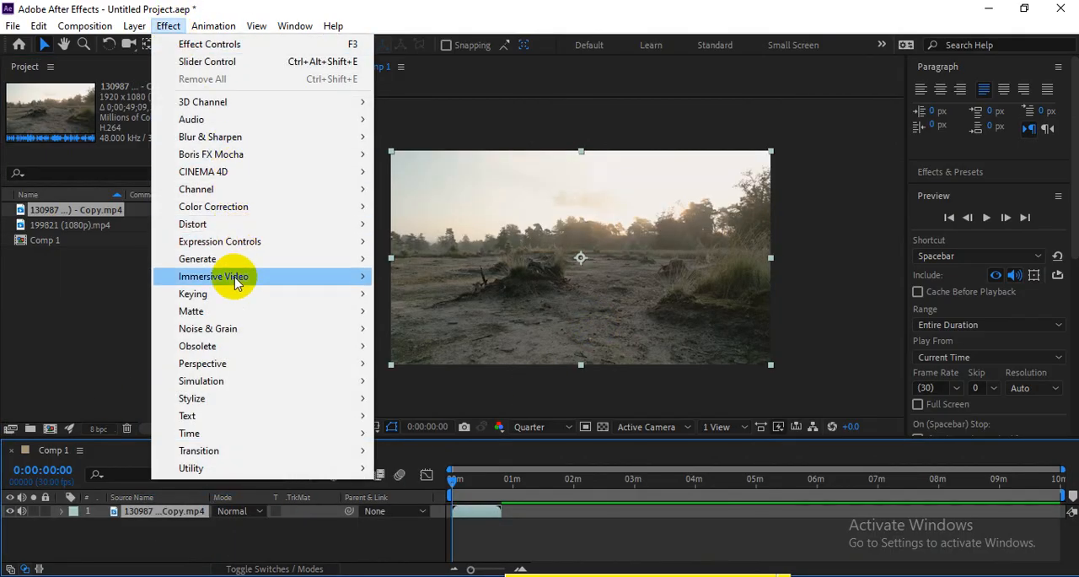
pyautogui.moveTo(192, 223)
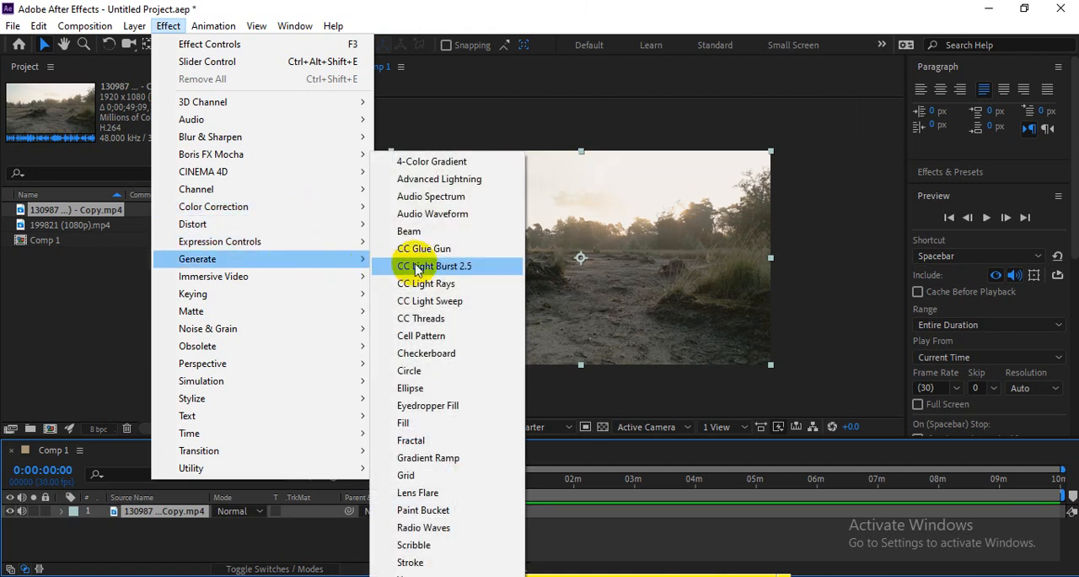
pyautogui.moveTo(354, 224)
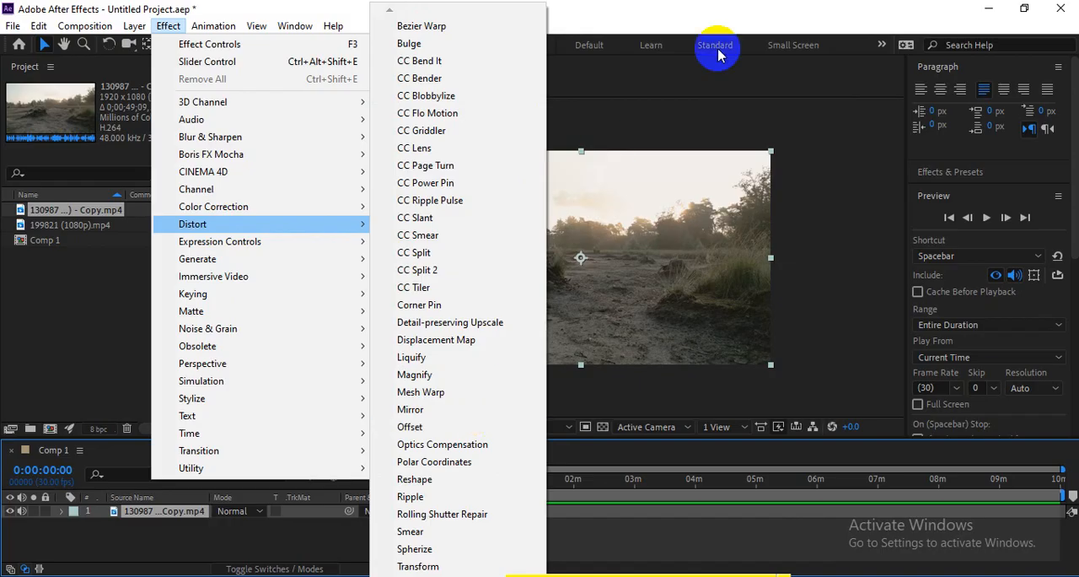
pyautogui.click(850, 280)
pyautogui.click(717, 280)
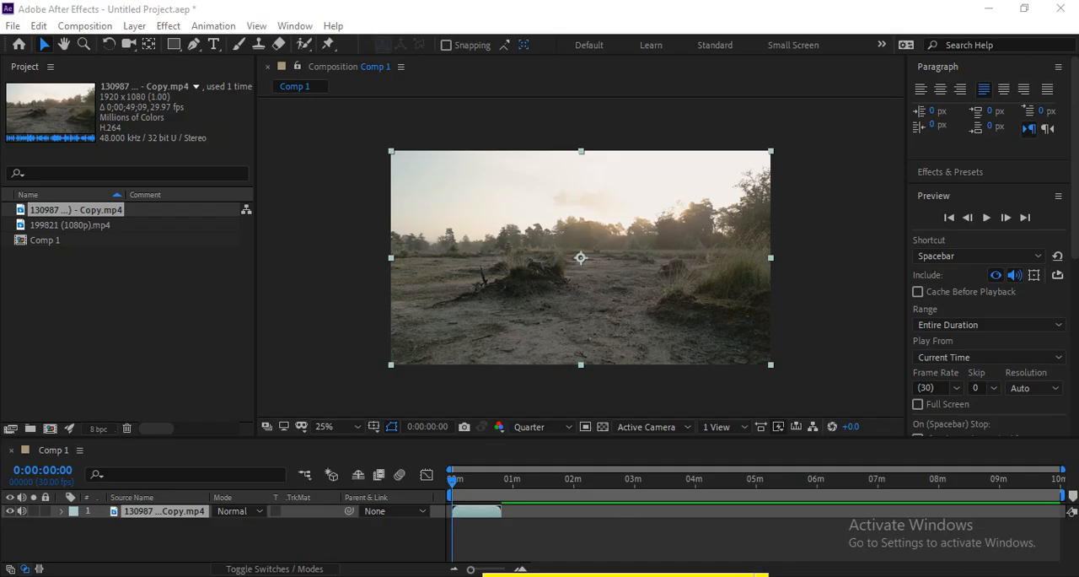
# Step: Switch to Google Meet, read the latest in-call messages, and return to the participant list
pyautogui.click(274, 540)
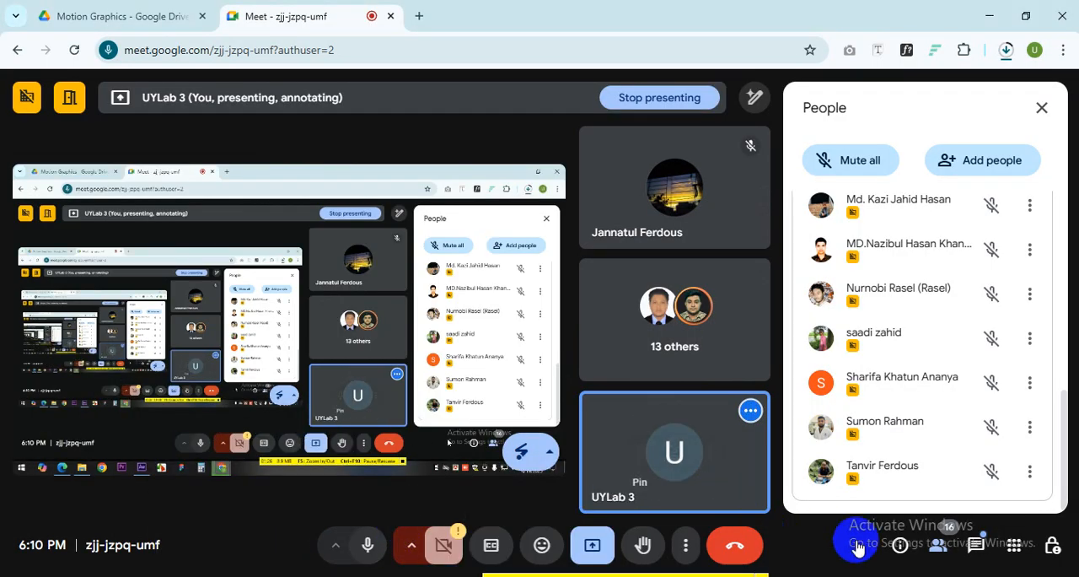
pyautogui.click(971, 546)
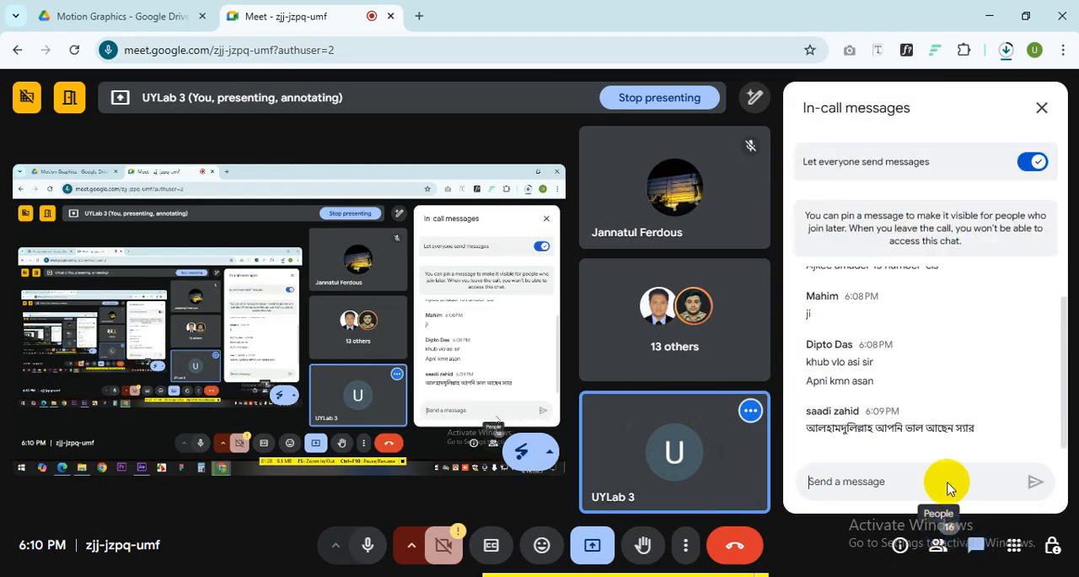
pyautogui.moveTo(969, 429); pyautogui.dragTo(860, 396)
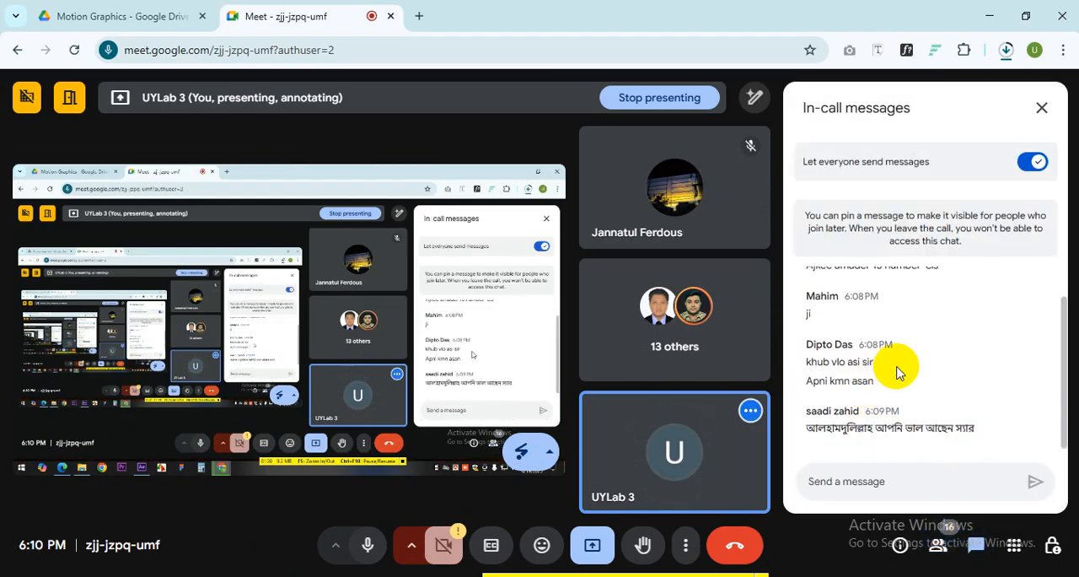
pyautogui.click(937, 547)
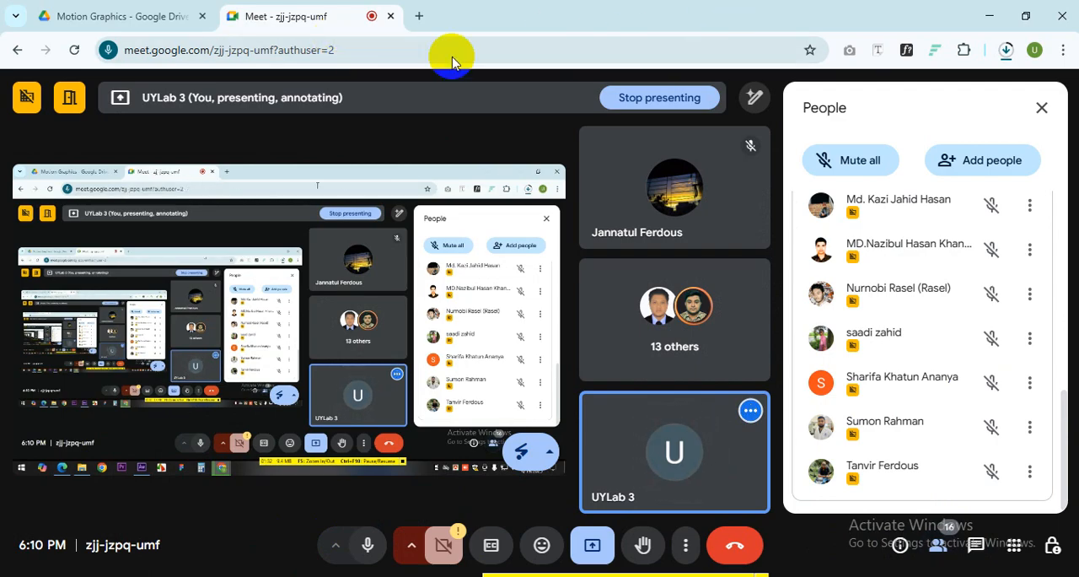
# Step: Switch to After Effects, play the clip in Comp 1, and set the current time to 0:00:00:24
pyautogui.click(989, 15)
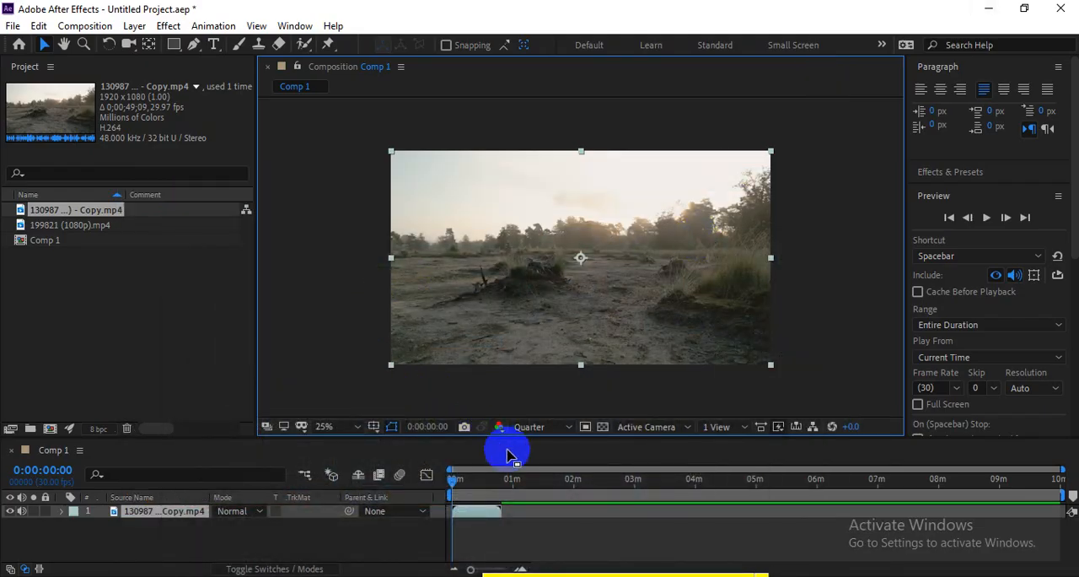
pyautogui.keyDown('alt'); pyautogui.scroll(5, 462, 513); pyautogui.keyUp('alt')
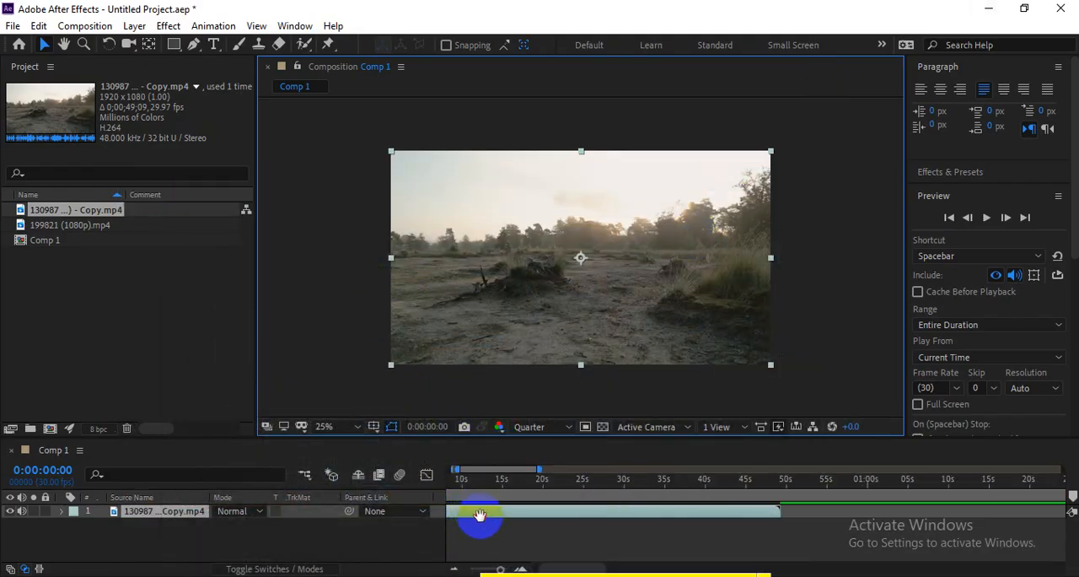
pyautogui.keyDown('alt'); pyautogui.scroll(-5, 559, 513); pyautogui.keyUp('alt')
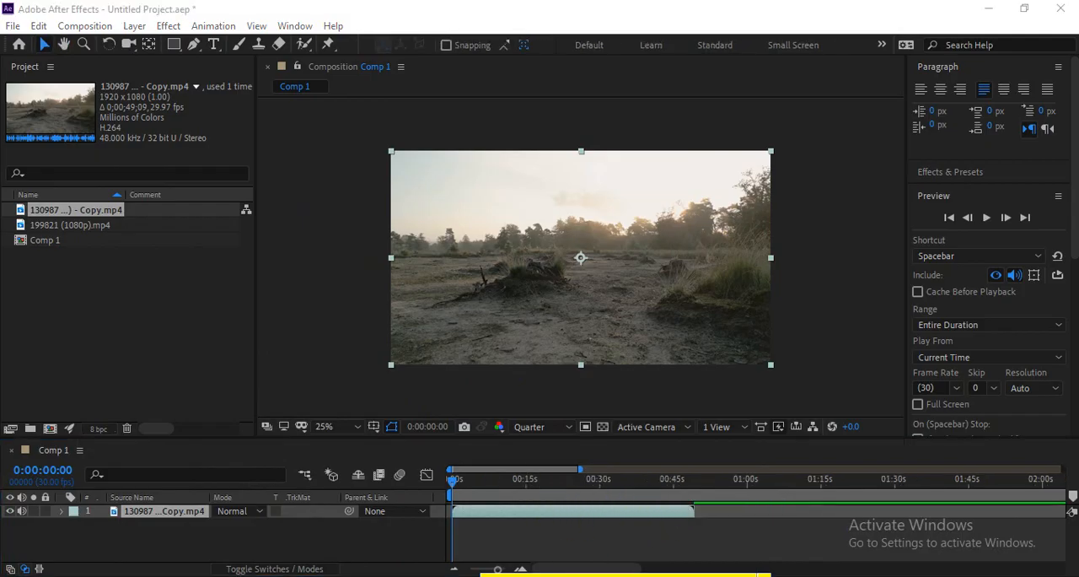
pyautogui.click(355, 306)
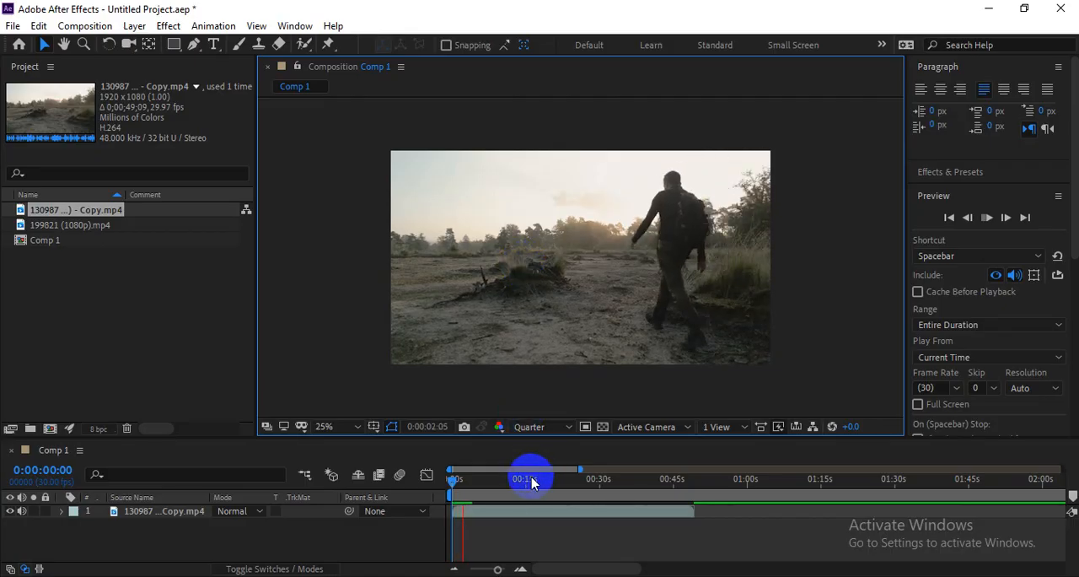
pyautogui.moveTo(452, 479); pyautogui.dragTo(454, 481)
# Step: Reveal the Effects & Presets list and compare its categories with the effect categories available for the clip
pyautogui.click(168, 25)
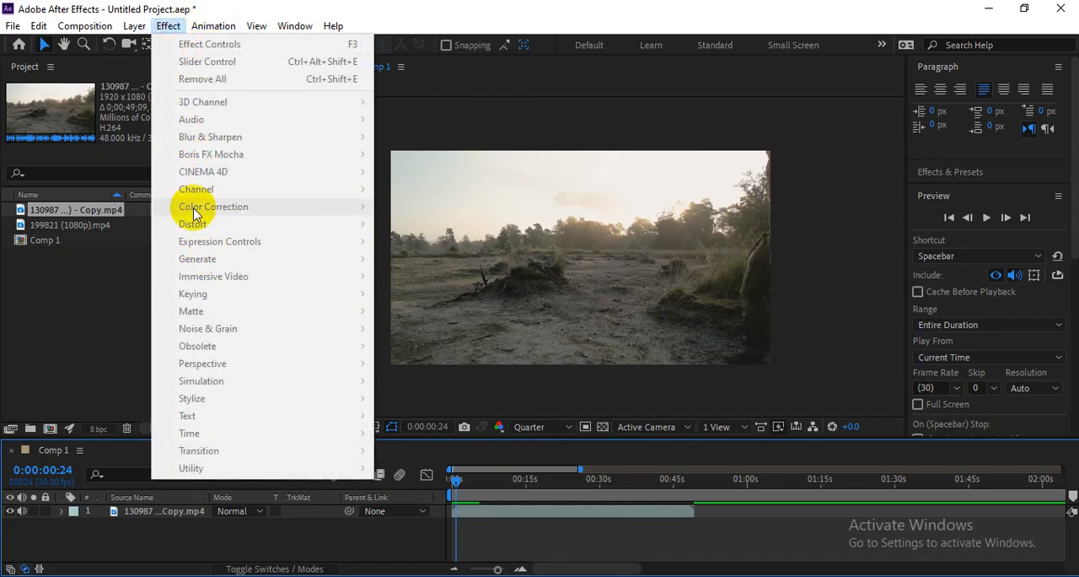
pyautogui.click(135, 287)
pyautogui.click(931, 171)
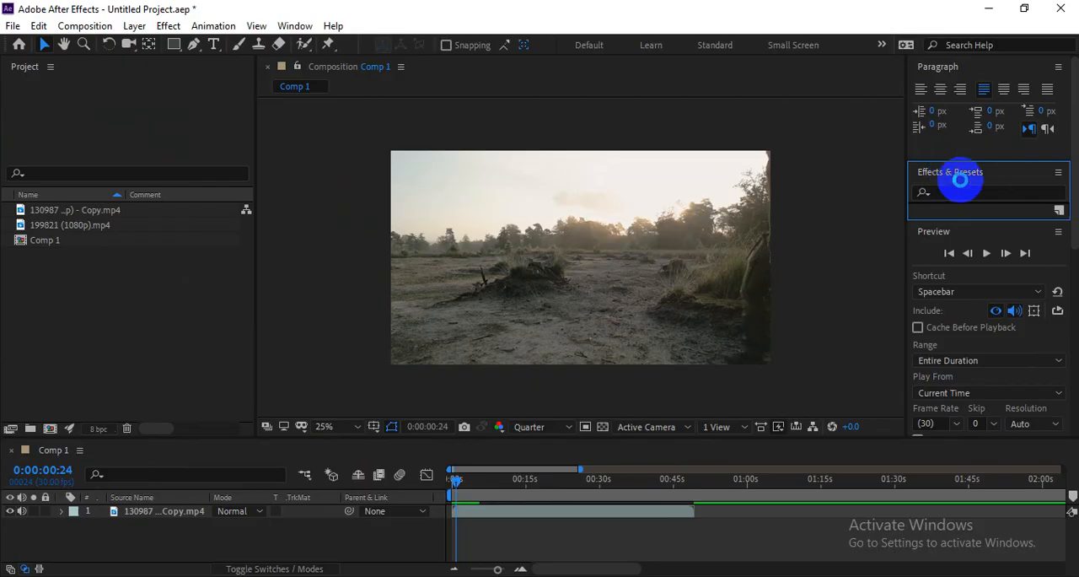
pyautogui.click(959, 180)
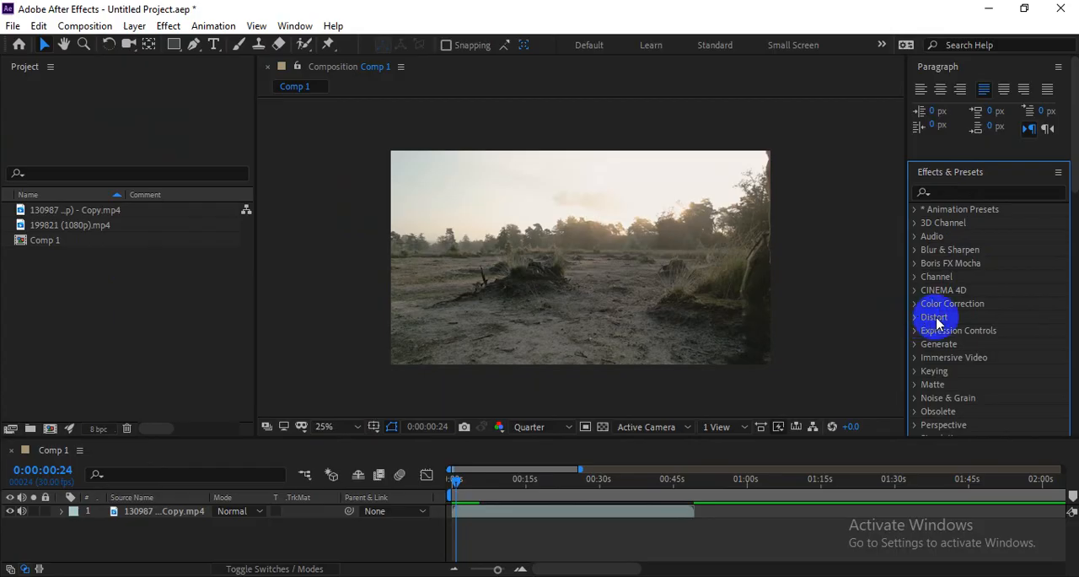
pyautogui.click(165, 30)
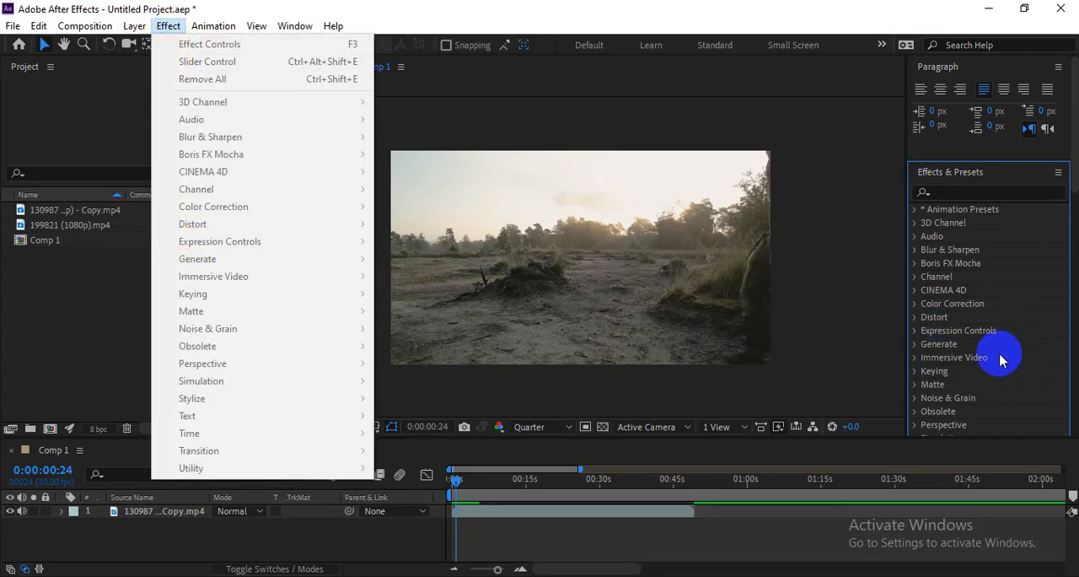
pyautogui.click(1020, 327)
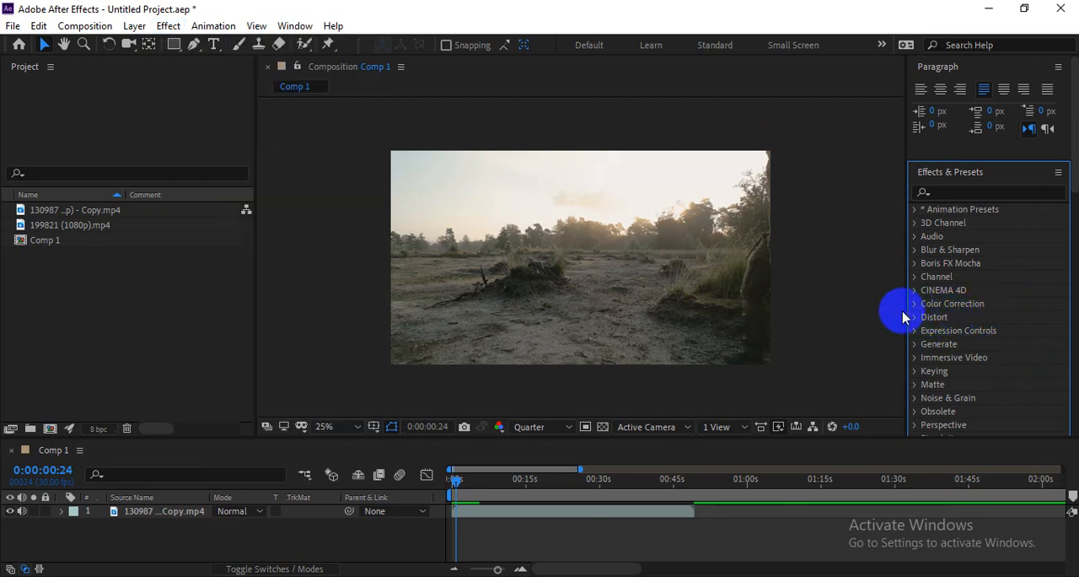
pyautogui.click(169, 25)
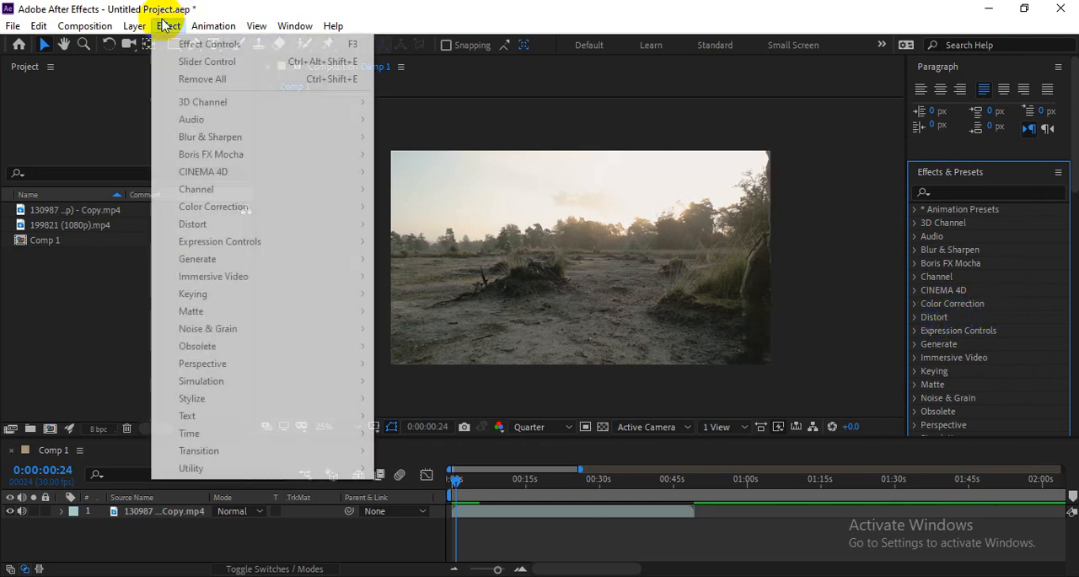
pyautogui.click(934, 317)
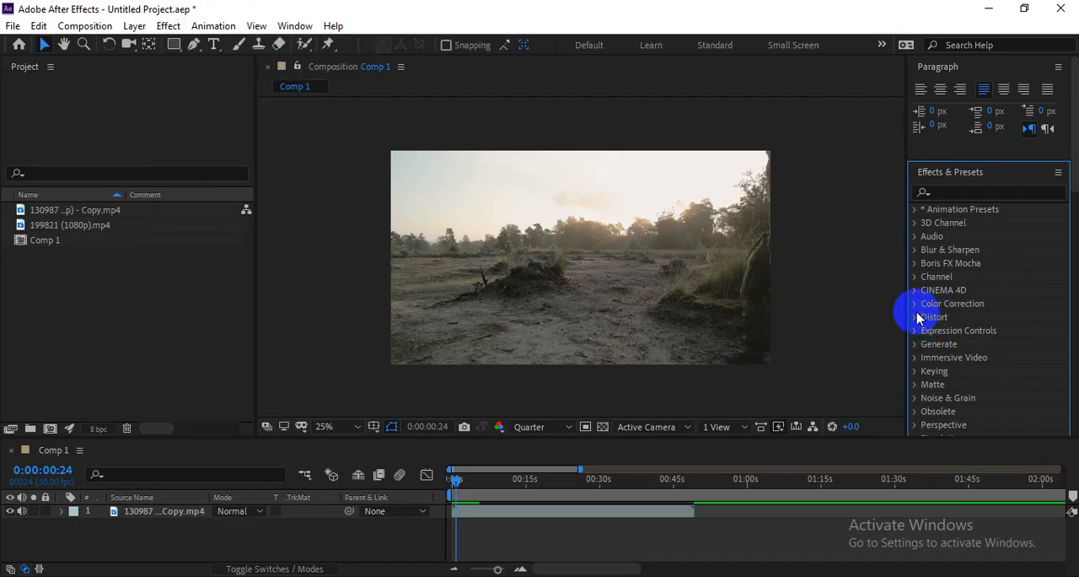
# Step: Expand the Distort category in Effects & Presets and examine its effects from Bezier Warp to Wave Warp
pyautogui.click(916, 318)
pyautogui.scroll(-4, 959, 303)
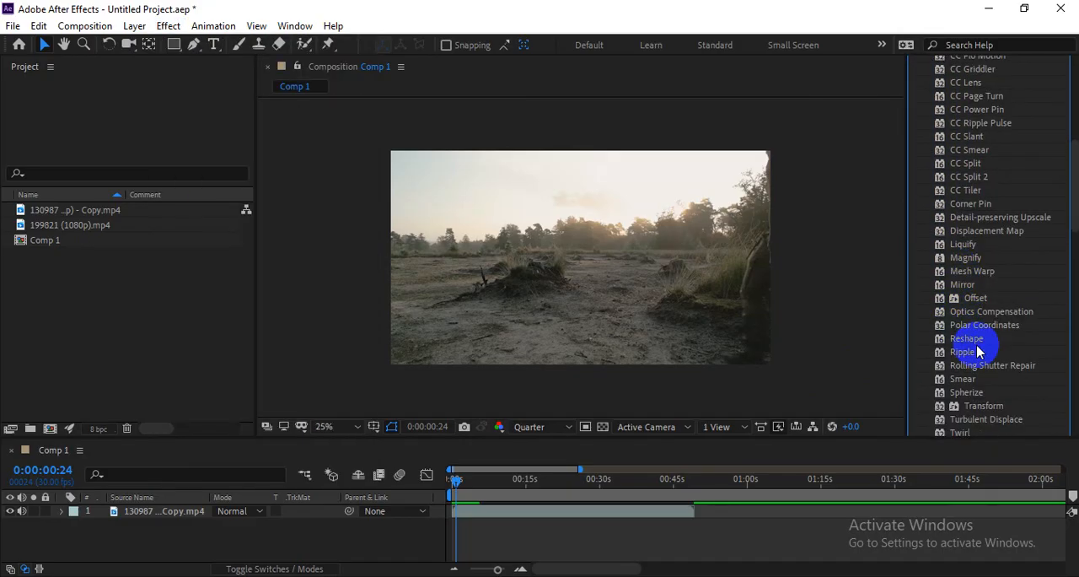
pyautogui.scroll(3, 978, 352)
pyautogui.scroll(4, 979, 353)
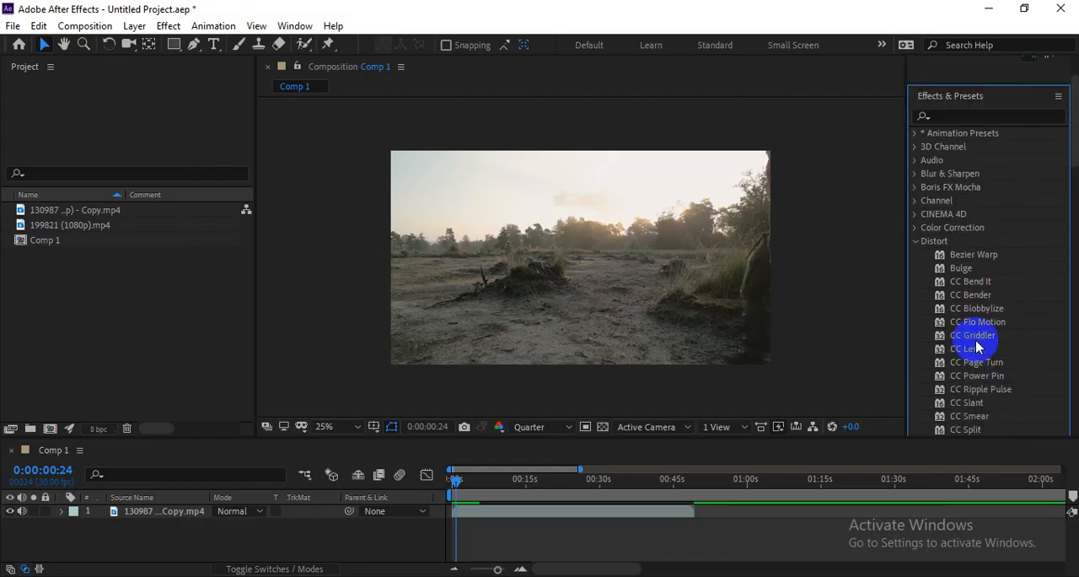
pyautogui.scroll(-2, 987, 354)
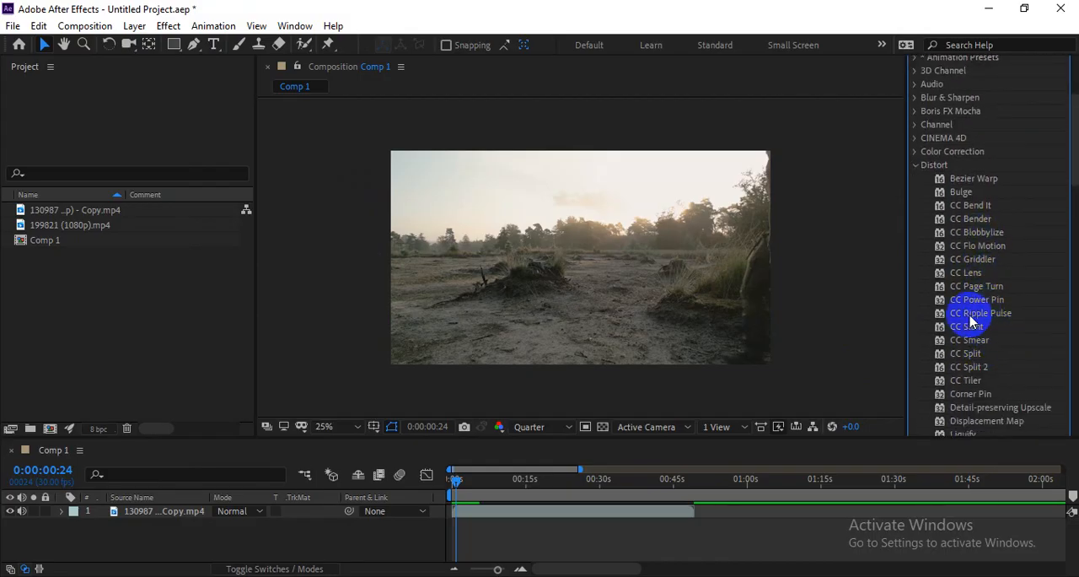
pyautogui.scroll(-7, 936, 337)
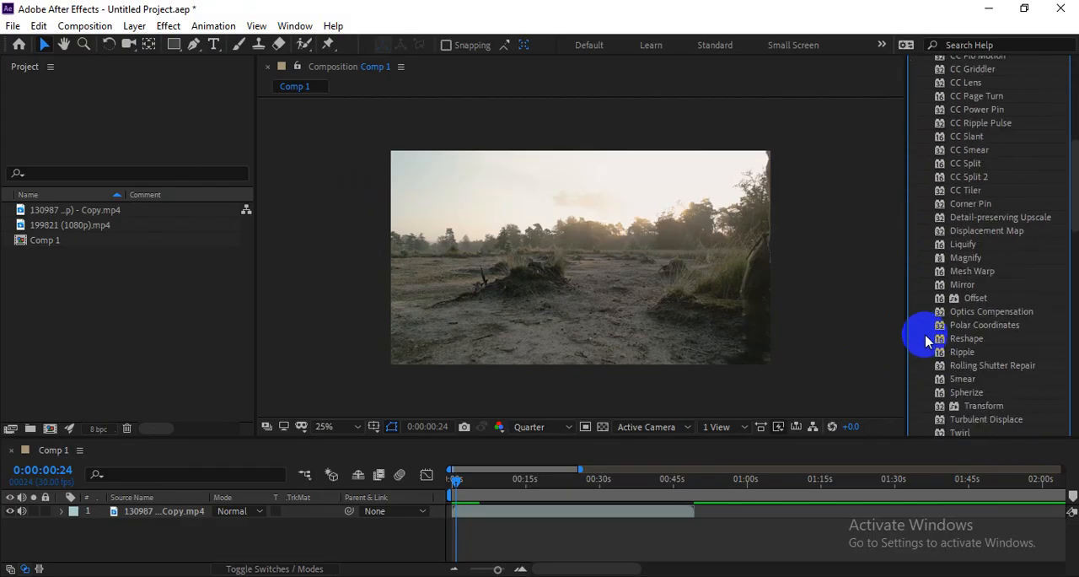
pyautogui.scroll(8, 927, 342)
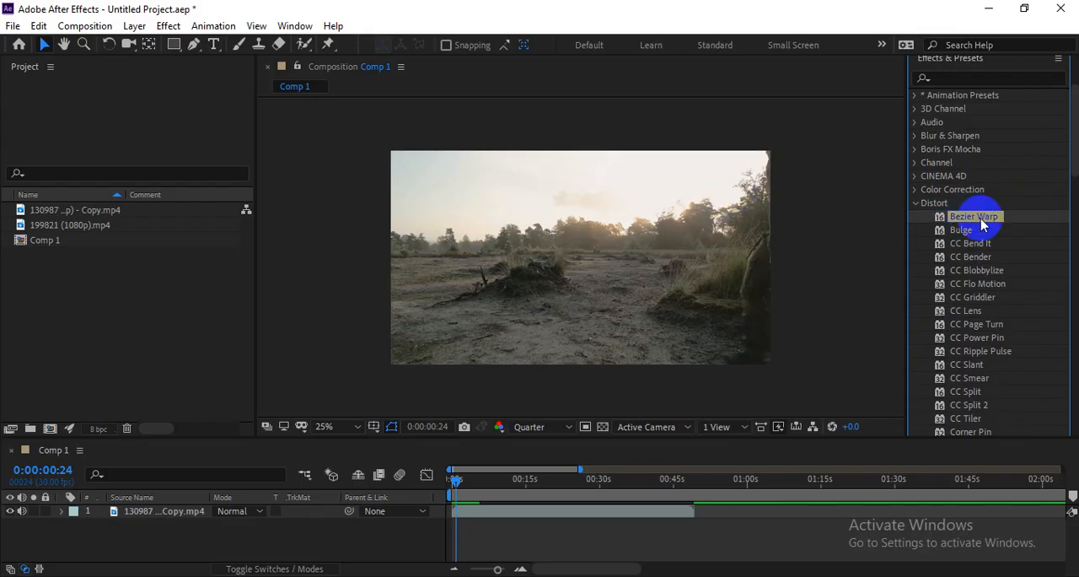
pyautogui.scroll(-10, 970, 312)
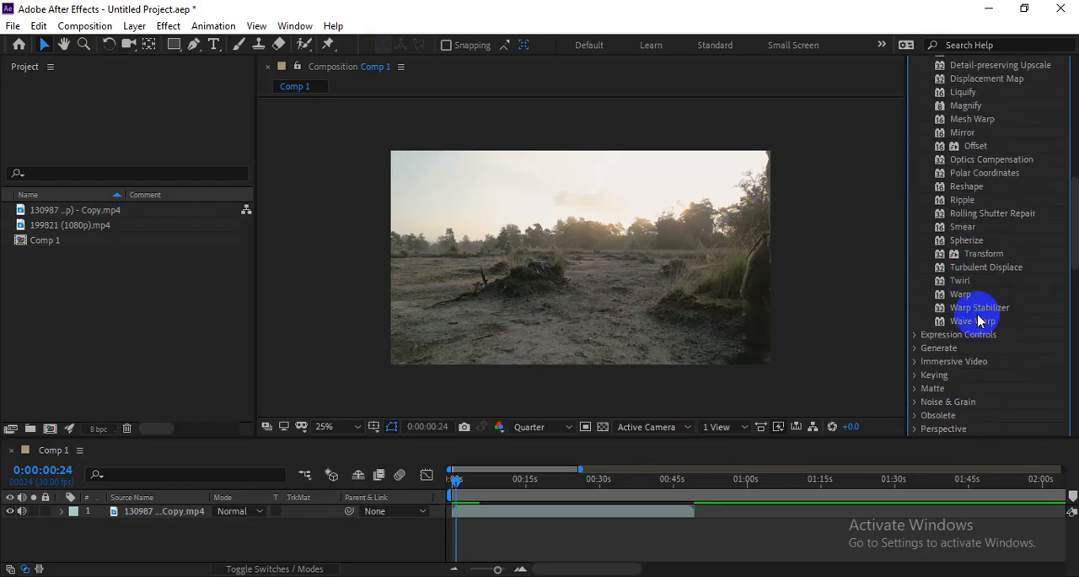
pyautogui.scroll(-2, 978, 321)
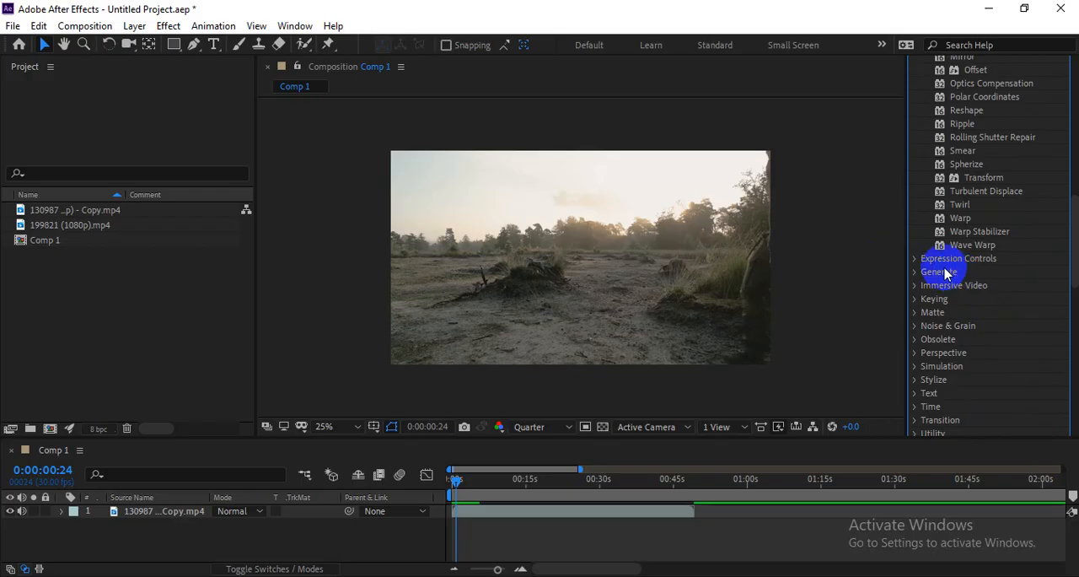
pyautogui.scroll(9, 922, 275)
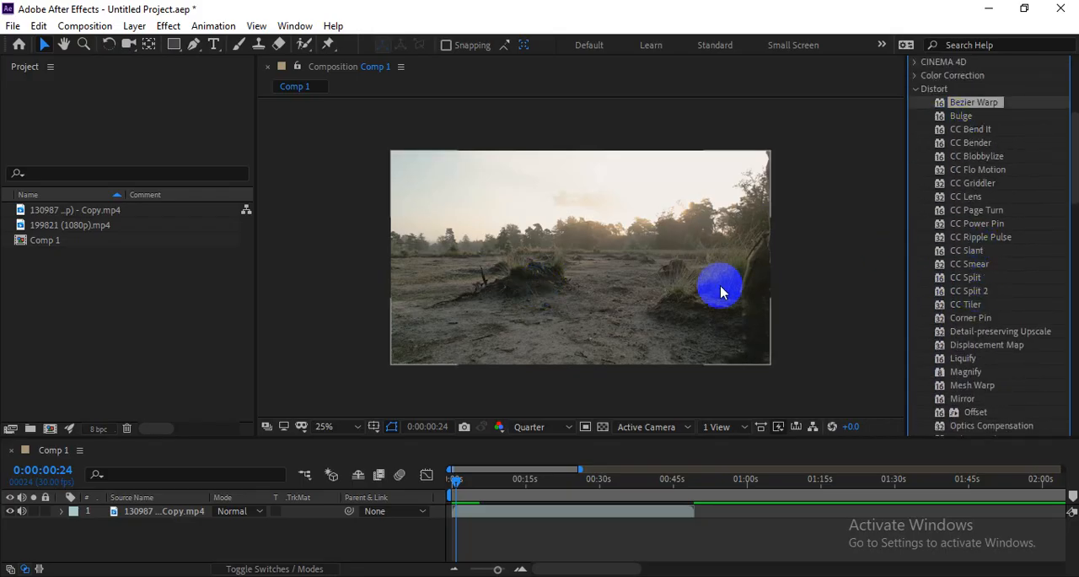
pyautogui.scroll(1, 927, 244)
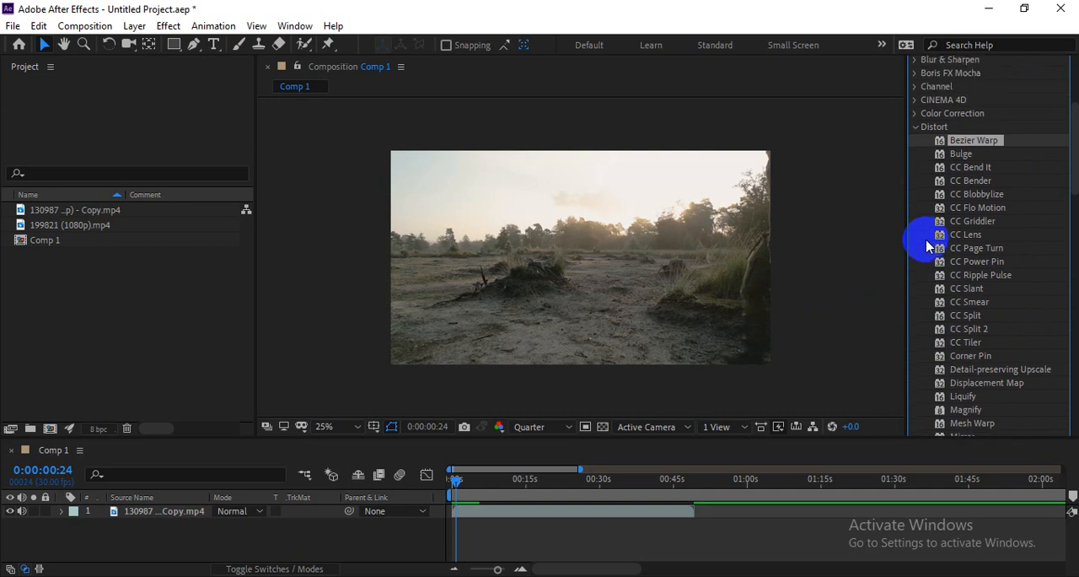
pyautogui.scroll(-5, 974, 259)
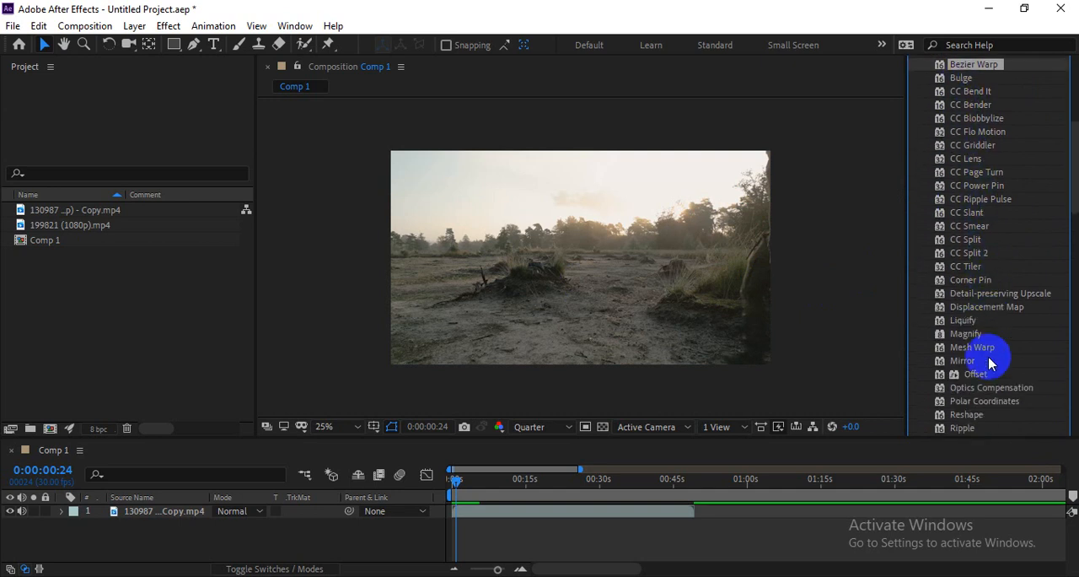
pyautogui.scroll(-2, 966, 373)
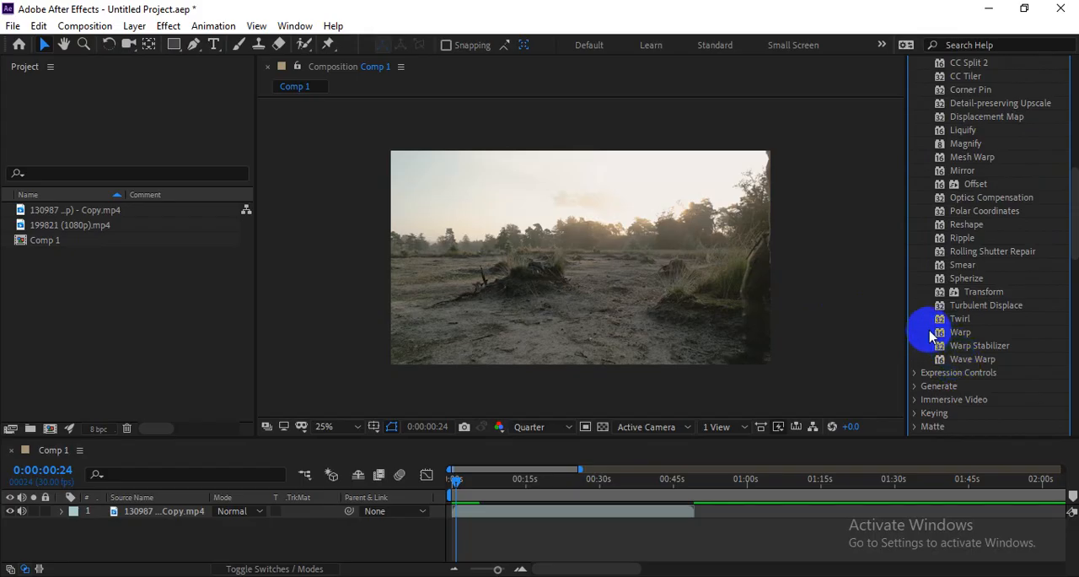
pyautogui.scroll(2, 930, 285)
pyautogui.scroll(7, 930, 285)
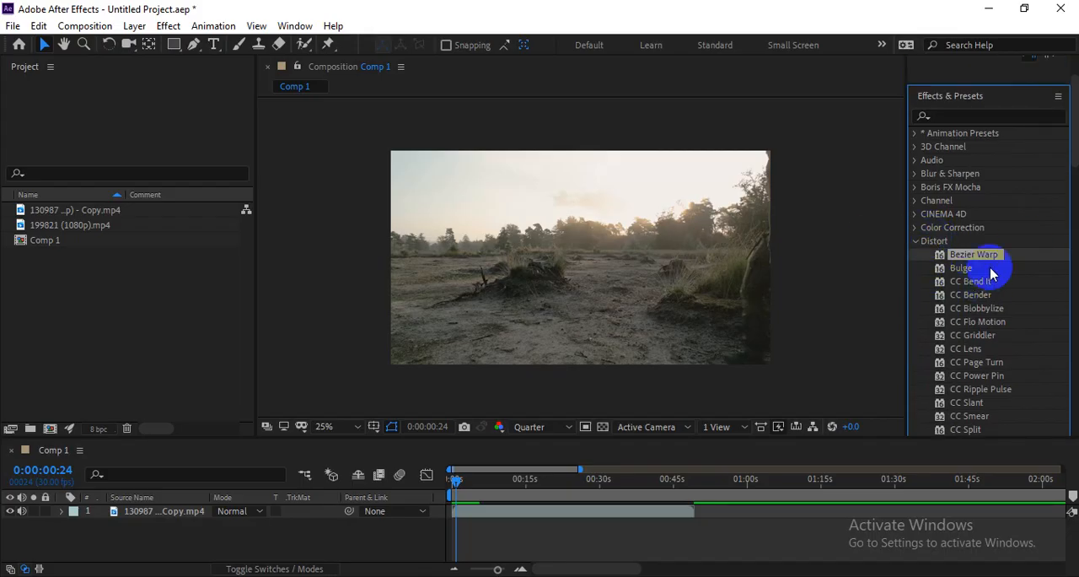
# Step: Apply Bezier Warp to the 130987 clip in Comp 1 and shift its top left tangent to about 691.9, 4.0
pyautogui.scroll(-1, 995, 262)
pyautogui.moveTo(974, 221); pyautogui.dragTo(621, 247)
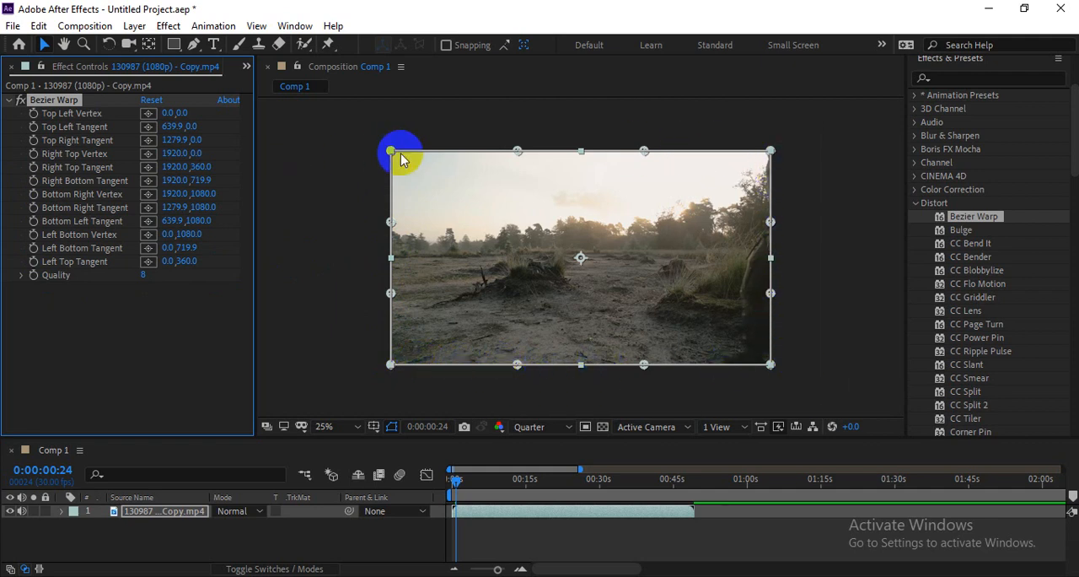
pyautogui.moveTo(516, 155)
pyautogui.mouseDown()
pyautogui.moveTo(518, 227)
pyautogui.moveTo(528, 156)
pyautogui.mouseUp()
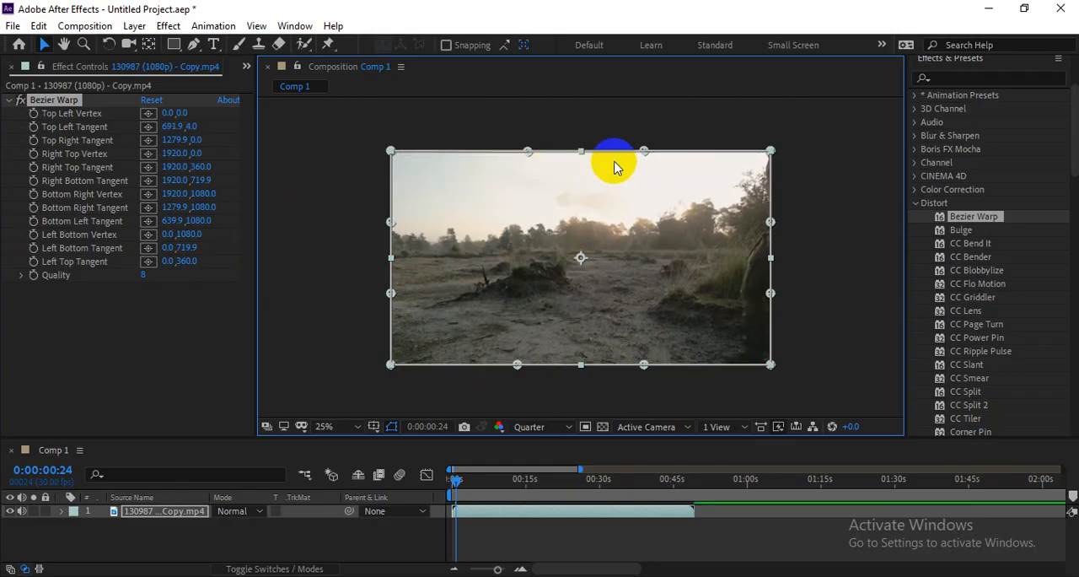
# Step: Try an extreme Bezier Warp by moving the top right tangent and pulling all four corner vertices toward the frame's centre
pyautogui.moveTo(642, 152); pyautogui.dragTo(582, 257)
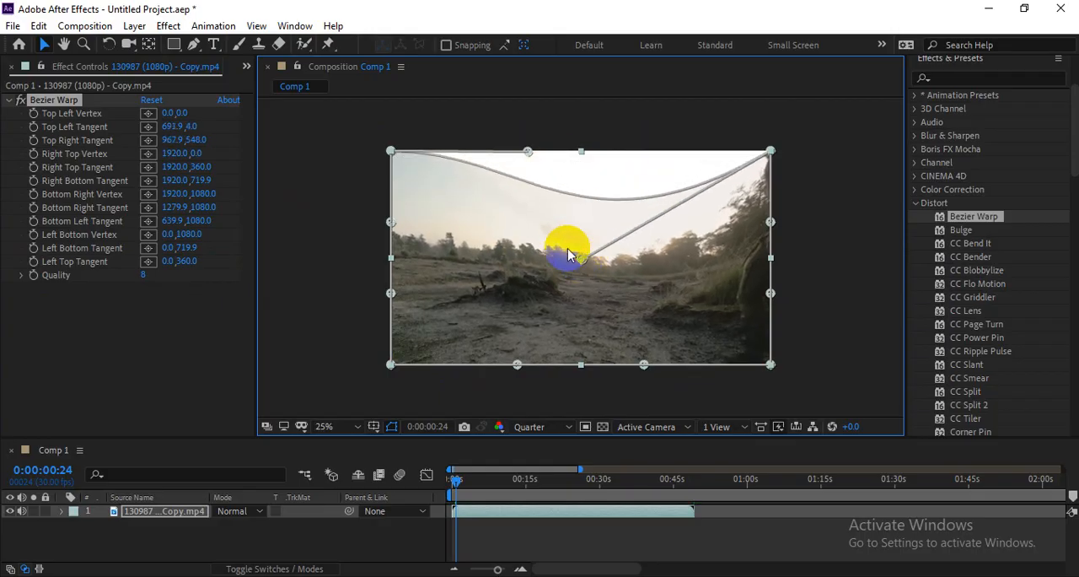
pyautogui.moveTo(390, 152); pyautogui.dragTo(554, 253)
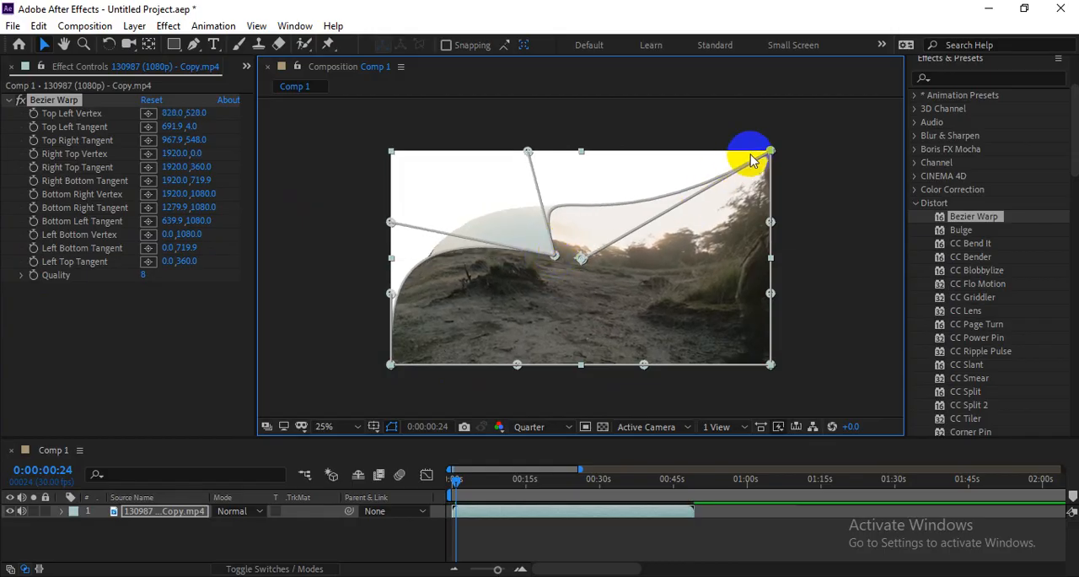
pyautogui.moveTo(770, 152); pyautogui.dragTo(600, 154)
pyautogui.moveTo(770, 364); pyautogui.dragTo(556, 262)
pyautogui.moveTo(391, 364); pyautogui.dragTo(559, 262)
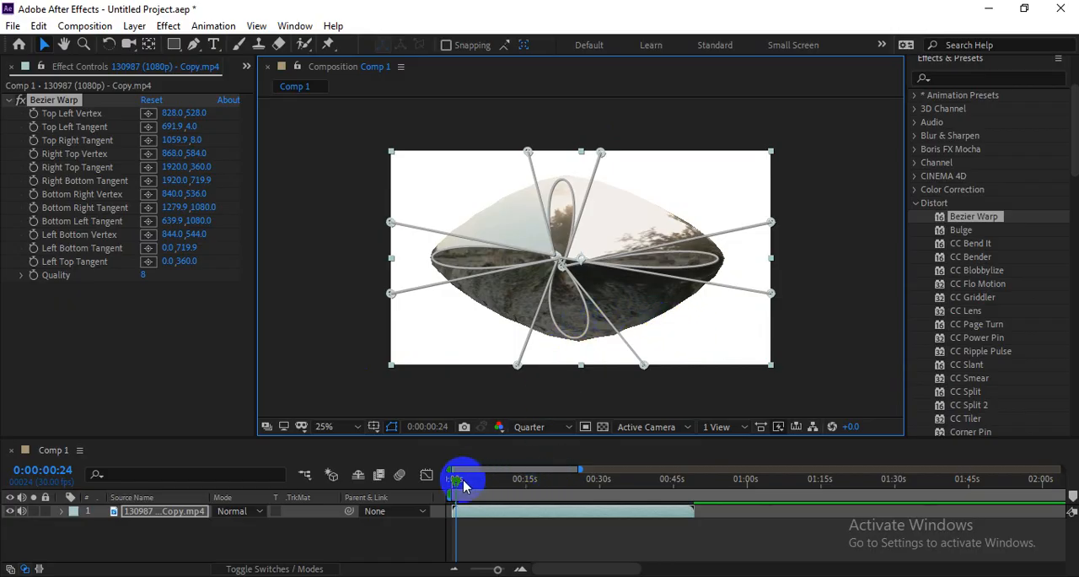
# Step: Undo the corner vertex moves and the top right tangent changes of the Bezier Warp
pyautogui.moveTo(465, 485); pyautogui.dragTo(444, 487)
pyautogui.hotkey('ctrl', 'z')
pyautogui.hotkey('ctrl', 'z')
pyautogui.hotkey('ctrl', 'z')
pyautogui.hotkey('ctrl', 'z')
pyautogui.hotkey('ctrl', 'z')
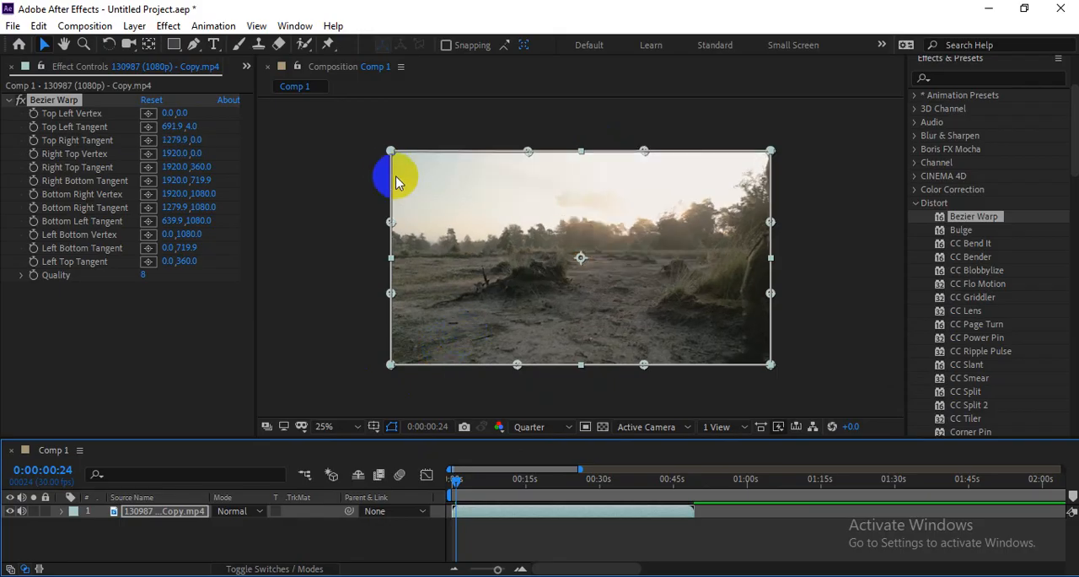
# Step: At 0:00:00:14, move the Bezier Warp's top left vertex to about -12, 8 and turn on keyframing for it
pyautogui.moveTo(386, 149)
pyautogui.mouseDown()
pyautogui.moveTo(389, 167)
pyautogui.moveTo(380, 154)
pyautogui.moveTo(464, 210)
pyautogui.moveTo(393, 153)
pyautogui.mouseUp()
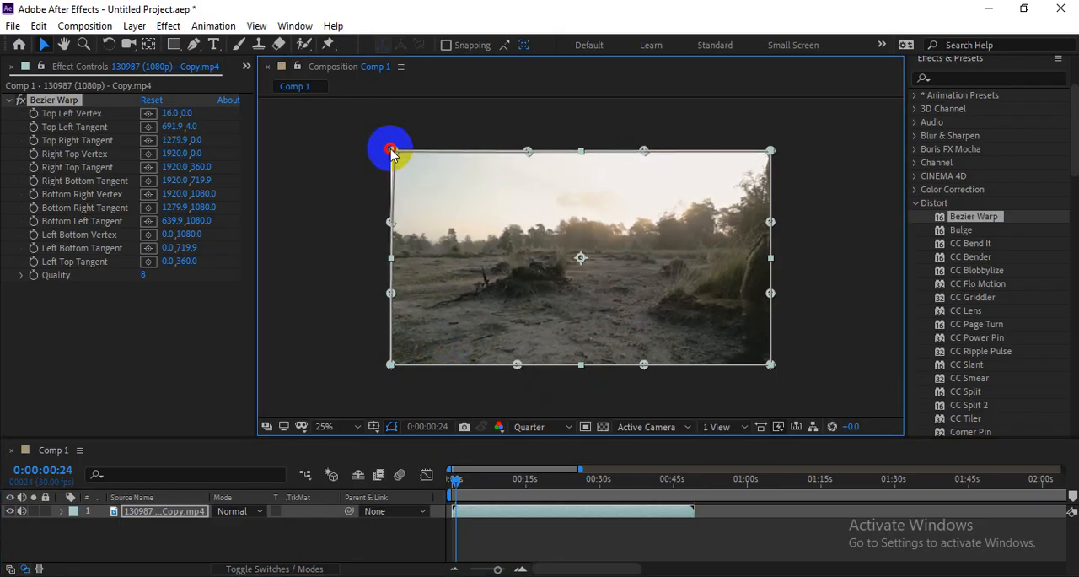
pyautogui.moveTo(455, 477)
pyautogui.mouseDown()
pyautogui.moveTo(446, 478)
pyautogui.moveTo(474, 477)
pyautogui.moveTo(455, 482)
pyautogui.mouseUp()
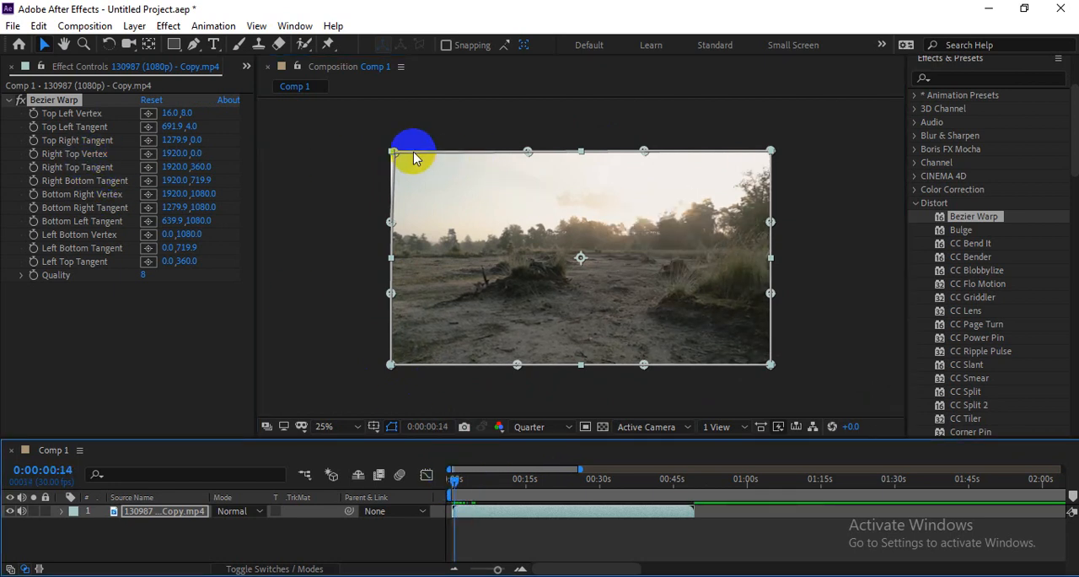
pyautogui.moveTo(392, 152)
pyautogui.mouseDown()
pyautogui.moveTo(378, 145)
pyautogui.moveTo(392, 152)
pyautogui.mouseUp()
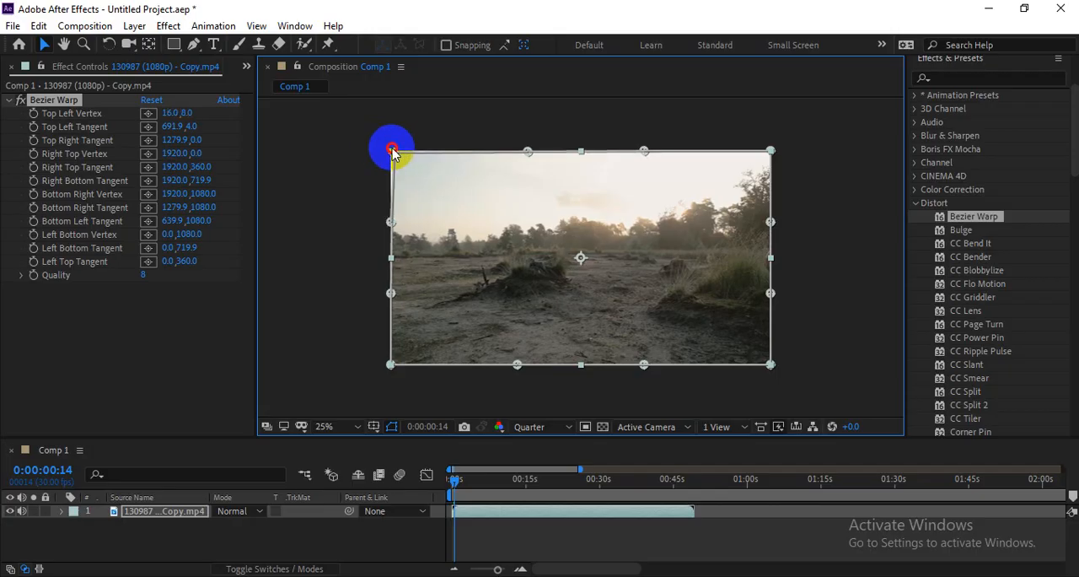
pyautogui.click(33, 113)
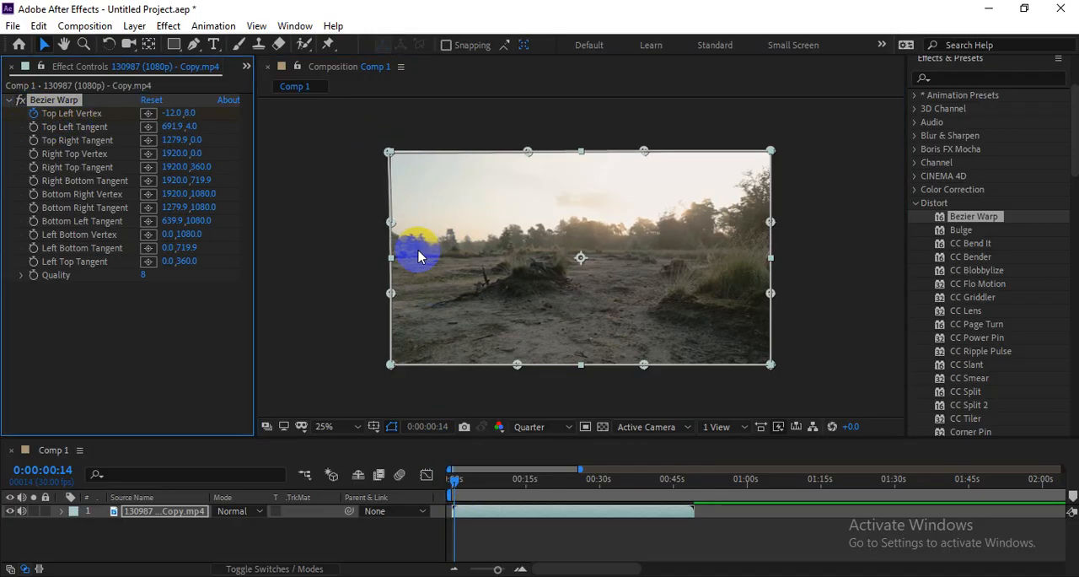
# Step: Move the left bottom vertex to about 24, 1060 and the bottom right vertex to about 1904, 1072, enabling keyframes for both
pyautogui.moveTo(391, 368)
pyautogui.mouseDown()
pyautogui.moveTo(386, 356)
pyautogui.moveTo(394, 361)
pyautogui.mouseUp()
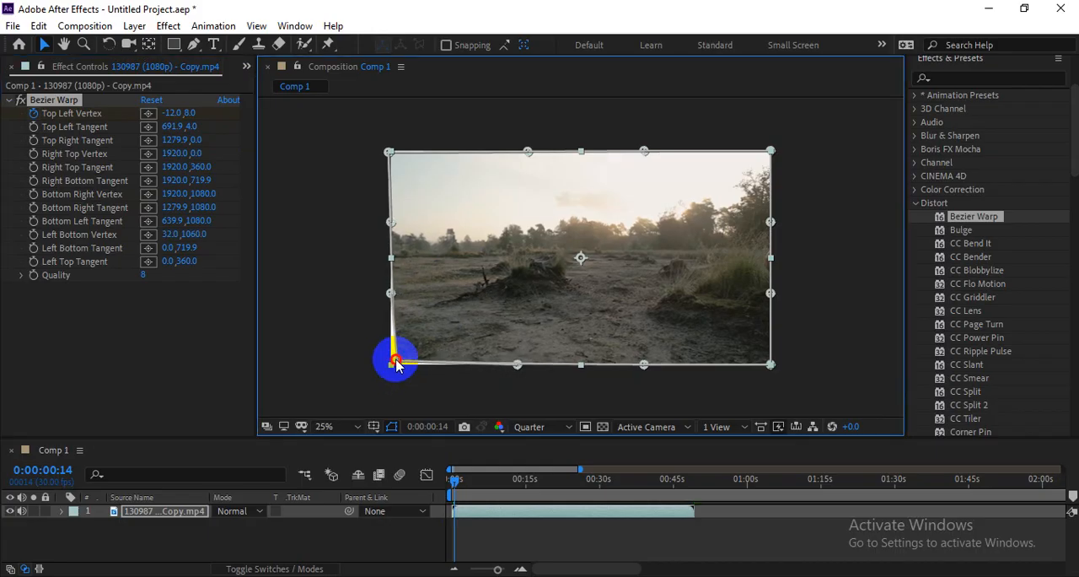
pyautogui.click(34, 240)
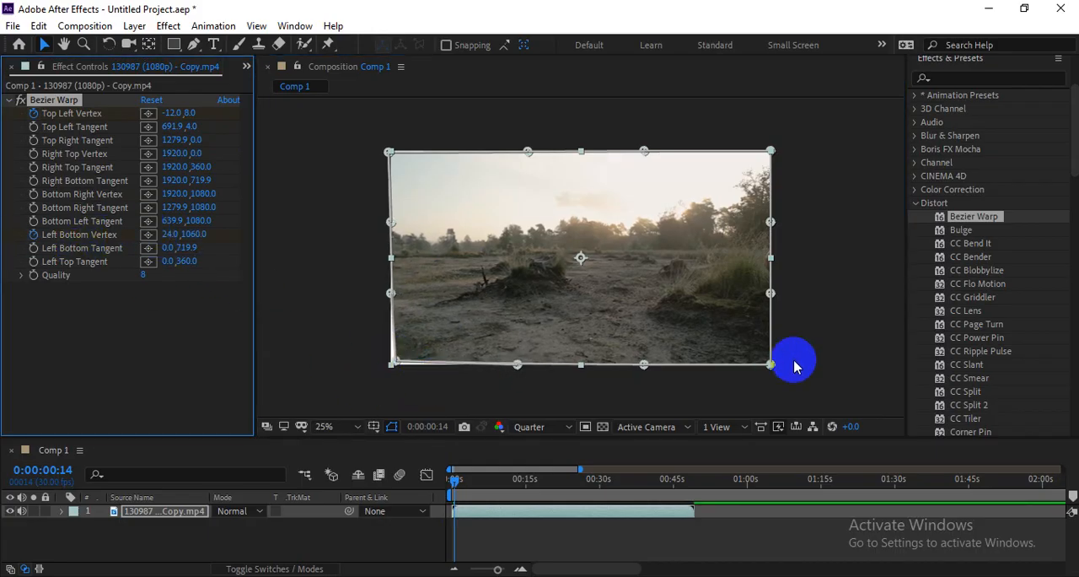
pyautogui.moveTo(769, 366); pyautogui.dragTo(766, 364)
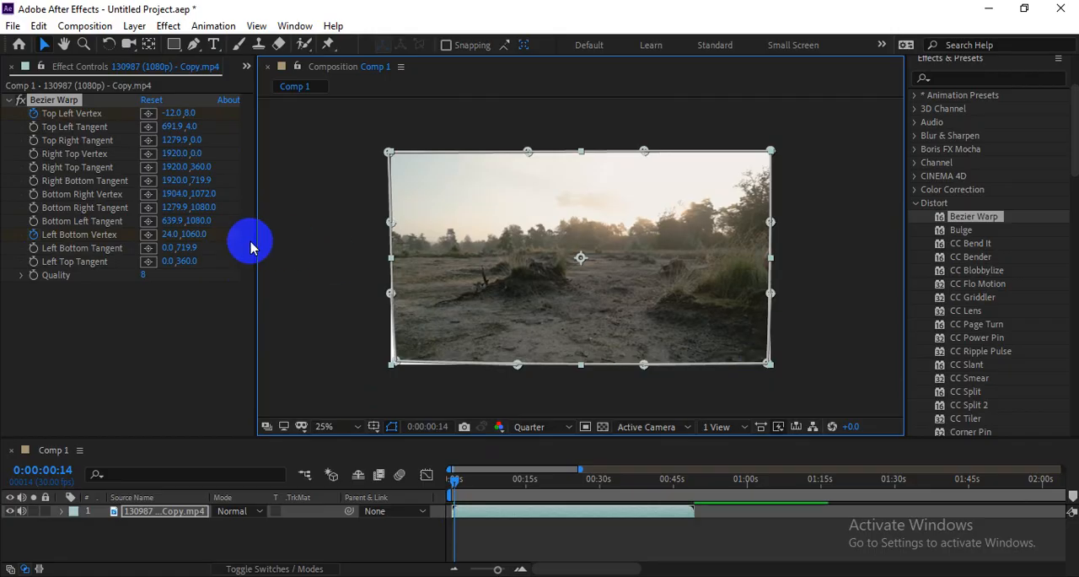
pyautogui.click(33, 195)
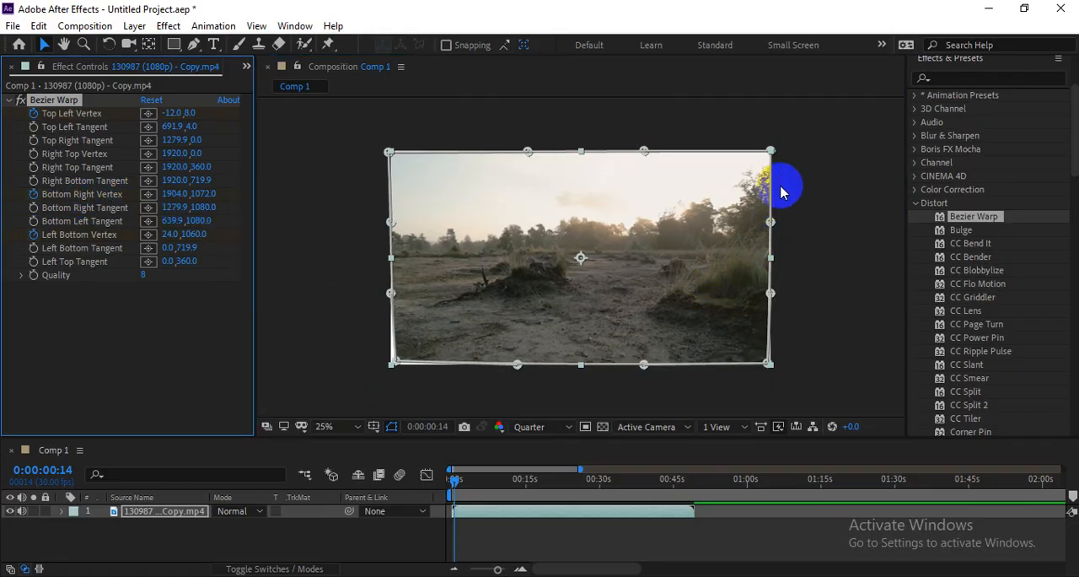
# Step: Move and keyframe the right top vertex at about 1952, 20, and reveal the clip layer's keyframed properties in the timeline
pyautogui.moveTo(771, 151)
pyautogui.mouseDown()
pyautogui.moveTo(754, 164)
pyautogui.moveTo(775, 154)
pyautogui.mouseUp()
pyautogui.click(38, 158)
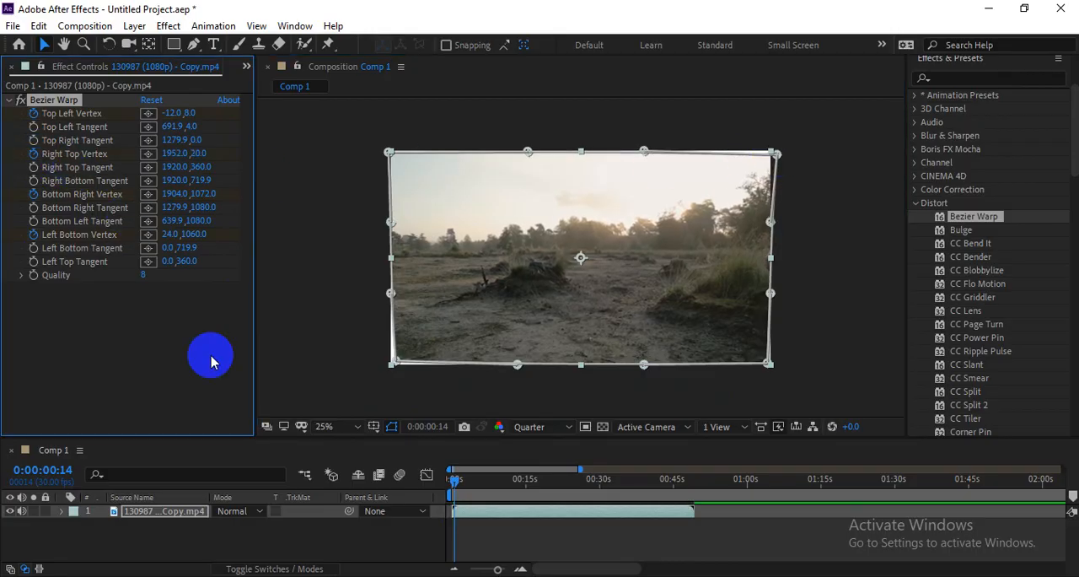
pyautogui.click(489, 520)
pyautogui.press('u')
pyautogui.scroll(-2, 497, 516)
pyautogui.scroll(2, 494, 531)
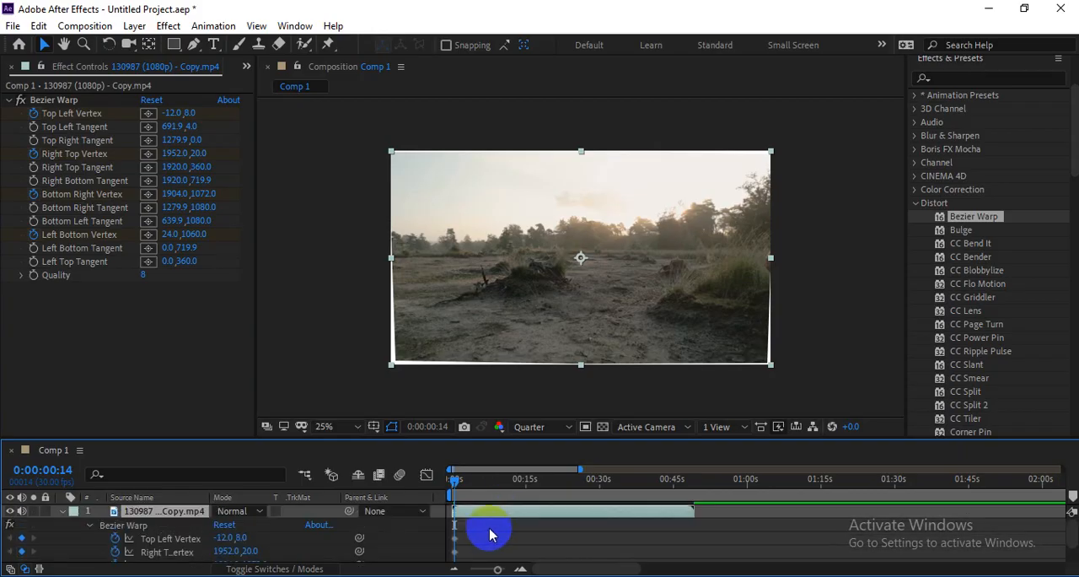
# Step: At 0:00:04:25, pull the four Bezier Warp corner vertices to about 970, 528; 956, 532; 960, 540; and 944, 540, and play the animation from the start
pyautogui.moveTo(455, 480); pyautogui.dragTo(475, 482)
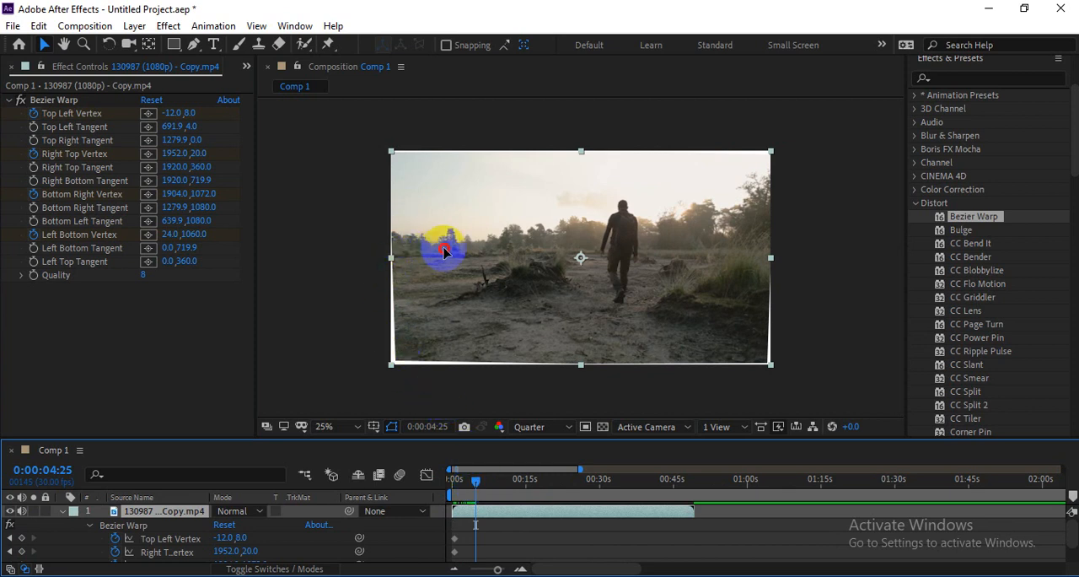
pyautogui.moveTo(172, 113); pyautogui.dragTo(194, 112)
pyautogui.moveTo(391, 152); pyautogui.dragTo(581, 255)
pyautogui.moveTo(775, 154); pyautogui.dragTo(580, 256)
pyautogui.moveTo(740, 365); pyautogui.dragTo(578, 258)
pyautogui.moveTo(390, 364); pyautogui.dragTo(578, 257)
pyautogui.moveTo(476, 479); pyautogui.dragTo(456, 481)
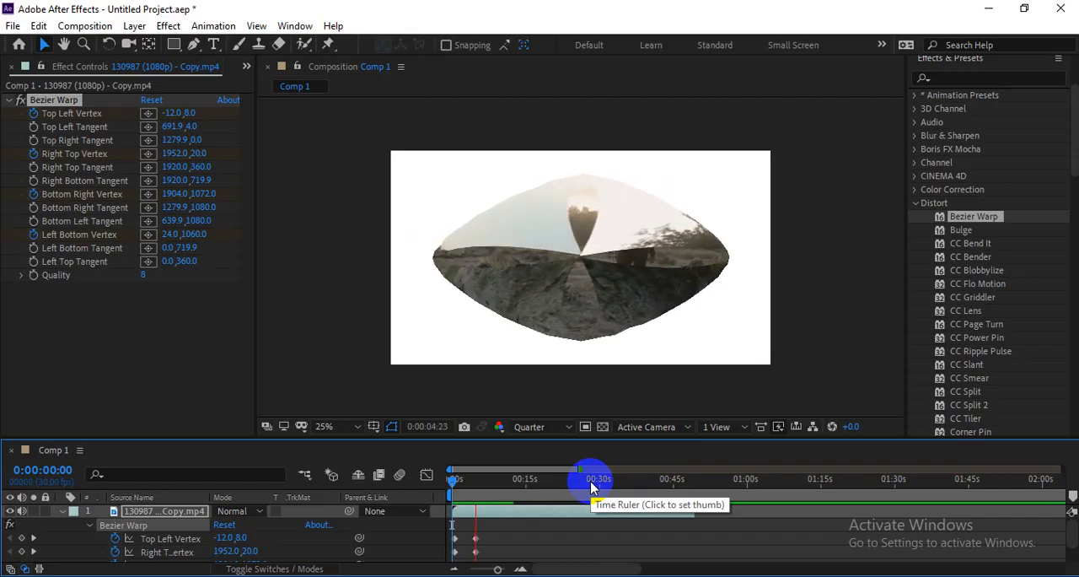
pyautogui.press('space')
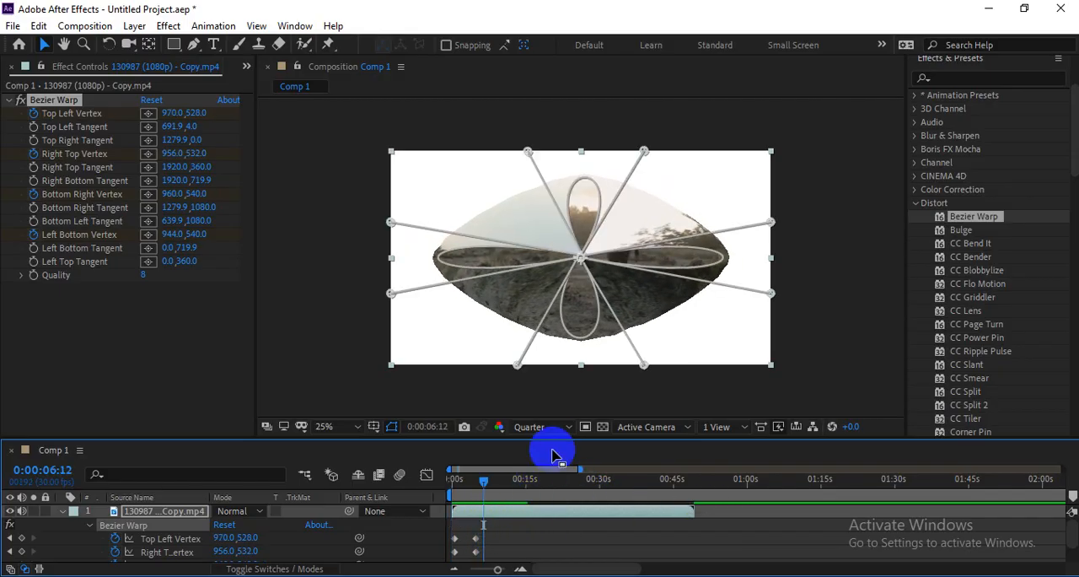
# Step: Copy the four starting vertex keyframes to 0:00:06:12, nudge the middle and last keyframe groups slightly earlier, and preview the warp animation
pyautogui.moveTo(553, 437); pyautogui.dragTo(562, 333)
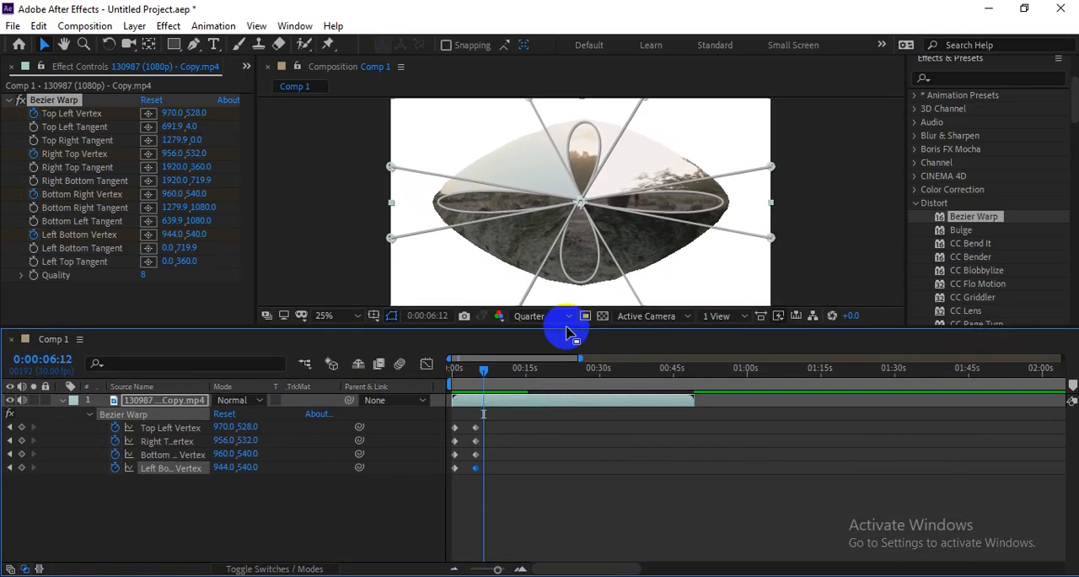
pyautogui.moveTo(458, 422); pyautogui.dragTo(650, 472)
pyautogui.scroll(1, 472, 467)
pyautogui.moveTo(472, 420); pyautogui.dragTo(458, 470)
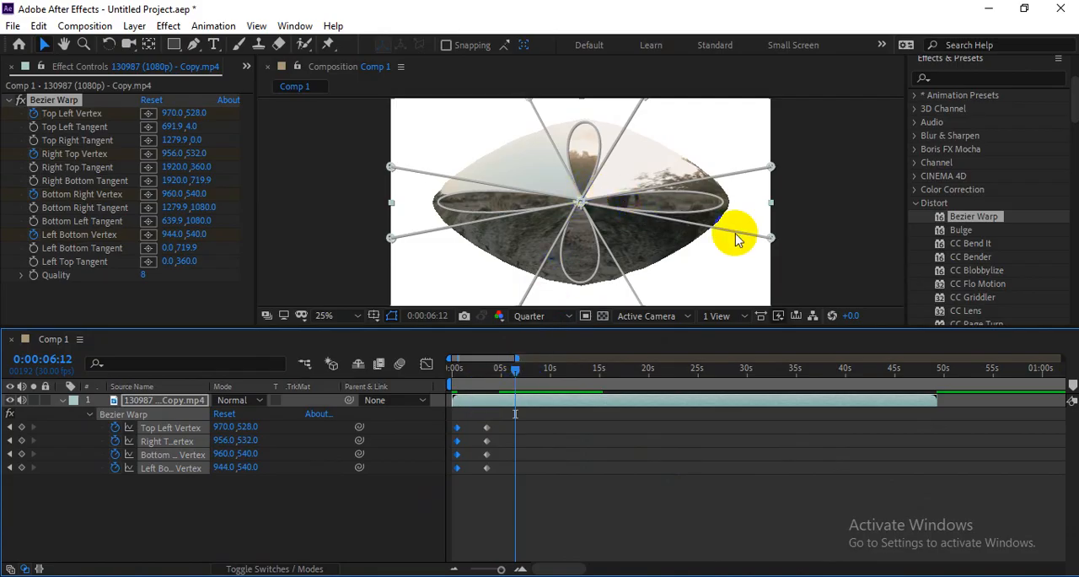
pyautogui.moveTo(467, 428); pyautogui.dragTo(451, 494)
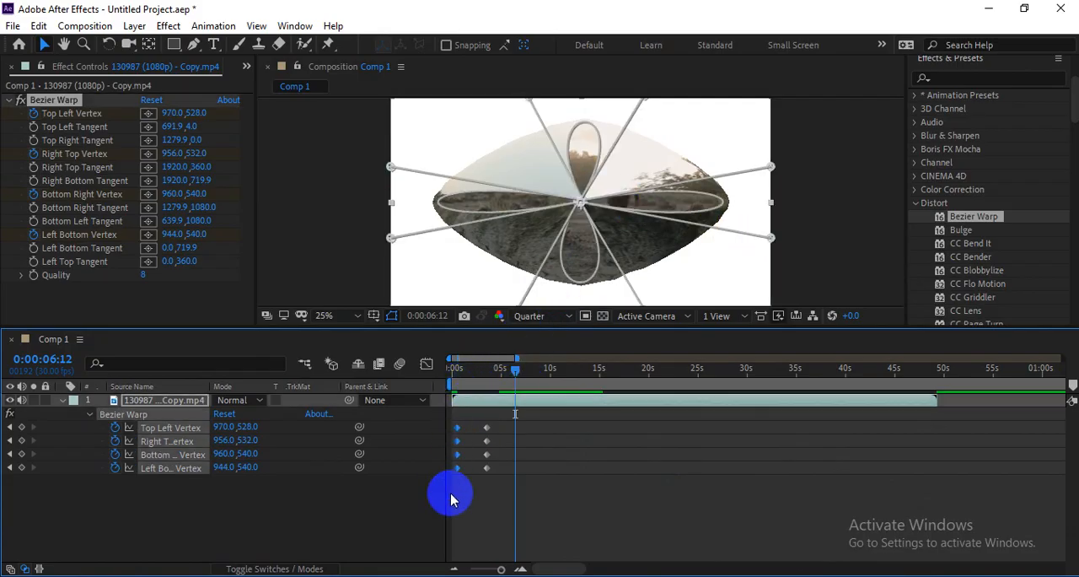
pyautogui.hotkey('ctrl', 'v')
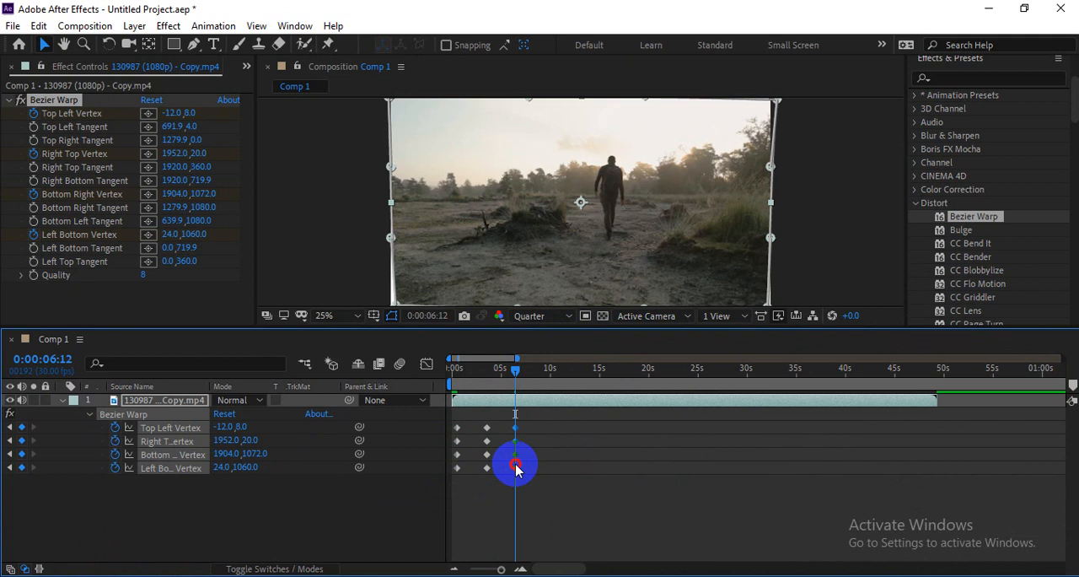
pyautogui.moveTo(478, 424); pyautogui.dragTo(494, 483)
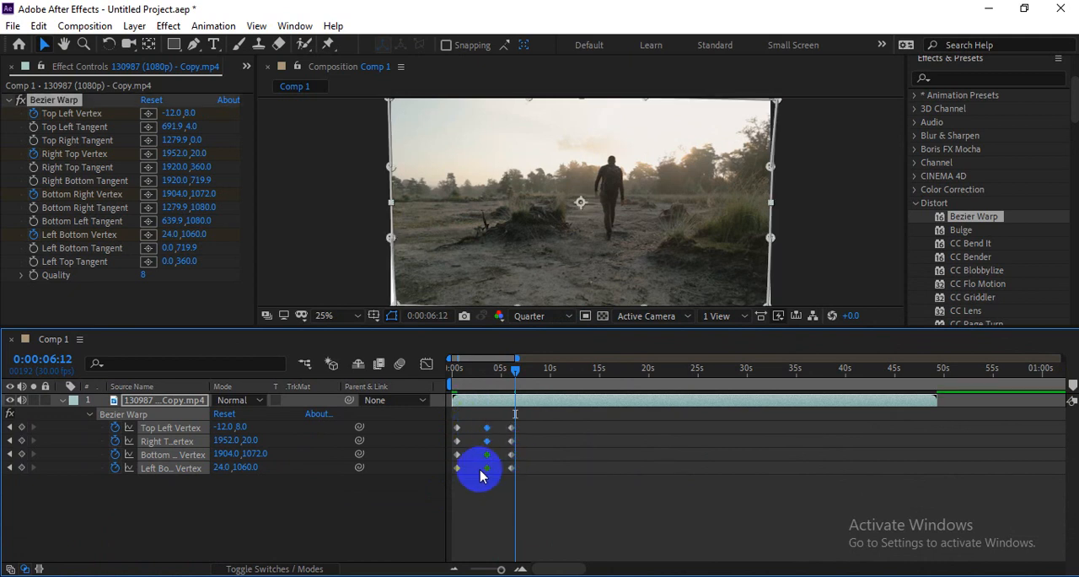
pyautogui.moveTo(484, 388); pyautogui.dragTo(441, 375)
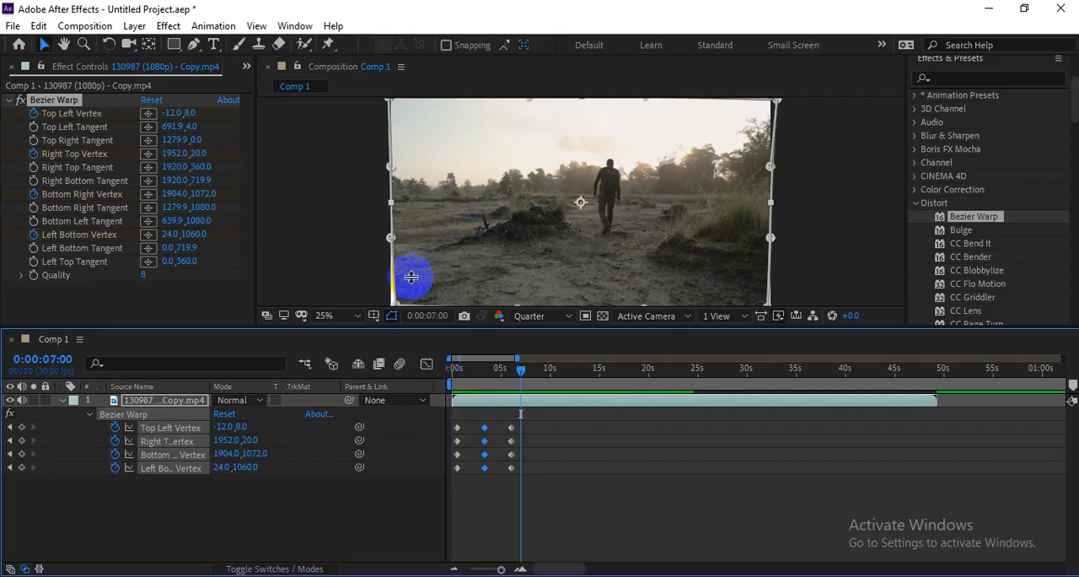
# Step: Remove the Bezier Warp effect from the clip
pyautogui.click(210, 516)
pyautogui.click(34, 99)
pyautogui.press('Delete')
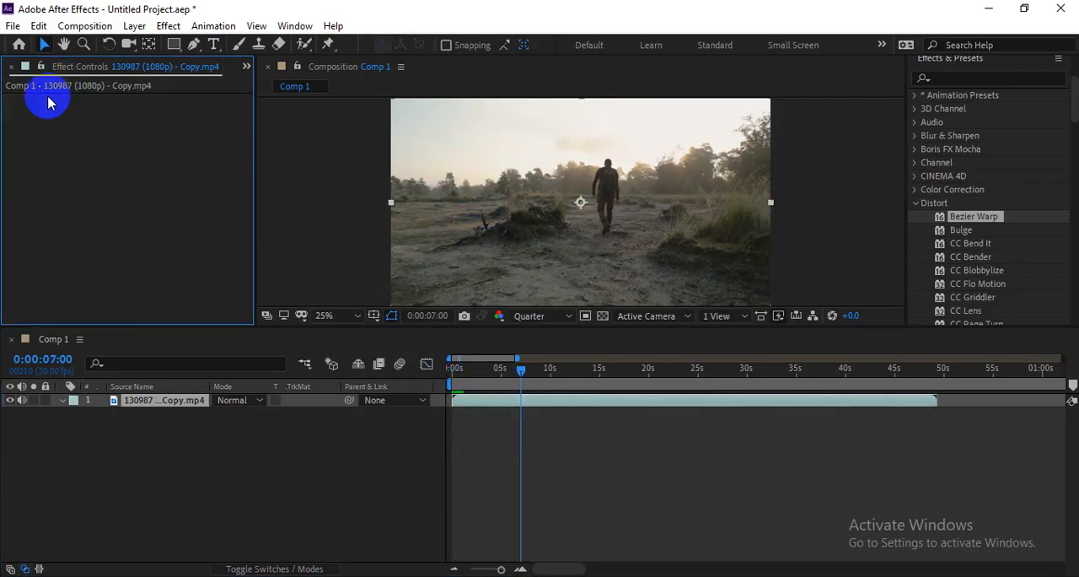
# Step: Apply the Bulge effect to the clip and shape it to about 200 by 196 radius, centred on the walking man at about 1088, 412
pyautogui.click(966, 230)
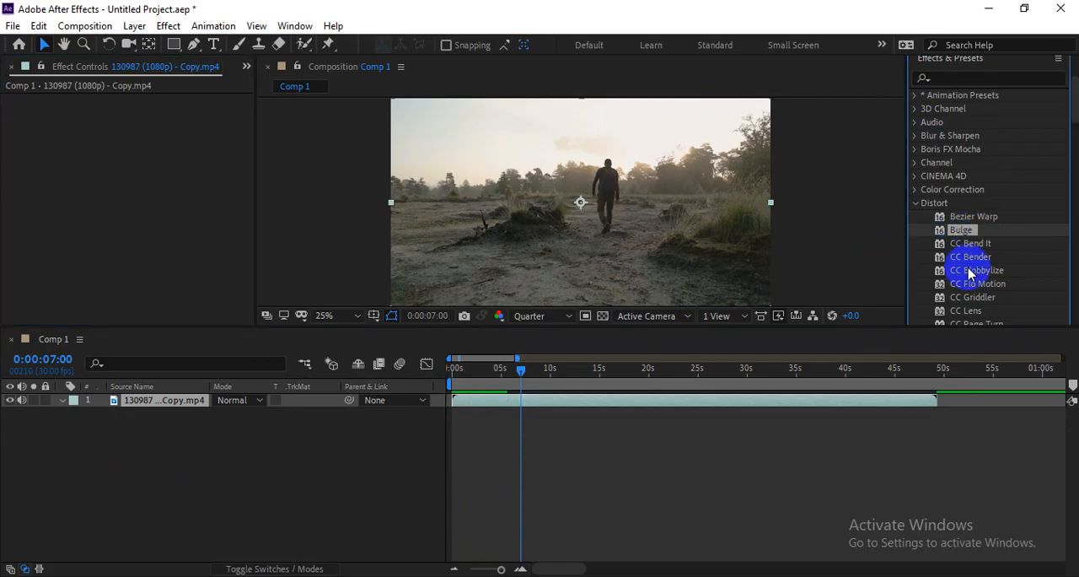
pyautogui.moveTo(957, 234); pyautogui.dragTo(686, 221)
pyautogui.moveTo(580, 203); pyautogui.dragTo(610, 187)
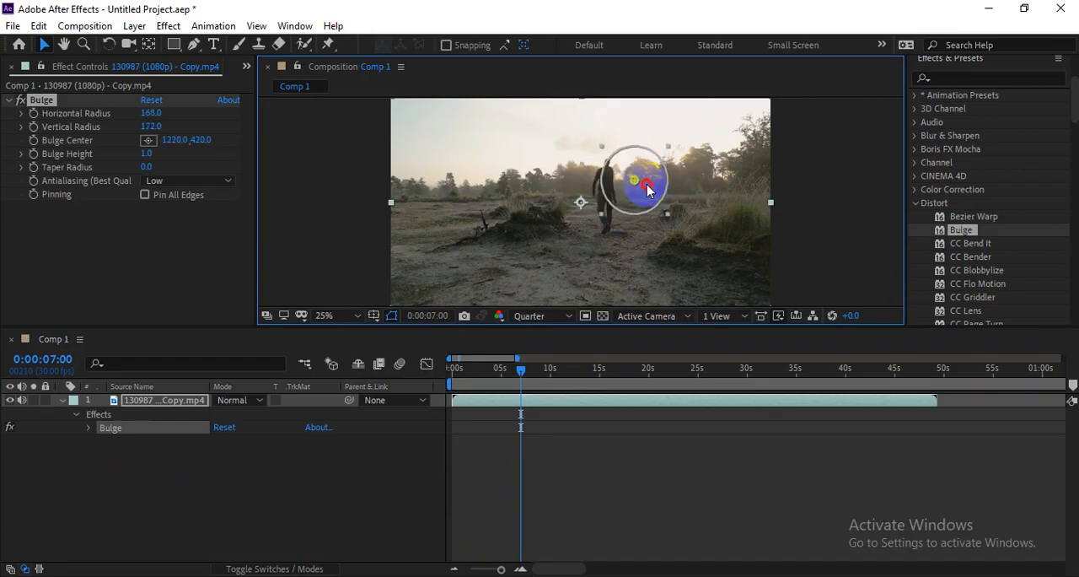
pyautogui.moveTo(616, 212); pyautogui.dragTo(537, 222)
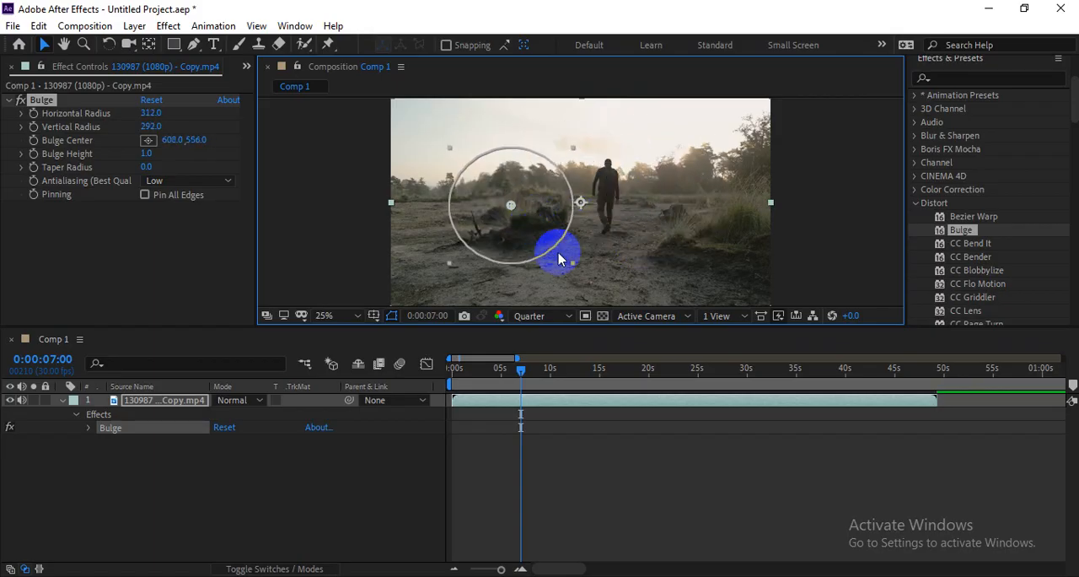
pyautogui.moveTo(574, 267); pyautogui.dragTo(550, 253)
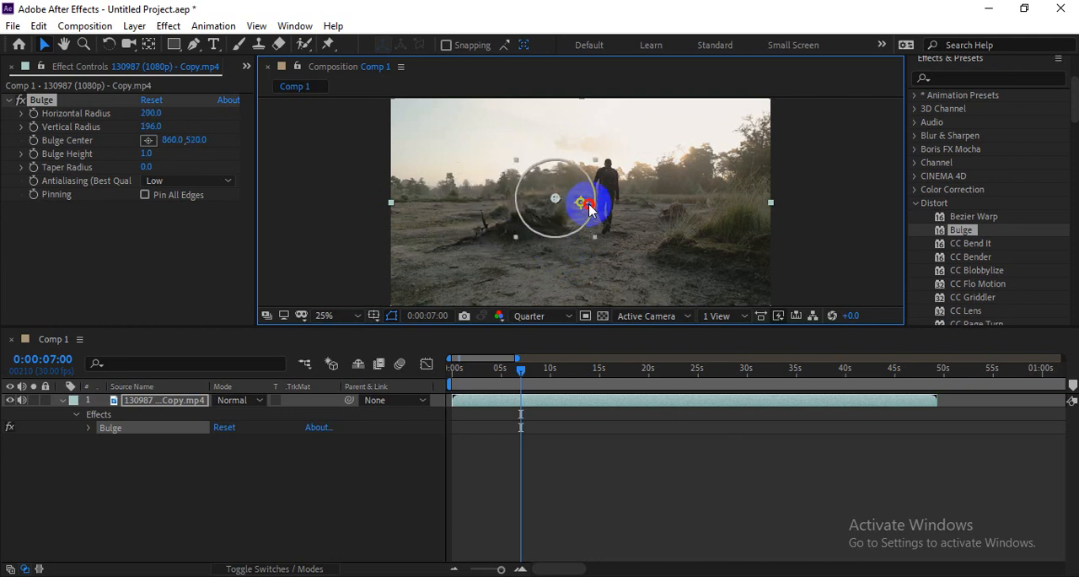
# Step: Set the composition preview to Full resolution, enlarge the viewer area, and set the magnification to Fit up to 100%
pyautogui.click(559, 318)
pyautogui.click(533, 415)
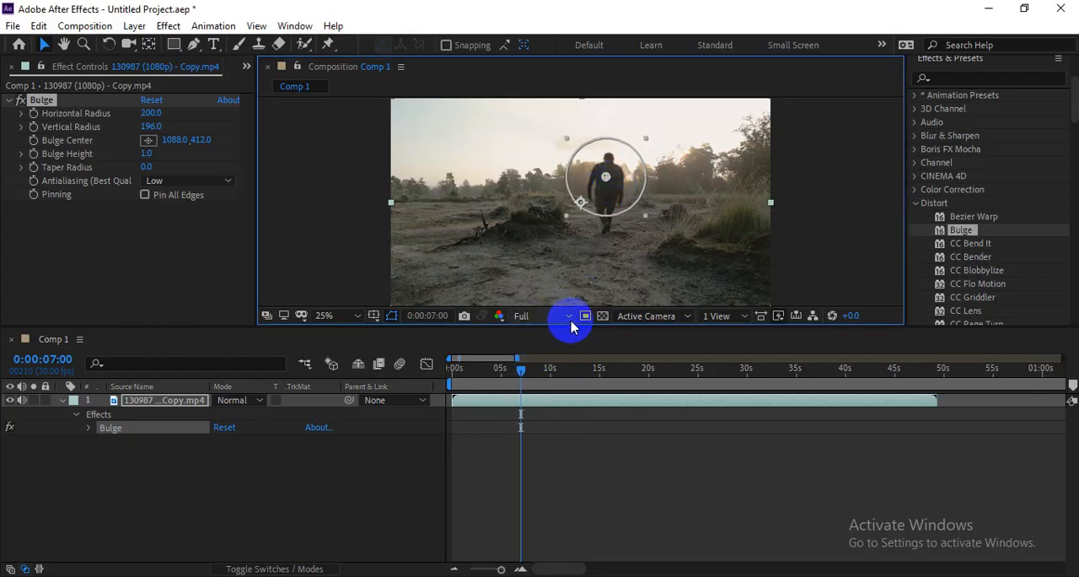
pyautogui.moveTo(579, 329); pyautogui.dragTo(567, 429)
pyautogui.click(324, 419)
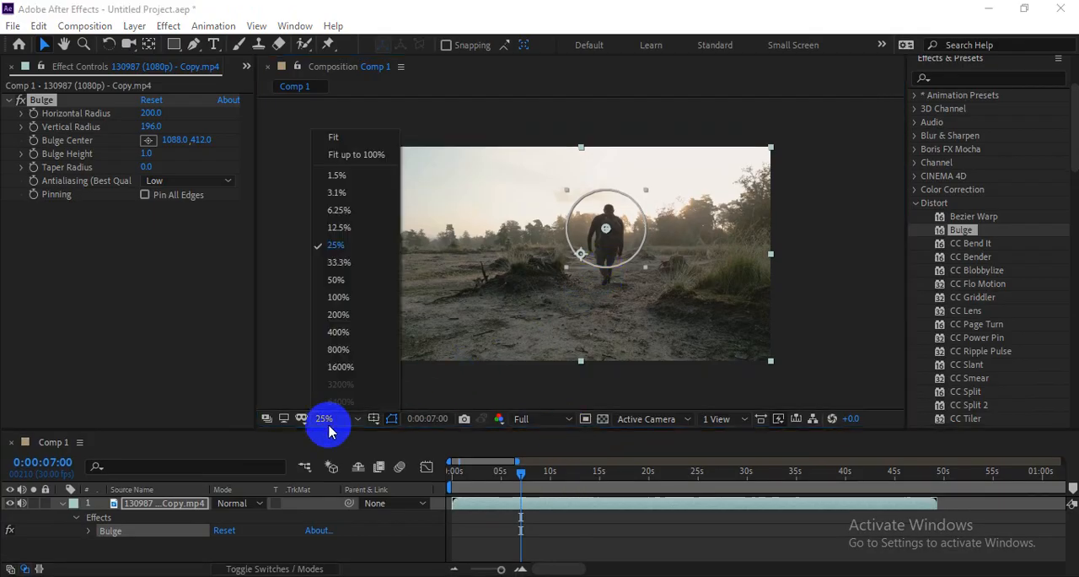
pyautogui.click(351, 151)
# Step: Raise the Bulge Height to 1.8 and move the bulge around the picture, leaving its centre at about 953, 409
pyautogui.moveTo(625, 238)
pyautogui.mouseDown()
pyautogui.moveTo(477, 236)
pyautogui.moveTo(622, 226)
pyautogui.moveTo(610, 231)
pyautogui.moveTo(635, 236)
pyautogui.mouseUp()
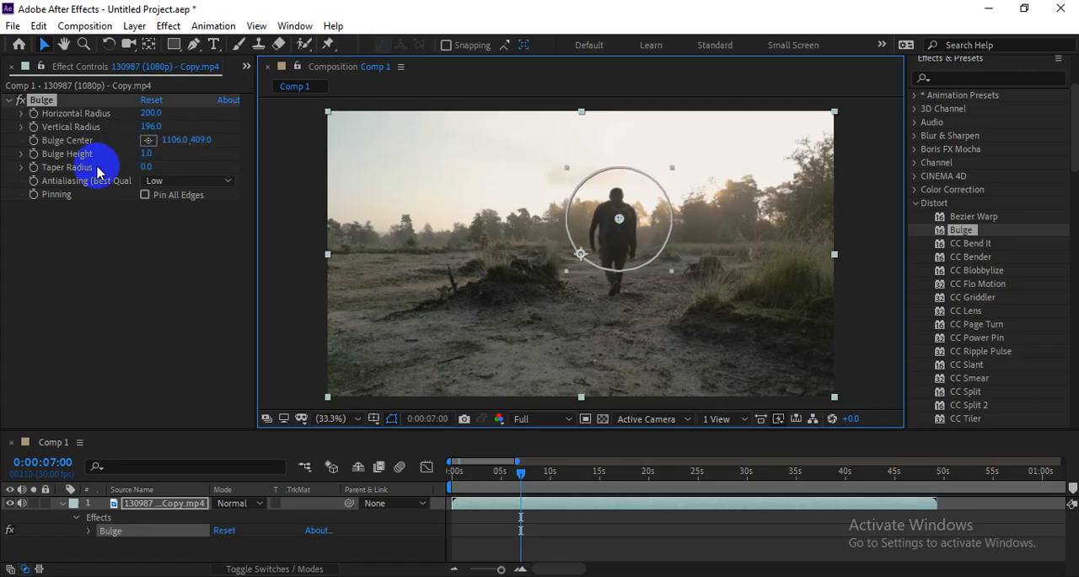
pyautogui.click(168, 148)
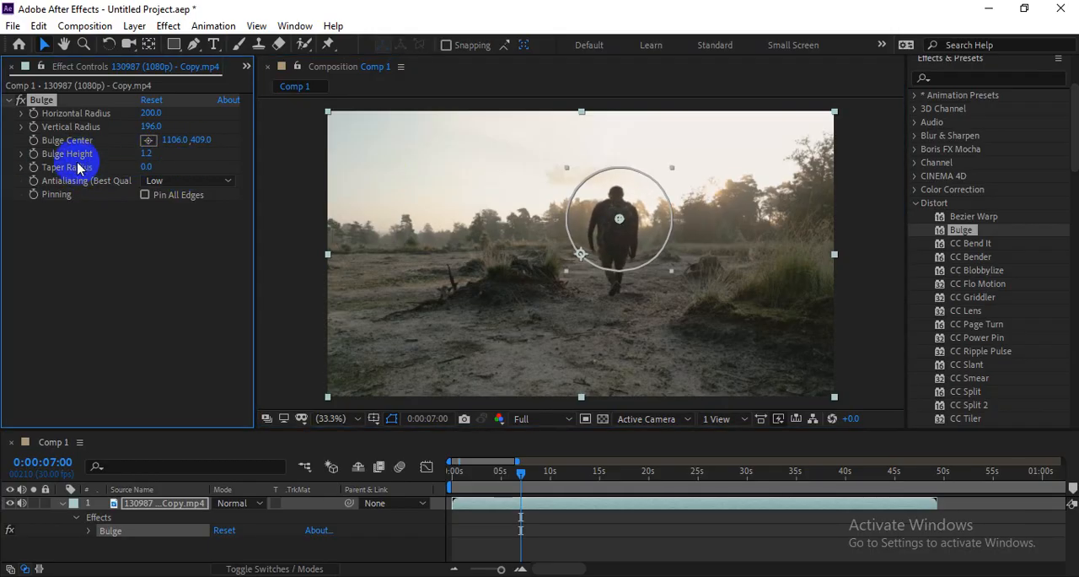
pyautogui.click(148, 154)
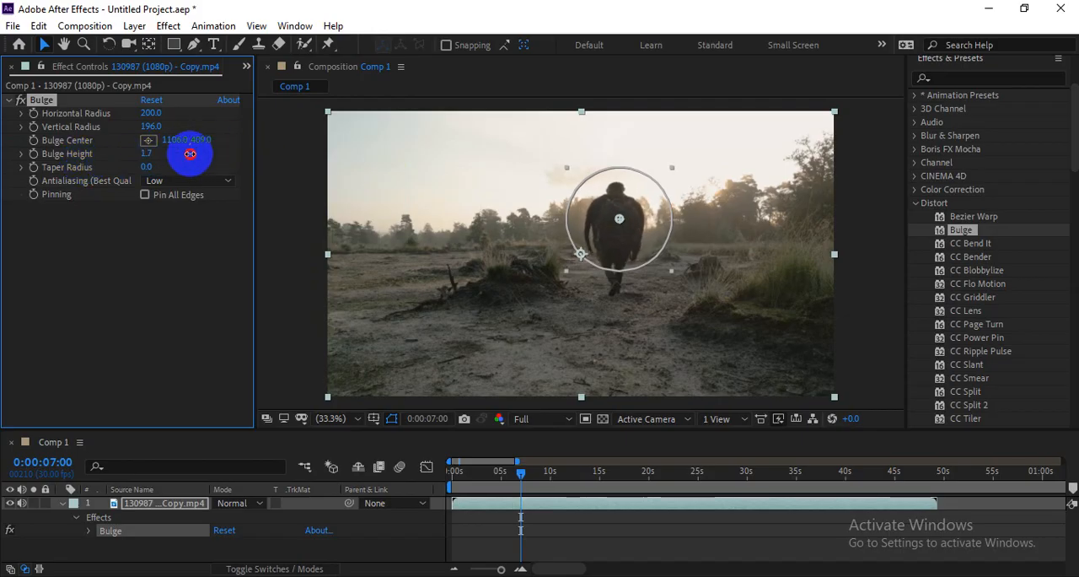
pyautogui.moveTo(573, 227); pyautogui.dragTo(601, 212)
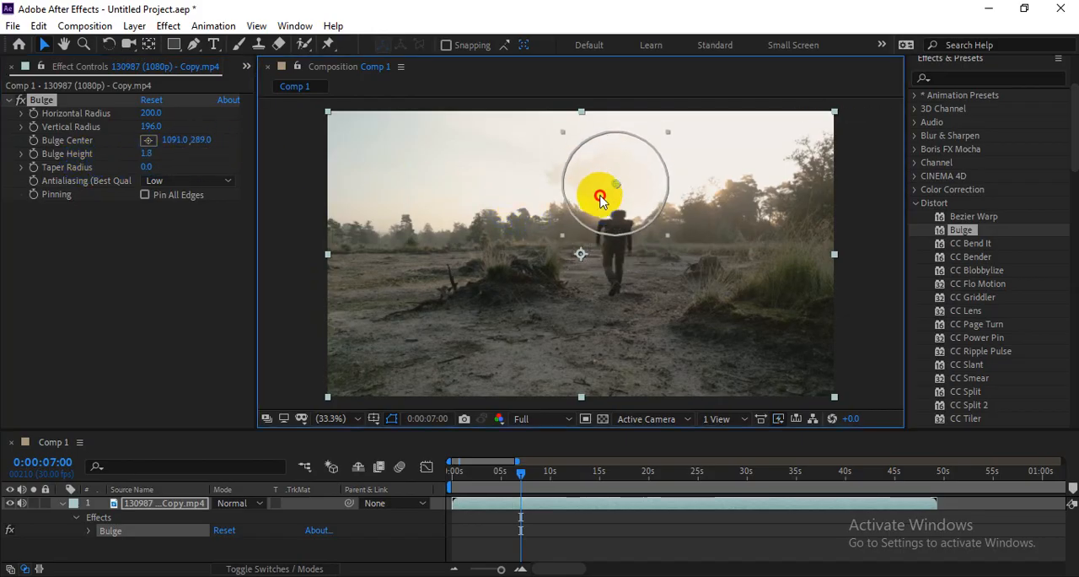
pyautogui.moveTo(575, 282); pyautogui.dragTo(561, 196)
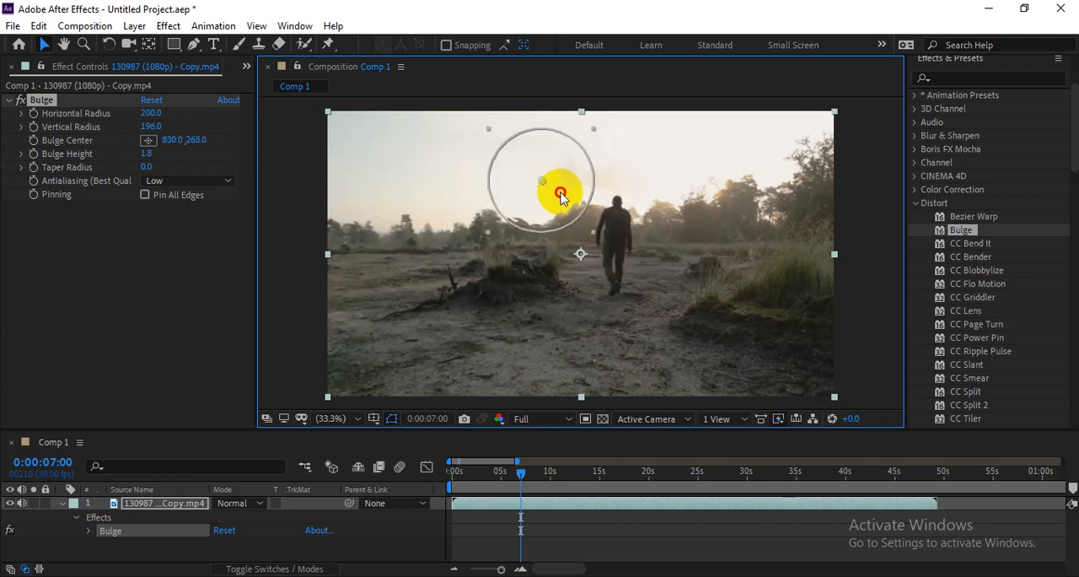
pyautogui.moveTo(671, 221); pyautogui.dragTo(614, 220)
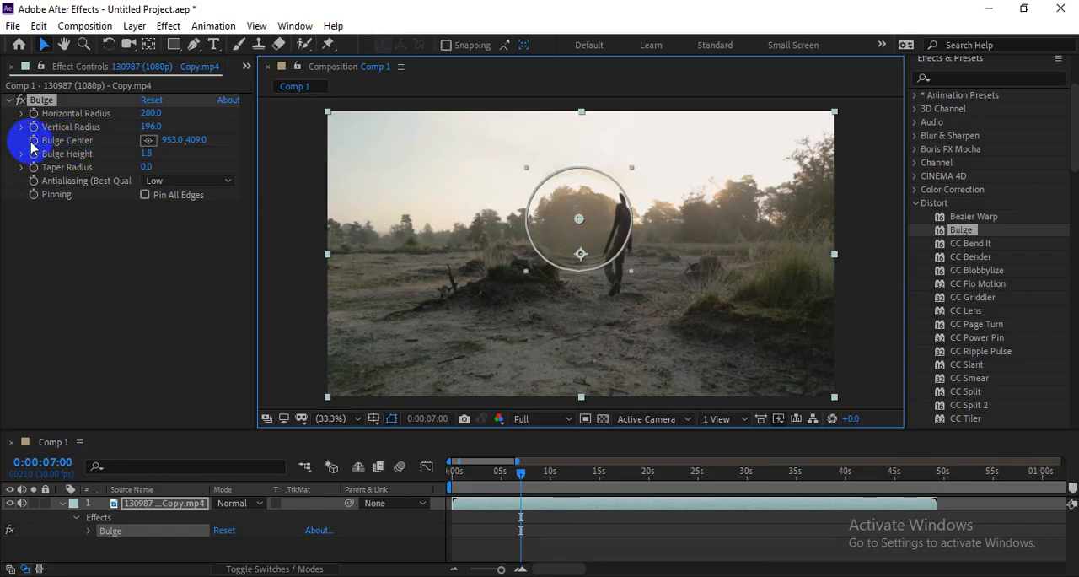
# Step: Keyframe the Bulge Center at 0:00:07:00, move it to the trees on the far right at 0:00:14:21, and preview it at Third resolution
pyautogui.moveTo(554, 472); pyautogui.dragTo(570, 475)
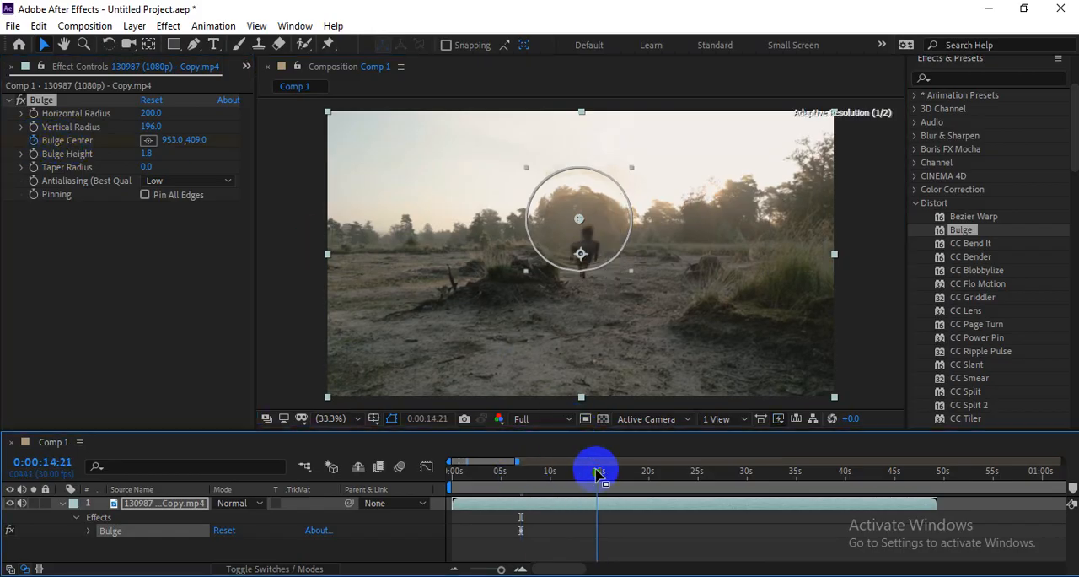
pyautogui.moveTo(580, 230); pyautogui.dragTo(782, 223)
pyautogui.moveTo(601, 475); pyautogui.dragTo(513, 474)
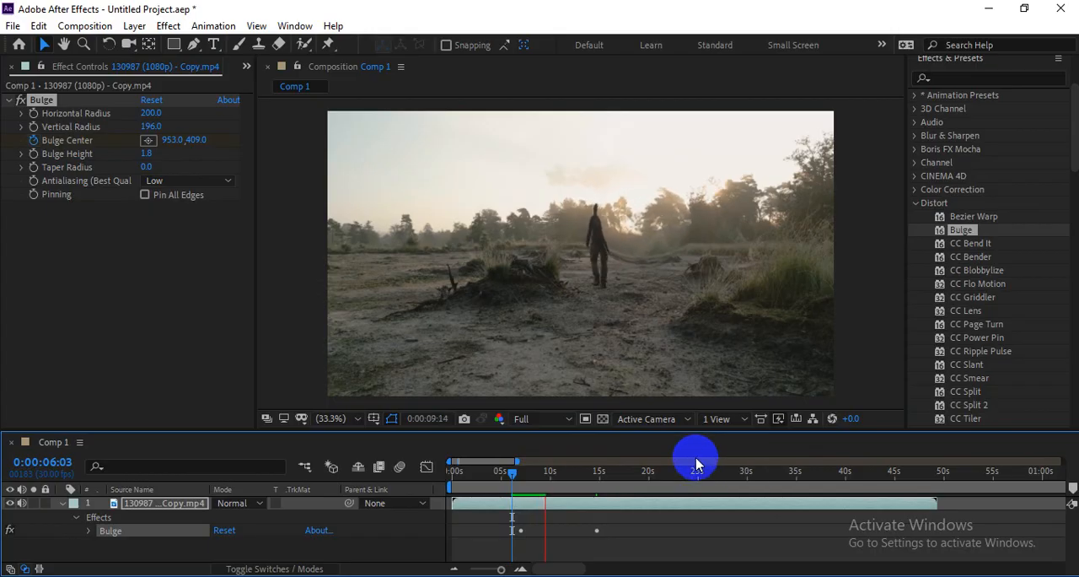
pyautogui.click(523, 420)
pyautogui.click(538, 492)
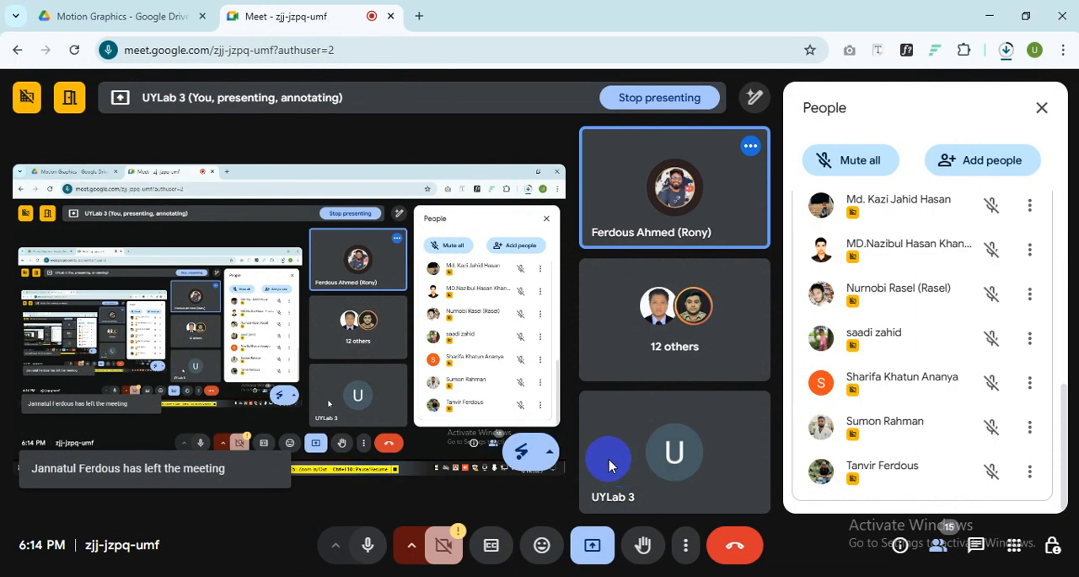
# Step: Switch to Google Meet and turn off the host control that lets contributors turn on their microphone, returning to the participant list
pyautogui.moveTo(690, 201)
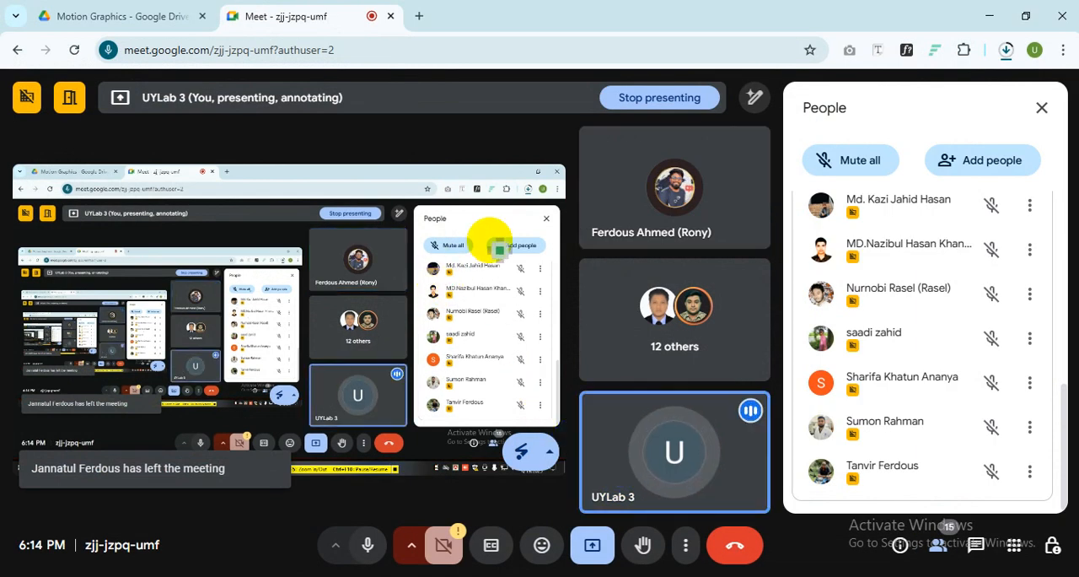
pyautogui.click(1050, 543)
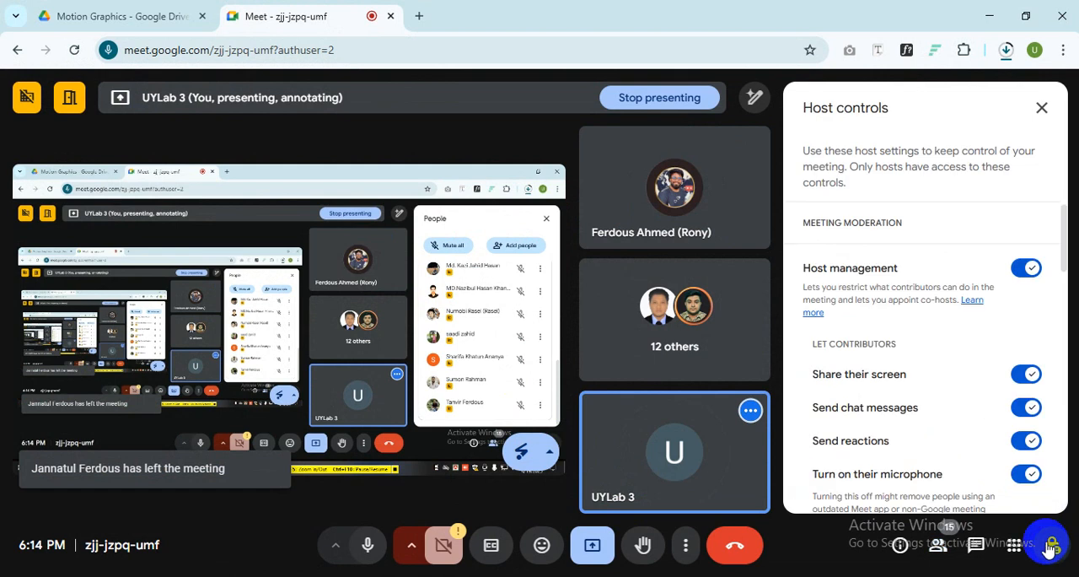
pyautogui.click(1028, 475)
pyautogui.scroll(-2, 1024, 422)
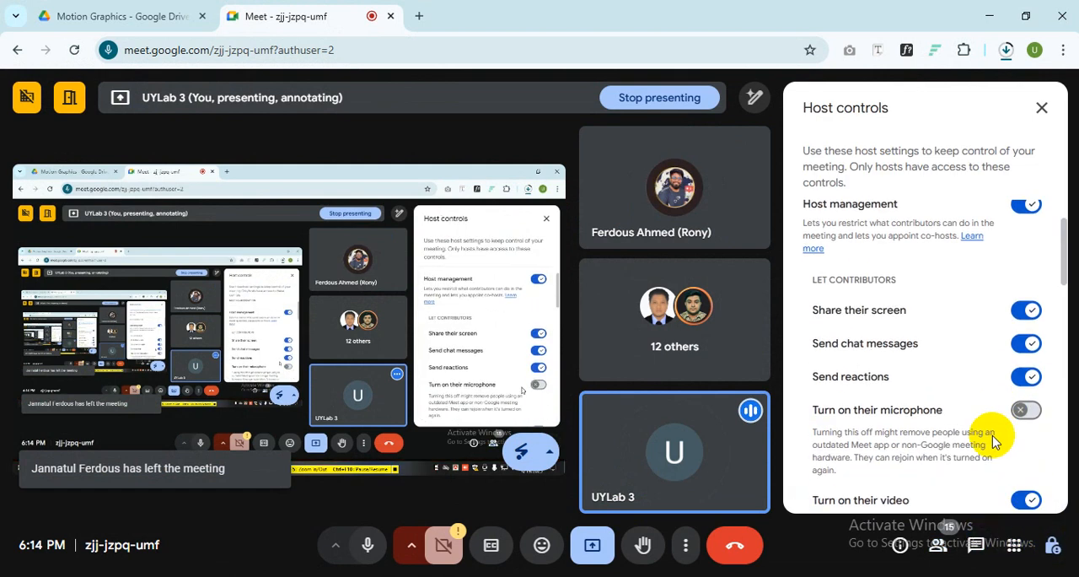
pyautogui.click(931, 548)
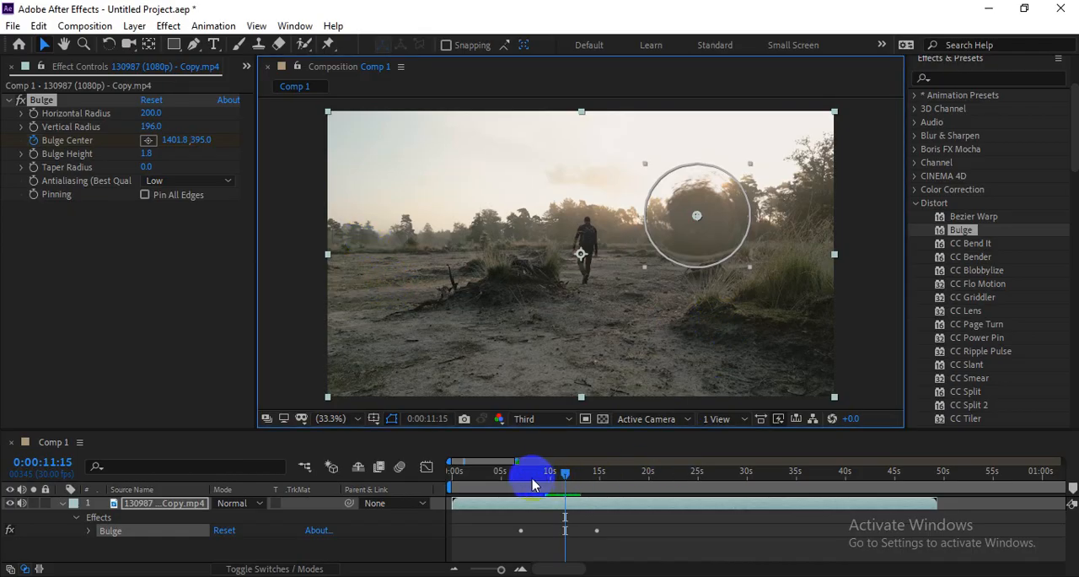
# Step: Switch back to After Effects and play the Bulge animation from 0:00:06:27
pyautogui.moveTo(532, 484)
pyautogui.mouseDown()
pyautogui.moveTo(513, 473)
pyautogui.moveTo(526, 479)
pyautogui.mouseUp()
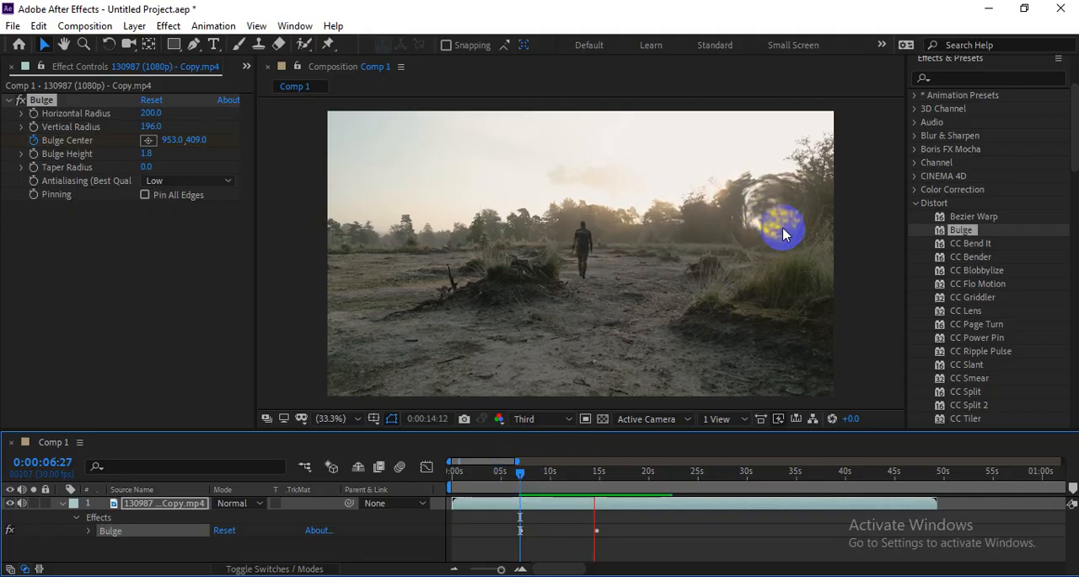
pyautogui.moveTo(594, 481); pyautogui.dragTo(529, 486)
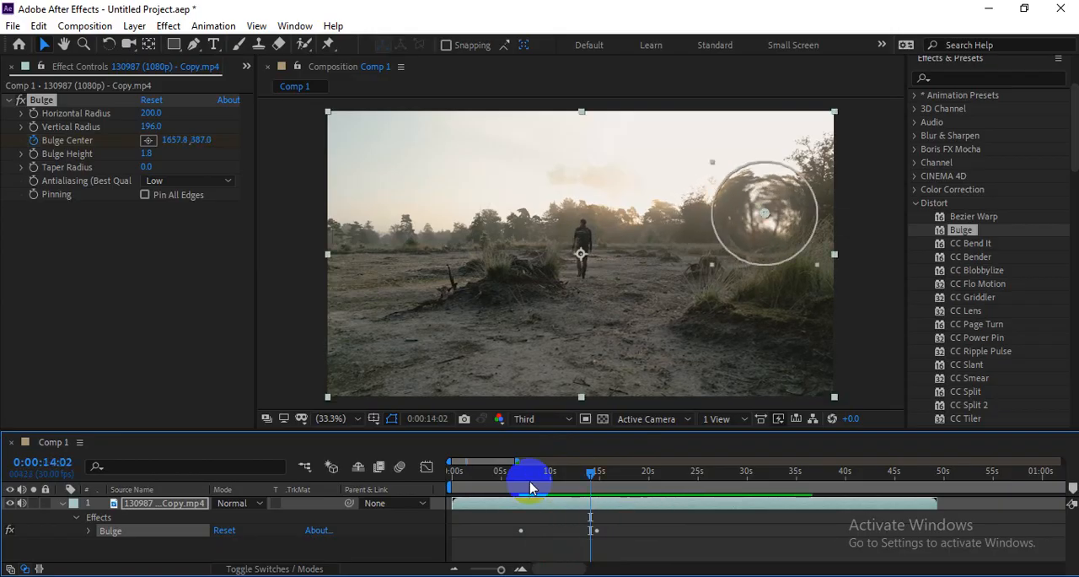
# Step: Switch to Google Meet and open the in-call messages with the message field ready for input
pyautogui.hotkey('alt', 'Tab')
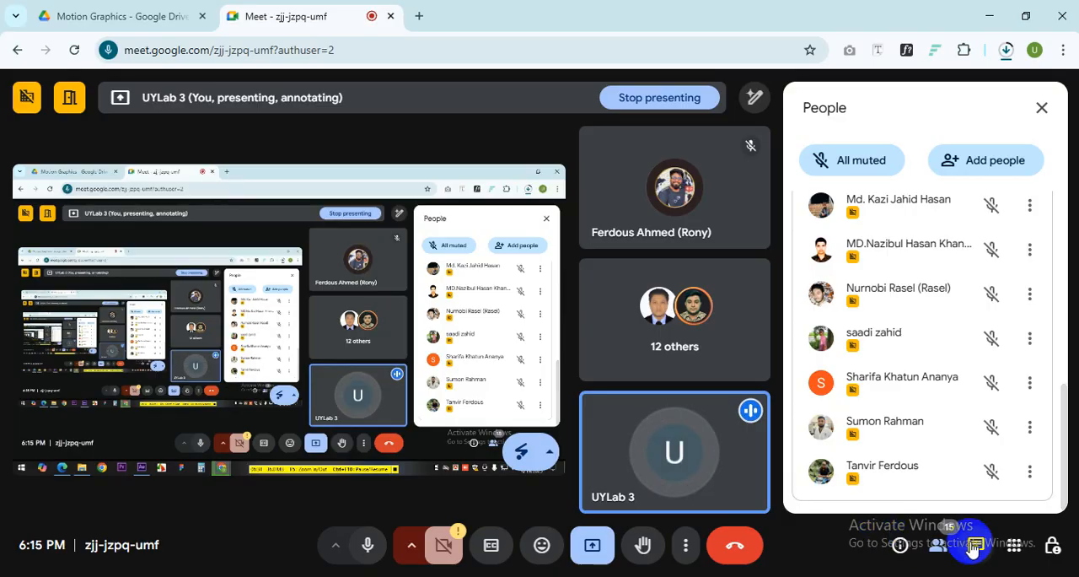
pyautogui.click(975, 544)
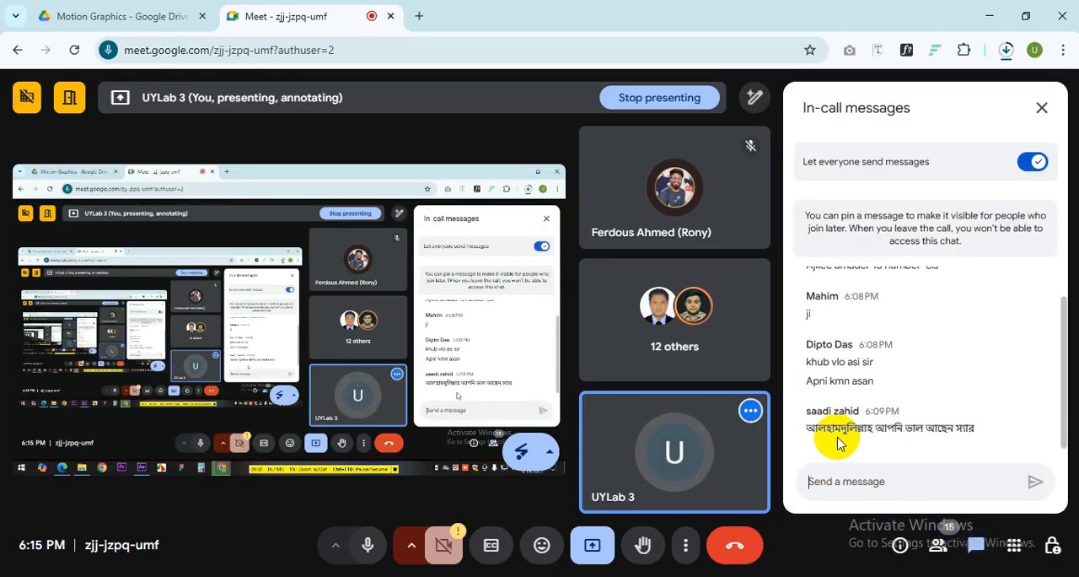
pyautogui.click(887, 482)
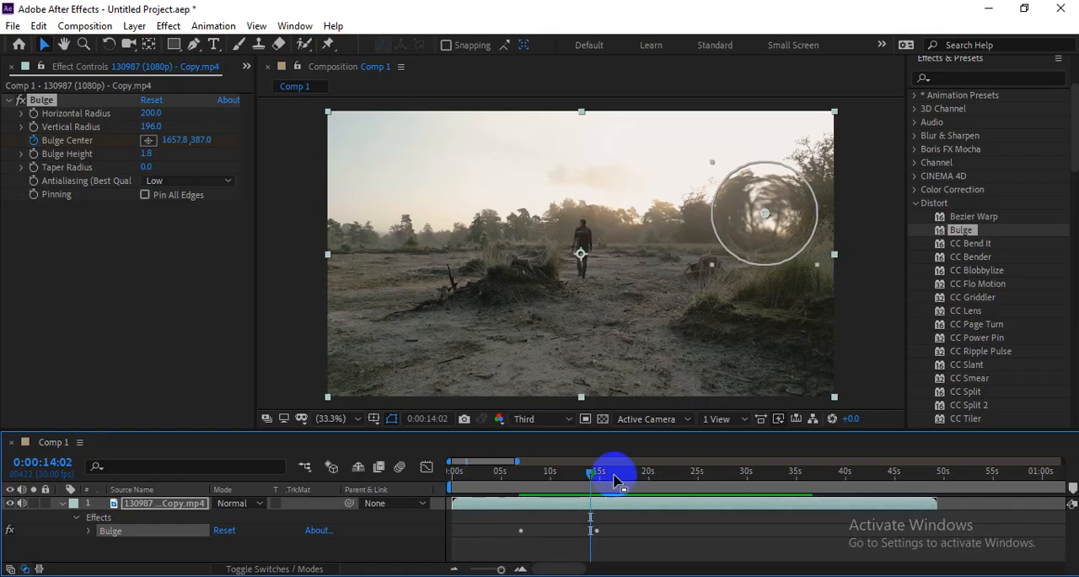
# Step: Return to 0:00:08:18 in the composition and remove the Bulge effect from the 130987 clip
pyautogui.moveTo(588, 473); pyautogui.dragTo(537, 473)
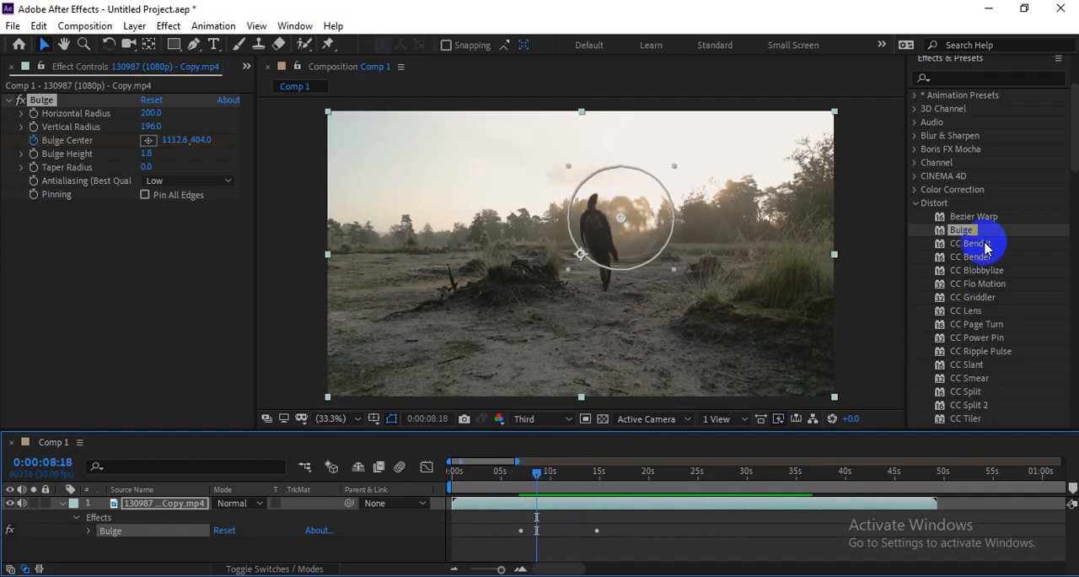
pyautogui.click(52, 96)
pyautogui.click(38, 100)
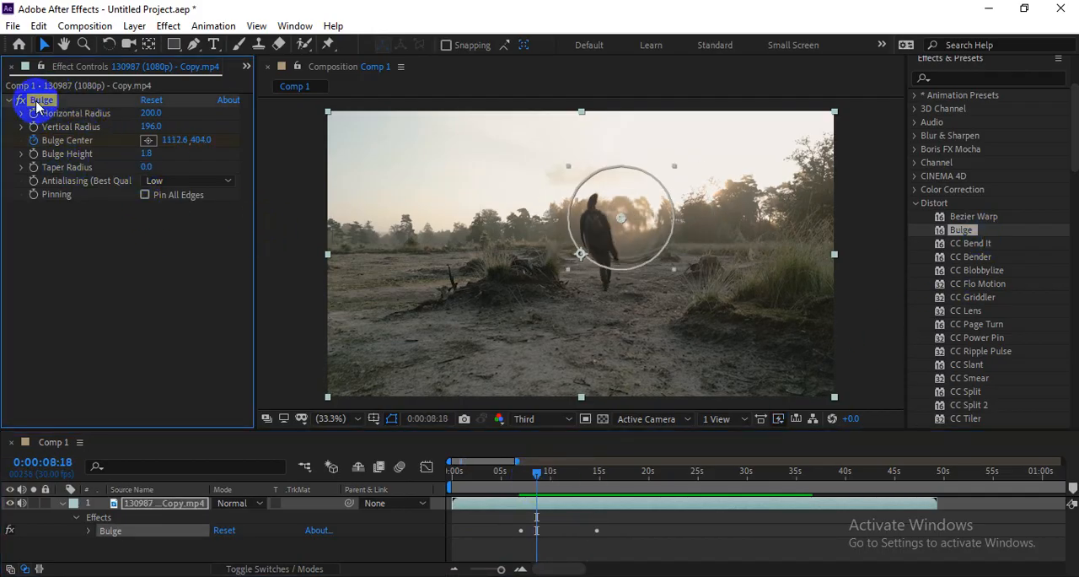
pyautogui.press('Delete')
# Step: Apply CC Bend It to the clip at 0:00:03:21, set its Bend to 202, and play the result
pyautogui.click(972, 246)
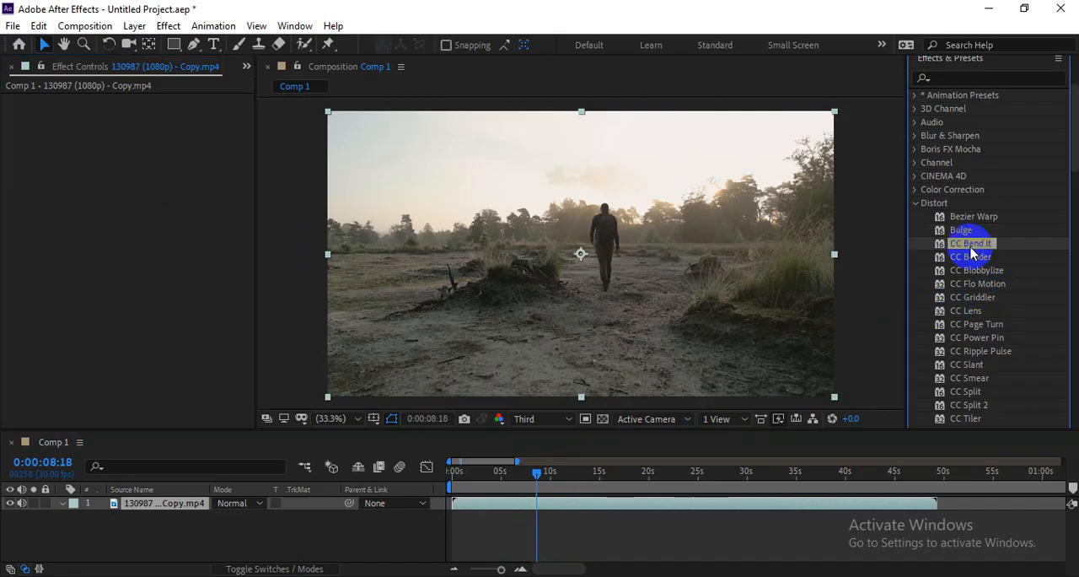
pyautogui.moveTo(525, 479); pyautogui.dragTo(494, 474)
pyautogui.moveTo(970, 244); pyautogui.dragTo(644, 244)
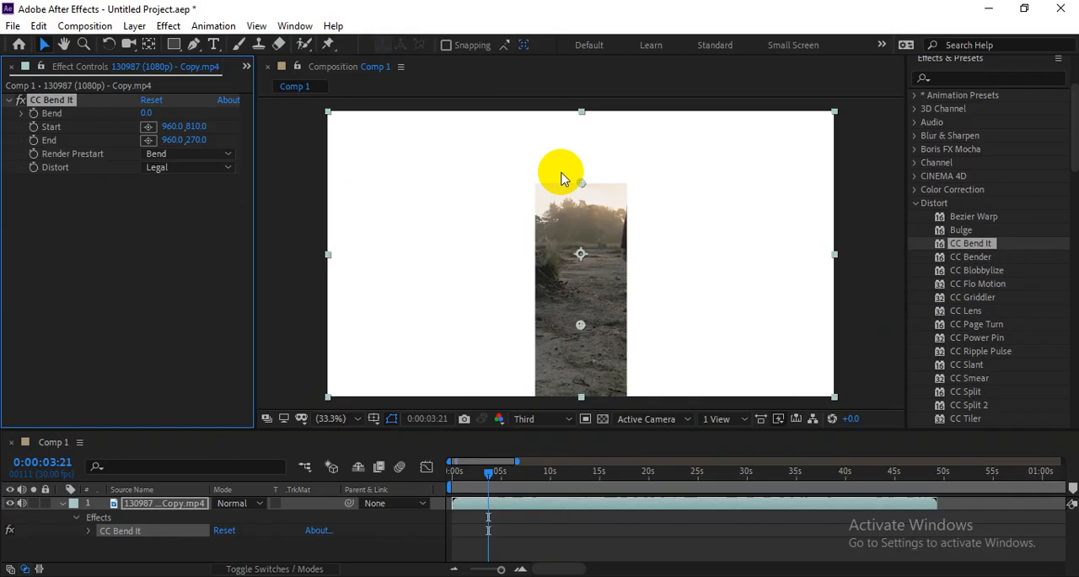
pyautogui.moveTo(581, 186); pyautogui.dragTo(686, 202)
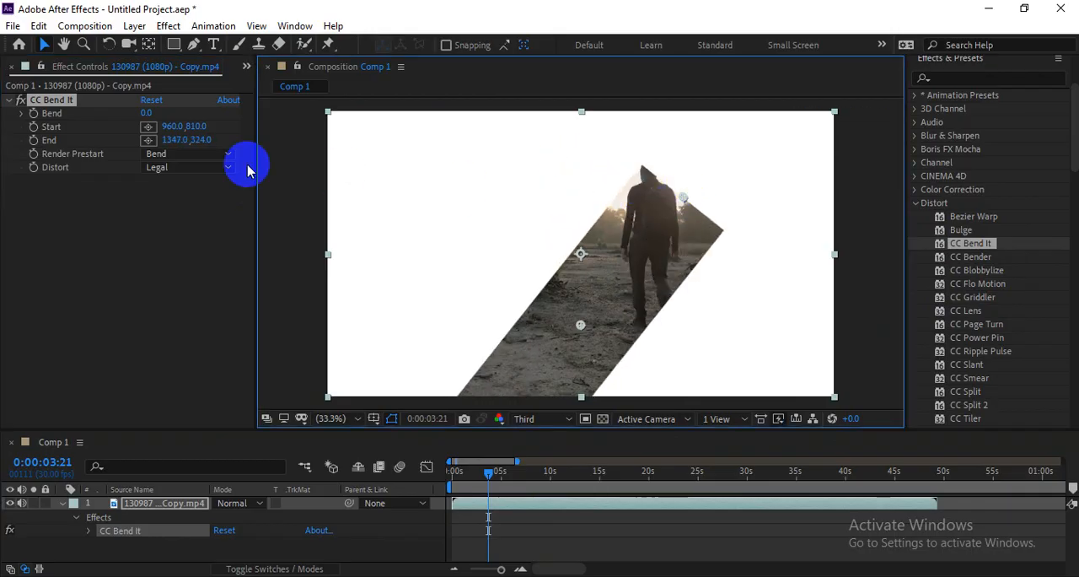
pyautogui.hotkey('ctrl', 'z')
pyautogui.moveTo(150, 112); pyautogui.dragTo(308, 116)
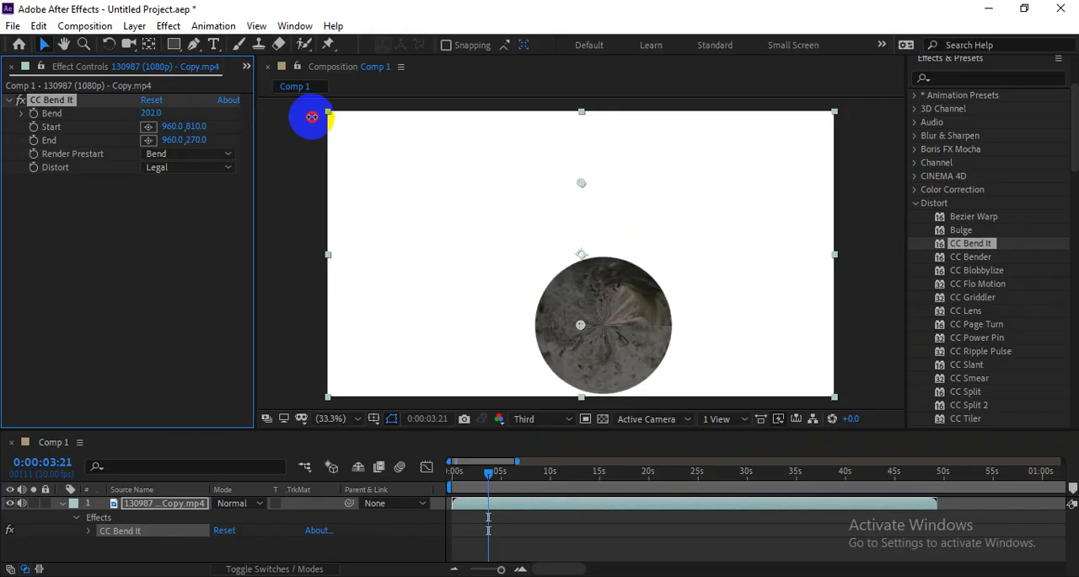
pyautogui.press('space')
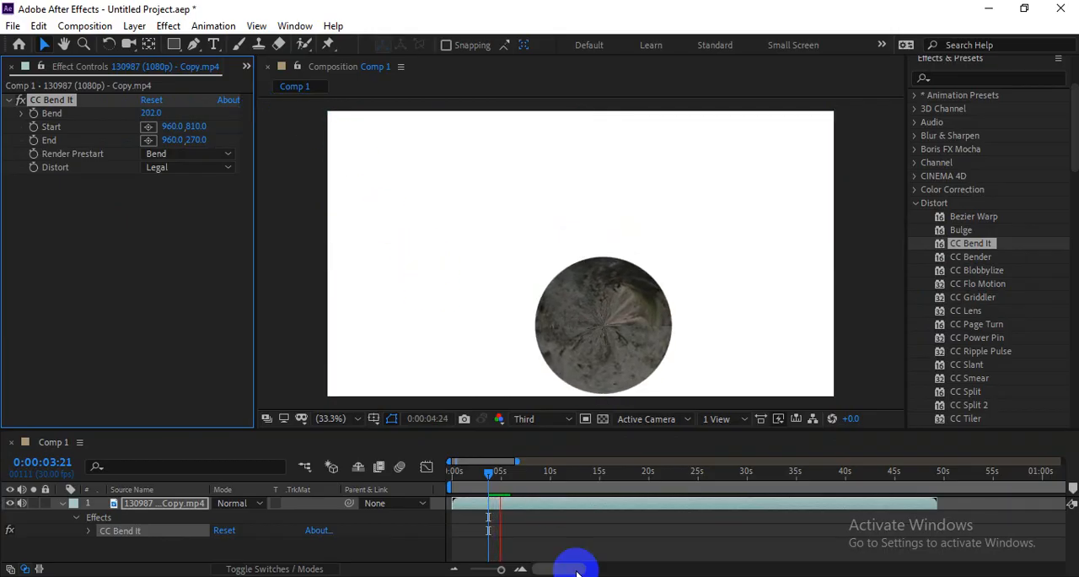
# Step: Try moving the bend's Start point up and to the side, undo the move, and remove CC Bend It from the clip
pyautogui.moveTo(496, 478); pyautogui.dragTo(574, 463)
pyautogui.moveTo(580, 324); pyautogui.dragTo(615, 264)
pyautogui.hotkey('ctrl', 'z')
pyautogui.click(59, 102)
pyautogui.press('Delete')
# Step: Try CC Bender on the clip with an Amount of -20, and remove the effect
pyautogui.click(965, 262)
pyautogui.moveTo(657, 247); pyautogui.dragTo(612, 271)
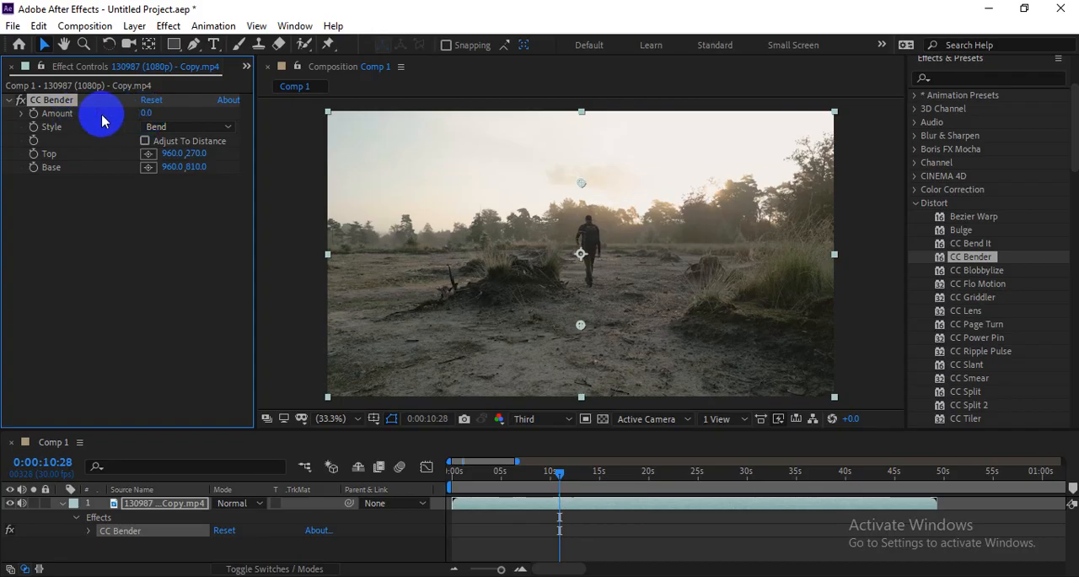
pyautogui.moveTo(153, 112); pyautogui.dragTo(260, 229)
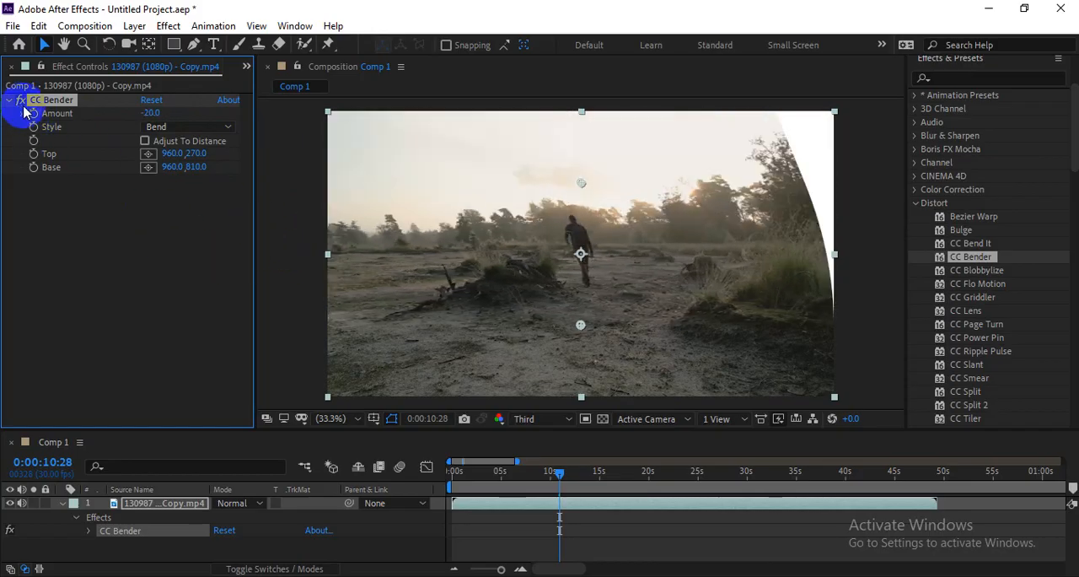
pyautogui.press('Delete')
# Step: Apply CC Blobbylize to the clip, preview it from the start, and set its Blobbiness Softness to 0
pyautogui.moveTo(980, 273); pyautogui.dragTo(637, 270)
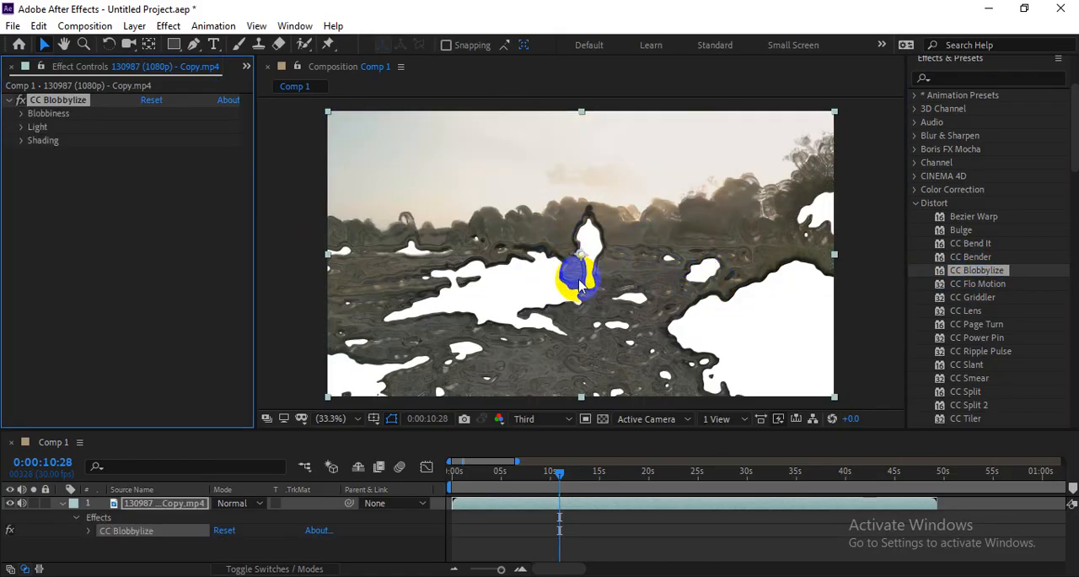
pyautogui.moveTo(552, 476); pyautogui.dragTo(437, 491)
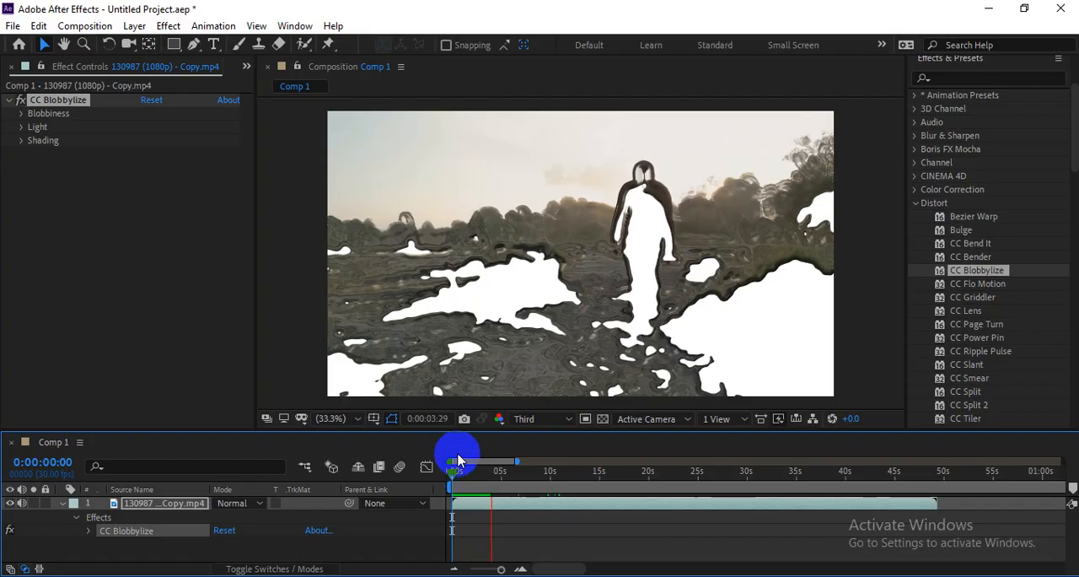
pyautogui.click(15, 114)
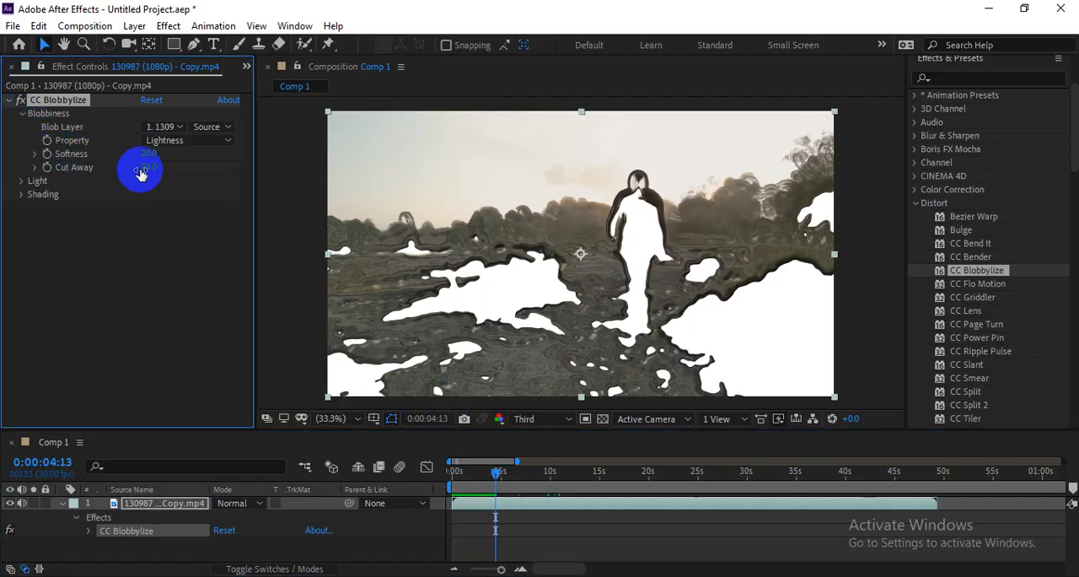
pyautogui.moveTo(149, 154)
pyautogui.mouseDown()
pyautogui.moveTo(241, 154)
pyautogui.moveTo(5, 170)
pyautogui.mouseUp()
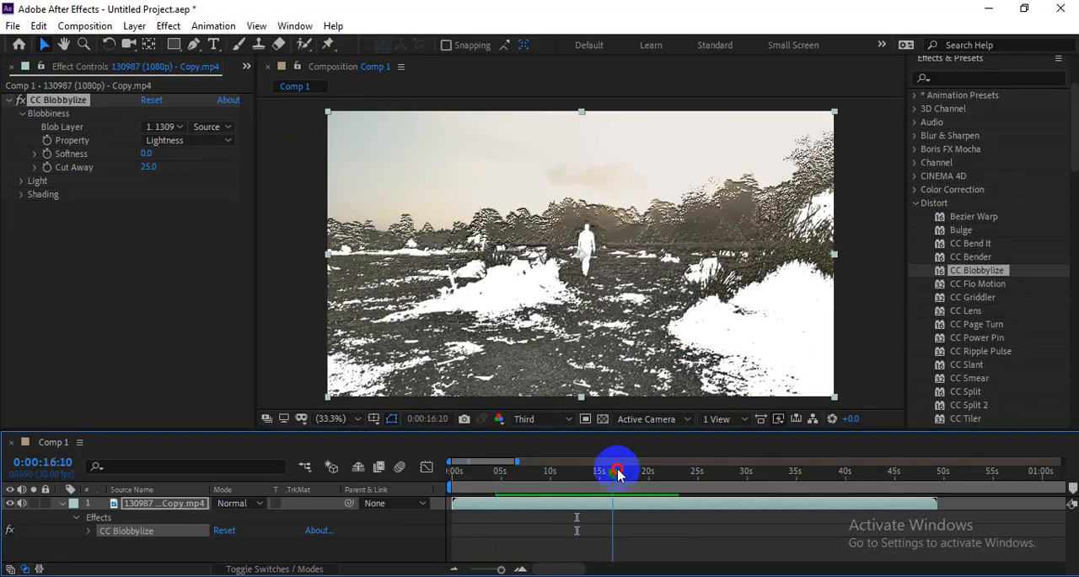
# Step: Play the blobby clip from the first frame and remove CC Blobbylize
pyautogui.click(458, 453)
pyautogui.moveTo(457, 452); pyautogui.dragTo(450, 453)
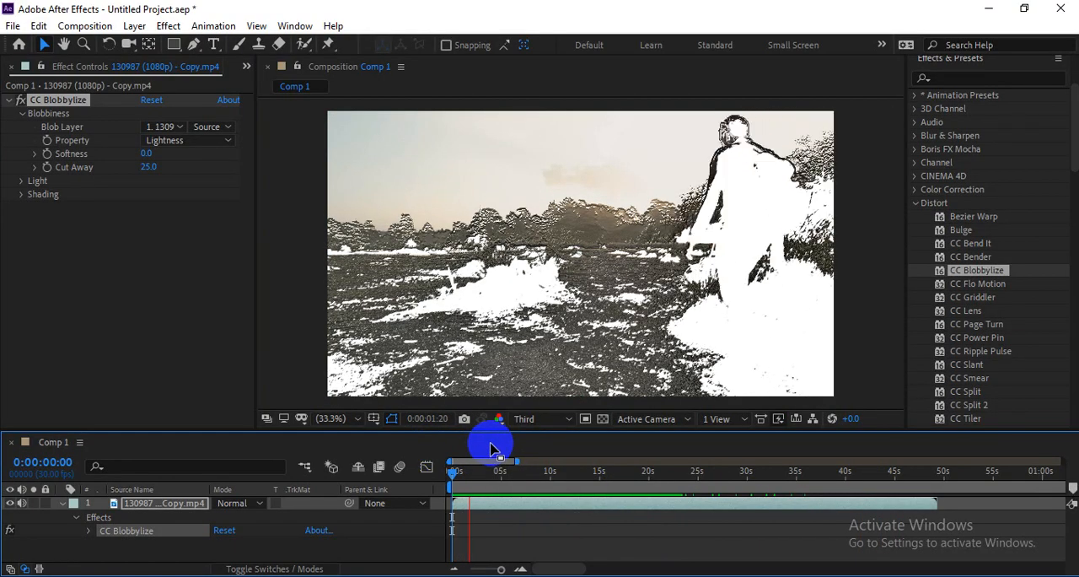
pyautogui.click(735, 345)
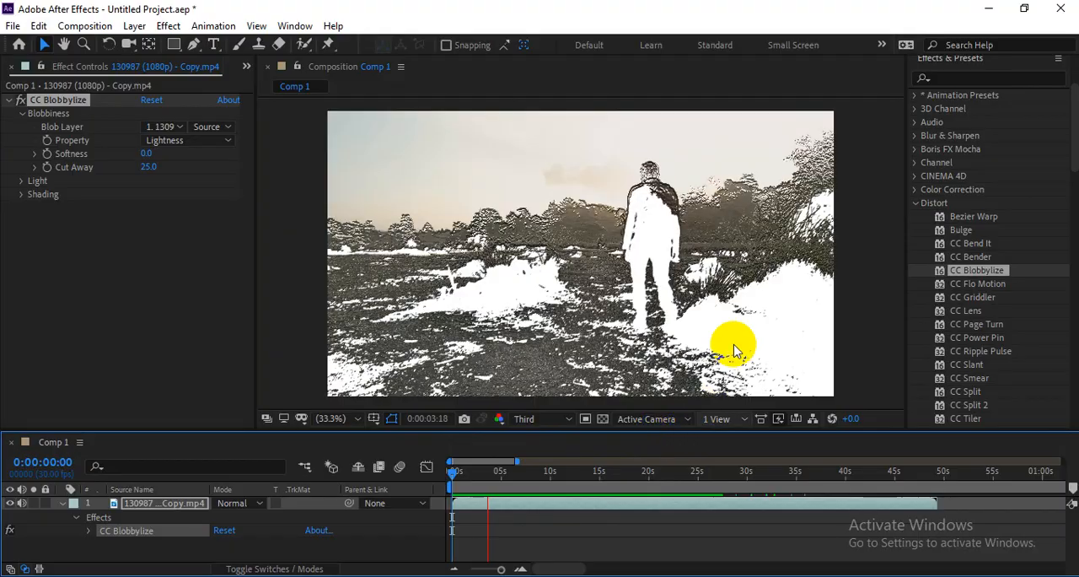
pyautogui.press('Delete')
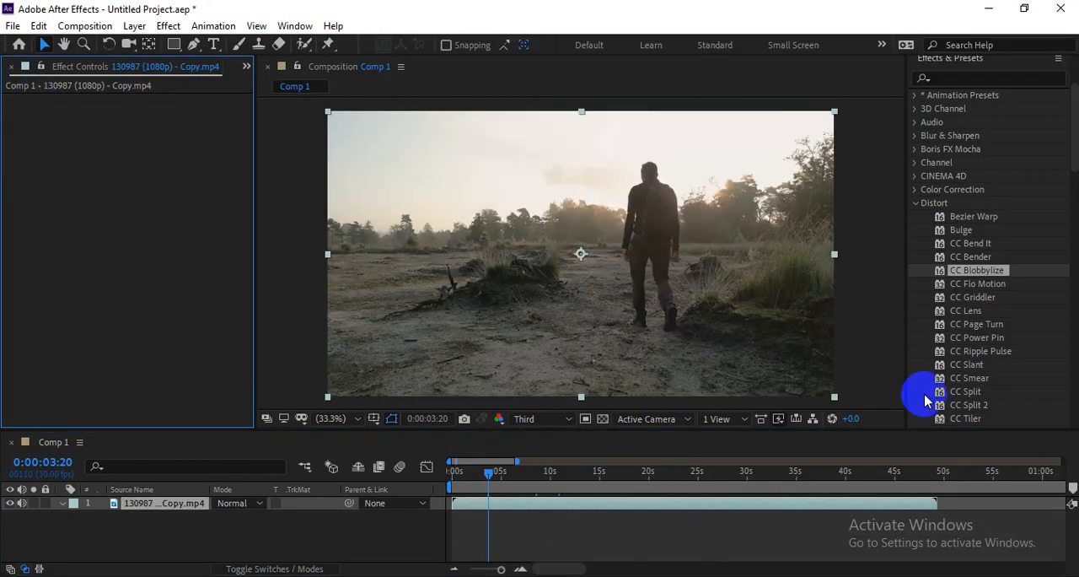
# Step: Try CC Flo Motion on the clip and undo its application
pyautogui.click(961, 285)
pyautogui.moveTo(940, 278); pyautogui.dragTo(825, 297)
pyautogui.moveTo(495, 475); pyautogui.dragTo(518, 470)
pyautogui.hotkey('ctrl', 'z')
# Step: Apply CC Lens to the clip, play it from the start, and stop at 0:00:09:24
pyautogui.scroll(-1, 1013, 315)
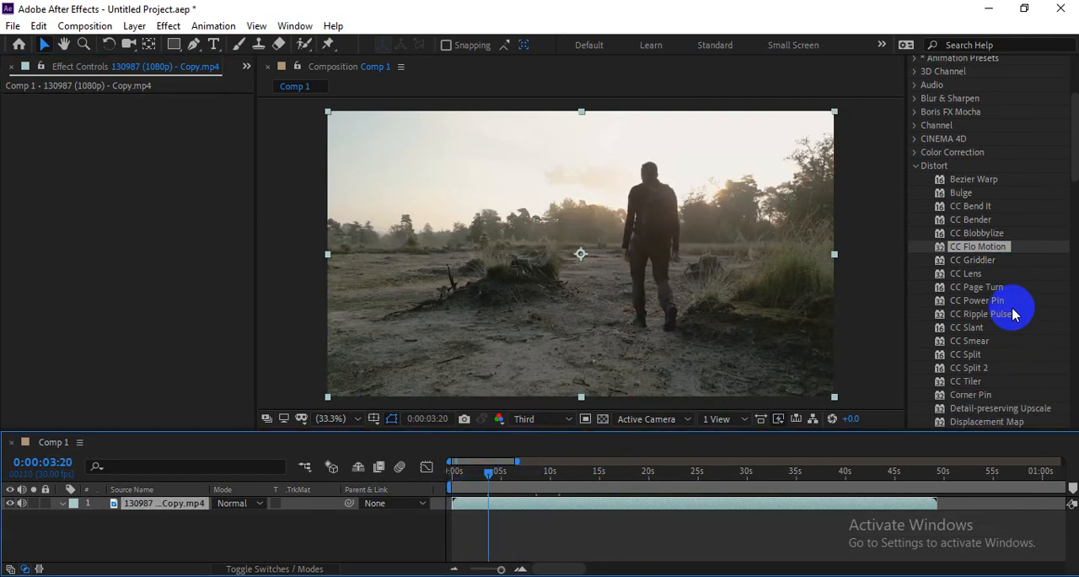
pyautogui.click(967, 274)
pyautogui.moveTo(984, 276); pyautogui.dragTo(699, 273)
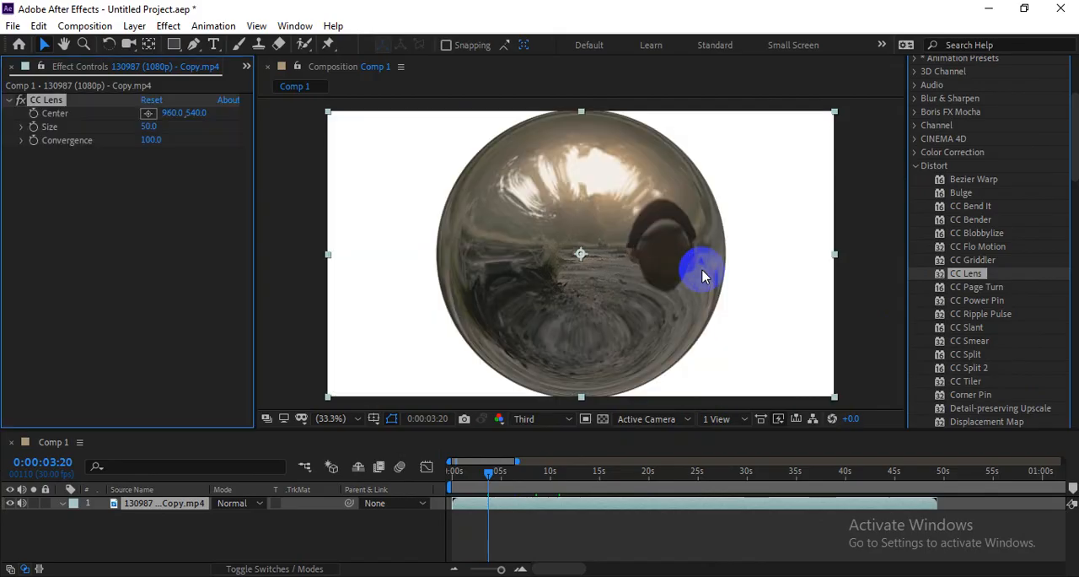
pyautogui.moveTo(489, 474); pyautogui.dragTo(451, 479)
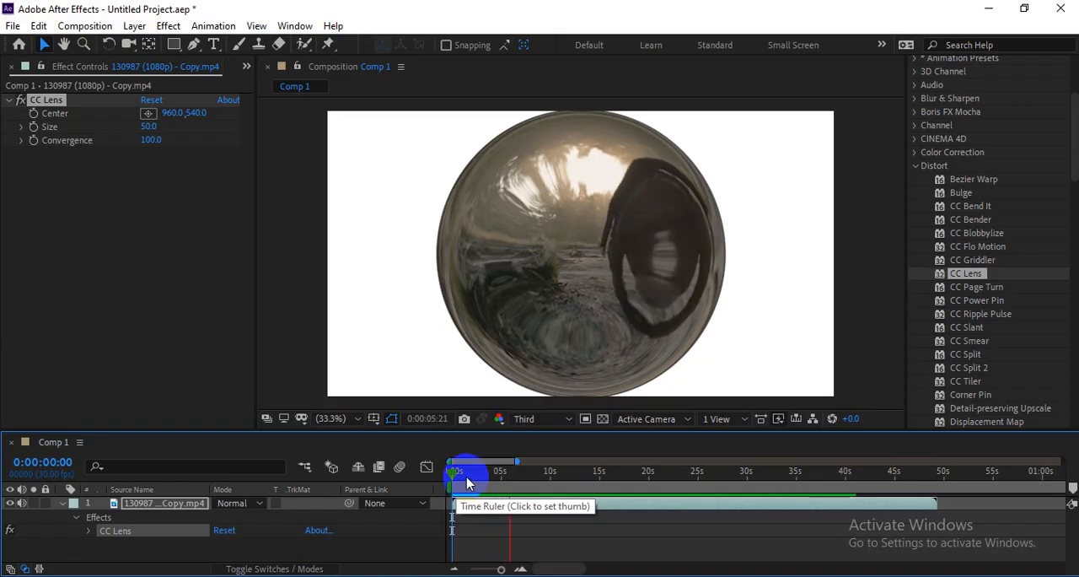
pyautogui.click(591, 477)
pyautogui.moveTo(590, 476); pyautogui.dragTo(515, 490)
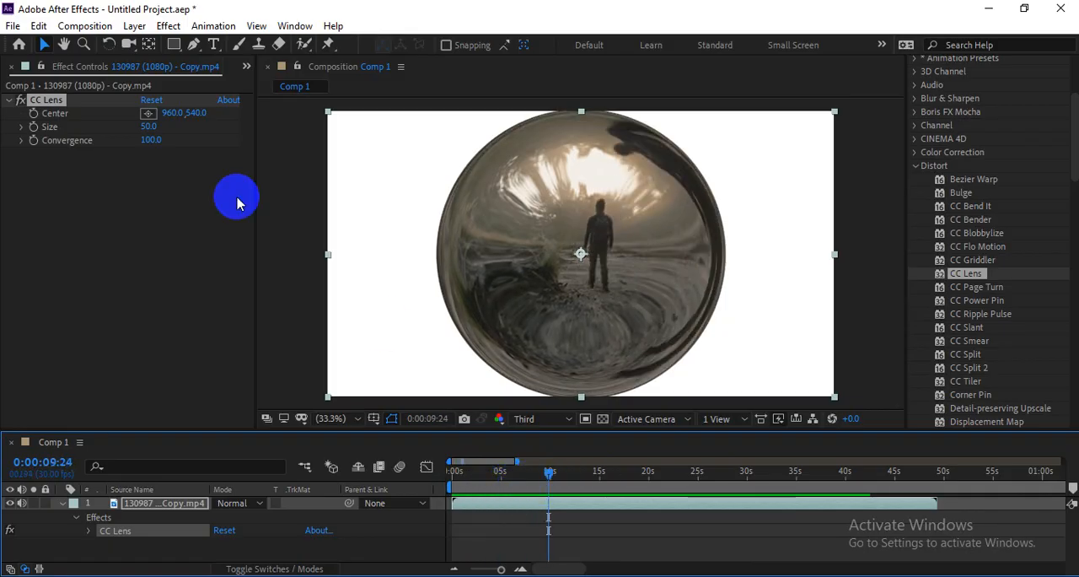
# Step: Set the lens's Size to 65 and Convergence to 85, checking the distortion between 0:00:07:02 and 0:00:04:13
pyautogui.moveTo(149, 127); pyautogui.dragTo(199, 146)
pyautogui.moveTo(551, 474); pyautogui.dragTo(523, 479)
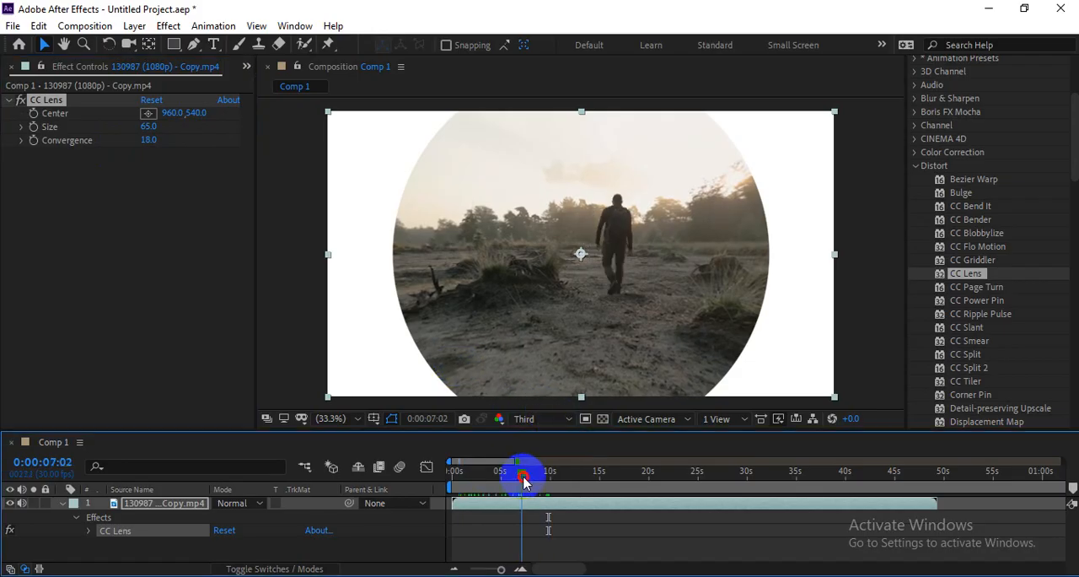
pyautogui.moveTo(150, 140); pyautogui.dragTo(208, 139)
pyautogui.press('space')
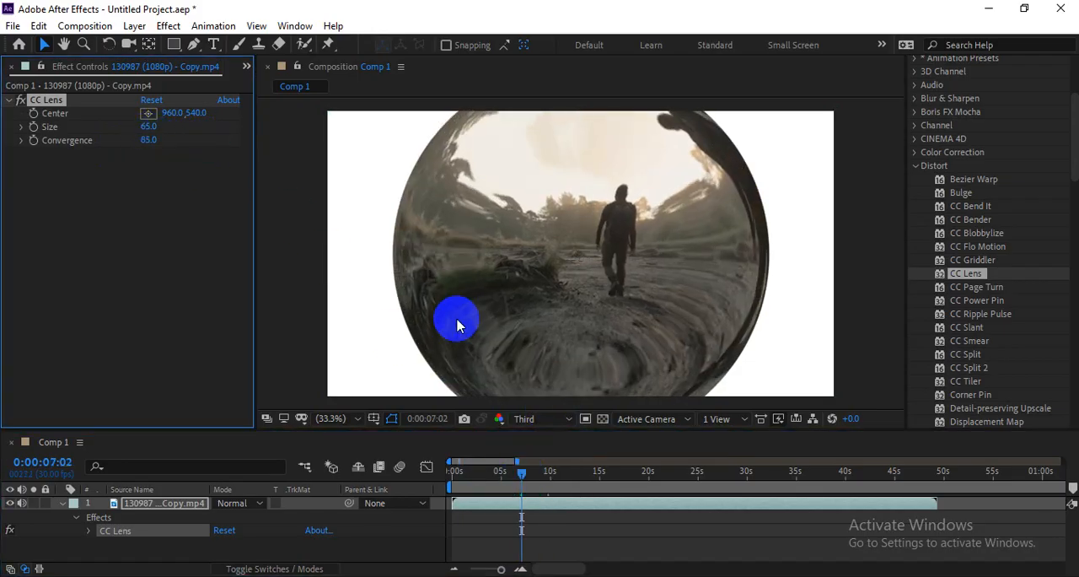
pyautogui.moveTo(516, 475)
pyautogui.mouseDown()
pyautogui.moveTo(462, 483)
pyautogui.moveTo(880, 481)
pyautogui.moveTo(562, 465)
pyautogui.moveTo(498, 472)
pyautogui.mouseUp()
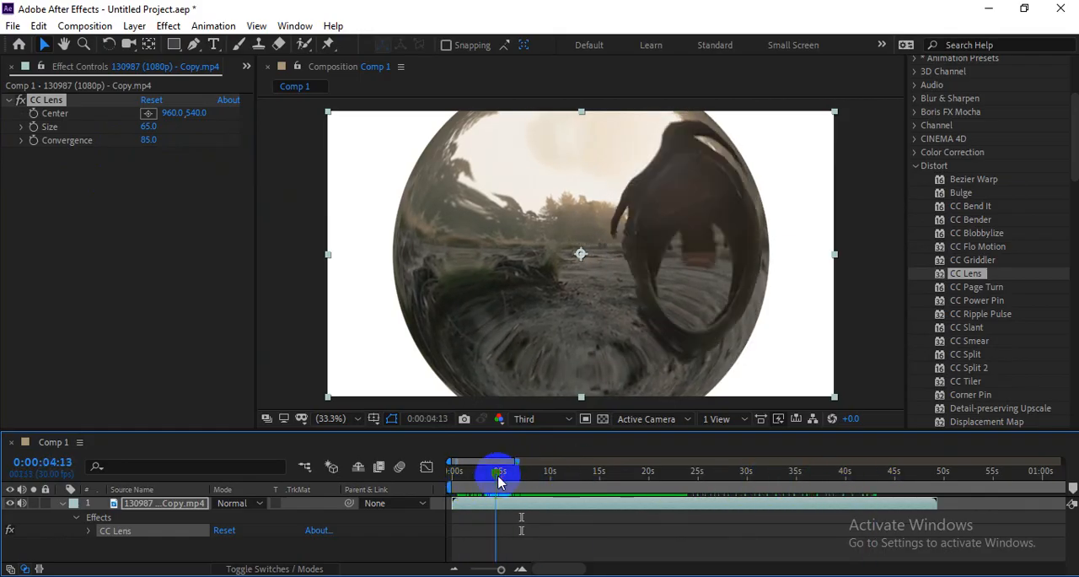
# Step: Reduce the lens's Size, check it back toward the start of the clip, and remove CC Lens
pyautogui.moveTo(148, 127); pyautogui.dragTo(122, 127)
pyautogui.click(515, 462)
pyautogui.moveTo(528, 482); pyautogui.dragTo(453, 471)
pyautogui.click(38, 100)
pyautogui.press('Delete')
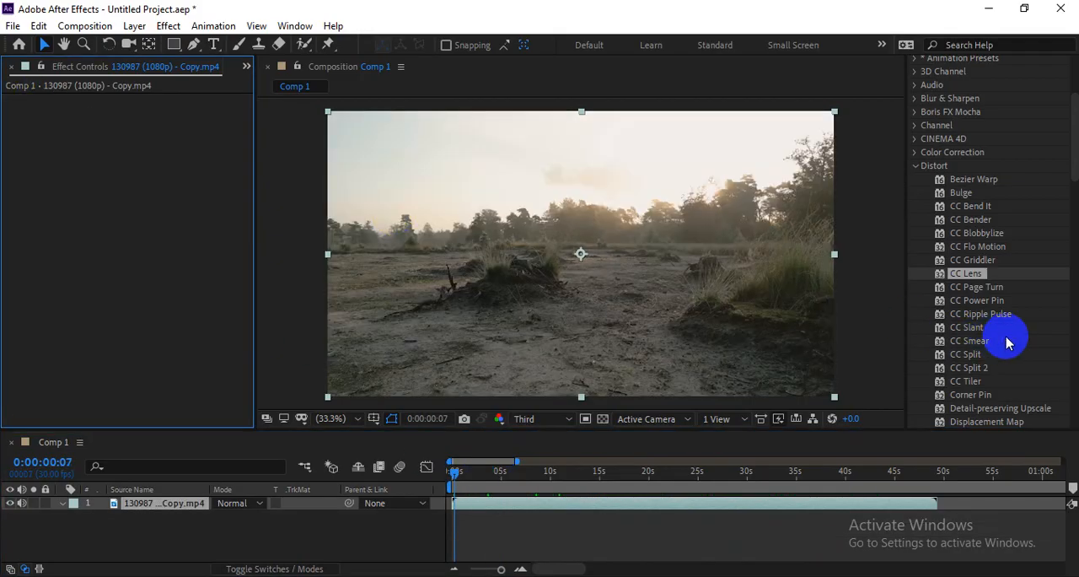
# Step: Apply CC Page Turn to the clip at 0:00:00:07 and move its fold point to the bottom-right corner of the picture
pyautogui.click(975, 290)
pyautogui.moveTo(1003, 289); pyautogui.dragTo(660, 333)
pyautogui.moveTo(704, 274); pyautogui.dragTo(824, 397)
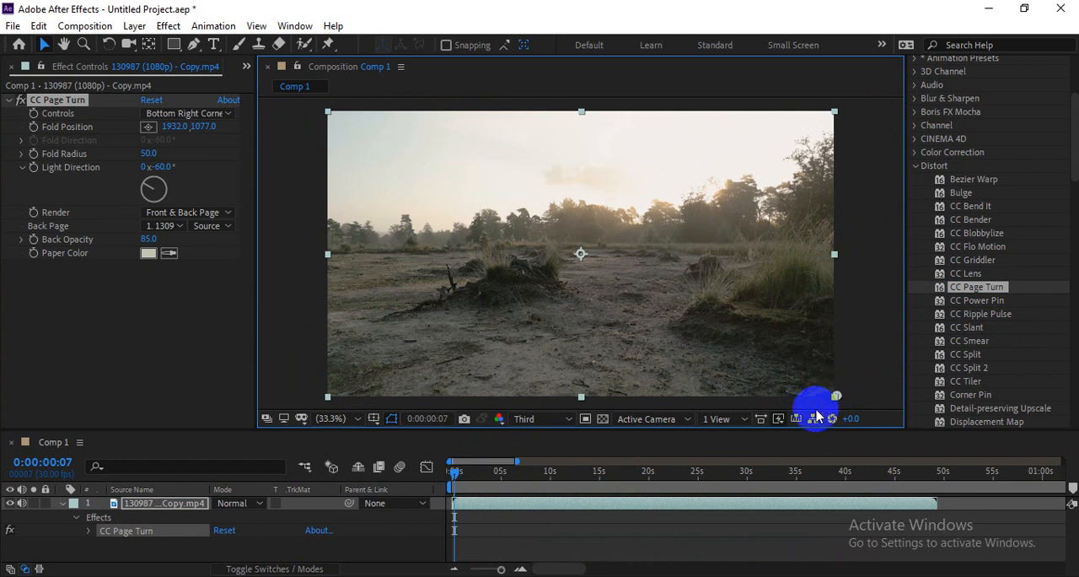
pyautogui.moveTo(803, 385); pyautogui.dragTo(837, 396)
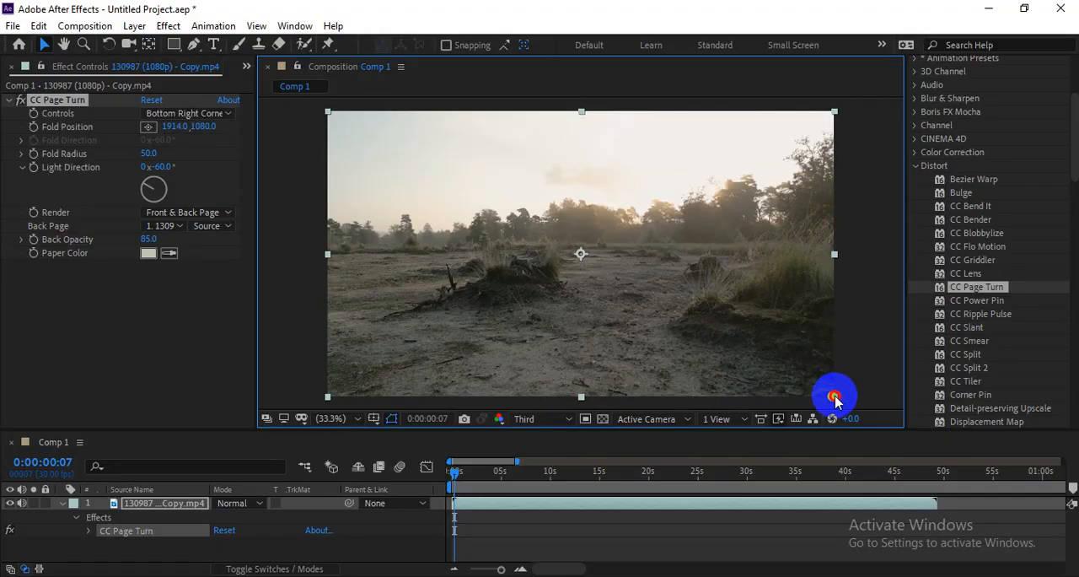
# Step: Place the Fold Position just outside the bottom-right corner at 1938.0, 1083.0 and start keyframing it at 0:00:00:07
pyautogui.press(',')
pyautogui.press('.')
pyautogui.press(',')
pyautogui.moveTo(707, 325)
pyautogui.mouseDown()
pyautogui.moveTo(617, 283)
pyautogui.moveTo(614, 304)
pyautogui.moveTo(716, 335)
pyautogui.mouseUp()
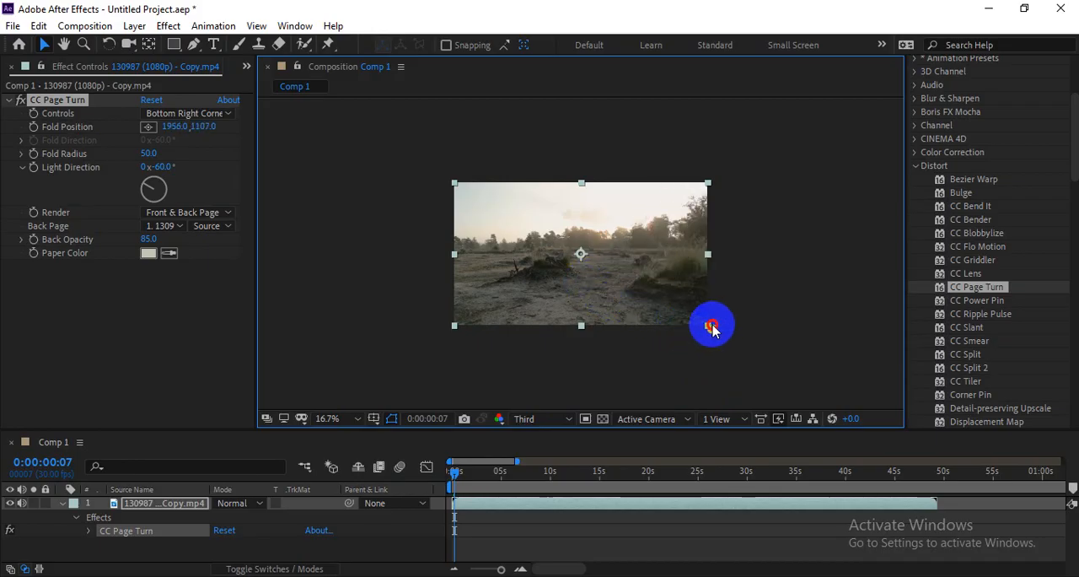
pyautogui.click(35, 127)
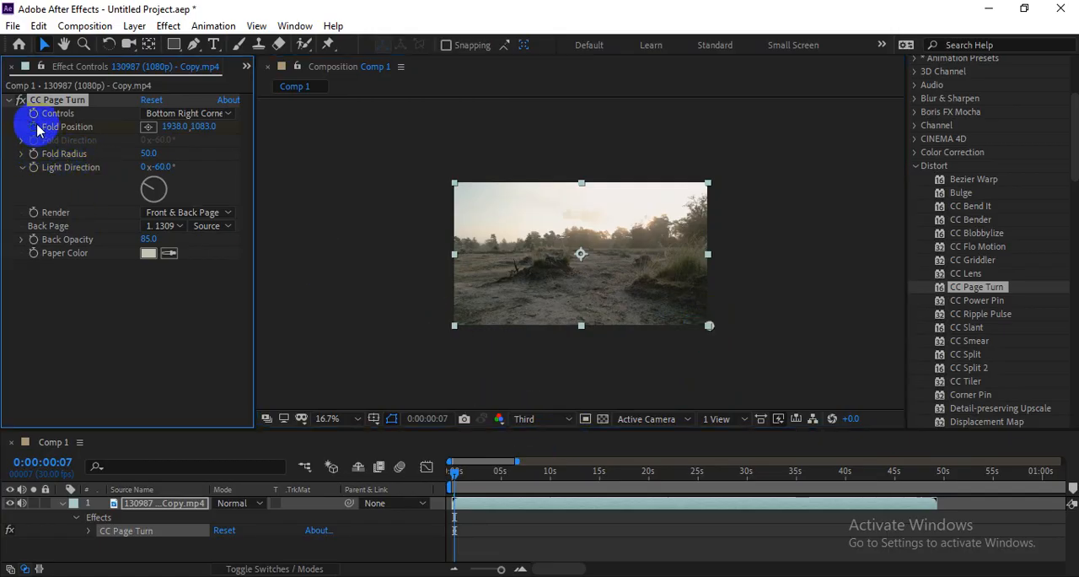
# Step: At 0:00:03:14, move the fold far beyond the picture's upper-left corner, to about -2064, -1029, and preview the page turn from the start
pyautogui.moveTo(458, 478); pyautogui.dragTo(493, 479)
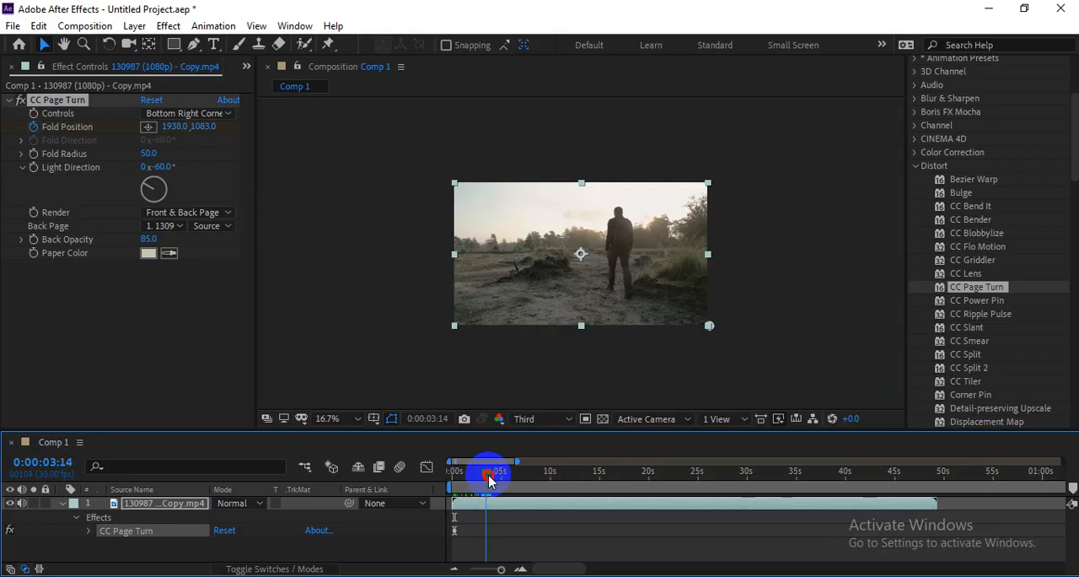
pyautogui.moveTo(708, 329); pyautogui.dragTo(217, 64)
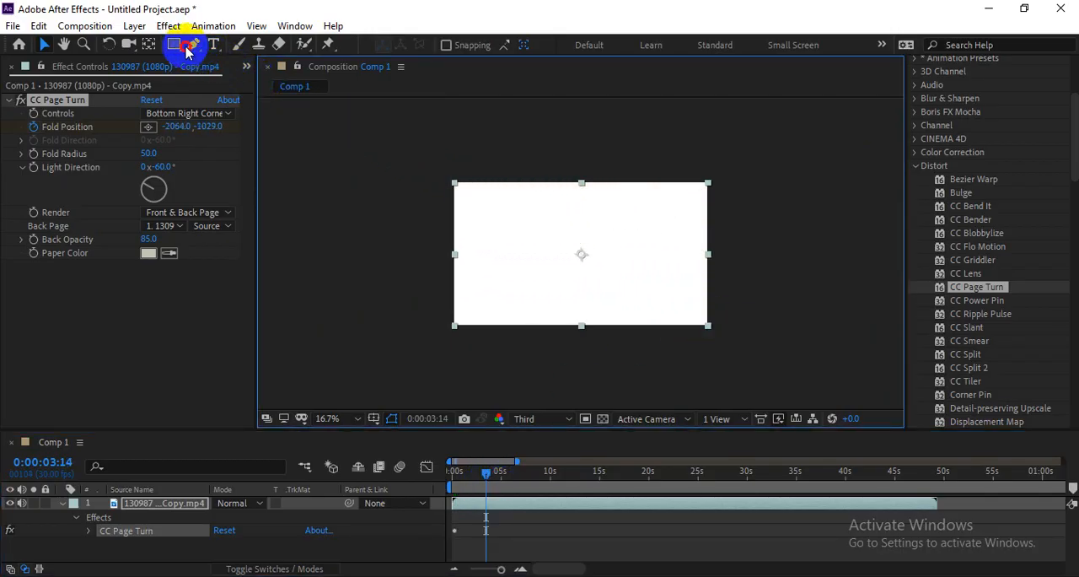
pyautogui.moveTo(499, 492); pyautogui.dragTo(457, 466)
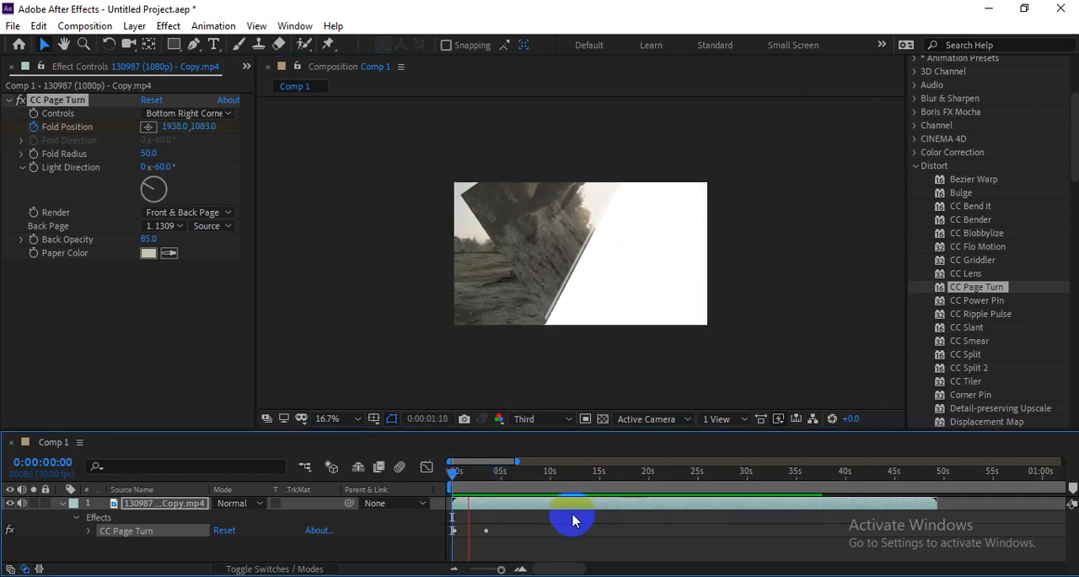
pyautogui.press('space')
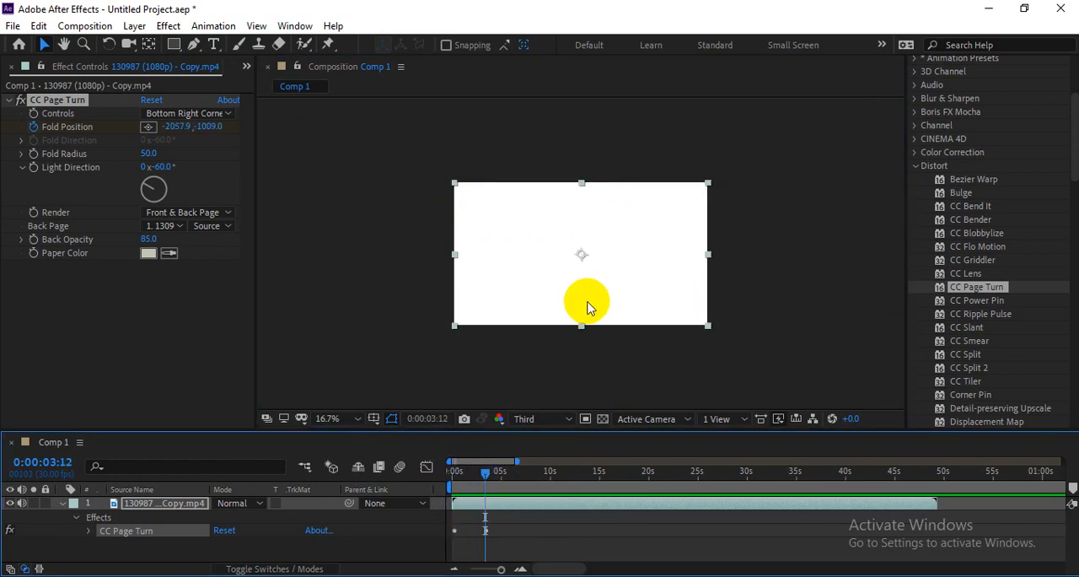
pyautogui.click(61, 504)
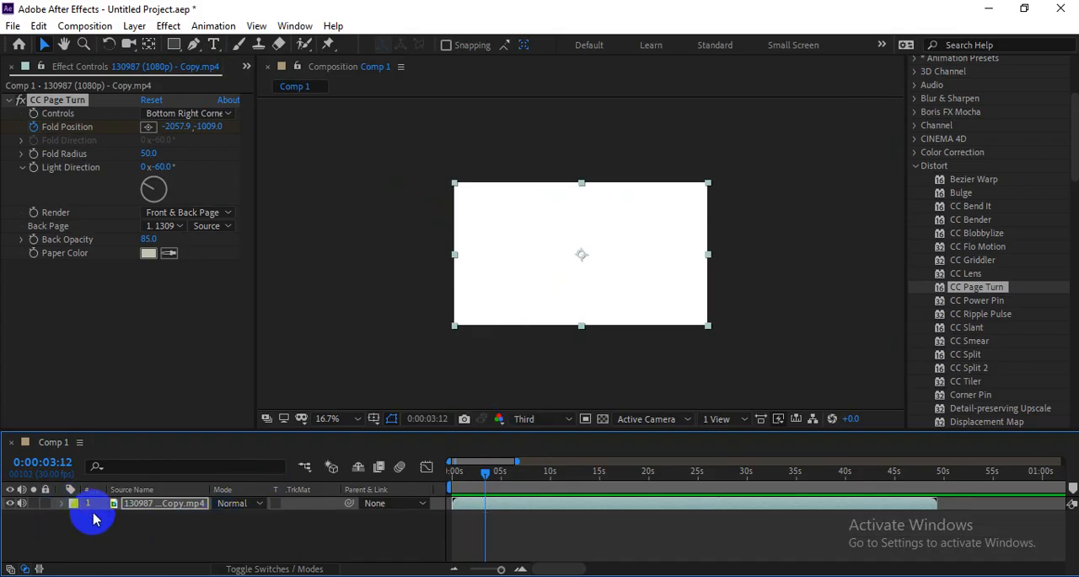
pyautogui.click(63, 73)
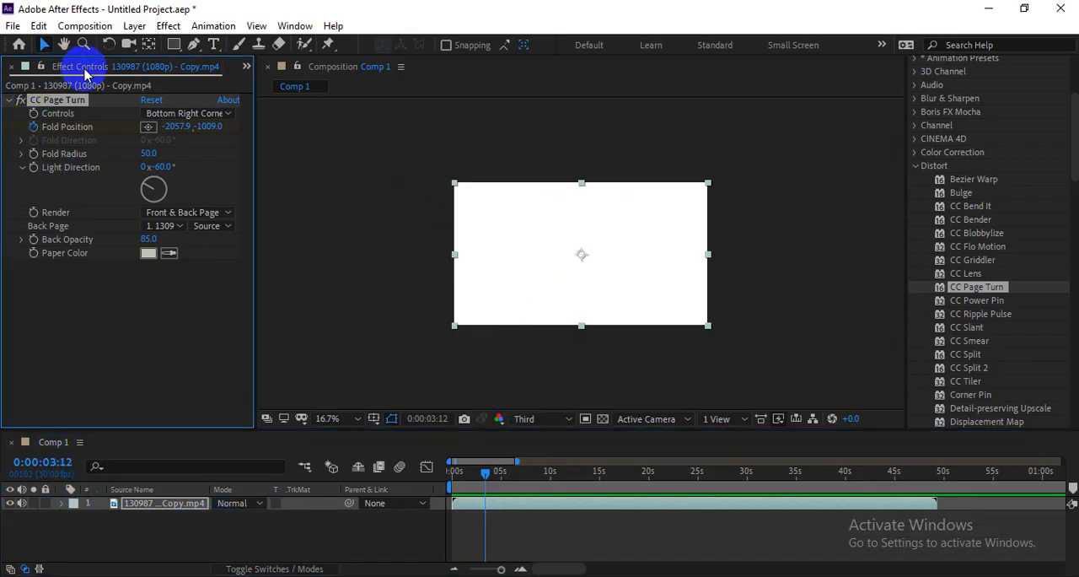
pyautogui.click(246, 67)
pyautogui.click(287, 88)
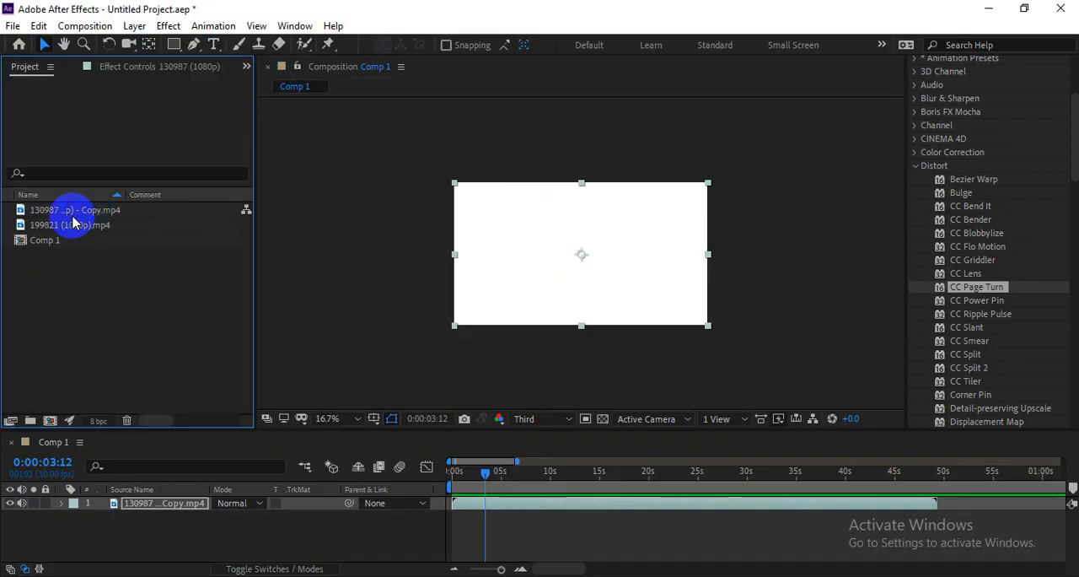
pyautogui.click(42, 227)
pyautogui.moveTo(59, 236); pyautogui.dragTo(173, 531)
pyautogui.moveTo(492, 485); pyautogui.dragTo(422, 475)
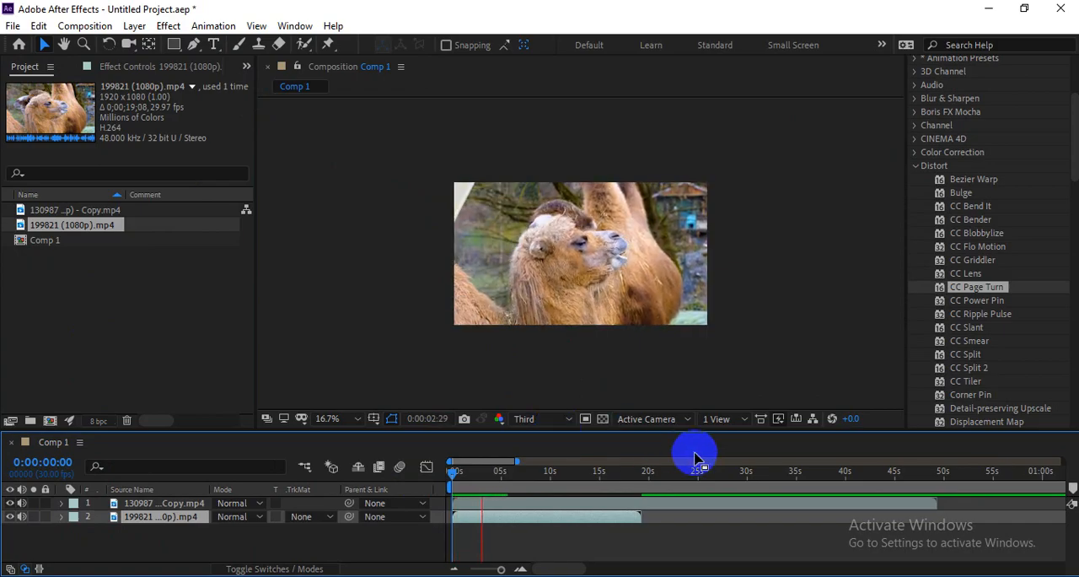
# Step: Reveal the page-turn clip's keyframes, move the second Fold Position keyframe to 0:00:01:00, and preview from the start
pyautogui.click(519, 502)
pyautogui.press('u')
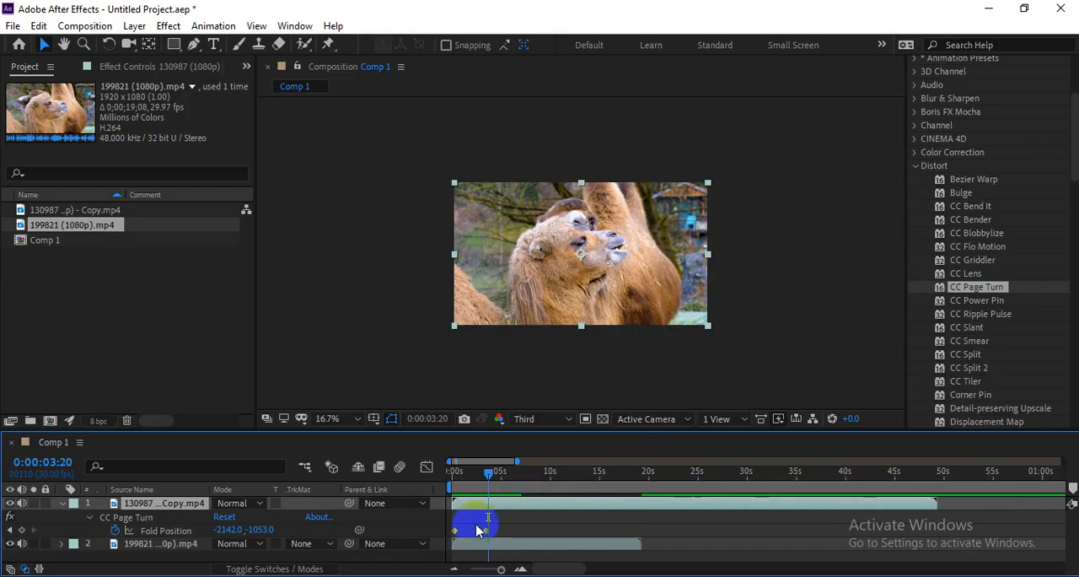
pyautogui.click(481, 531)
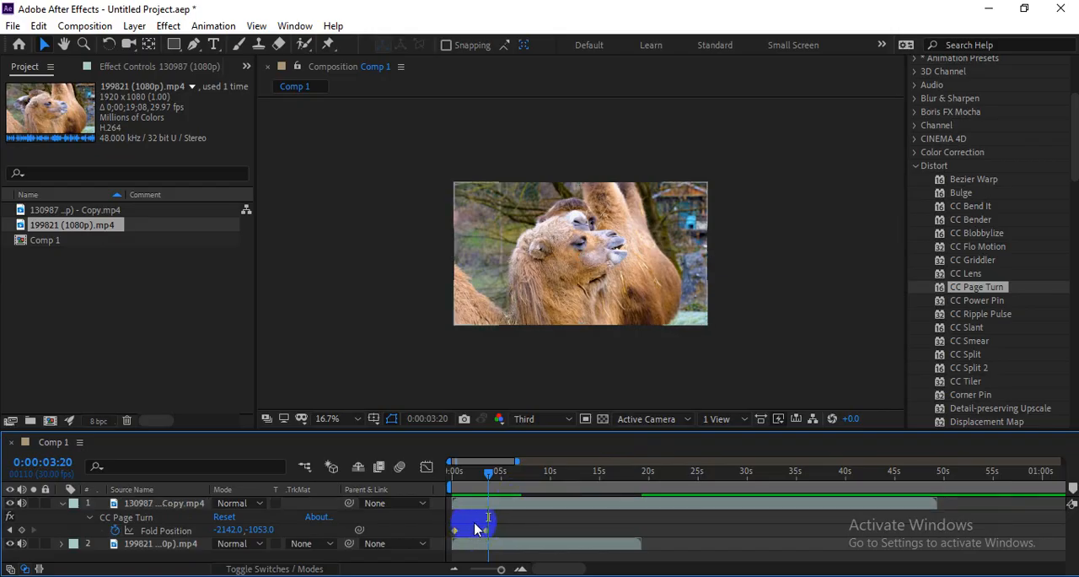
pyautogui.scroll(3, 477, 529)
pyautogui.click(524, 532)
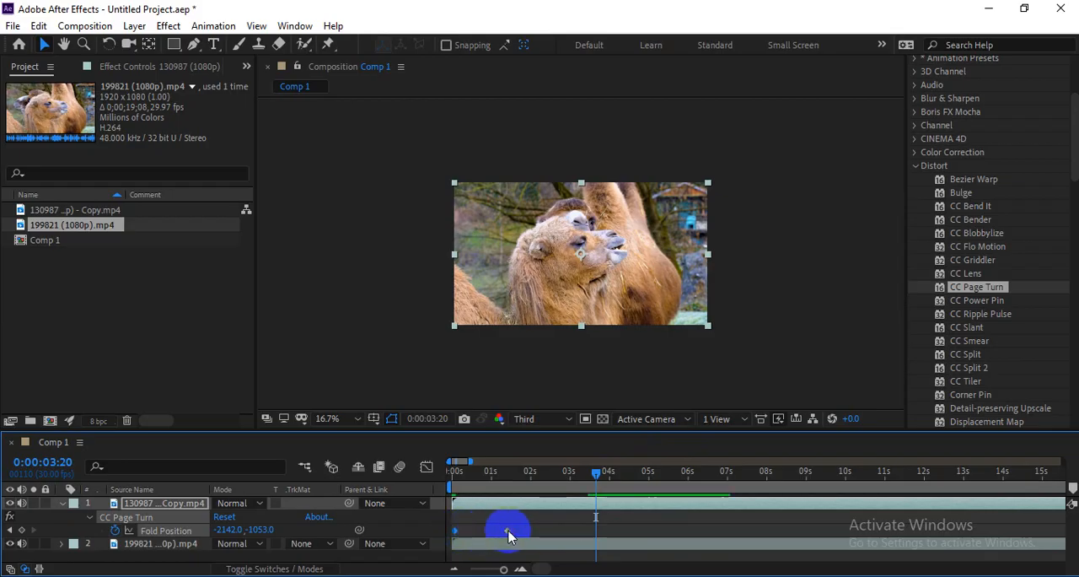
pyautogui.moveTo(495, 475); pyautogui.dragTo(427, 474)
pyautogui.press('space')
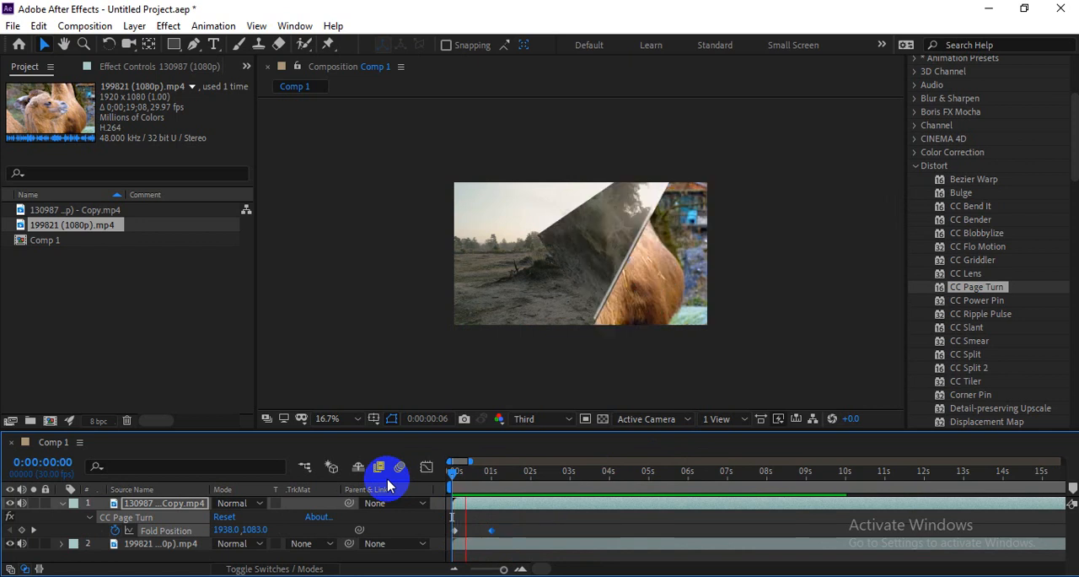
# Step: Apply Easy Ease to both Fold Position keyframes and replay the smoothed page turn from the start
pyautogui.click(438, 474)
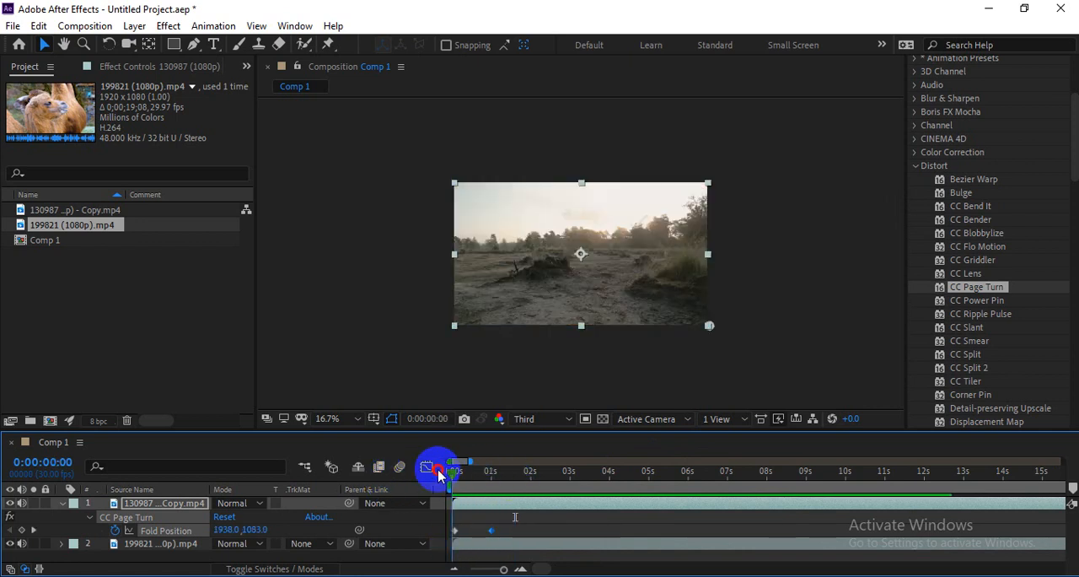
pyautogui.moveTo(517, 525); pyautogui.dragTo(434, 530)
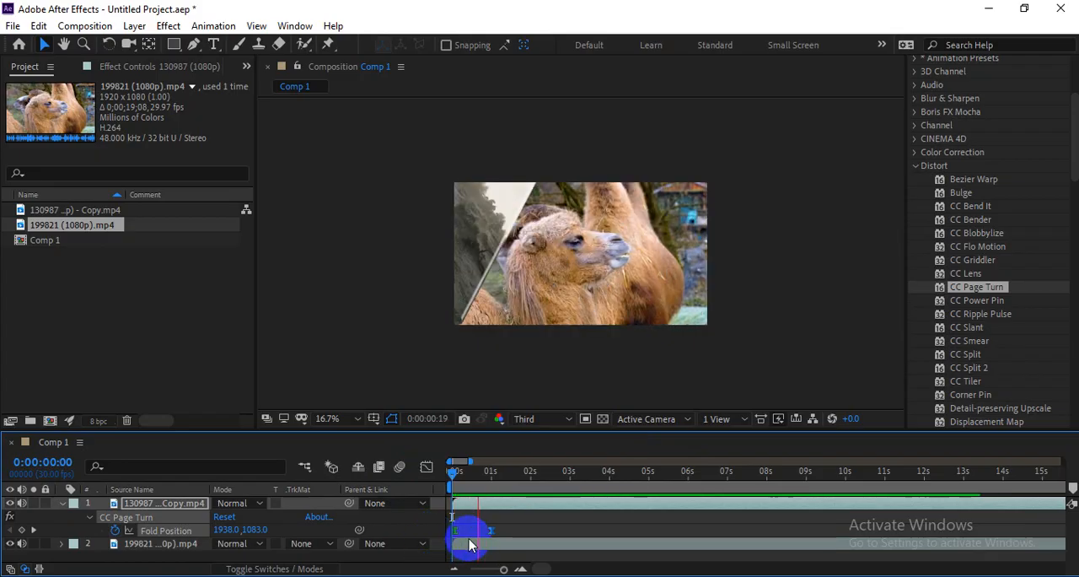
pyautogui.press('space')
pyautogui.press('space')
pyautogui.moveTo(492, 475); pyautogui.dragTo(414, 475)
pyautogui.click(451, 478)
pyautogui.press('space')
pyautogui.press('space')
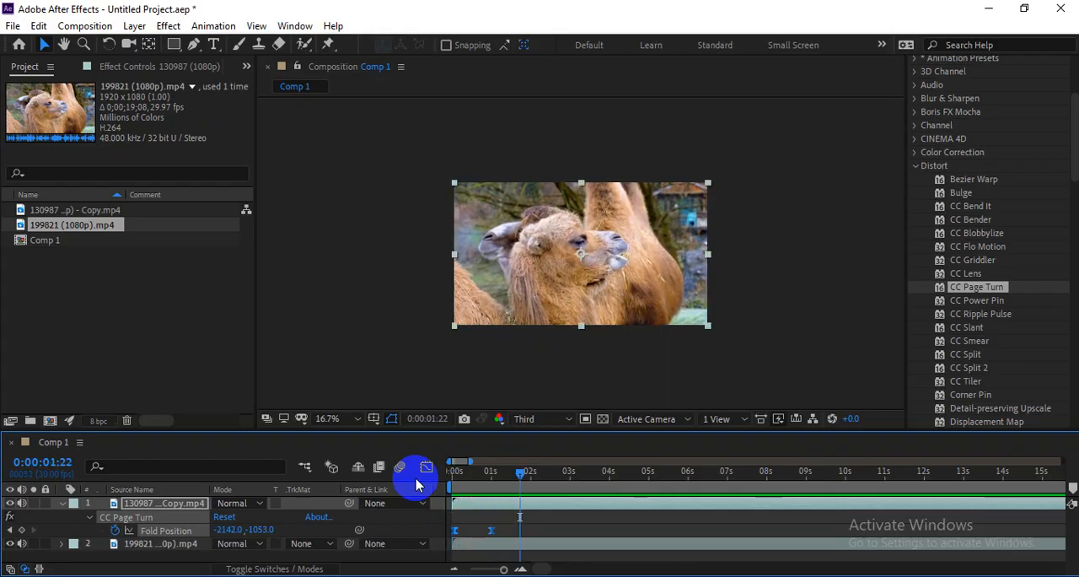
pyautogui.moveTo(491, 478); pyautogui.dragTo(409, 472)
pyautogui.press('space')
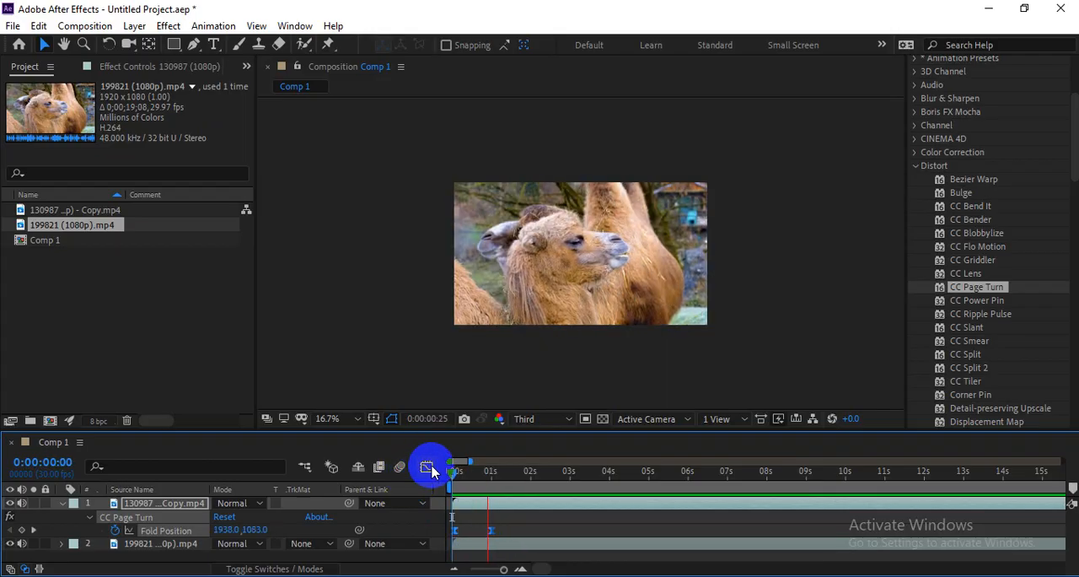
pyautogui.press('space')
pyautogui.click(129, 545)
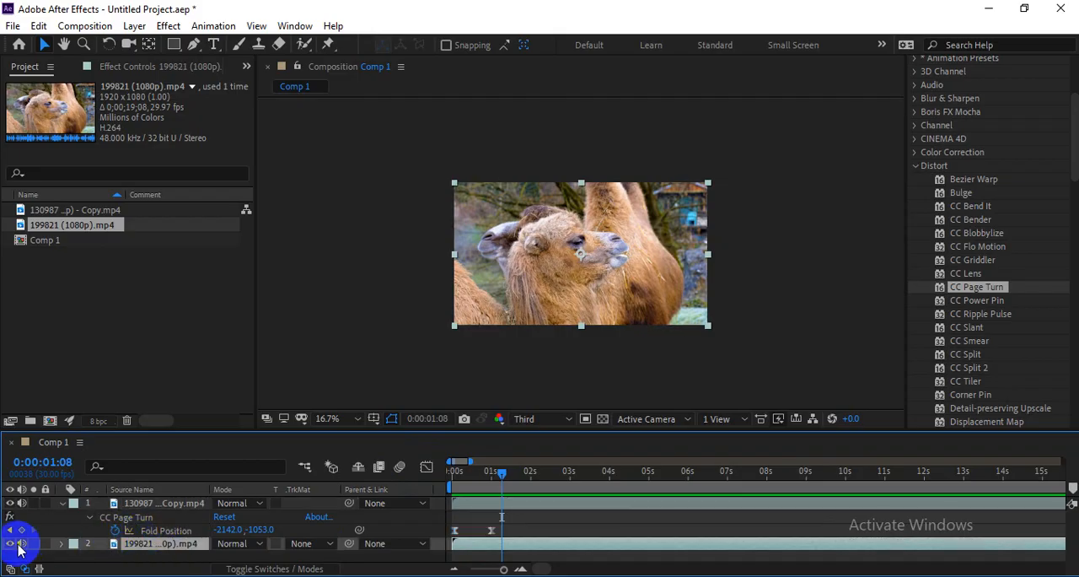
pyautogui.click(10, 543)
pyautogui.moveTo(509, 483); pyautogui.dragTo(393, 481)
pyautogui.press('space')
# Step: Remove the CC Page Turn effect from the upper clip
pyautogui.click(502, 513)
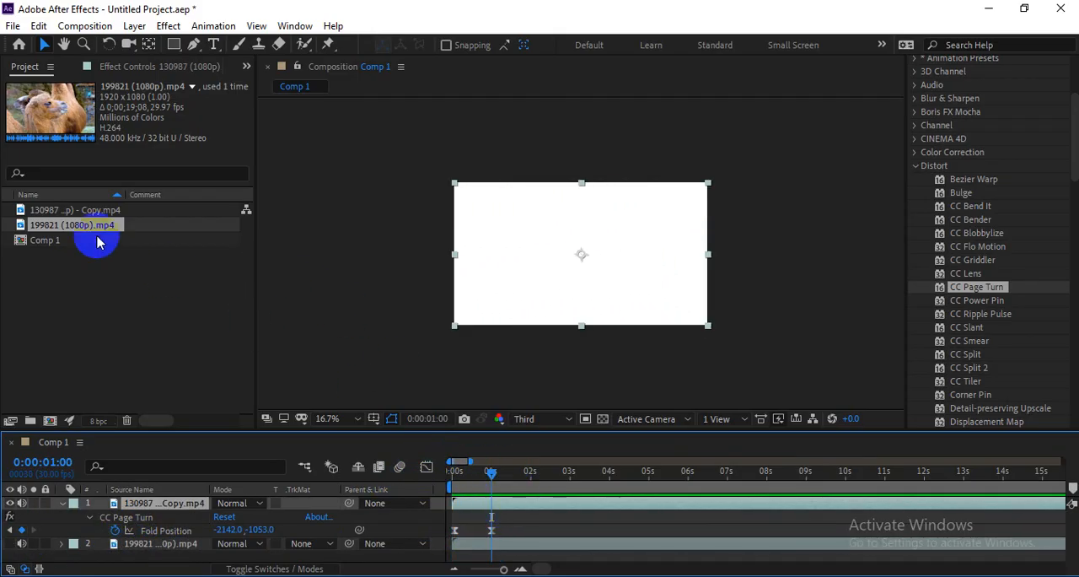
pyautogui.click(110, 67)
pyautogui.click(51, 100)
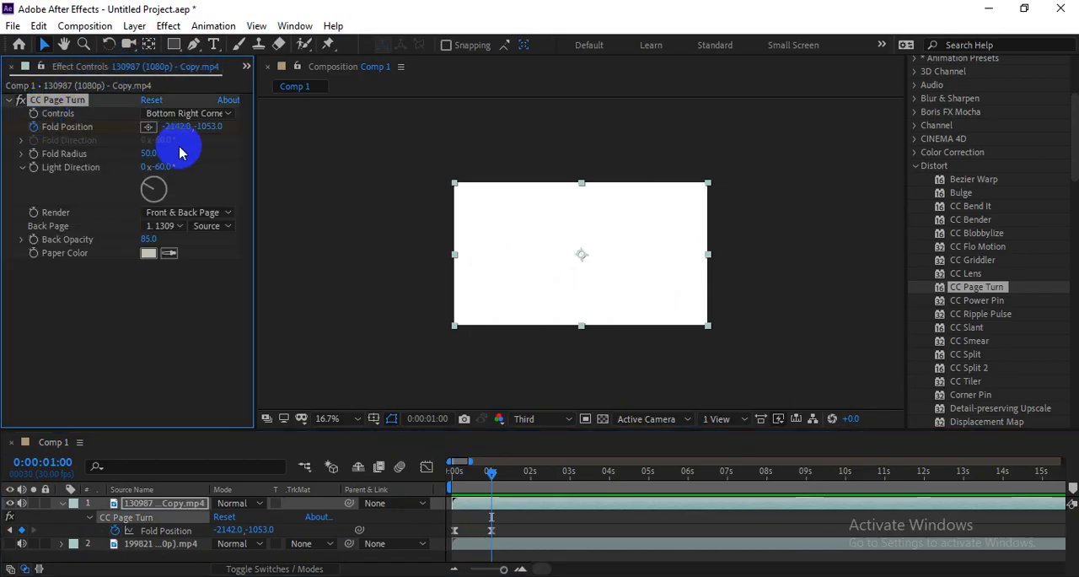
pyautogui.press('Delete')
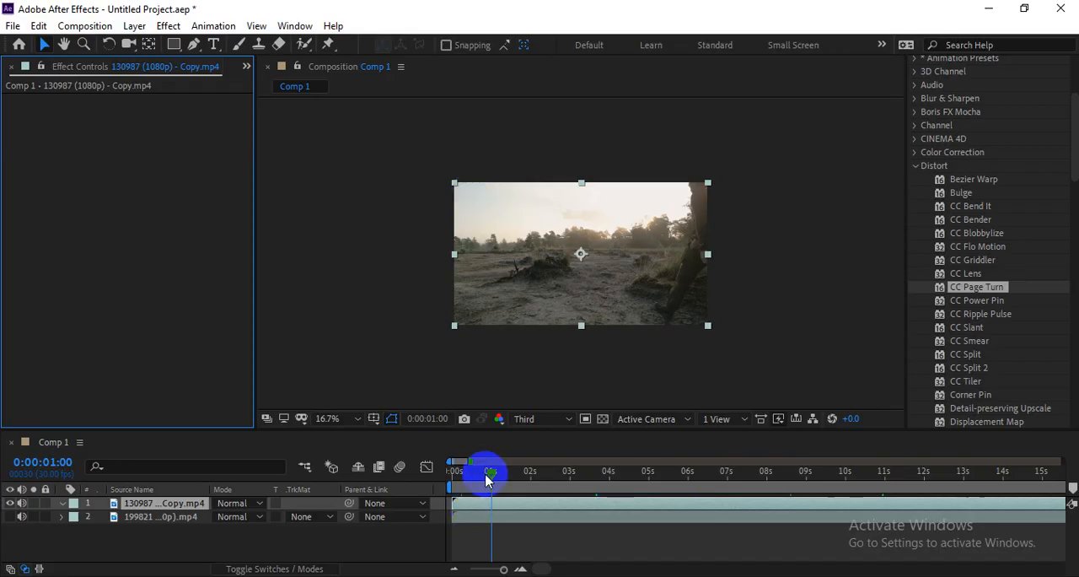
# Step: Play the clean clip to 0:00:01:05 and apply CC Power Pin to it
pyautogui.moveTo(486, 478); pyautogui.dragTo(449, 475)
pyautogui.press('space')
pyautogui.click(974, 302)
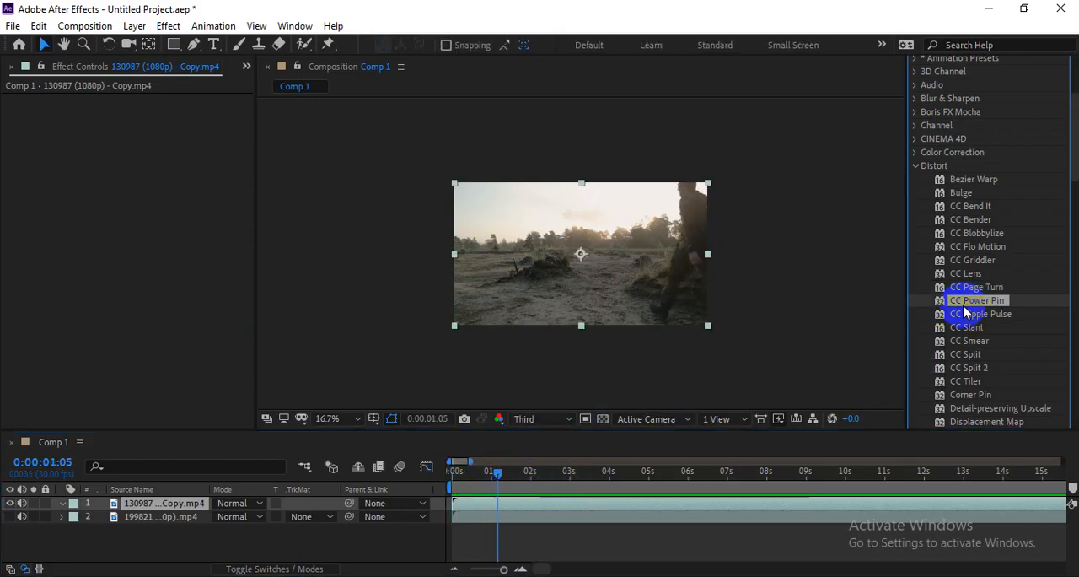
pyautogui.moveTo(982, 308); pyautogui.dragTo(693, 304)
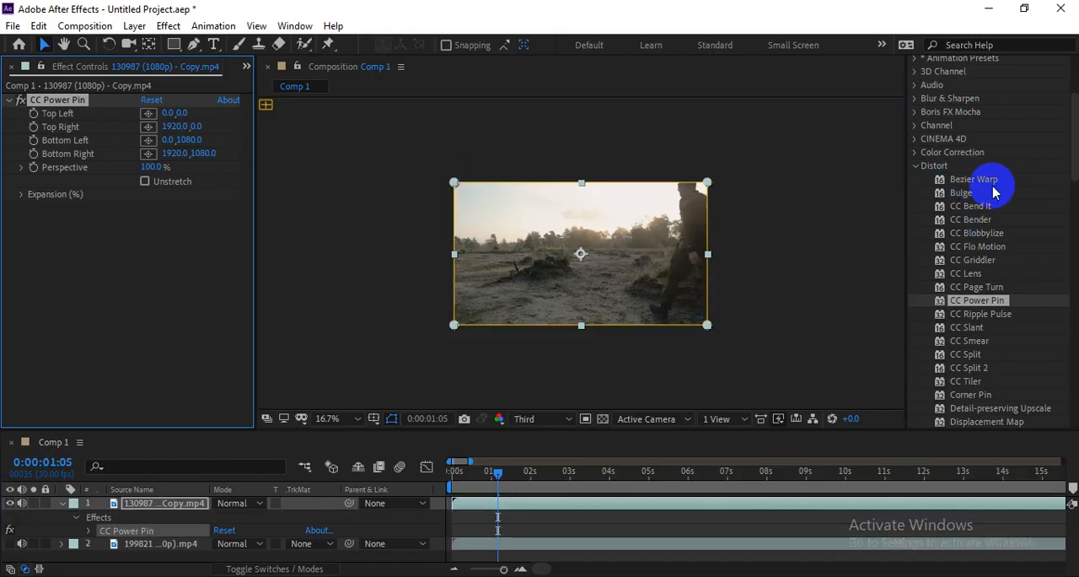
# Step: Pull the four pins inward: Top Left 402, 336; Top Right 1434, 378; Bottom Left about 732, 1074; Bottom Right 1152, 1074
pyautogui.moveTo(454, 183); pyautogui.dragTo(508, 227)
pyautogui.moveTo(706, 182); pyautogui.dragTo(643, 232)
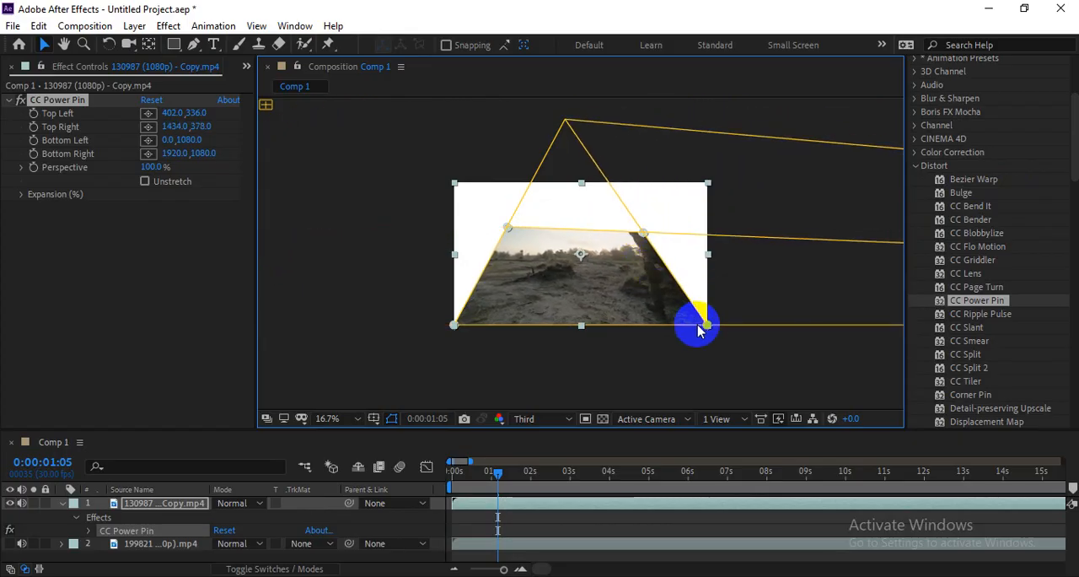
pyautogui.moveTo(707, 326); pyautogui.dragTo(630, 302)
pyautogui.moveTo(454, 325); pyautogui.dragTo(550, 320)
pyautogui.moveTo(634, 305); pyautogui.dragTo(550, 328)
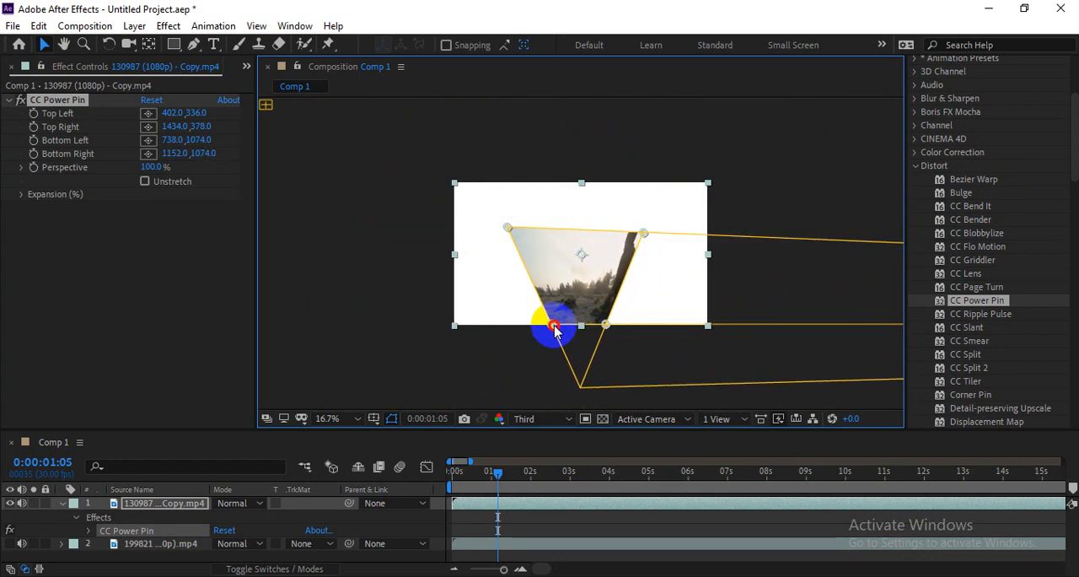
# Step: Preview the pinned clip in a 33.3% view, first from 0:00:01:05 and again from the start
pyautogui.click(563, 295)
pyautogui.press('.')
pyautogui.press('.')
pyautogui.press('space')
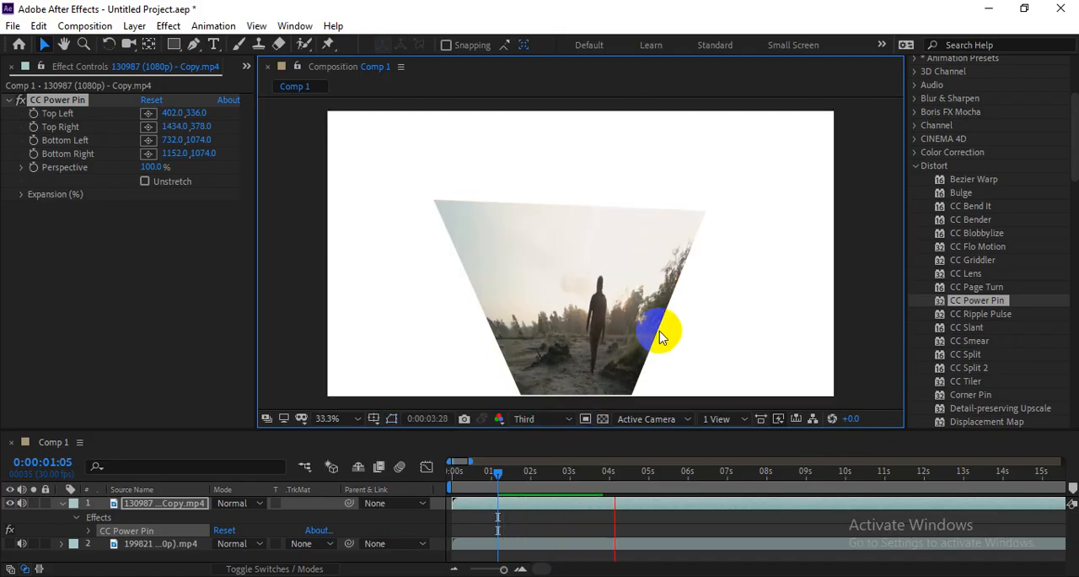
pyautogui.press('space')
pyautogui.moveTo(541, 477); pyautogui.dragTo(451, 478)
pyautogui.press('space')
pyautogui.press('space')
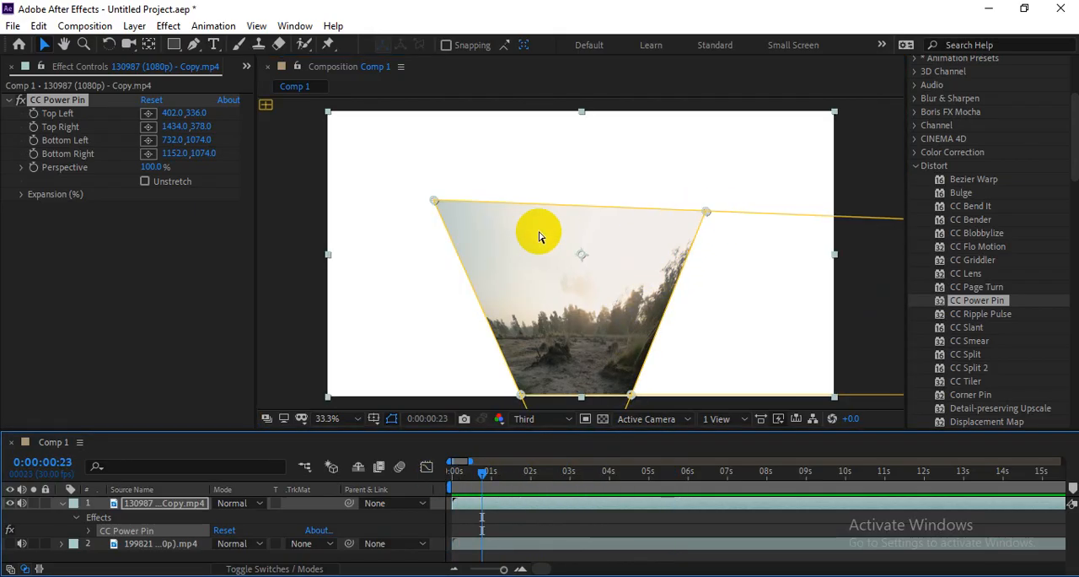
# Step: Move the Top Left pin to about 12, 1077 and the Top Right pin to about 957, -30, then preview
pyautogui.moveTo(706, 211); pyautogui.dragTo(549, 162)
pyautogui.moveTo(434, 200); pyautogui.dragTo(330, 394)
pyautogui.moveTo(550, 159); pyautogui.dragTo(581, 104)
pyautogui.press('space')
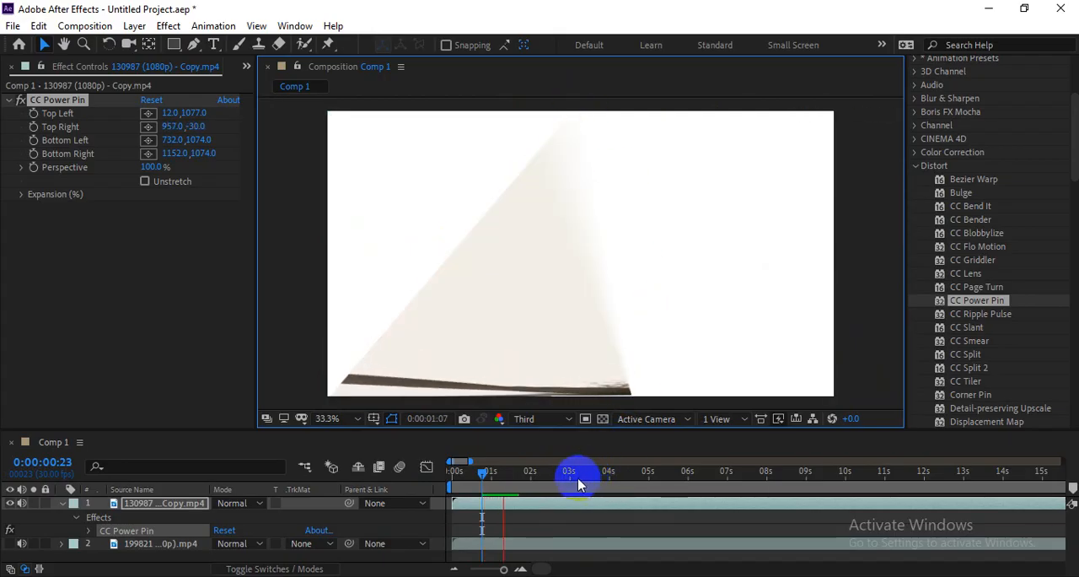
# Step: Move the Top Left pin to about -3, 9 and the Top Right pin to about 1017, 6
pyautogui.click(329, 390)
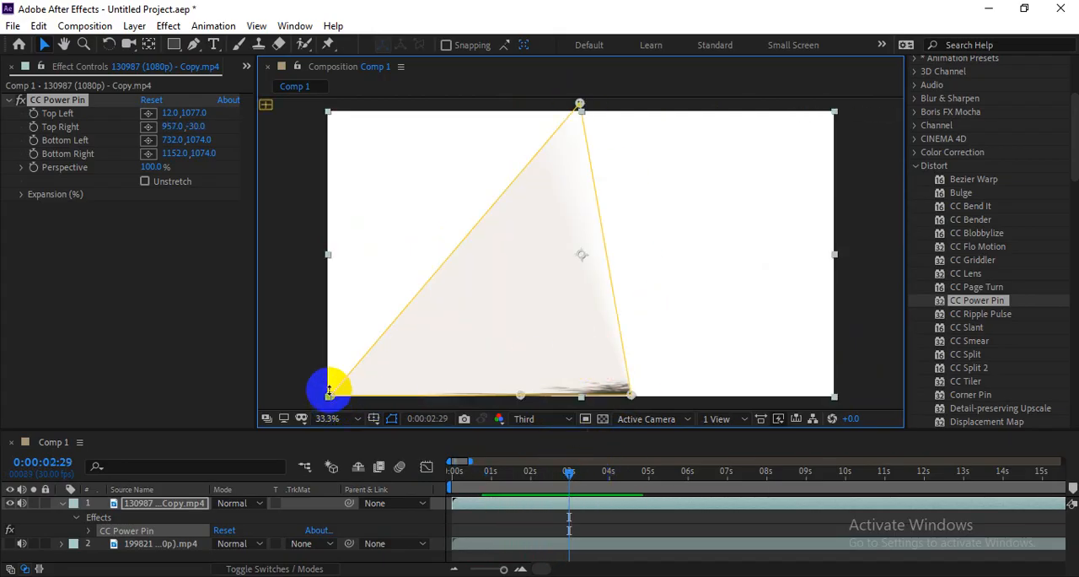
pyautogui.moveTo(334, 401); pyautogui.dragTo(327, 113)
pyautogui.moveTo(579, 105); pyautogui.dragTo(597, 113)
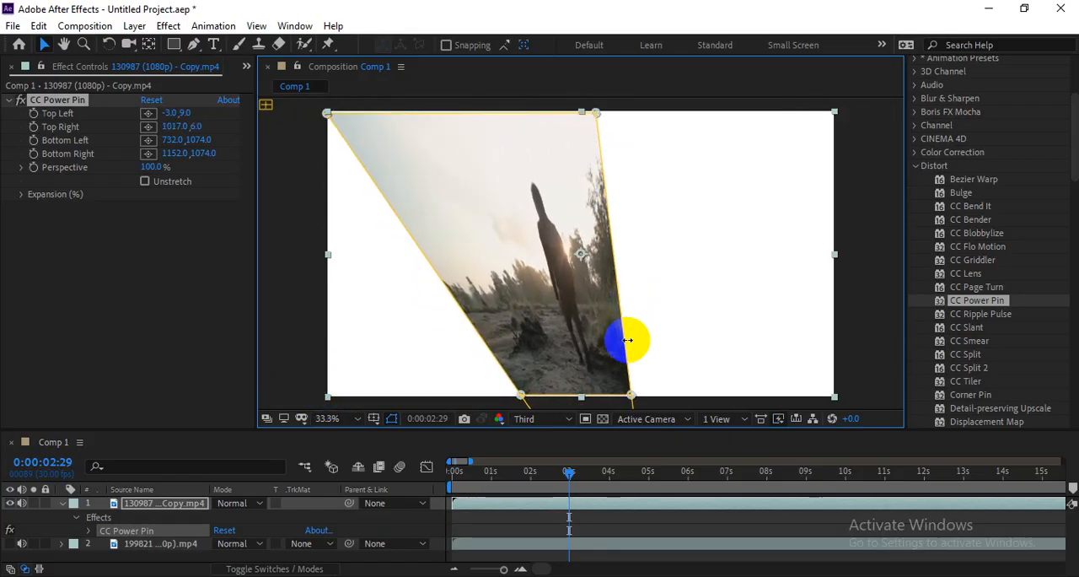
# Step: Preview the reshaped clip from 0:00:00:21 and remove CC Power Pin
pyautogui.press('space')
pyautogui.click(519, 510)
pyautogui.moveTo(523, 470); pyautogui.dragTo(484, 478)
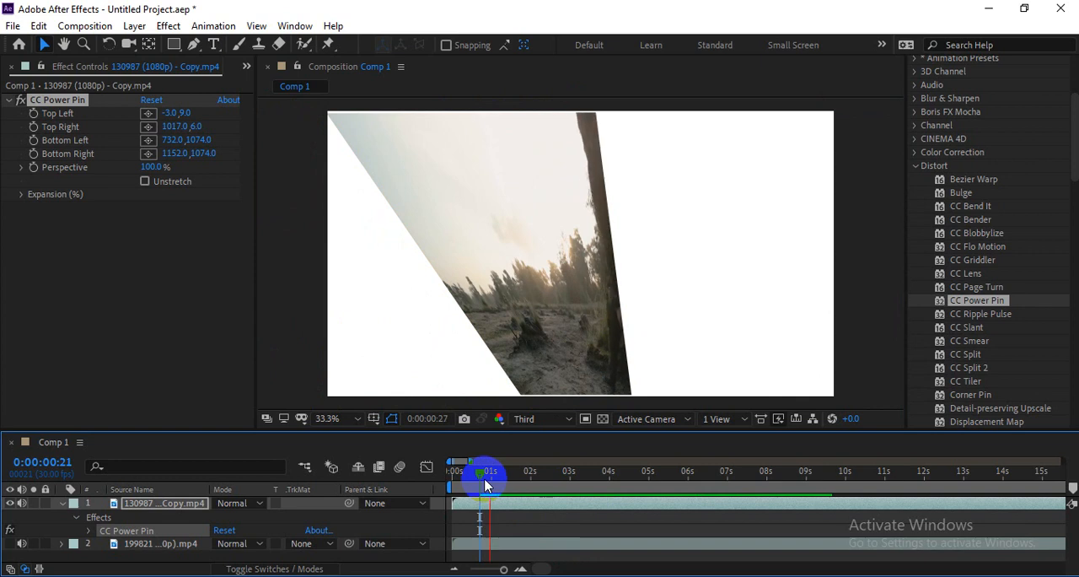
pyautogui.click(74, 99)
pyautogui.press('Delete')
# Step: Go through the CC Distort effects from CC Ripple Pulse to CC Tiler and apply CC Tiler to the clip
pyautogui.click(981, 314)
pyautogui.scroll(-1, 1001, 315)
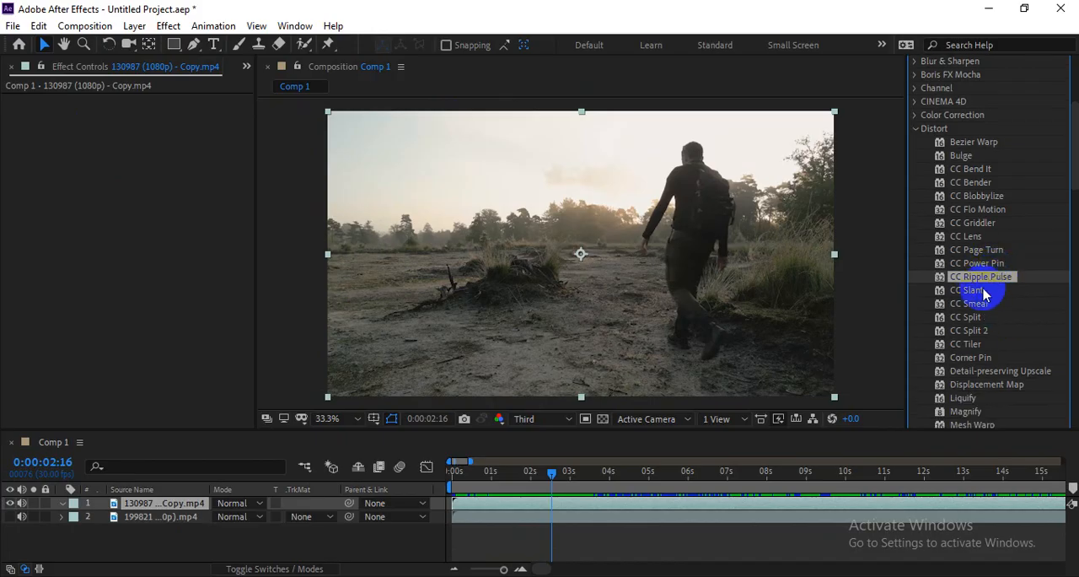
pyautogui.click(982, 305)
pyautogui.click(975, 321)
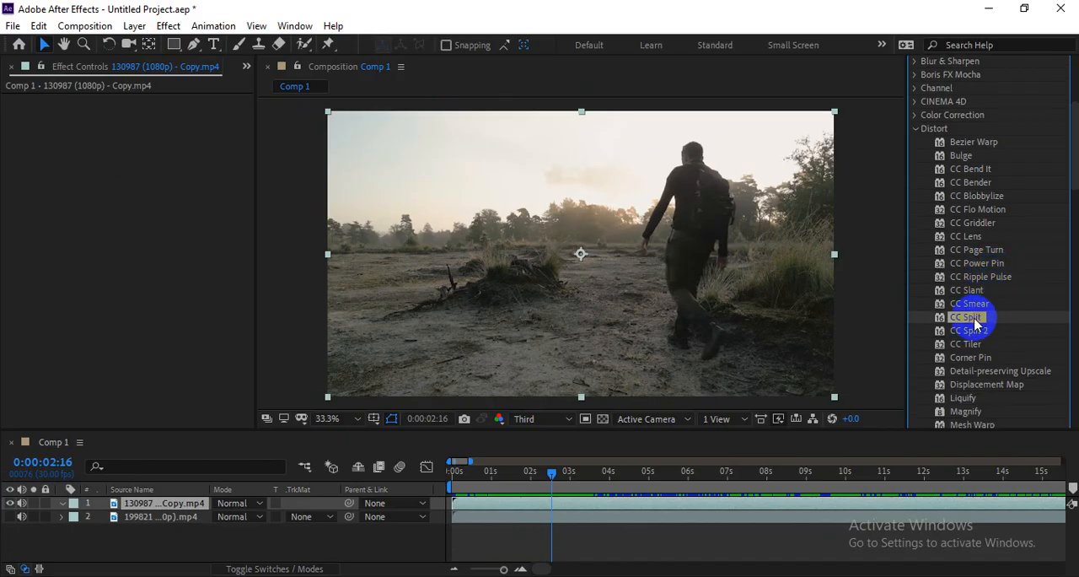
pyautogui.click(984, 332)
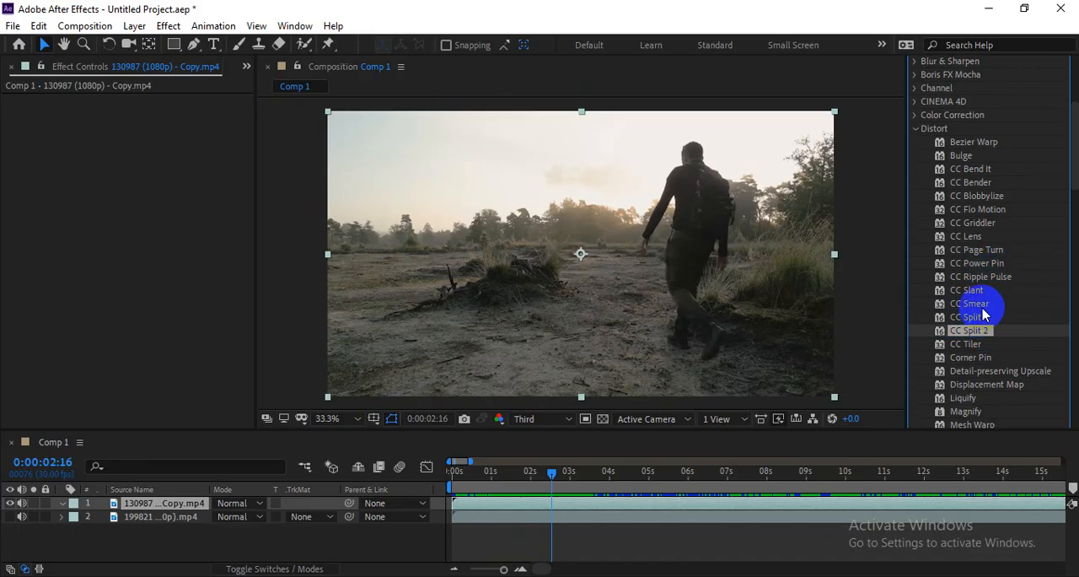
pyautogui.click(987, 305)
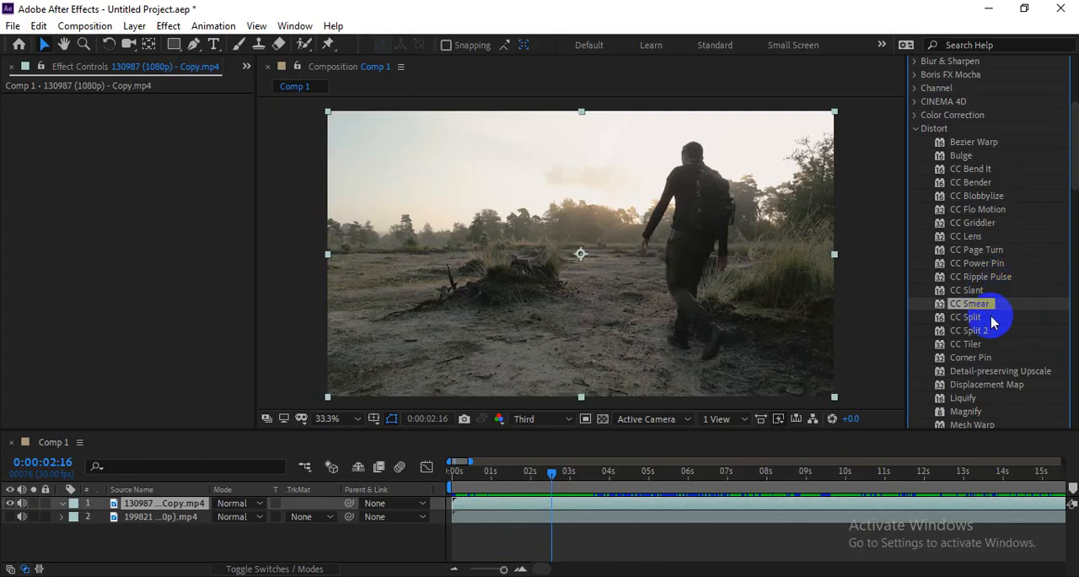
pyautogui.click(991, 320)
pyautogui.click(970, 345)
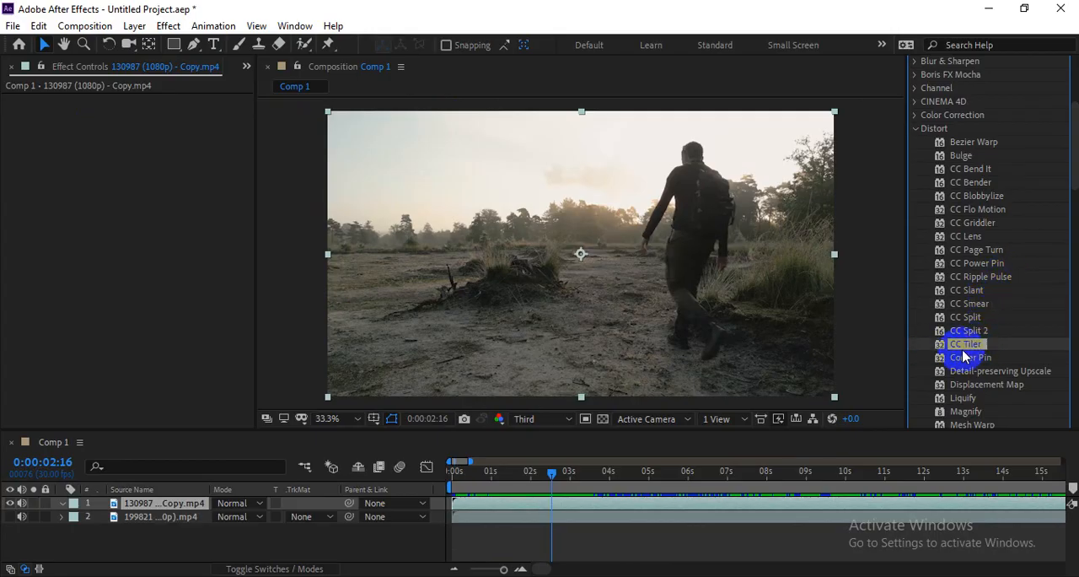
pyautogui.moveTo(987, 353); pyautogui.dragTo(793, 327)
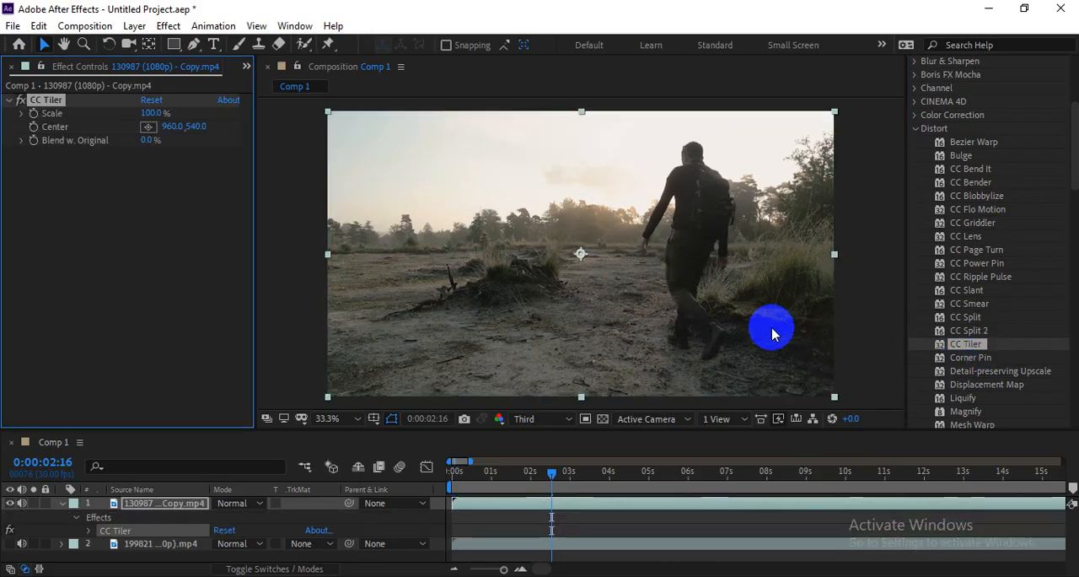
# Step: Set CC Tiler's Scale to 34% and Blend w. Original to 26%, and preview the tiled clip
pyautogui.moveTo(150, 143); pyautogui.dragTo(125, 96)
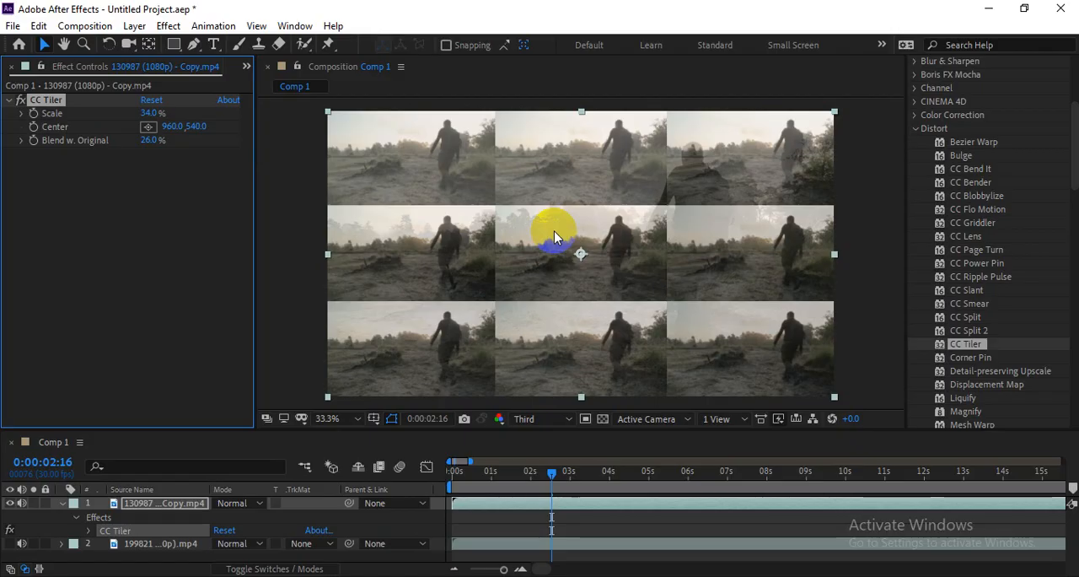
pyautogui.click(637, 241)
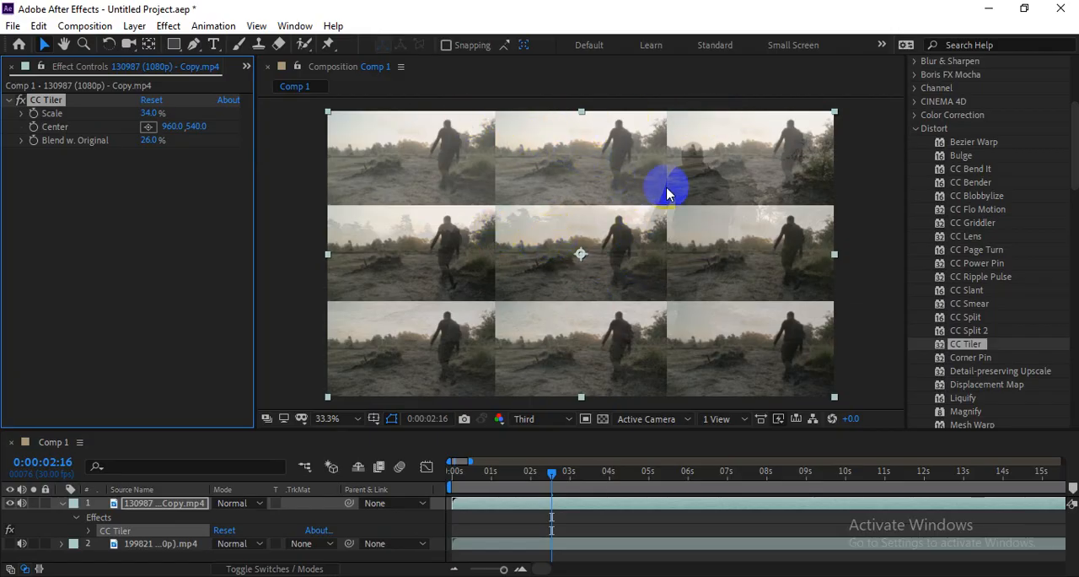
pyautogui.press('space')
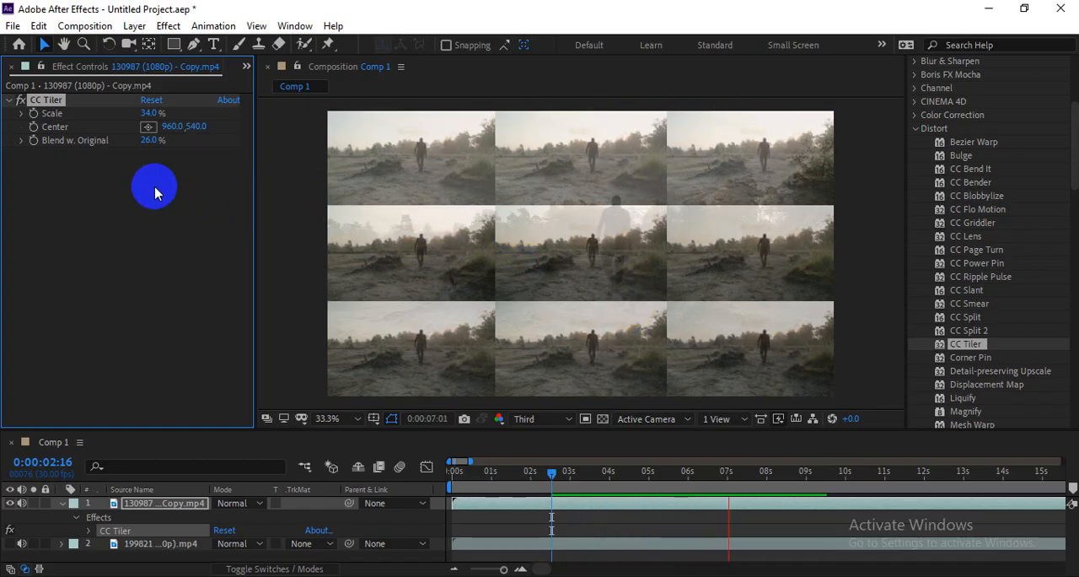
# Step: Set CC Tiler's Blend w. Original to 0% and its Scale to 14%
pyautogui.moveTo(153, 143); pyautogui.dragTo(250, 139)
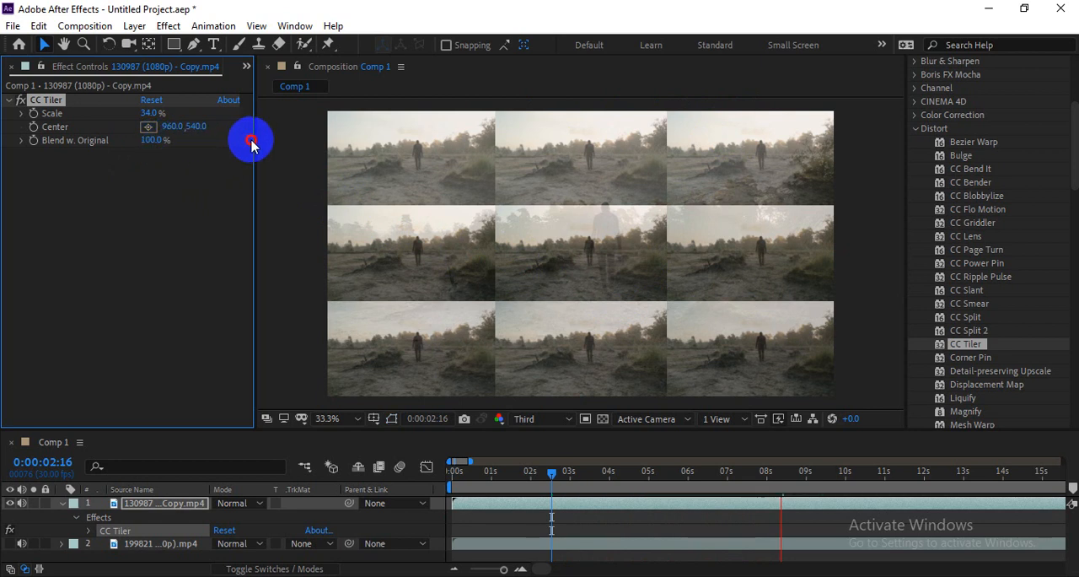
pyautogui.moveTo(168, 151); pyautogui.dragTo(3, 147)
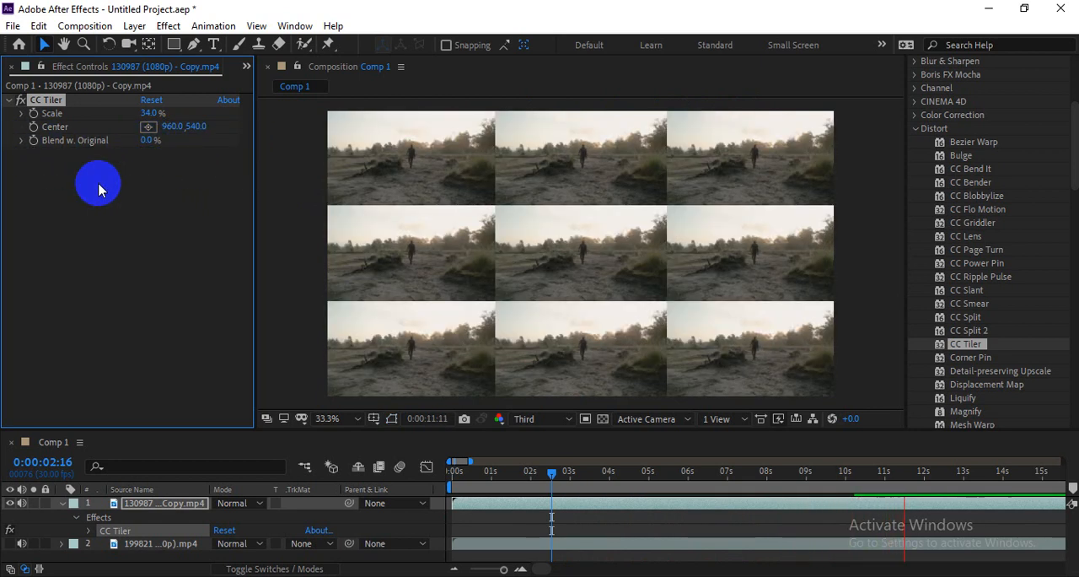
pyautogui.click(531, 476)
pyautogui.moveTo(531, 476); pyautogui.dragTo(433, 475)
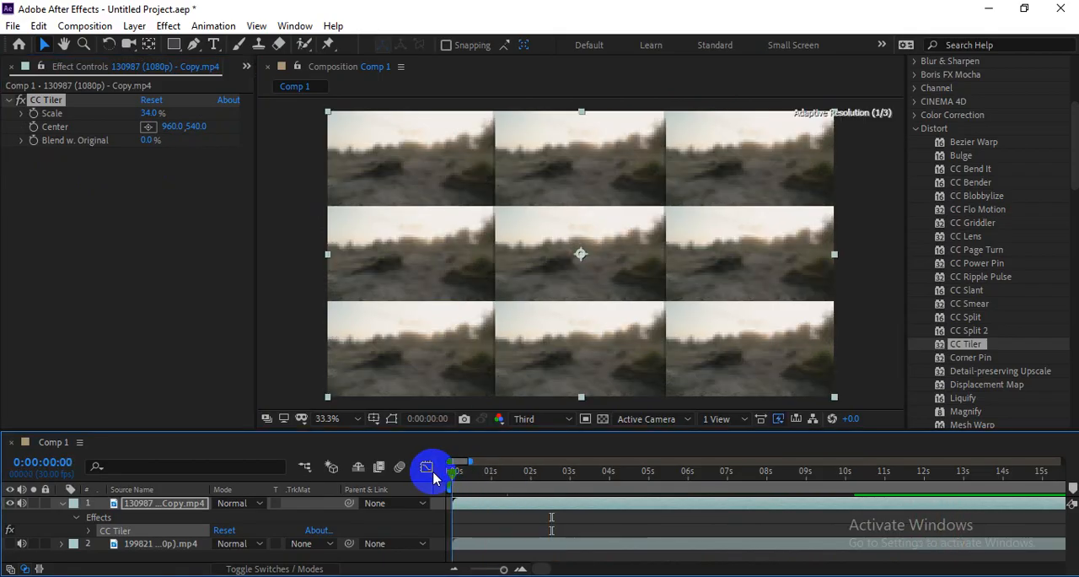
pyautogui.click(116, 113)
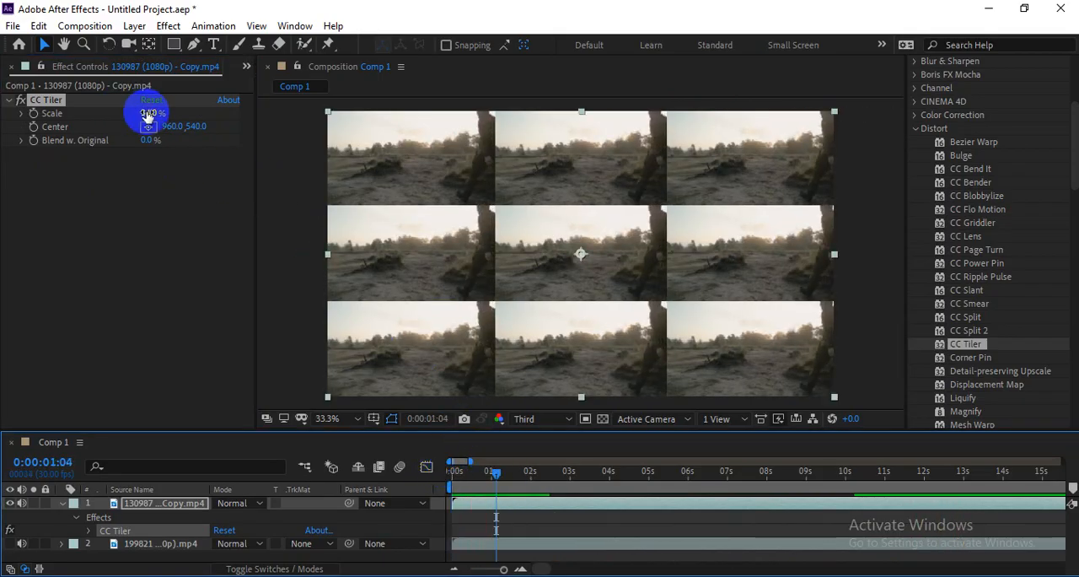
pyautogui.moveTo(150, 112); pyautogui.dragTo(134, 114)
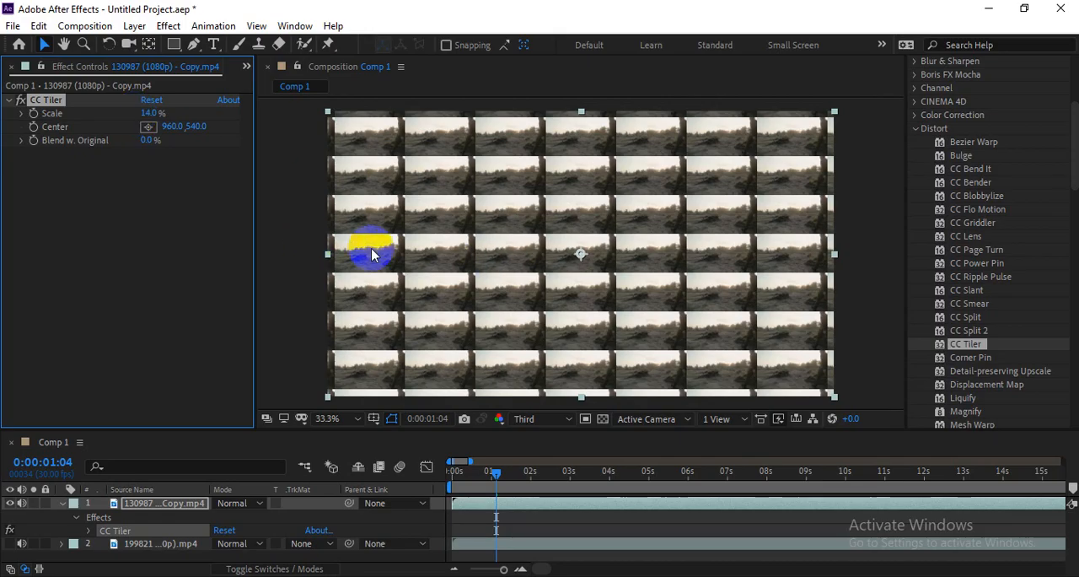
# Step: Keyframe CC Tiler's Center at 960, 540 near the start of the clip and go to 0:00:01:16
pyautogui.click(33, 128)
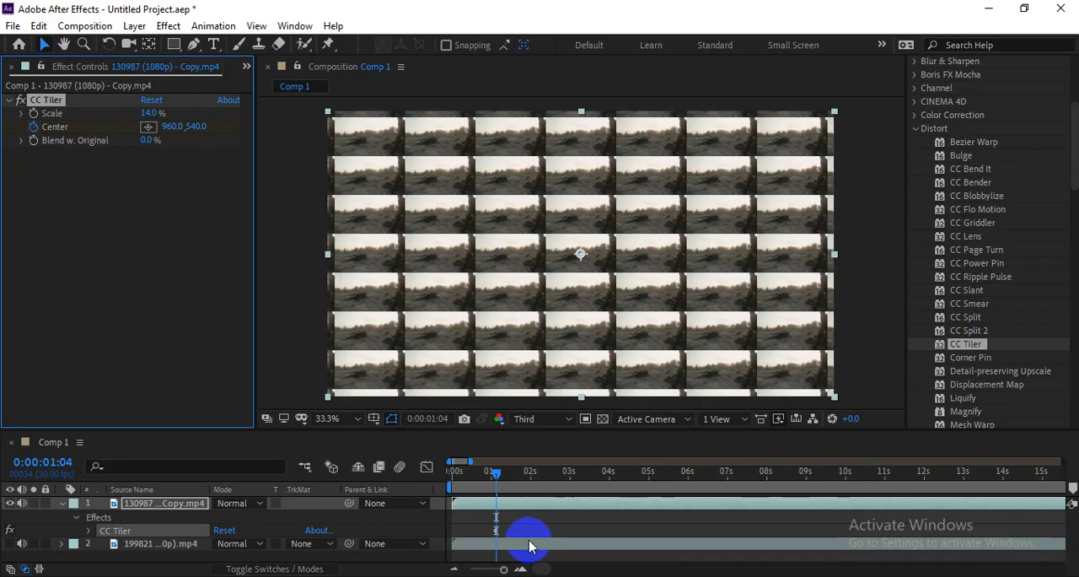
pyautogui.press('y')
pyautogui.press('u')
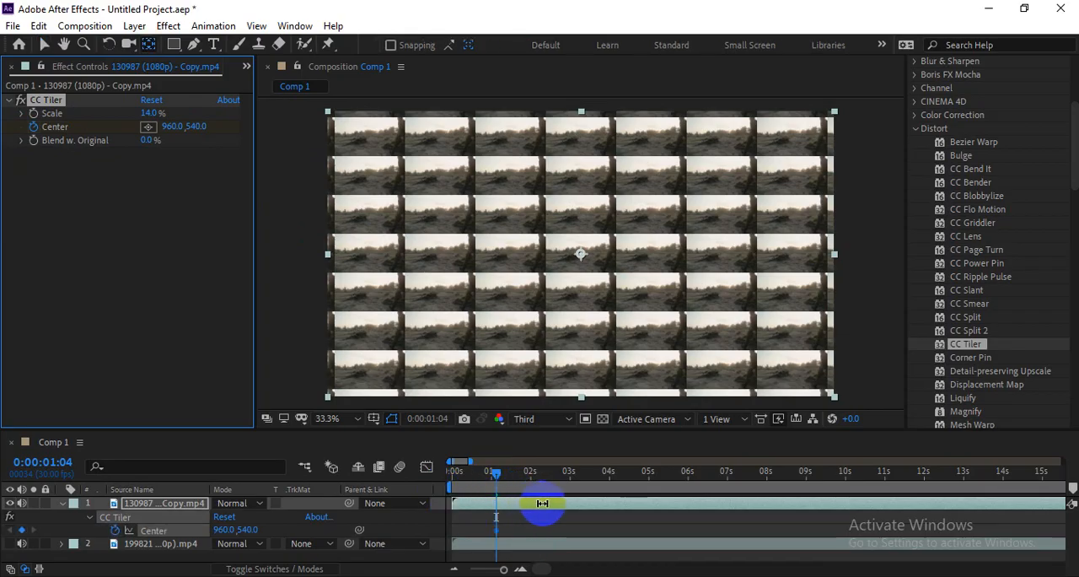
pyautogui.moveTo(484, 474); pyautogui.dragTo(510, 501)
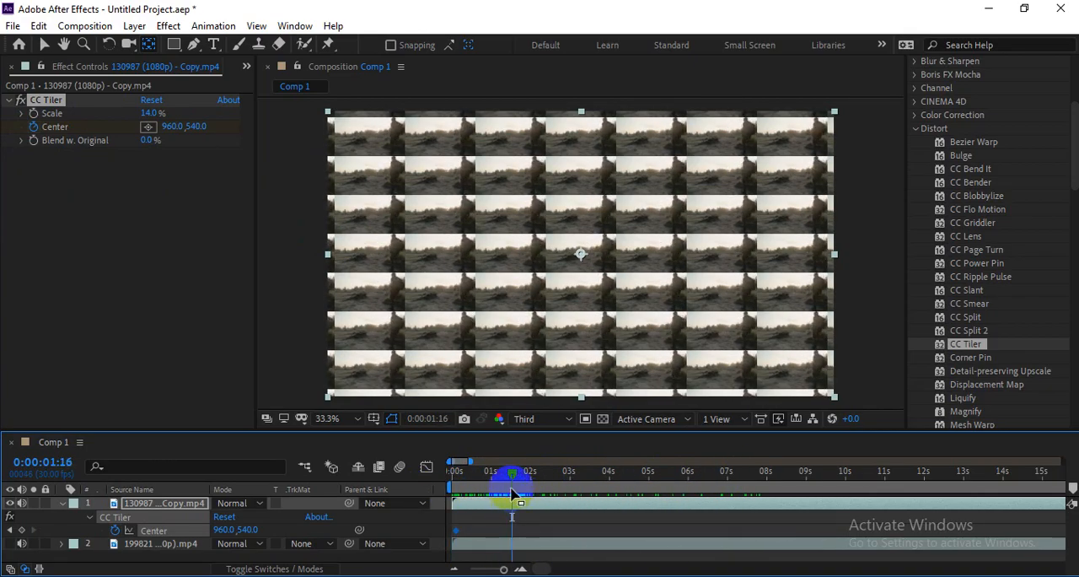
pyautogui.moveTo(149, 113); pyautogui.dragTo(215, 108)
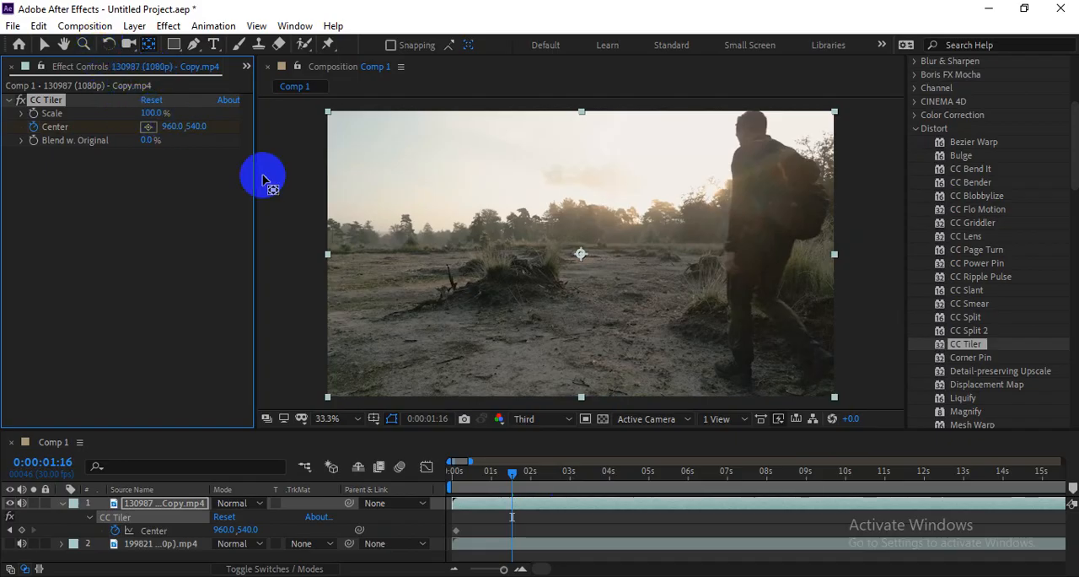
pyautogui.moveTo(512, 474); pyautogui.dragTo(464, 479)
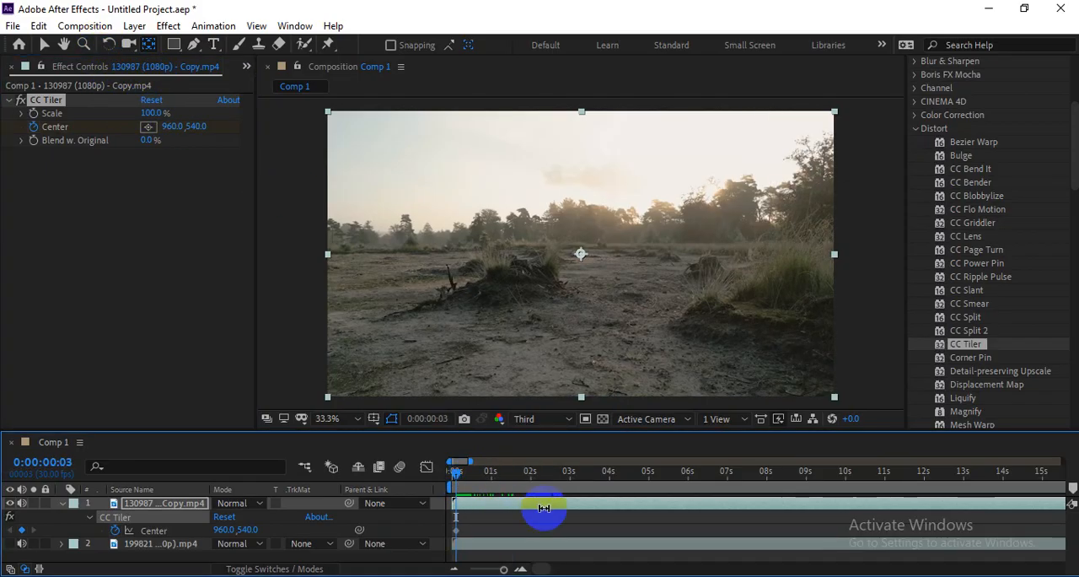
pyautogui.click(508, 491)
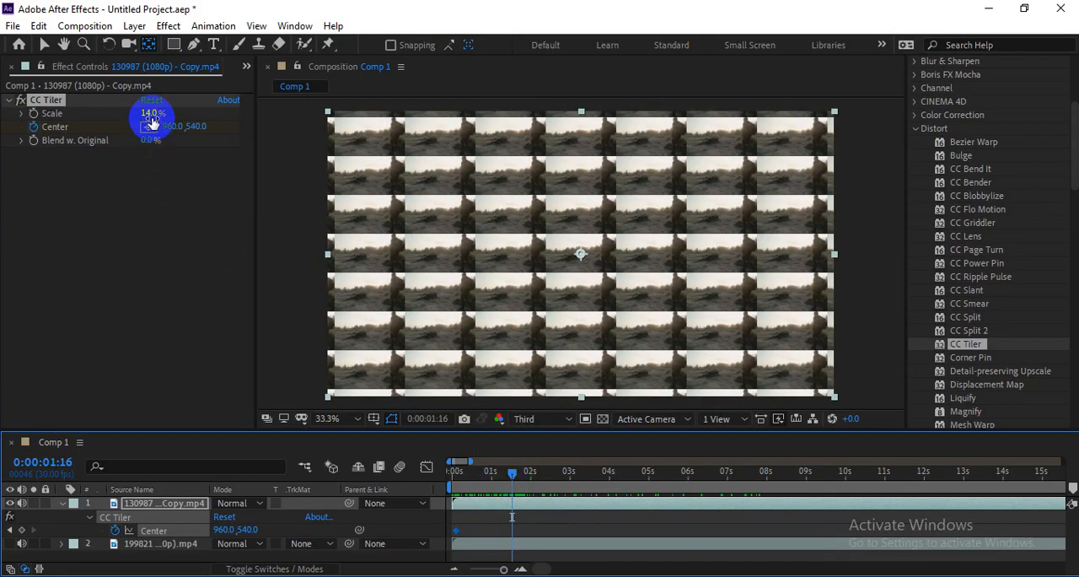
# Step: Keyframe CC Tiler's Scale from 14% near the clip's start to 100% at 0:00:01:12
pyautogui.click(42, 118)
pyautogui.moveTo(513, 477)
pyautogui.mouseDown()
pyautogui.moveTo(496, 478)
pyautogui.moveTo(507, 481)
pyautogui.mouseUp()
pyautogui.press('u')
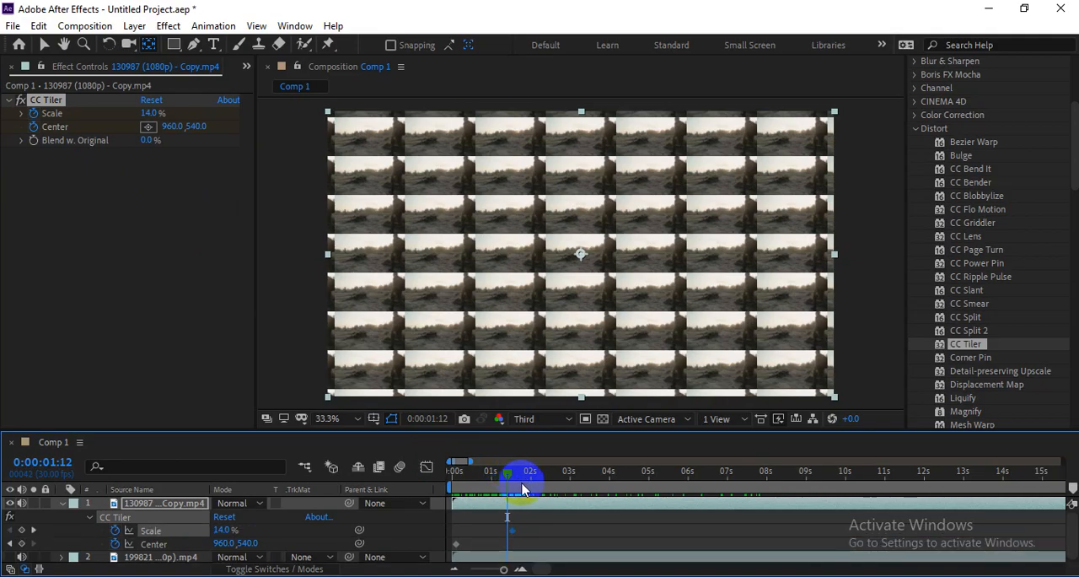
pyautogui.moveTo(510, 530); pyautogui.dragTo(464, 527)
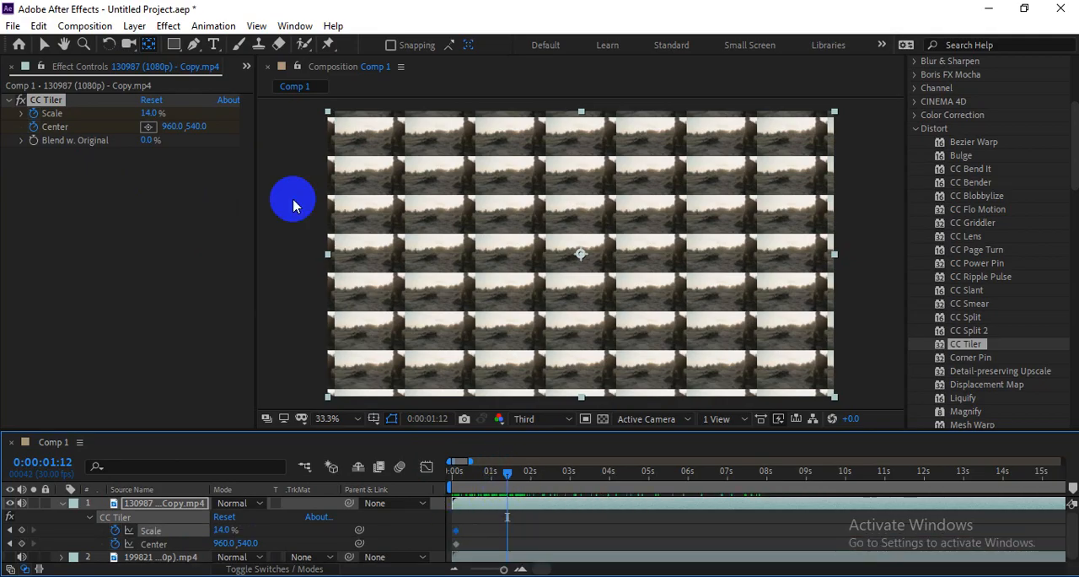
pyautogui.moveTo(151, 112); pyautogui.dragTo(217, 111)
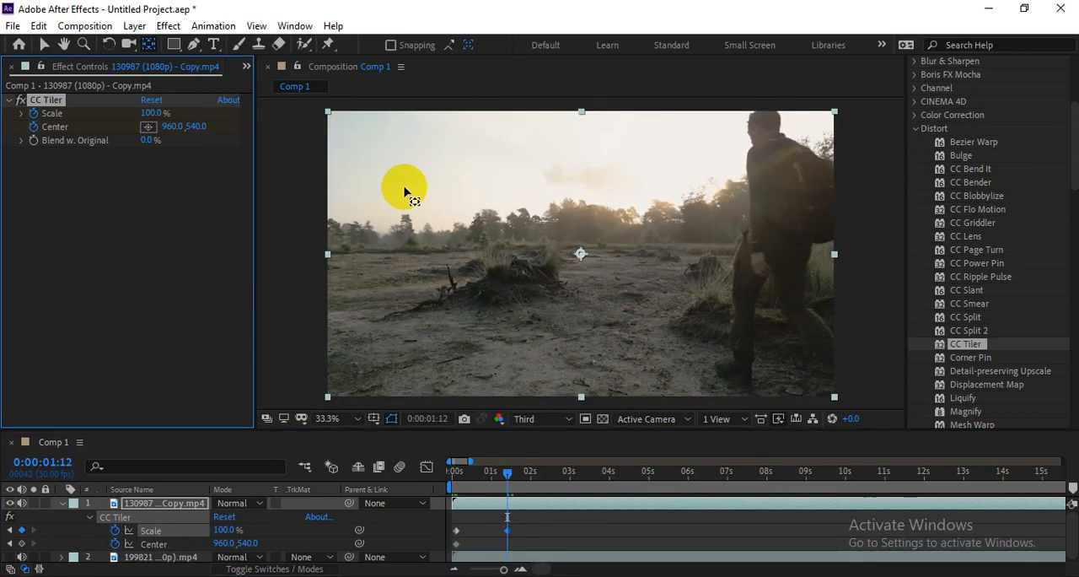
# Step: Keyframe CC Tiler's Center at 1135, 540 at 0:00:01:13 and preview the animation from the start
pyautogui.moveTo(509, 482)
pyautogui.mouseDown()
pyautogui.moveTo(447, 482)
pyautogui.moveTo(509, 496)
pyautogui.mouseUp()
pyautogui.click(149, 126)
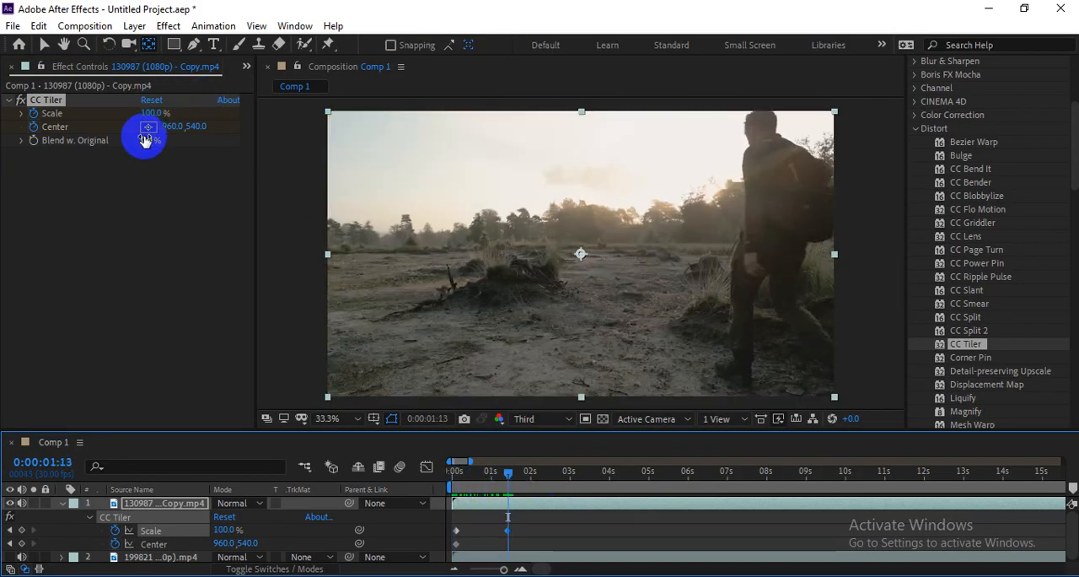
pyautogui.moveTo(171, 128); pyautogui.dragTo(286, 125)
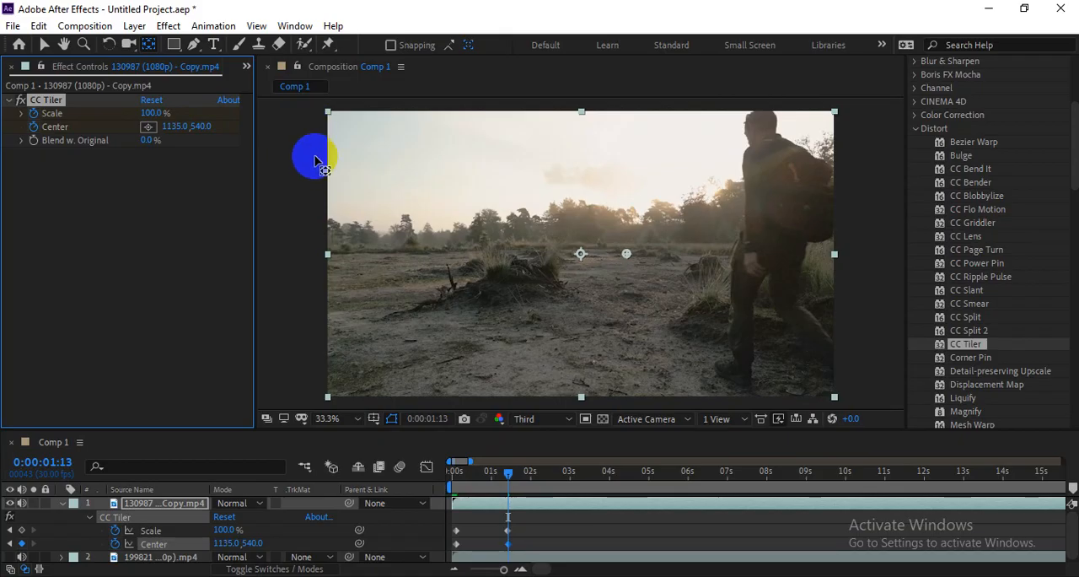
pyautogui.moveTo(506, 469); pyautogui.dragTo(457, 479)
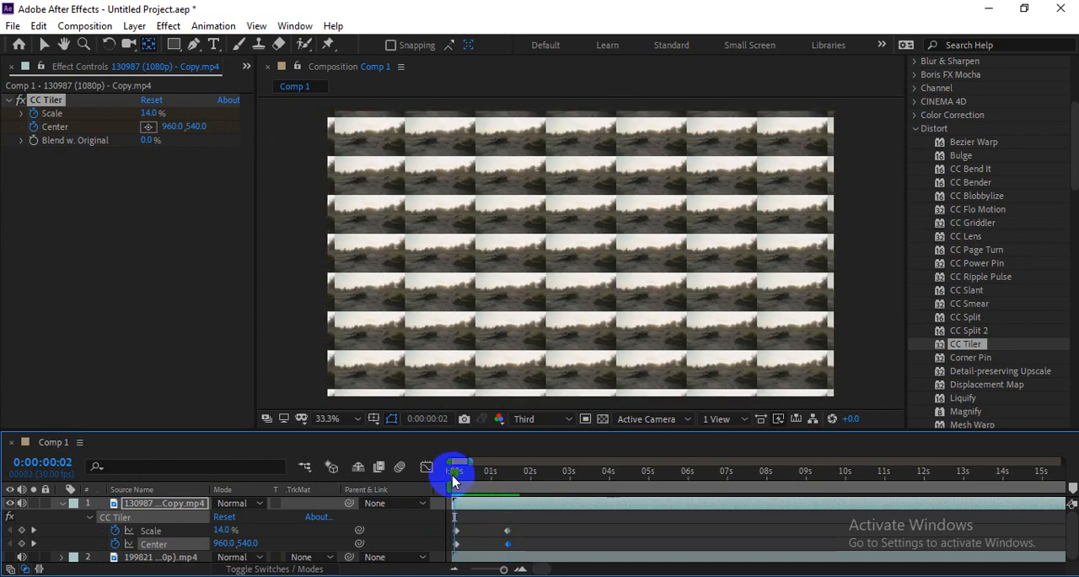
pyautogui.press('space')
pyautogui.press('space')
pyautogui.moveTo(479, 478); pyautogui.dragTo(397, 482)
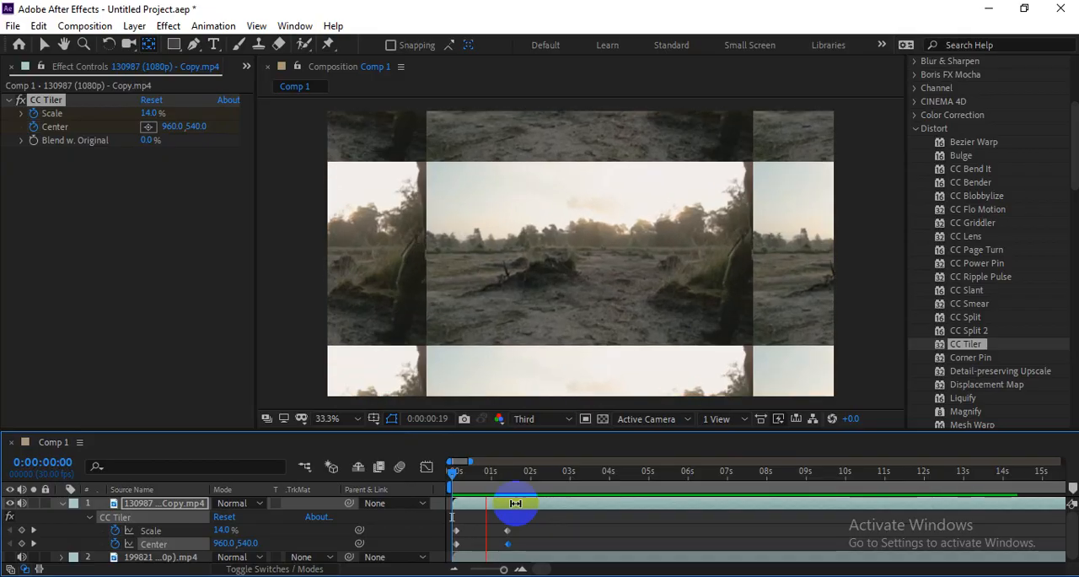
# Step: Move the ending Scale and Center keyframes to about 0:00:02:15 and preview the animation from the start
pyautogui.moveTo(507, 546); pyautogui.dragTo(549, 549)
pyautogui.moveTo(498, 471); pyautogui.dragTo(426, 472)
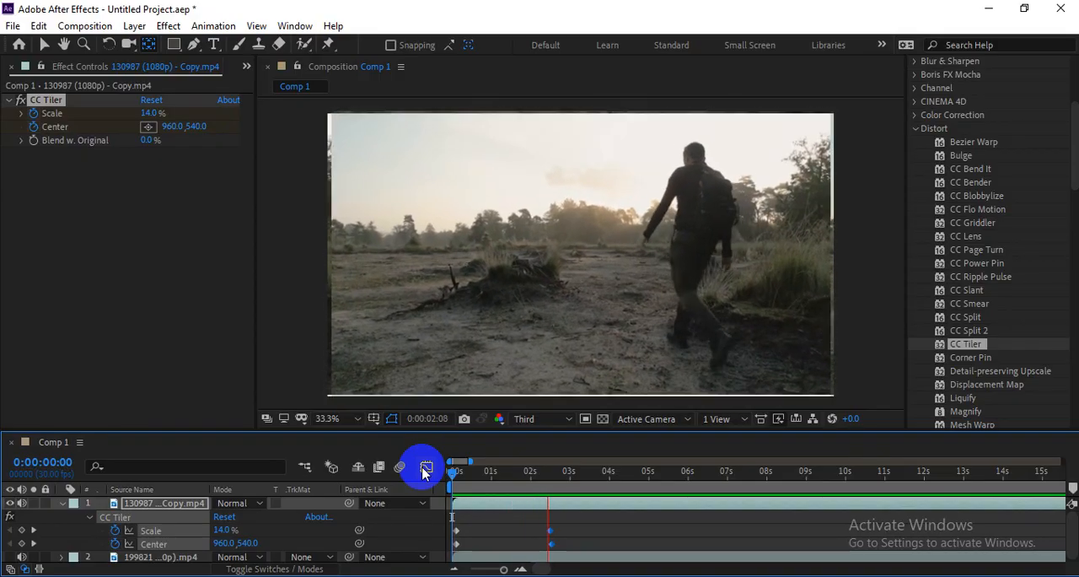
pyautogui.press('space')
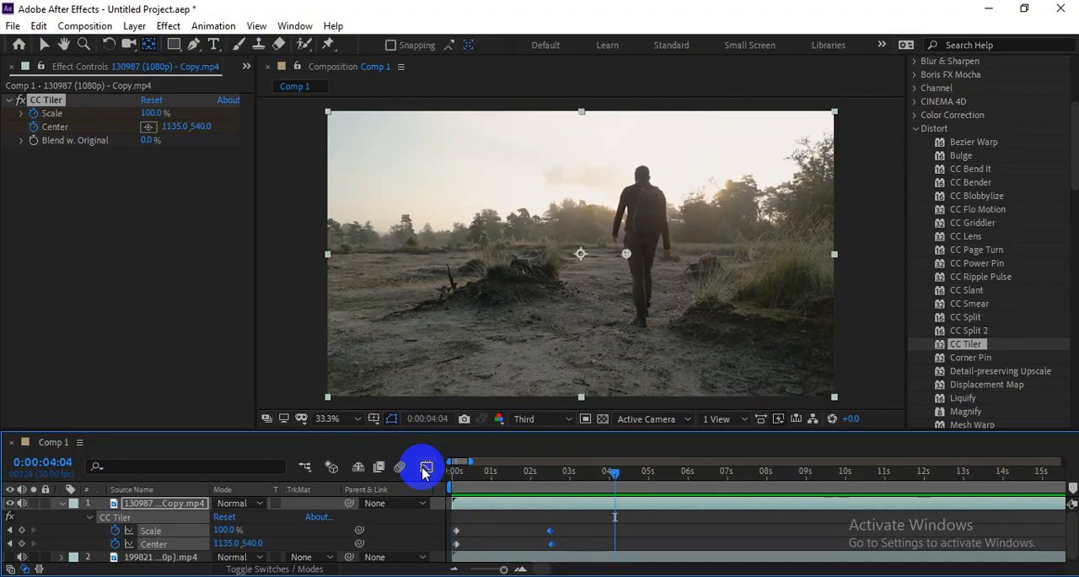
pyautogui.press('space')
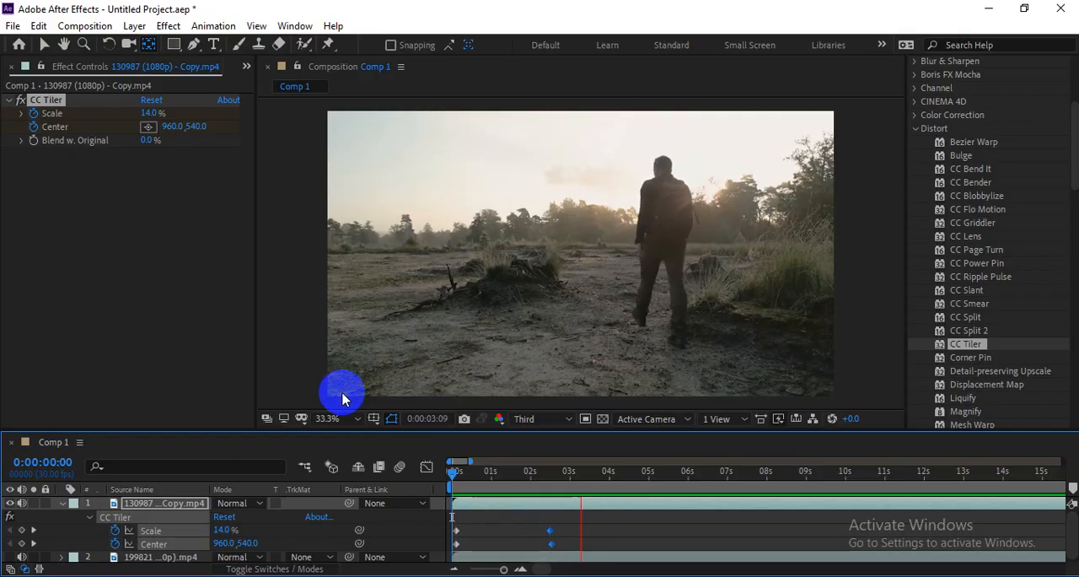
pyautogui.moveTo(476, 473); pyautogui.dragTo(456, 478)
pyautogui.press('space')
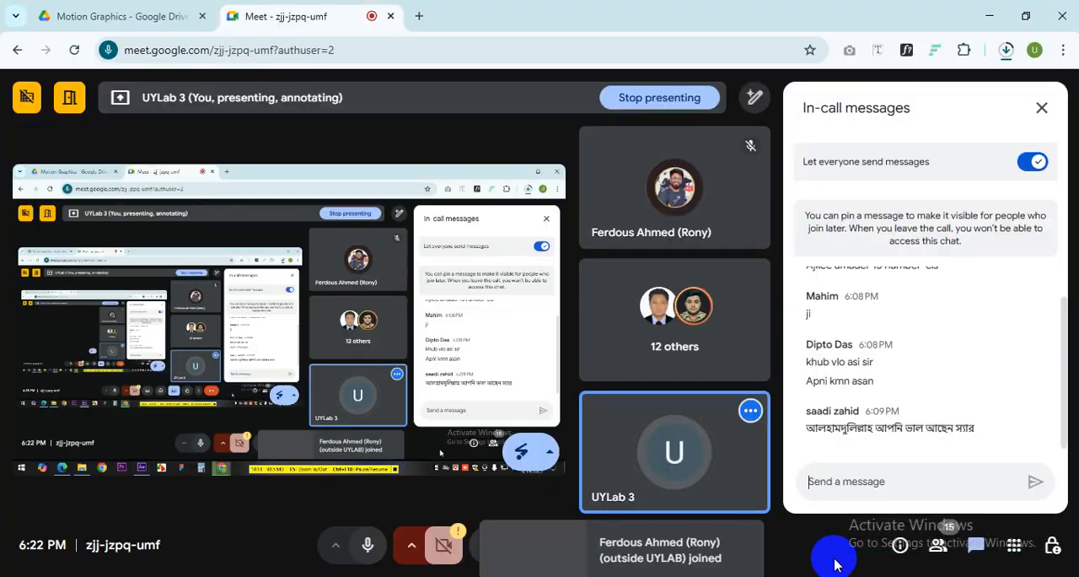
# Step: Switch to the Google Meet call and look through the in-call messages
pyautogui.scroll(2, 898, 427)
pyautogui.scroll(-3, 896, 429)
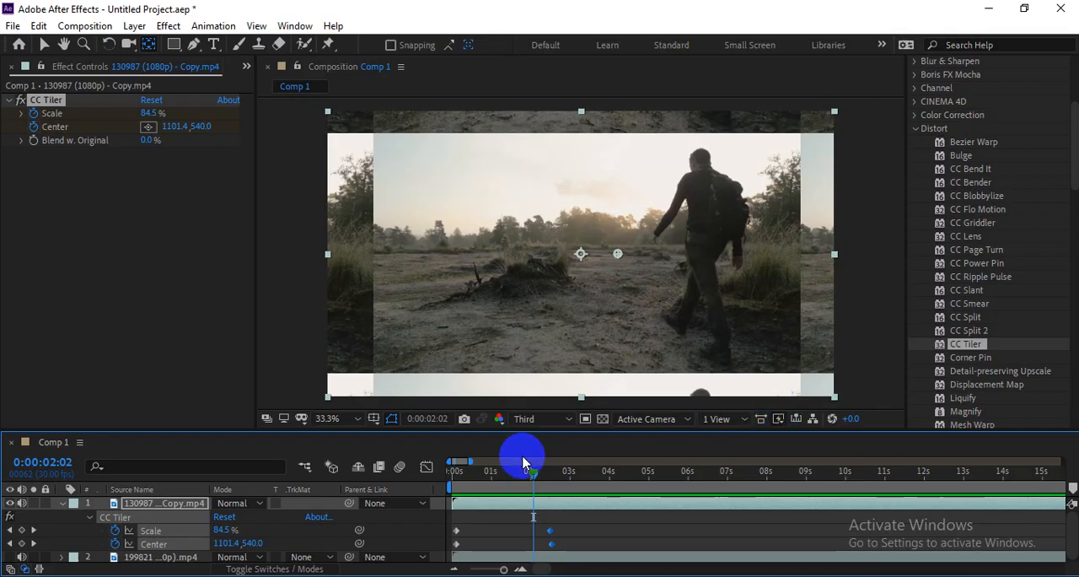
pyautogui.moveTo(523, 462); pyautogui.dragTo(468, 489)
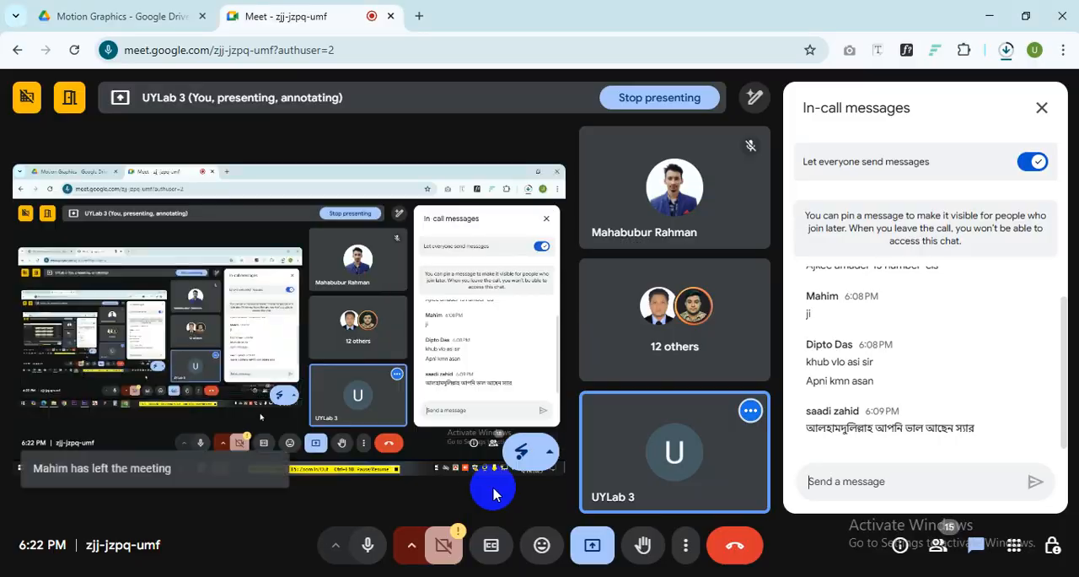
pyautogui.click(940, 548)
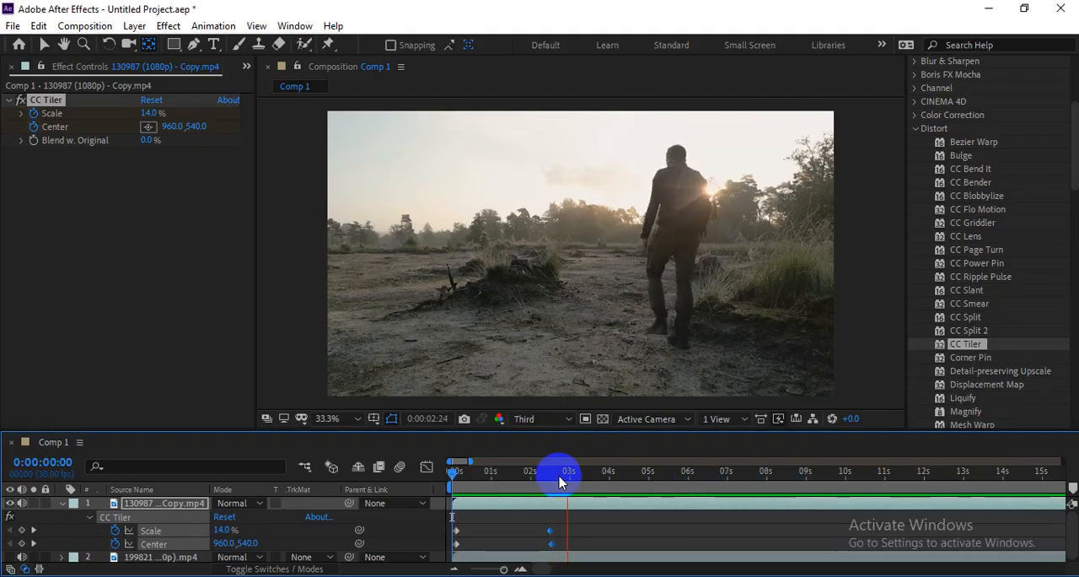
# Step: Switch back to After Effects and replay the CC Tiler animation from the start
pyautogui.moveTo(562, 476); pyautogui.dragTo(421, 476)
pyautogui.press('space')
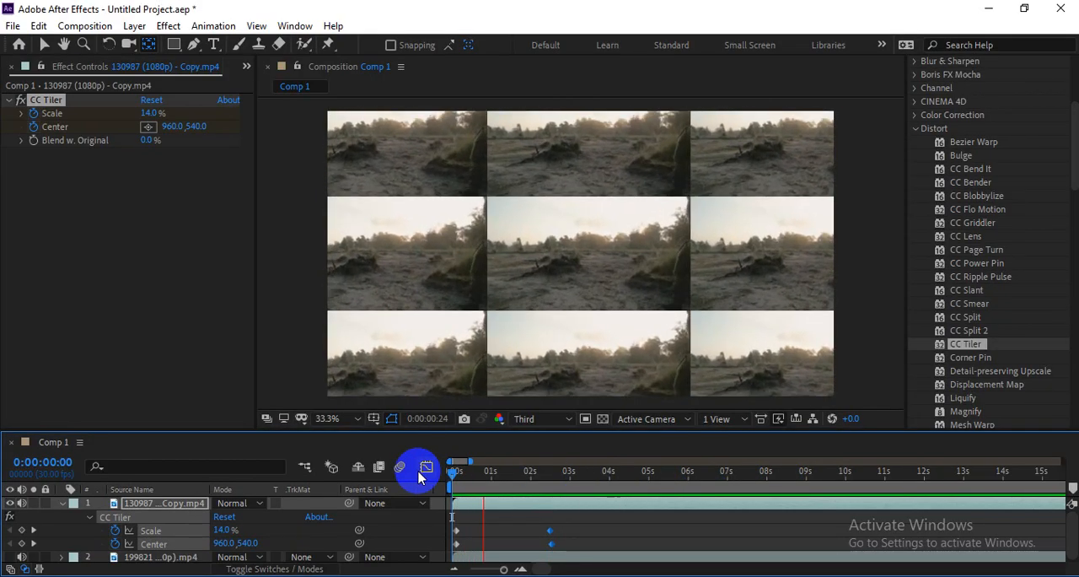
pyautogui.click(481, 530)
# Step: Remove CC Tiler, apply Corner Pin to the clip, and play it up to 0:00:02:20
pyautogui.scroll(-3, 1012, 371)
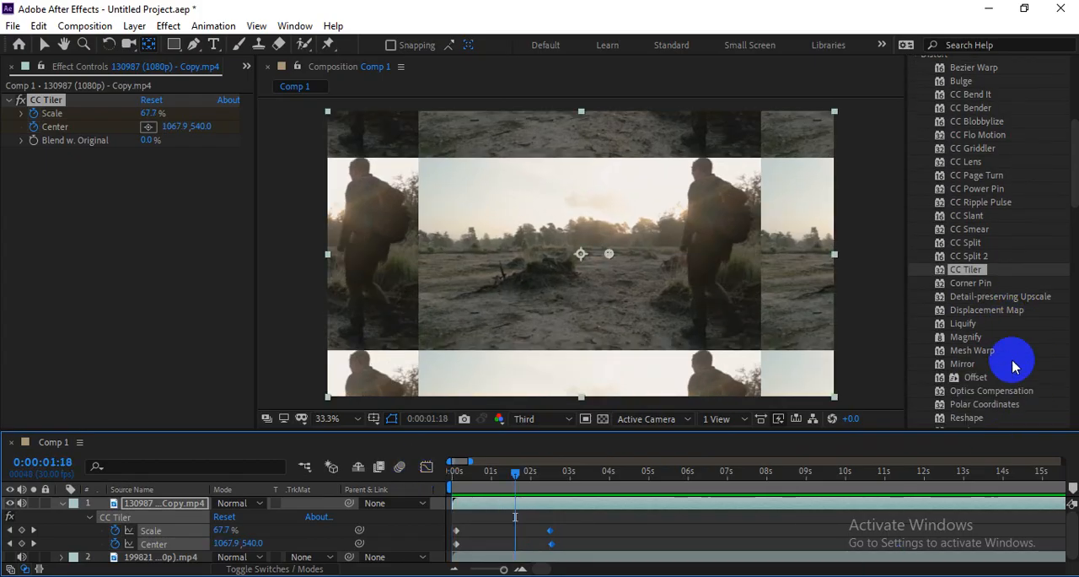
pyautogui.click(971, 283)
pyautogui.click(46, 99)
pyautogui.press('Delete')
pyautogui.moveTo(970, 285); pyautogui.dragTo(703, 281)
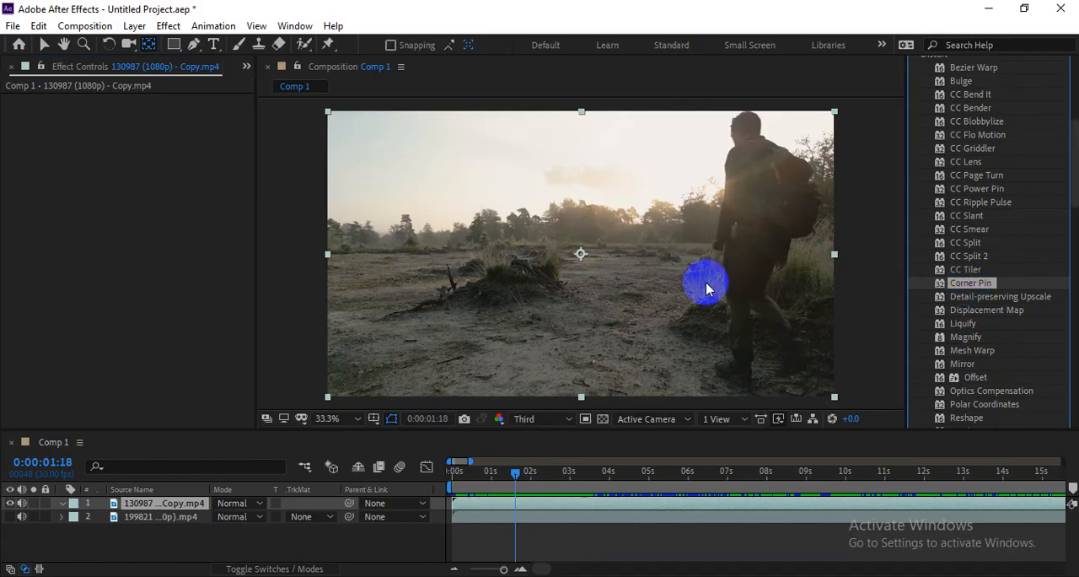
pyautogui.press('space')
pyautogui.click(441, 241)
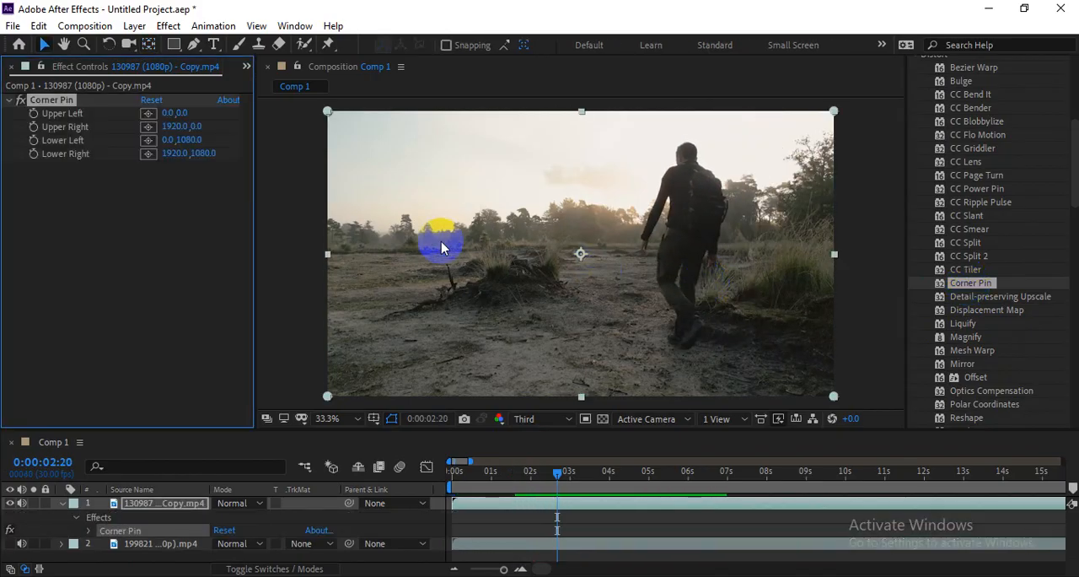
# Step: Pull Corner Pin's Upper Left and Upper Right corners inward to distort the clip, and remove the effect
pyautogui.moveTo(339, 123); pyautogui.dragTo(470, 214)
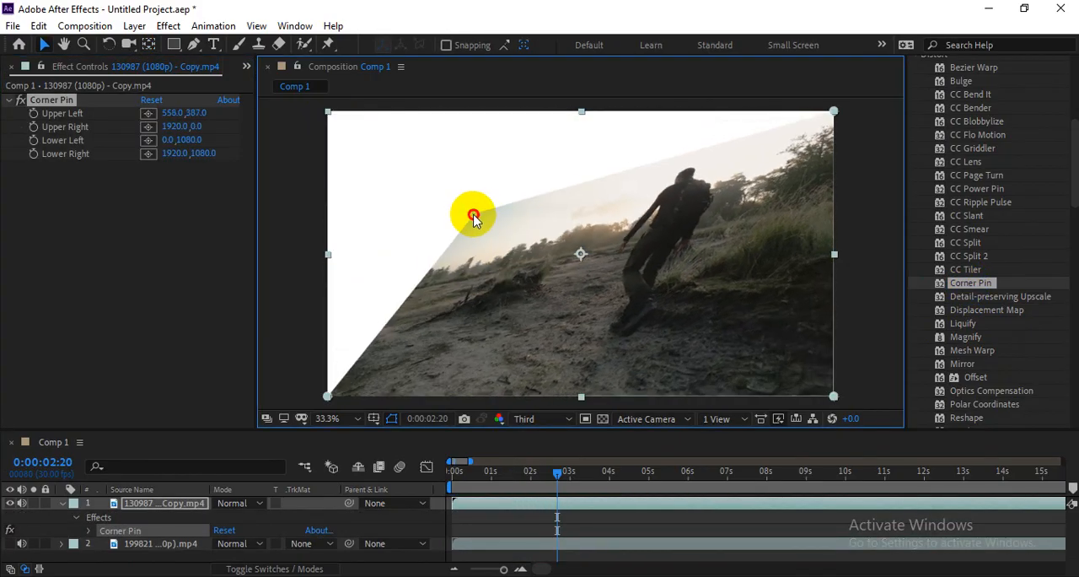
pyautogui.moveTo(834, 112); pyautogui.dragTo(707, 251)
pyautogui.moveTo(471, 218); pyautogui.dragTo(429, 266)
pyautogui.press('Delete')
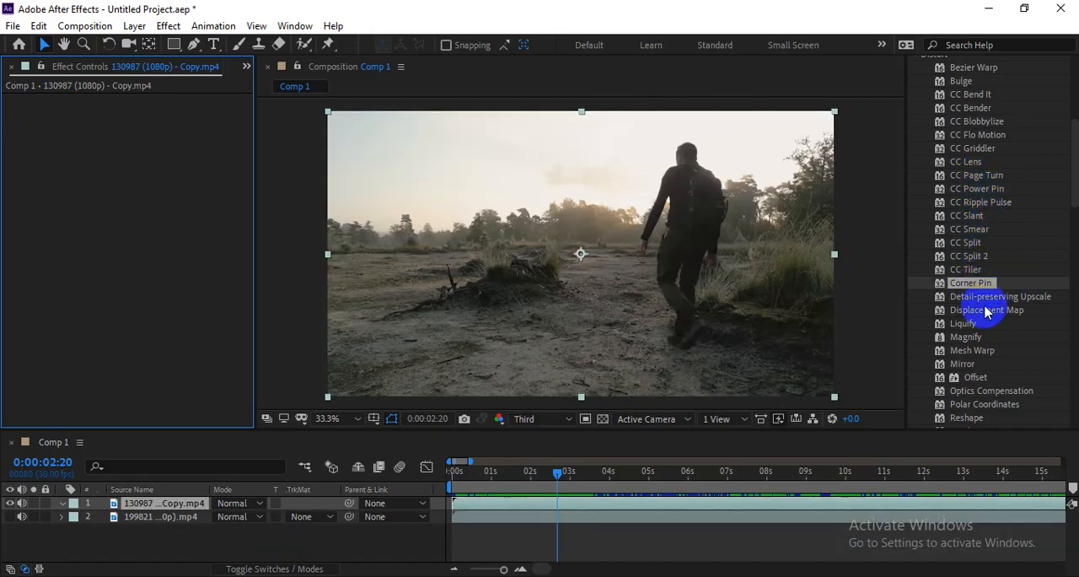
# Step: Find the Magnify effect in the Distort group and apply it to the clip
pyautogui.scroll(-1, 983, 308)
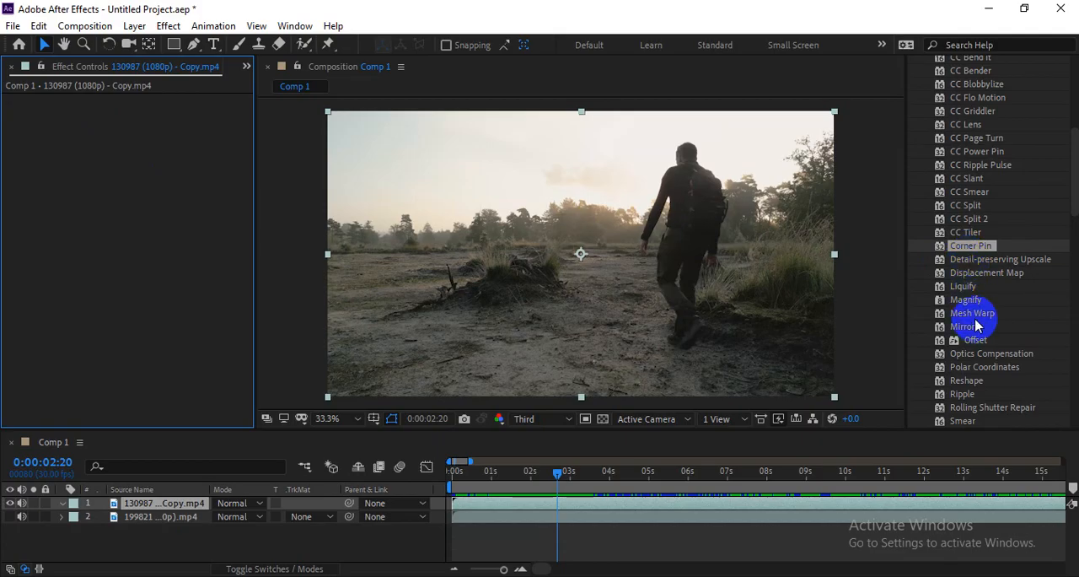
pyautogui.scroll(-1, 976, 326)
pyautogui.moveTo(965, 262); pyautogui.dragTo(449, 228)
pyautogui.moveTo(964, 269); pyautogui.dragTo(696, 267)
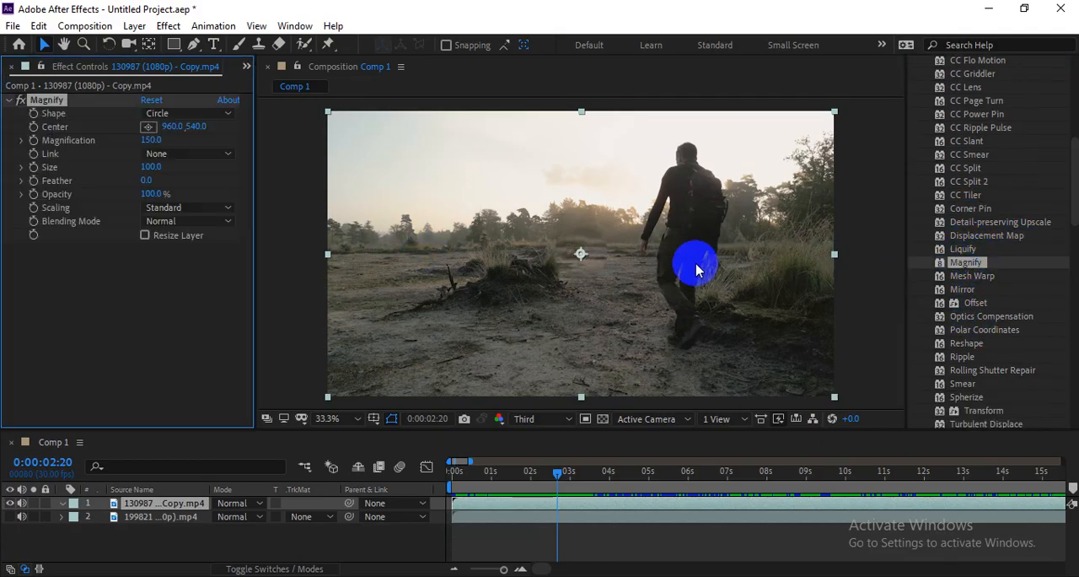
# Step: Place Magnify's Center on the walking man's upper back at about 1371, 279 and set its Size to 151
pyautogui.moveTo(582, 253)
pyautogui.mouseDown()
pyautogui.moveTo(672, 212)
pyautogui.moveTo(672, 161)
pyautogui.moveTo(708, 164)
pyautogui.moveTo(691, 217)
pyautogui.moveTo(582, 258)
pyautogui.mouseUp()
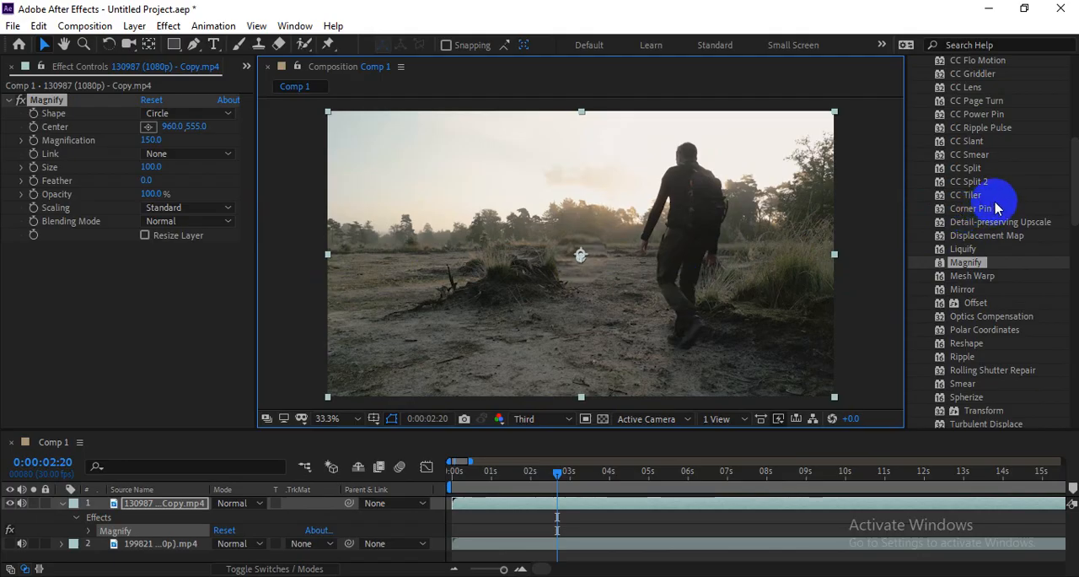
pyautogui.scroll(1, 997, 208)
pyautogui.scroll(2, 986, 199)
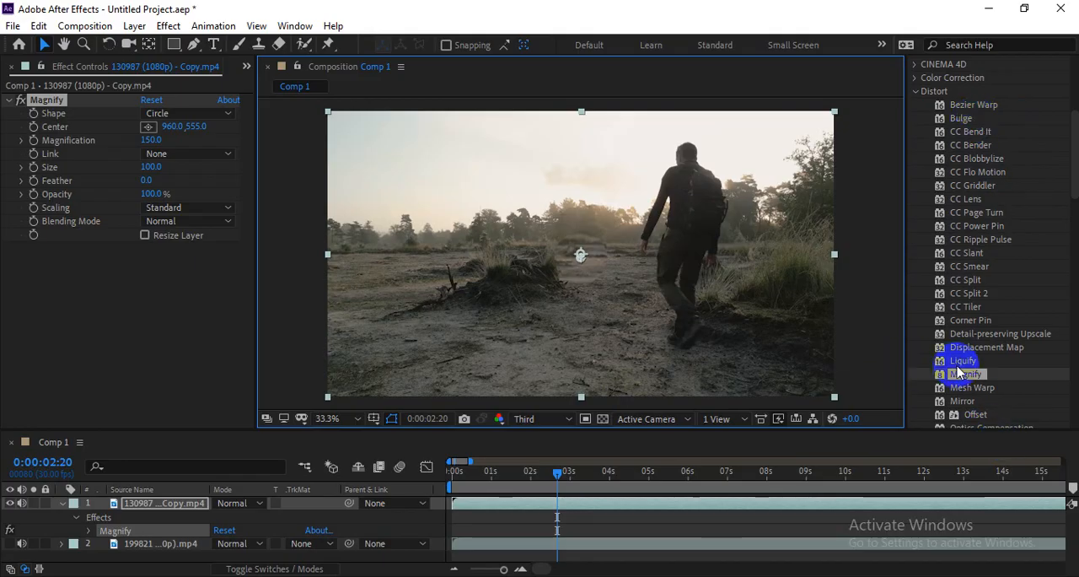
pyautogui.scroll(-1, 956, 363)
pyautogui.moveTo(581, 255); pyautogui.dragTo(692, 190)
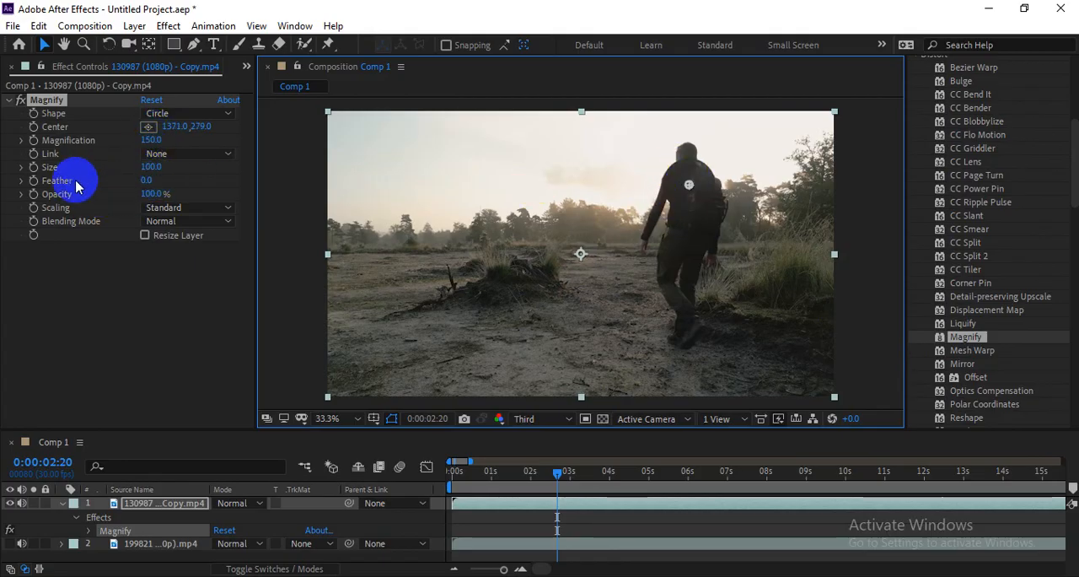
pyautogui.moveTo(151, 166); pyautogui.dragTo(188, 163)
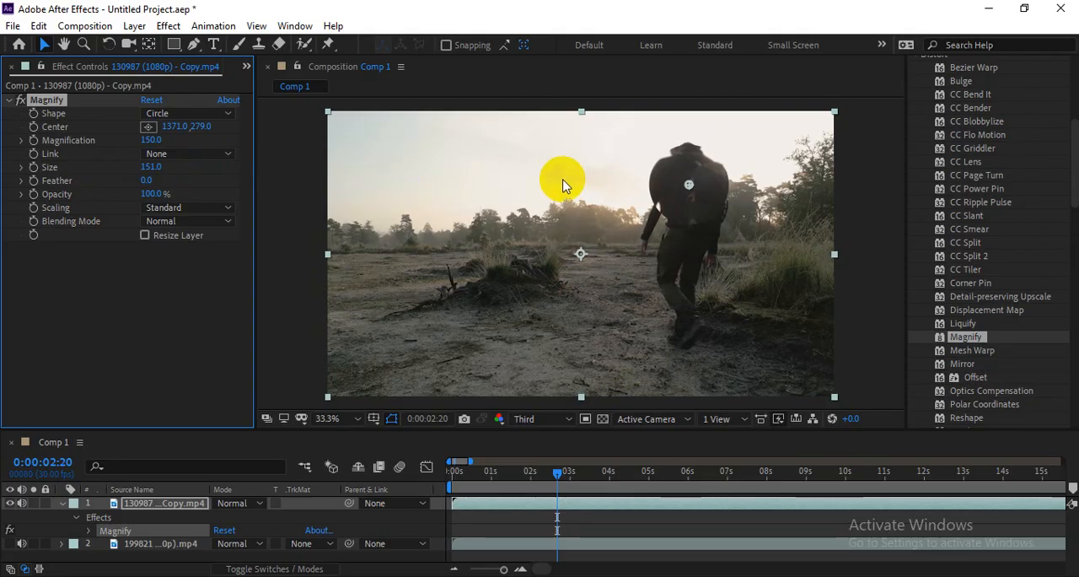
# Step: Keyframe Magnify's Center at 216, 489 at 0:00:02:20 and at 1176, 309 on the walking man at 0:00:04:19
pyautogui.moveTo(694, 183); pyautogui.dragTo(381, 247)
pyautogui.click(34, 126)
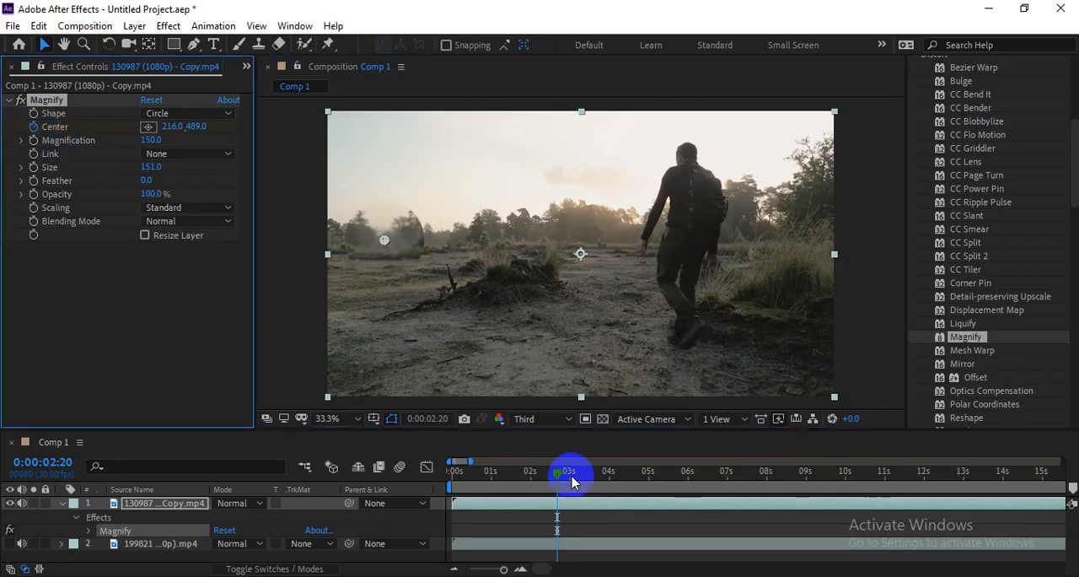
pyautogui.moveTo(571, 482); pyautogui.dragTo(633, 472)
pyautogui.moveTo(385, 239); pyautogui.dragTo(624, 189)
# Step: Play the Magnify animation from 0:00:02:15 and park the current time at 0:00:04:26
pyautogui.click(637, 477)
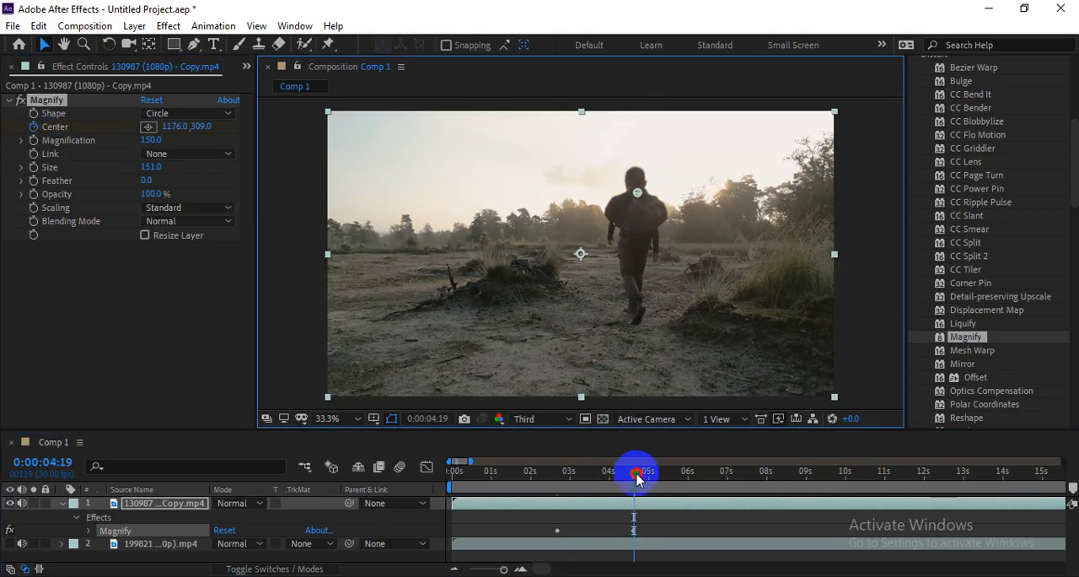
pyautogui.moveTo(636, 476); pyautogui.dragTo(549, 478)
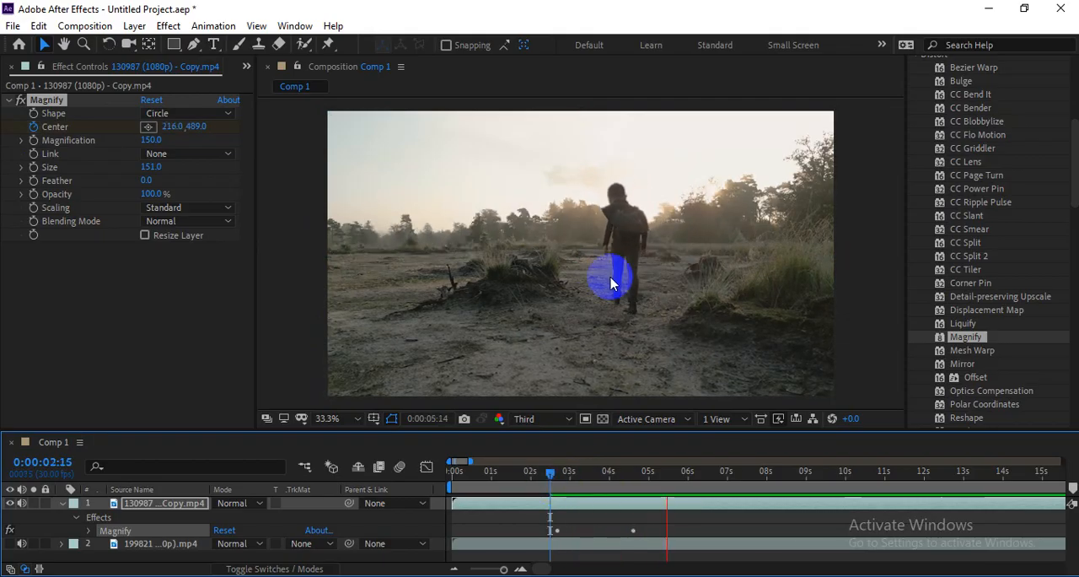
pyautogui.moveTo(675, 477); pyautogui.dragTo(645, 480)
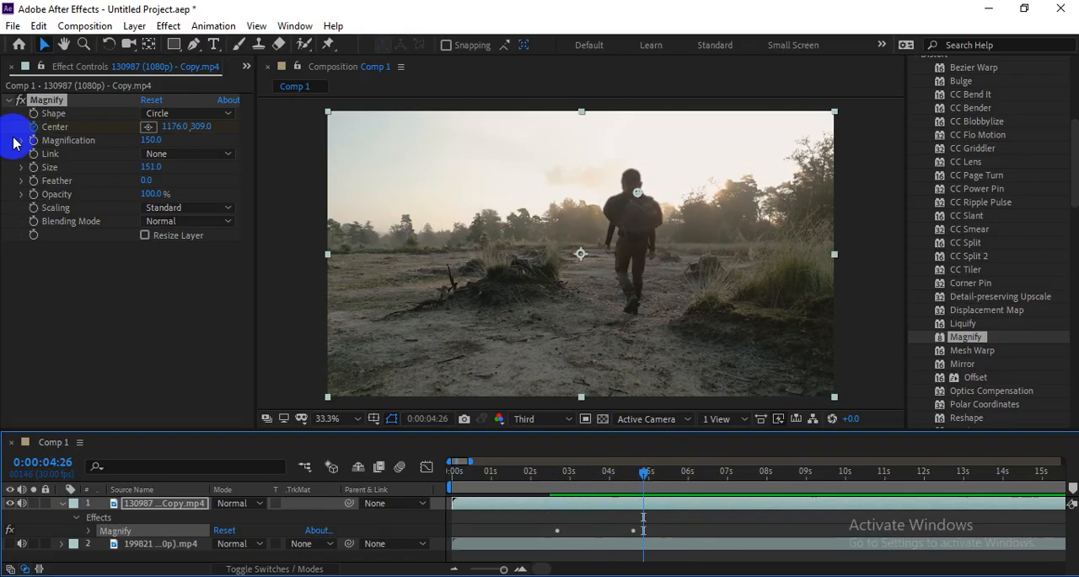
# Step: Remove Magnify from the clip and apply the Mesh Warp effect from the Distort group
pyautogui.press('Delete')
pyautogui.scroll(-2, 1012, 365)
pyautogui.scroll(-1, 1012, 364)
pyautogui.click(983, 278)
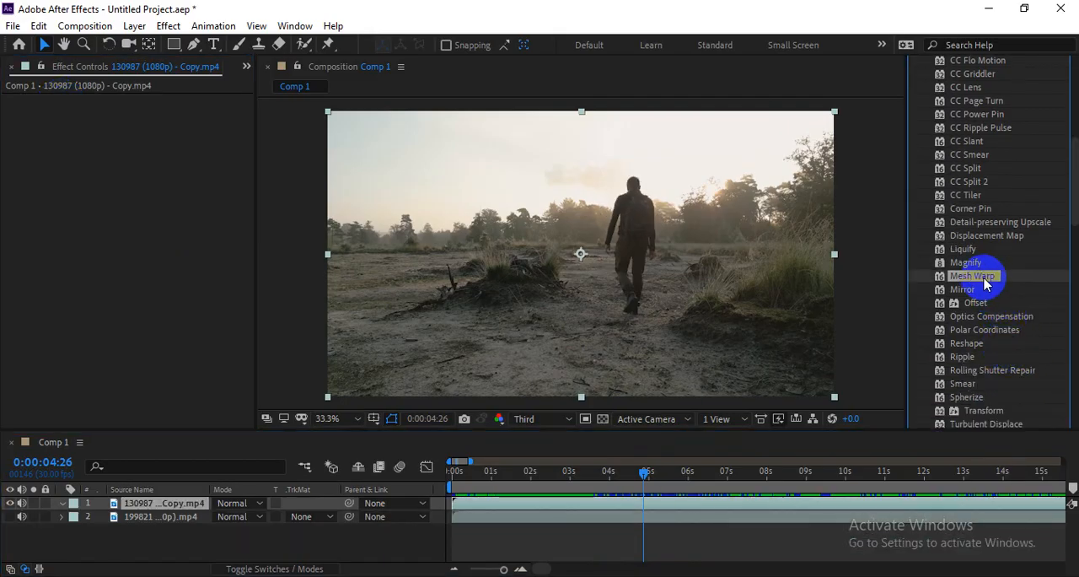
pyautogui.moveTo(981, 283); pyautogui.dragTo(723, 282)
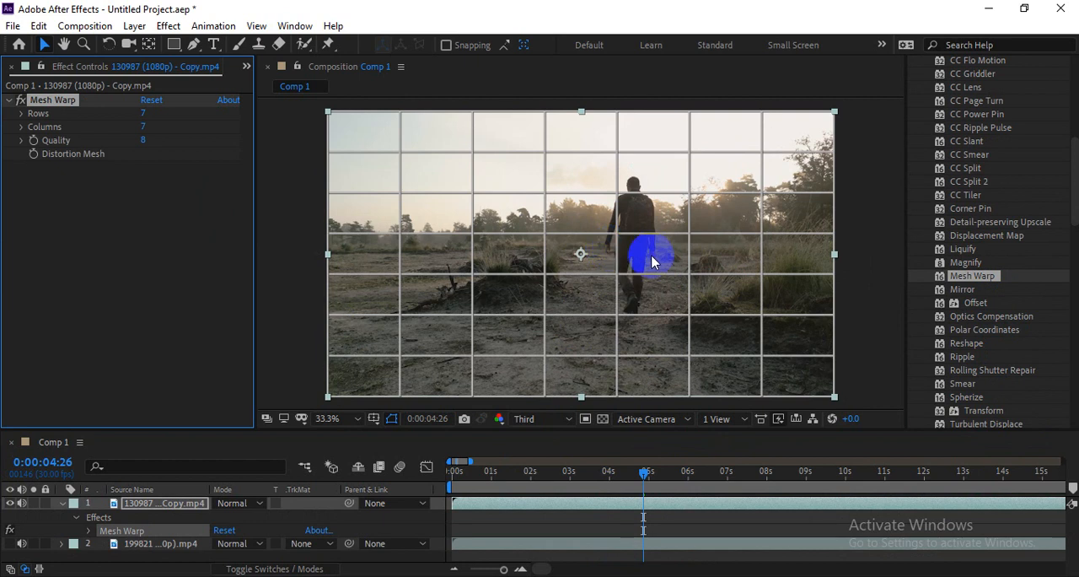
# Step: At 0:00:03:00, pull several Mesh Warp grid points around the stump, the foreground ground and the man's legs to warp the image
pyautogui.moveTo(582, 473)
pyautogui.mouseDown()
pyautogui.moveTo(551, 473)
pyautogui.moveTo(570, 473)
pyautogui.mouseUp()
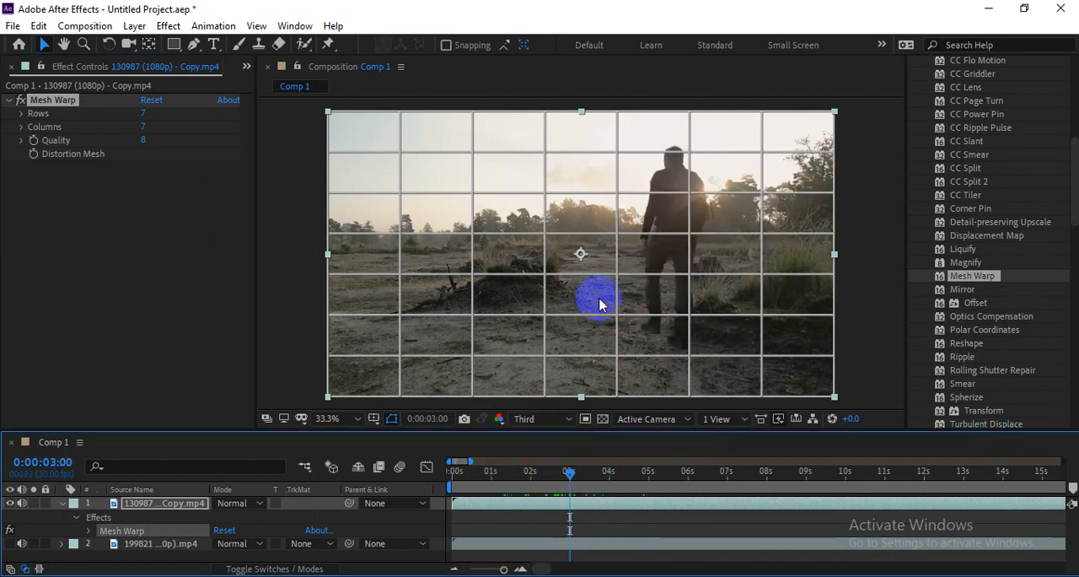
pyautogui.click(688, 236)
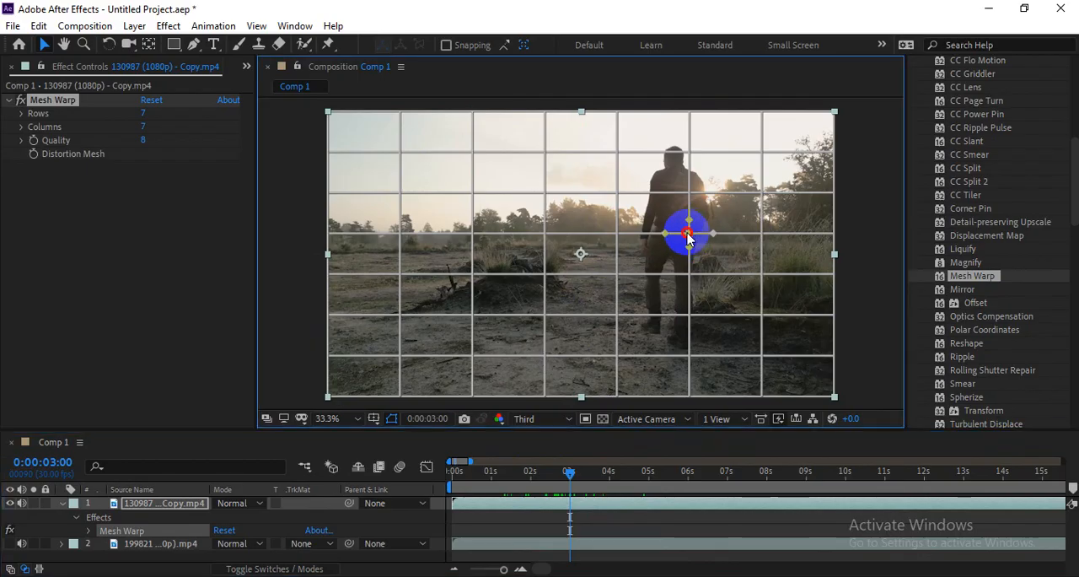
pyautogui.moveTo(614, 235); pyautogui.dragTo(614, 249)
pyautogui.hotkey('ctrl', 'z')
pyautogui.moveTo(617, 194)
pyautogui.mouseDown()
pyautogui.moveTo(611, 209)
pyautogui.moveTo(624, 202)
pyautogui.moveTo(618, 194)
pyautogui.mouseUp()
pyautogui.moveTo(547, 230); pyautogui.dragTo(497, 379)
pyautogui.moveTo(547, 357); pyautogui.dragTo(545, 334)
pyautogui.moveTo(638, 353); pyautogui.dragTo(639, 378)
pyautogui.hotkey('ctrl', 'z')
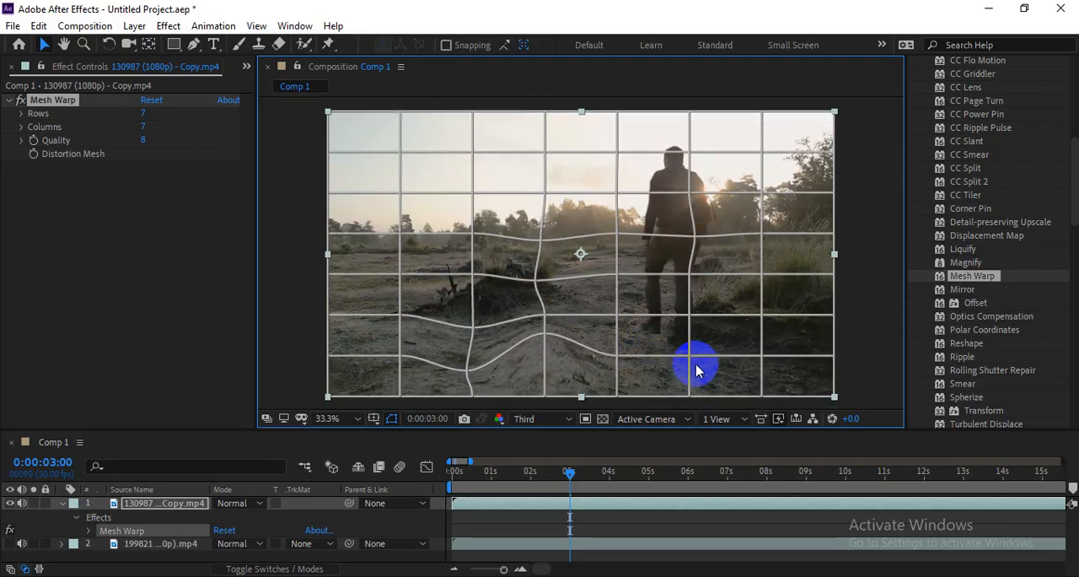
pyautogui.click(687, 361)
pyautogui.moveTo(689, 319); pyautogui.dragTo(687, 315)
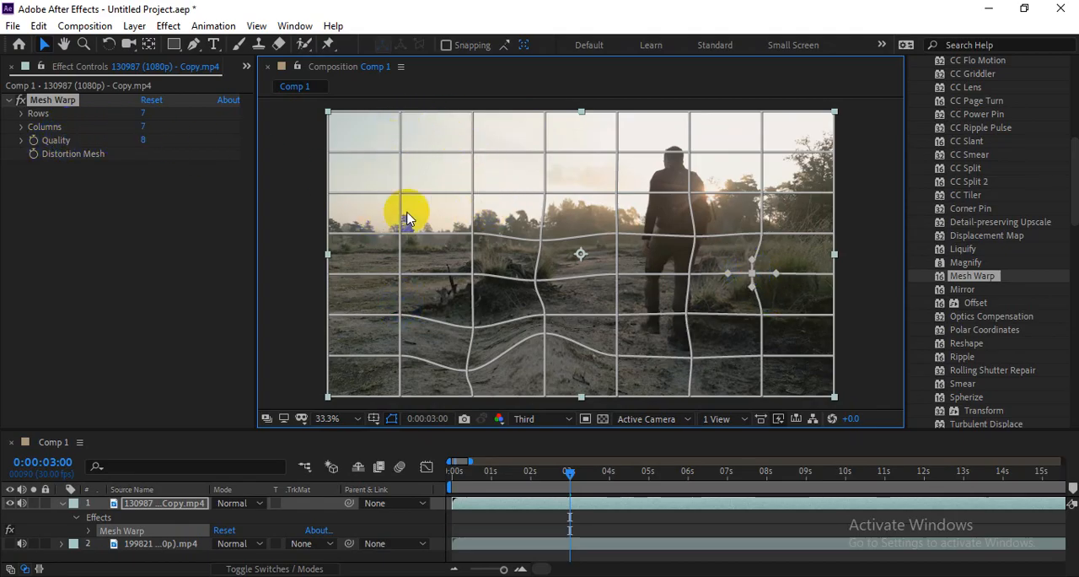
# Step: Try a denser Mesh Warp grid of 17 rows and 31 columns, and undo both changes
pyautogui.moveTo(141, 116); pyautogui.dragTo(166, 131)
pyautogui.click(465, 223)
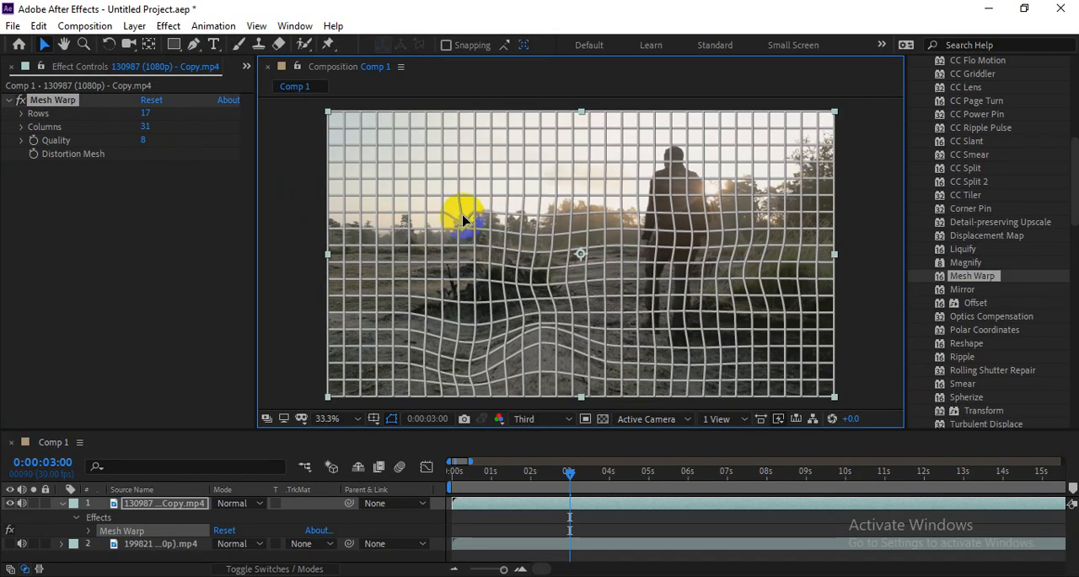
pyautogui.click(289, 189)
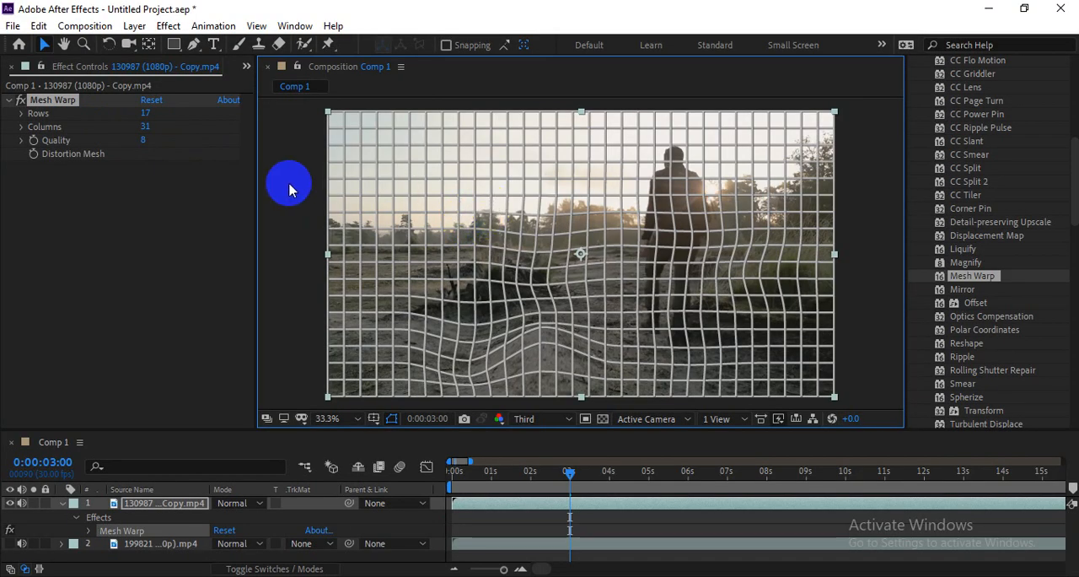
pyautogui.hotkey('ctrl', 'z')
pyautogui.hotkey('ctrl', 'z')
# Step: Pull the Mesh Warp grid points at and beside the man's waist out of line, and preview the clip from 0:00:01:00
pyautogui.moveTo(694, 237); pyautogui.dragTo(681, 214)
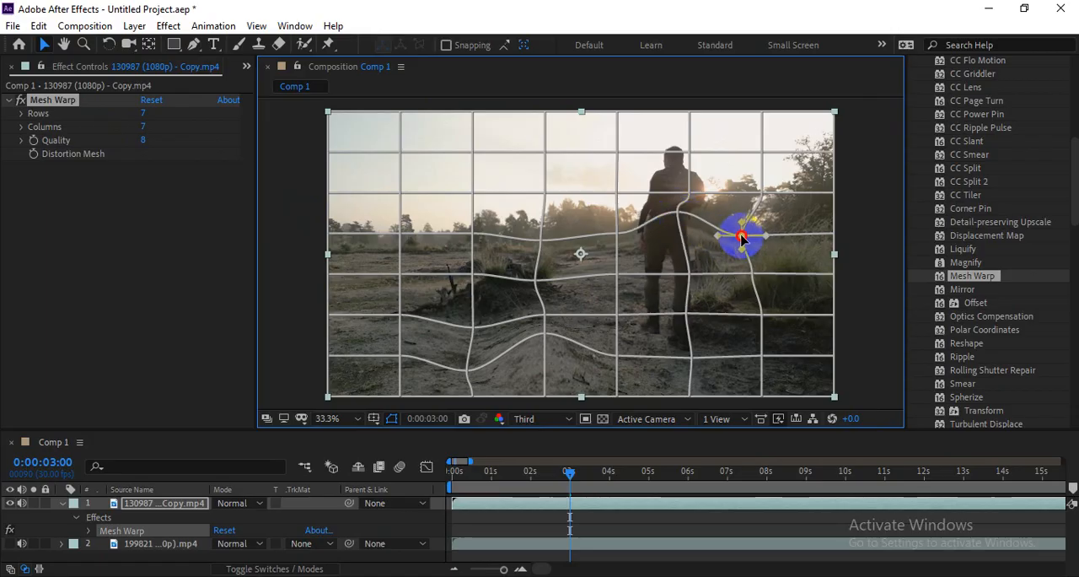
pyautogui.moveTo(572, 469); pyautogui.dragTo(491, 470)
pyautogui.press('space')
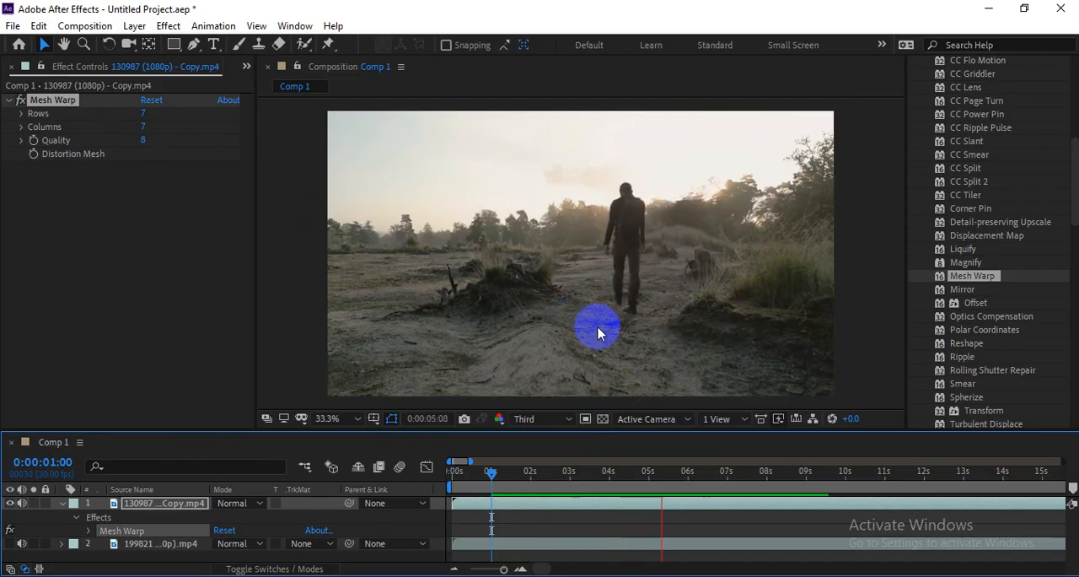
pyautogui.press('space')
# Step: At 0:00:02:08, lower the mesh point on the ground mound, shift the two points near the man's feet inward, and preview the result
pyautogui.moveTo(526, 479)
pyautogui.mouseDown()
pyautogui.moveTo(498, 485)
pyautogui.moveTo(525, 488)
pyautogui.mouseUp()
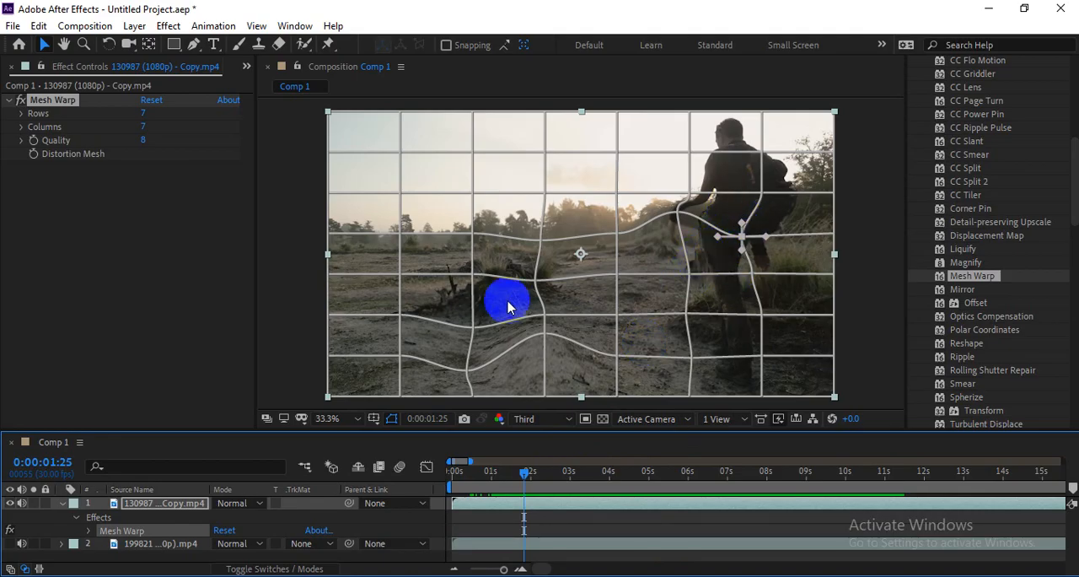
pyautogui.moveTo(525, 487)
pyautogui.mouseDown()
pyautogui.moveTo(513, 476)
pyautogui.moveTo(541, 487)
pyautogui.mouseUp()
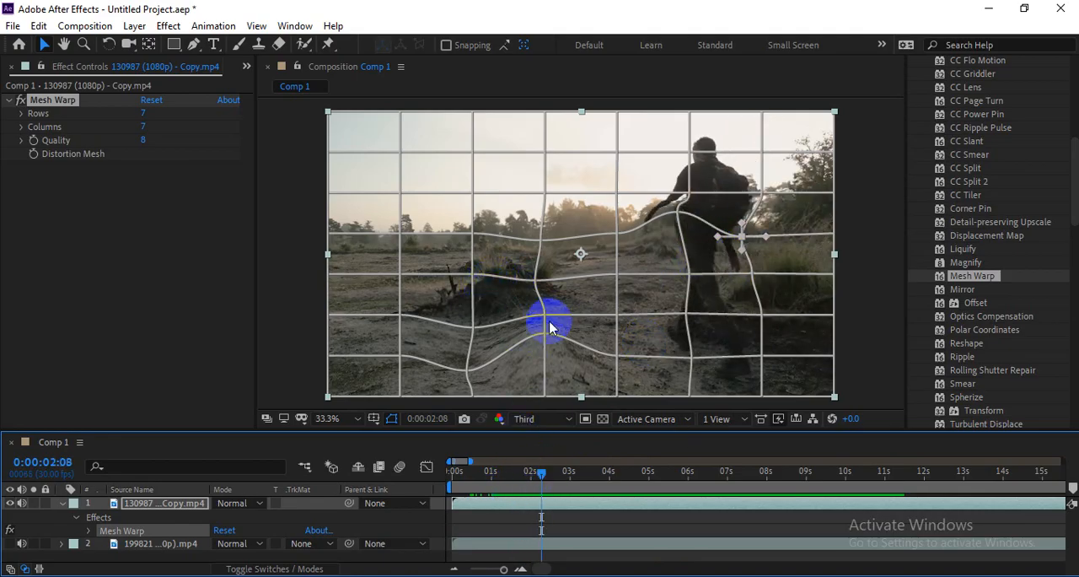
pyautogui.moveTo(545, 334); pyautogui.dragTo(543, 374)
pyautogui.moveTo(681, 371); pyautogui.dragTo(675, 355)
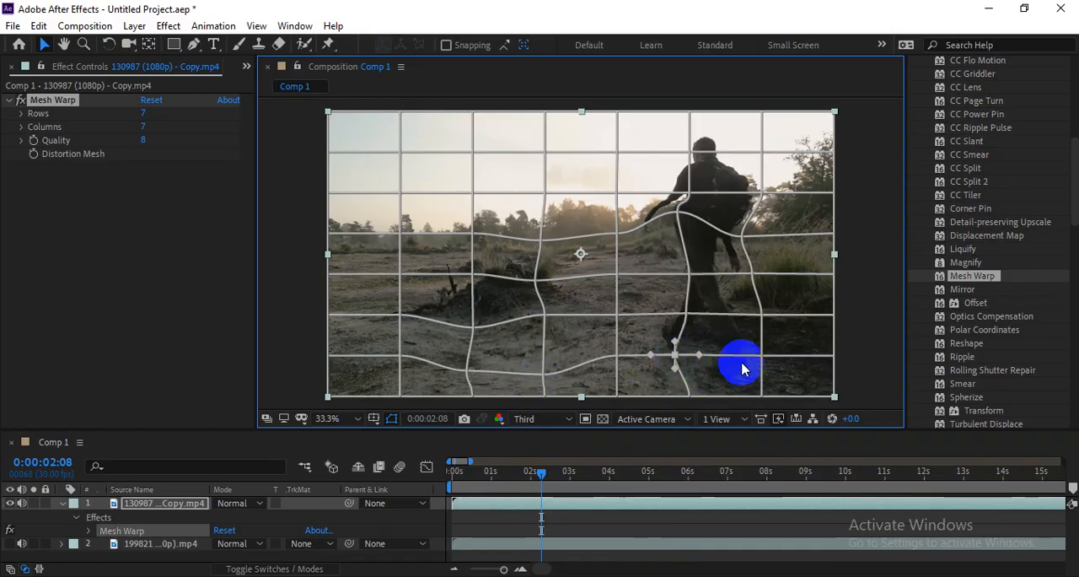
pyautogui.moveTo(765, 361); pyautogui.dragTo(741, 353)
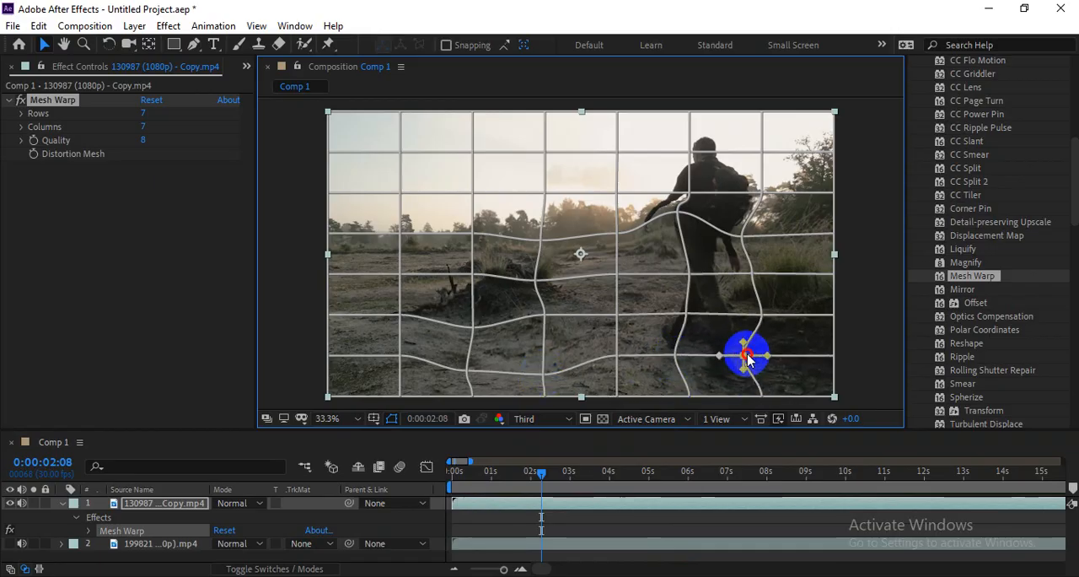
pyautogui.press('space')
pyautogui.press('space')
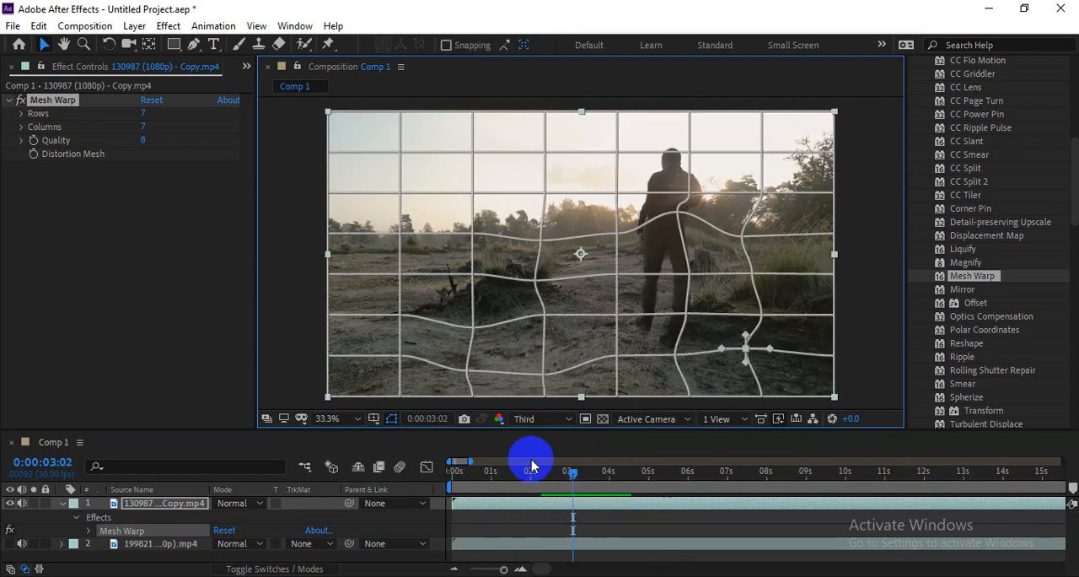
# Step: Remove Mesh Warp, apply the Mirror effect to the clip, and go to 0:00:00:19
pyautogui.press('Delete')
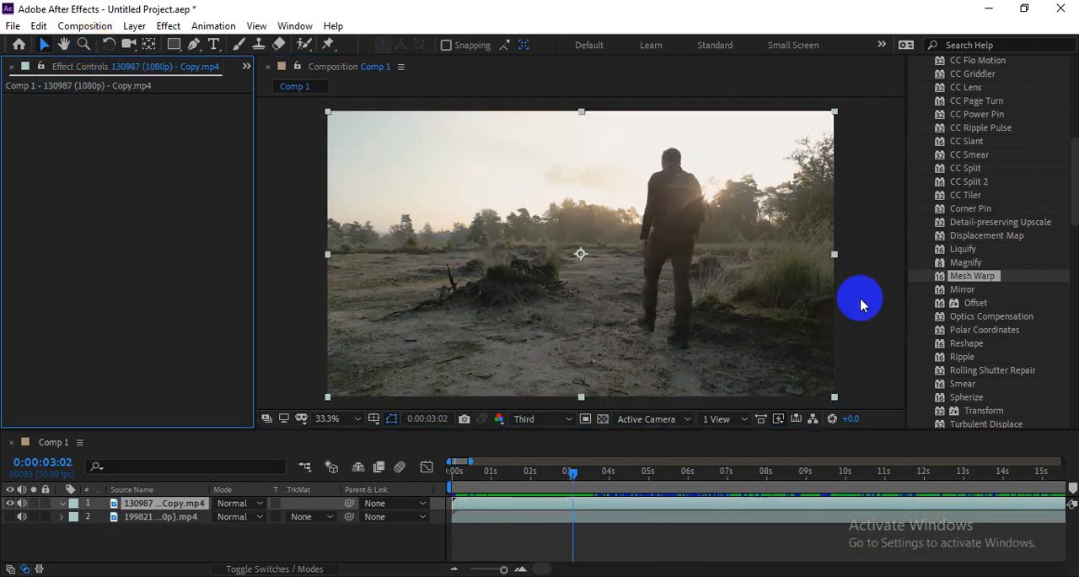
pyautogui.click(968, 290)
pyautogui.moveTo(974, 298); pyautogui.dragTo(723, 295)
pyautogui.moveTo(564, 476); pyautogui.dragTo(477, 482)
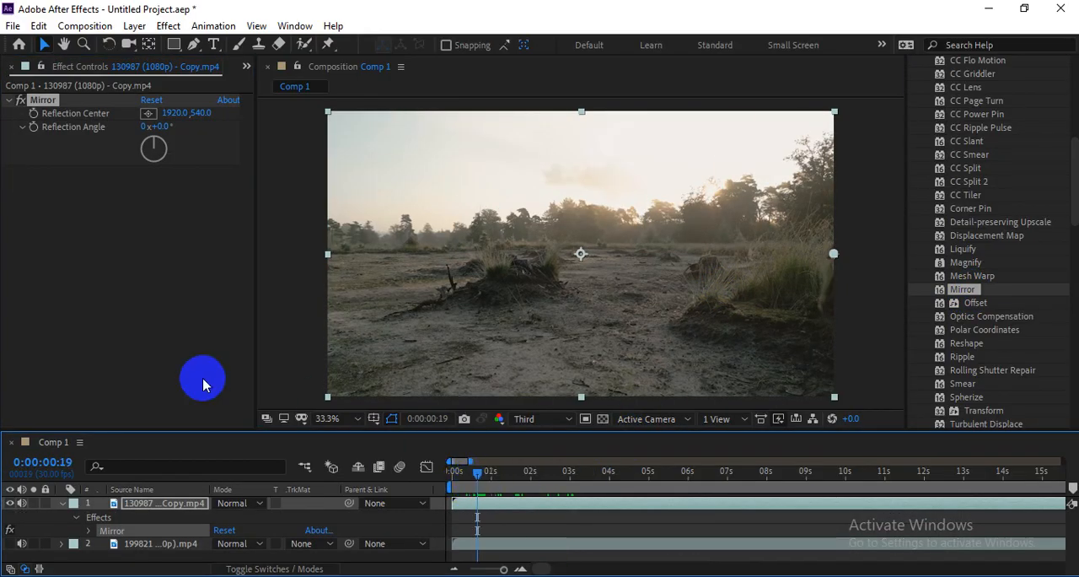
# Step: Set Mirror's Reflection Angle to 90° and play the mirrored clip from the beginning
pyautogui.moveTo(158, 128); pyautogui.dragTo(232, 127)
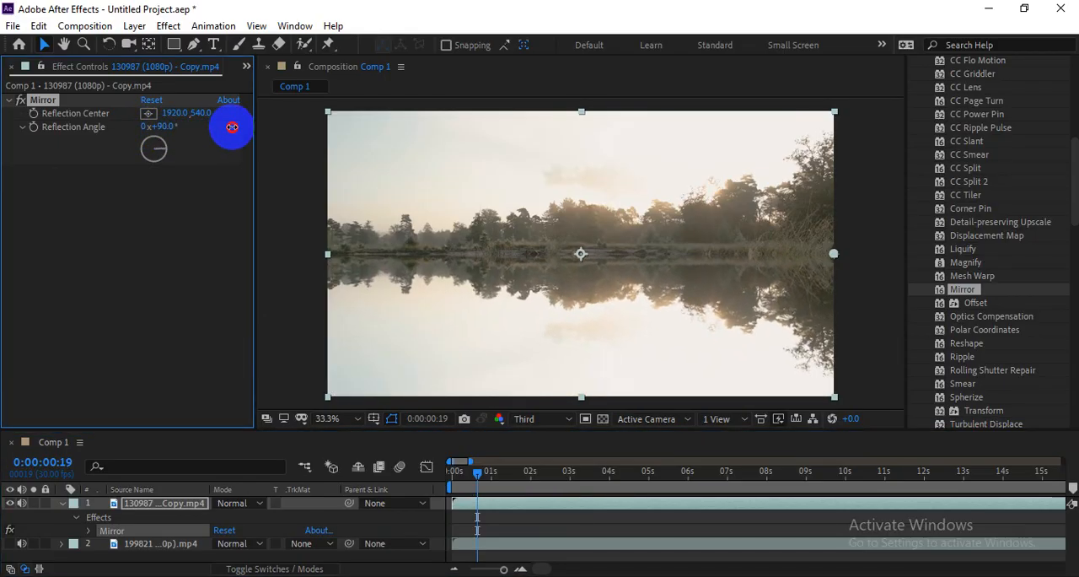
pyautogui.moveTo(491, 476); pyautogui.dragTo(422, 481)
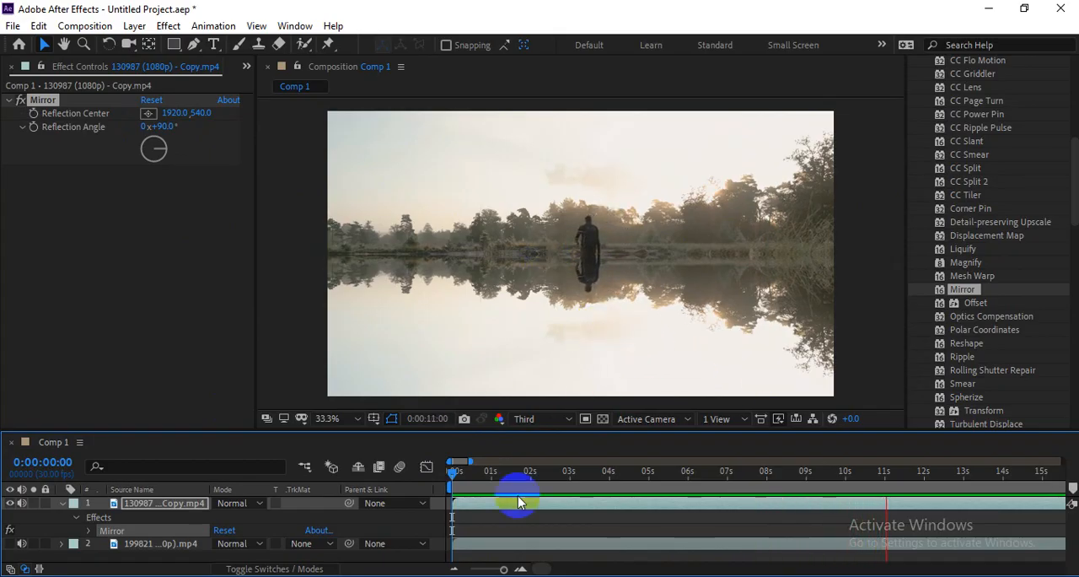
pyautogui.press('space')
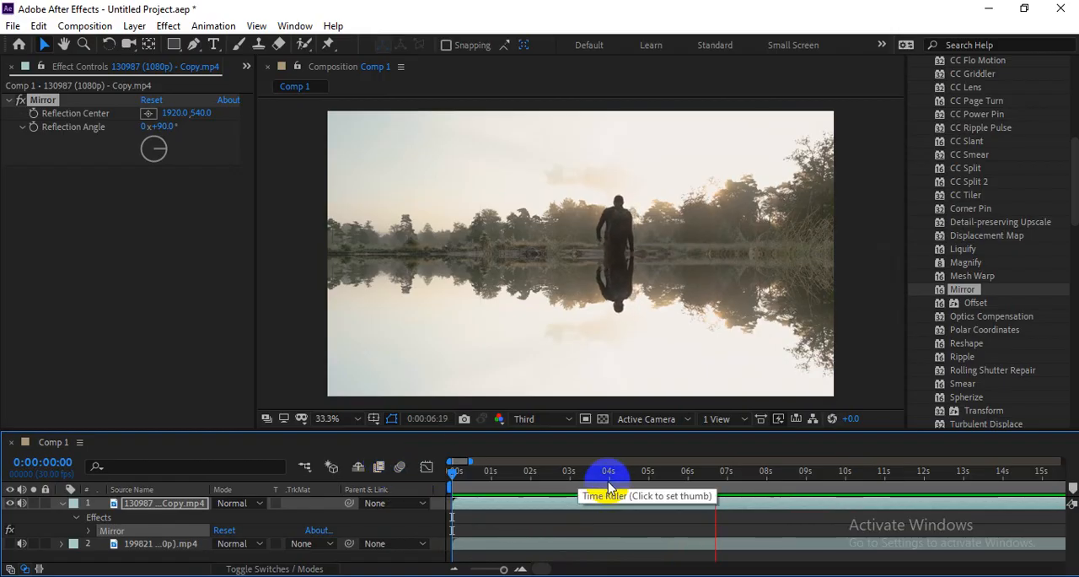
# Step: Switch to the Google Meet call, read the newest in-call messages, and place the cursor in the message field
pyautogui.hotkey('alt', 'Tab')
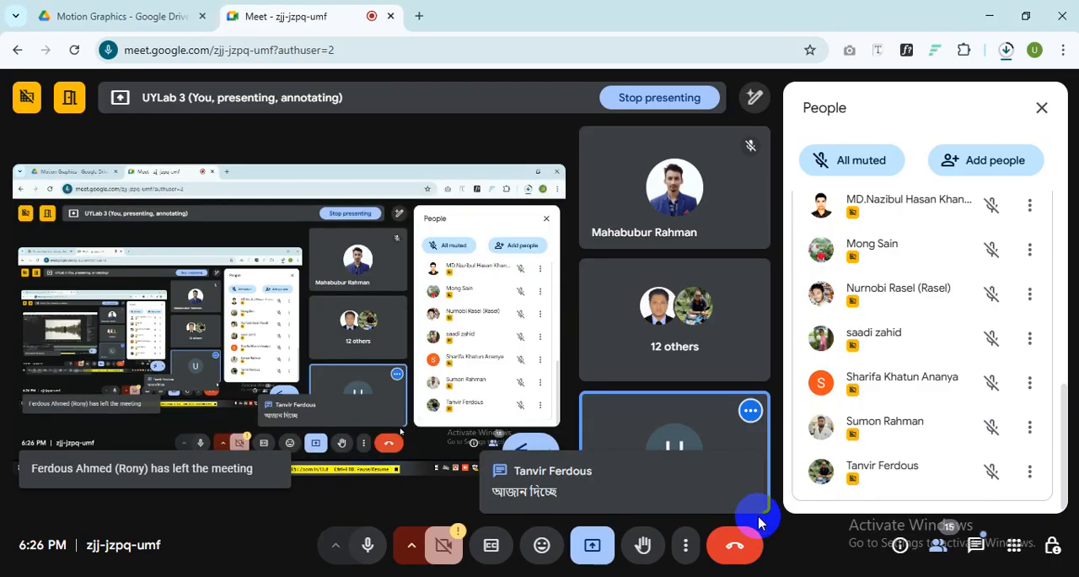
pyautogui.click(974, 543)
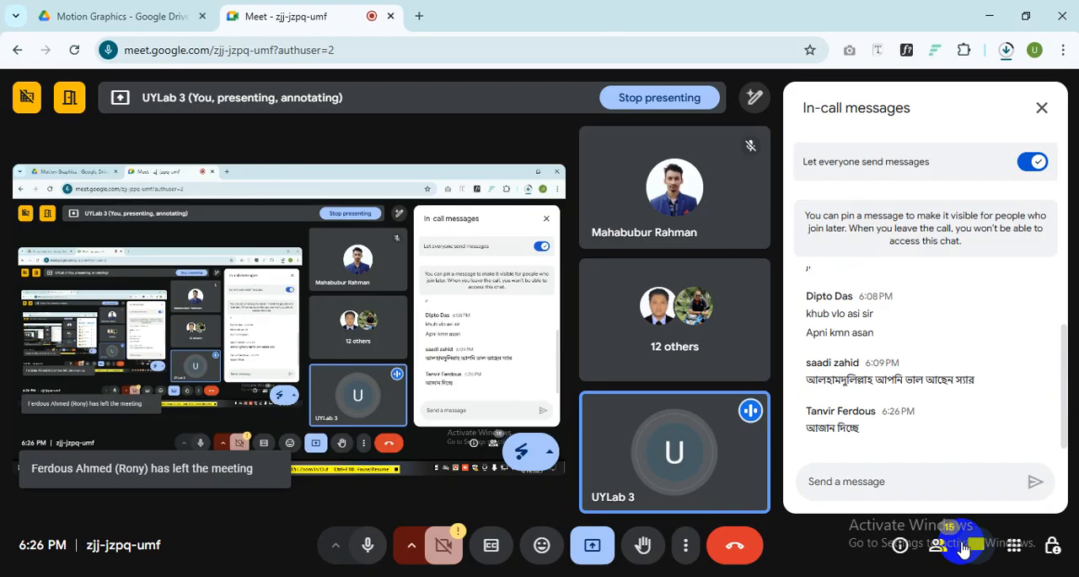
pyautogui.click(942, 546)
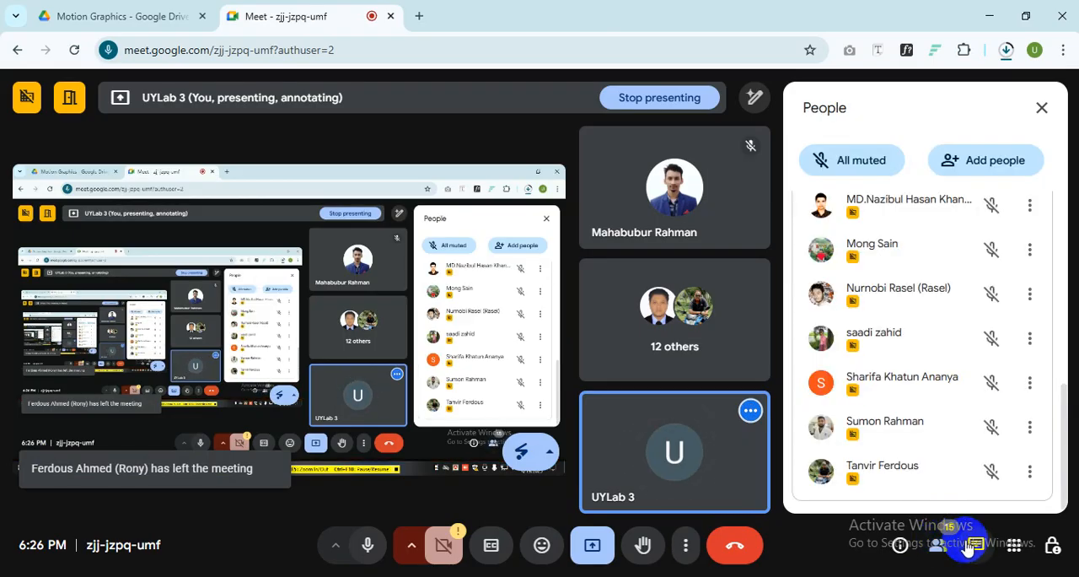
pyautogui.click(972, 544)
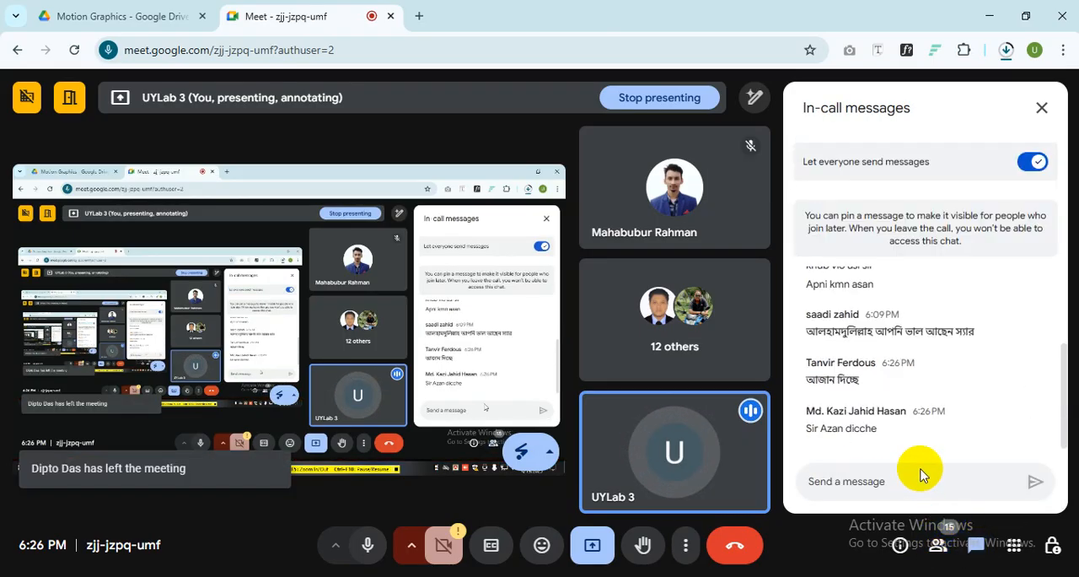
pyautogui.moveTo(886, 428); pyautogui.dragTo(812, 428)
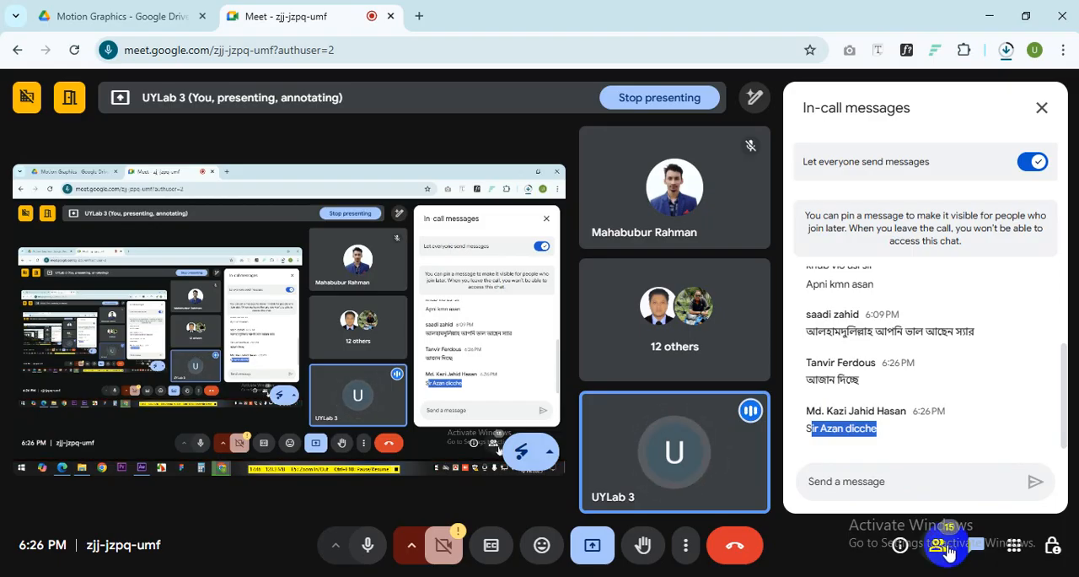
pyautogui.click(814, 492)
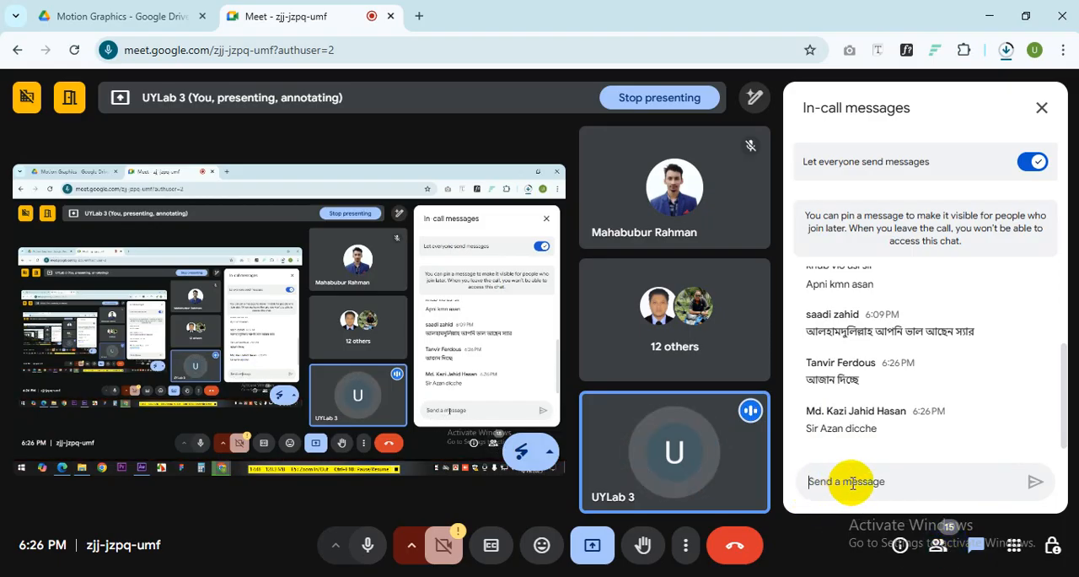
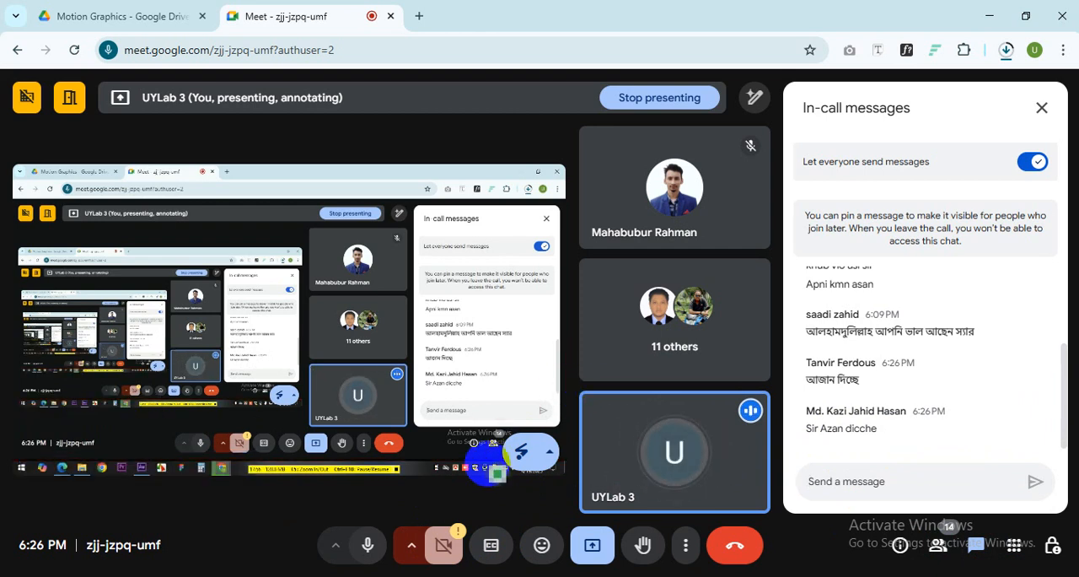
# Step: Mute the microphone and stop presenting the screen in the Google Meet call
pyautogui.click(367, 545)
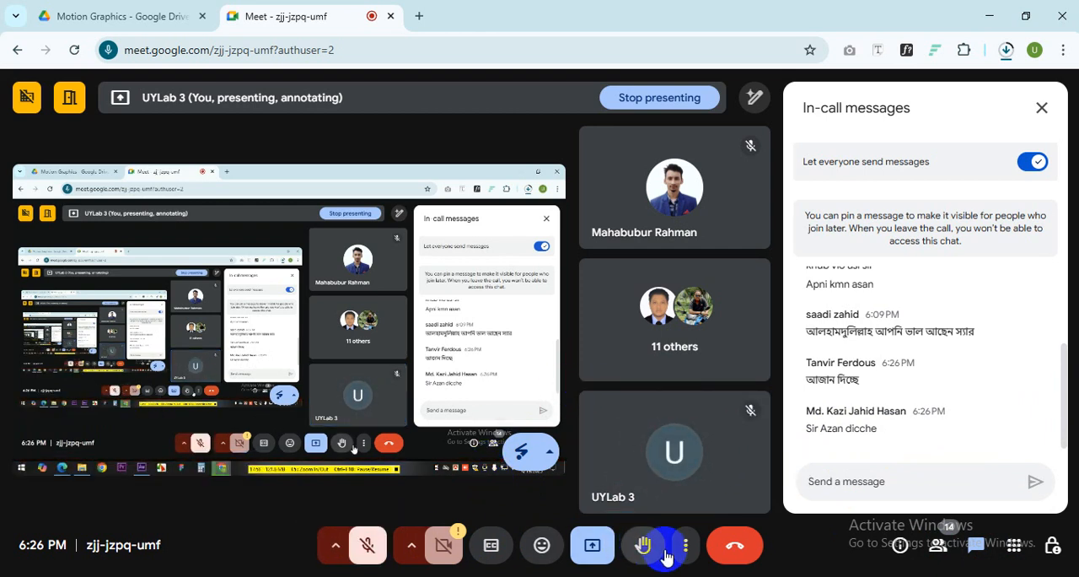
pyautogui.click(600, 553)
pyautogui.click(645, 497)
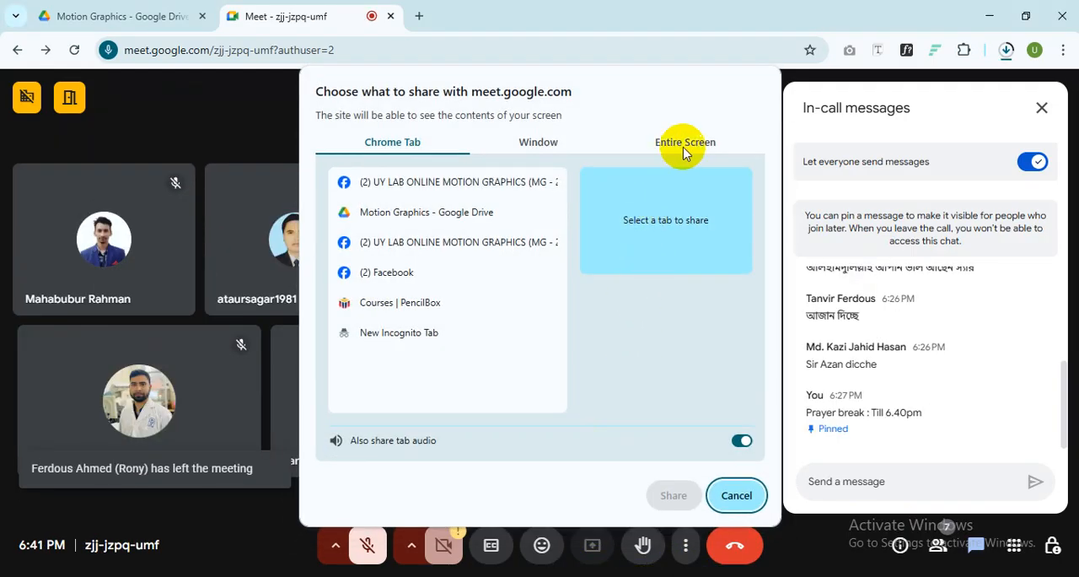
# Step: Share the entire screen with the call again and open the list of participants
pyautogui.click(685, 143)
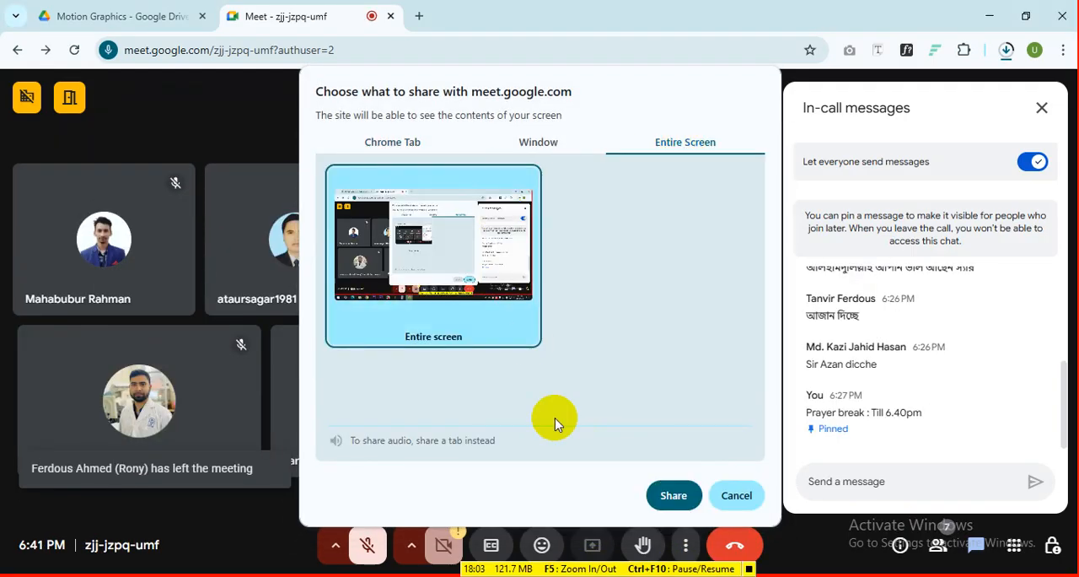
pyautogui.click(674, 496)
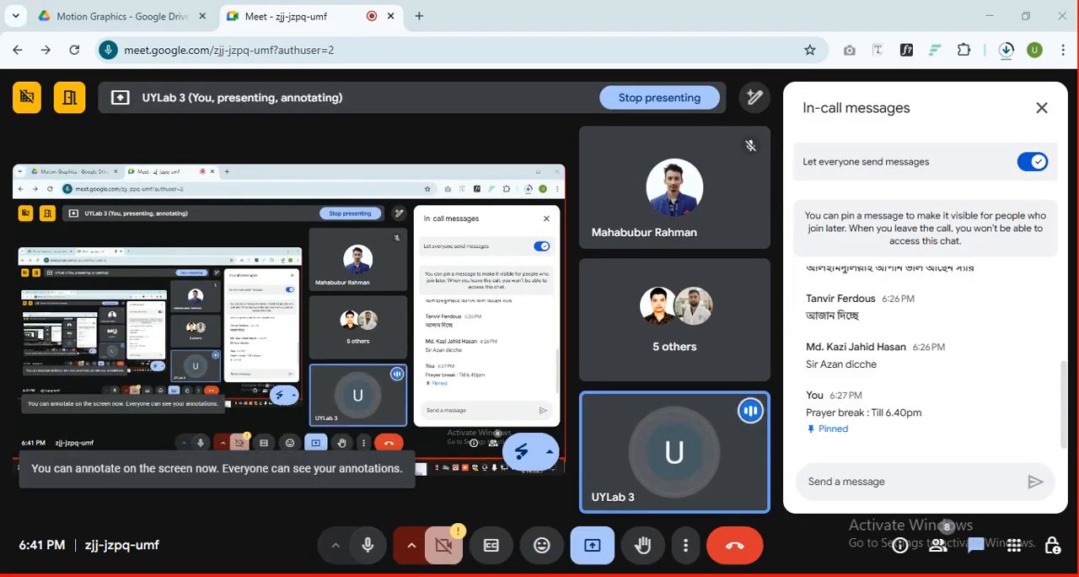
pyautogui.click(938, 547)
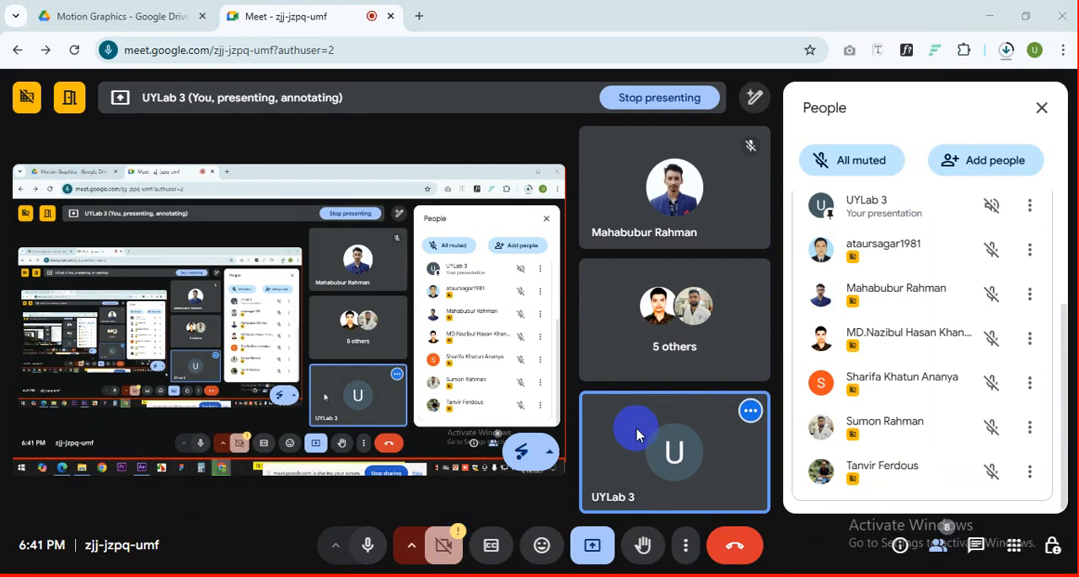
# Step: Switch to After Effects, return the mirrored clip to its beginning, and scrub it to 0:00:01:19
pyautogui.hotkey('alt', 'Tab')
pyautogui.click(740, 267)
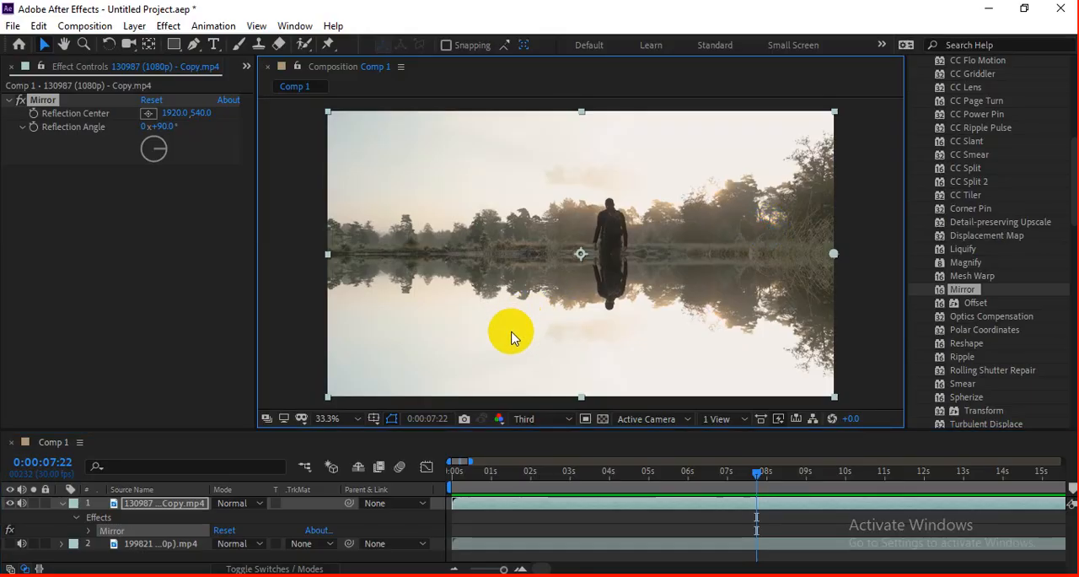
pyautogui.click(863, 272)
pyautogui.moveTo(554, 474); pyautogui.dragTo(423, 494)
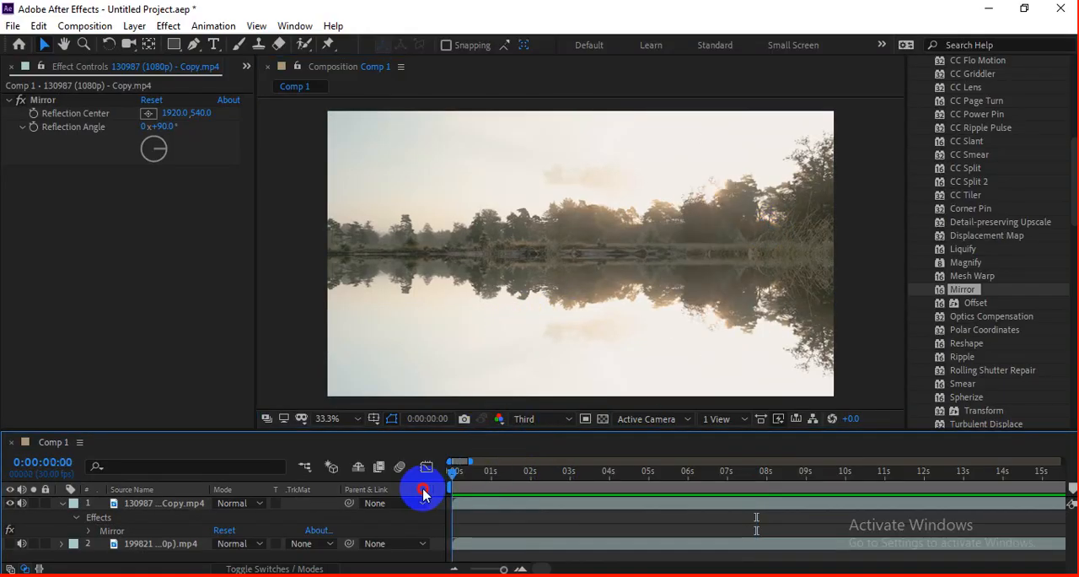
pyautogui.click(510, 479)
pyautogui.moveTo(509, 479)
pyautogui.mouseDown()
pyautogui.moveTo(762, 480)
pyautogui.moveTo(441, 487)
pyautogui.moveTo(737, 488)
pyautogui.moveTo(516, 490)
pyautogui.mouseUp()
# Step: Remove Mirror, apply the Polar Coordinates effect to the clip, and go to 0:00:01:03
pyautogui.click(38, 100)
pyautogui.press('Delete')
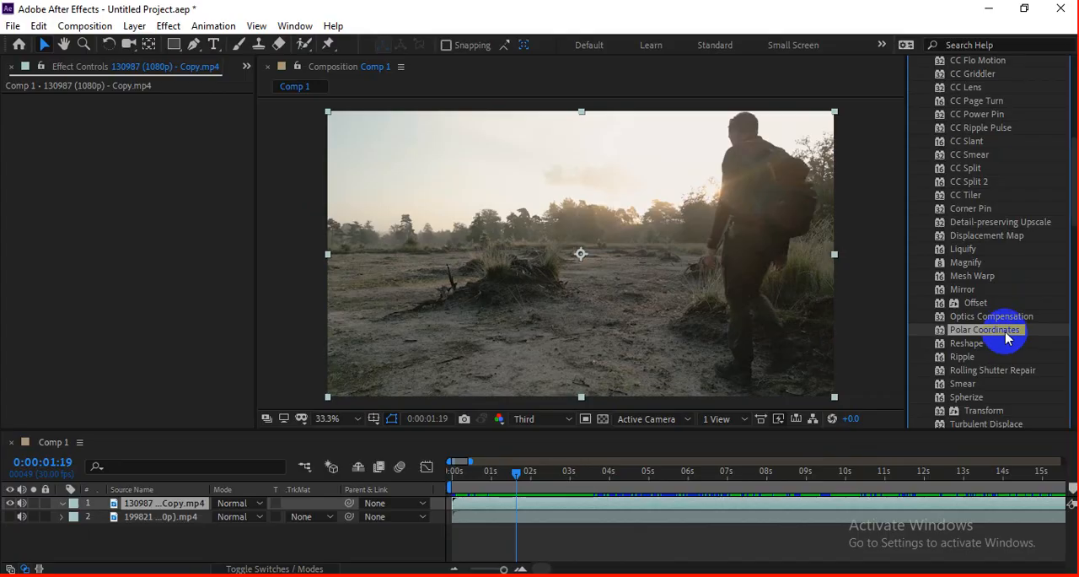
pyautogui.moveTo(973, 331); pyautogui.dragTo(732, 323)
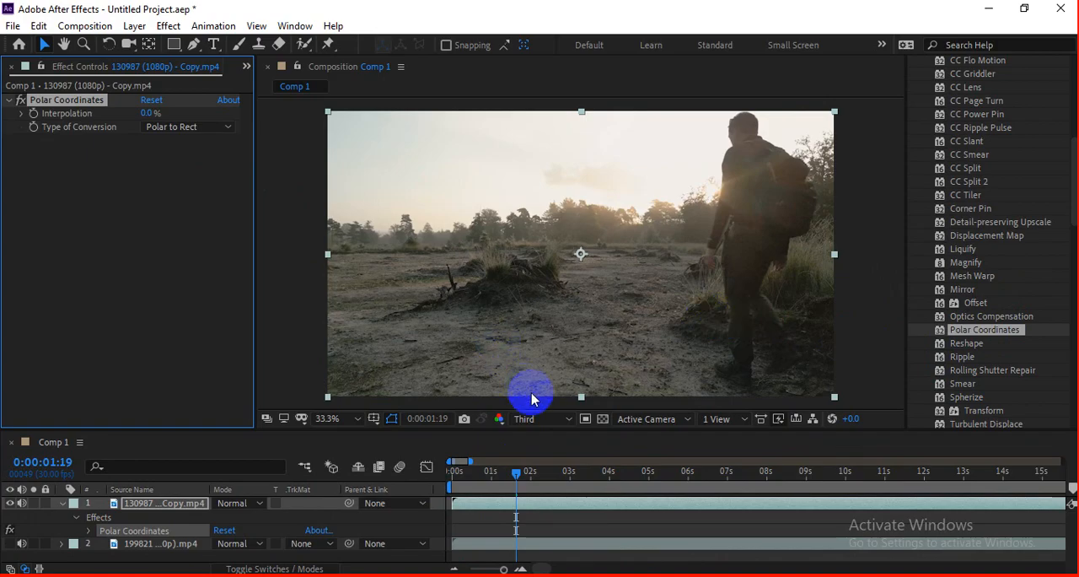
pyautogui.moveTo(513, 484)
pyautogui.mouseDown()
pyautogui.moveTo(424, 485)
pyautogui.moveTo(495, 485)
pyautogui.mouseUp()
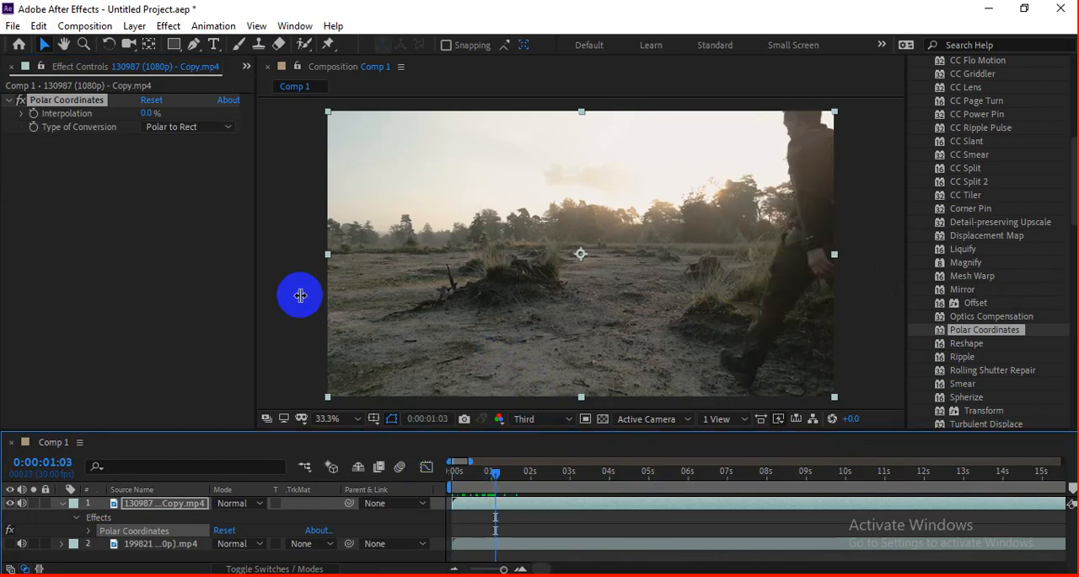
# Step: Switch to the Google Meet call to check the participants, and return to After Effects
pyautogui.hotkey('alt', 'Tab')
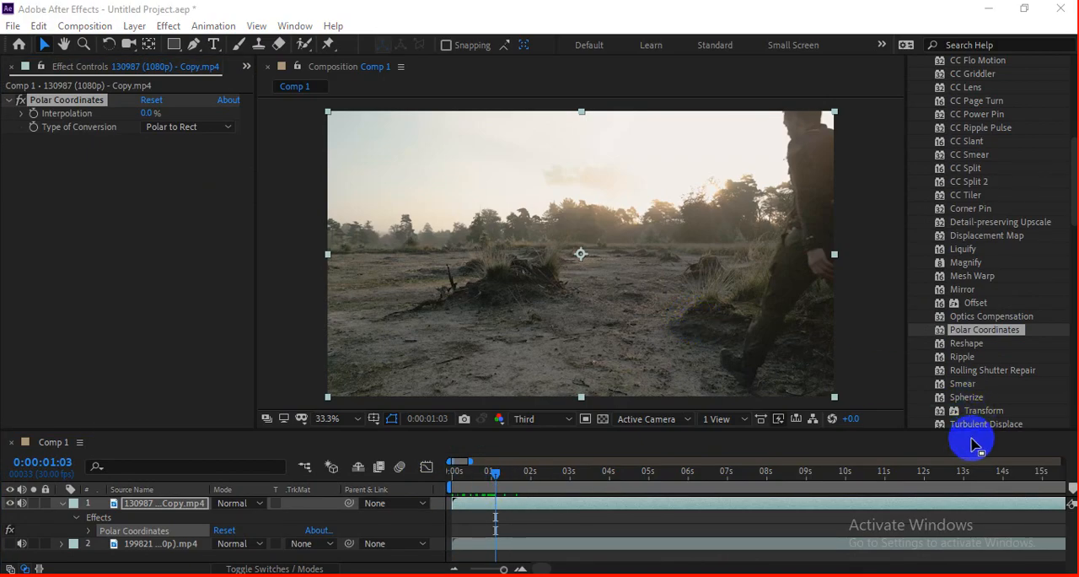
pyautogui.hotkey('alt', 'Tab')
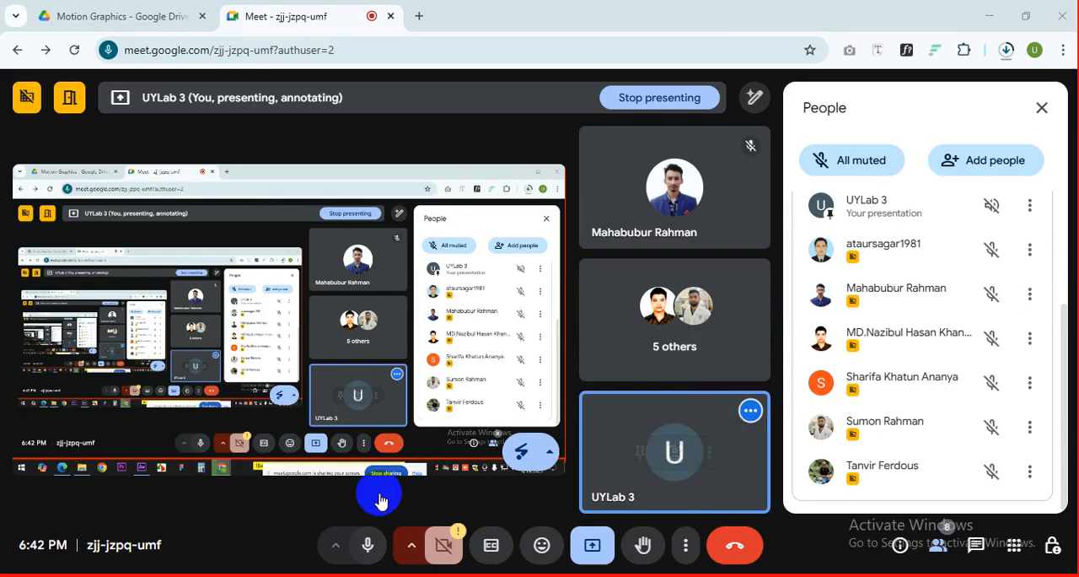
pyautogui.click(252, 576)
# Step: Go to 0:00:02:03 and set the Polar Coordinates Interpolation to 27% using the Polar to Rect conversion
pyautogui.moveTo(495, 476)
pyautogui.mouseDown()
pyautogui.moveTo(469, 475)
pyautogui.moveTo(535, 481)
pyautogui.mouseUp()
pyautogui.click(263, 194)
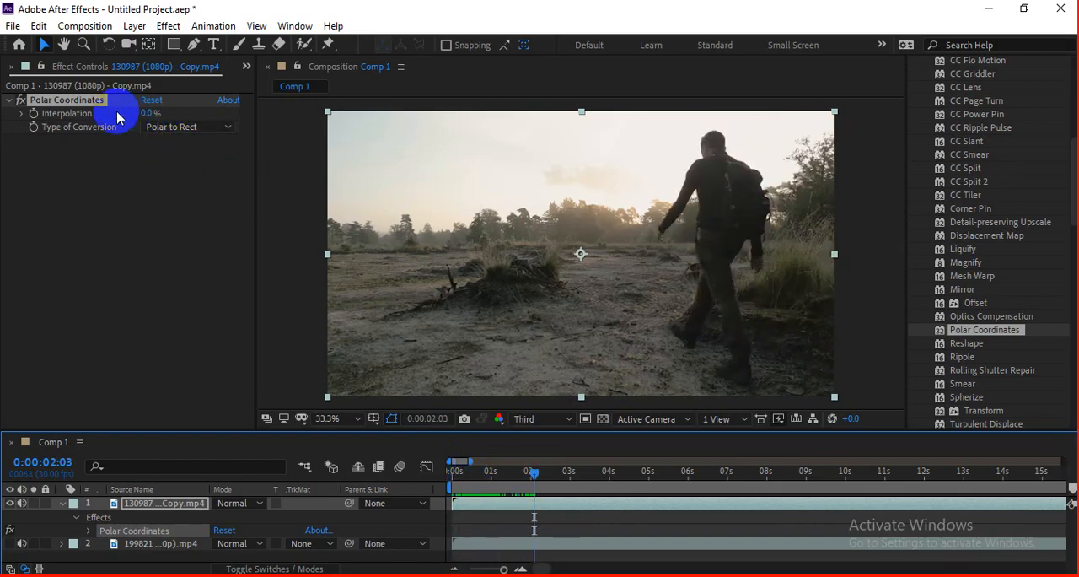
pyautogui.moveTo(144, 113); pyautogui.dragTo(173, 124)
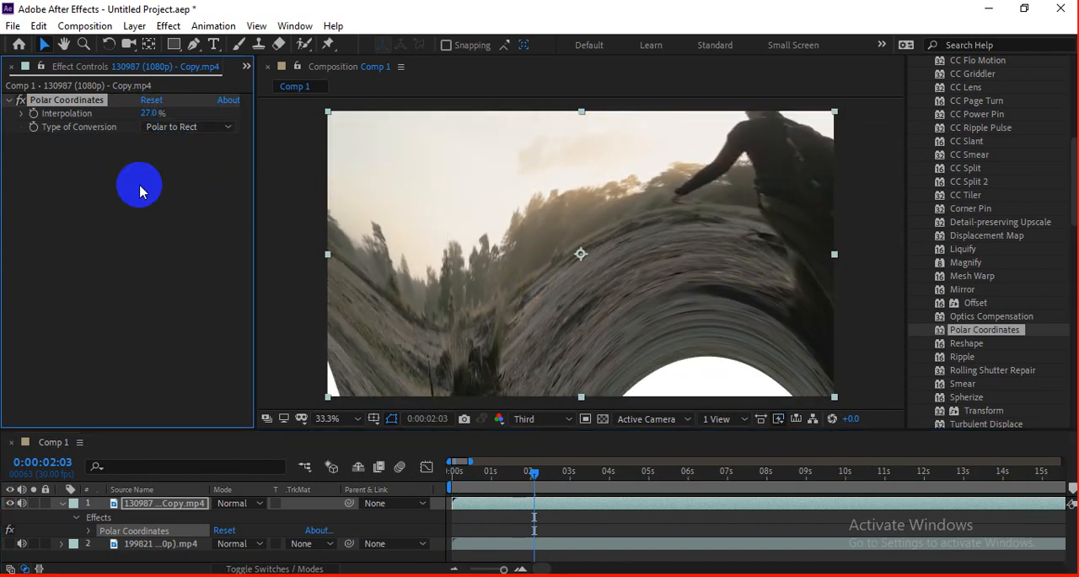
# Step: Change Polar Coordinates' Type of Conversion to Rect to Polar and set Interpolation to 100%
pyautogui.click(165, 131)
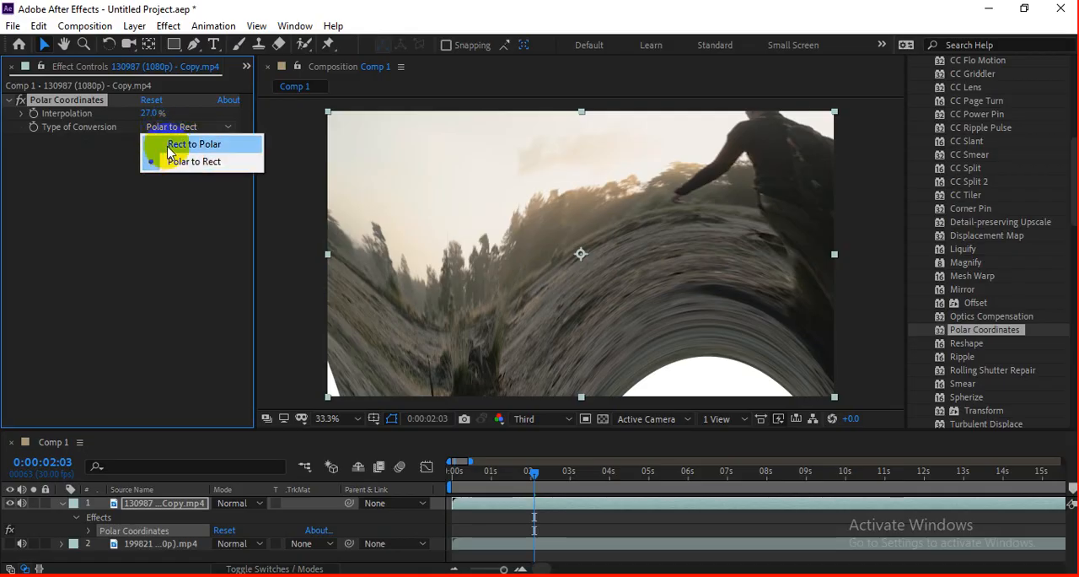
pyautogui.click(109, 150)
pyautogui.click(175, 127)
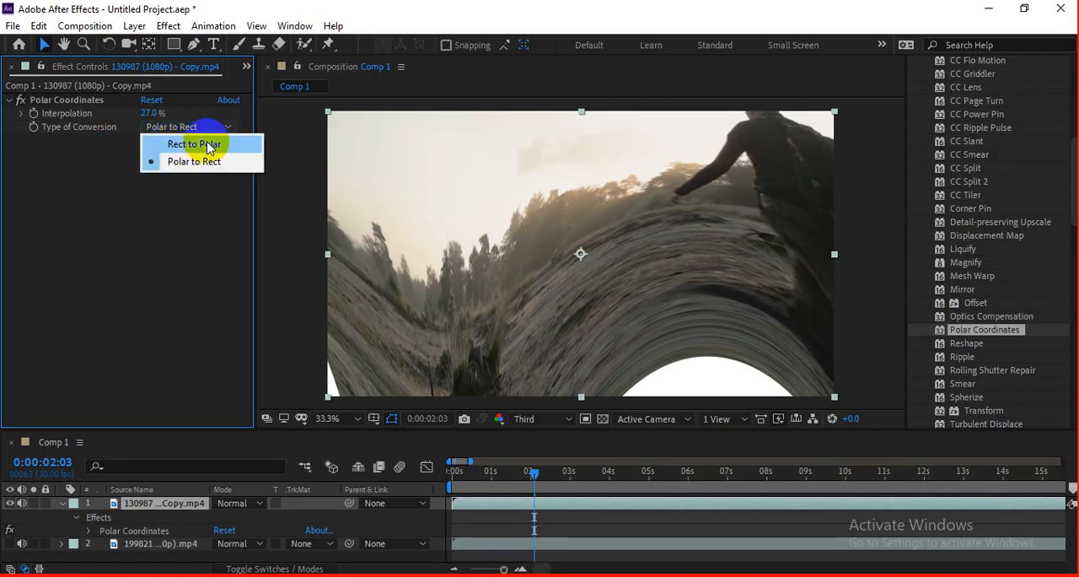
pyautogui.click(206, 145)
pyautogui.moveTo(146, 118); pyautogui.dragTo(179, 108)
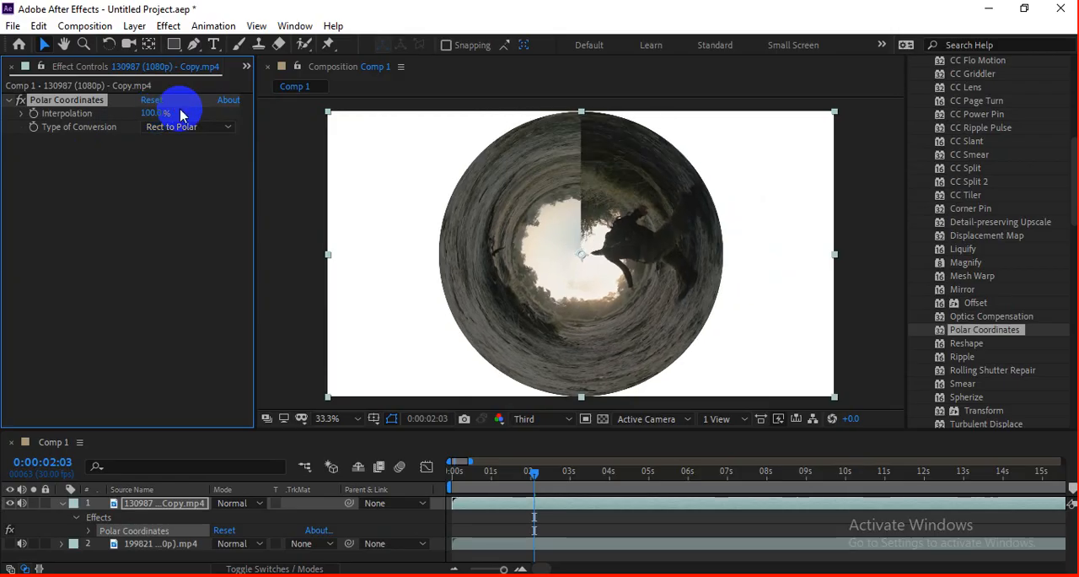
# Step: Preview the Polar Coordinates result, restarting playback from the beginning of the clip
pyautogui.press('space')
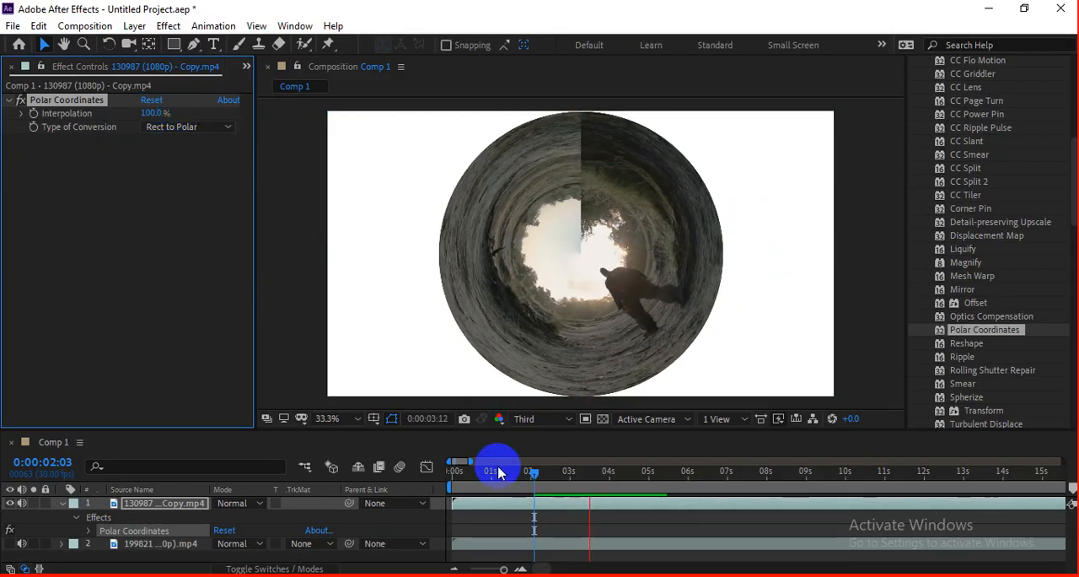
pyautogui.moveTo(498, 472); pyautogui.dragTo(453, 477)
pyautogui.press('space')
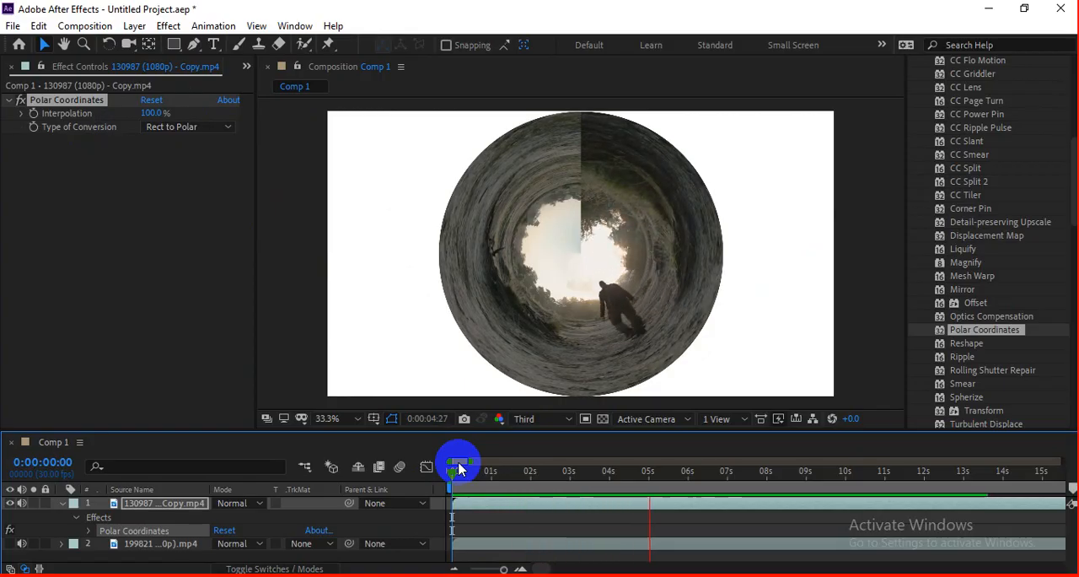
pyautogui.click(486, 509)
# Step: Scrub the circular clip to 0:00:10:03, examine the walking man up close during playback, and go to 0:00:10:29
pyautogui.moveTo(451, 475); pyautogui.dragTo(1001, 481)
pyautogui.moveTo(818, 482); pyautogui.dragTo(849, 483)
pyautogui.scroll(2, 624, 317)
pyautogui.moveTo(646, 328); pyautogui.dragTo(619, 210)
pyautogui.press('space')
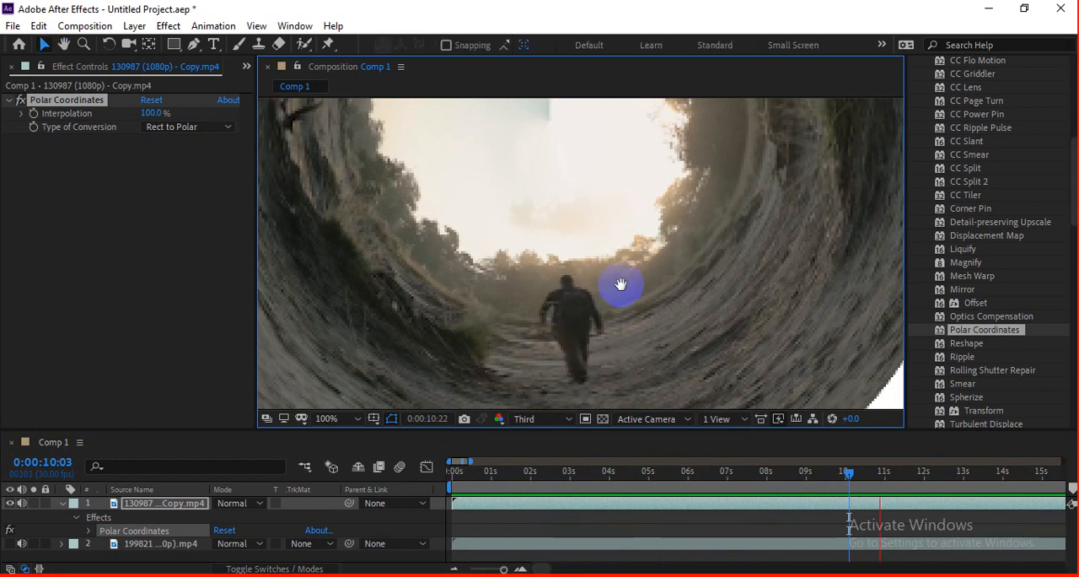
pyautogui.click(520, 479)
pyautogui.moveTo(520, 479); pyautogui.dragTo(883, 472)
pyautogui.scroll(-2, 593, 362)
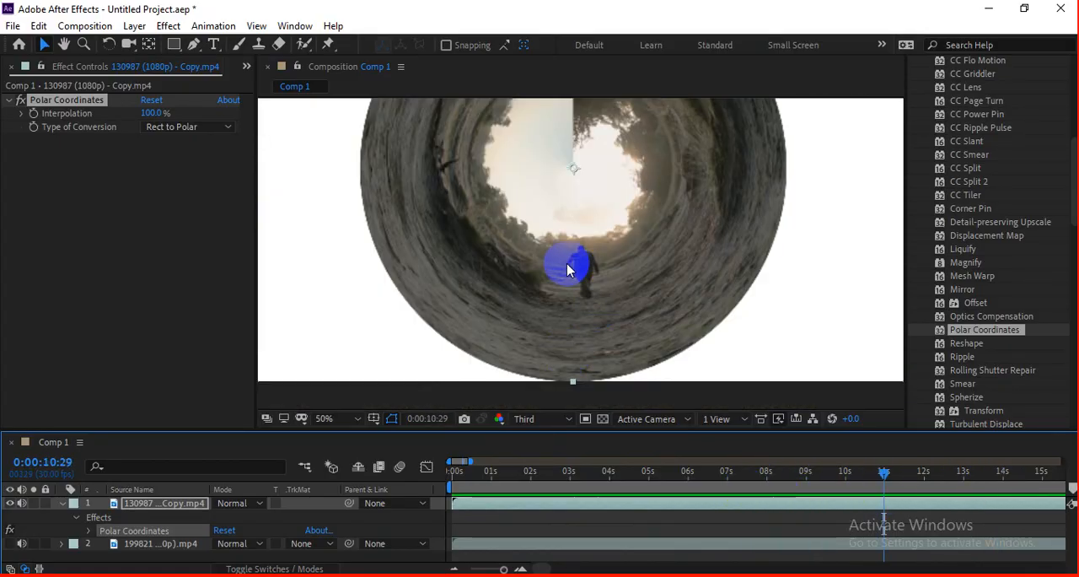
pyautogui.scroll(-2, 567, 268)
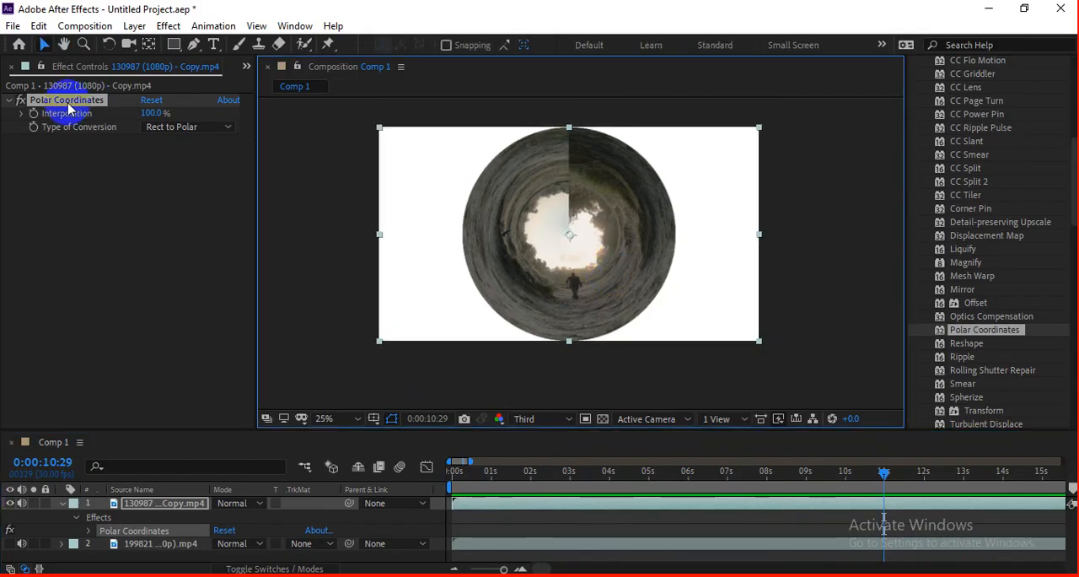
# Step: Remove Polar Coordinates from the clip and apply the Twirl effect instead
pyautogui.press('Delete')
pyautogui.click(619, 241)
pyautogui.scroll(-1, 976, 312)
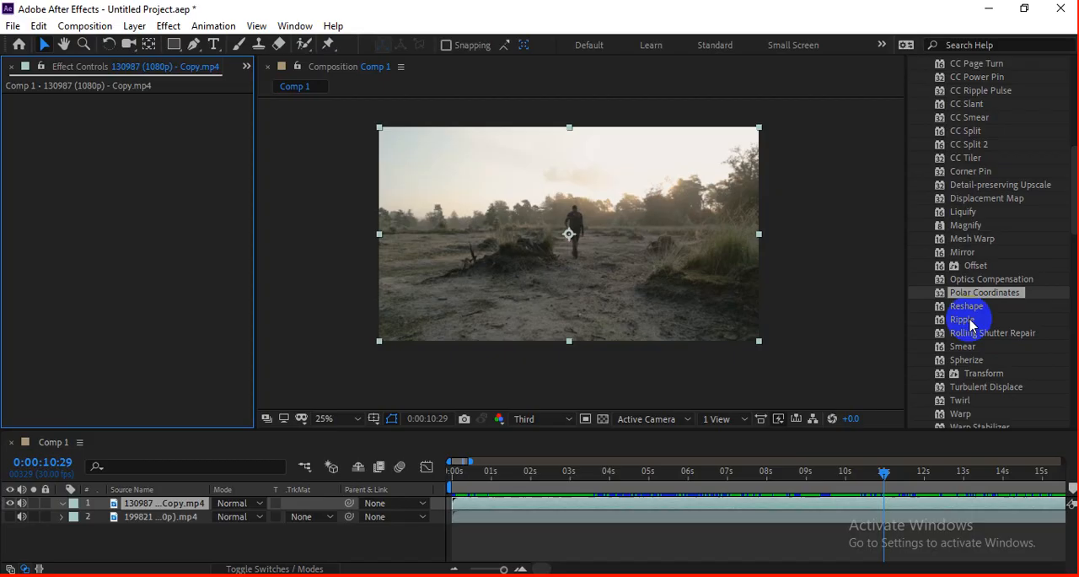
pyautogui.click(976, 346)
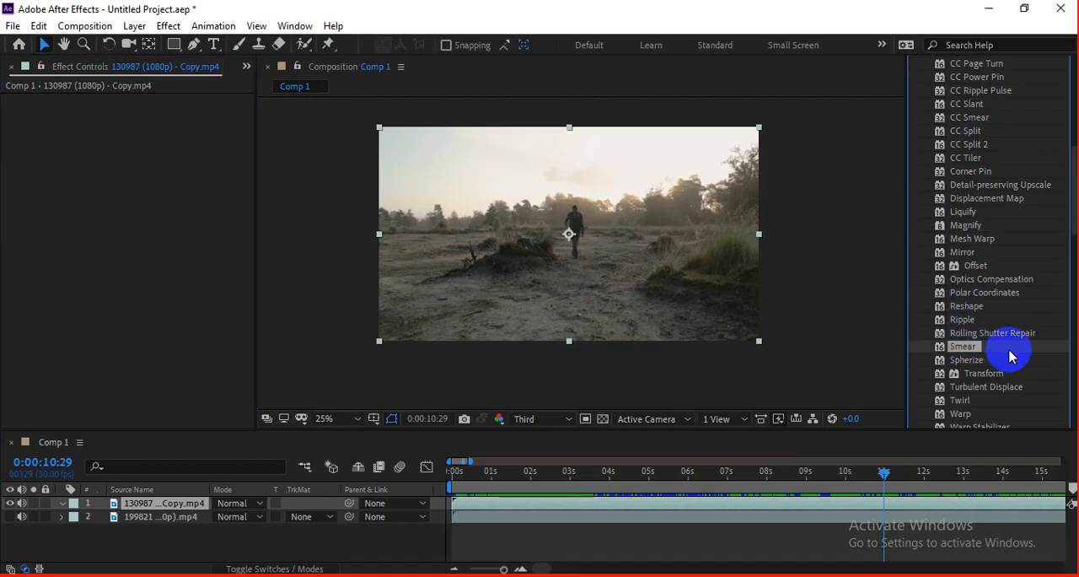
pyautogui.scroll(-1, 1020, 355)
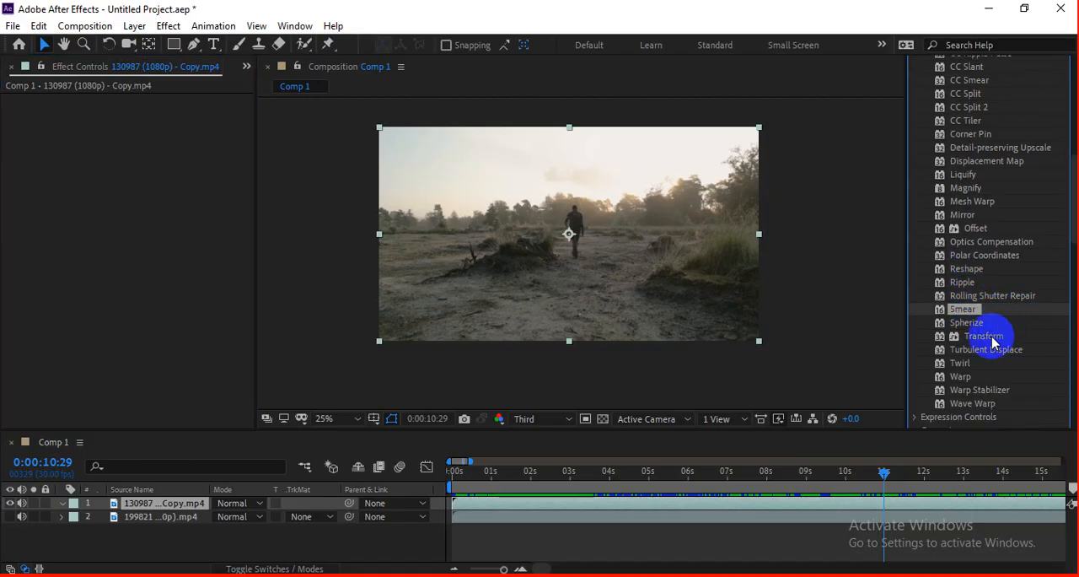
pyautogui.click(991, 365)
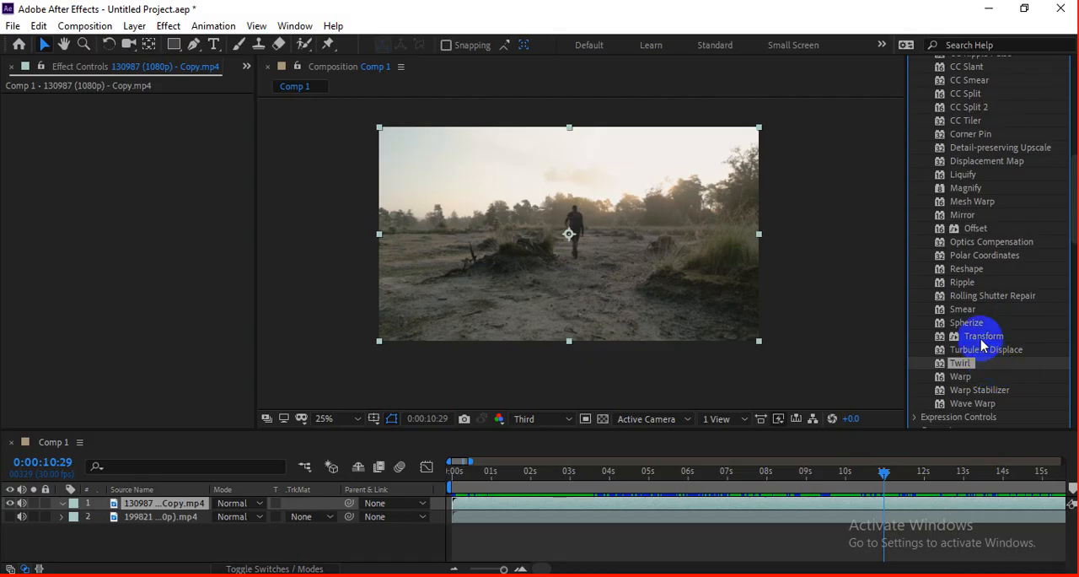
pyautogui.scroll(-1, 988, 386)
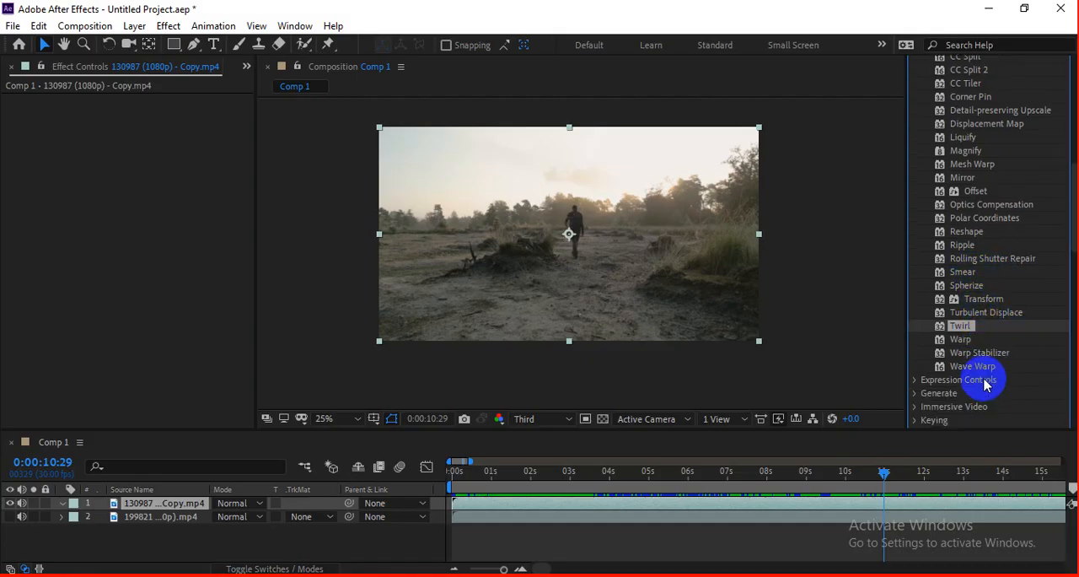
pyautogui.moveTo(966, 338); pyautogui.dragTo(565, 279)
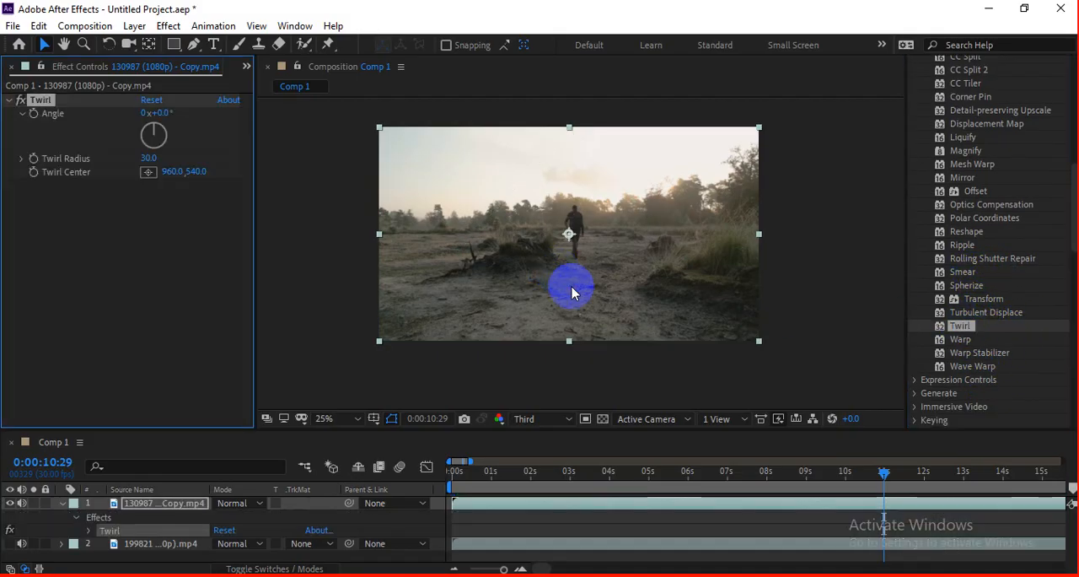
# Step: Try a Twirl Angle of -51° on the clip and undo the change
pyautogui.scroll(2, 550, 204)
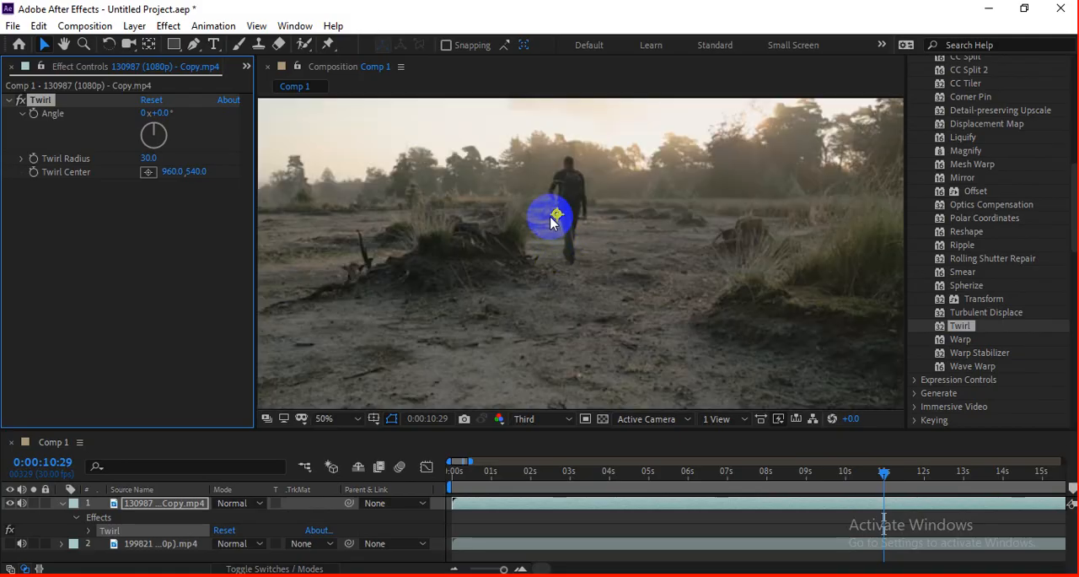
pyautogui.click(143, 102)
pyautogui.moveTo(160, 115); pyautogui.dragTo(126, 116)
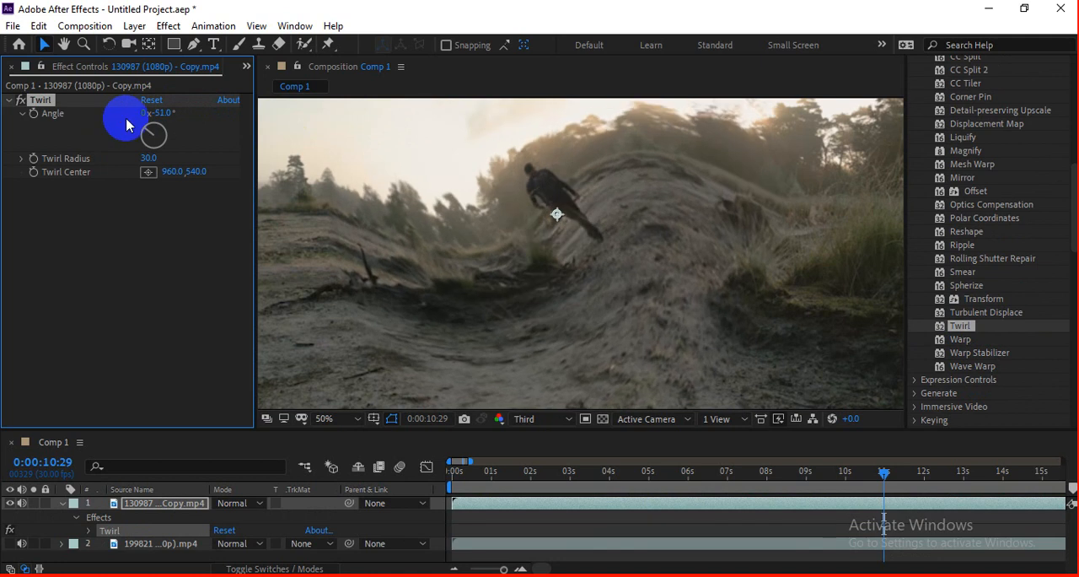
pyautogui.hotkey('ctrl', 'z')
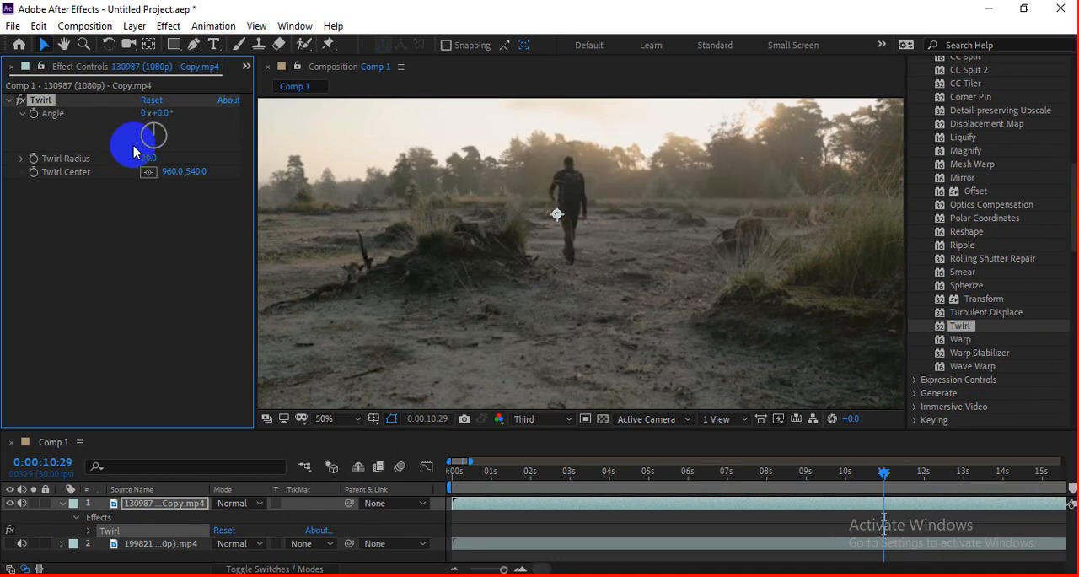
# Step: Set the Twirl Angle to 54° and scrub through the clip, stopping at 0:00:07:27
pyautogui.moveTo(160, 113); pyautogui.dragTo(194, 106)
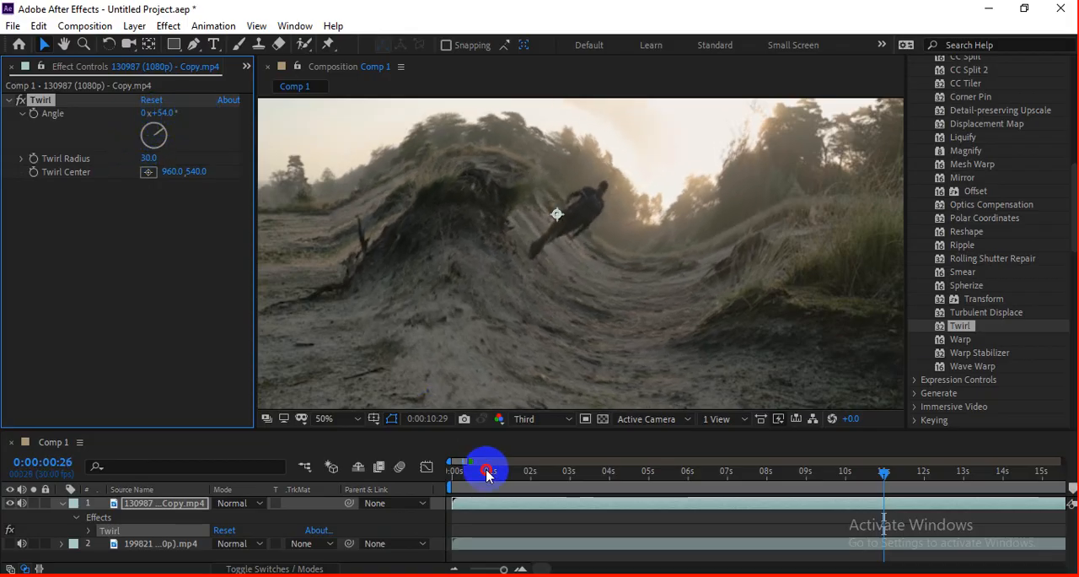
pyautogui.moveTo(487, 475); pyautogui.dragTo(459, 475)
pyautogui.moveTo(537, 490); pyautogui.dragTo(852, 474)
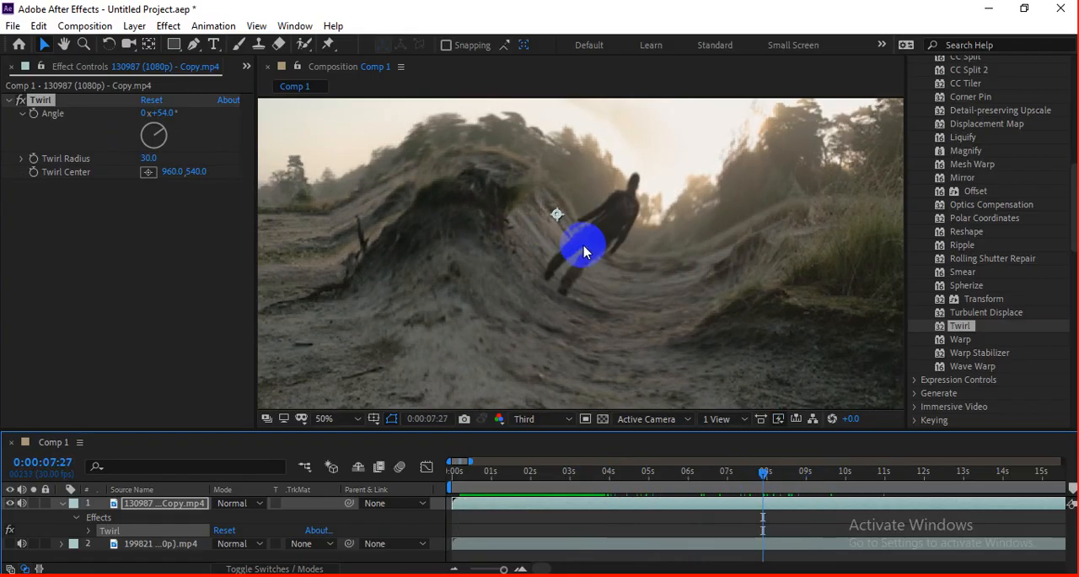
# Step: Reduce the Twirl Angle and move the Twirl Center to the clip's left edge at 16, 488
pyautogui.scroll(-2, 585, 250)
pyautogui.moveTo(569, 244); pyautogui.dragTo(532, 237)
pyautogui.moveTo(161, 111); pyautogui.dragTo(134, 116)
pyautogui.moveTo(549, 234); pyautogui.dragTo(381, 230)
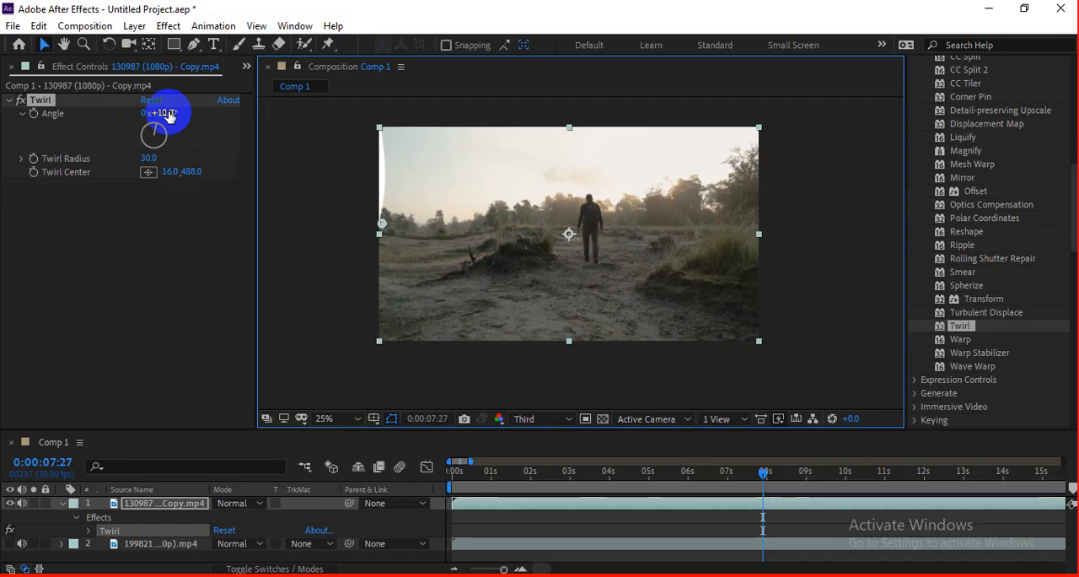
# Step: Keyframe the Twirl Angle near the clip's start, and at 0:00:07:01 move the Twirl Center beyond the right edge to 2520, 364
pyautogui.moveTo(764, 473); pyautogui.dragTo(459, 494)
pyautogui.click(34, 113)
pyautogui.moveTo(538, 473); pyautogui.dragTo(727, 477)
pyautogui.moveTo(381, 225); pyautogui.dragTo(875, 203)
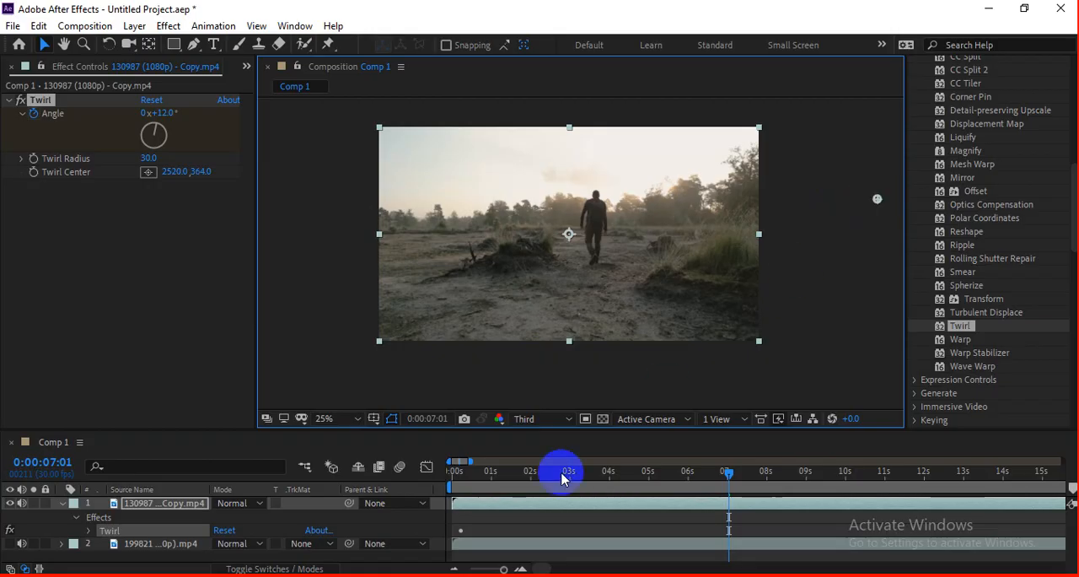
# Step: Play back the clip to check the Twirl animation, and return to 0:00:00:00
pyautogui.press('space')
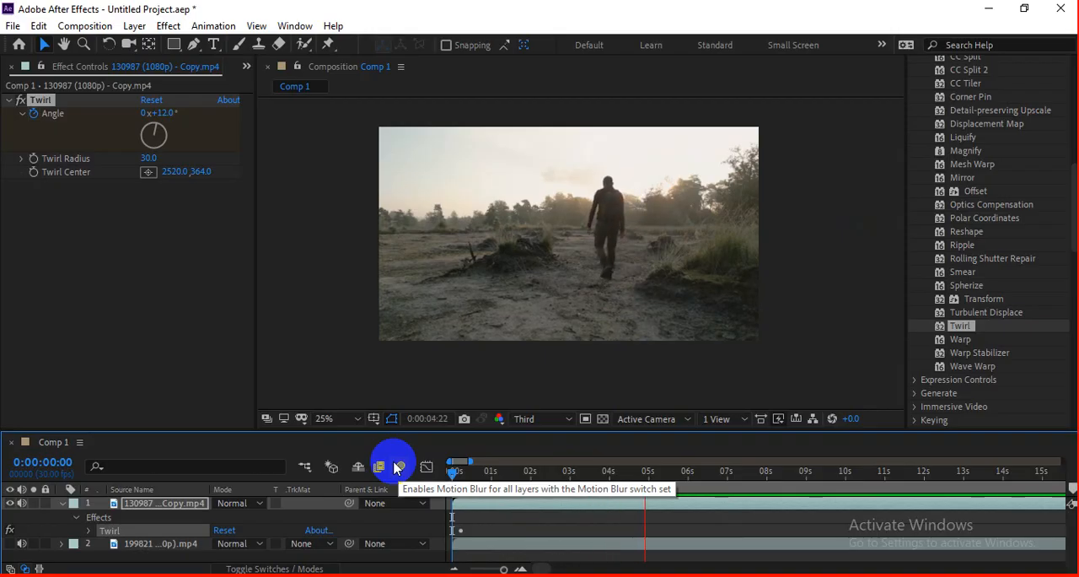
pyautogui.press('space')
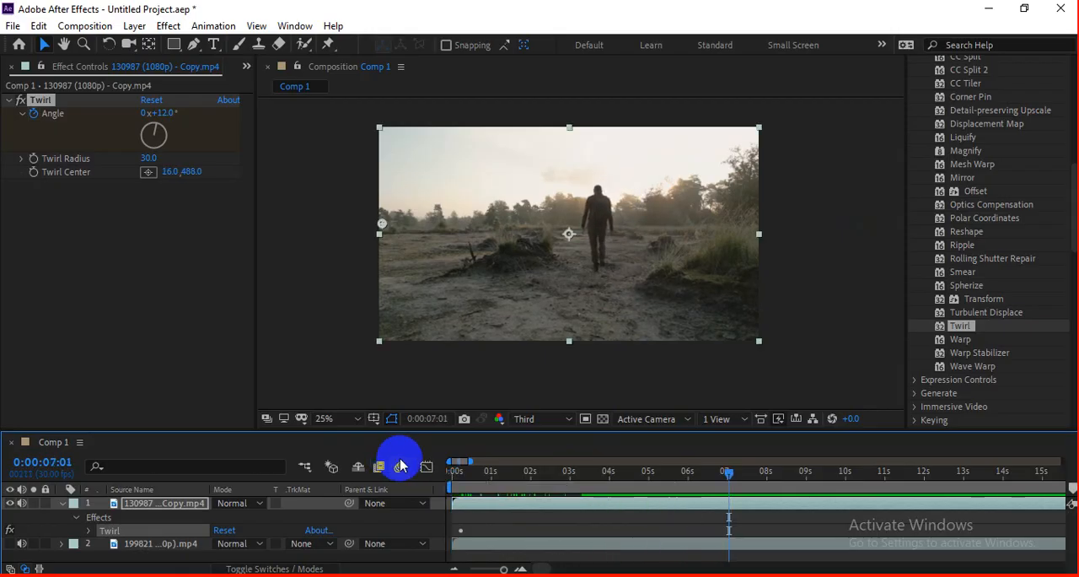
pyautogui.click(462, 477)
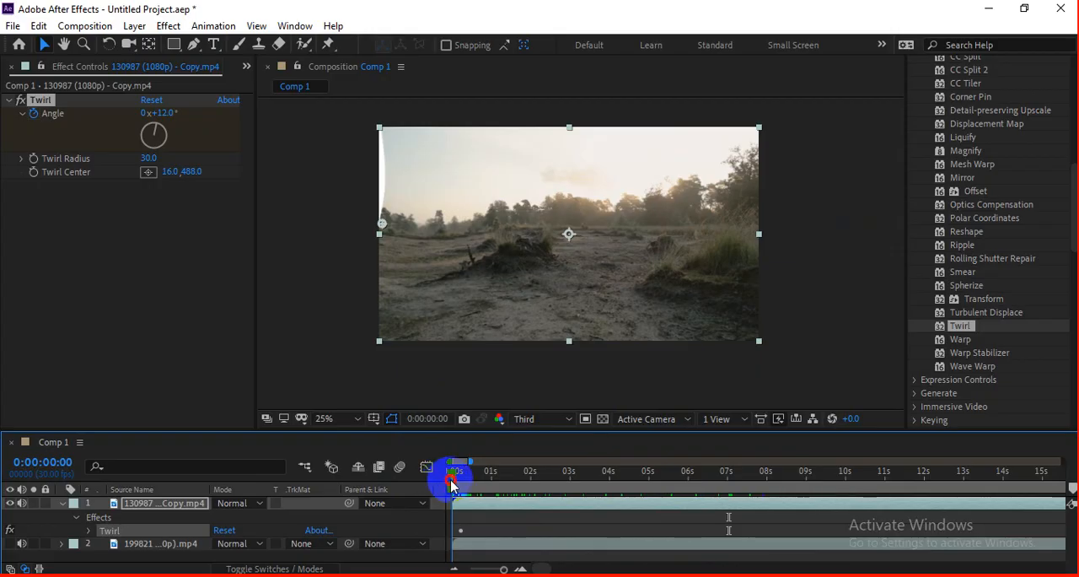
# Step: Keyframe the Twirl Center at -520, 508 at the clip's start and at 2456, 472 at 0:00:05:29
pyautogui.moveTo(381, 224); pyautogui.dragTo(285, 232)
pyautogui.click(34, 172)
pyautogui.moveTo(452, 470); pyautogui.dragTo(682, 473)
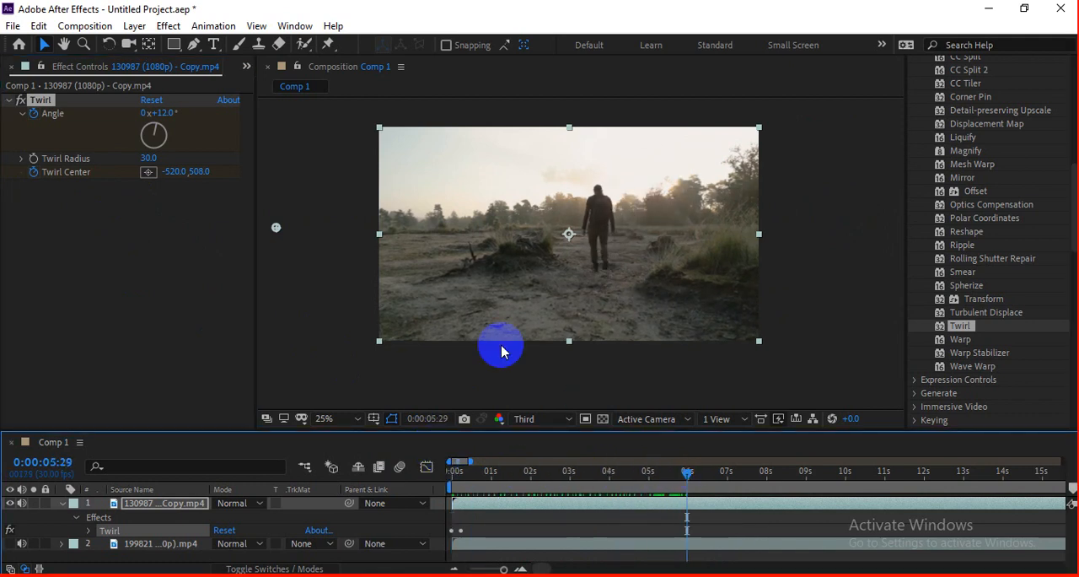
pyautogui.moveTo(277, 226); pyautogui.dragTo(864, 221)
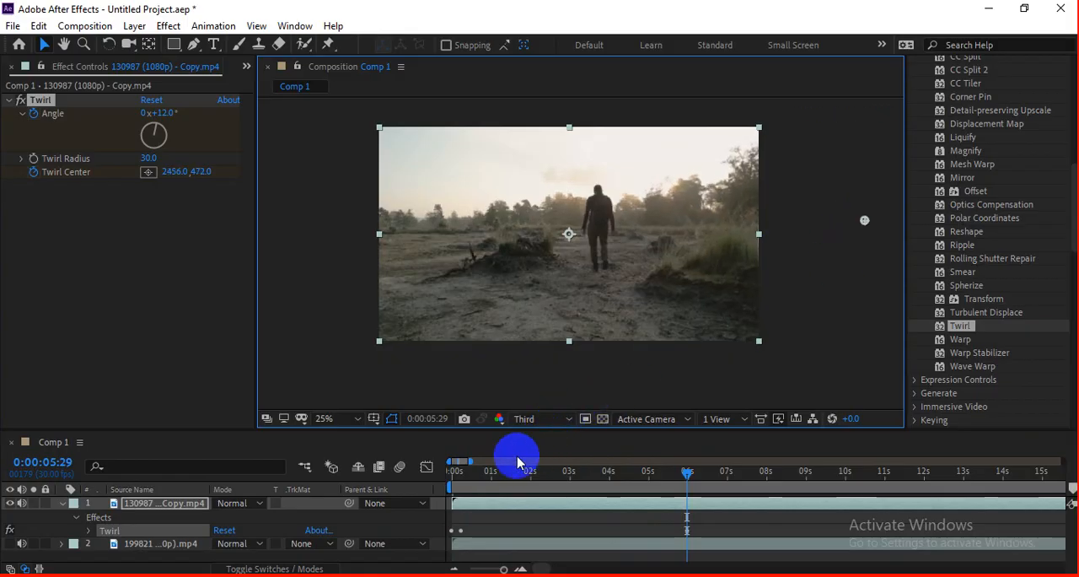
# Step: Preview the Twirl Center animation from the clip's start
pyautogui.moveTo(518, 462); pyautogui.dragTo(404, 491)
pyautogui.press('space')
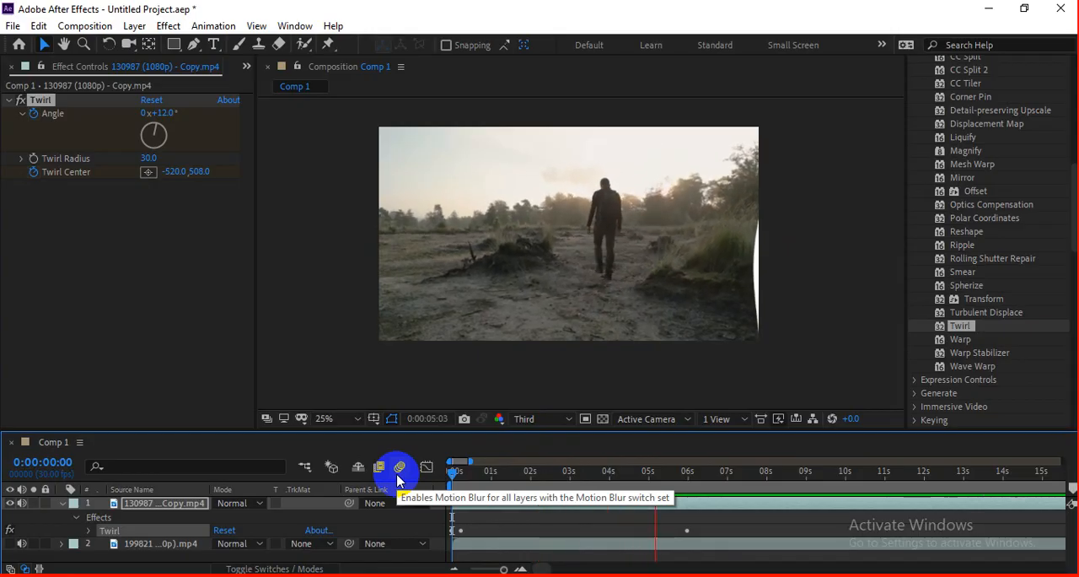
pyautogui.press('space')
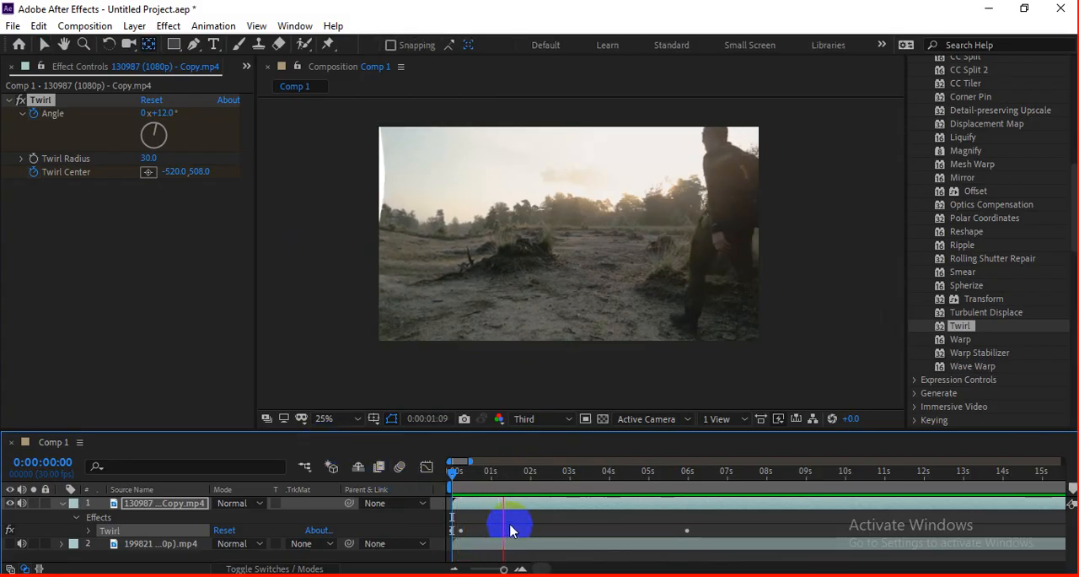
# Step: Reveal the clip's keyframes, move the second Twirl Center keyframe to just after 3 seconds, and preview from the start
pyautogui.press('u')
pyautogui.press('space')
pyautogui.moveTo(688, 544); pyautogui.dragTo(583, 544)
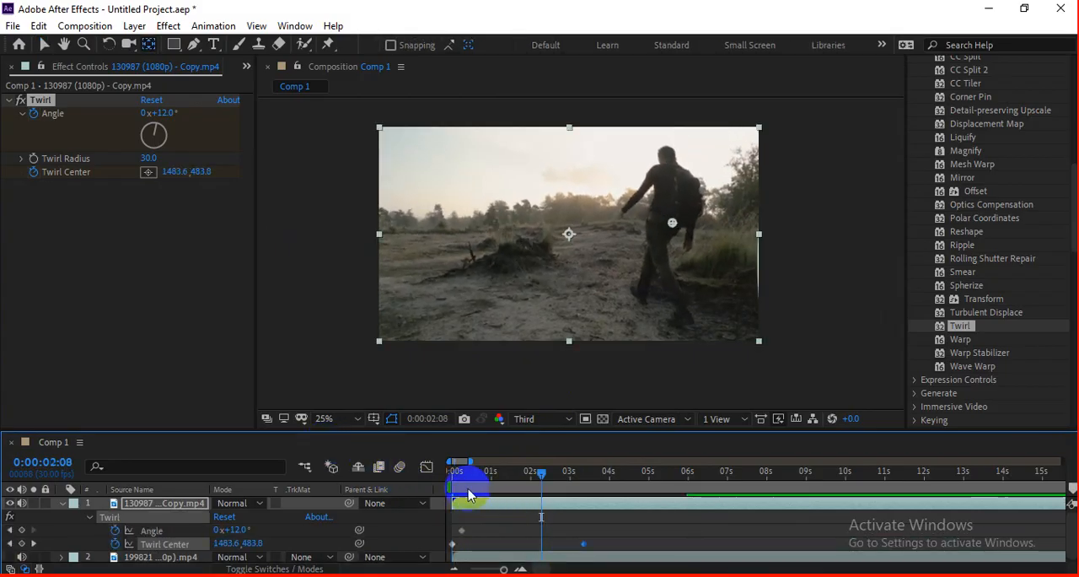
pyautogui.moveTo(473, 474); pyautogui.dragTo(422, 476)
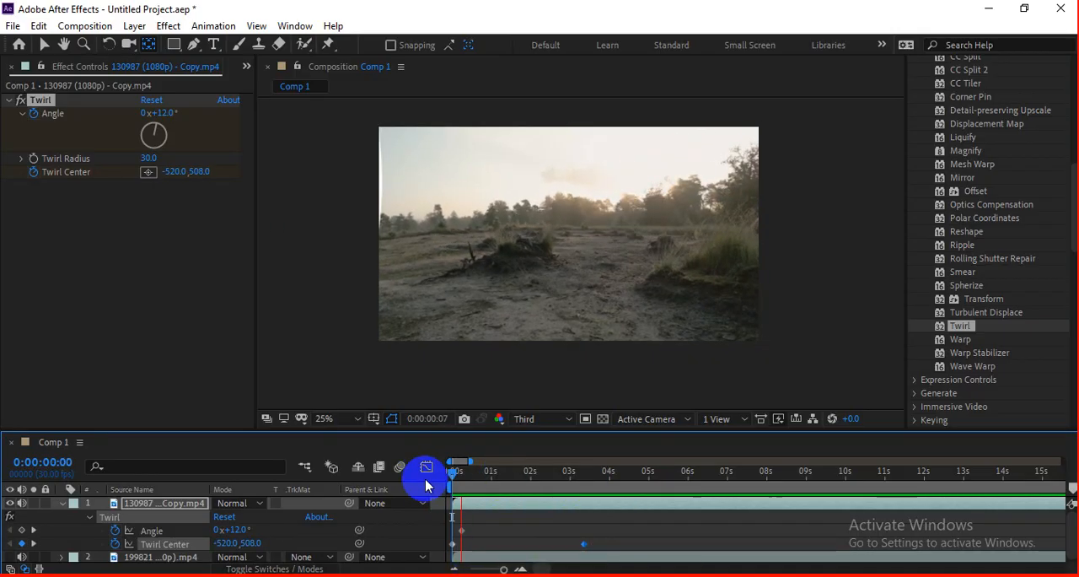
# Step: Move the Twirl Angle keyframe to the clip's start and play the animation
pyautogui.click(453, 531)
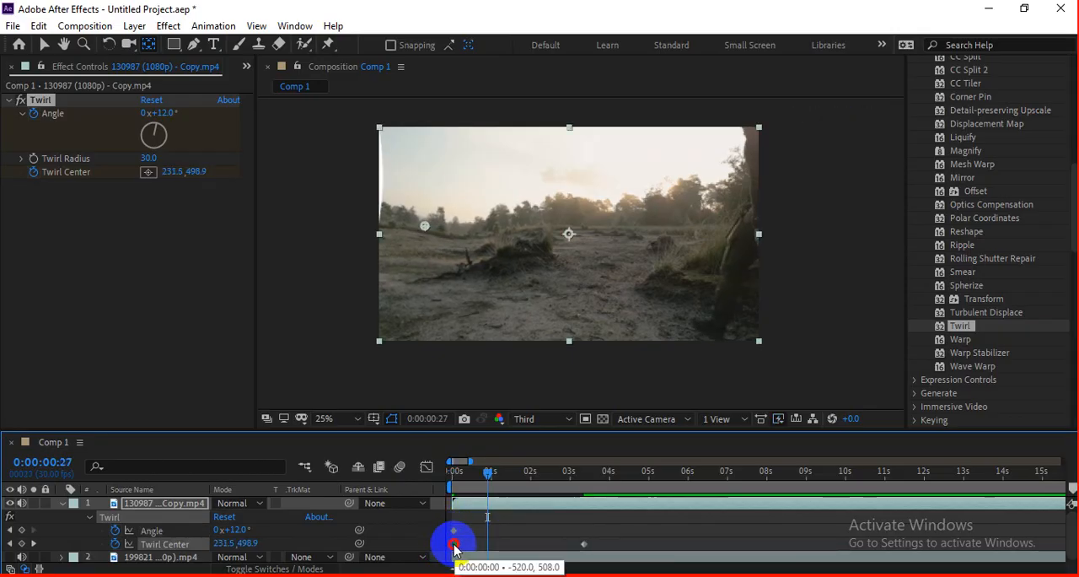
pyautogui.click(462, 471)
pyautogui.press('space')
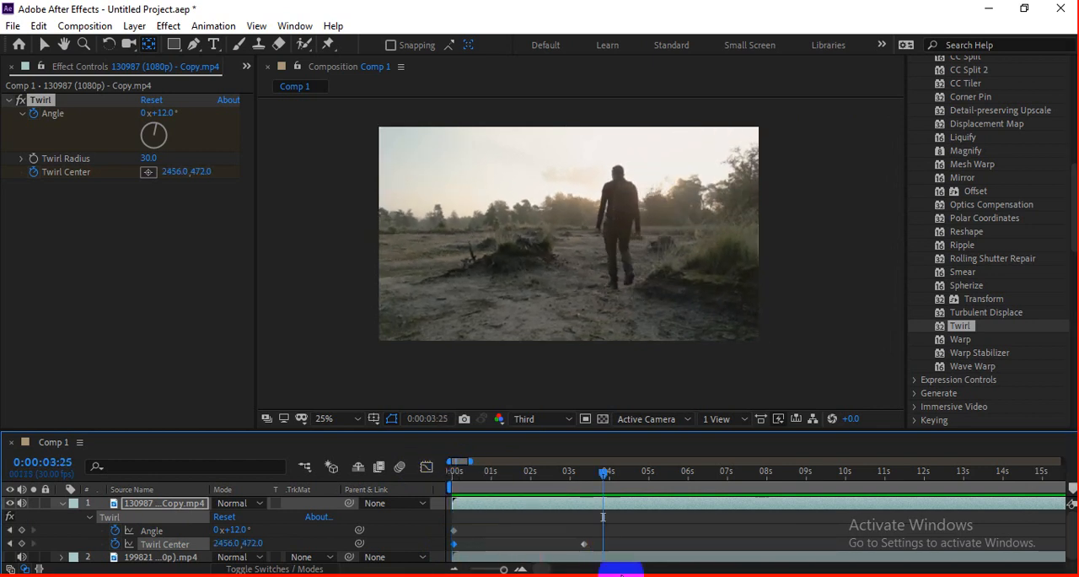
# Step: Move the second Twirl Center keyframe to about 4 seconds and replay the animation from the start
pyautogui.click(584, 544)
pyautogui.moveTo(602, 545); pyautogui.dragTo(607, 545)
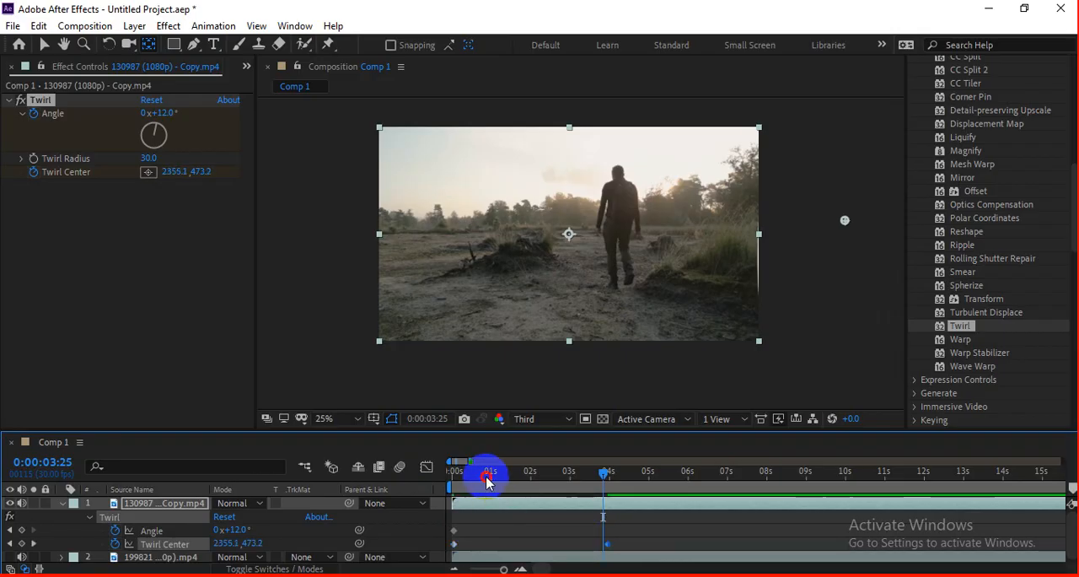
pyautogui.moveTo(486, 479); pyautogui.dragTo(453, 479)
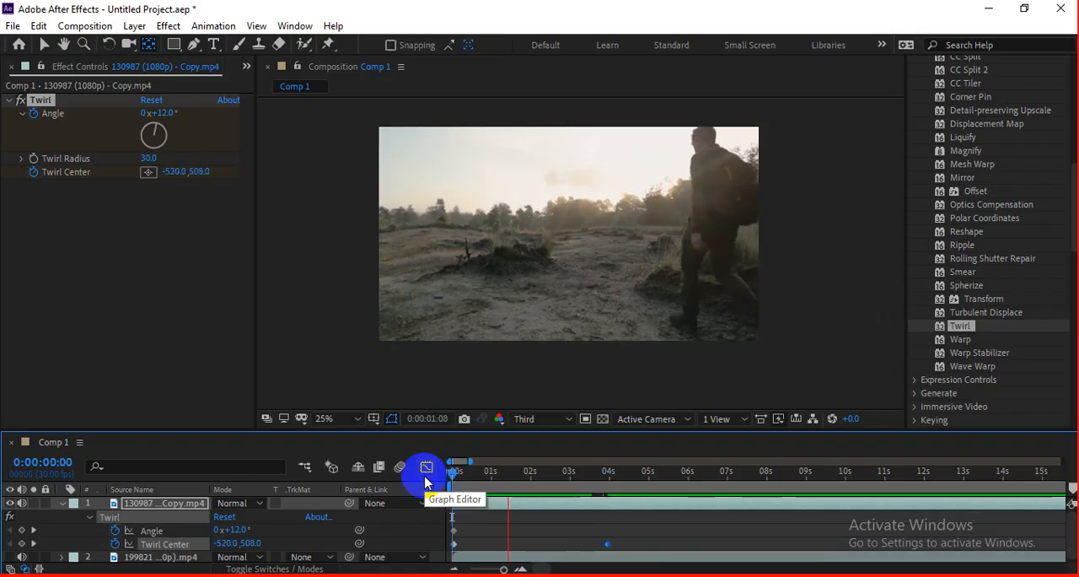
pyautogui.moveTo(506, 479); pyautogui.dragTo(450, 478)
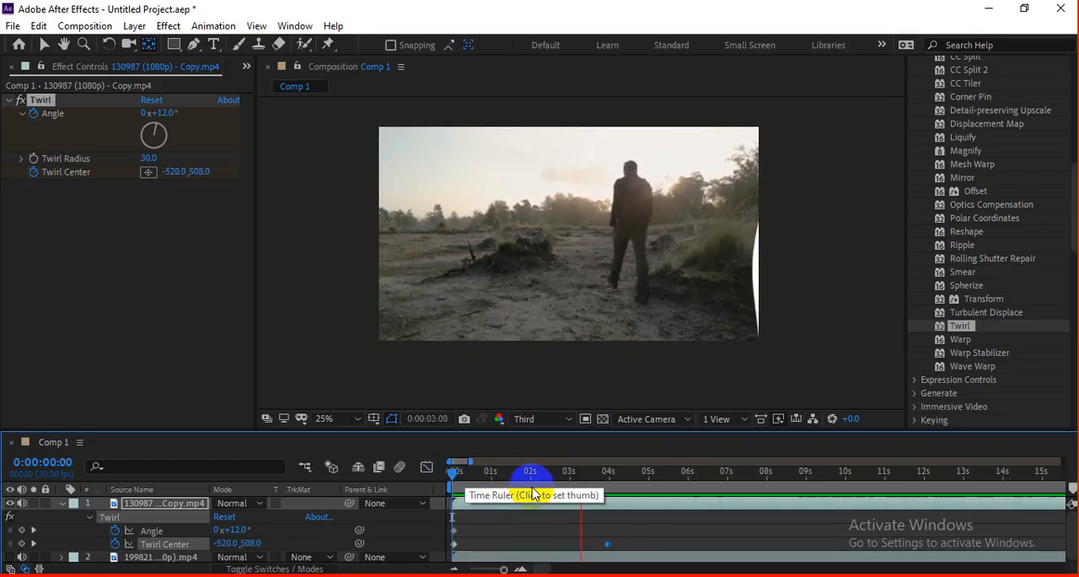
pyautogui.moveTo(532, 479); pyautogui.dragTo(424, 495)
pyautogui.press('space')
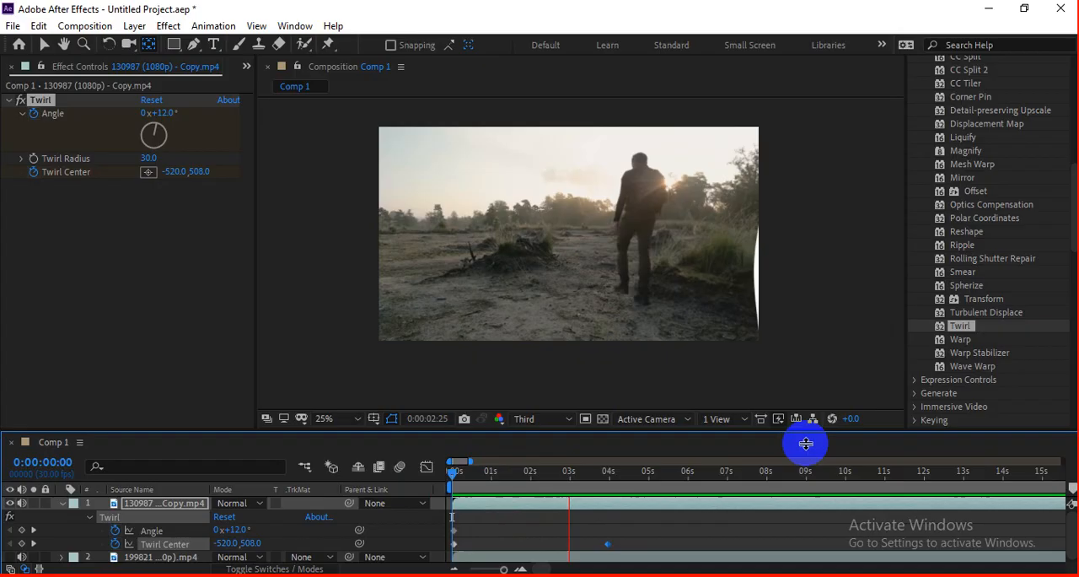
# Step: Replace the clip's Twirl effect with the Warp effect
pyautogui.press('space')
pyautogui.press('Delete')
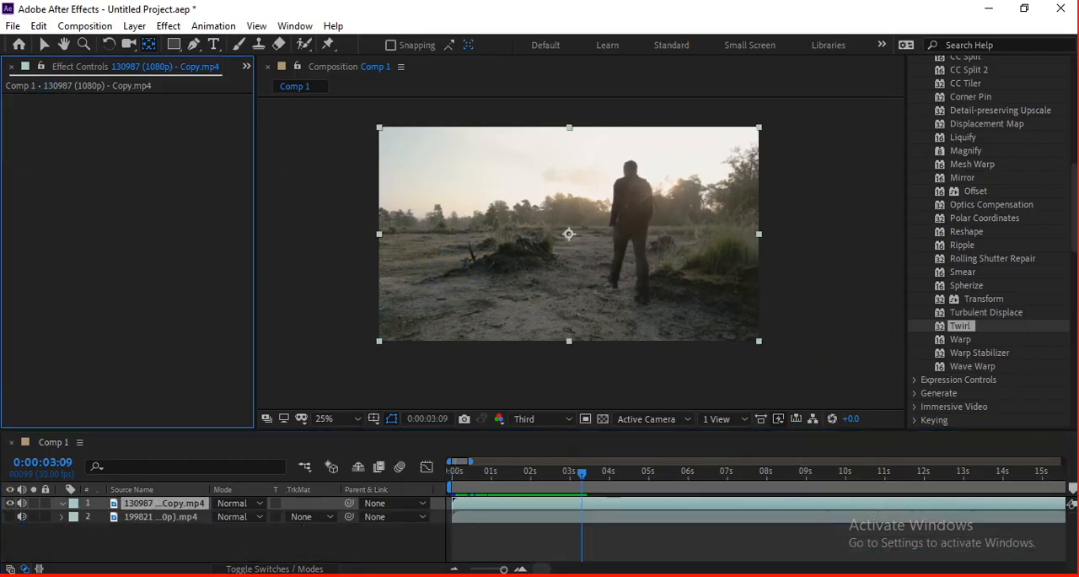
pyautogui.moveTo(959, 339); pyautogui.dragTo(666, 283)
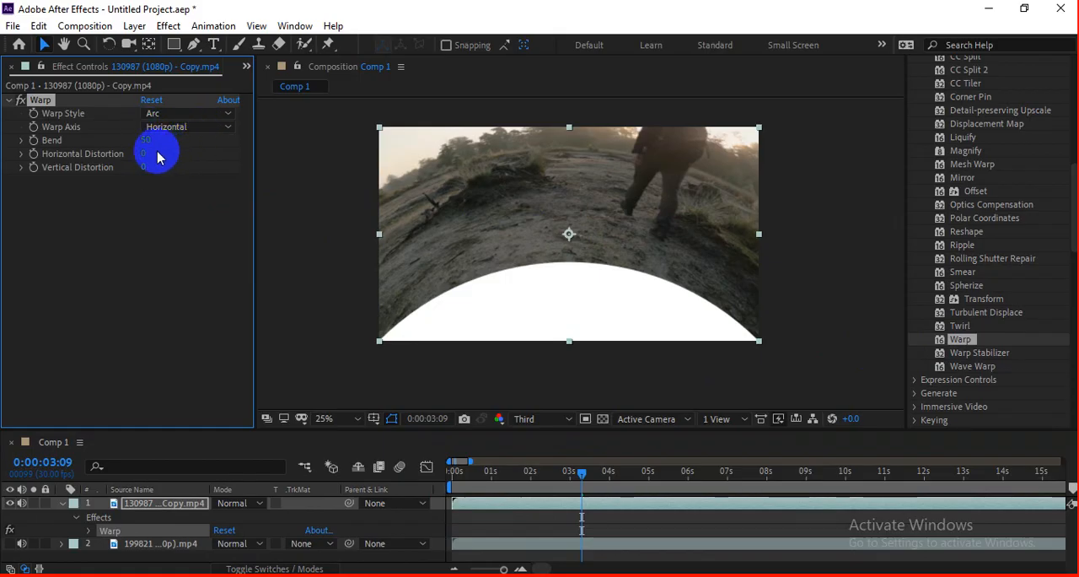
# Step: Set the Warp Style to Arch with Bend -22, Horizontal Distortion -3 and Vertical Distortion -100, previewing the clip
pyautogui.moveTo(144, 152); pyautogui.dragTo(177, 145)
pyautogui.click(181, 113)
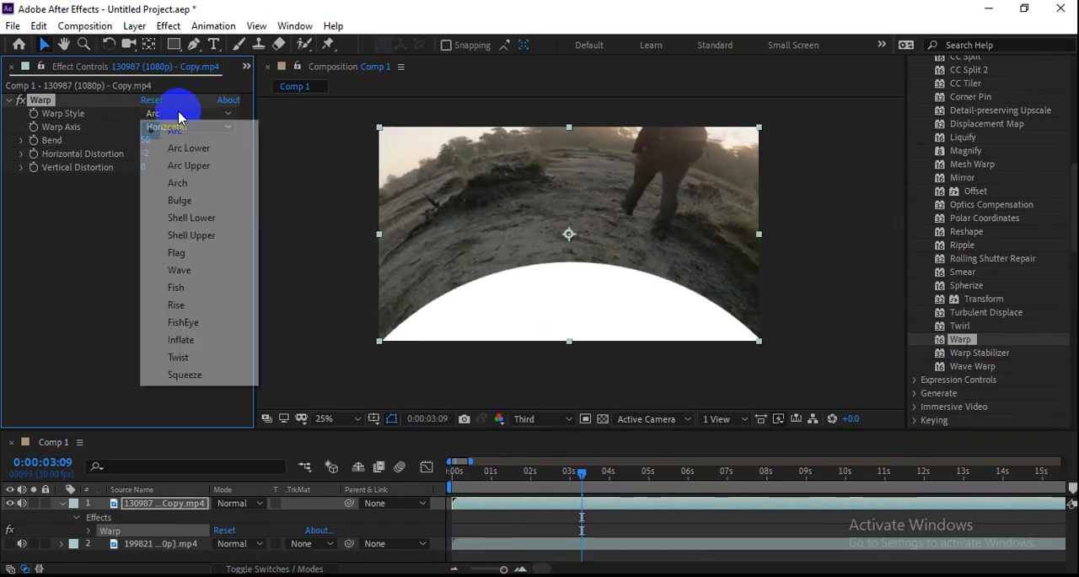
pyautogui.click(194, 183)
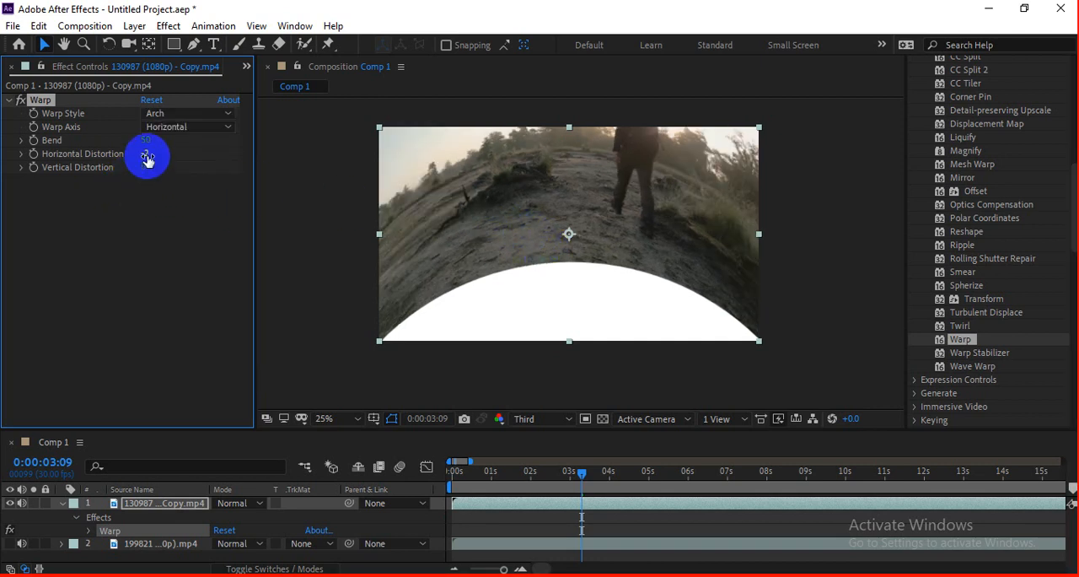
pyautogui.moveTo(145, 155); pyautogui.dragTo(64, 211)
pyautogui.press('space')
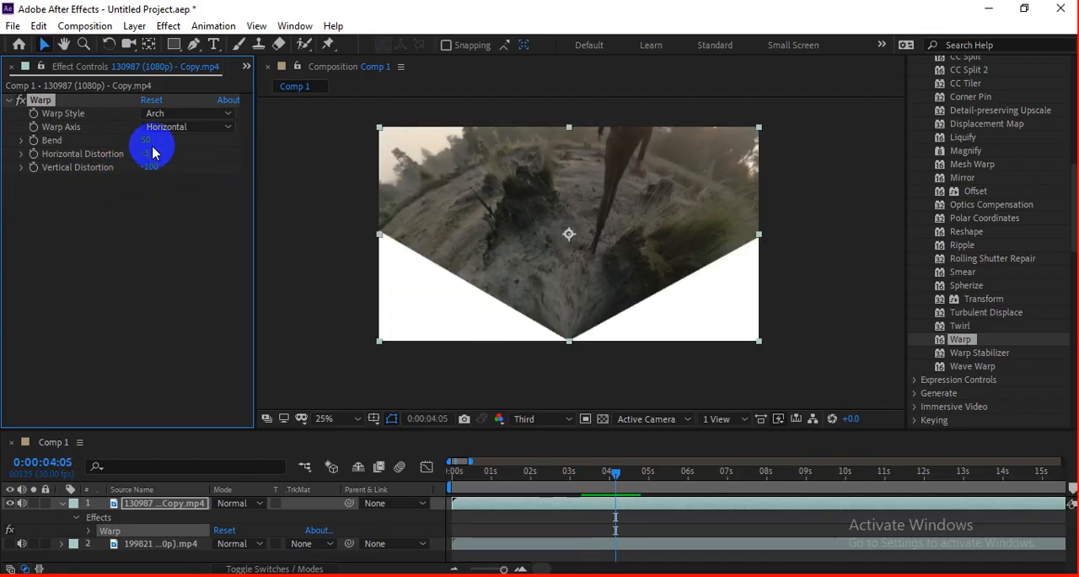
pyautogui.moveTo(149, 137); pyautogui.dragTo(100, 172)
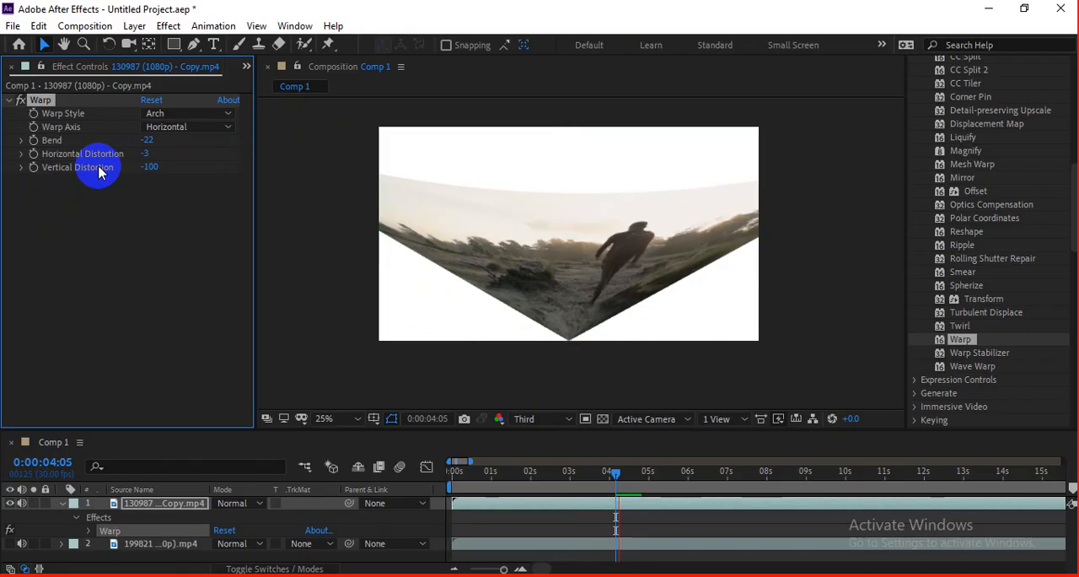
# Step: Change the Warp Style to Wave with Bend 100 and Vertical Distortion -21, and preview the clip around 0:00:05:04
pyautogui.click(148, 115)
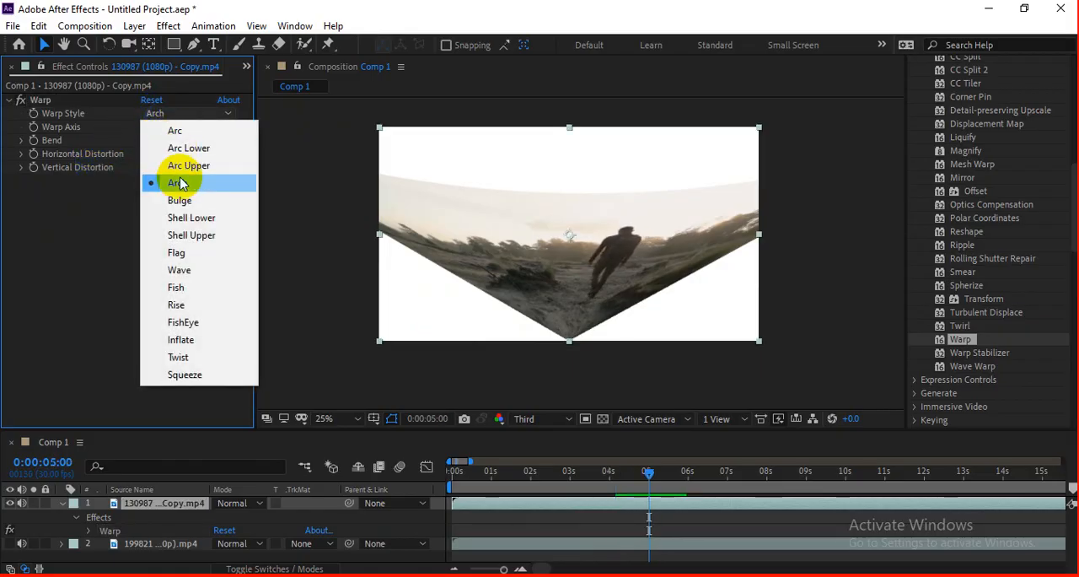
pyautogui.click(205, 267)
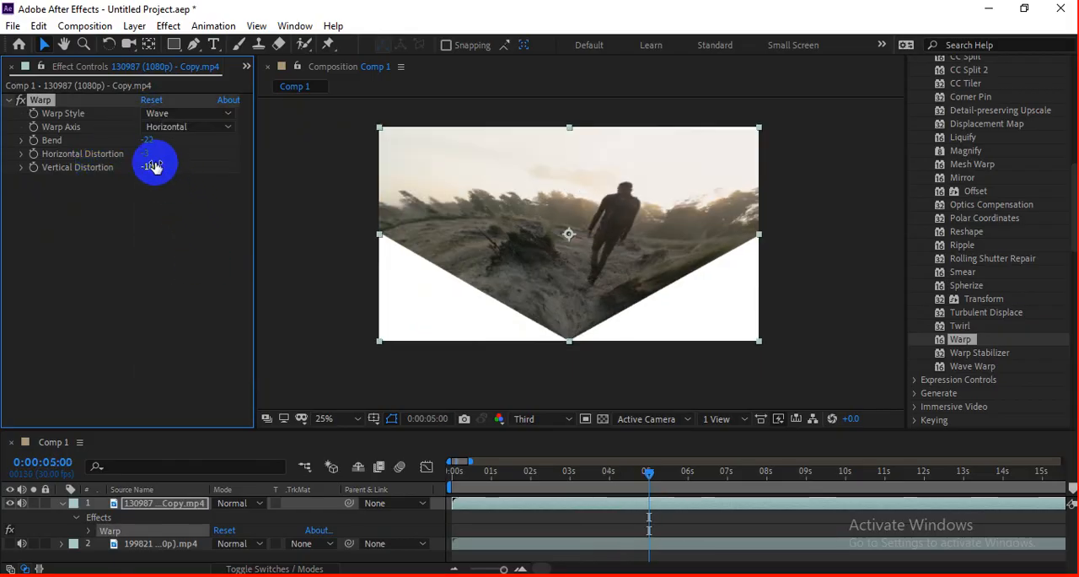
pyautogui.moveTo(149, 141); pyautogui.dragTo(278, 118)
pyautogui.click(329, 242)
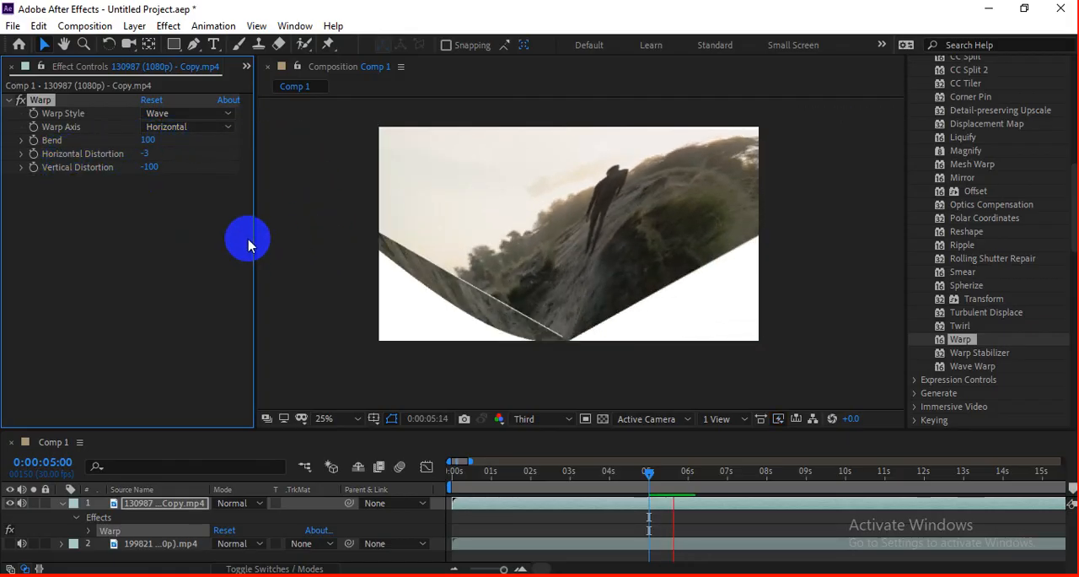
pyautogui.moveTo(153, 175)
pyautogui.mouseDown()
pyautogui.moveTo(96, 173)
pyautogui.moveTo(179, 173)
pyautogui.moveTo(108, 188)
pyautogui.moveTo(138, 184)
pyautogui.mouseUp()
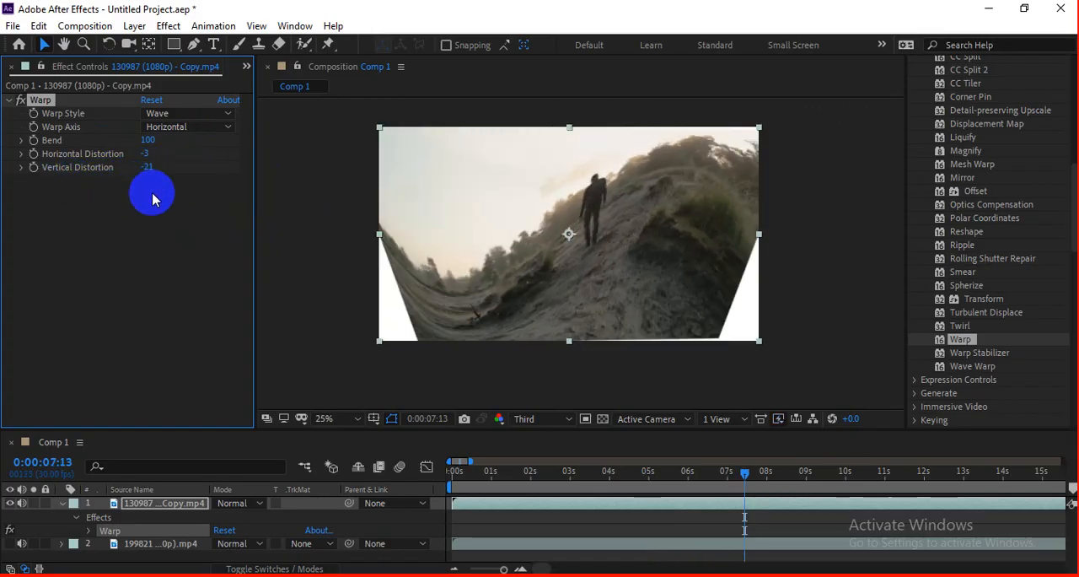
pyautogui.press('space')
pyautogui.moveTo(494, 474); pyautogui.dragTo(654, 472)
pyautogui.click(51, 102)
pyautogui.press('Delete')
pyautogui.press('End')
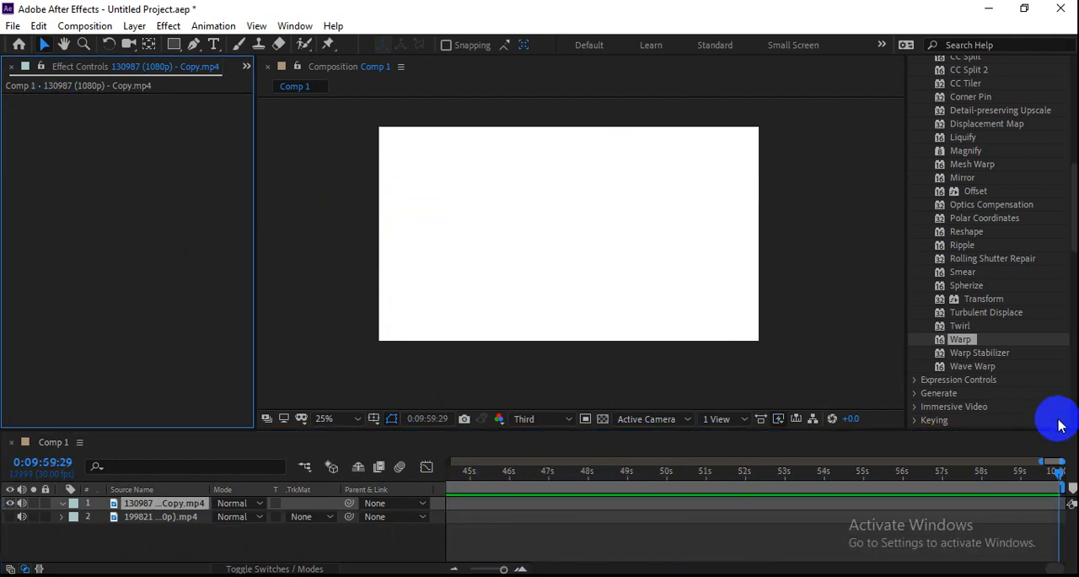
pyautogui.hotkey('ctrl', 'z')
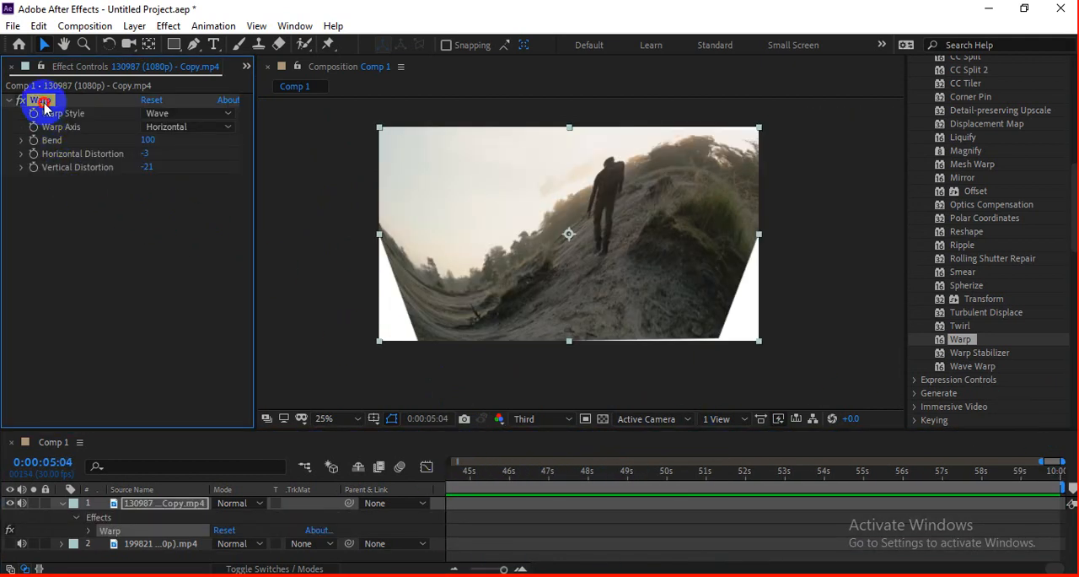
# Step: Remove the Warp effect from the clip and select Warp Stabilizer among the Distort effects
pyautogui.press('Delete')
pyautogui.scroll(-2, 1010, 373)
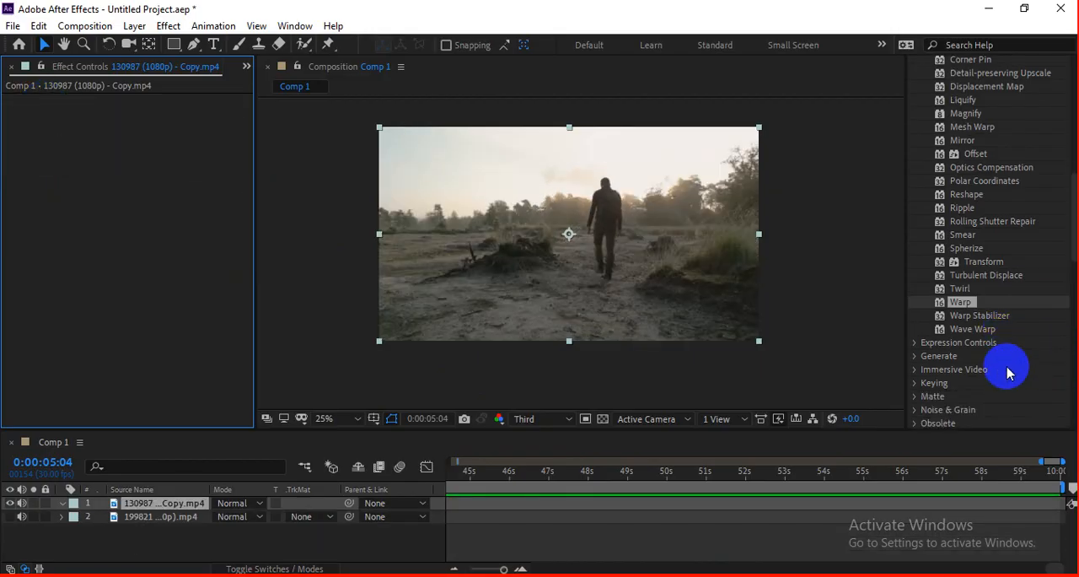
pyautogui.click(965, 317)
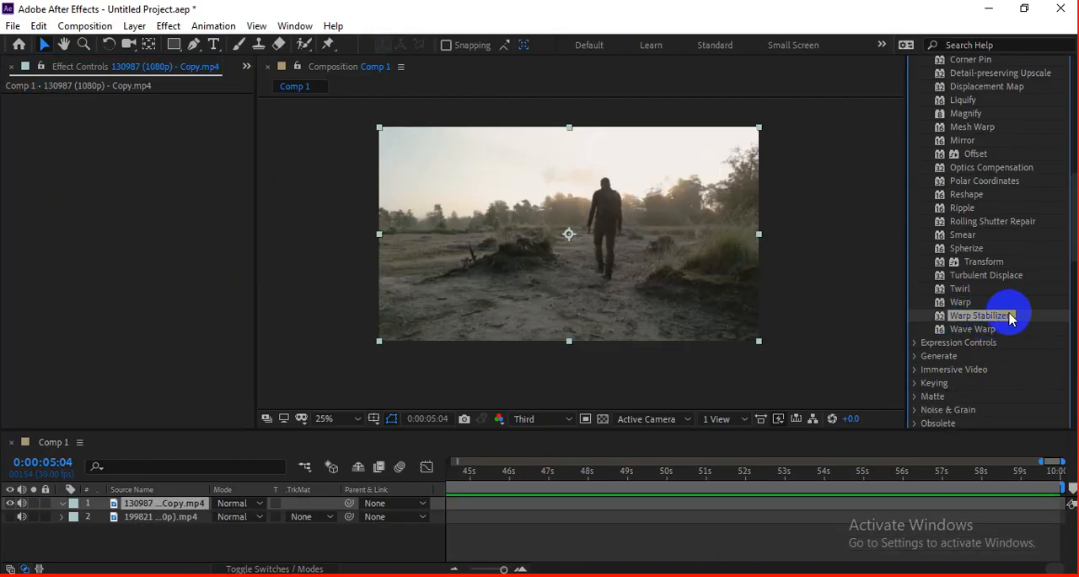
# Step: Collapse the Distort effects category, expand Generate and select the 4-Color Gradient effect
pyautogui.scroll(-4, 949, 319)
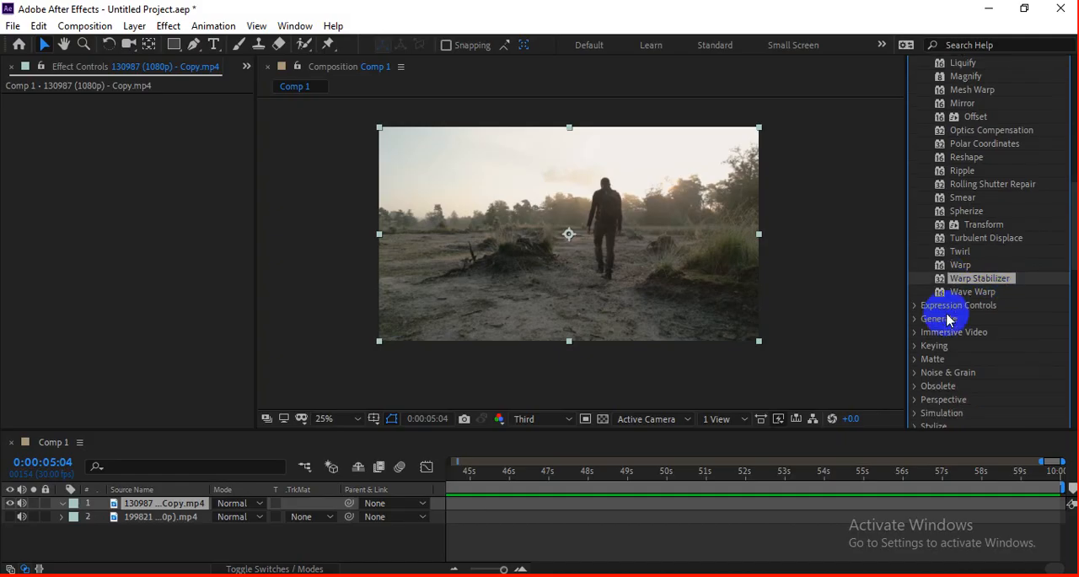
pyautogui.scroll(20, 946, 317)
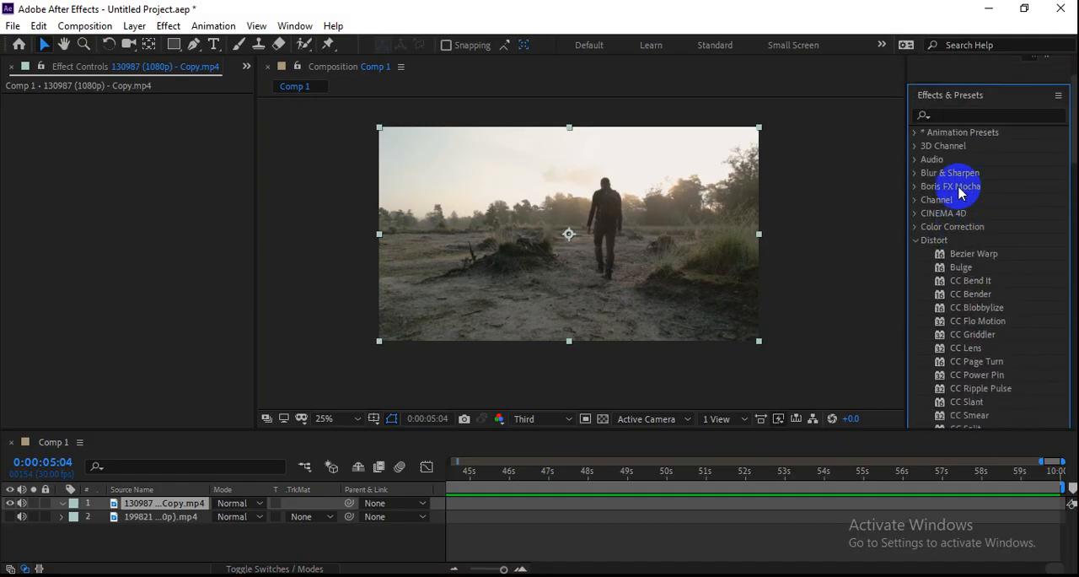
pyautogui.click(915, 239)
pyautogui.scroll(-1, 988, 287)
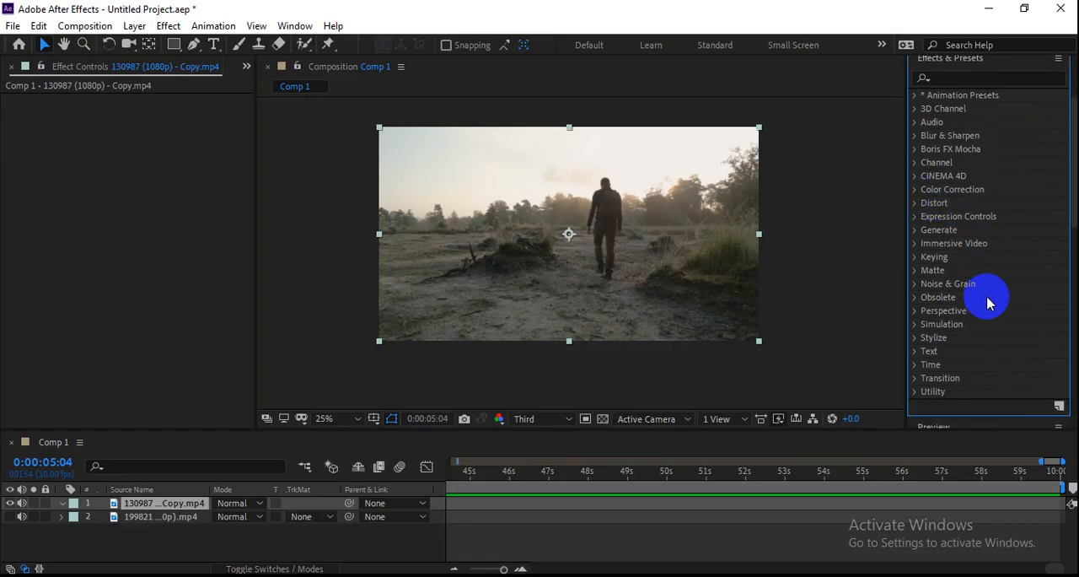
pyautogui.click(916, 229)
pyautogui.scroll(-5, 998, 260)
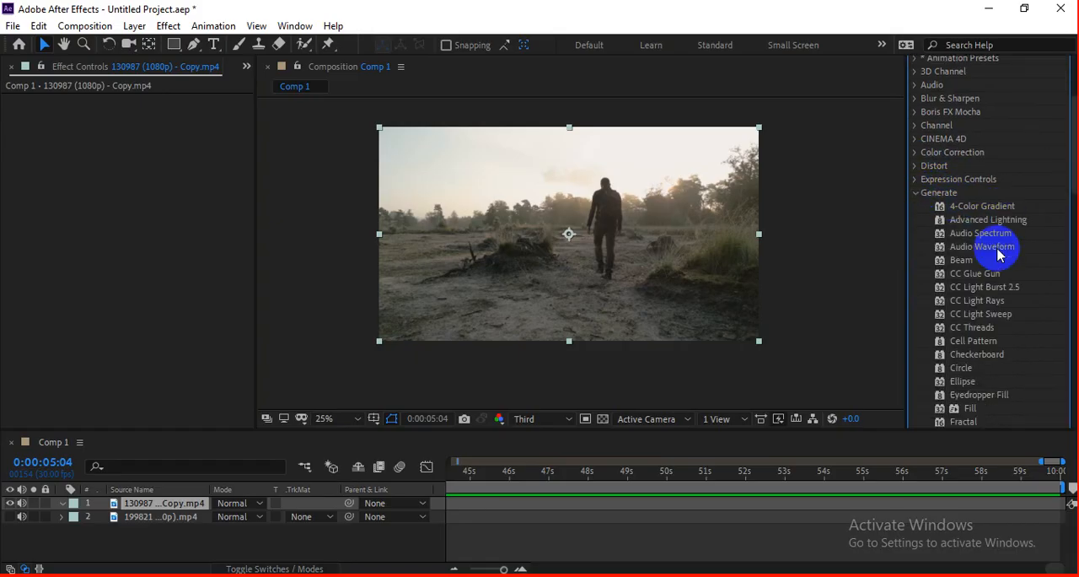
pyautogui.scroll(5, 987, 269)
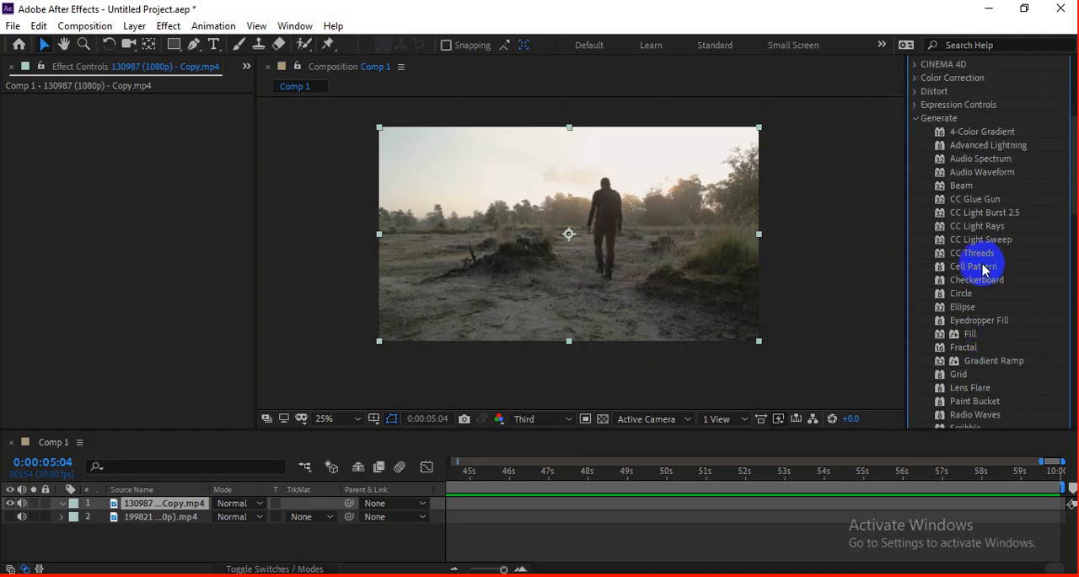
pyautogui.click(974, 244)
pyautogui.scroll(-1, 952, 236)
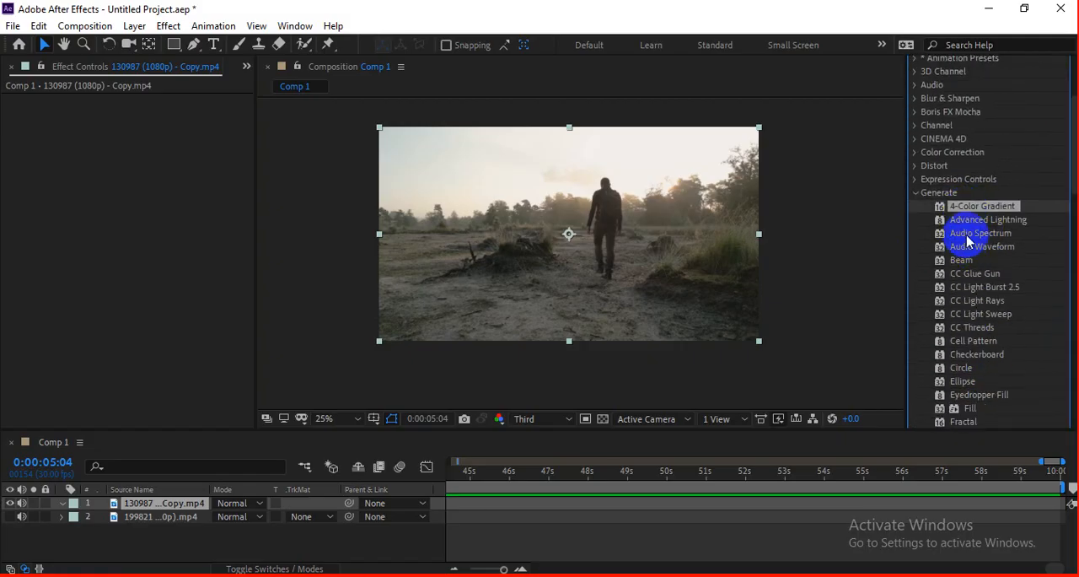
# Step: Apply the 4-Color Gradient effect to the clip and return to the start of the composition
pyautogui.moveTo(1000, 209); pyautogui.dragTo(725, 198)
pyautogui.moveTo(475, 472); pyautogui.dragTo(429, 487)
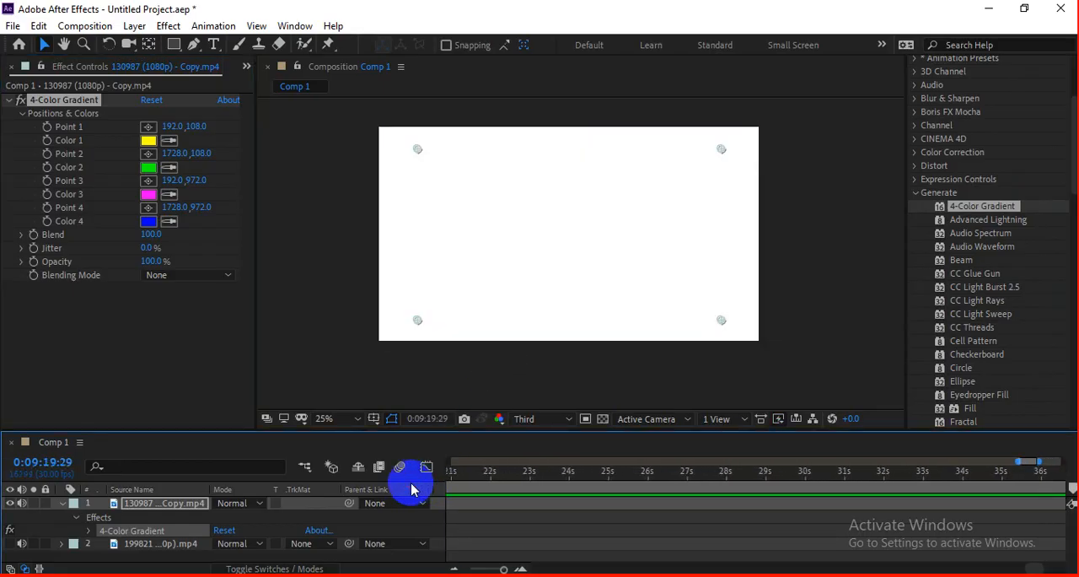
pyautogui.scroll(-5, 573, 505)
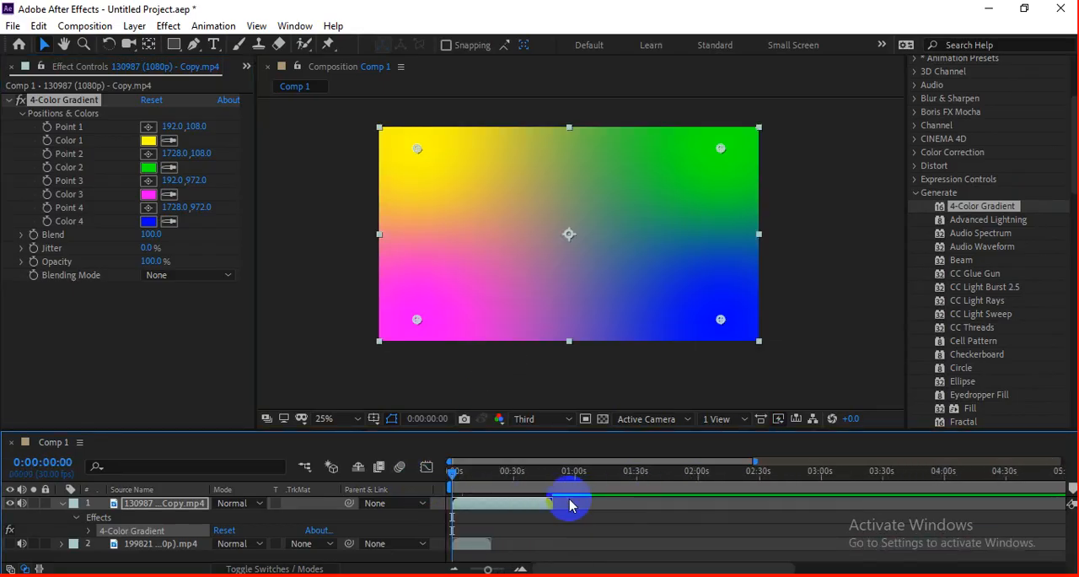
pyautogui.click(76, 544)
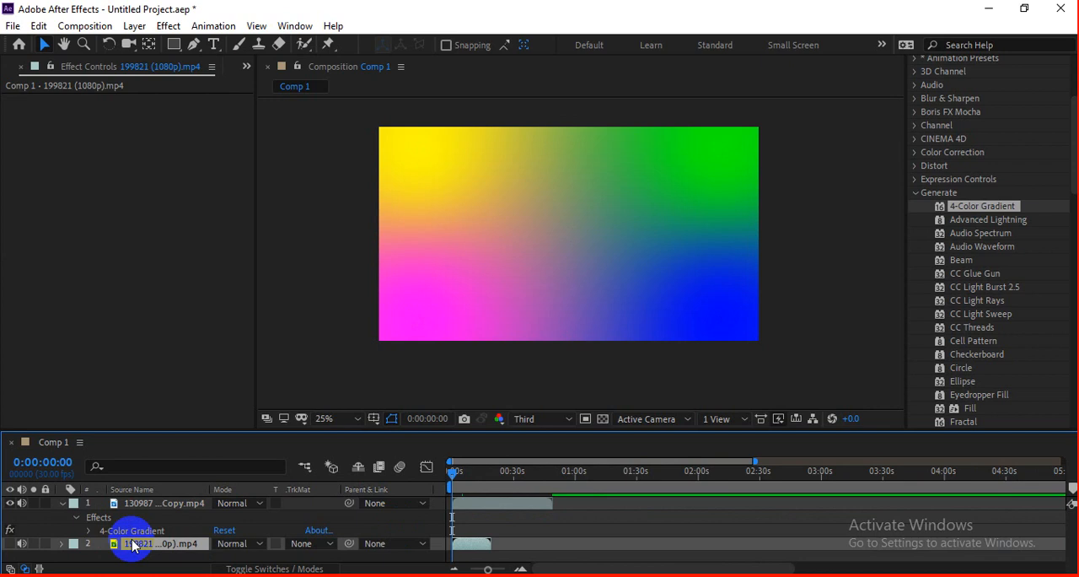
pyautogui.press('Delete')
pyautogui.moveTo(462, 474); pyautogui.dragTo(427, 475)
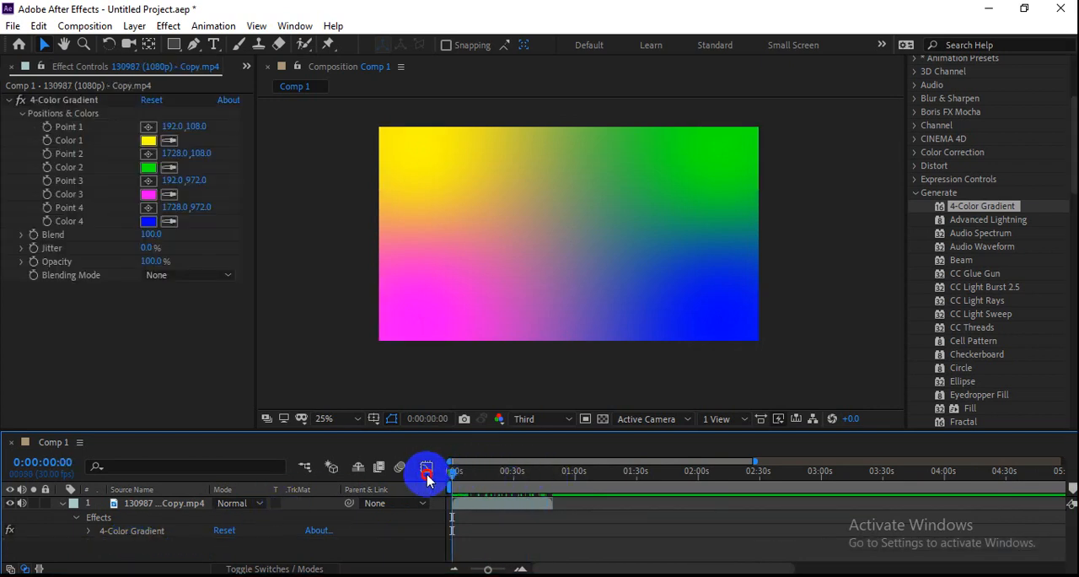
# Step: Reposition the gradient's yellow Point 1 to about 1727, 848 and blue Point 4 to about 196, 184
pyautogui.click(551, 311)
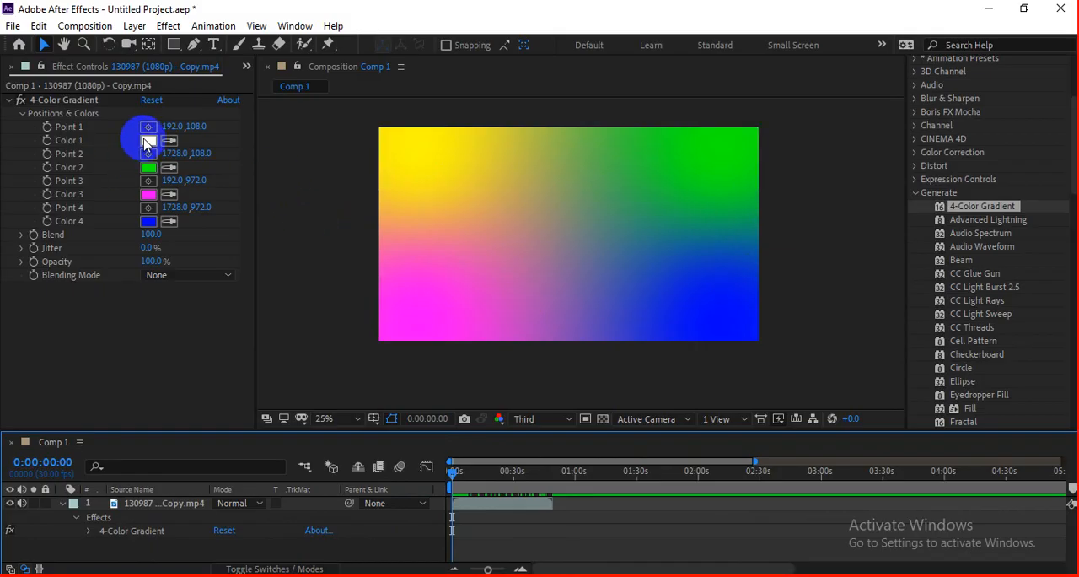
pyautogui.click(446, 323)
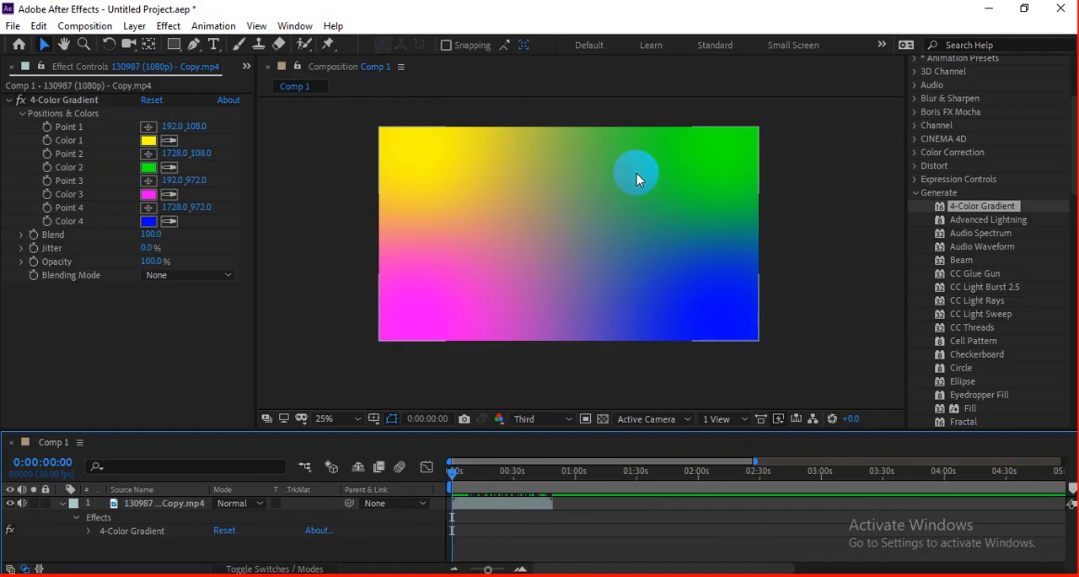
pyautogui.click(530, 233)
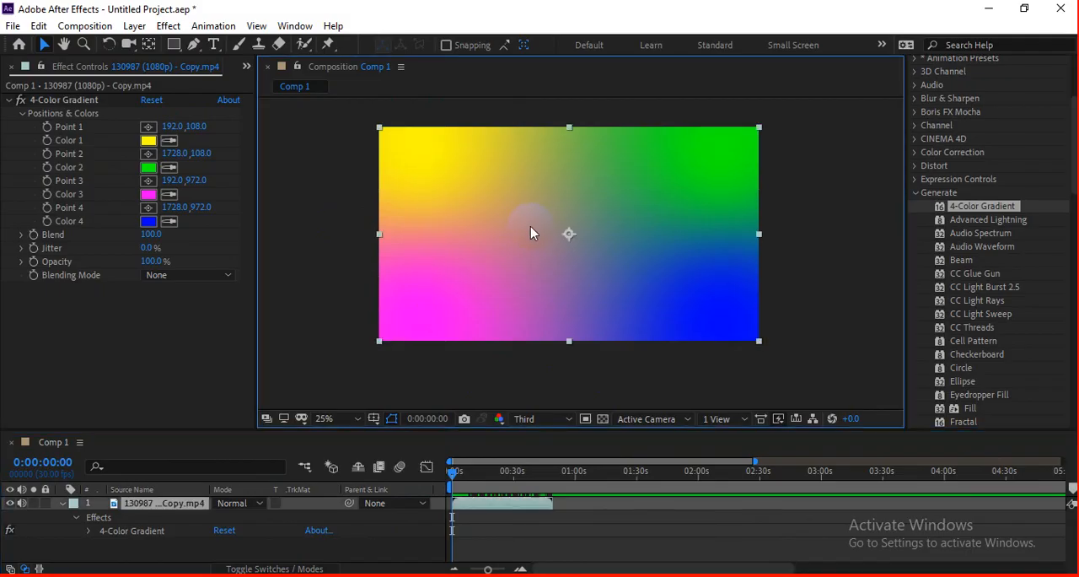
pyautogui.click(155, 126)
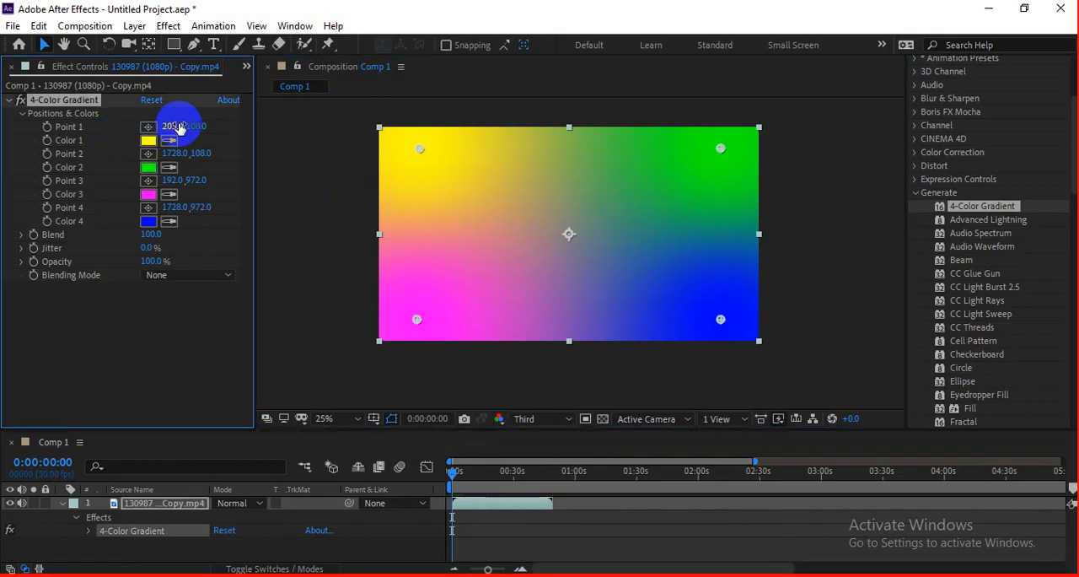
pyautogui.moveTo(417, 147)
pyautogui.mouseDown()
pyautogui.moveTo(556, 224)
pyautogui.moveTo(416, 162)
pyautogui.moveTo(564, 236)
pyautogui.moveTo(689, 281)
pyautogui.moveTo(375, 164)
pyautogui.moveTo(664, 300)
pyautogui.moveTo(410, 161)
pyautogui.moveTo(422, 166)
pyautogui.mouseUp()
pyautogui.moveTo(672, 310)
pyautogui.mouseDown()
pyautogui.moveTo(715, 313)
pyautogui.moveTo(721, 296)
pyautogui.mouseUp()
pyautogui.hotkey('ctrl', 'z')
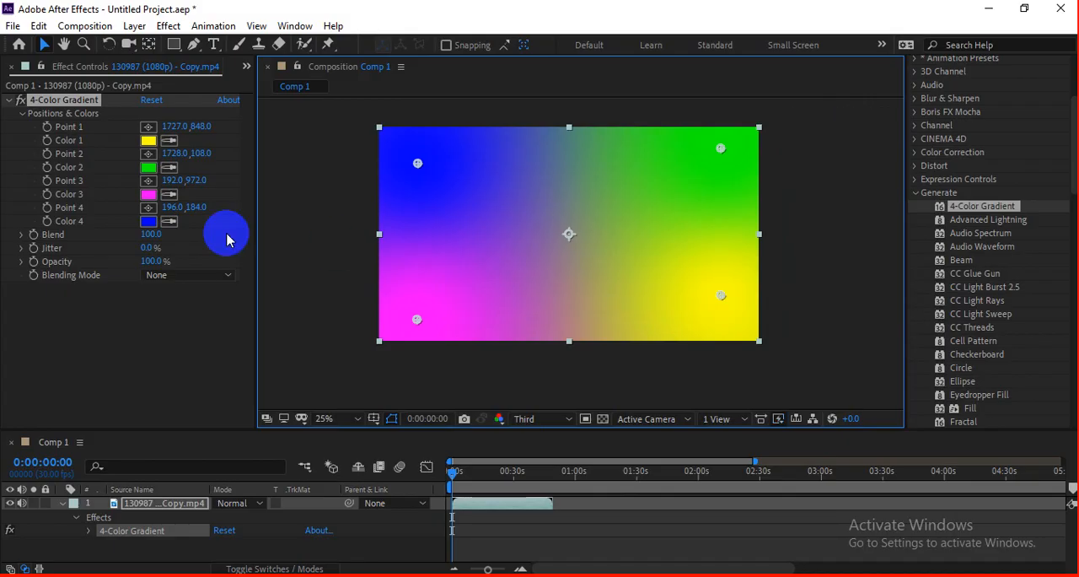
# Step: Enable keyframing for all four gradient points and colors at 0:00:00:00, and move to 0:00:16:17
pyautogui.moveTo(47, 129); pyautogui.dragTo(52, 220)
pyautogui.click(456, 474)
pyautogui.moveTo(451, 474); pyautogui.dragTo(482, 475)
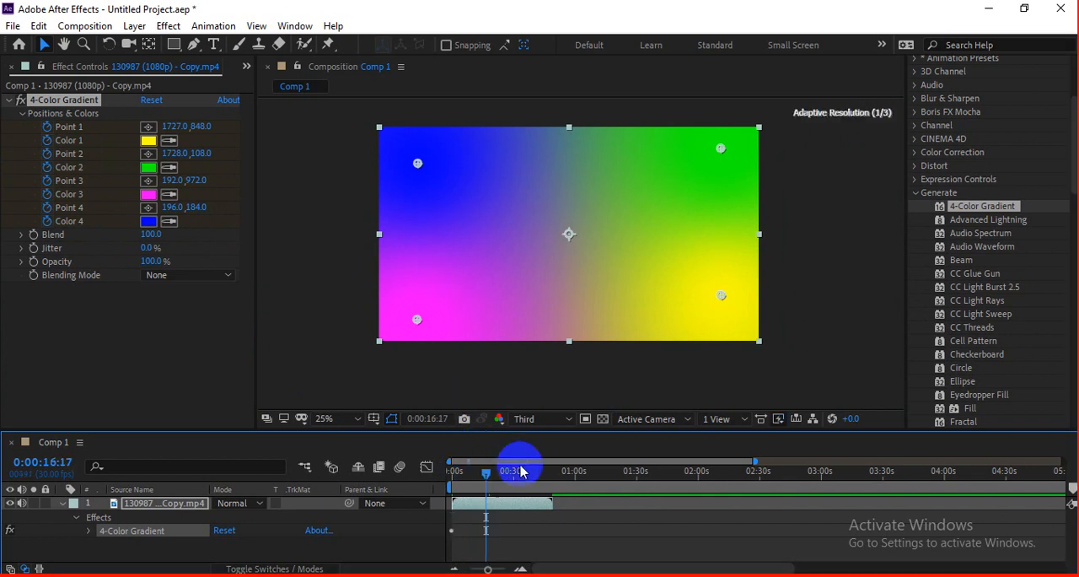
# Step: Move Point 1 to about 291, 252, Point 2 to 1708, 924, Point 3 to 1640, 188 and Point 4 to 328, 848
pyautogui.click(721, 295)
pyautogui.click(502, 470)
pyautogui.moveTo(715, 305)
pyautogui.mouseDown()
pyautogui.moveTo(723, 296)
pyautogui.moveTo(462, 189)
pyautogui.moveTo(554, 164)
pyautogui.moveTo(731, 161)
pyautogui.moveTo(716, 311)
pyautogui.mouseUp()
pyautogui.moveTo(462, 195); pyautogui.dragTo(439, 177)
pyautogui.moveTo(416, 319); pyautogui.dragTo(651, 228)
pyautogui.moveTo(728, 163); pyautogui.dragTo(444, 294)
pyautogui.moveTo(660, 218); pyautogui.dragTo(730, 167)
# Step: Play the animation of the moving gradient points from near the start of the timeline
pyautogui.moveTo(501, 460); pyautogui.dragTo(462, 488)
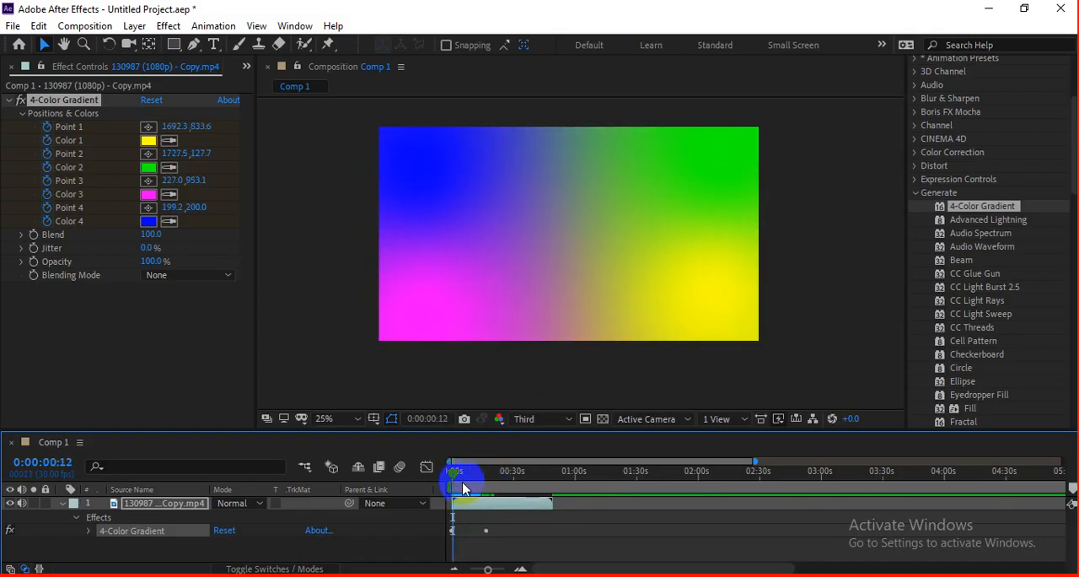
pyautogui.press('space')
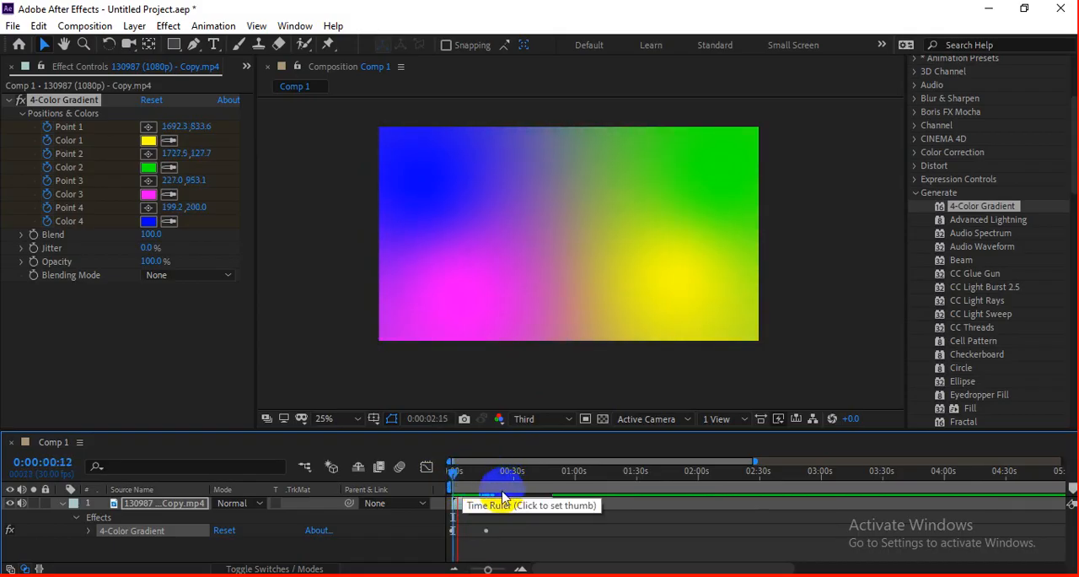
pyautogui.click(499, 505)
# Step: Reveal the clip's keyframed properties and shift the end keyframes of all four points earlier, to about 9 seconds
pyautogui.press('u')
pyautogui.moveTo(477, 523); pyautogui.dragTo(512, 545)
pyautogui.scroll(-1, 524, 515)
pyautogui.scroll(1, 523, 516)
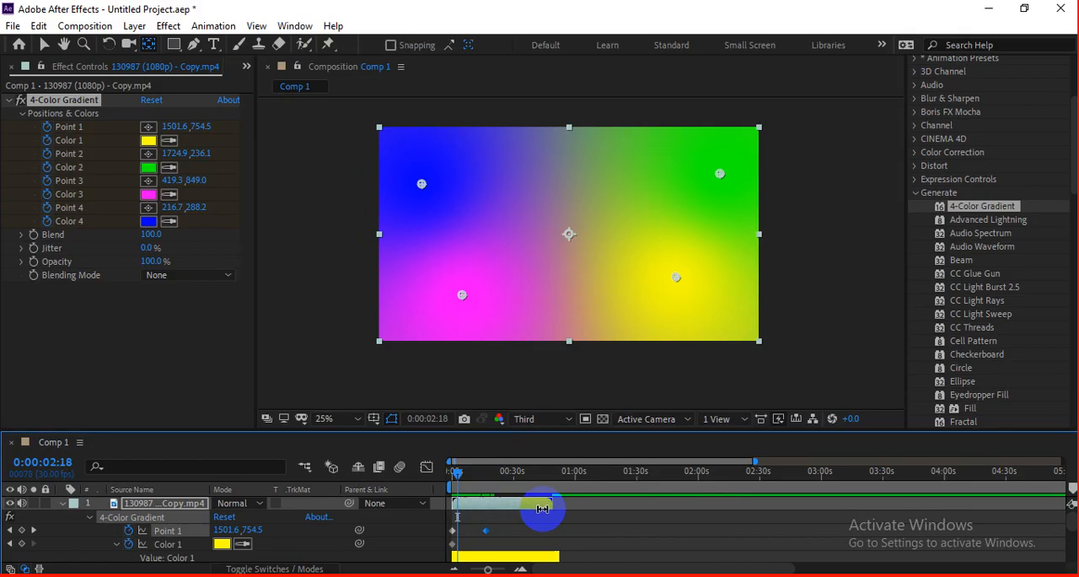
pyautogui.press('`')
pyautogui.moveTo(471, 145); pyautogui.dragTo(471, 282)
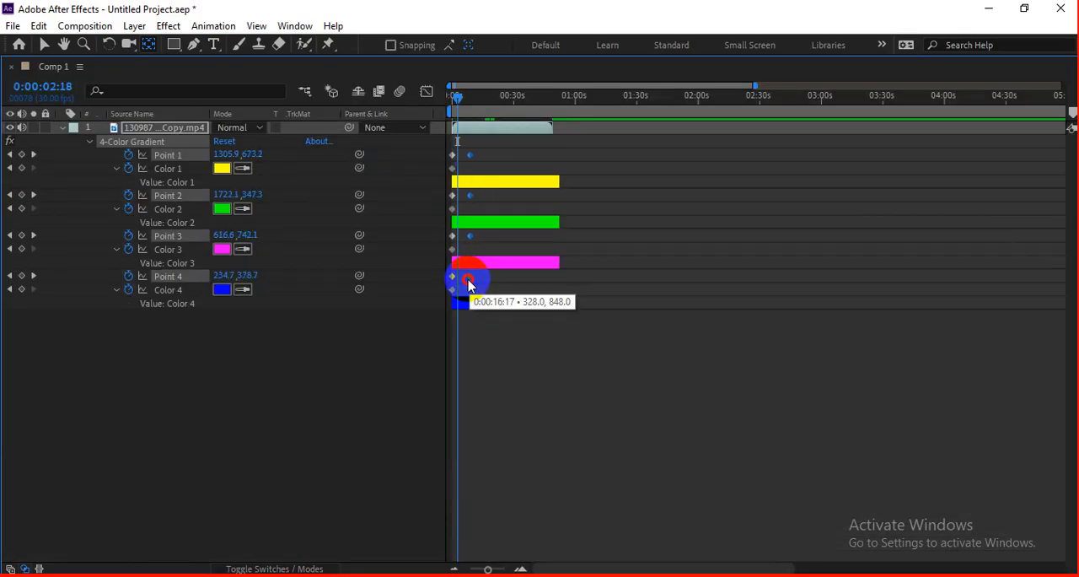
pyautogui.press('`')
# Step: Preview the retimed gradient animation from 0:00:00:00
pyautogui.press('Home')
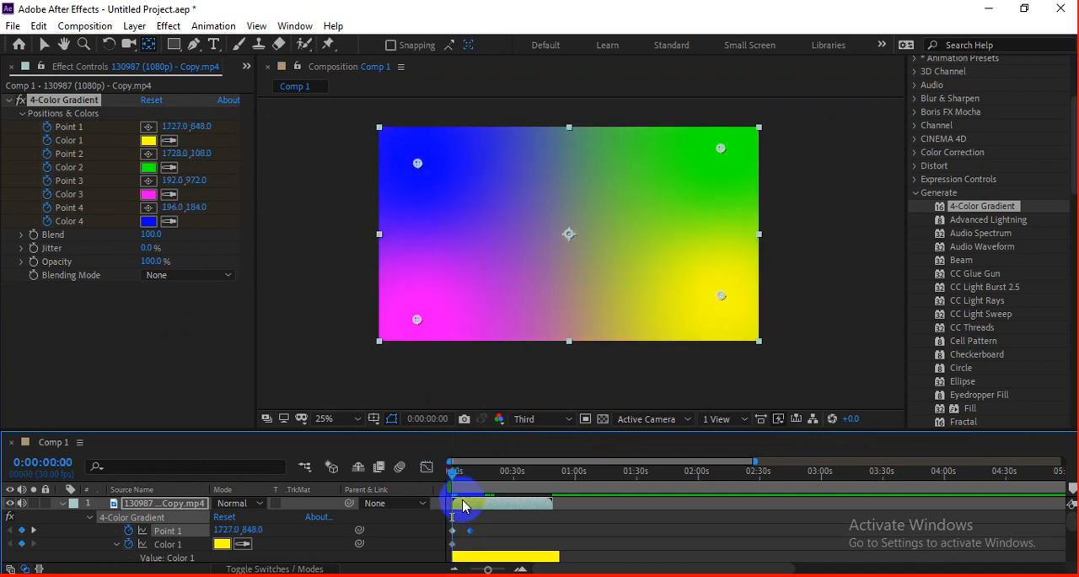
pyautogui.scroll(1, 472, 515)
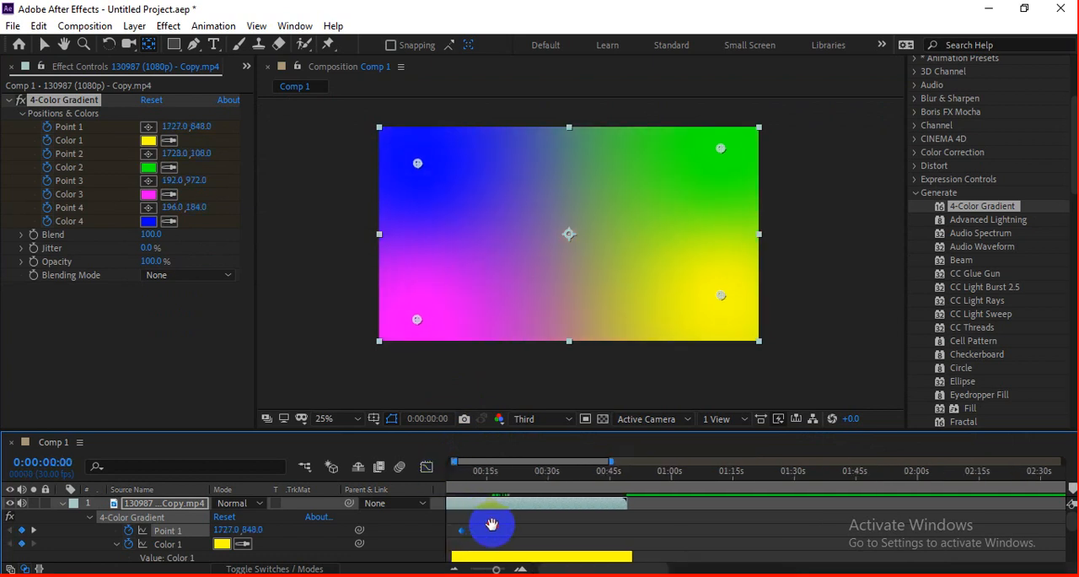
pyautogui.moveTo(489, 521); pyautogui.dragTo(615, 529)
pyautogui.press('space')
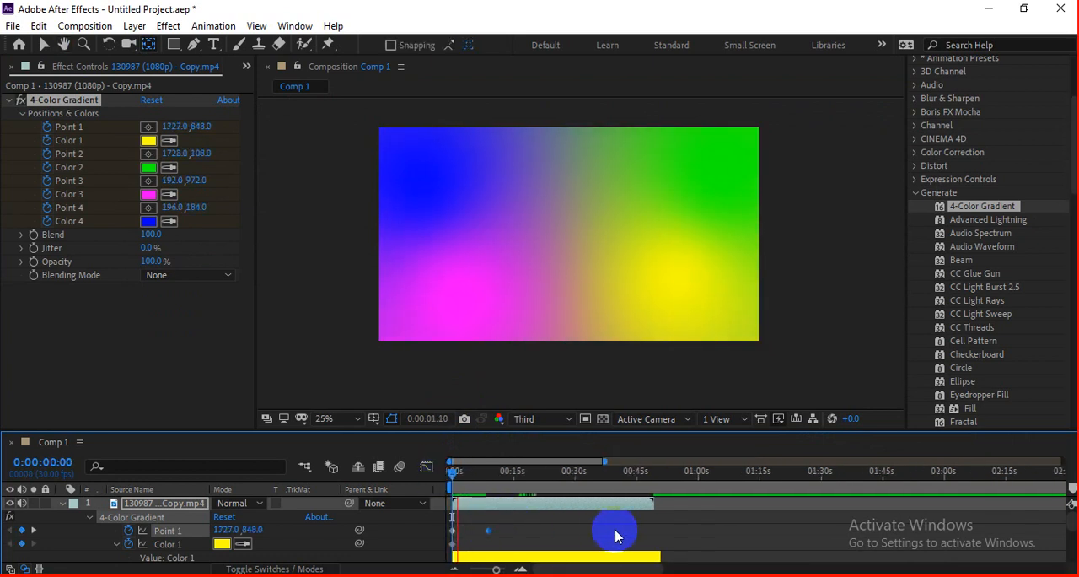
pyautogui.press('space')
# Step: Shift the four points' end keyframes earlier to about 0:00:02:12, previewing the faster animation
pyautogui.moveTo(488, 530); pyautogui.dragTo(475, 533)
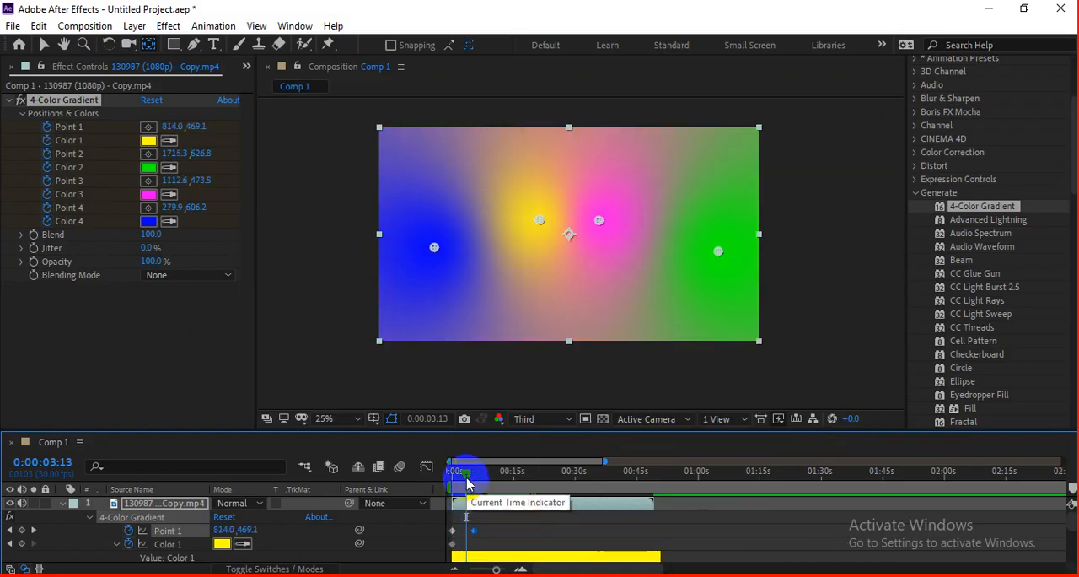
pyautogui.moveTo(466, 477); pyautogui.dragTo(451, 478)
pyautogui.scroll(1, 477, 516)
pyautogui.moveTo(482, 529); pyautogui.dragTo(663, 536)
pyautogui.scroll(1, 502, 534)
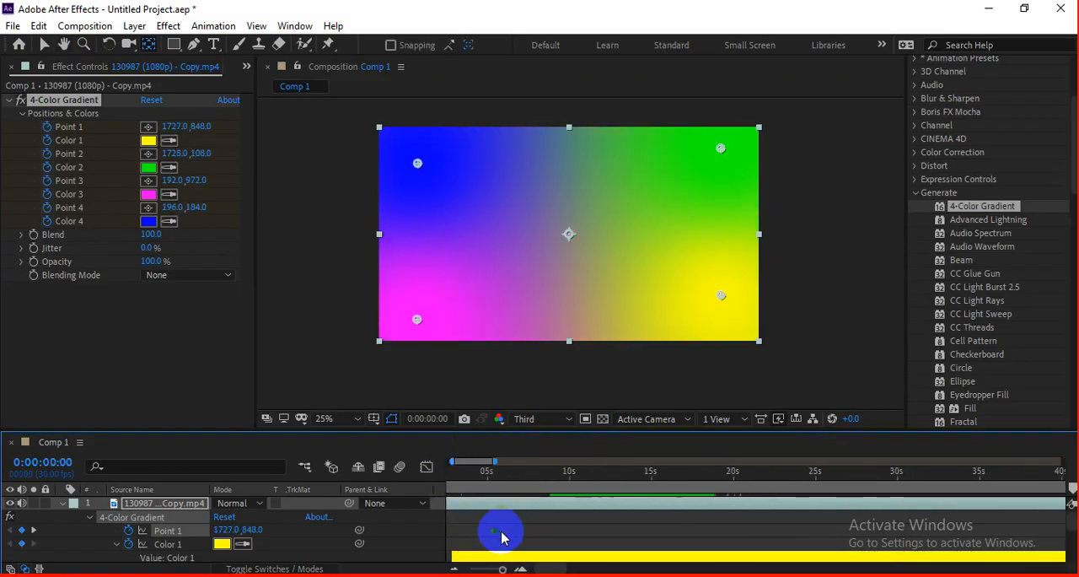
pyautogui.moveTo(501, 534); pyautogui.dragTo(638, 532)
pyautogui.moveTo(538, 528); pyautogui.dragTo(496, 531)
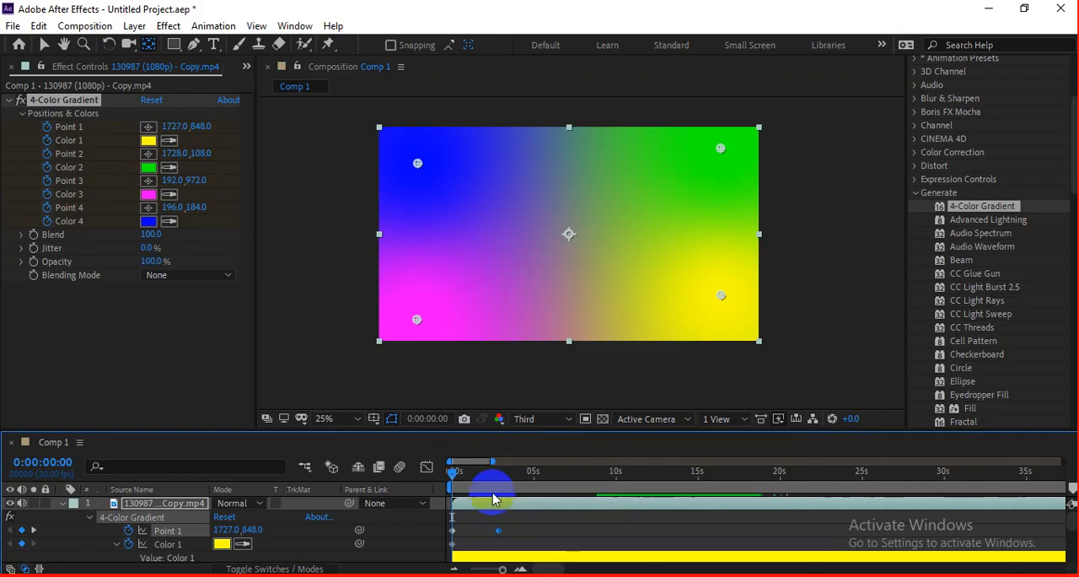
pyautogui.press('space')
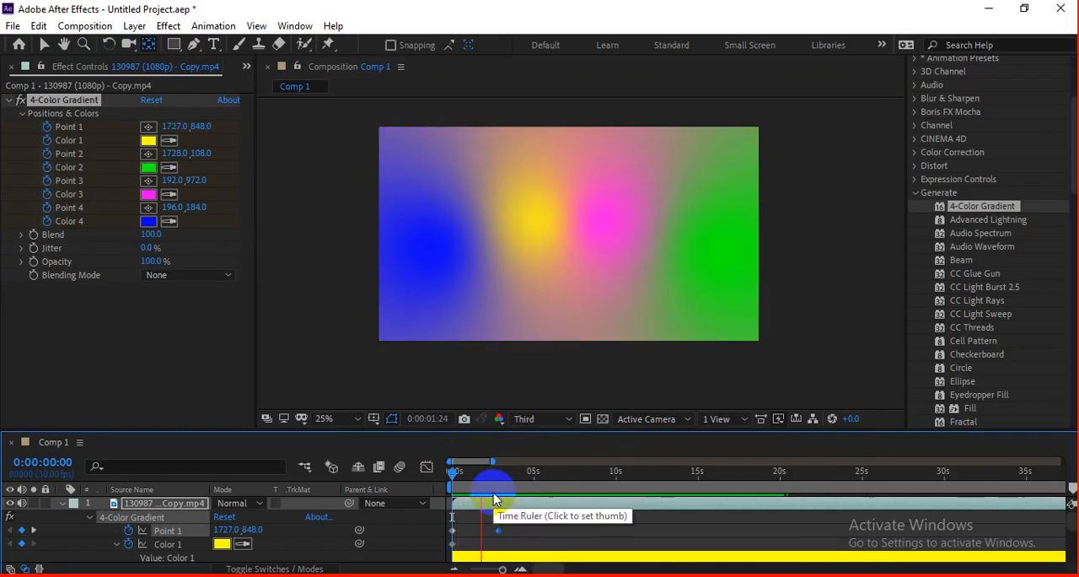
pyautogui.moveTo(499, 531); pyautogui.dragTo(492, 535)
pyautogui.press('space')
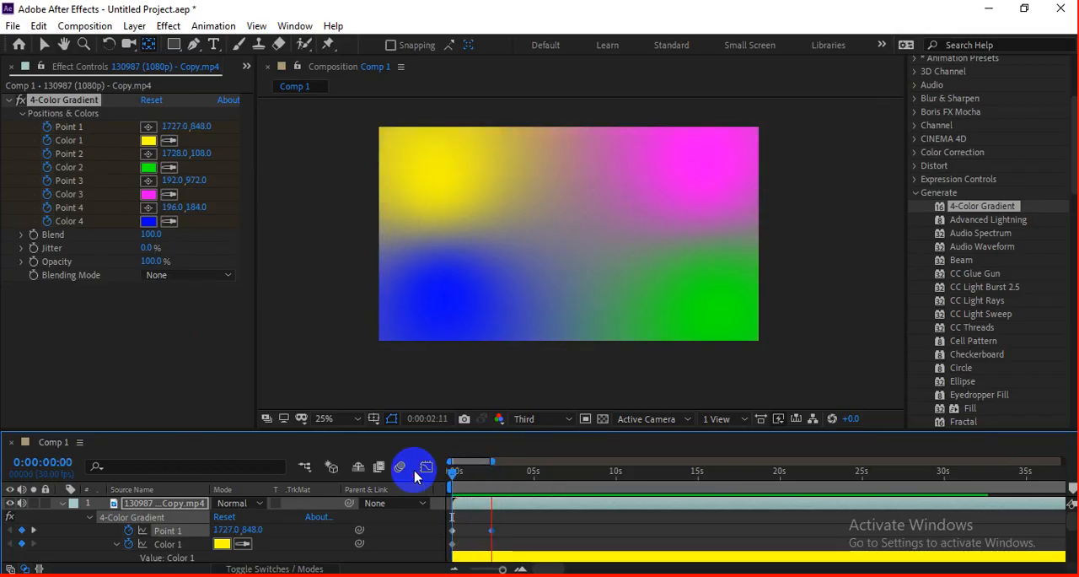
pyautogui.press('space')
# Step: Keyframe the gradient's Color 1 as cyan (00FCFF) at 0:00:02:12
pyautogui.moveTo(509, 473)
pyautogui.mouseDown()
pyautogui.moveTo(455, 477)
pyautogui.moveTo(494, 481)
pyautogui.mouseUp()
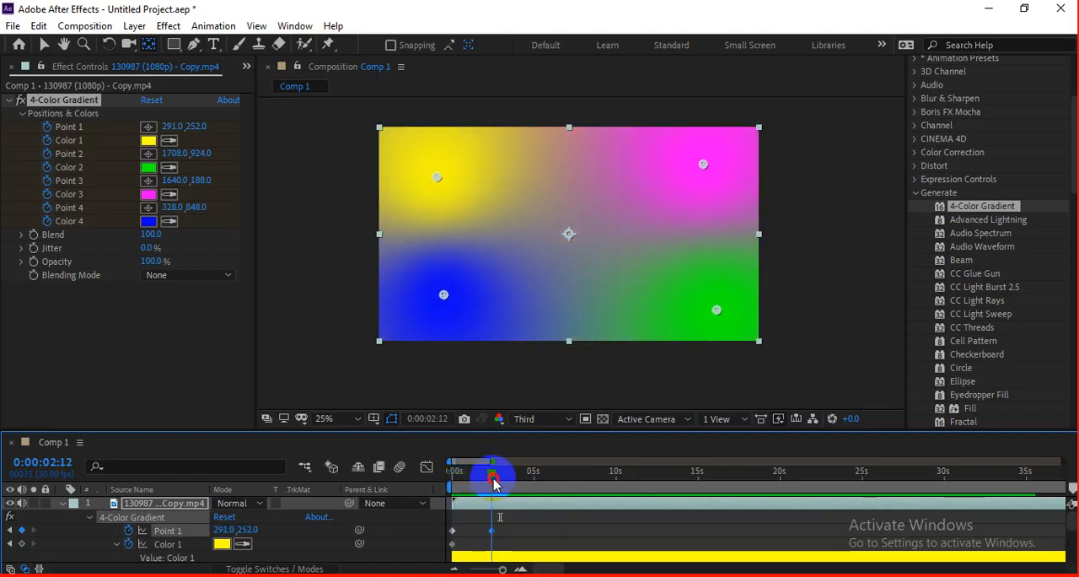
pyautogui.click(148, 141)
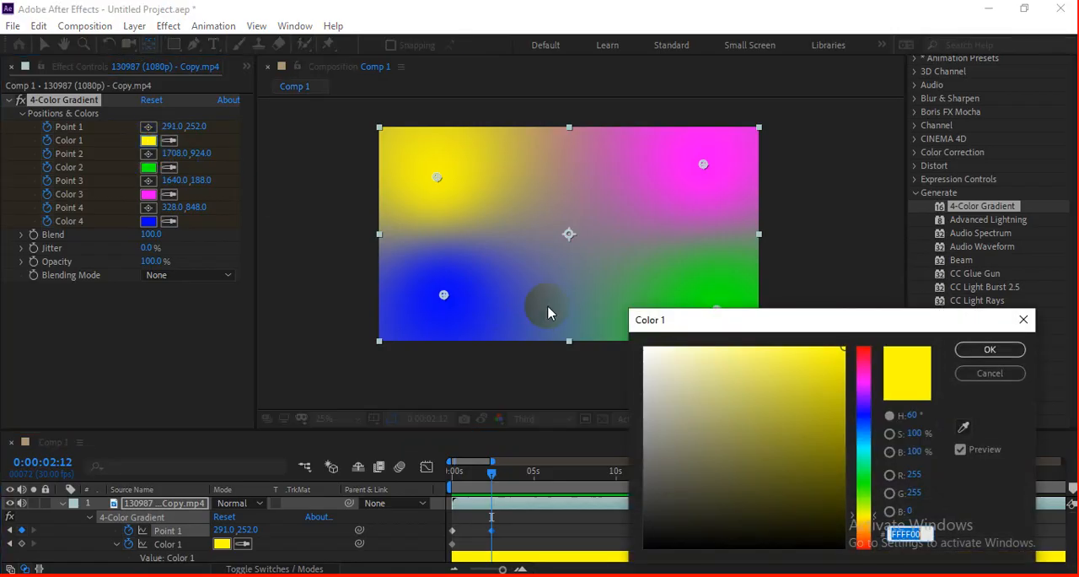
pyautogui.moveTo(824, 490); pyautogui.dragTo(862, 427)
pyautogui.click(862, 483)
pyautogui.moveTo(827, 370); pyautogui.dragTo(847, 320)
pyautogui.moveTo(864, 428); pyautogui.dragTo(869, 448)
pyautogui.click(982, 350)
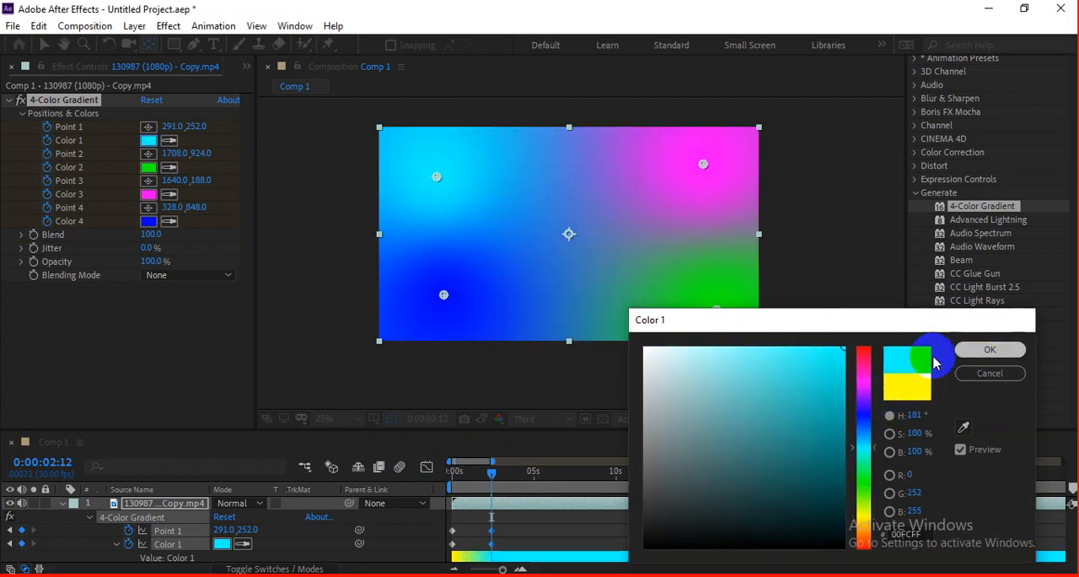
# Step: Change Color 3 of the gradient to red (FF0000) at 0:00:02:12
pyautogui.click(152, 195)
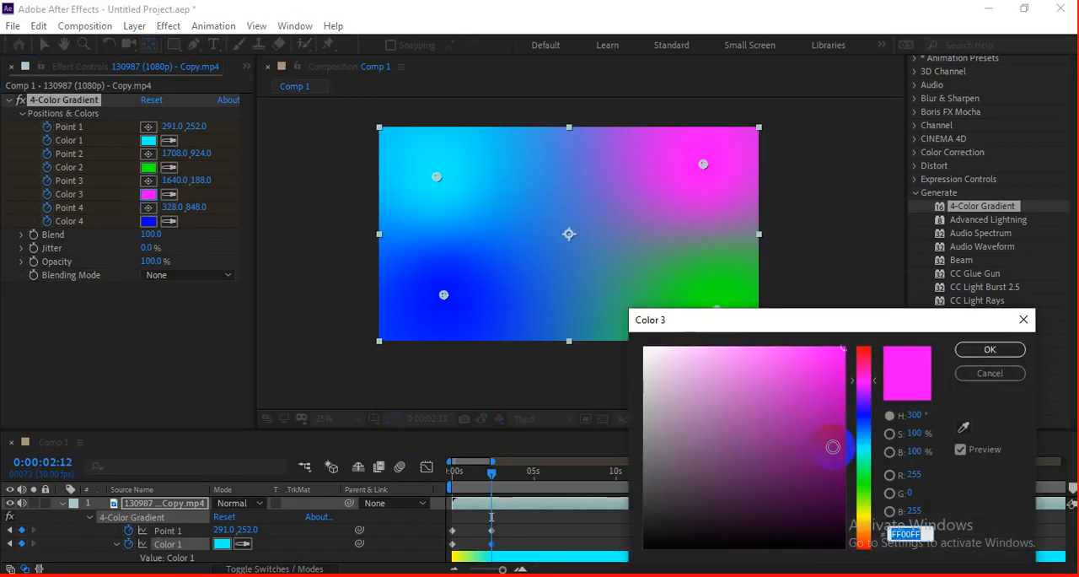
pyautogui.moveTo(862, 393); pyautogui.dragTo(846, 303)
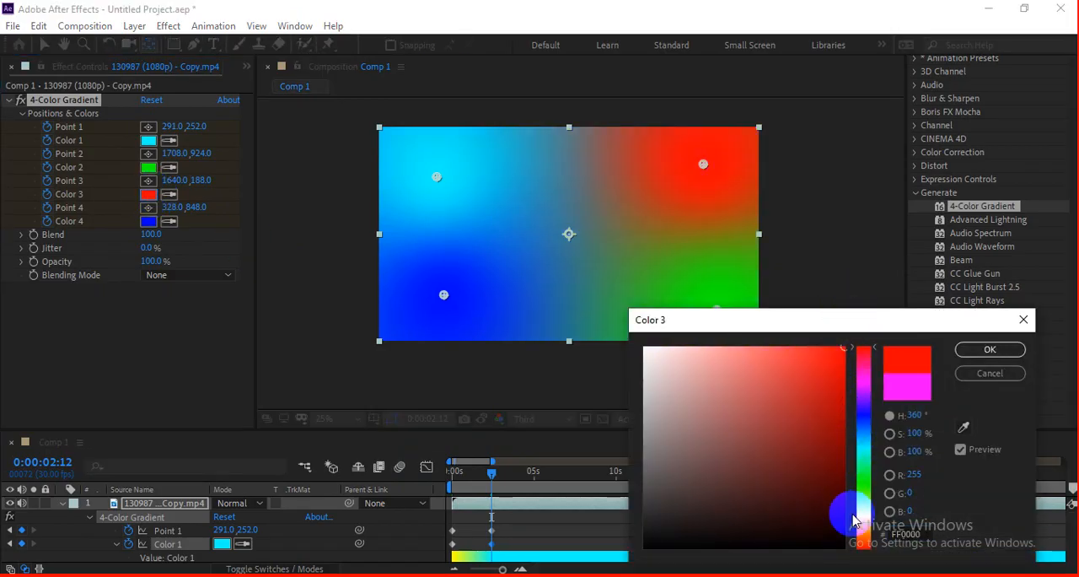
pyautogui.click(863, 522)
pyautogui.moveTo(863, 522); pyautogui.dragTo(874, 557)
pyautogui.click(989, 349)
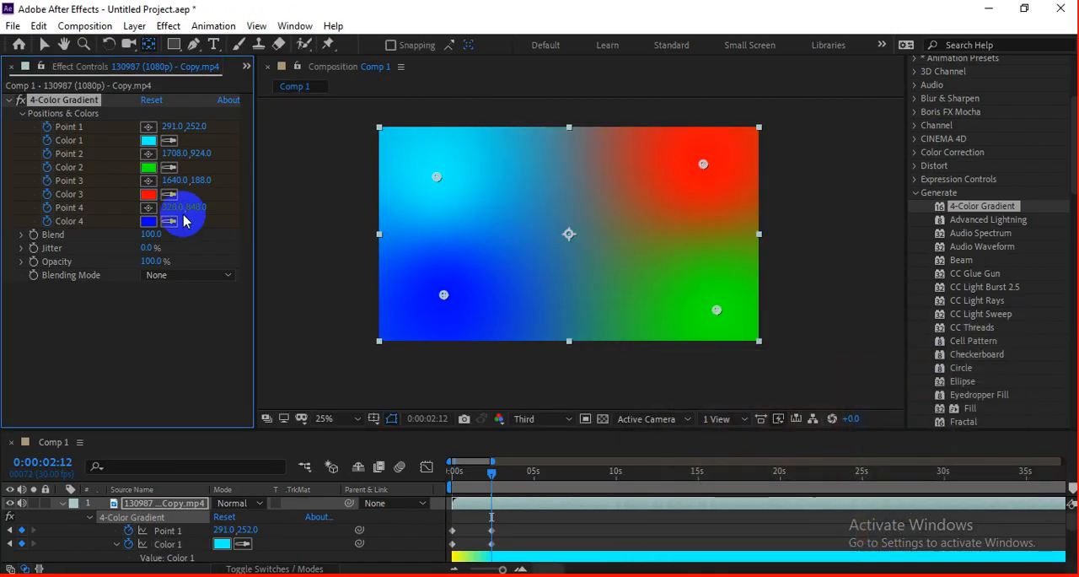
# Step: Change Color 4 of the gradient to orange-yellow (FFC600) at 0:00:02:12
pyautogui.click(148, 221)
pyautogui.moveTo(855, 514)
pyautogui.mouseDown()
pyautogui.moveTo(863, 503)
pyautogui.moveTo(861, 527)
pyautogui.mouseUp()
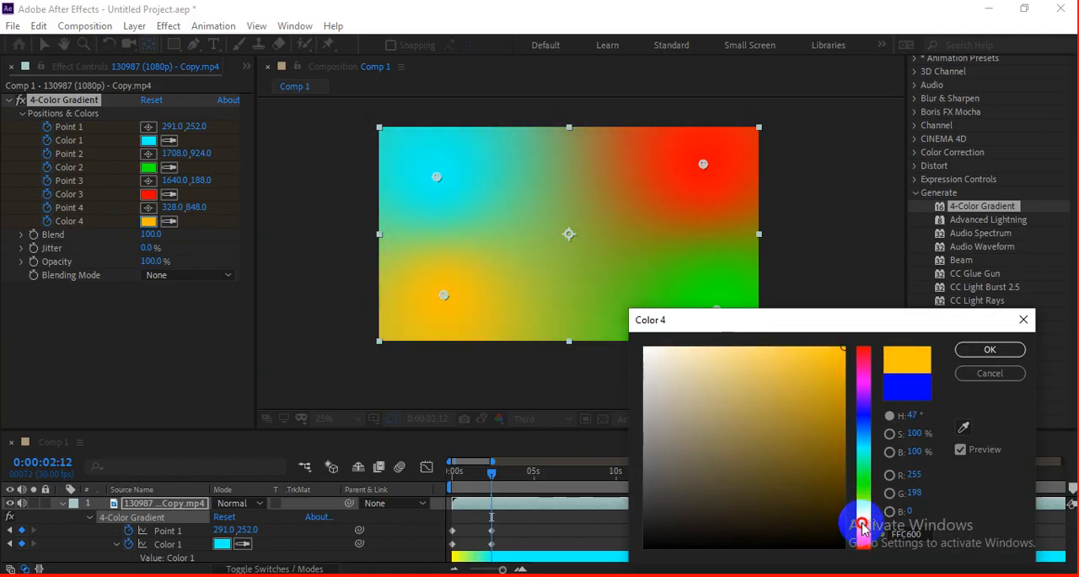
pyautogui.click(982, 352)
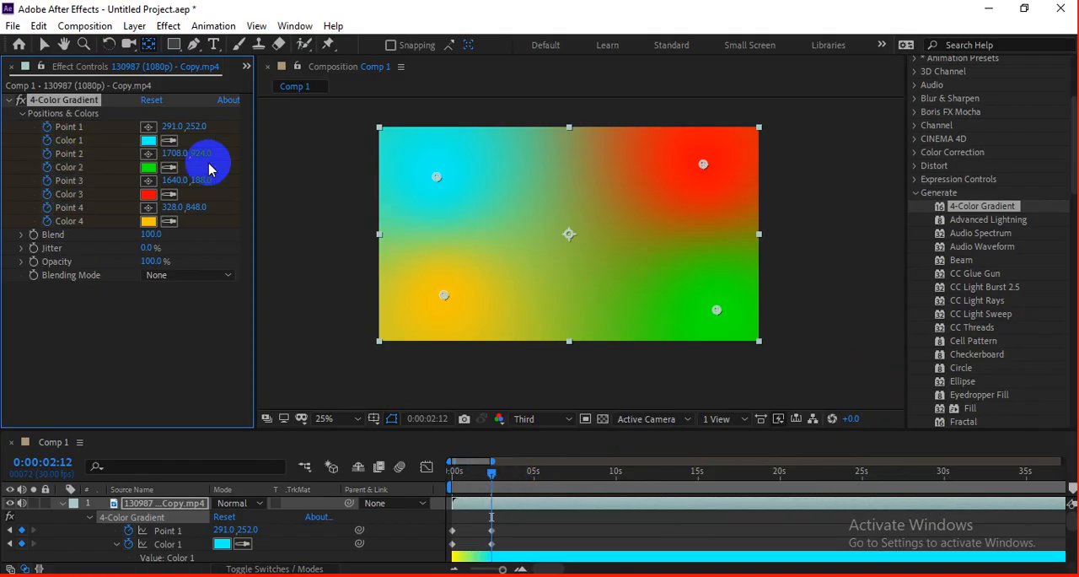
# Step: Play the combined color and position animation of the gradient repeatedly from 0:00:00:00
pyautogui.moveTo(495, 479); pyautogui.dragTo(438, 478)
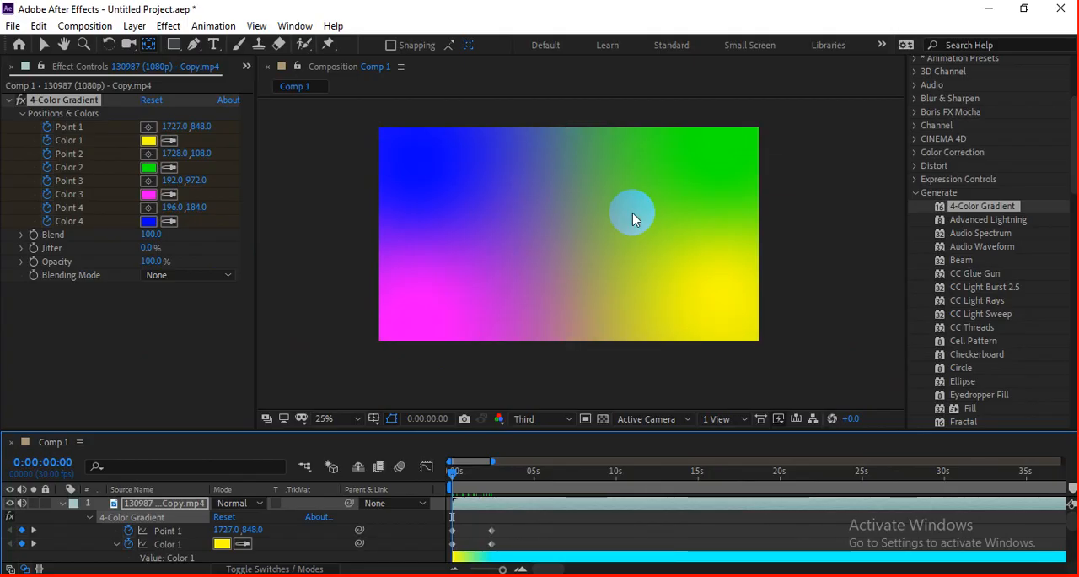
pyautogui.press('space')
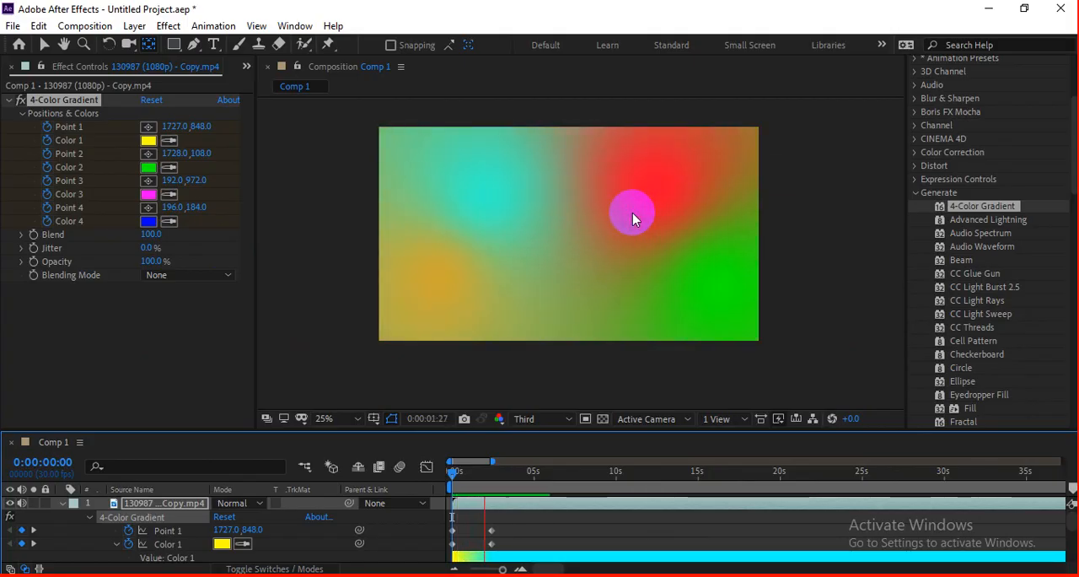
pyautogui.press('space')
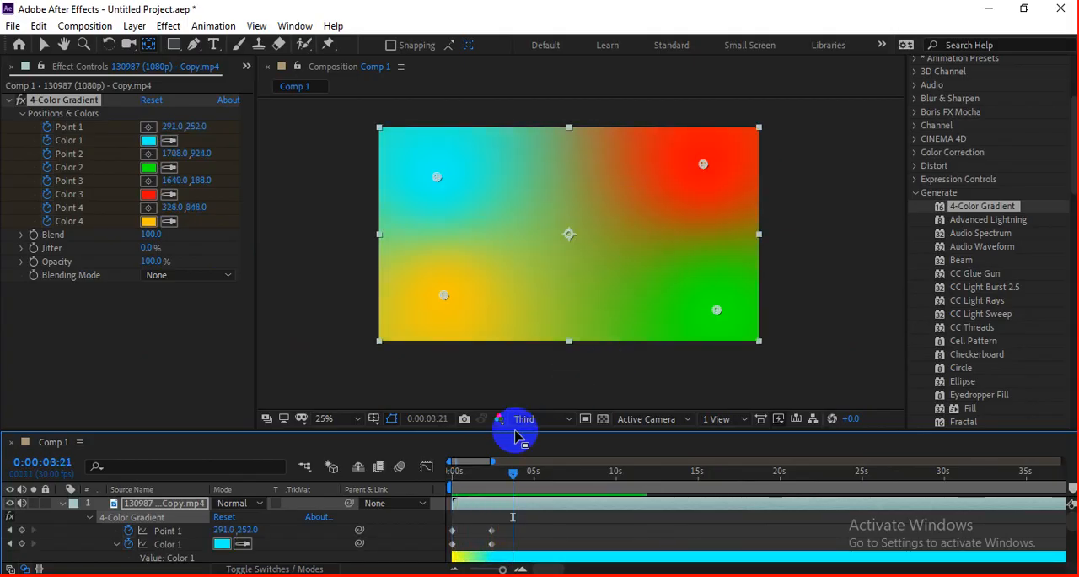
pyautogui.moveTo(504, 477); pyautogui.dragTo(379, 483)
pyautogui.press('space')
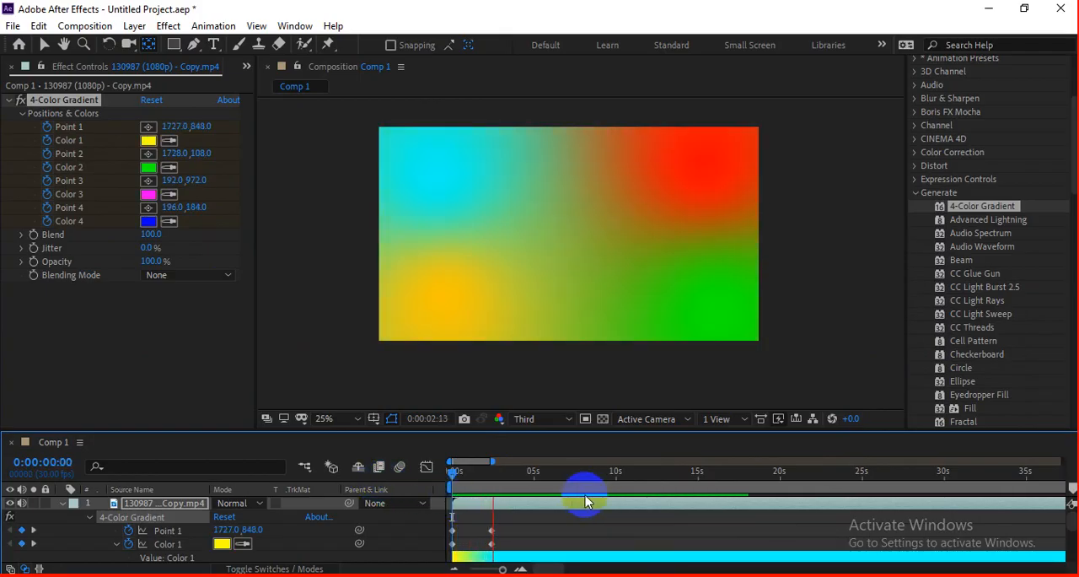
pyautogui.moveTo(471, 482); pyautogui.dragTo(397, 486)
pyautogui.press('space')
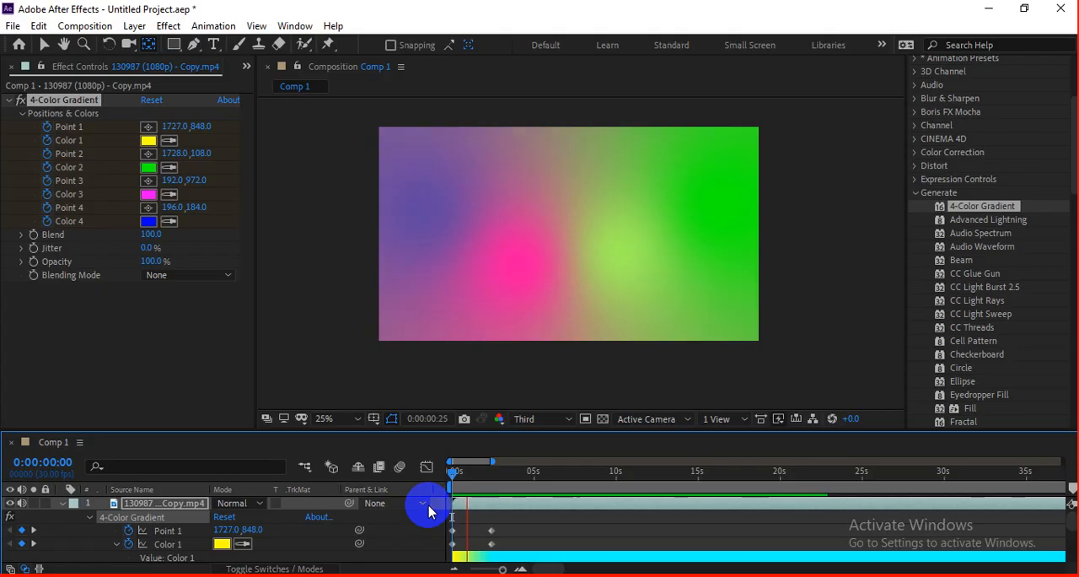
pyautogui.click(493, 477)
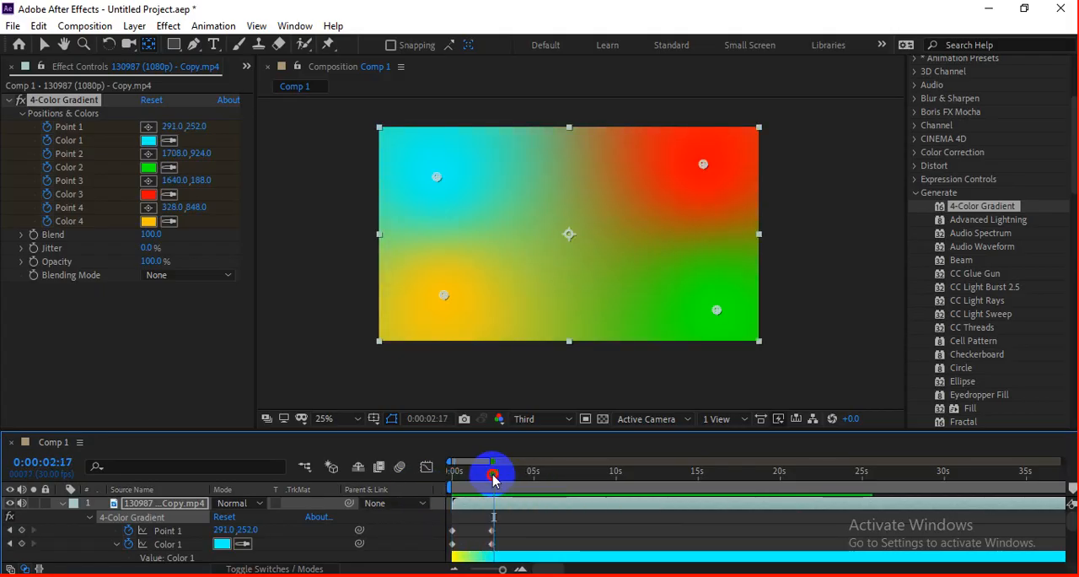
pyautogui.press('space')
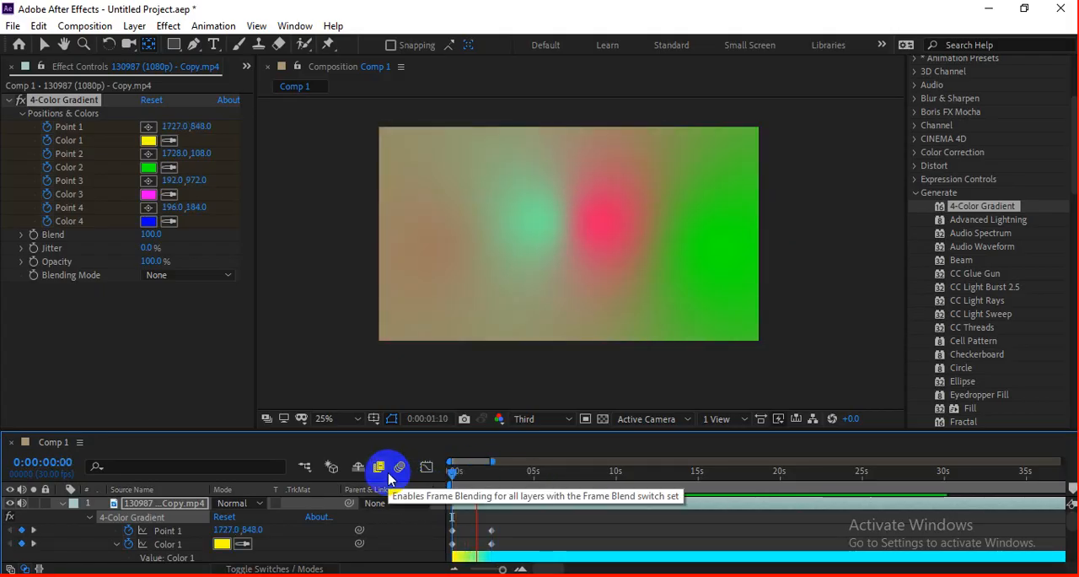
# Step: Toggle the 4-Color Gradient effect off and on to compare the footage with and without it
pyautogui.click(51, 106)
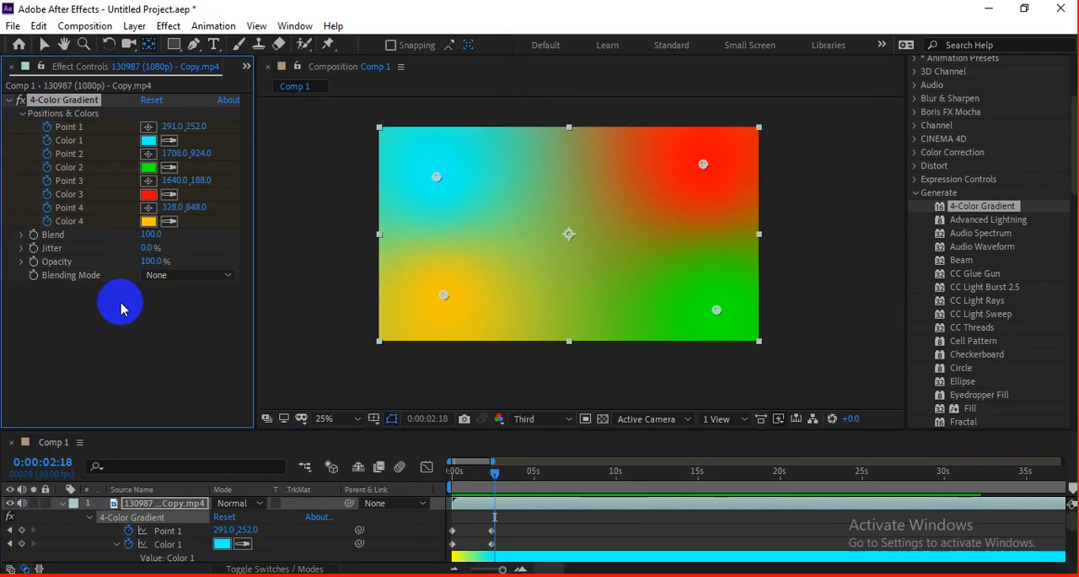
pyautogui.click(21, 100)
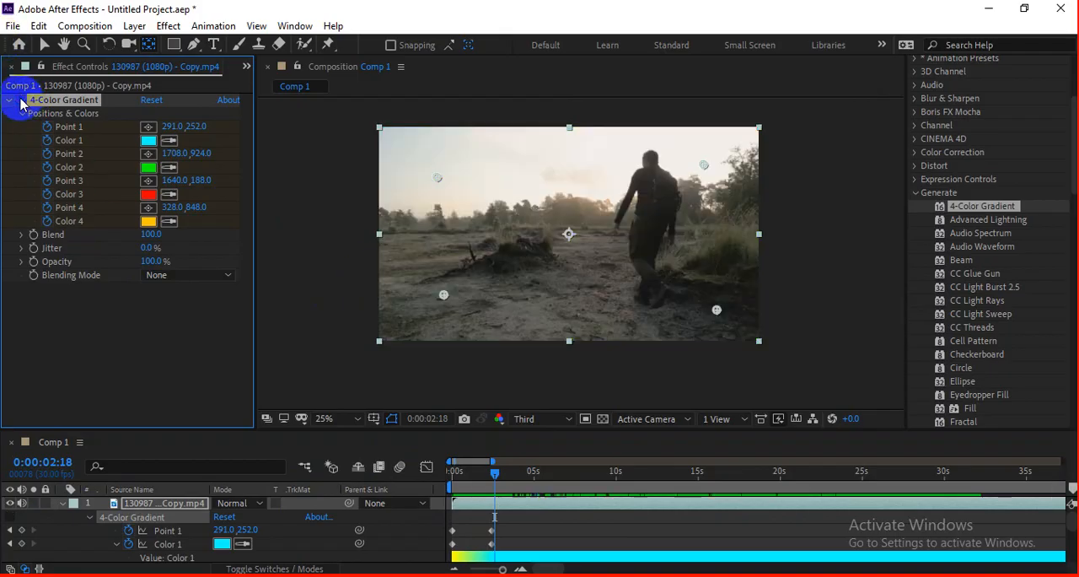
pyautogui.click(22, 101)
pyautogui.click(21, 100)
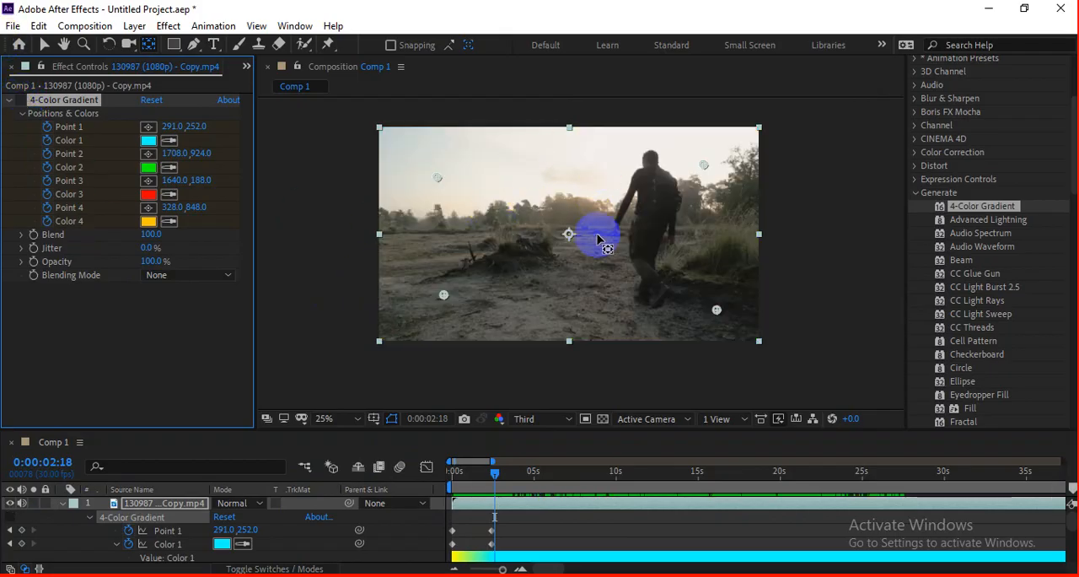
pyautogui.click(20, 101)
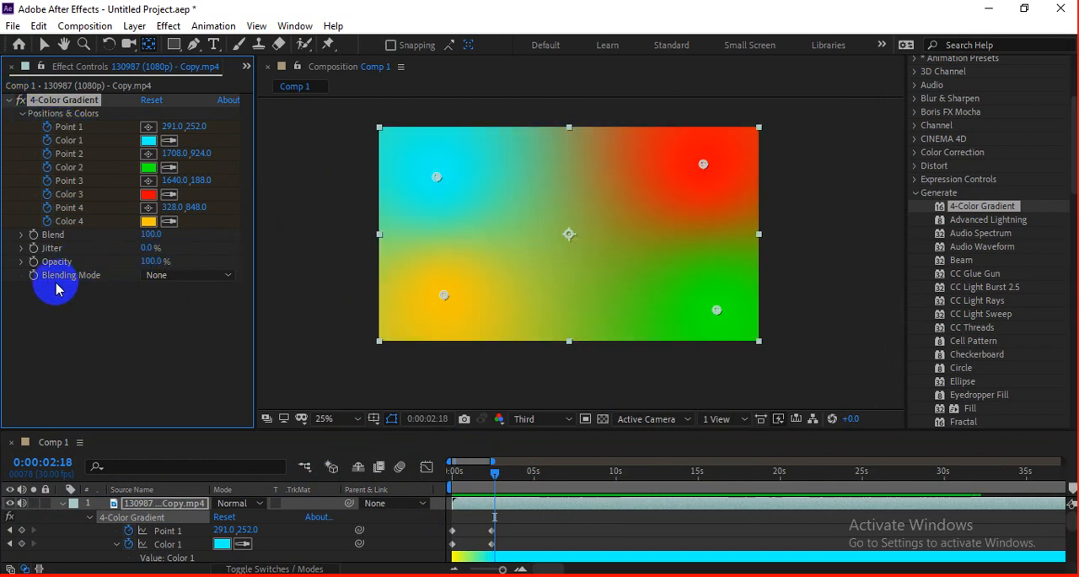
# Step: Set the gradient's blending mode to Color and preview the animation from 0:00:00:00
pyautogui.click(197, 282)
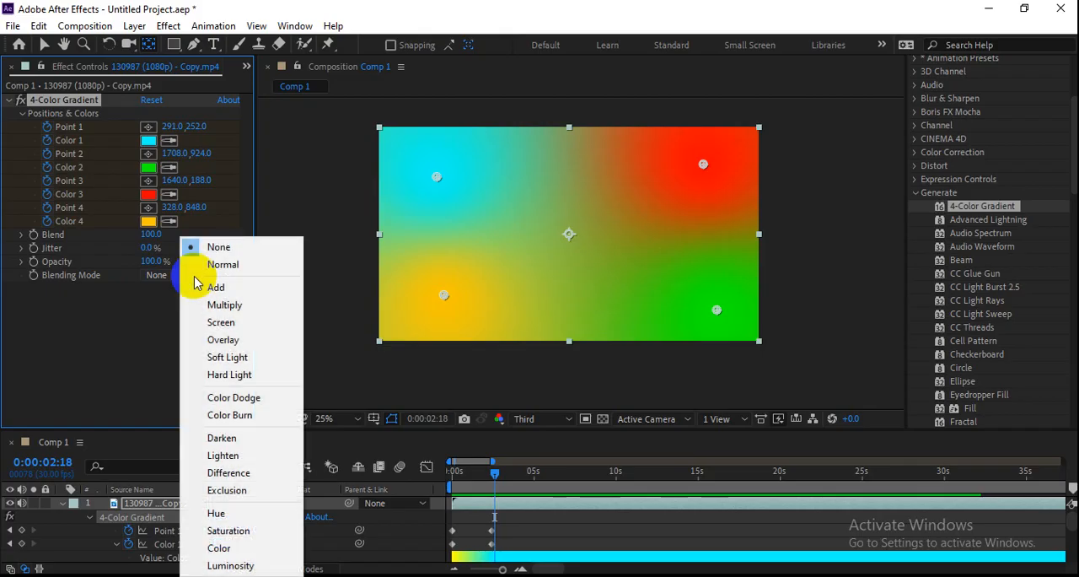
pyautogui.click(233, 556)
pyautogui.moveTo(494, 468); pyautogui.dragTo(438, 485)
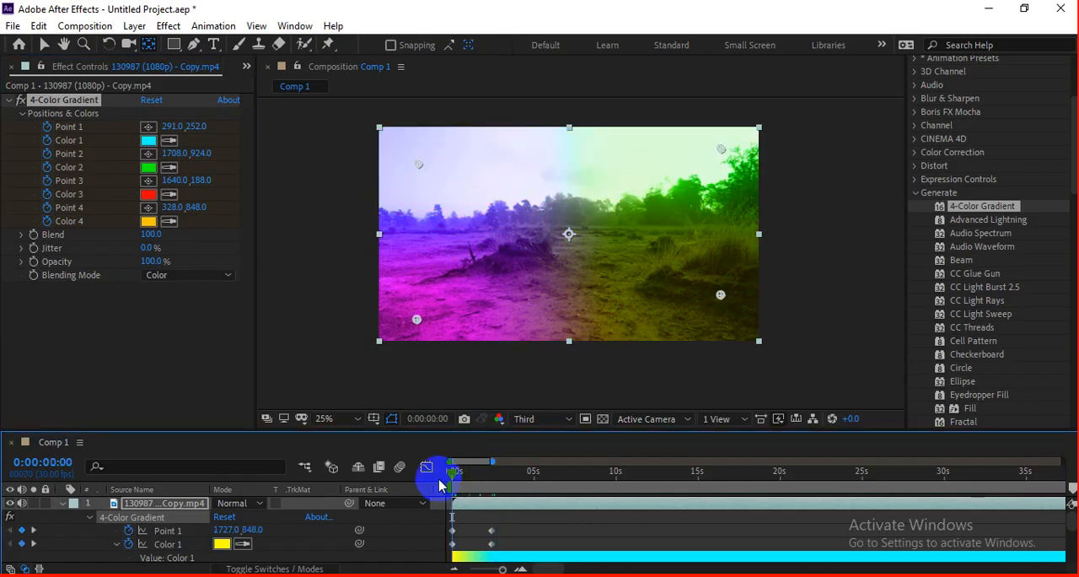
pyautogui.click(422, 410)
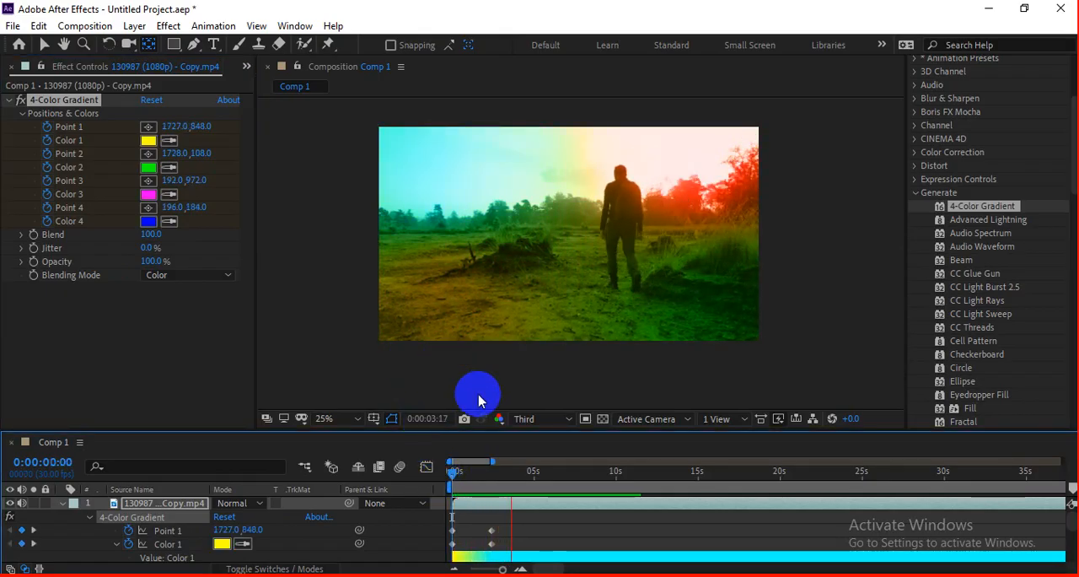
pyautogui.click(481, 479)
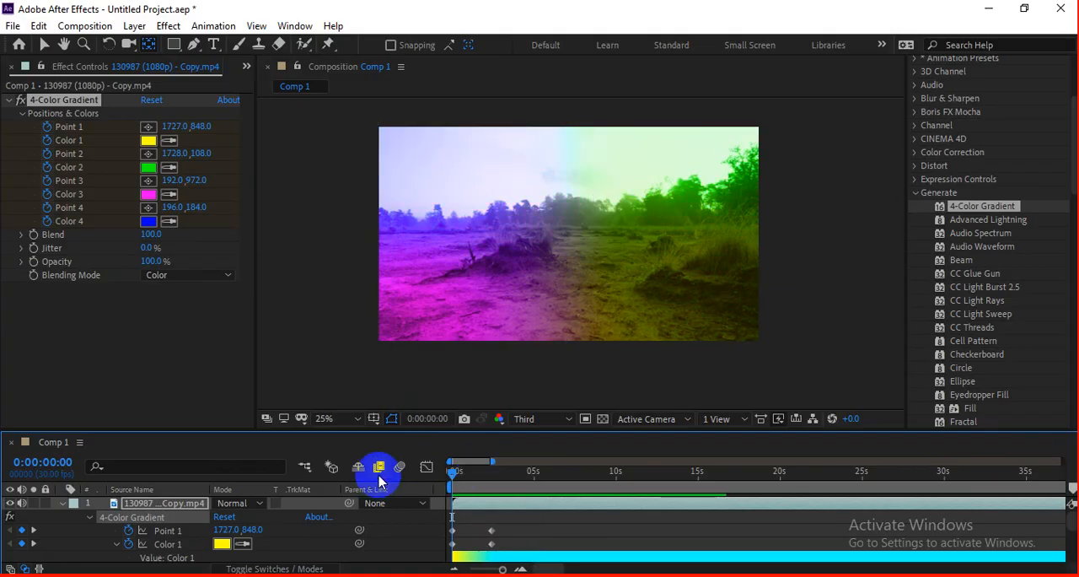
pyautogui.press('space')
# Step: Switch to the Google Meet call, check its messages and participant list, and return to After Effects
pyautogui.hotkey('alt', 'Tab')
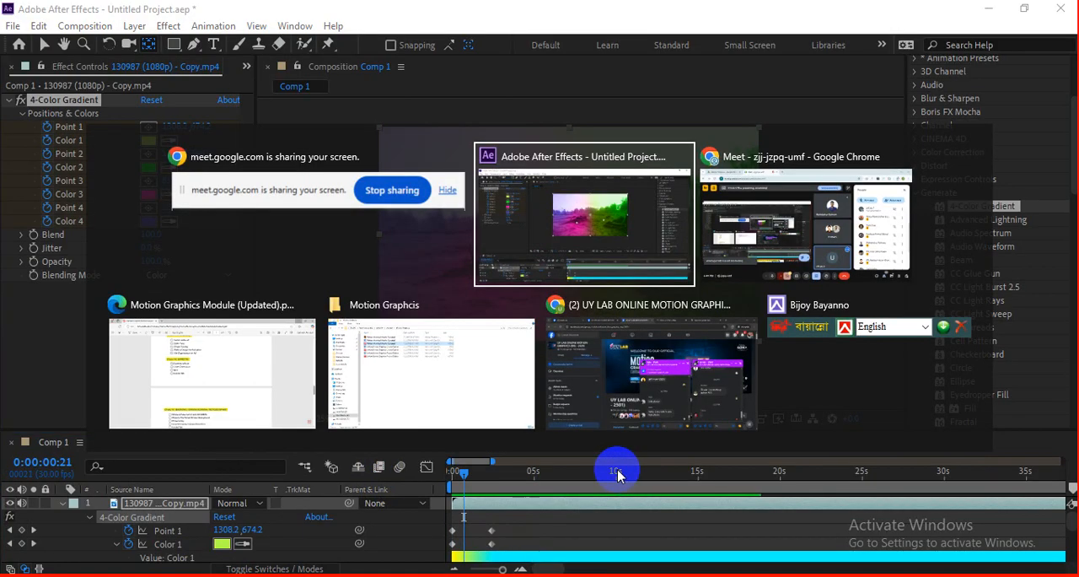
pyautogui.click(779, 249)
pyautogui.click(978, 548)
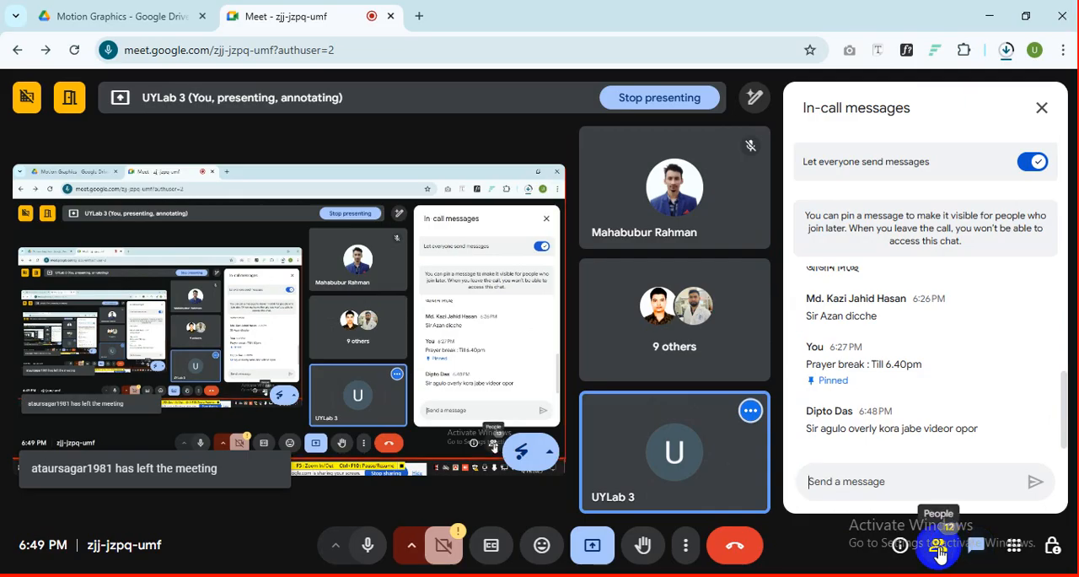
pyautogui.click(939, 548)
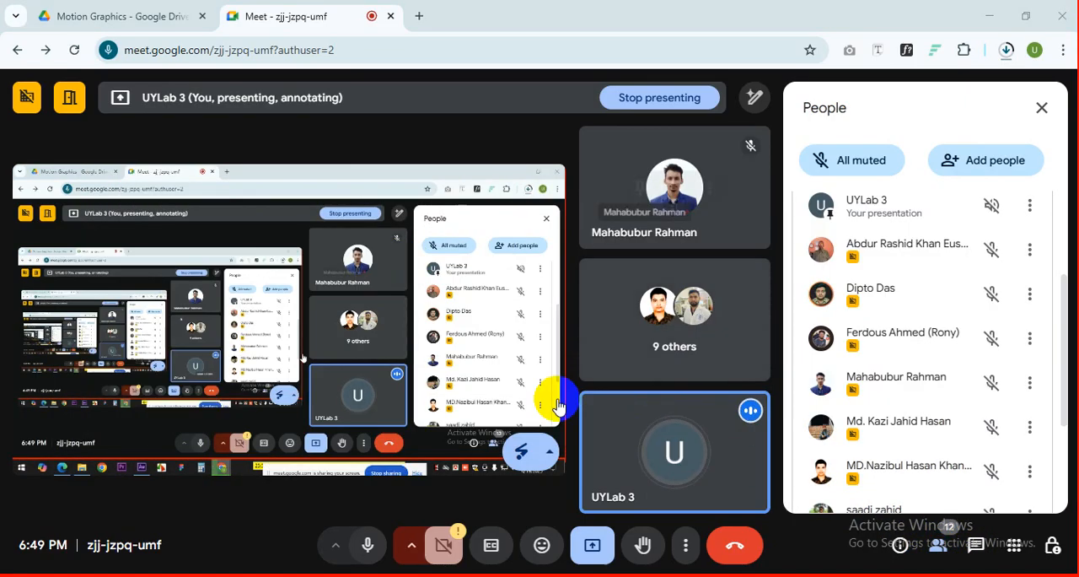
pyautogui.hotkey('alt', 'Tab')
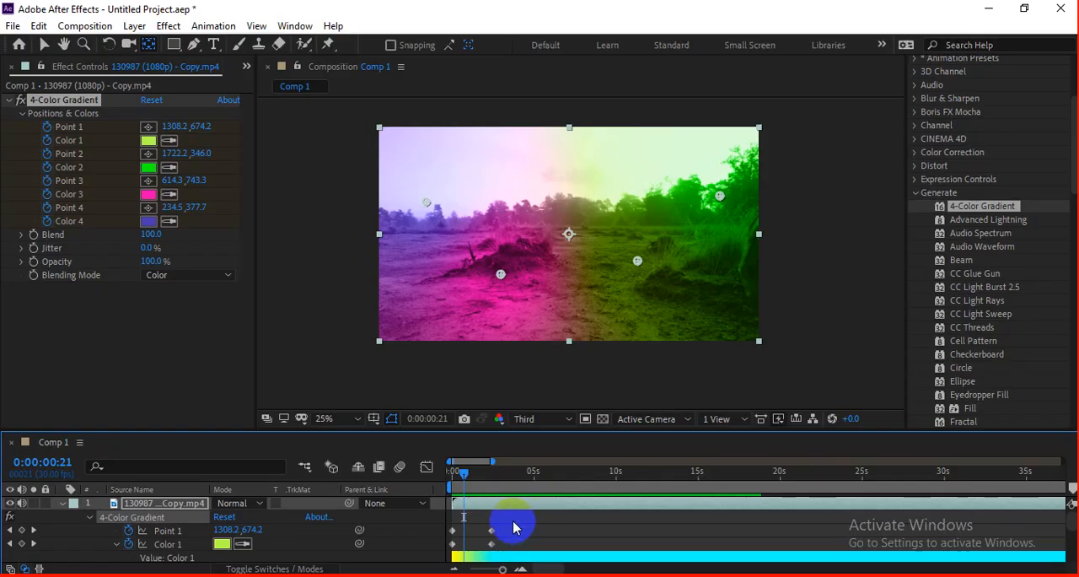
# Step: Replay the tinted animation from the start, set the gradient's opacity to 46%, and preview it
pyautogui.click(416, 483)
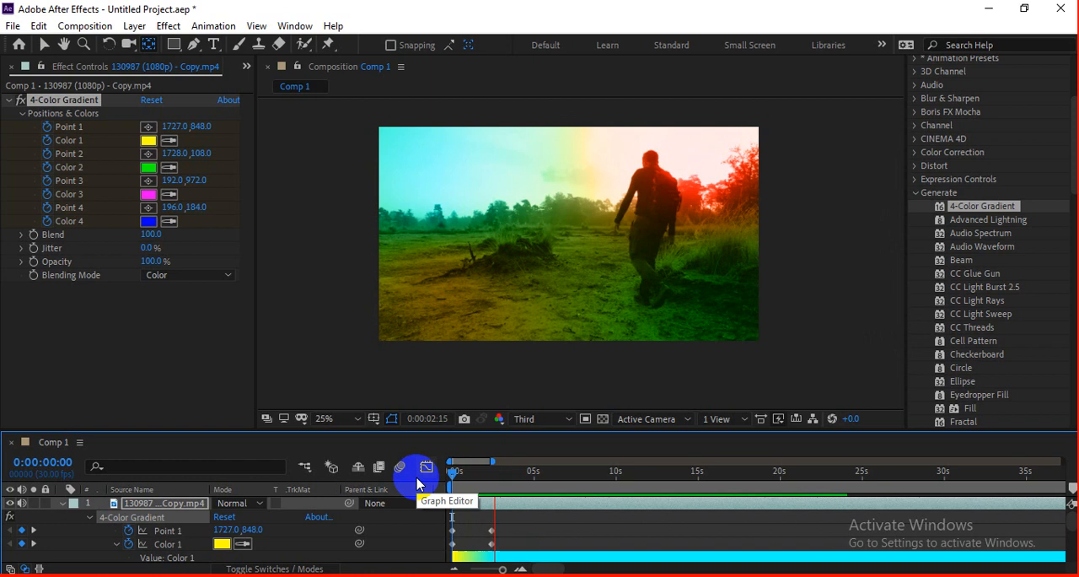
pyautogui.moveTo(516, 477); pyautogui.dragTo(457, 479)
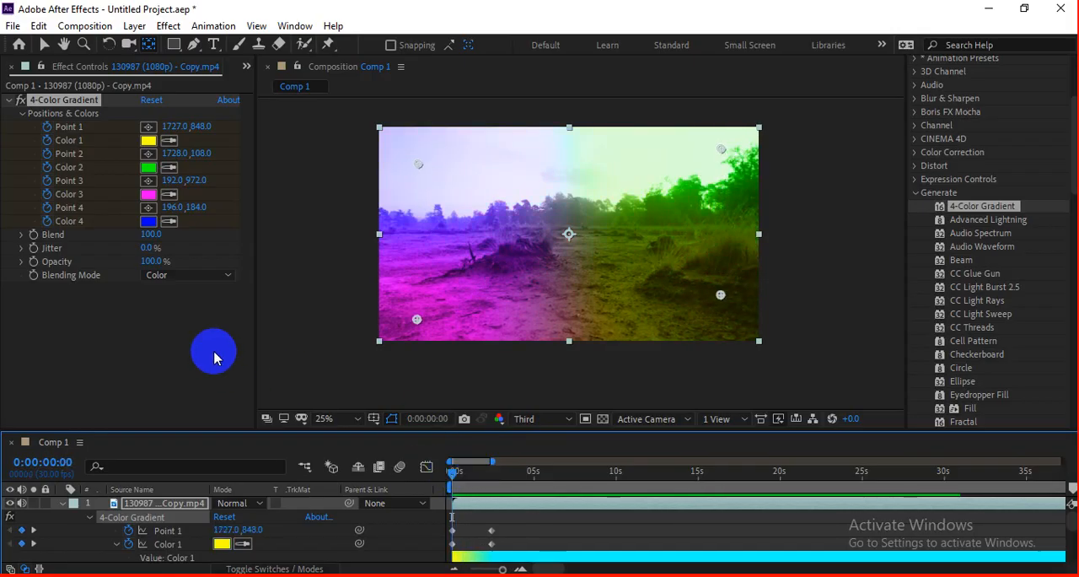
pyautogui.moveTo(145, 264); pyautogui.dragTo(119, 261)
pyautogui.click(477, 461)
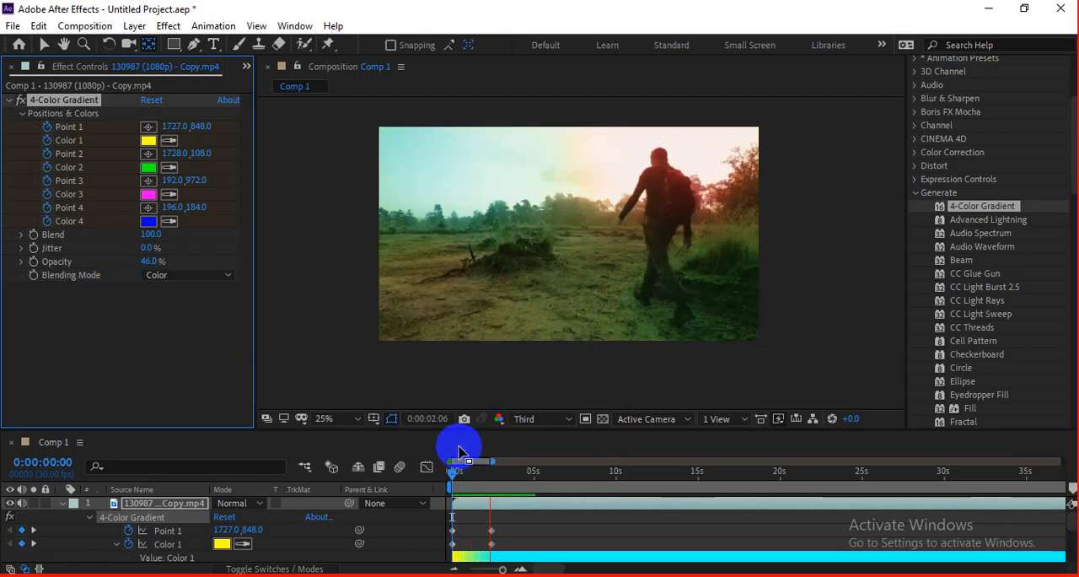
# Step: Set the gradient's blending mode to Overlay with 100% opacity and preview the animation from 0:00:00:00
pyautogui.click(189, 274)
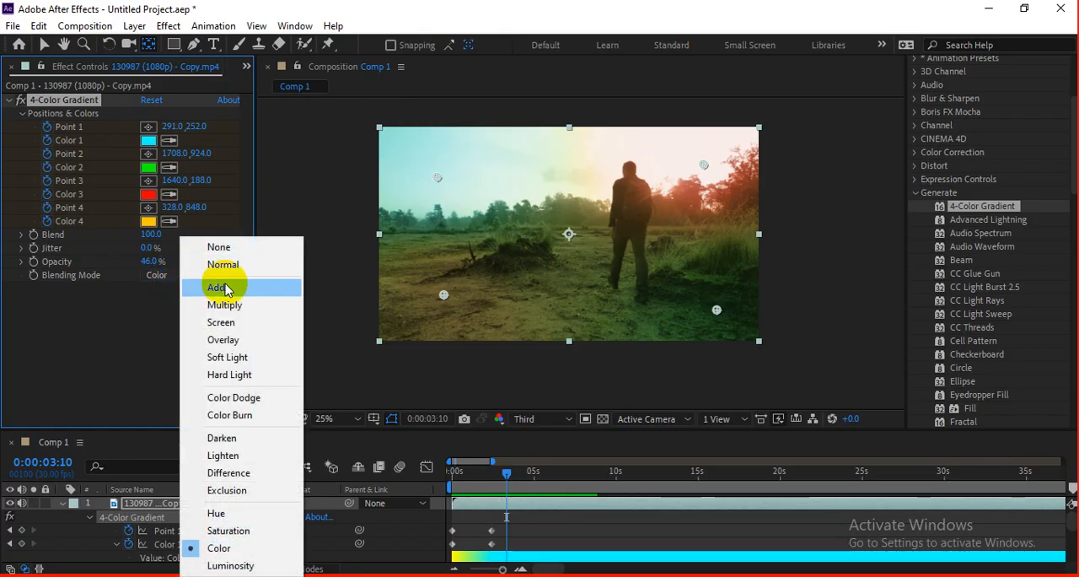
pyautogui.click(230, 338)
pyautogui.moveTo(162, 263); pyautogui.dragTo(203, 268)
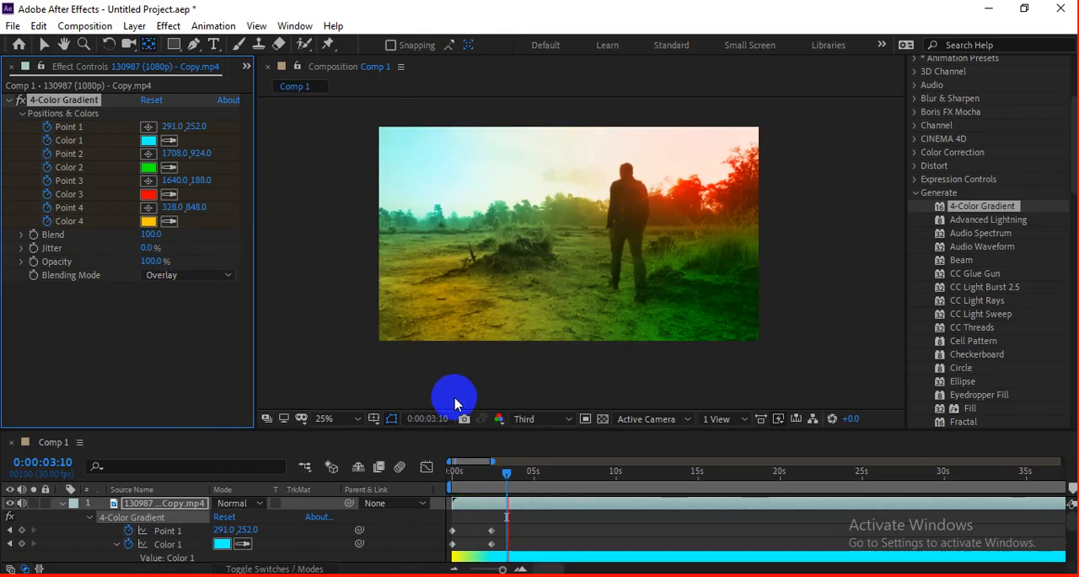
pyautogui.press('space')
pyautogui.moveTo(495, 470); pyautogui.dragTo(421, 469)
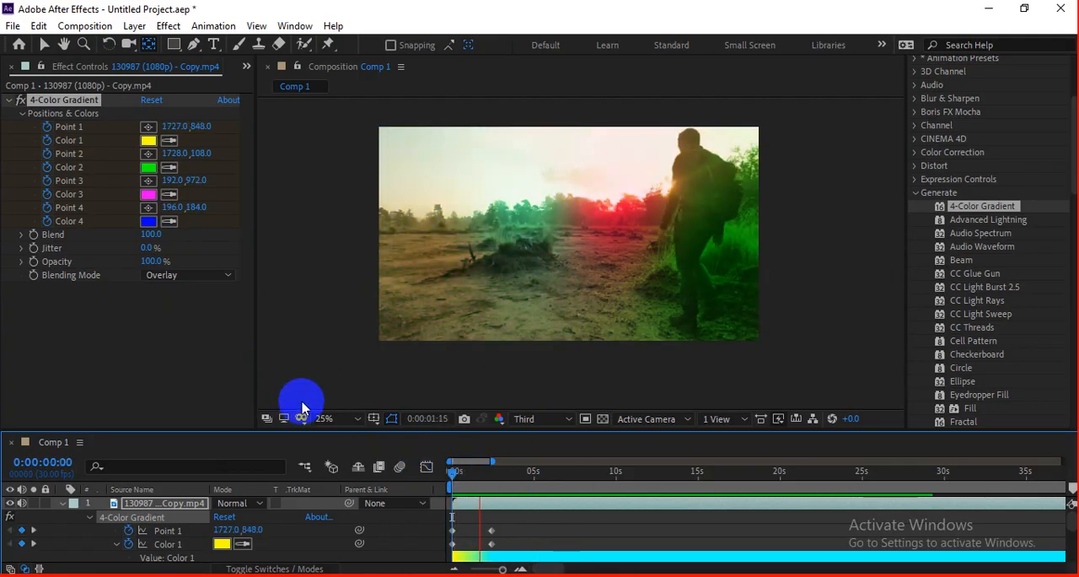
# Step: Stop the preview and remove the 4-Color Gradient effect from the clip
pyautogui.press('space')
pyautogui.click(60, 99)
pyautogui.press('Delete')
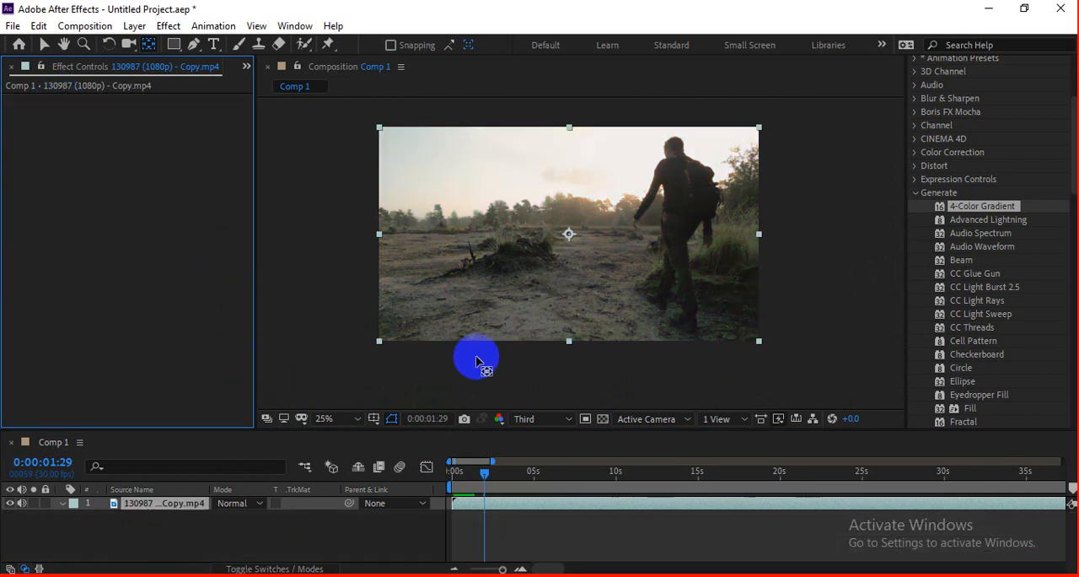
# Step: Apply Advanced Lightning to the clip, composite it on the original footage, and move its origin to about 64, -6
pyautogui.moveTo(965, 221); pyautogui.dragTo(544, 228)
pyautogui.moveTo(553, 145); pyautogui.dragTo(405, 135)
pyautogui.moveTo(404, 135)
pyautogui.mouseDown()
pyautogui.moveTo(394, 132)
pyautogui.moveTo(407, 135)
pyautogui.mouseUp()
pyautogui.click(145, 262)
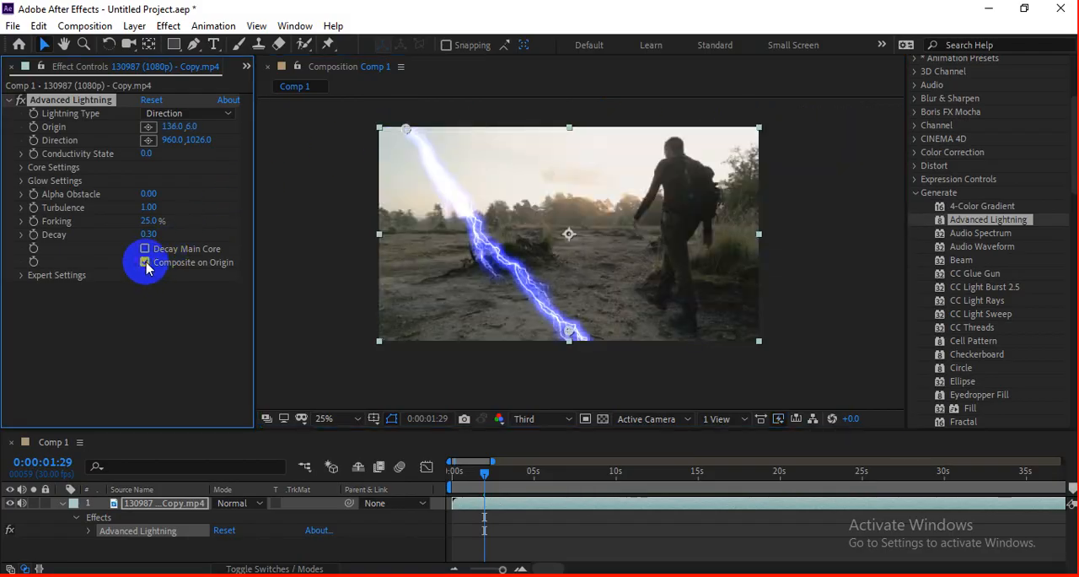
pyautogui.moveTo(406, 134)
pyautogui.mouseDown()
pyautogui.moveTo(740, 137)
pyautogui.moveTo(439, 142)
pyautogui.moveTo(390, 128)
pyautogui.mouseUp()
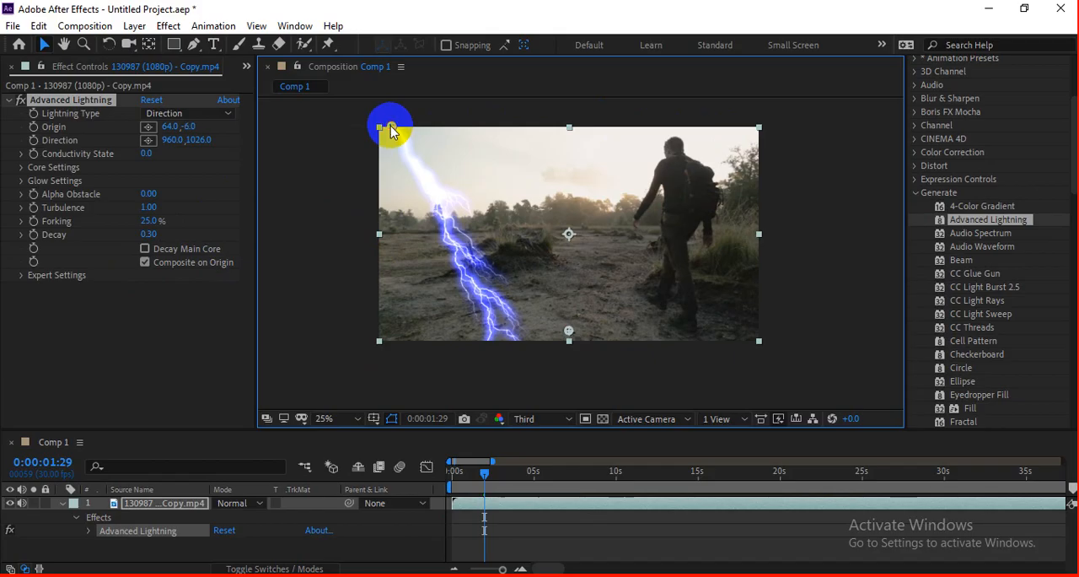
# Step: Examine the lightning's core settings and its core color choices
pyautogui.click(22, 168)
pyautogui.click(168, 208)
pyautogui.click(401, 197)
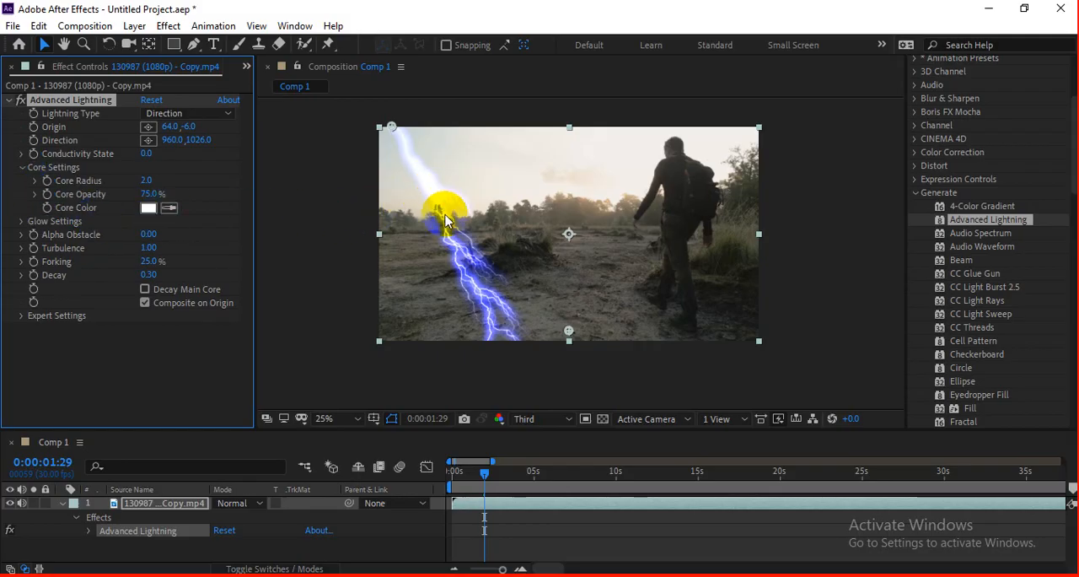
# Step: Change the lightning's glow color to dark gray (4D4D4D)
pyautogui.click(21, 222)
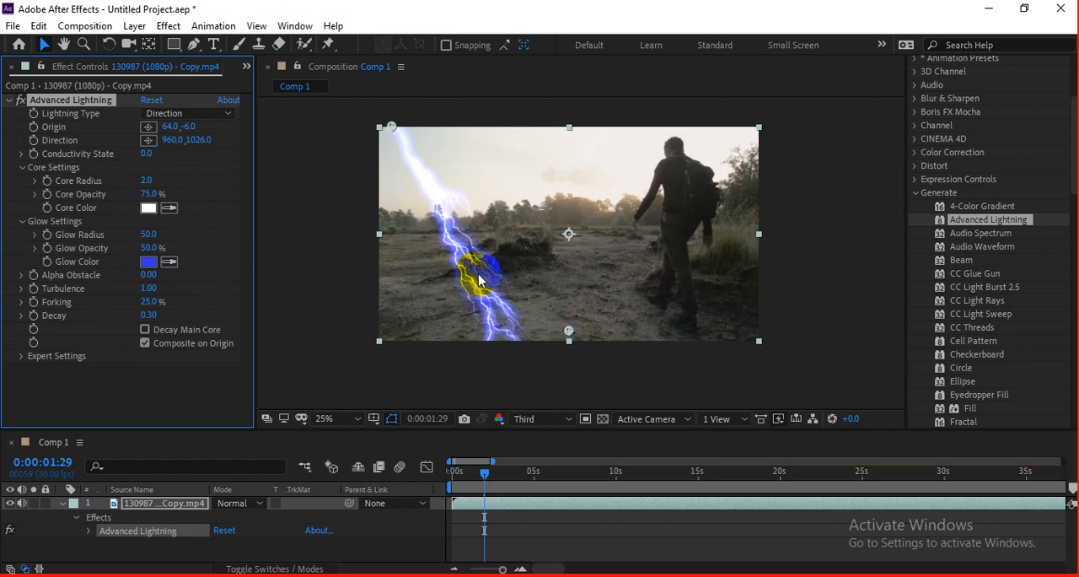
pyautogui.click(148, 262)
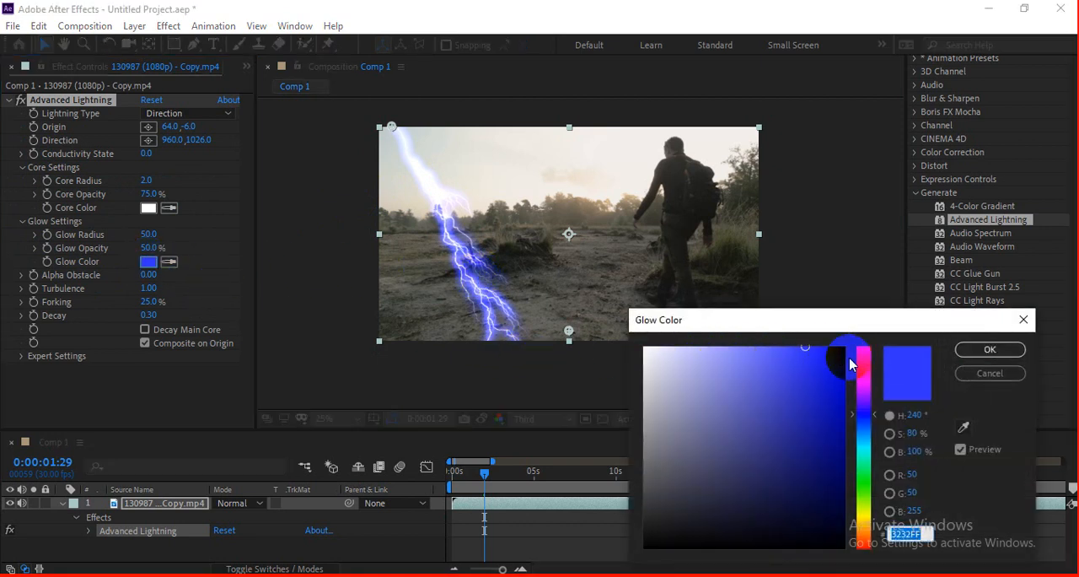
pyautogui.click(864, 355)
pyautogui.moveTo(864, 352); pyautogui.dragTo(869, 368)
pyautogui.moveTo(751, 388); pyautogui.dragTo(642, 487)
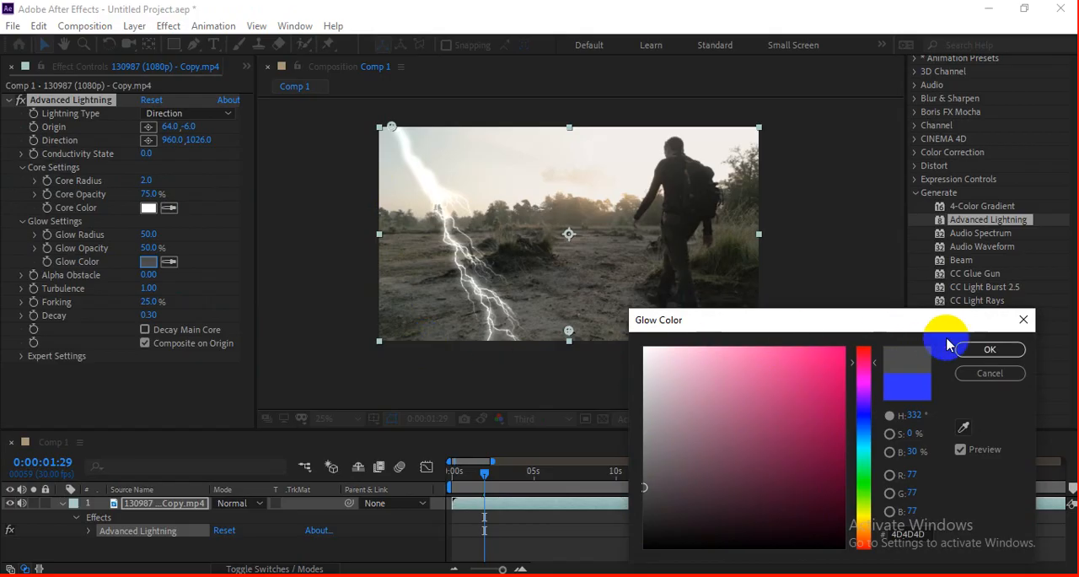
pyautogui.click(988, 351)
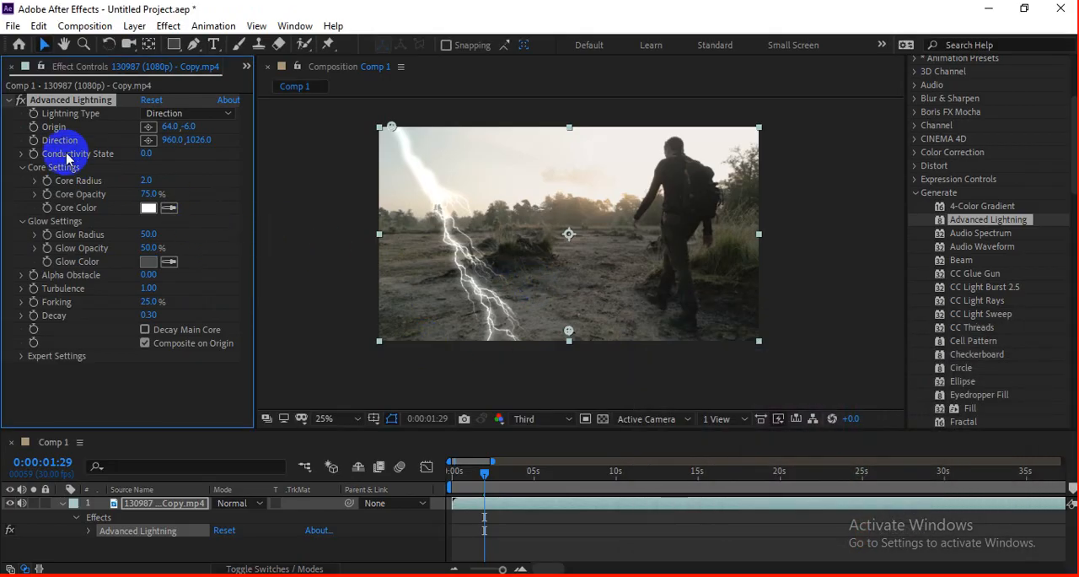
# Step: Keyframe the lightning's Origin at about -20, -10 at 0:00:01:29 and about 1968, 34 at 0:00:05:25
pyautogui.moveTo(390, 131)
pyautogui.mouseDown()
pyautogui.moveTo(368, 131)
pyautogui.moveTo(387, 127)
pyautogui.moveTo(375, 125)
pyautogui.mouseUp()
pyautogui.click(36, 132)
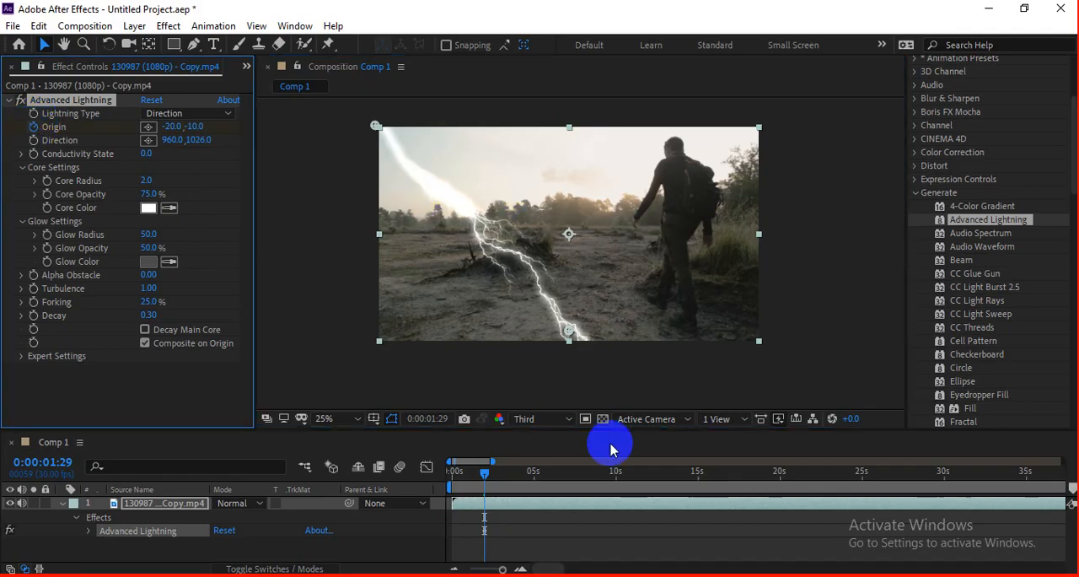
pyautogui.click(571, 470)
pyautogui.moveTo(377, 126); pyautogui.dragTo(770, 135)
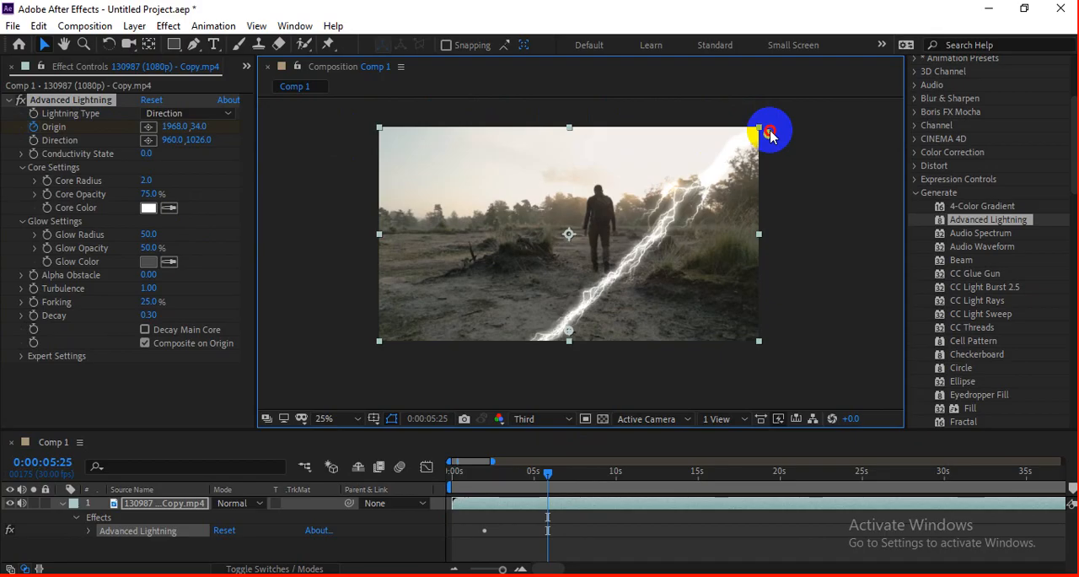
# Step: Keyframe Direction at about 1904, 1094 at 0:00:05:25 and about -344, 1158 at 0:00:01:29, and preview the moving lightning
pyautogui.moveTo(579, 338); pyautogui.dragTo(757, 351)
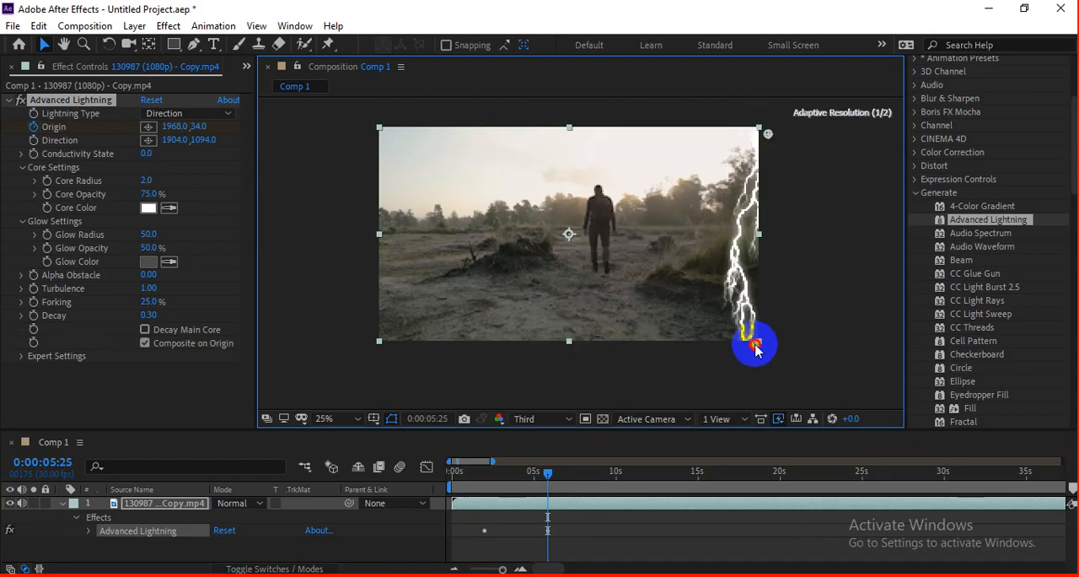
pyautogui.click(48, 152)
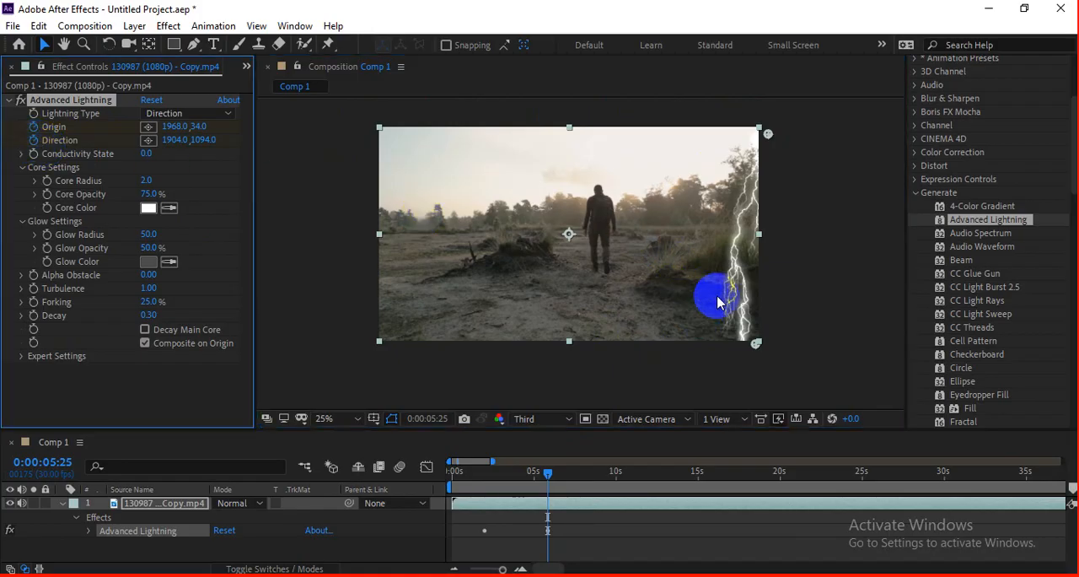
pyautogui.moveTo(548, 474); pyautogui.dragTo(486, 491)
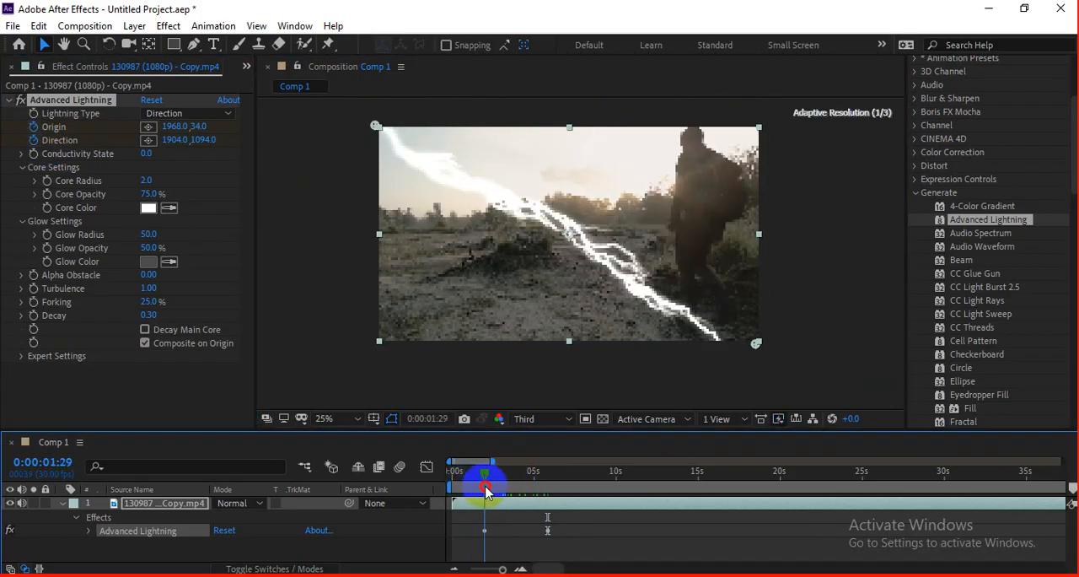
pyautogui.moveTo(769, 354); pyautogui.dragTo(311, 356)
pyautogui.press('space')
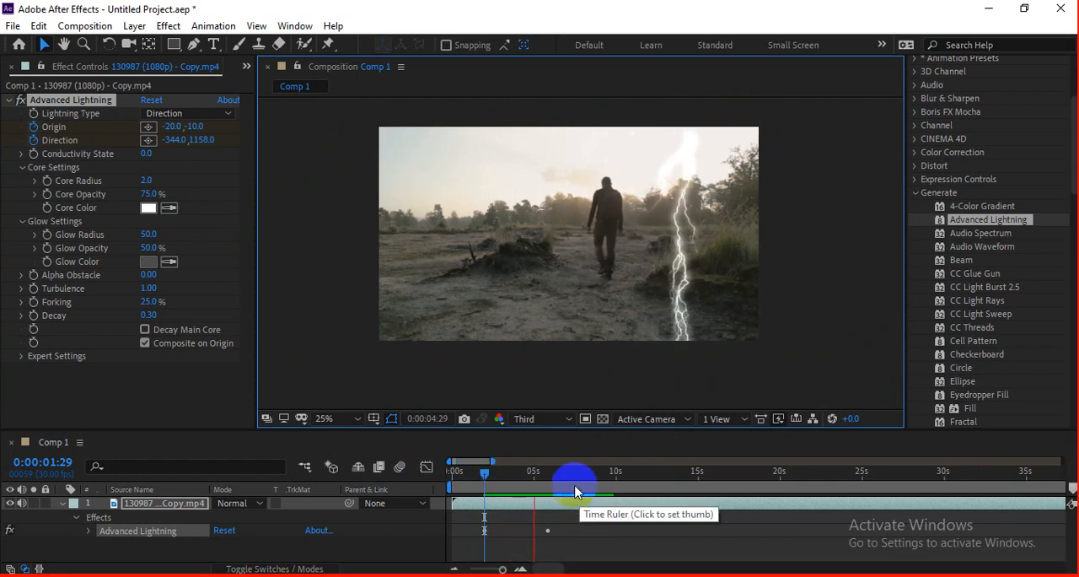
# Step: At 0:00:02:28, move the lightning's Direction to about 278, 670 and Origin to about 493, -135, and preview the motion
pyautogui.moveTo(573, 489); pyautogui.dragTo(502, 481)
pyautogui.moveTo(428, 352); pyautogui.dragTo(434, 260)
pyautogui.moveTo(473, 127); pyautogui.dragTo(476, 103)
pyautogui.press('space')
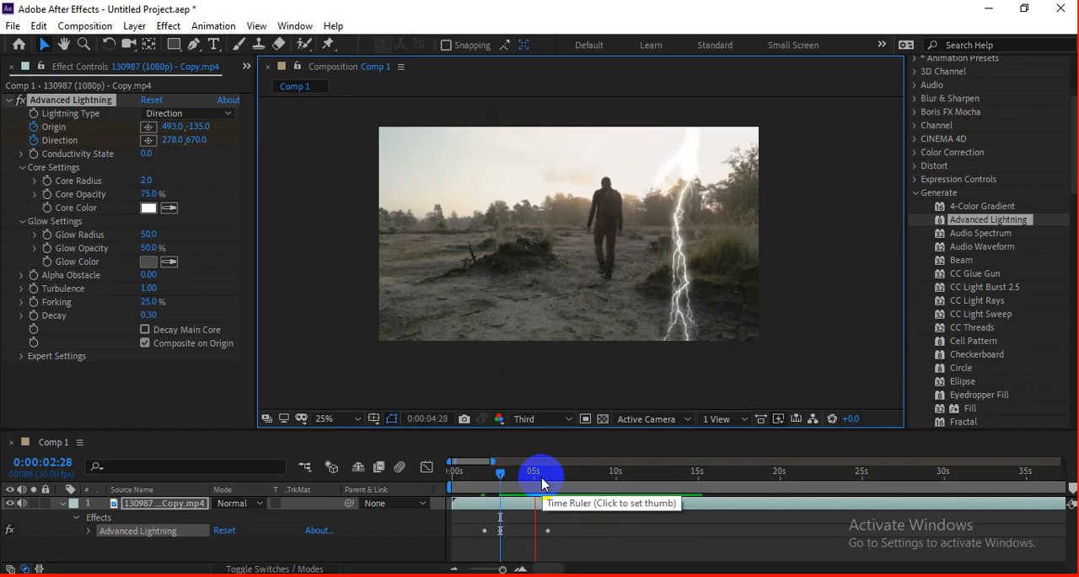
# Step: Stop the preview and remove the Advanced Lightning effect from the clip
pyautogui.click(542, 482)
pyautogui.click(74, 102)
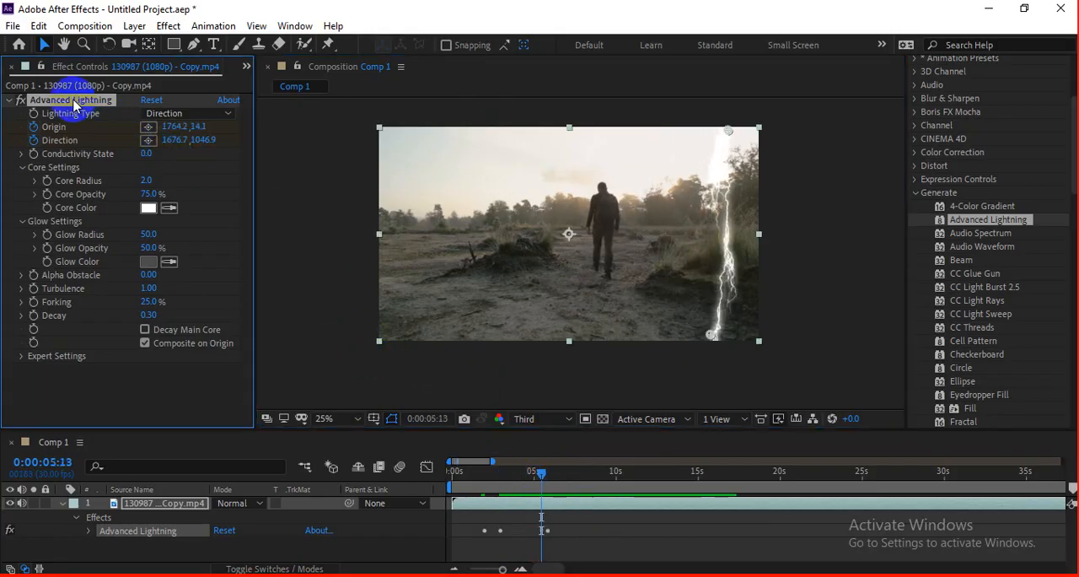
pyautogui.press('Delete')
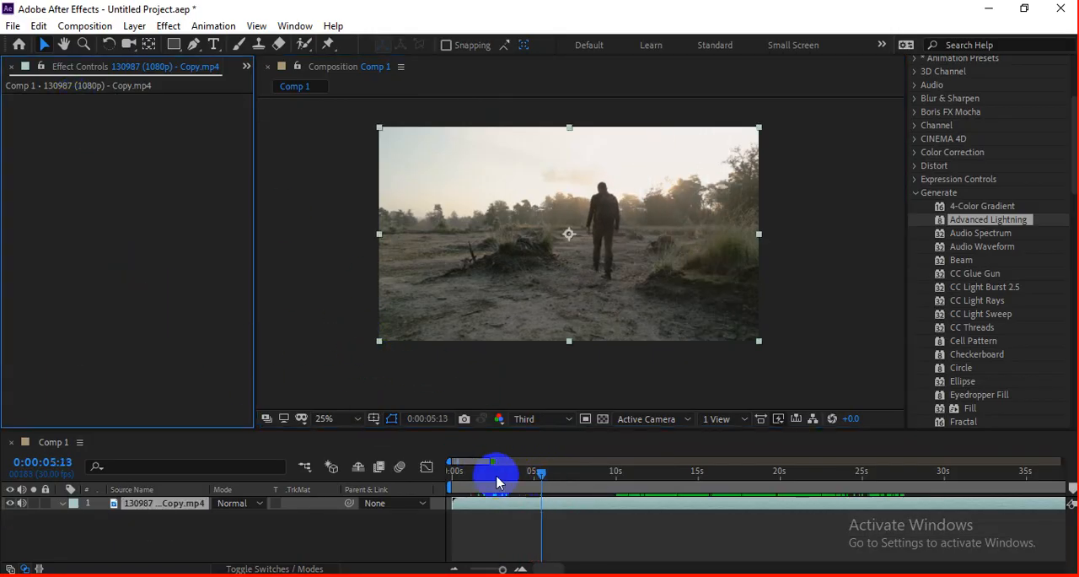
# Step: Apply the CC Glue Gun effect to the clip at 0:00:02:01
pyautogui.click(486, 472)
pyautogui.click(979, 248)
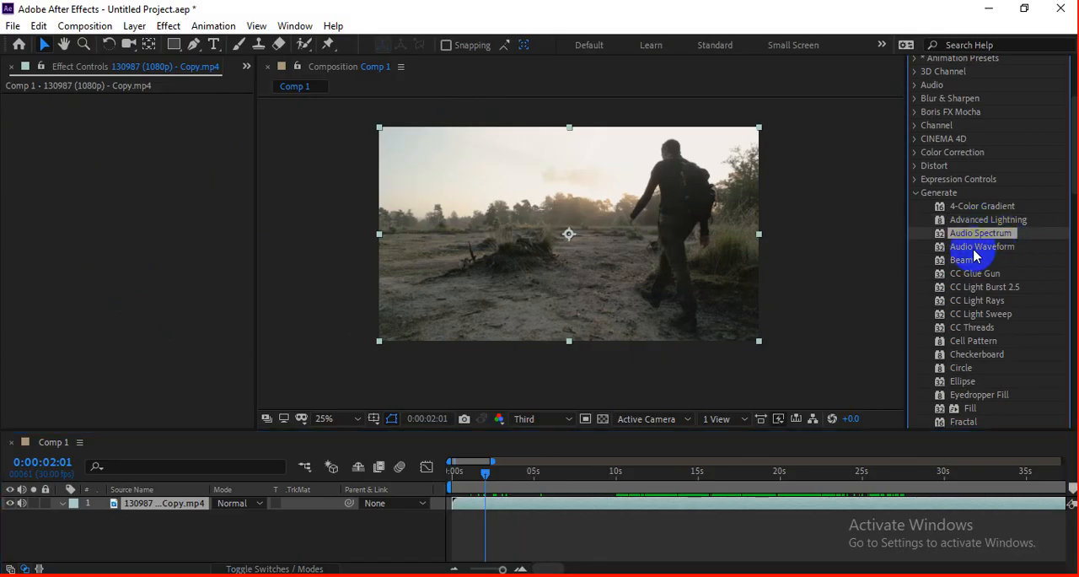
pyautogui.click(968, 263)
pyautogui.click(971, 274)
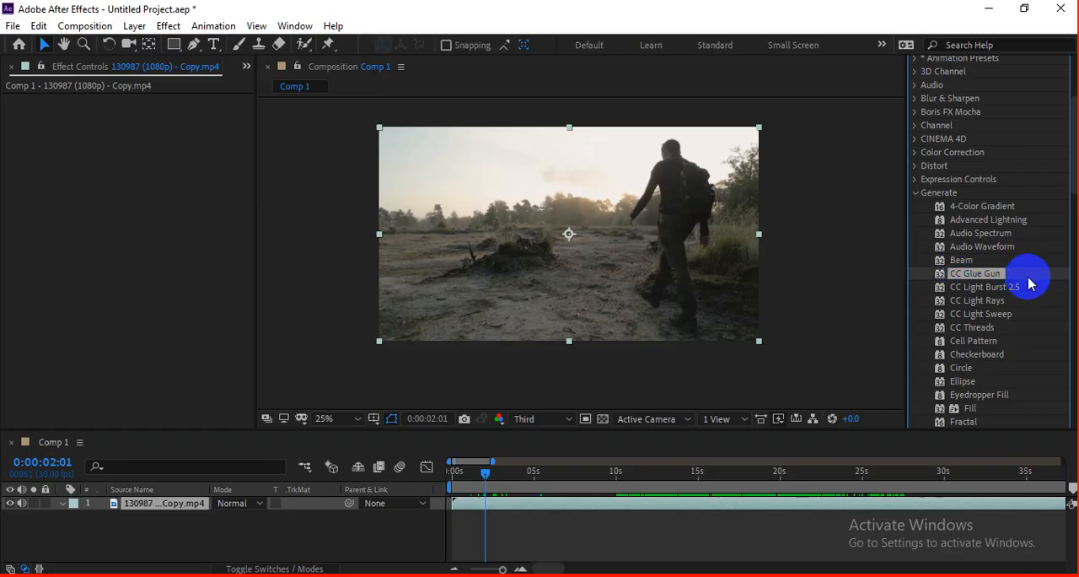
pyautogui.moveTo(986, 278); pyautogui.dragTo(619, 257)
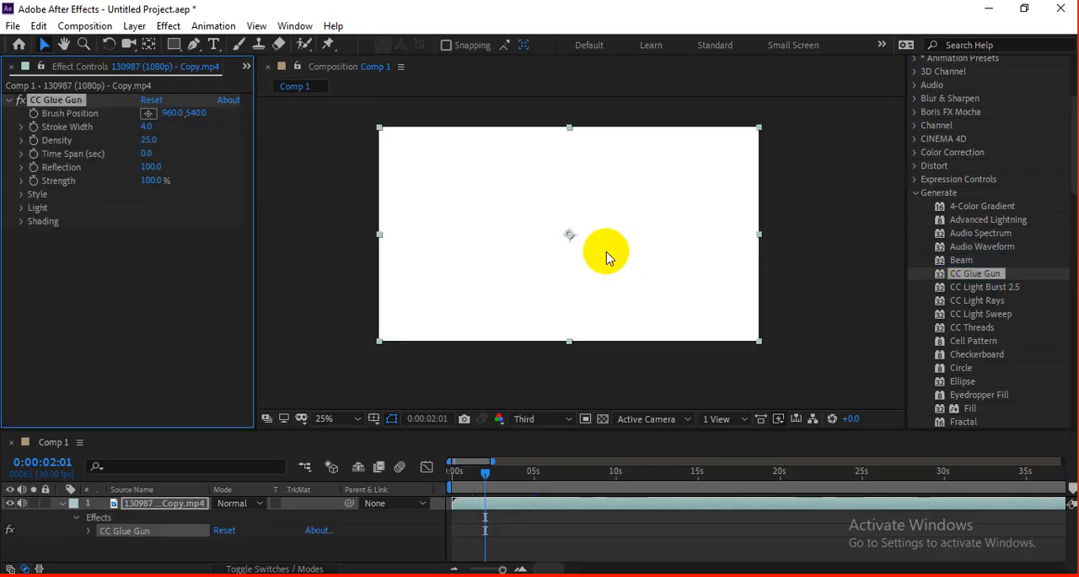
# Step: Set the glue gun's Stroke Width to about 143.9 and Brush Position to about 1140, 432, and preview the clip
pyautogui.click(585, 258)
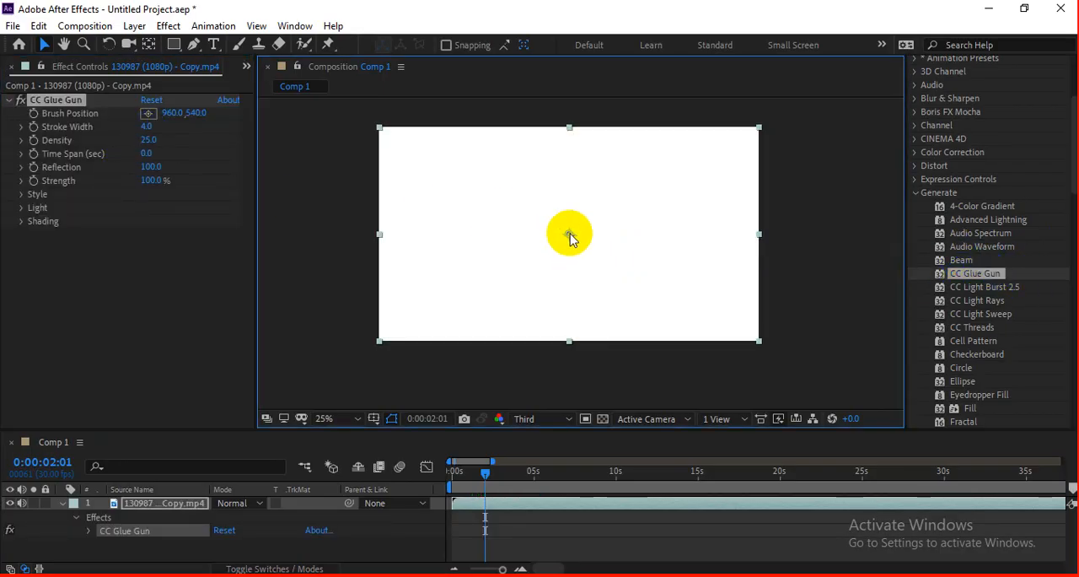
pyautogui.click(616, 267)
pyautogui.click(609, 240)
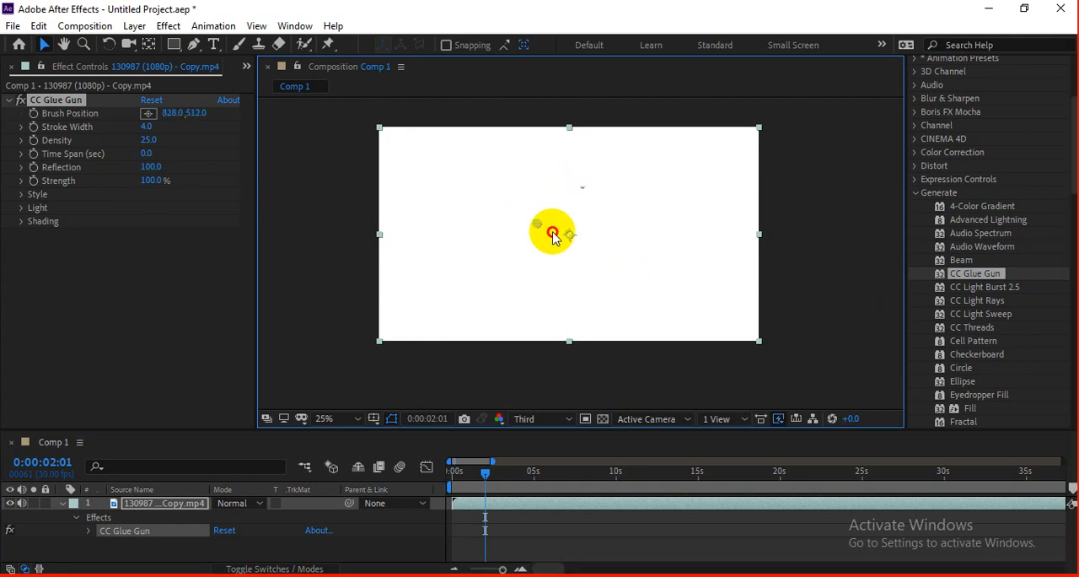
pyautogui.click(554, 200)
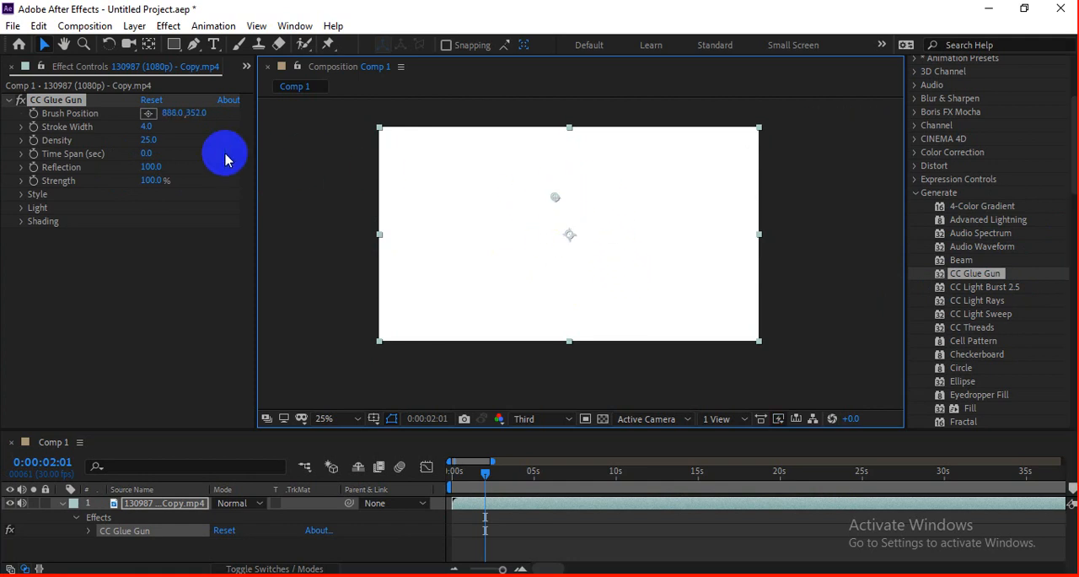
pyautogui.moveTo(147, 126); pyautogui.dragTo(236, 126)
pyautogui.click(570, 212)
pyautogui.moveTo(551, 199)
pyautogui.mouseDown()
pyautogui.moveTo(699, 250)
pyautogui.moveTo(686, 215)
pyautogui.moveTo(576, 232)
pyautogui.moveTo(640, 209)
pyautogui.moveTo(443, 226)
pyautogui.moveTo(672, 211)
pyautogui.moveTo(628, 212)
pyautogui.moveTo(526, 271)
pyautogui.moveTo(607, 216)
pyautogui.mouseUp()
pyautogui.press('space')
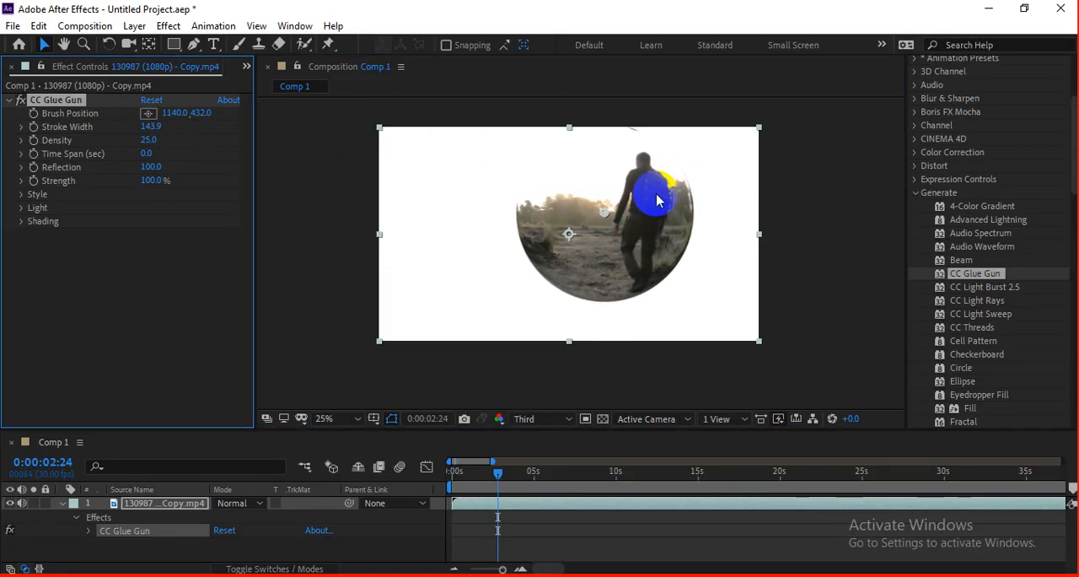
# Step: Move the glue gun's Brush Position to about 1212, 468 and preview the result from the beginning of the clip
pyautogui.moveTo(604, 213)
pyautogui.mouseDown()
pyautogui.moveTo(692, 267)
pyautogui.moveTo(590, 219)
pyautogui.moveTo(404, 239)
pyautogui.moveTo(617, 220)
pyautogui.mouseUp()
pyautogui.press('space')
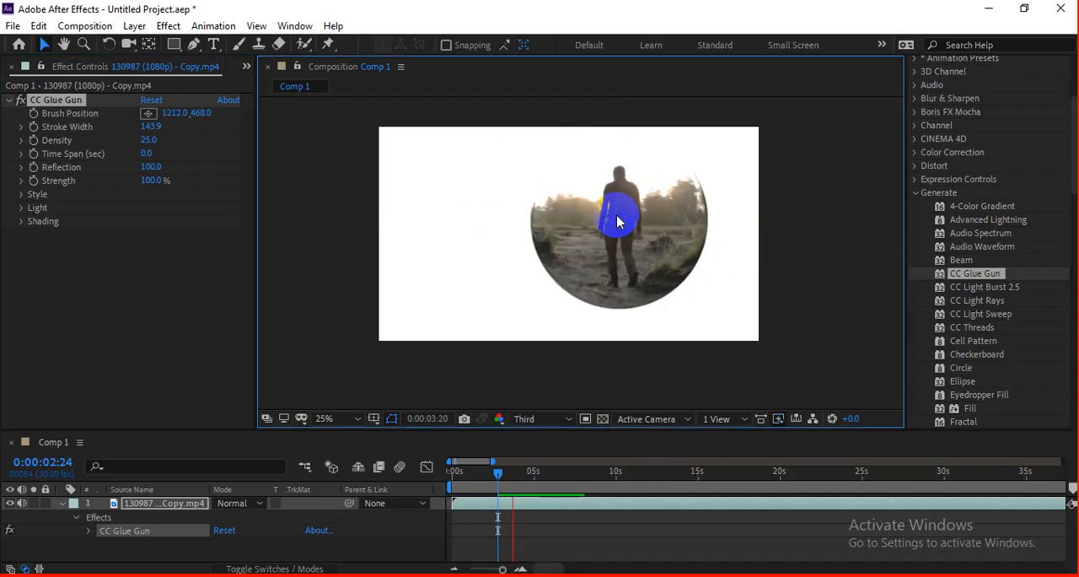
pyautogui.moveTo(493, 472); pyautogui.dragTo(456, 491)
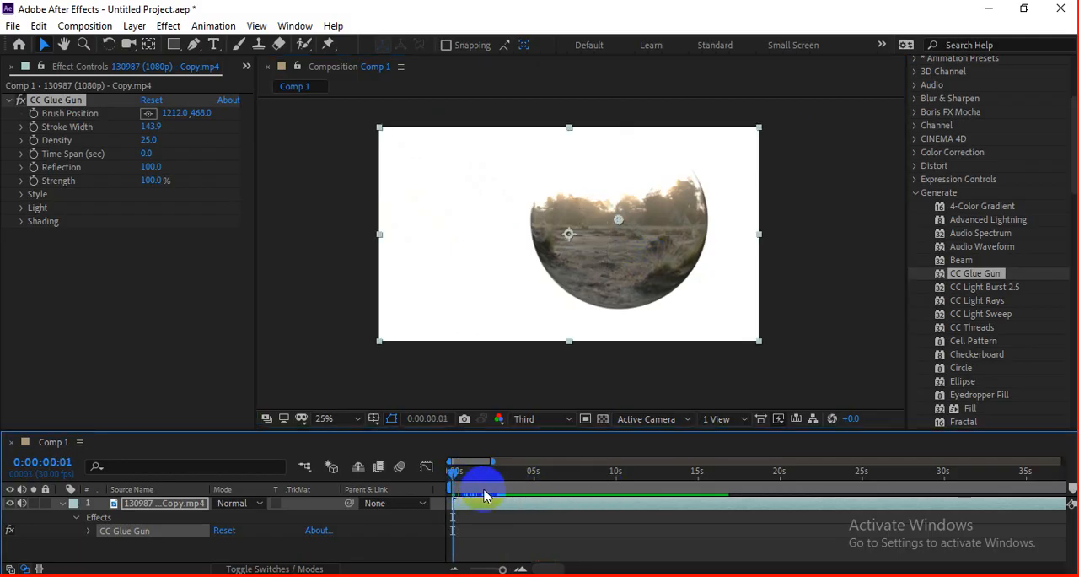
pyautogui.press('space')
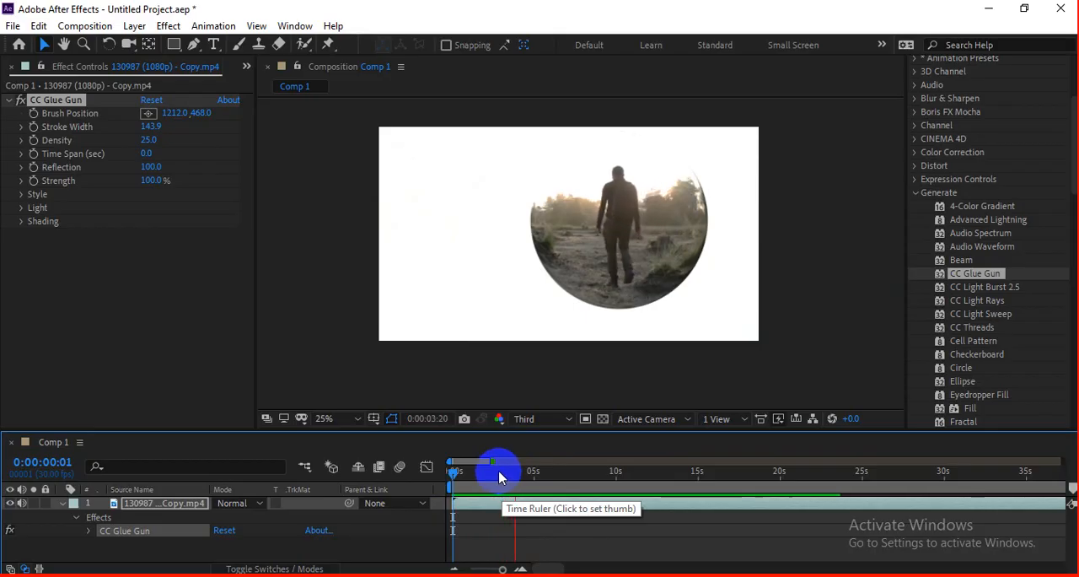
# Step: Remove CC Glue Gun from the clip and apply CC Light Burst 2.5 instead
pyautogui.click(49, 108)
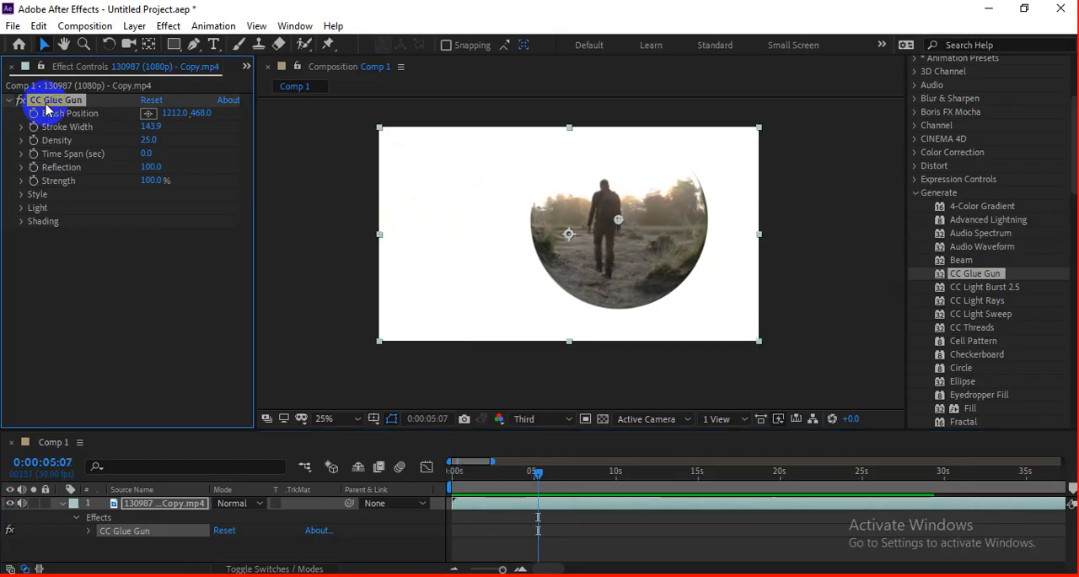
pyautogui.press('Delete')
pyautogui.click(986, 289)
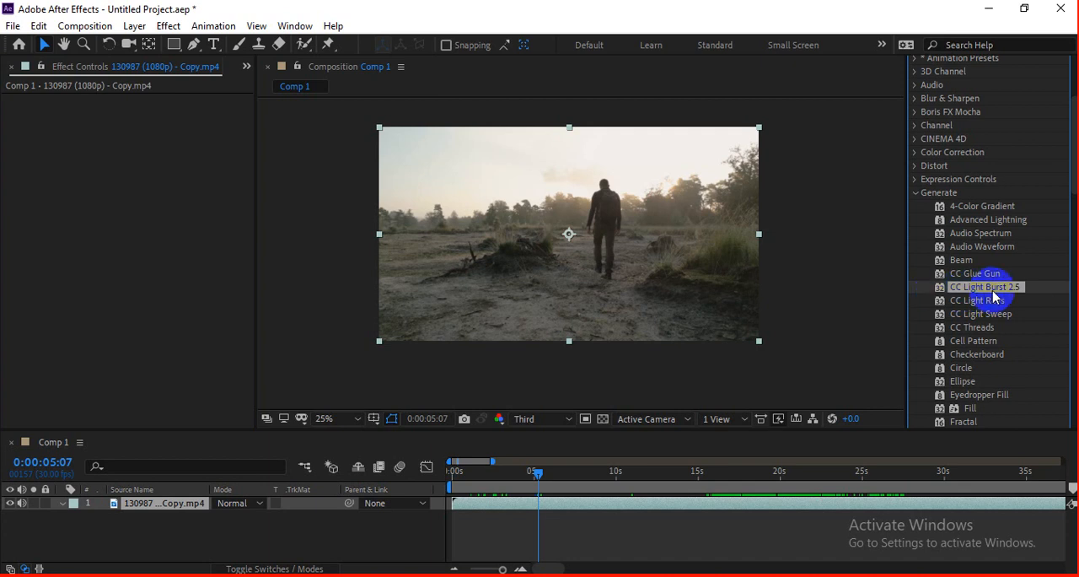
pyautogui.moveTo(978, 295); pyautogui.dragTo(770, 297)
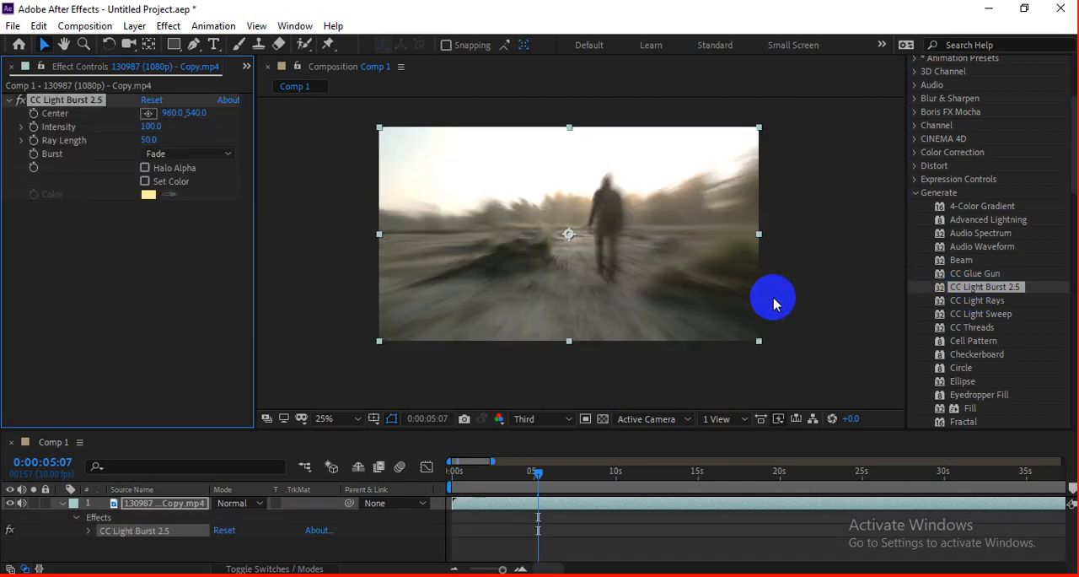
# Step: Move the light burst's Center to about 1140, 480, preview the clip and go back to 0:00:00:26
pyautogui.moveTo(569, 234); pyautogui.dragTo(602, 224)
pyautogui.press('space')
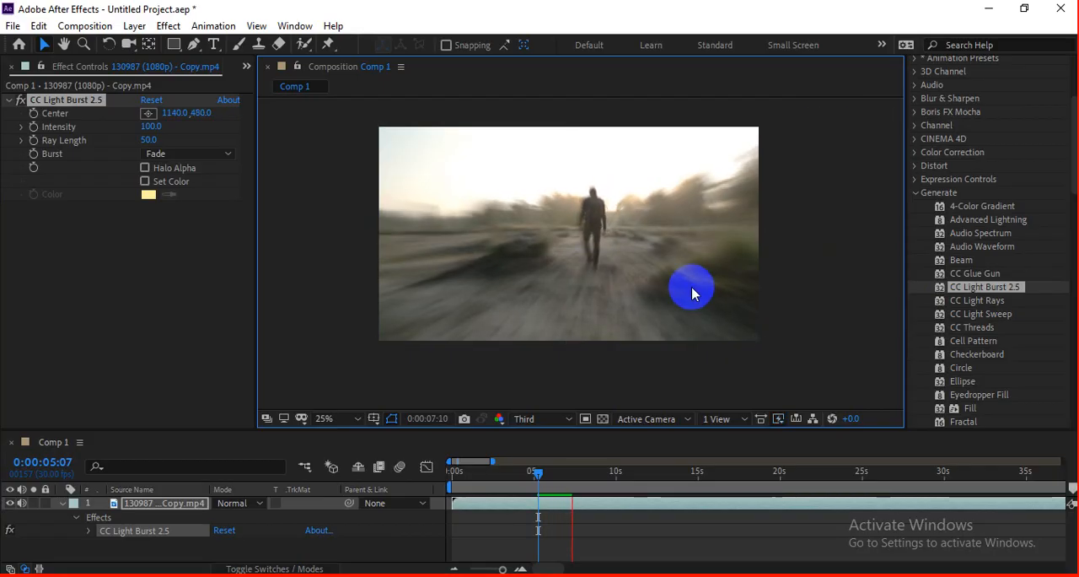
pyautogui.moveTo(538, 478); pyautogui.dragTo(468, 473)
# Step: Set the light burst's Intensity to 250 and its Burst type to Straight
pyautogui.moveTo(150, 126)
pyautogui.mouseDown()
pyautogui.moveTo(217, 126)
pyautogui.moveTo(90, 141)
pyautogui.moveTo(169, 133)
pyautogui.mouseUp()
pyautogui.click(157, 155)
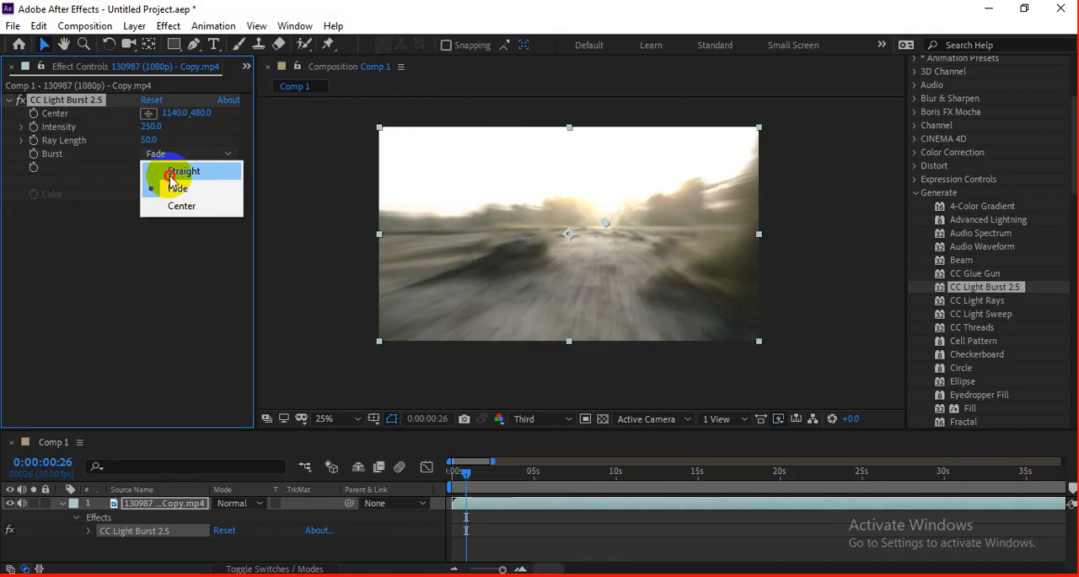
pyautogui.click(177, 172)
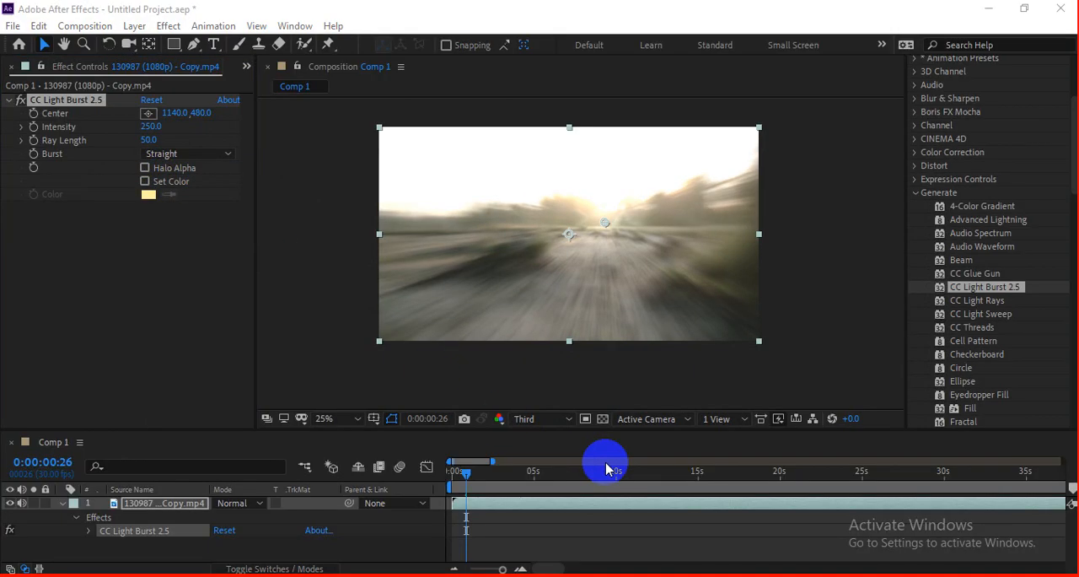
# Step: Switch to the Google Meet call and check the in-call messages and the participant list
pyautogui.hotkey('alt', 'Tab')
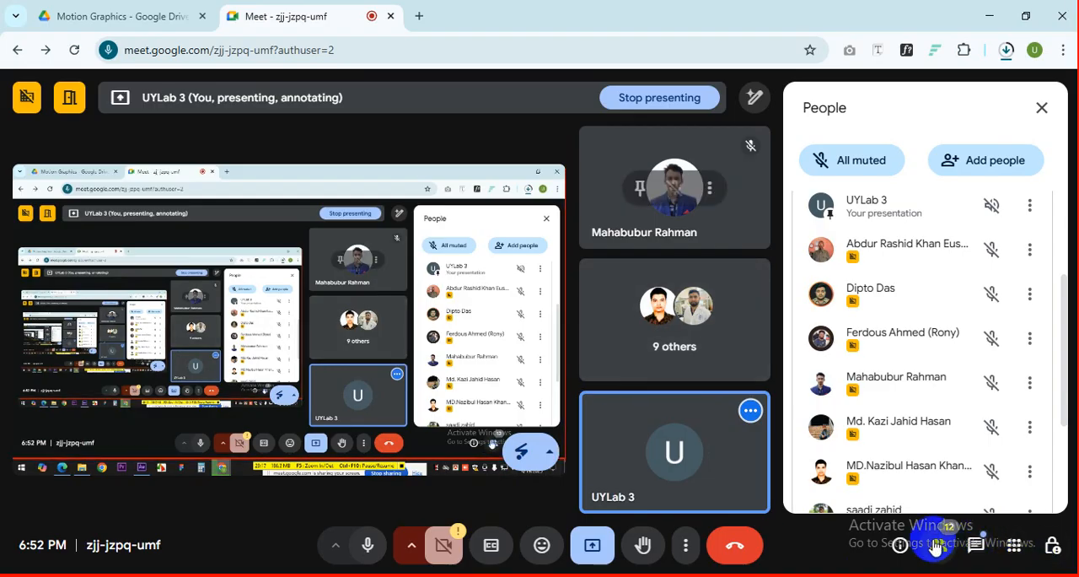
pyautogui.click(974, 545)
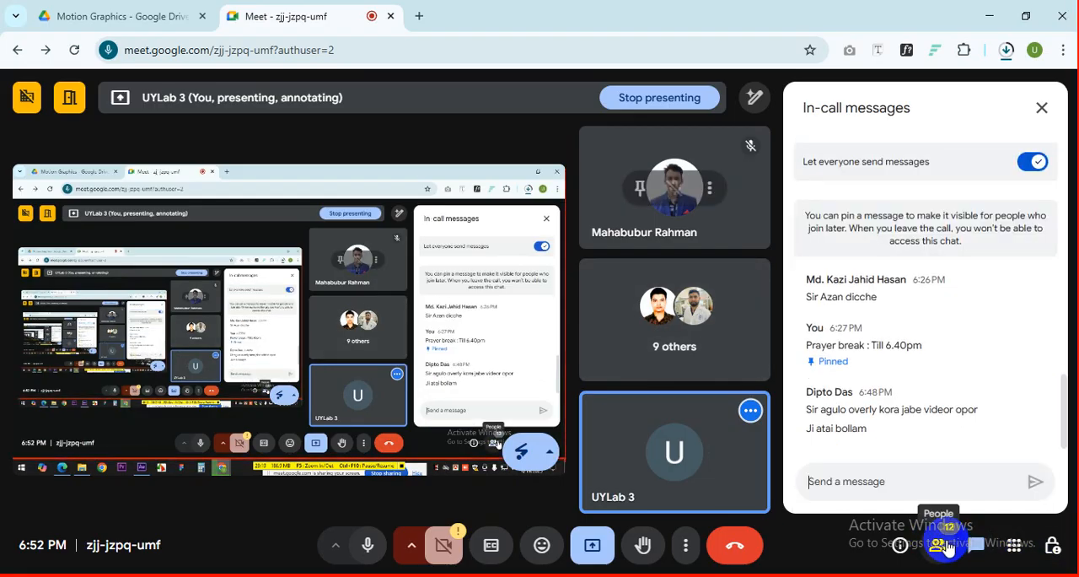
pyautogui.click(947, 545)
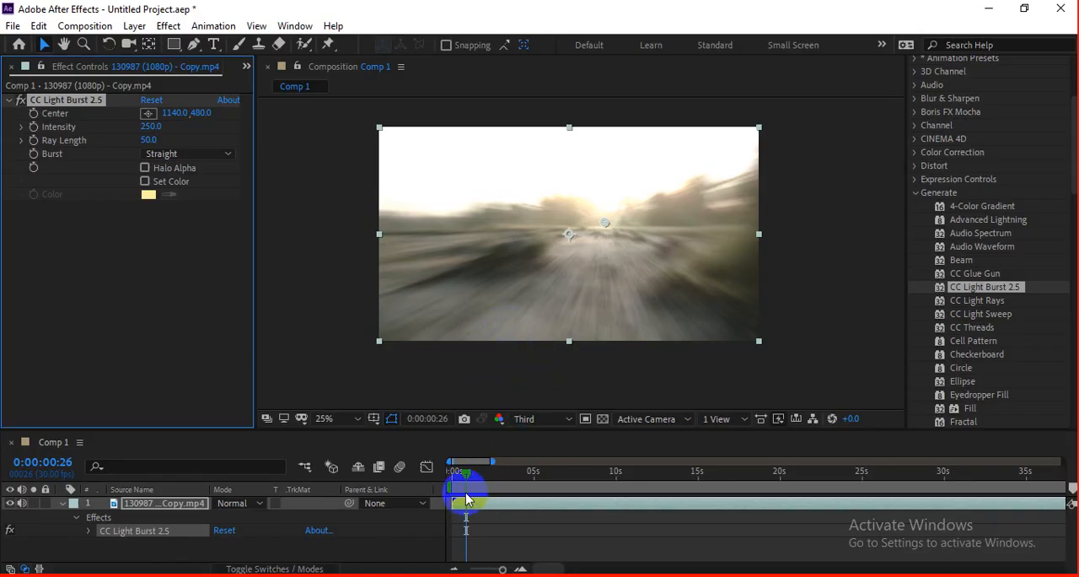
# Step: Back in After Effects, preview the Straight light burst and change the Burst type to Center
pyautogui.press('space')
pyautogui.press('space')
pyautogui.press('space')
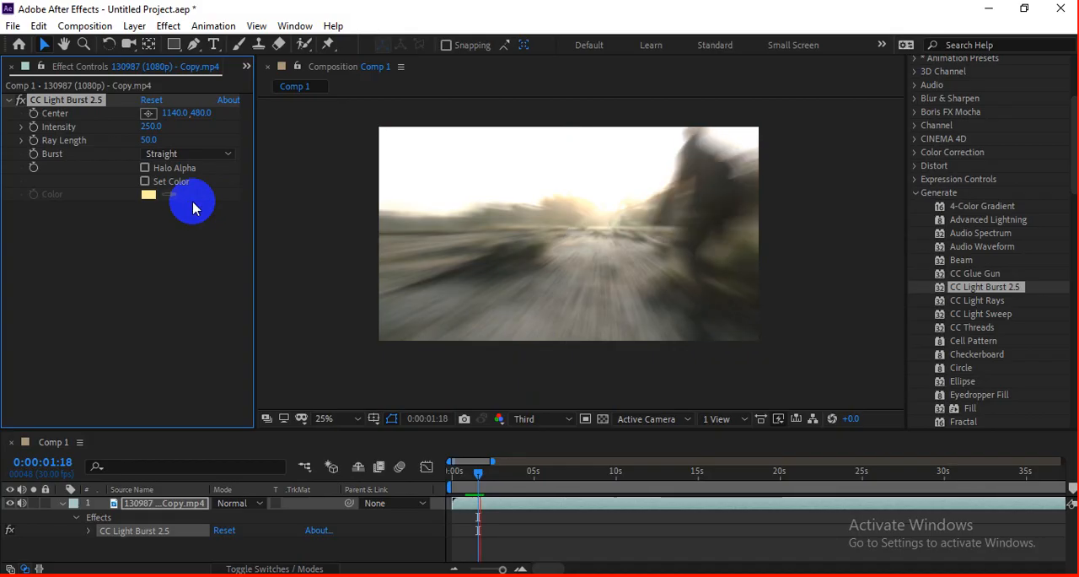
pyautogui.click(190, 153)
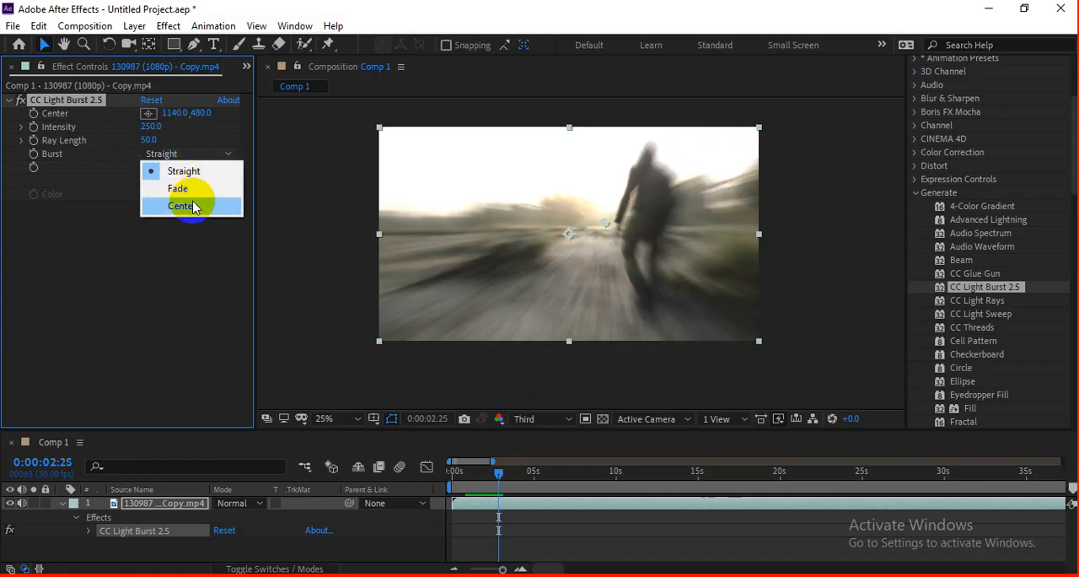
pyautogui.click(192, 206)
# Step: Set the light burst's Burst type to Fade and preview the clip
pyautogui.click(173, 154)
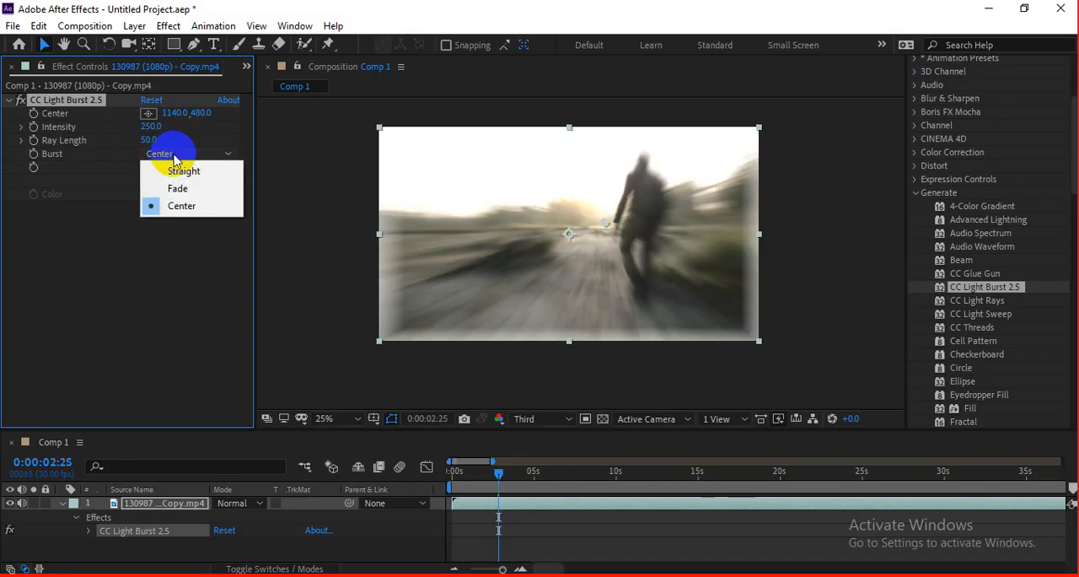
pyautogui.click(177, 188)
pyautogui.press('space')
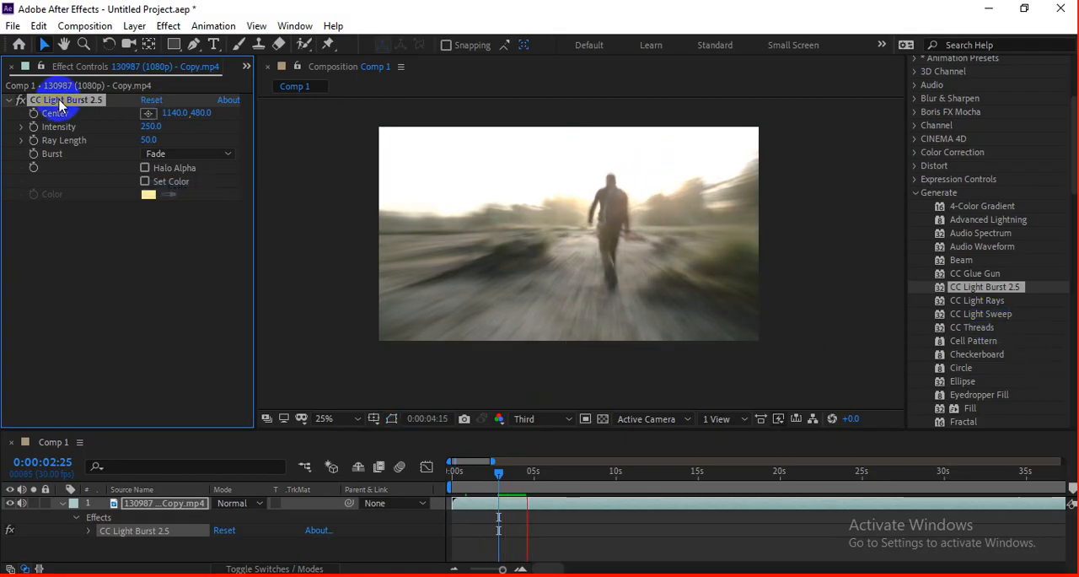
# Step: Remove CC Light Burst 2.5 from the clip and apply CC Light Rays instead
pyautogui.press('Delete')
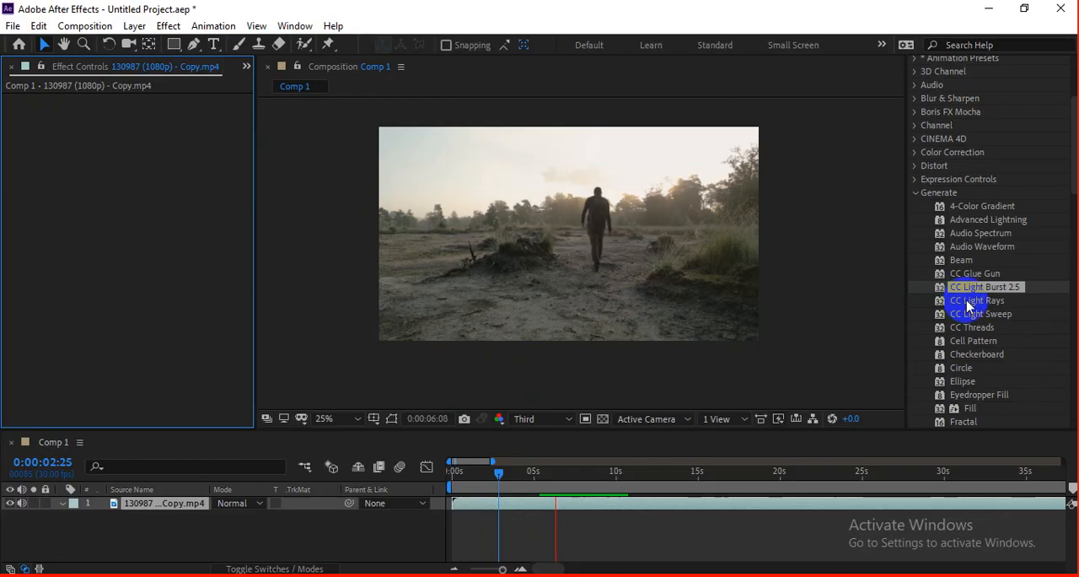
pyautogui.press('space')
pyautogui.moveTo(966, 306); pyautogui.dragTo(668, 313)
# Step: Move the light rays' Center to about 1656, 390, and adjust it to about 1628, 402 at 0:00:02:14
pyautogui.moveTo(477, 180); pyautogui.dragTo(704, 219)
pyautogui.moveTo(704, 211)
pyautogui.mouseDown()
pyautogui.moveTo(705, 194)
pyautogui.moveTo(753, 156)
pyautogui.moveTo(531, 307)
pyautogui.moveTo(415, 318)
pyautogui.moveTo(712, 203)
pyautogui.mouseUp()
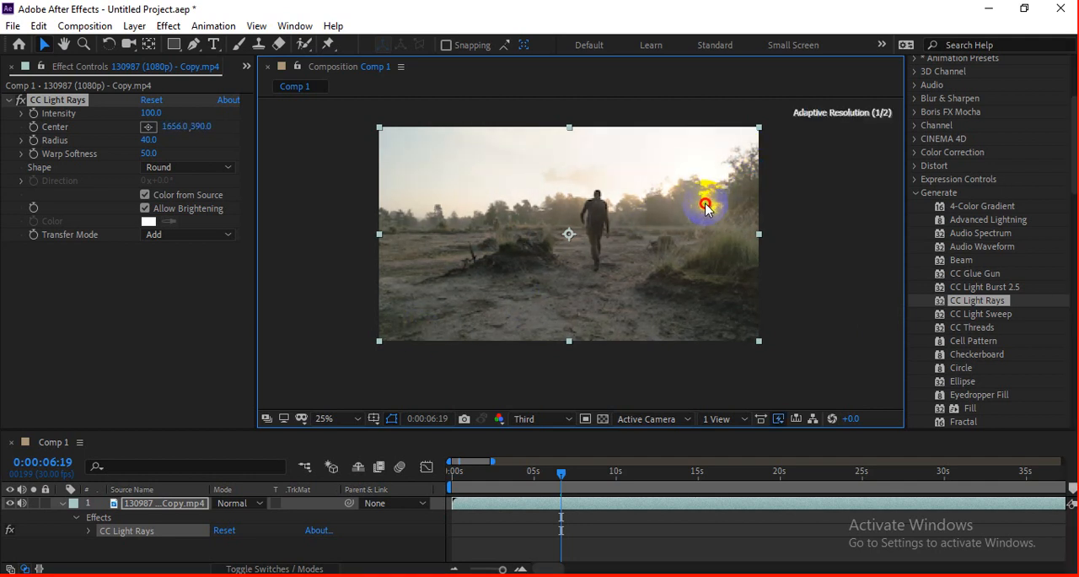
pyautogui.click(492, 474)
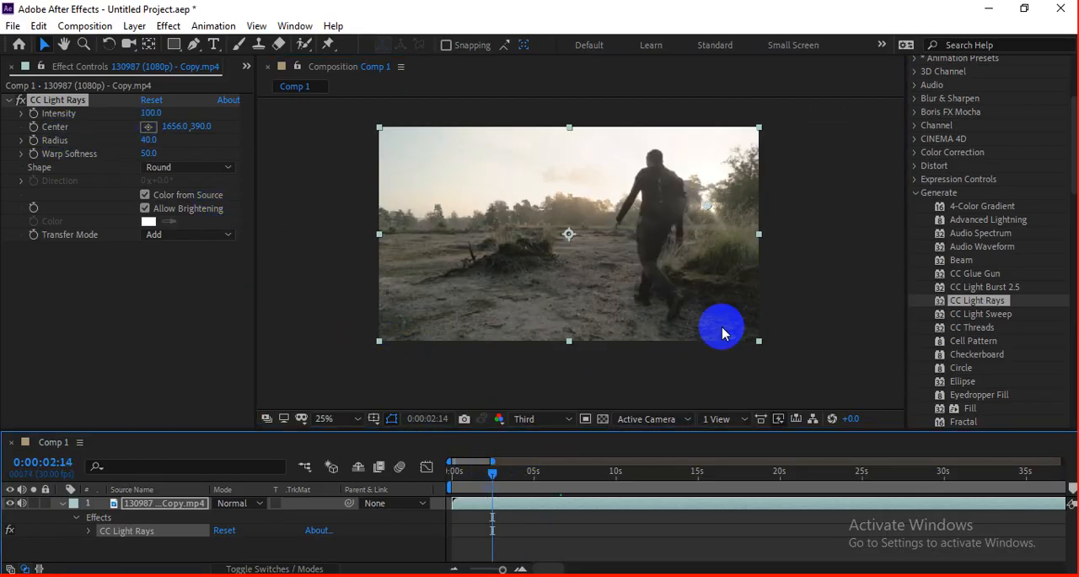
pyautogui.moveTo(708, 205); pyautogui.dragTo(704, 209)
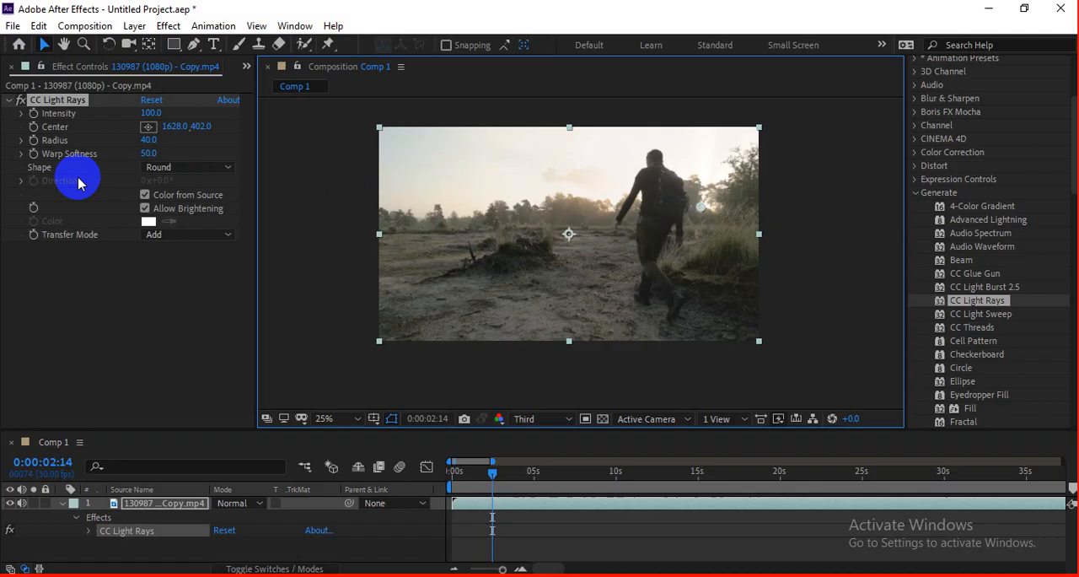
# Step: Keyframe the light rays' Center at 0:00:02:14 and move it to about 1864, 114 at about 5 seconds
pyautogui.click(33, 126)
pyautogui.click(532, 473)
pyautogui.moveTo(701, 206); pyautogui.dragTo(741, 170)
# Step: Preview the moving light rays several times from different points before the second Center keyframe
pyautogui.click(492, 469)
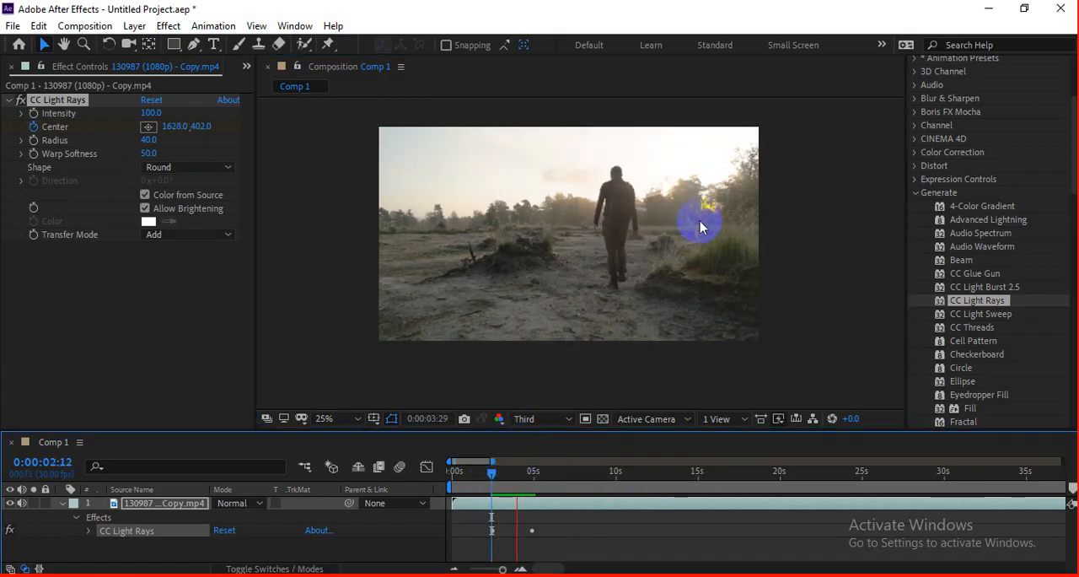
pyautogui.click(493, 472)
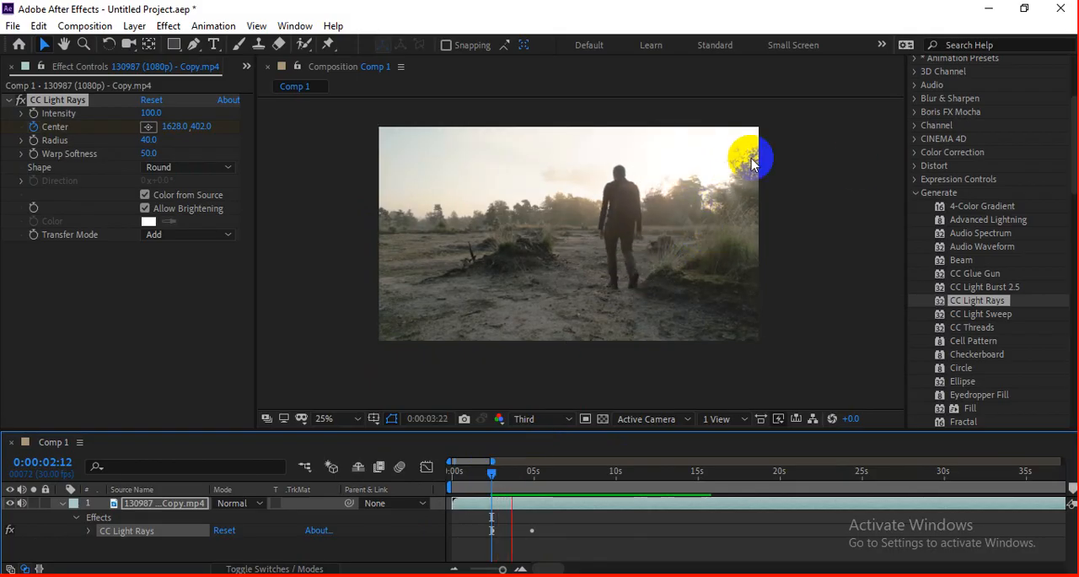
pyautogui.moveTo(588, 477); pyautogui.dragTo(482, 477)
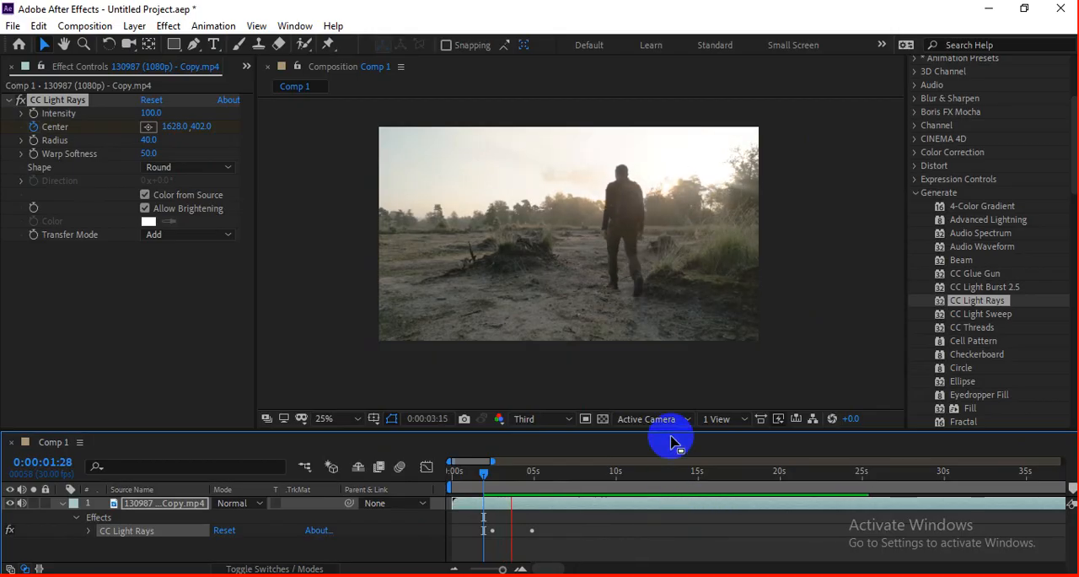
pyautogui.press('space')
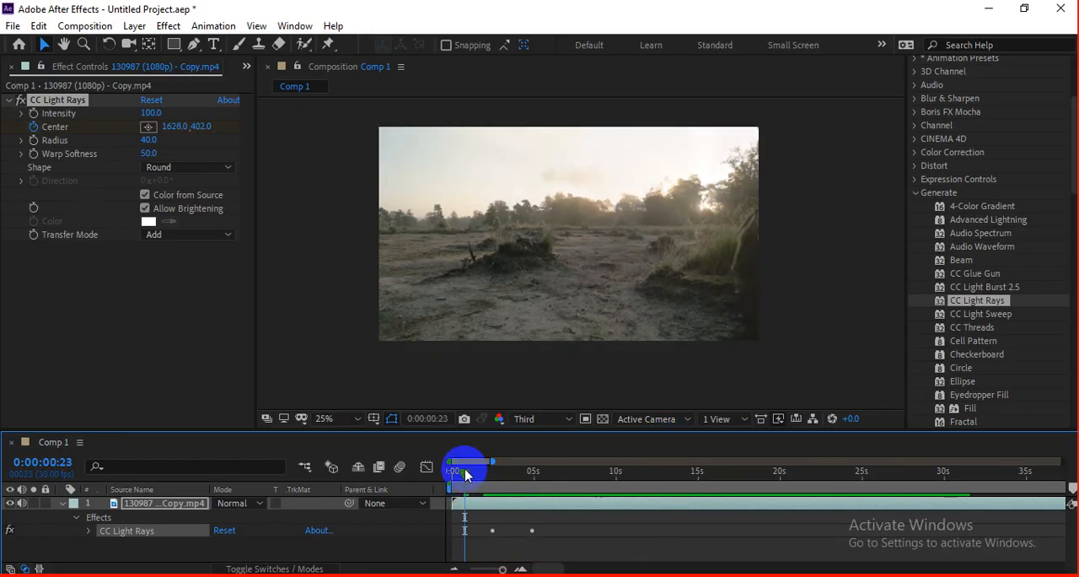
pyautogui.press('space')
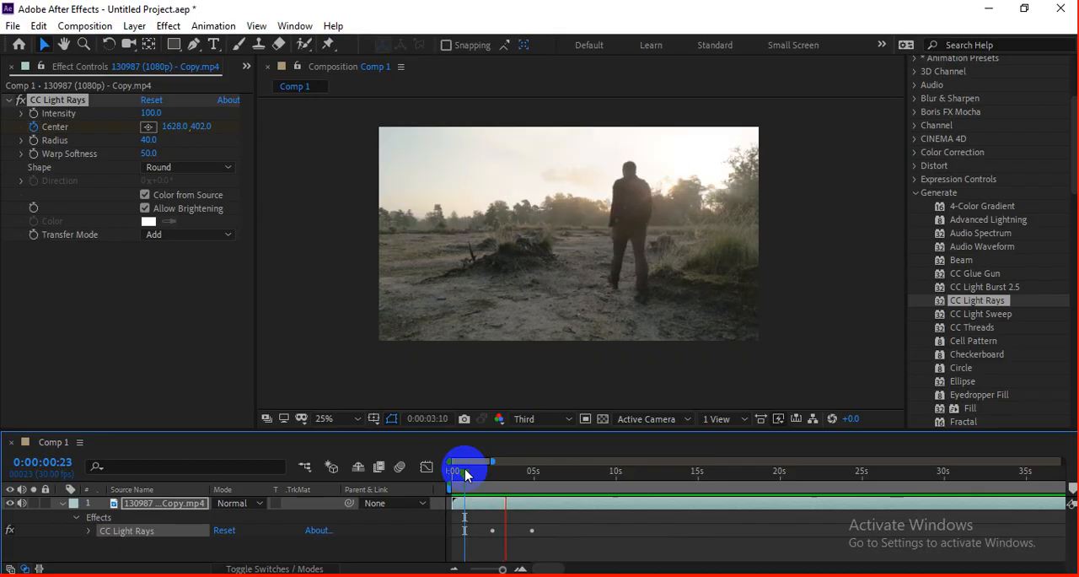
pyautogui.press('space')
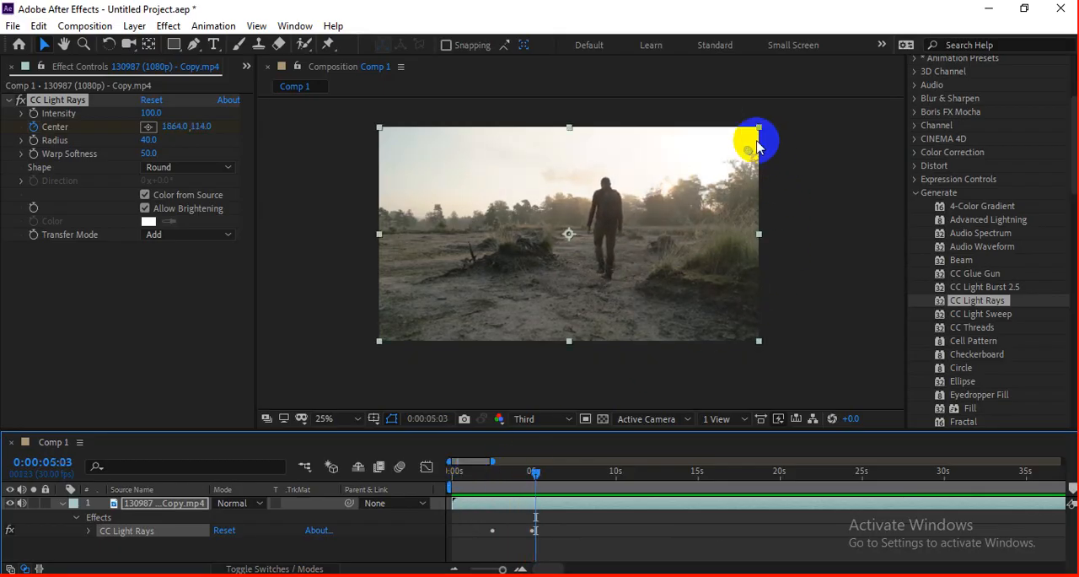
# Step: Remove CC Light Rays from the clip and apply CC Light Sweep instead
pyautogui.click(50, 98)
pyautogui.press('Delete')
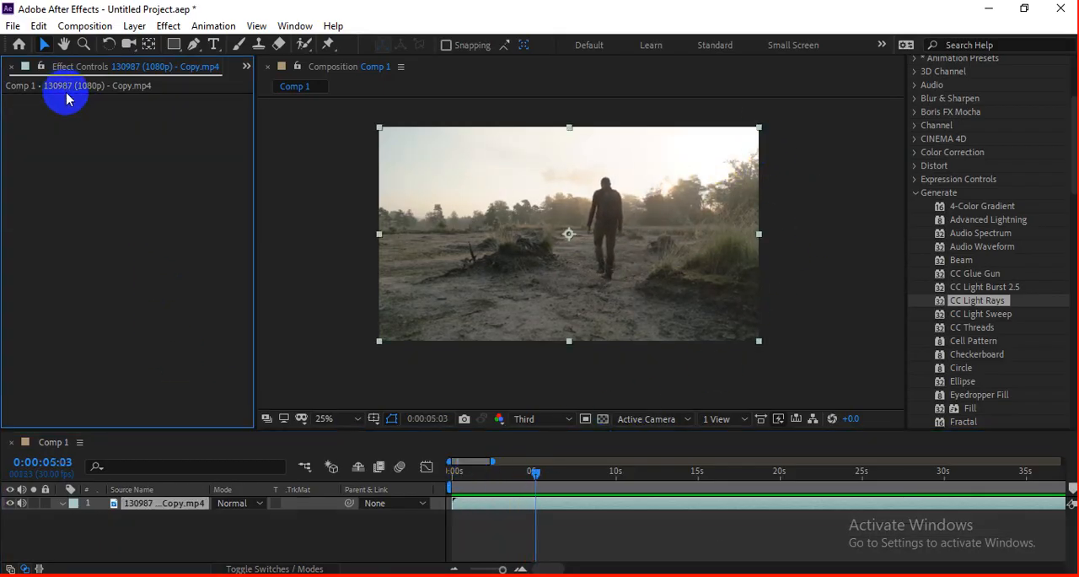
pyautogui.moveTo(982, 320); pyautogui.dragTo(571, 375)
# Step: Place the light sweep's Center at about -628, 854 at the start of the clip and keyframe it
pyautogui.moveTo(529, 499); pyautogui.dragTo(423, 487)
pyautogui.moveTo(580, 172); pyautogui.dragTo(302, 289)
pyautogui.click(35, 120)
# Step: Move the light sweep's Center to about 2060, 54 at 0:00:03:23 and preview the sweep from the start
pyautogui.click(514, 471)
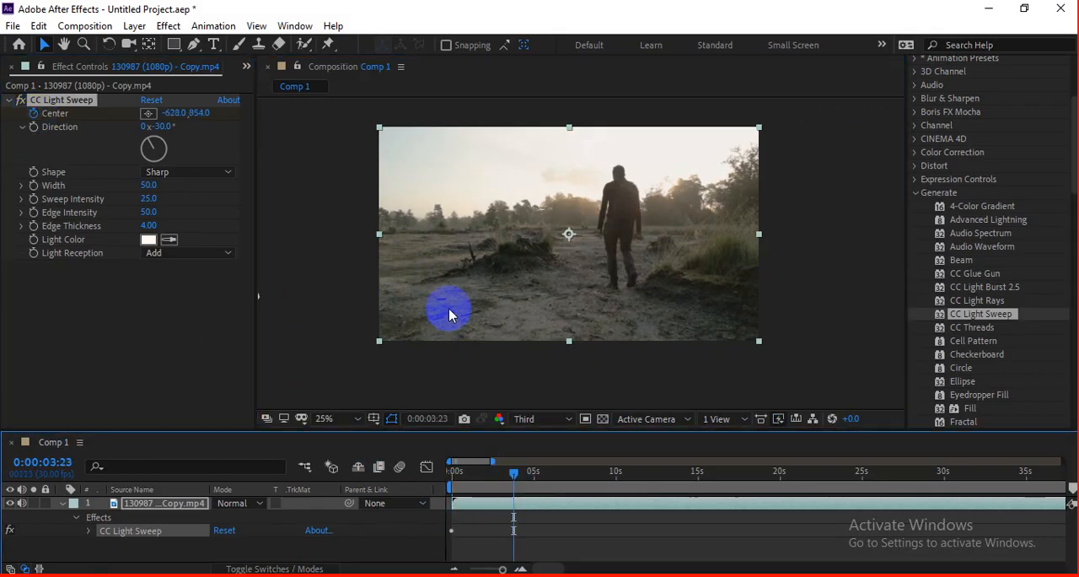
pyautogui.click(148, 113)
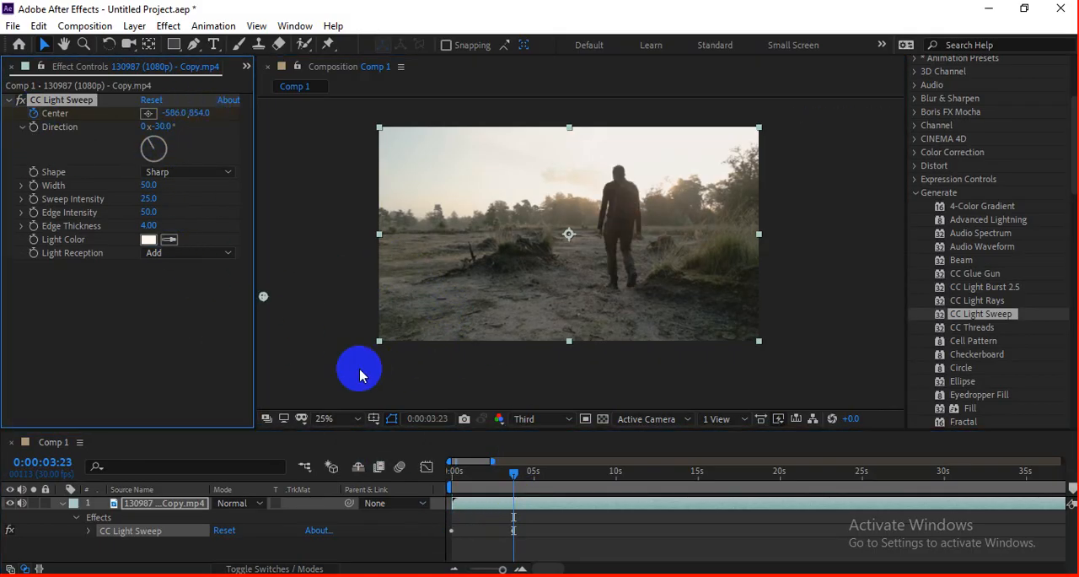
pyautogui.click(357, 274)
pyautogui.moveTo(368, 276); pyautogui.dragTo(787, 132)
pyautogui.moveTo(513, 472); pyautogui.dragTo(453, 477)
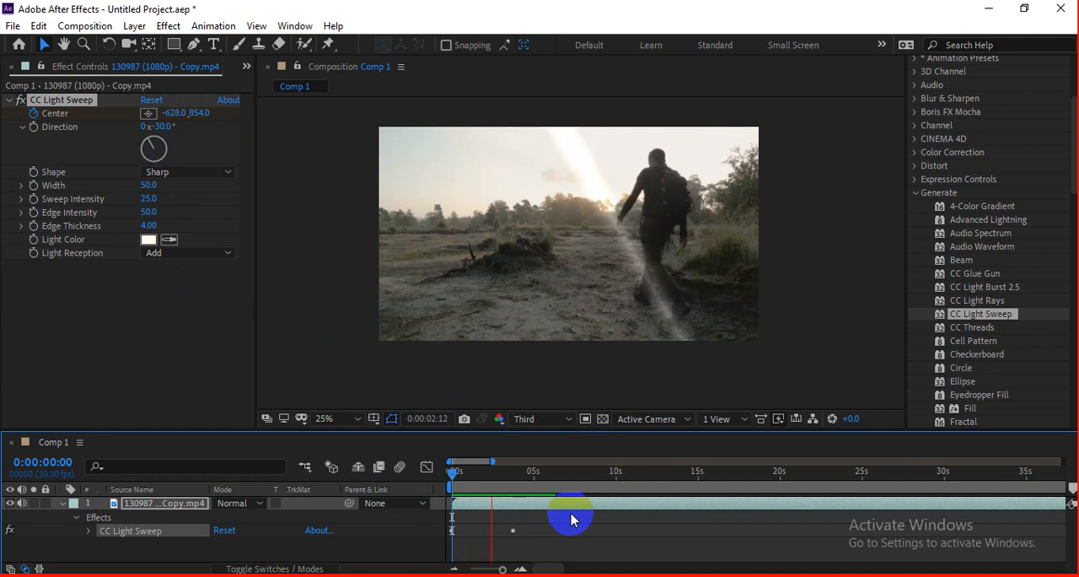
# Step: Add a third Center keyframe at 0:00:13:12, with the sweep at about -266, 982
pyautogui.click(522, 482)
pyautogui.moveTo(521, 481); pyautogui.dragTo(675, 441)
pyautogui.moveTo(793, 133); pyautogui.dragTo(305, 311)
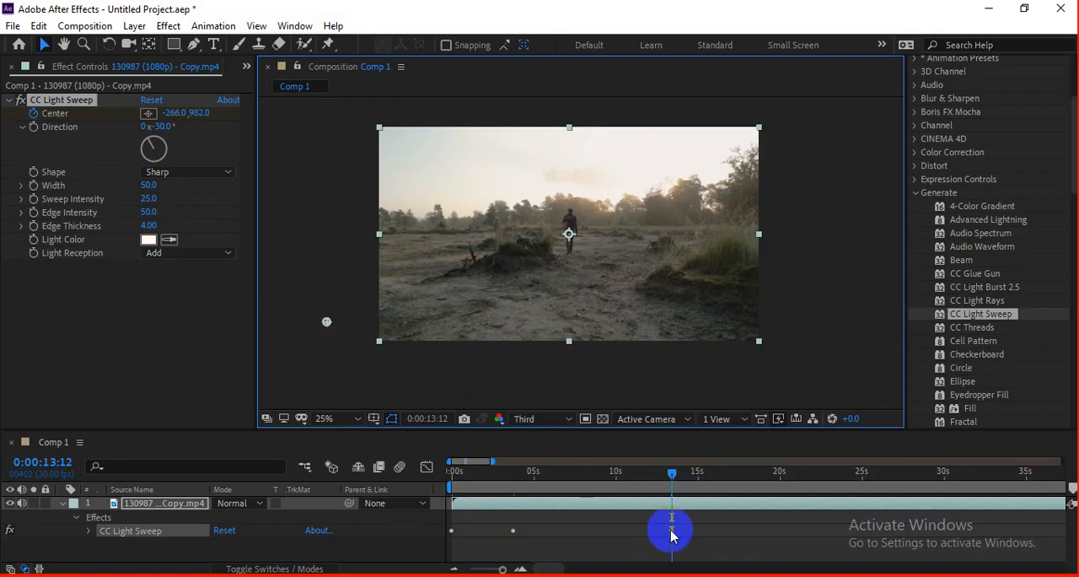
# Step: Reveal the Center keyframes, shift the last two to about 2 and 4 seconds, and preview the faster sweep
pyautogui.press('u')
pyautogui.moveTo(672, 531); pyautogui.dragTo(516, 538)
pyautogui.press('space')
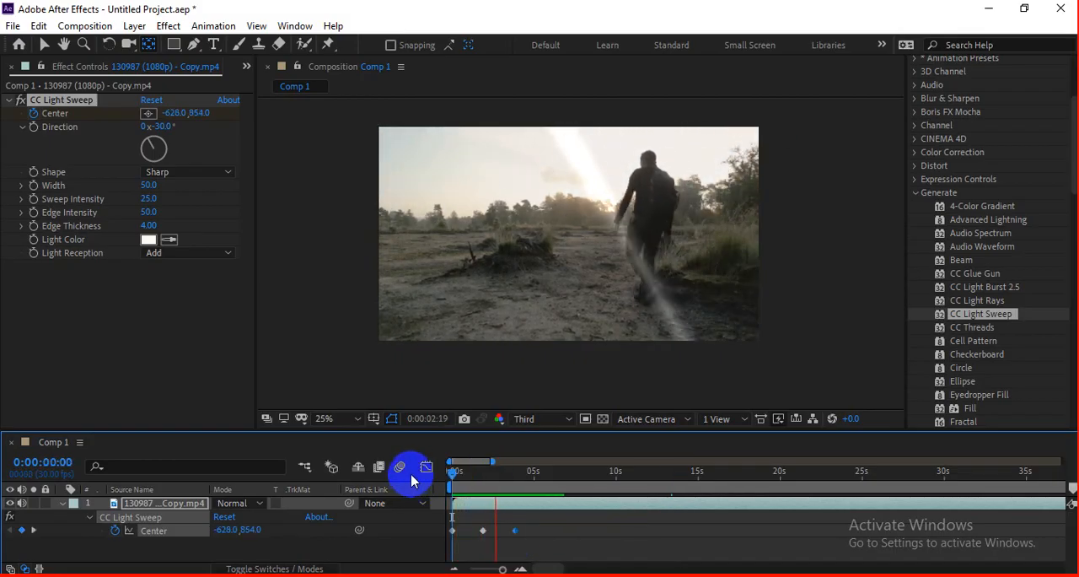
pyautogui.press('space')
pyautogui.moveTo(520, 485); pyautogui.dragTo(442, 504)
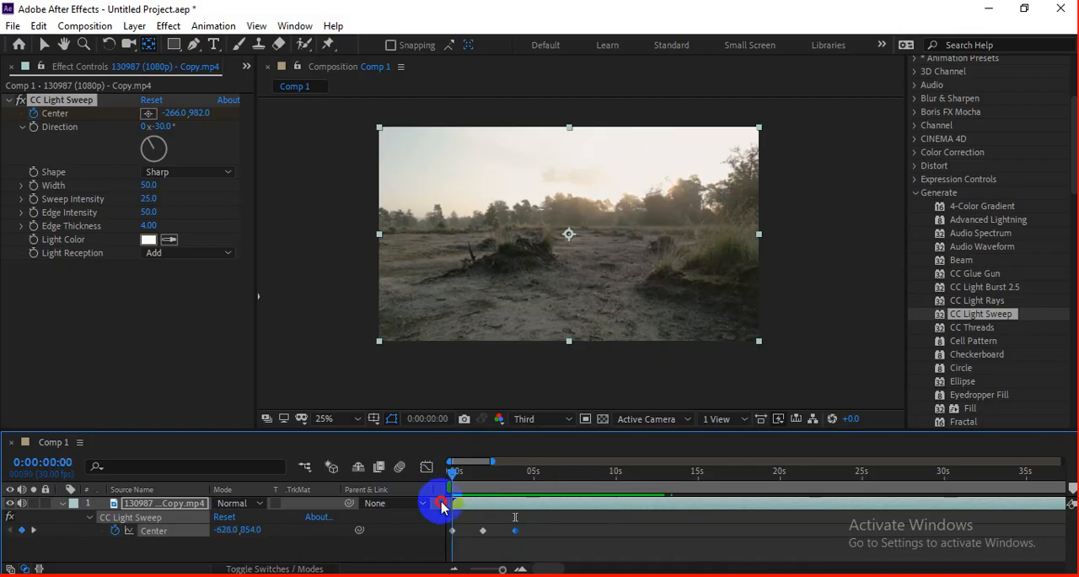
# Step: Remove CC Light Sweep from the video clip
pyautogui.press('k')
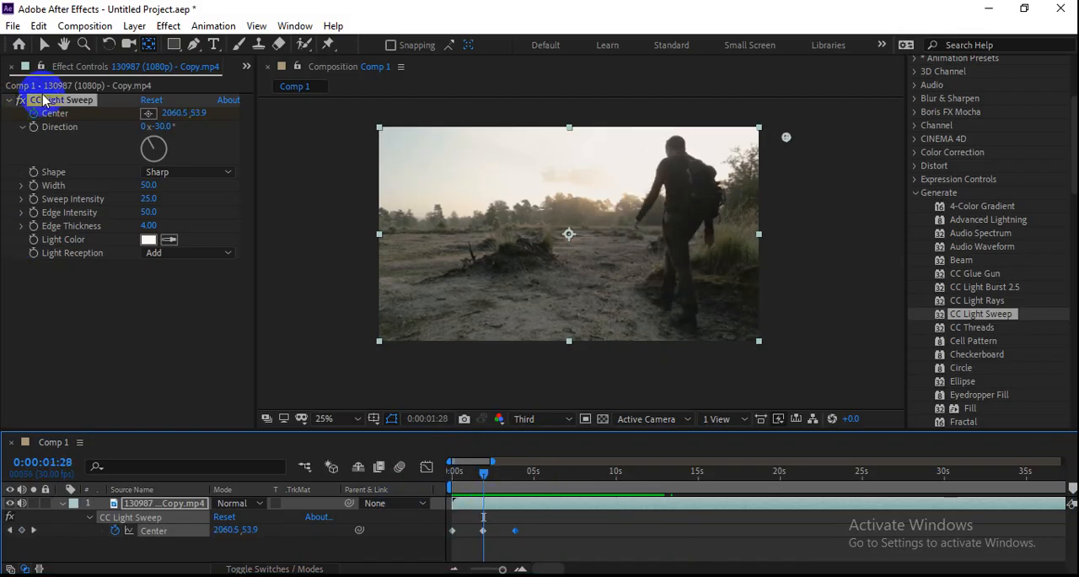
pyautogui.click(165, 217)
pyautogui.click(115, 102)
pyautogui.click(70, 103)
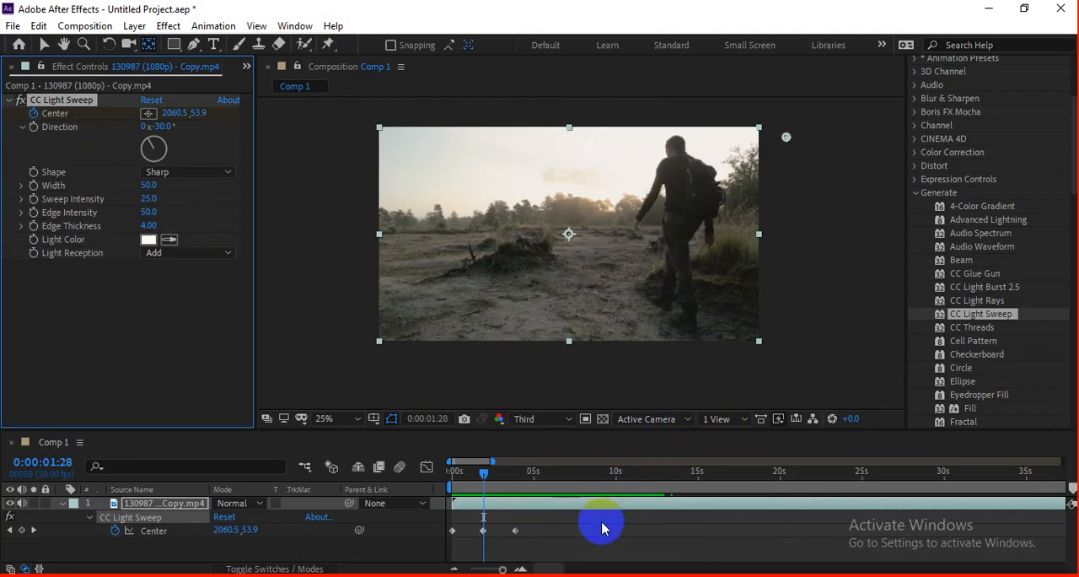
pyautogui.press('Delete')
# Step: Add a text layer reading "text" over the clip and position it near the middle of the frame
pyautogui.hotkey('ctrl', 't')
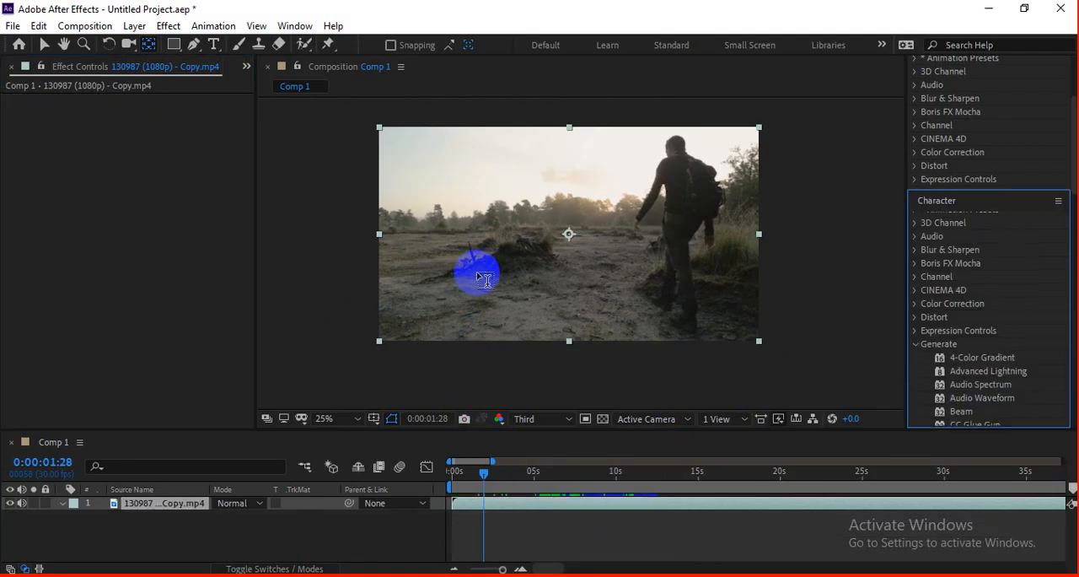
pyautogui.click(493, 260)
pyautogui.write('text')
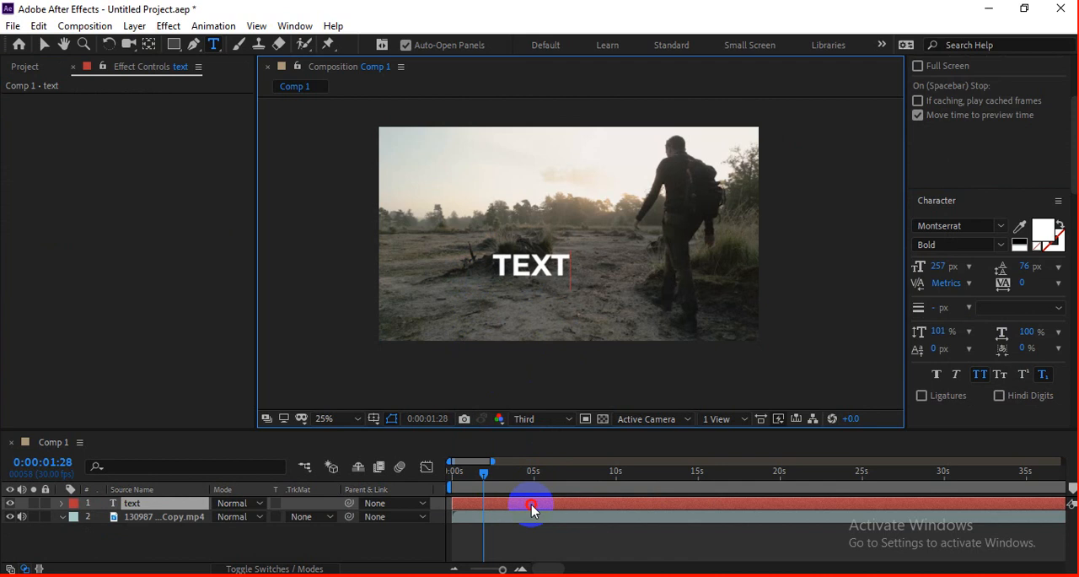
pyautogui.click(532, 506)
pyautogui.press('v')
pyautogui.moveTo(560, 265); pyautogui.dragTo(595, 245)
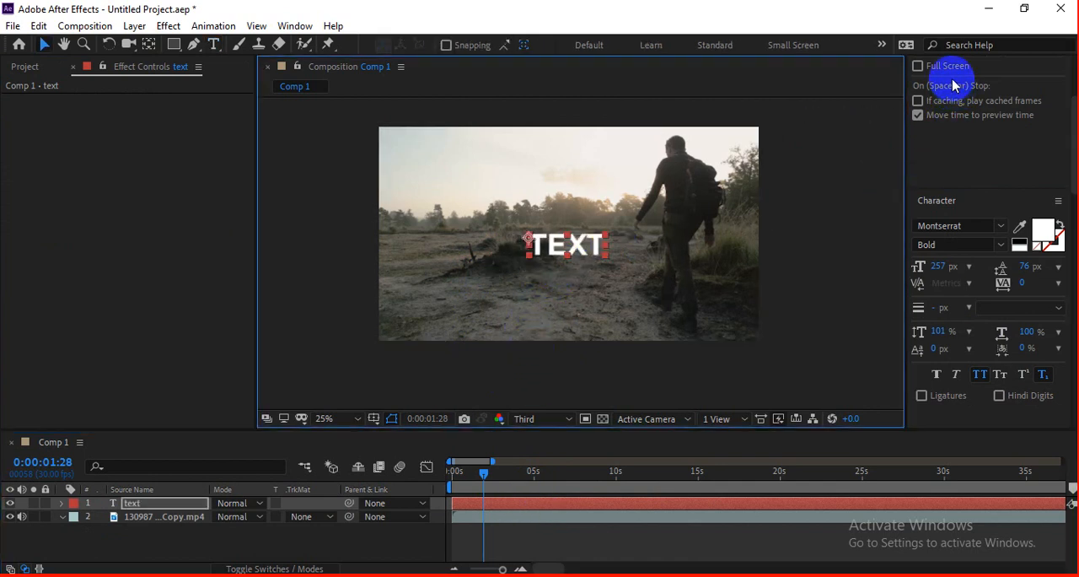
pyautogui.click(967, 202)
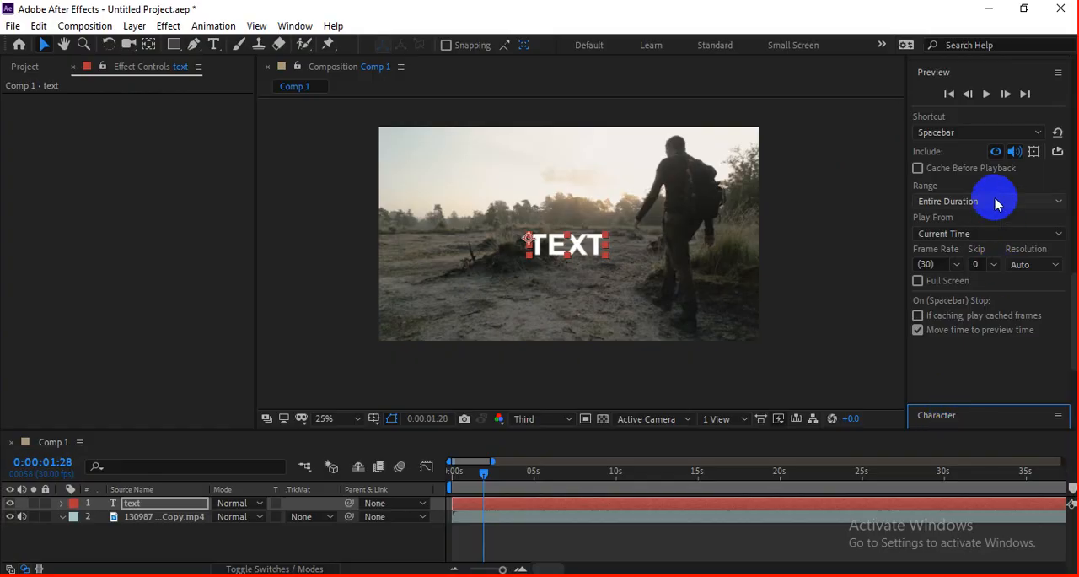
pyautogui.scroll(-3, 995, 203)
pyautogui.scroll(-2, 978, 227)
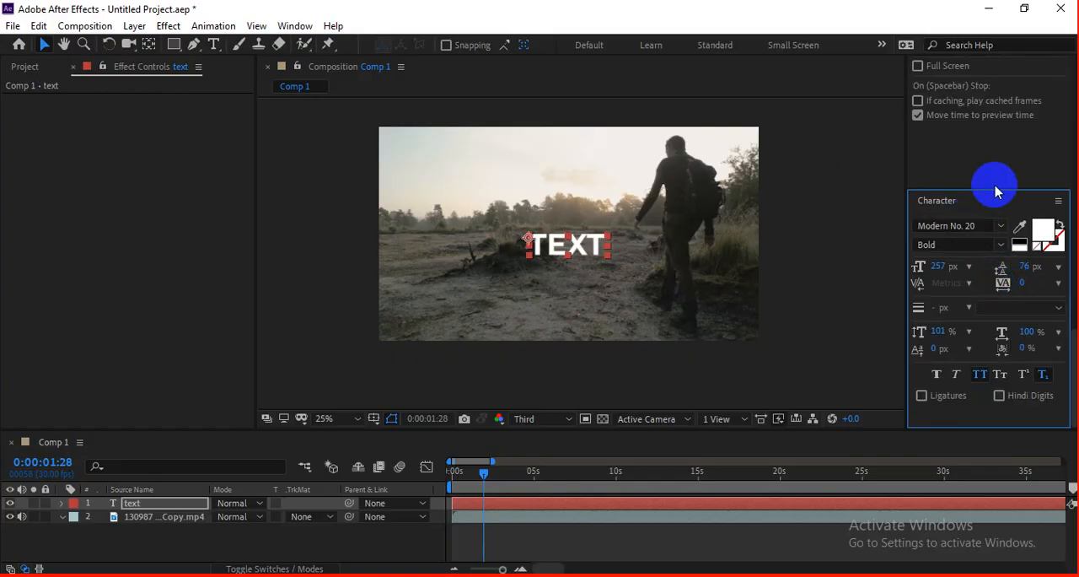
pyautogui.scroll(4, 995, 192)
pyautogui.hotkey('ctrl', 'z')
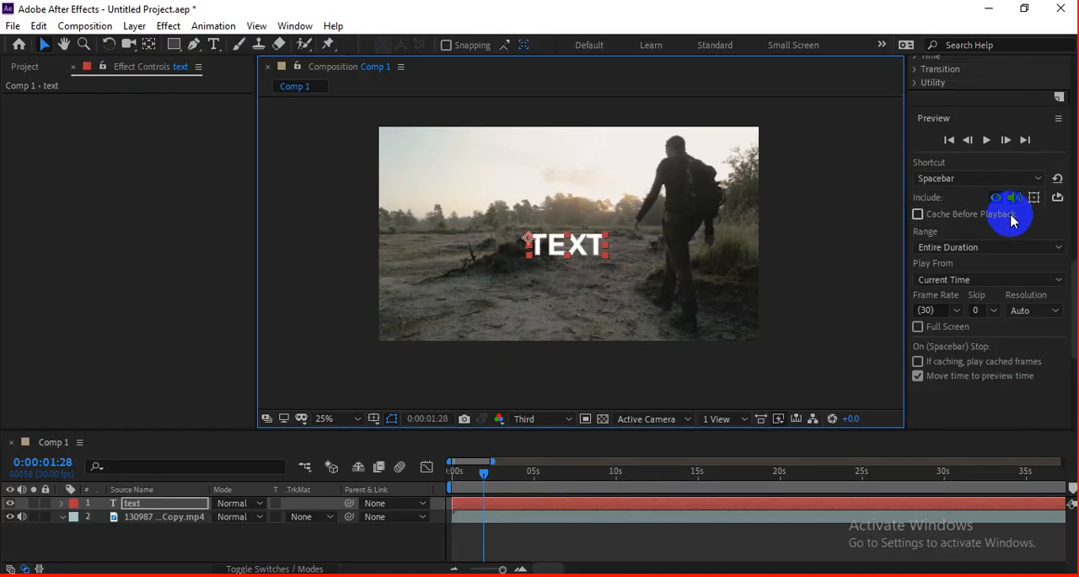
# Step: Apply the CC Light Sweep effect to the text layer
pyautogui.click(934, 78)
pyautogui.scroll(10, 1020, 125)
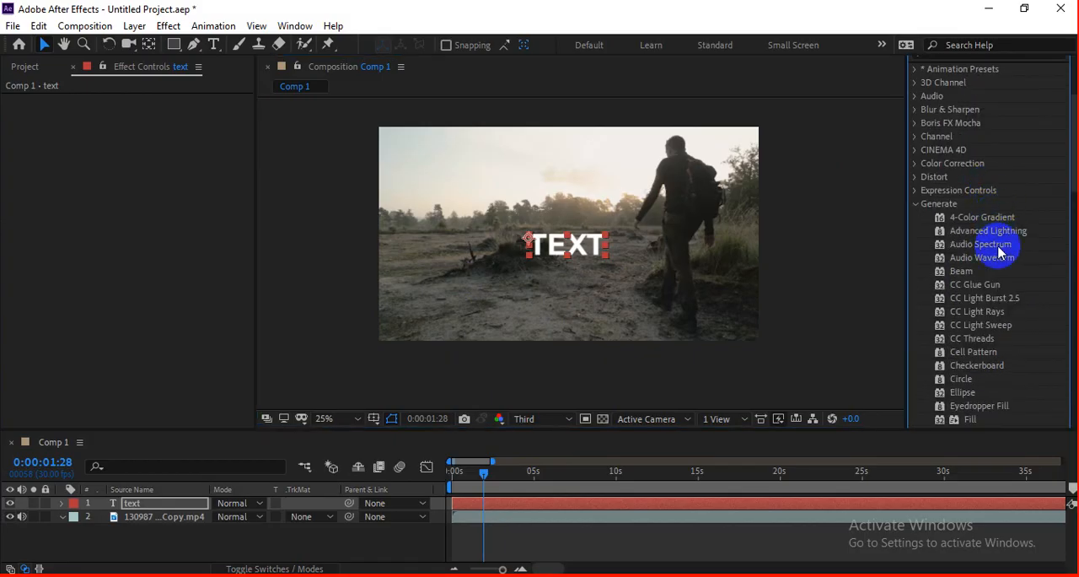
pyautogui.scroll(-2, 991, 310)
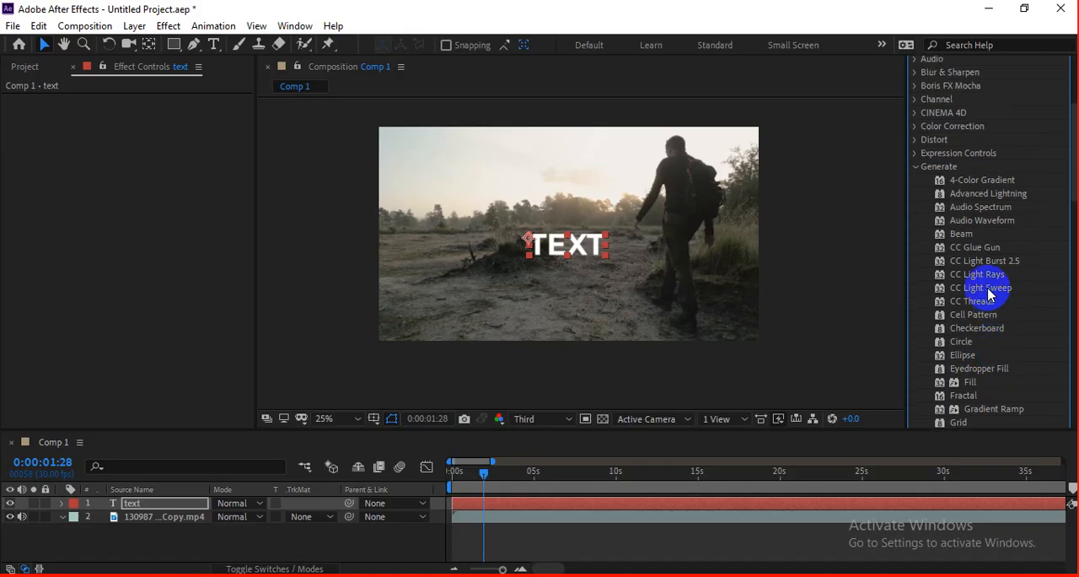
pyautogui.moveTo(981, 293); pyautogui.dragTo(924, 273)
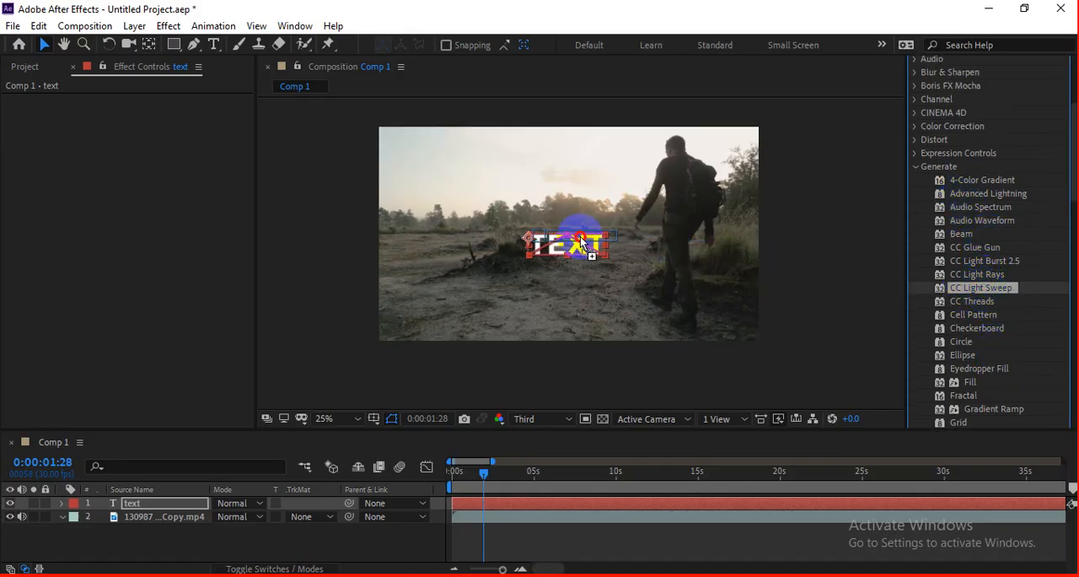
pyautogui.moveTo(581, 245); pyautogui.dragTo(582, 246)
# Step: At 0:00:02:20, move the text's light sweep Center to about 826, 430, just above the lettering
pyautogui.scroll(4, 582, 253)
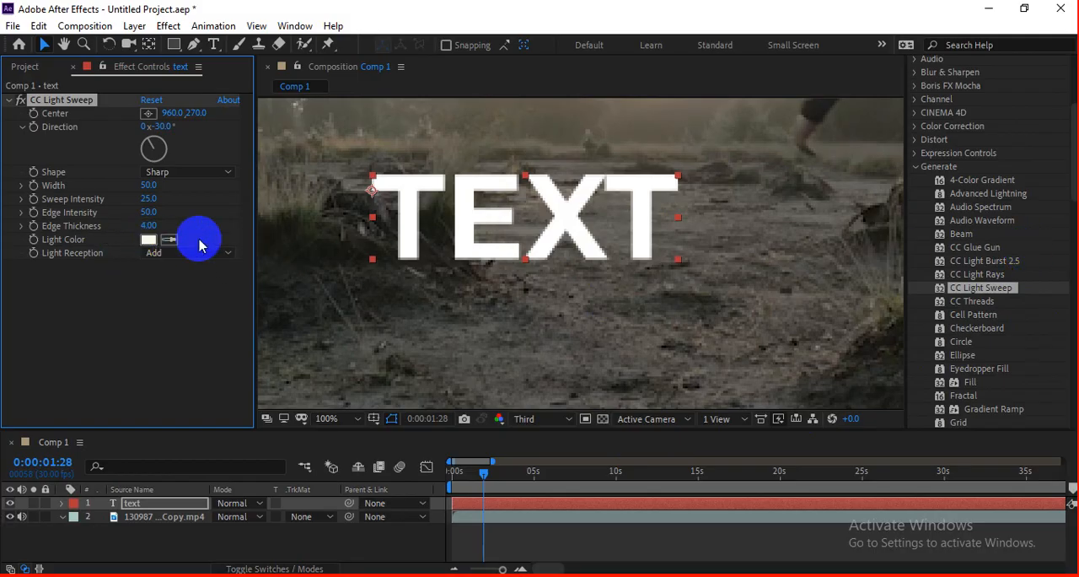
pyautogui.moveTo(467, 469); pyautogui.dragTo(492, 476)
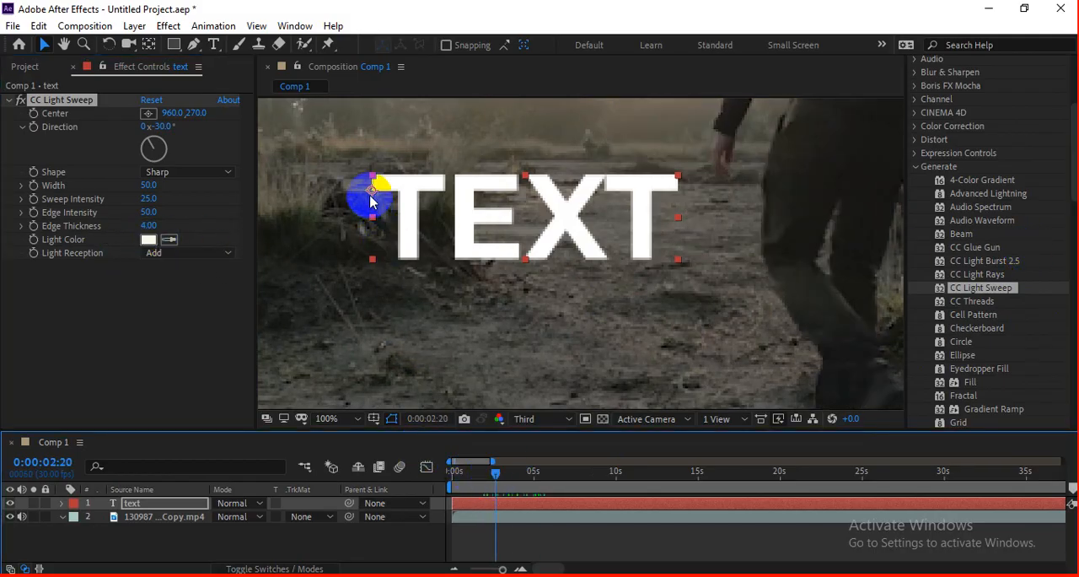
pyautogui.scroll(-2, 371, 201)
pyautogui.moveTo(567, 113); pyautogui.dragTo(521, 125)
pyautogui.moveTo(366, 177); pyautogui.dragTo(486, 186)
pyautogui.moveTo(619, 168); pyautogui.dragTo(503, 171)
# Step: Set the text's fill color to red
pyautogui.scroll(-10, 944, 311)
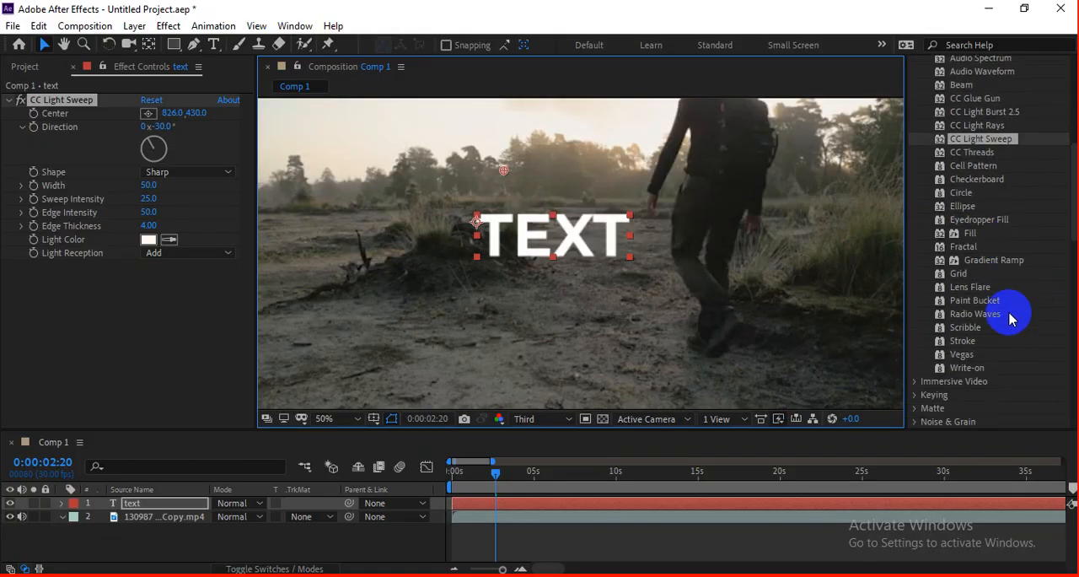
pyautogui.scroll(-5, 1012, 312)
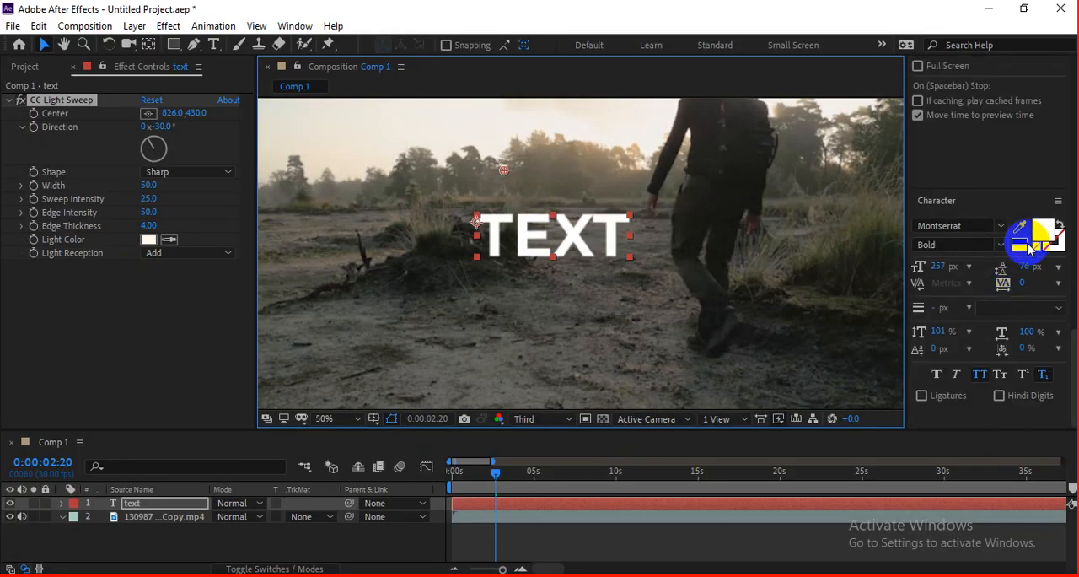
pyautogui.click(1030, 243)
pyautogui.click(818, 361)
pyautogui.click(971, 345)
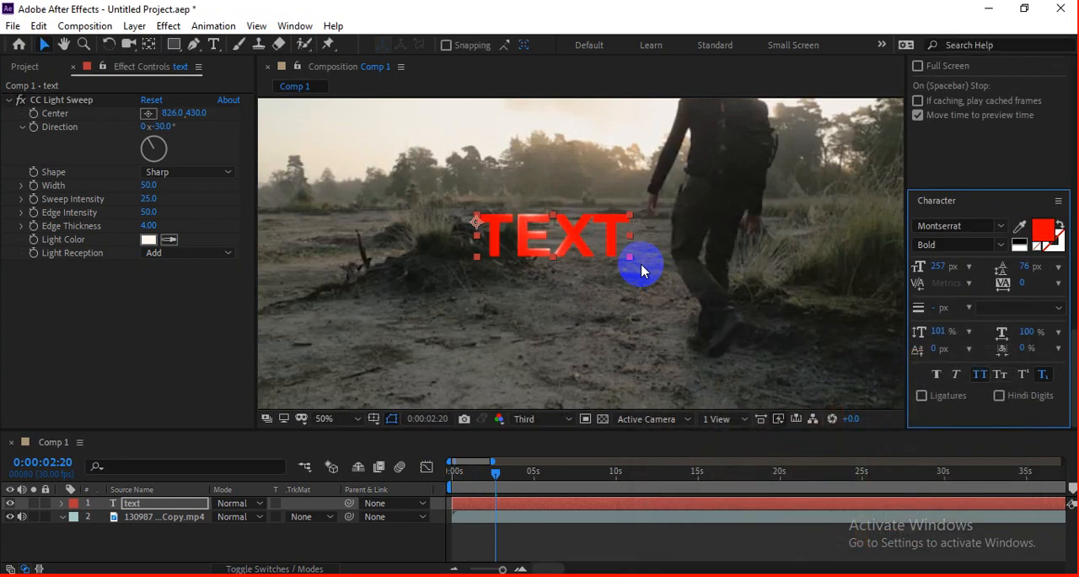
# Step: Move the text's light sweep Center to about 660, 472 at 0:00:02:20 and start keyframing it
pyautogui.click(519, 503)
pyautogui.moveTo(171, 113); pyautogui.dragTo(210, 111)
pyautogui.moveTo(522, 175); pyautogui.dragTo(438, 185)
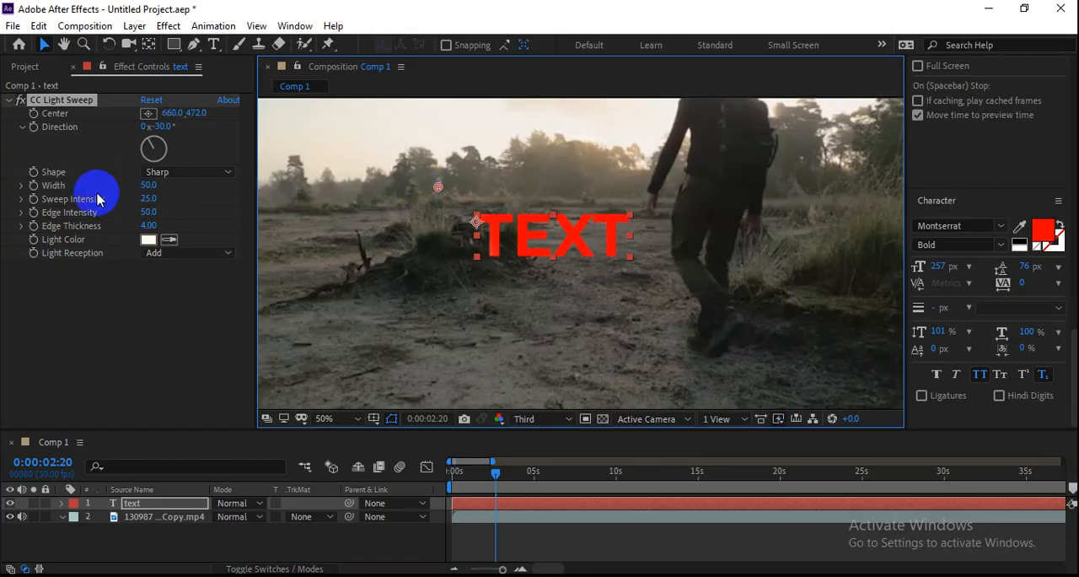
pyautogui.click(34, 115)
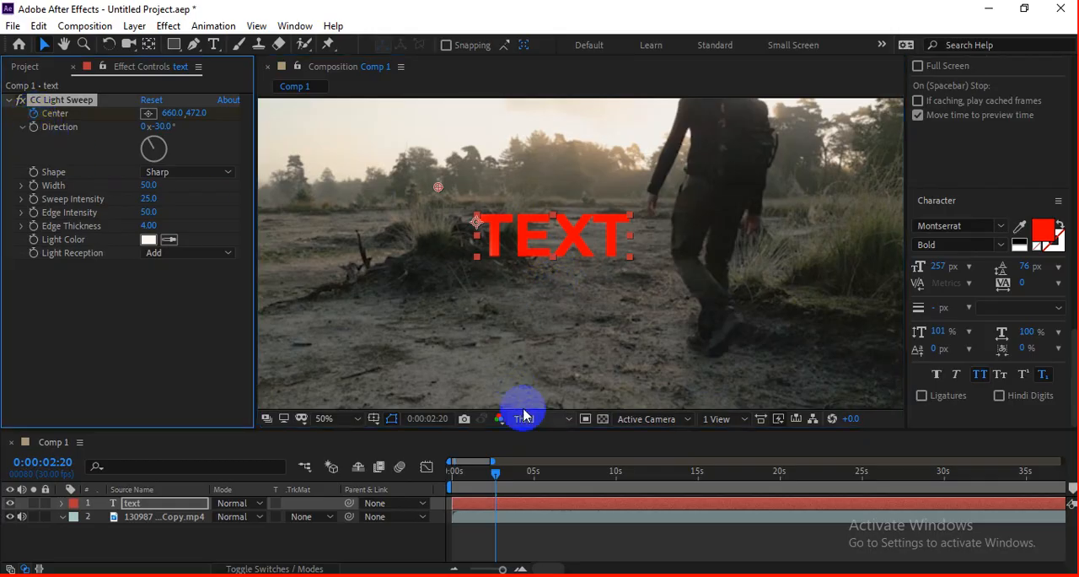
# Step: Move the sweep's Center to about 1140, 348 just before 7 seconds and preview the sweep across the text
pyautogui.click(563, 472)
pyautogui.moveTo(440, 189); pyautogui.dragTo(594, 153)
pyautogui.click(479, 471)
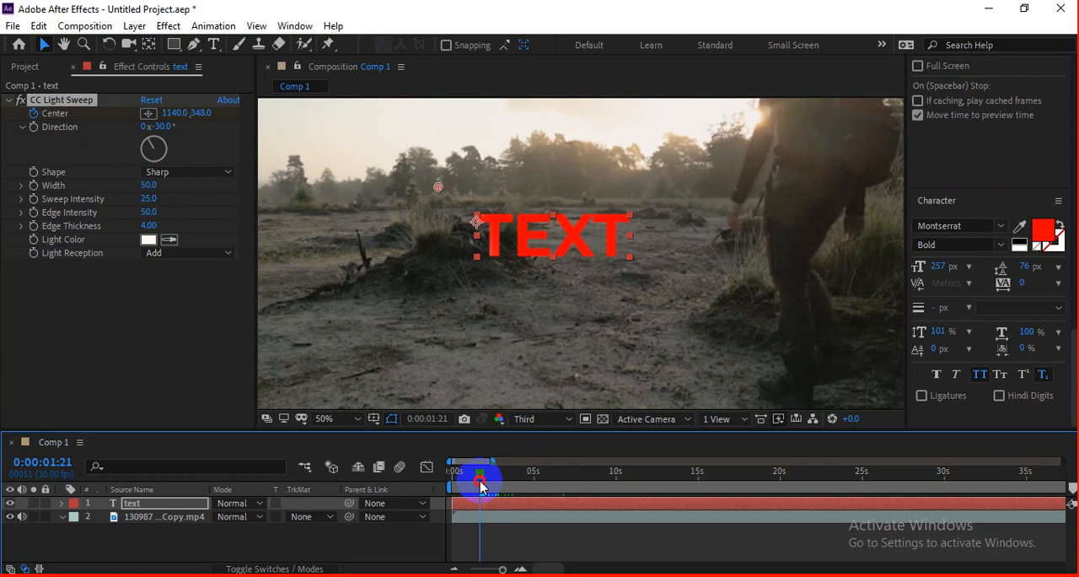
pyautogui.press('space')
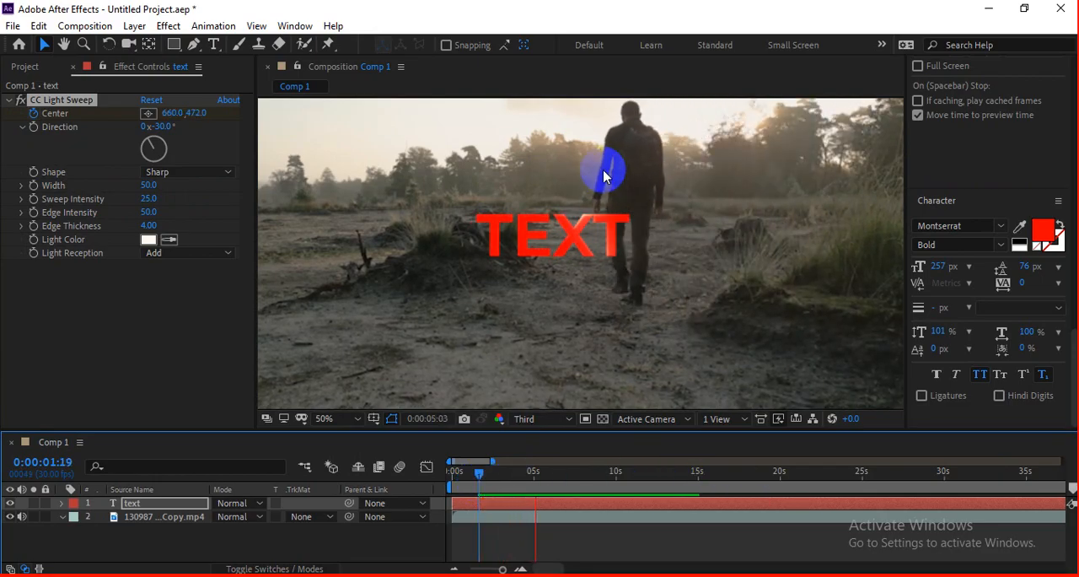
# Step: At 0:00:04:03, set the sweep's Width to 67 and Edge Intensity to 86, and preview the animated text
pyautogui.moveTo(518, 474)
pyautogui.mouseDown()
pyautogui.moveTo(508, 475)
pyautogui.moveTo(520, 479)
pyautogui.mouseUp()
pyautogui.press('.')
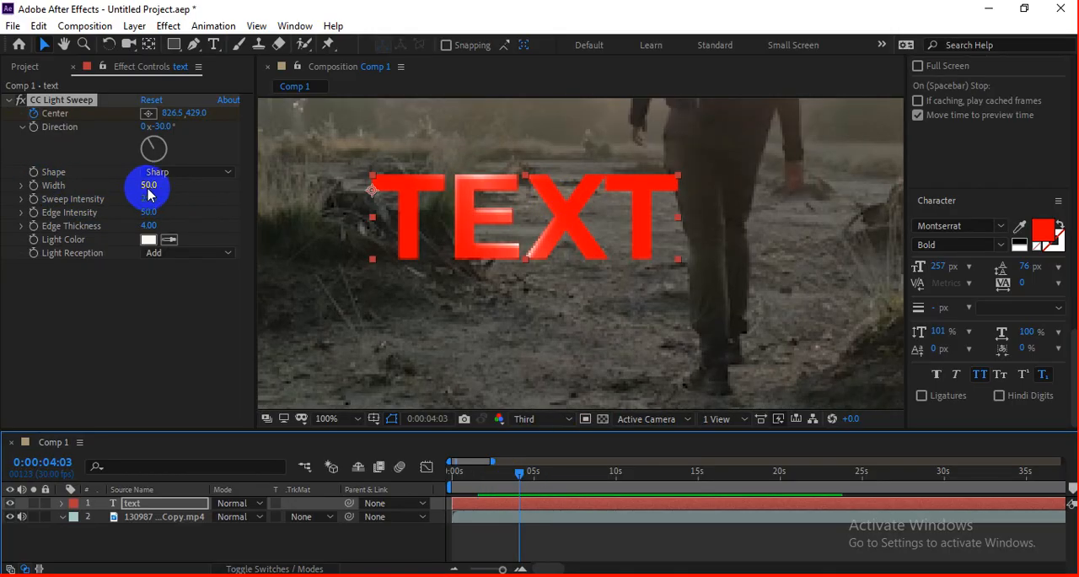
pyautogui.moveTo(145, 186); pyautogui.dragTo(175, 208)
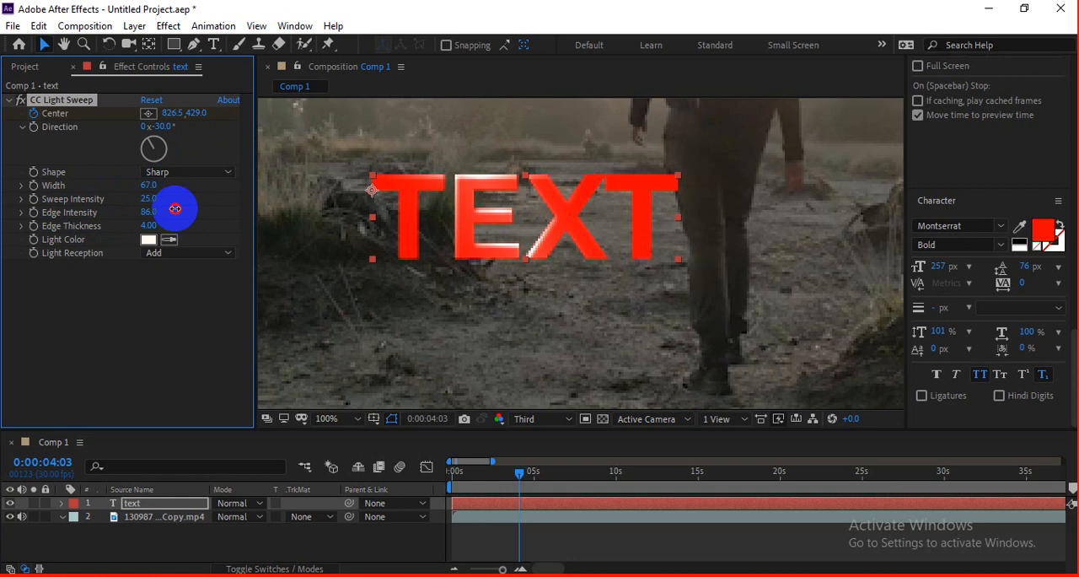
pyautogui.click(489, 473)
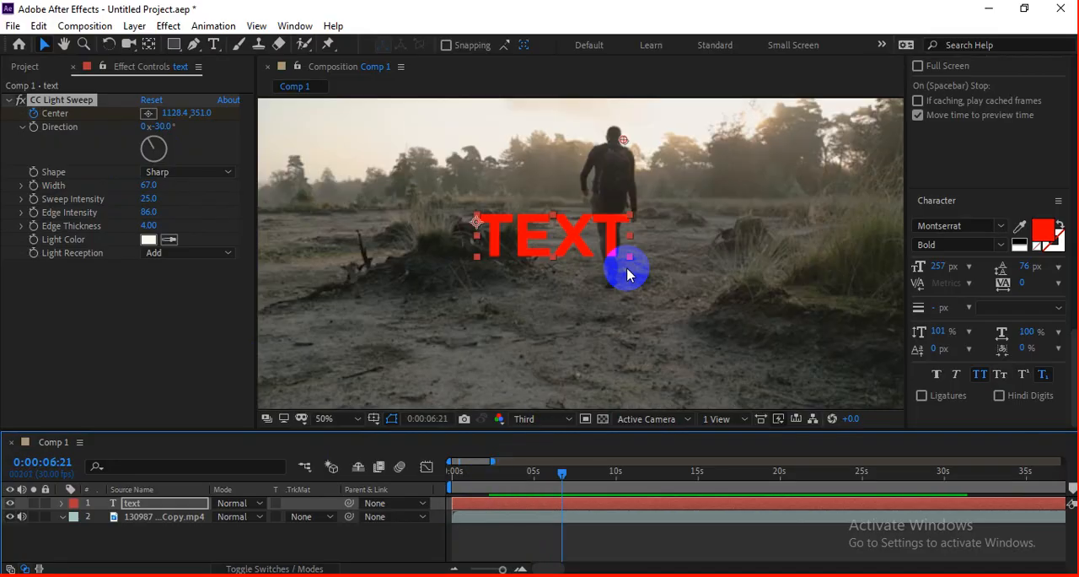
# Step: Remove CC Light Sweep from the text and delete the text layer
pyautogui.press(',')
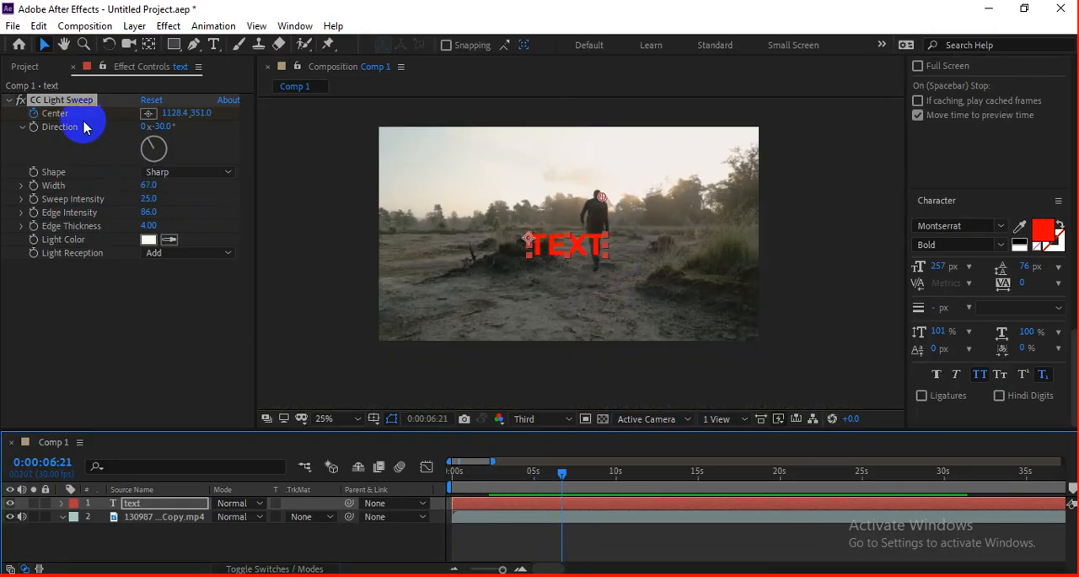
pyautogui.press('Delete')
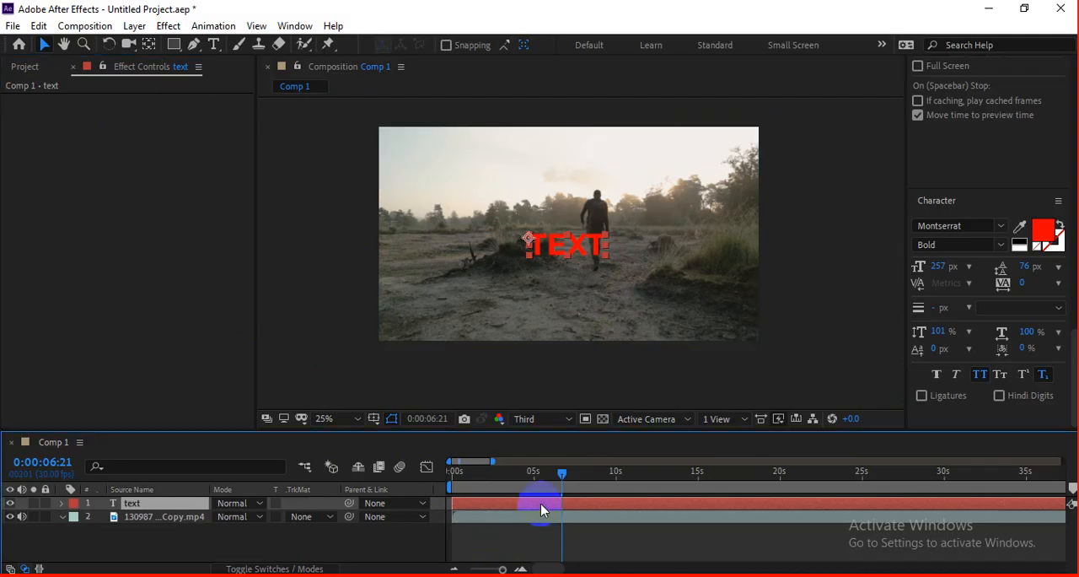
pyautogui.press('Delete')
# Step: Return to about the start of the composition and apply the CC Threads effect to the video clip
pyautogui.moveTo(562, 474); pyautogui.dragTo(455, 478)
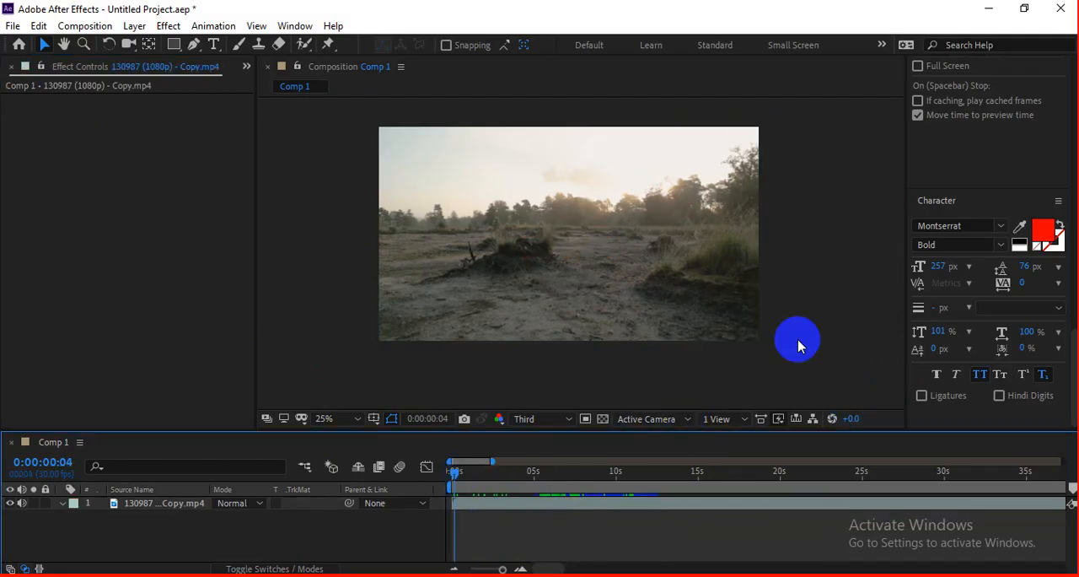
pyautogui.scroll(4, 993, 142)
pyautogui.scroll(-3, 973, 232)
pyautogui.scroll(6, 975, 211)
pyautogui.scroll(5, 1016, 152)
pyautogui.scroll(-1, 1024, 181)
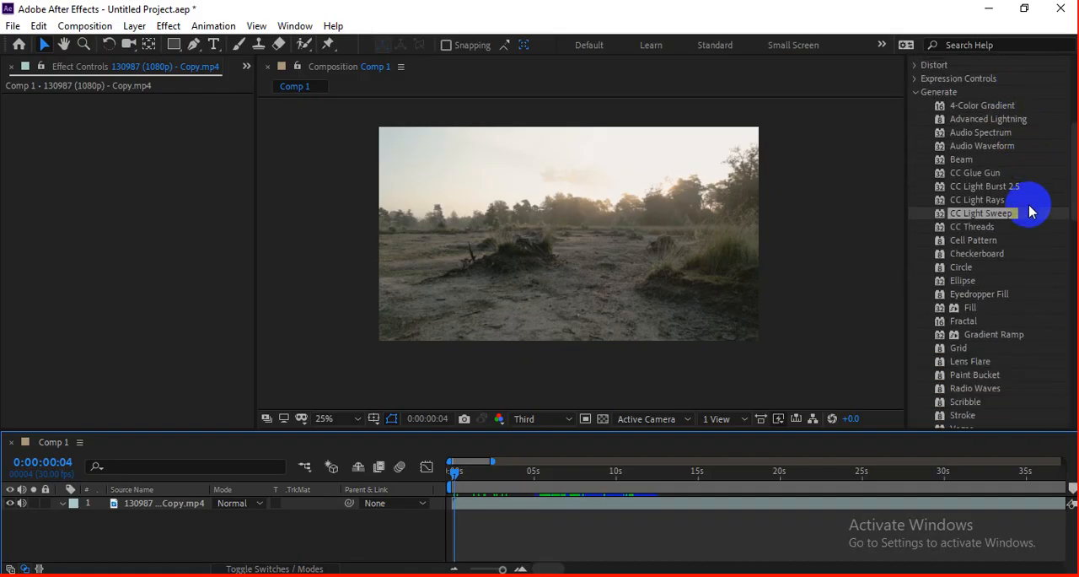
pyautogui.moveTo(970, 227); pyautogui.dragTo(727, 256)
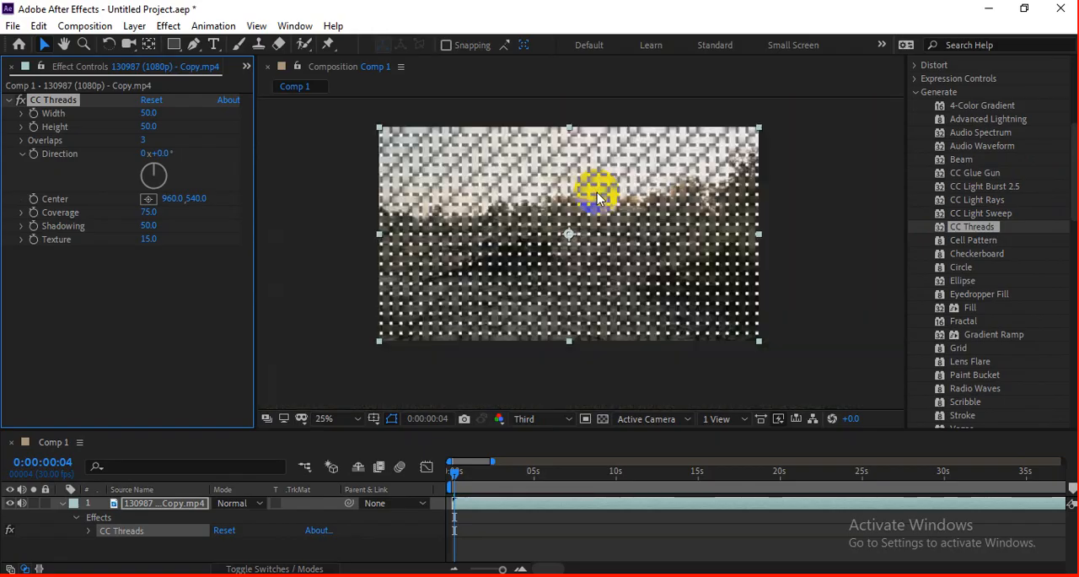
# Step: At 0:00:01:16, set the threads' Width to 60.7 and Height to 63, and examine the weave up close
pyautogui.moveTo(453, 471); pyautogui.dragTo(474, 474)
pyautogui.moveTo(150, 113); pyautogui.dragTo(223, 135)
pyautogui.moveTo(149, 112); pyautogui.dragTo(203, 116)
pyautogui.scroll(2, 564, 150)
pyautogui.moveTo(489, 215); pyautogui.dragTo(484, 357)
pyautogui.scroll(1, 528, 243)
pyautogui.scroll(-1, 528, 245)
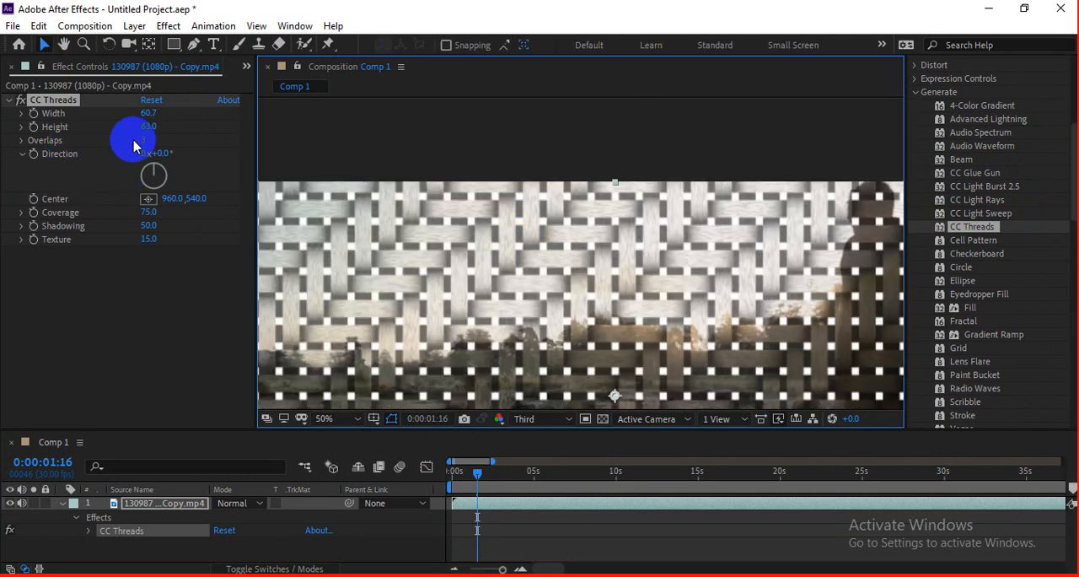
pyautogui.scroll(1, 359, 219)
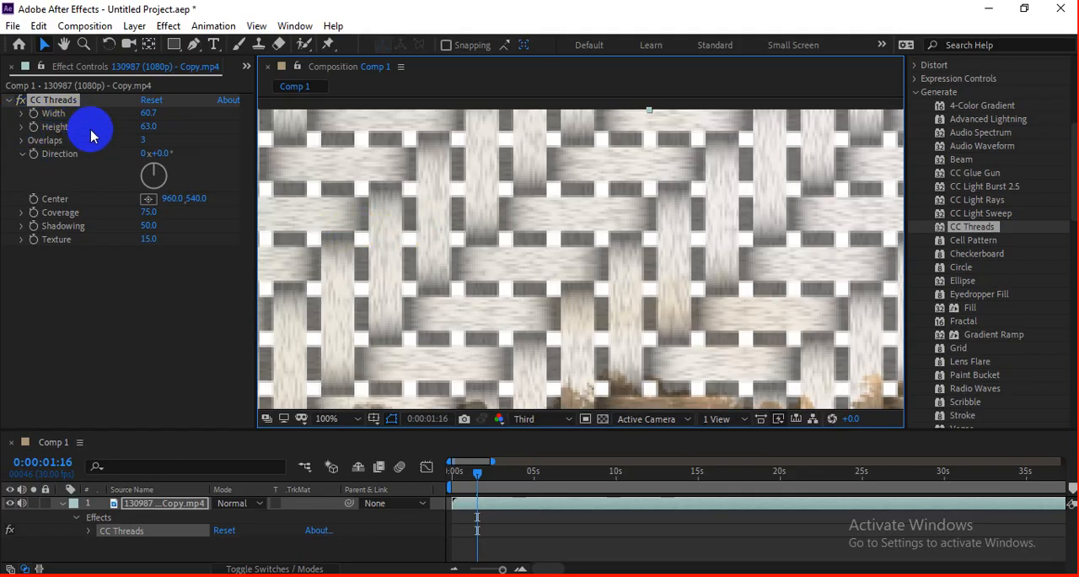
# Step: Set the threads' Overlaps to 1 and examine the weave at several zoom levels
pyautogui.moveTo(144, 140)
pyautogui.mouseDown()
pyautogui.moveTo(154, 137)
pyautogui.moveTo(134, 134)
pyautogui.mouseUp()
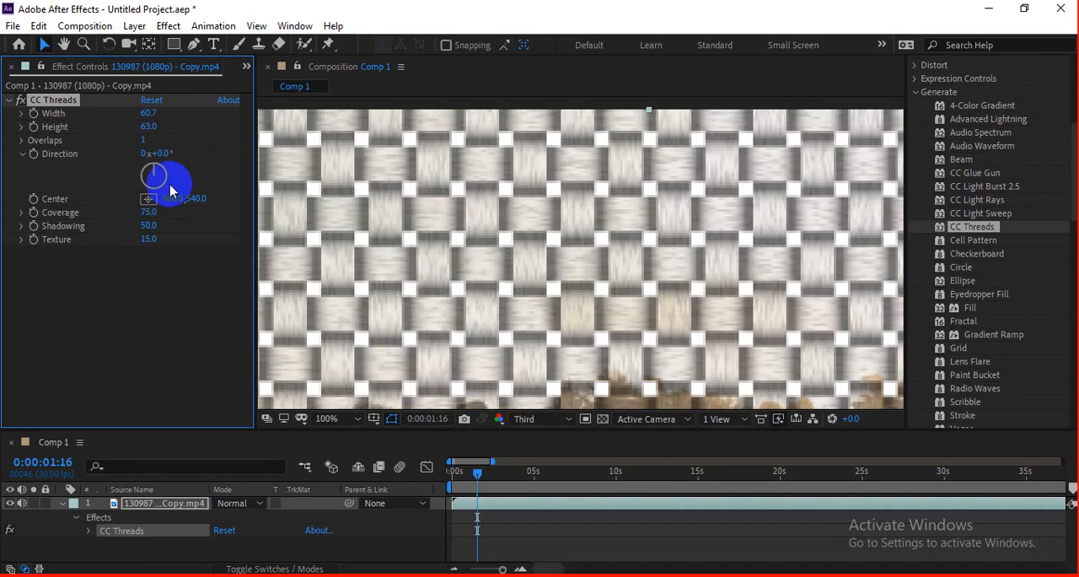
pyautogui.scroll(-1, 435, 220)
pyautogui.scroll(-1, 533, 243)
pyautogui.scroll(1, 545, 250)
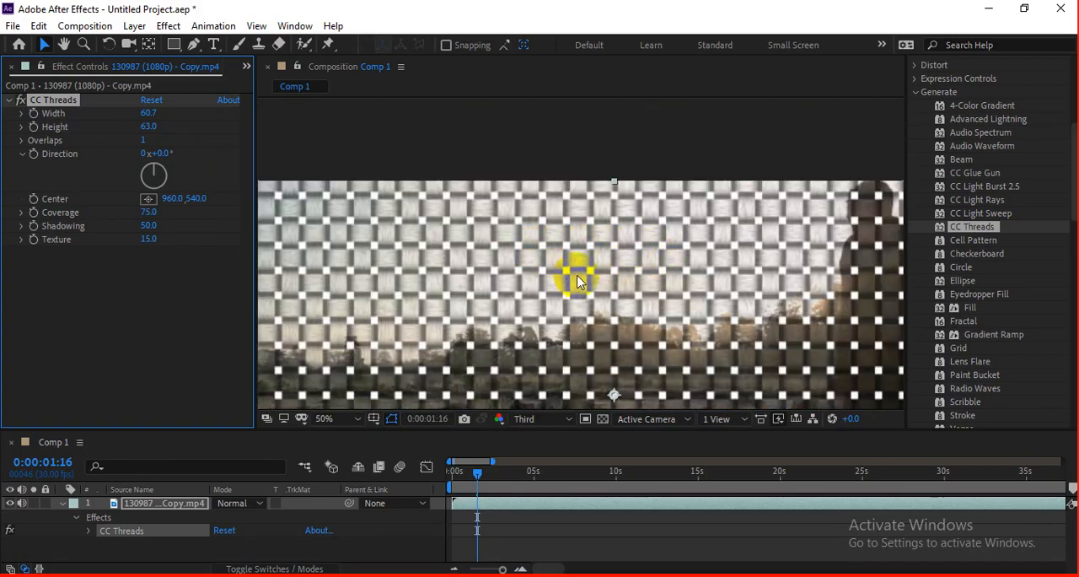
pyautogui.scroll(-4, 577, 281)
pyautogui.scroll(4, 566, 278)
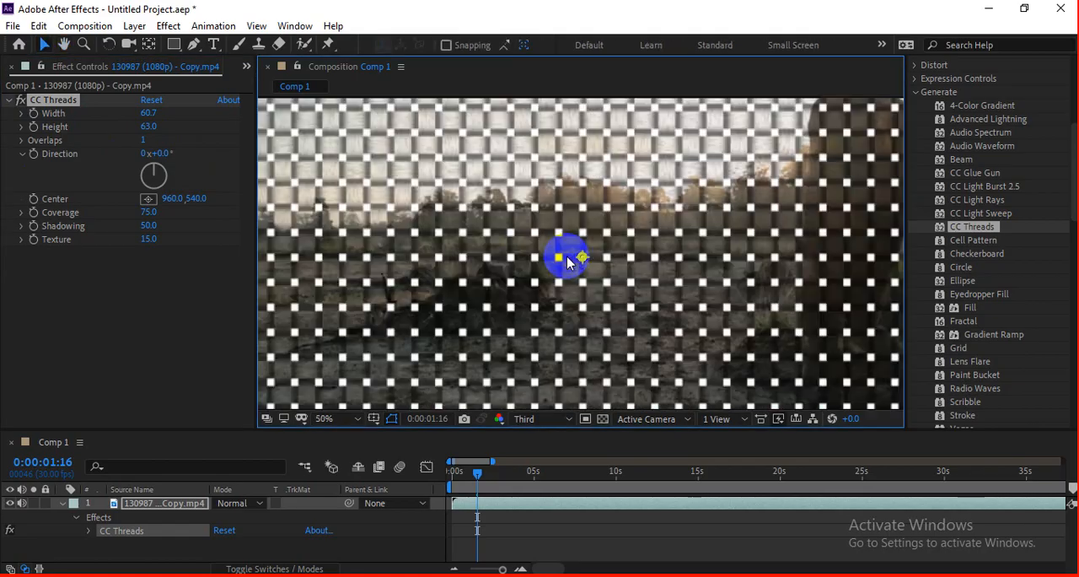
# Step: At 0:00:11:07, set the threads' Shadowing to 31 and examine the weave up close
pyautogui.moveTo(567, 469); pyautogui.dragTo(637, 472)
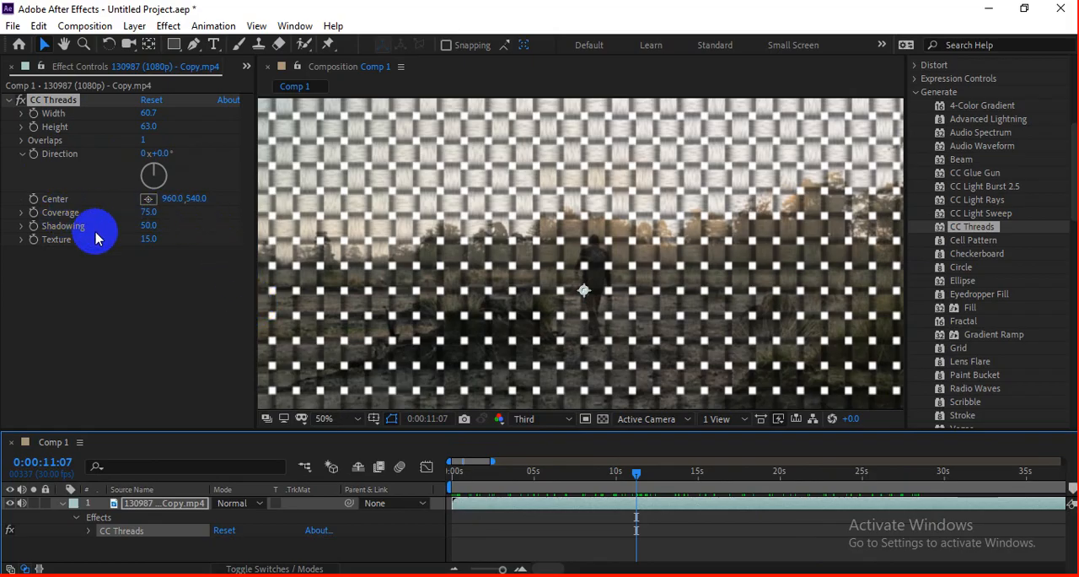
pyautogui.moveTo(142, 226); pyautogui.dragTo(18, 220)
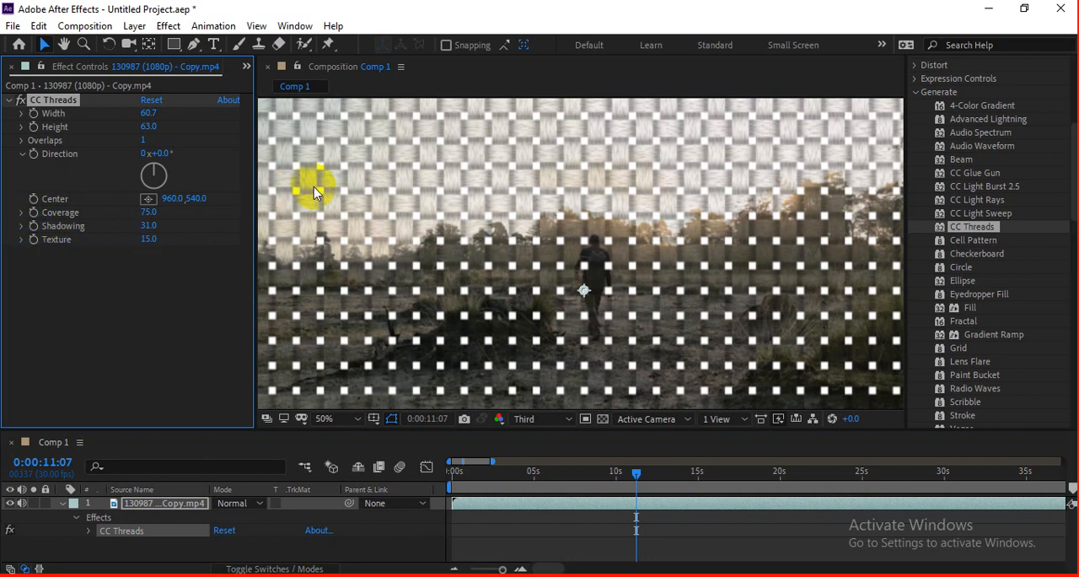
pyautogui.scroll(1, 376, 147)
pyautogui.press('space')
pyautogui.moveTo(378, 149); pyautogui.dragTo(487, 281)
pyautogui.moveTo(469, 228); pyautogui.dragTo(491, 248)
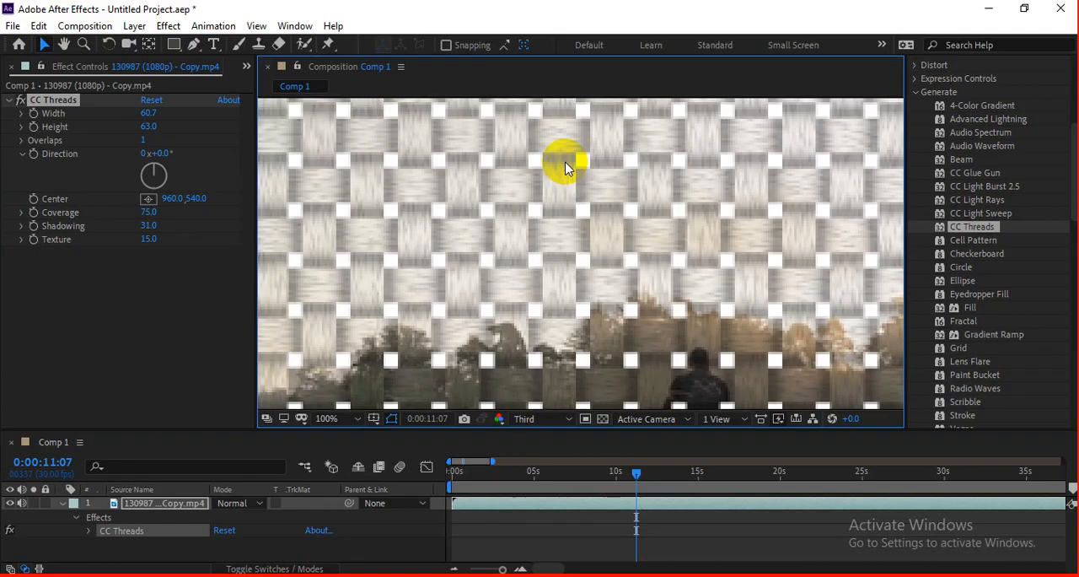
pyautogui.scroll(1, 566, 194)
pyautogui.scroll(-1, 565, 194)
# Step: Try the threads' Texture at 0.1 and 44.1, previewing near the composition's start, and settle on 36.8
pyautogui.moveTo(151, 242); pyautogui.dragTo(2, 236)
pyautogui.scroll(-2, 433, 243)
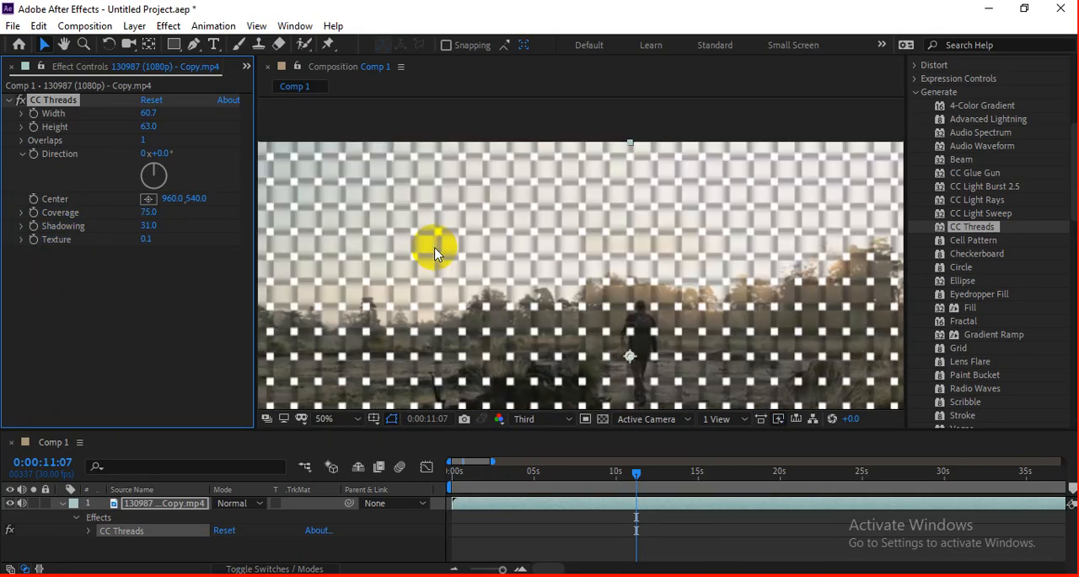
pyautogui.scroll(-2, 586, 319)
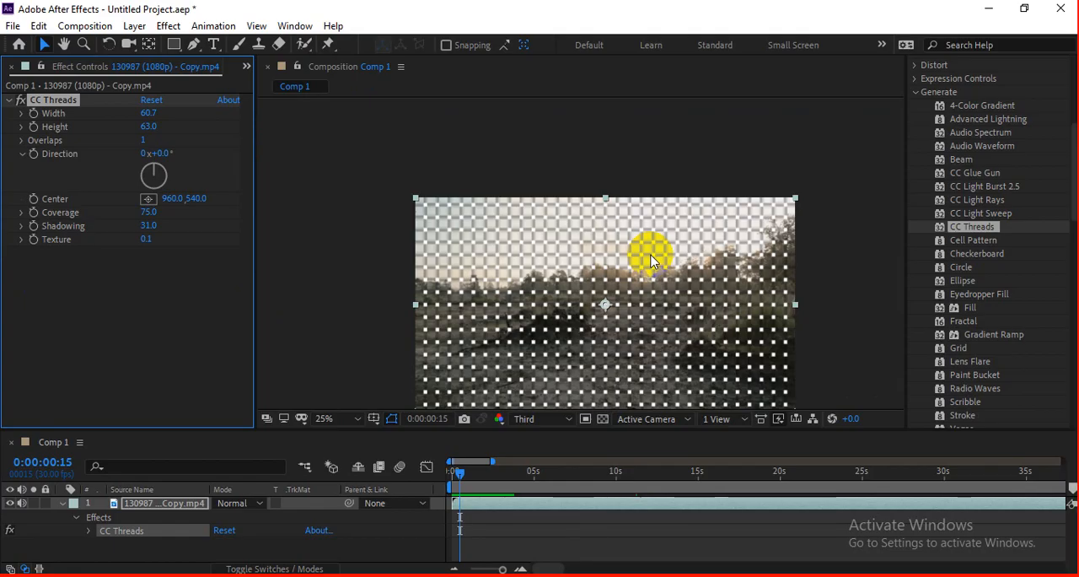
pyautogui.click(493, 447)
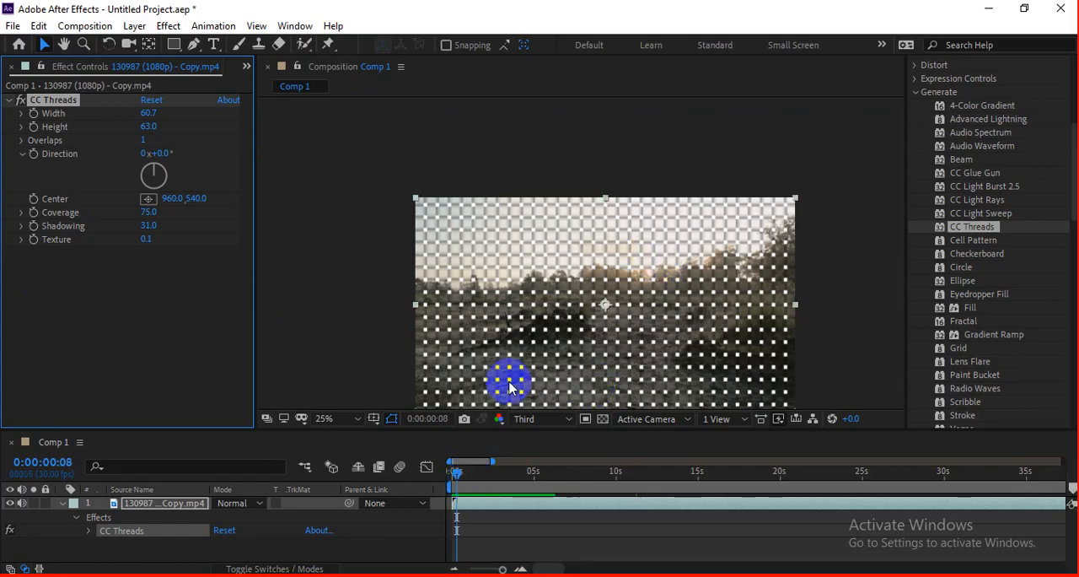
pyautogui.scroll(2, 502, 301)
pyautogui.moveTo(142, 239); pyautogui.dragTo(144, 238)
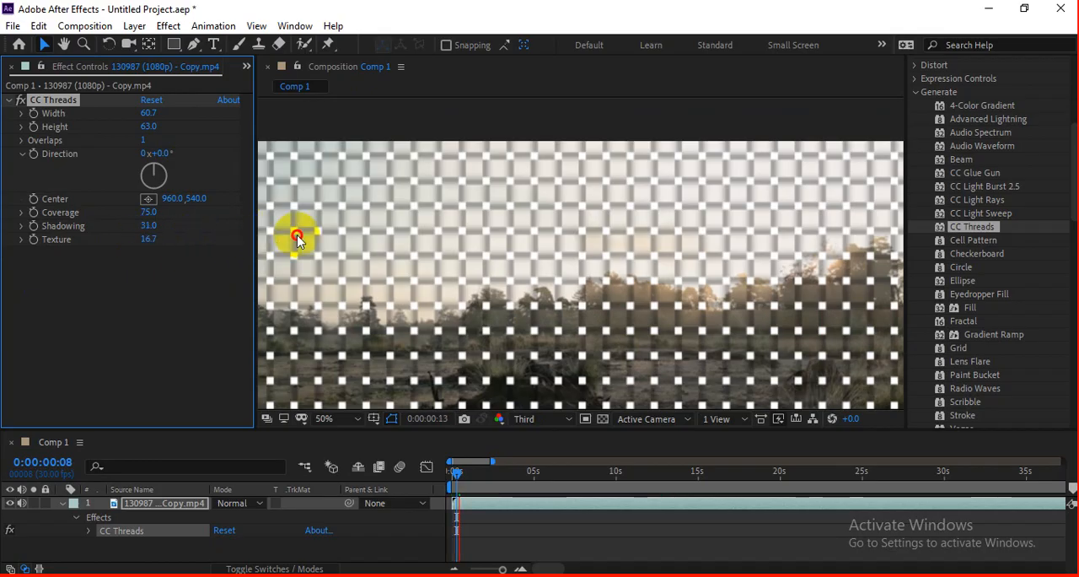
pyautogui.moveTo(298, 239); pyautogui.dragTo(259, 246)
pyautogui.click(436, 253)
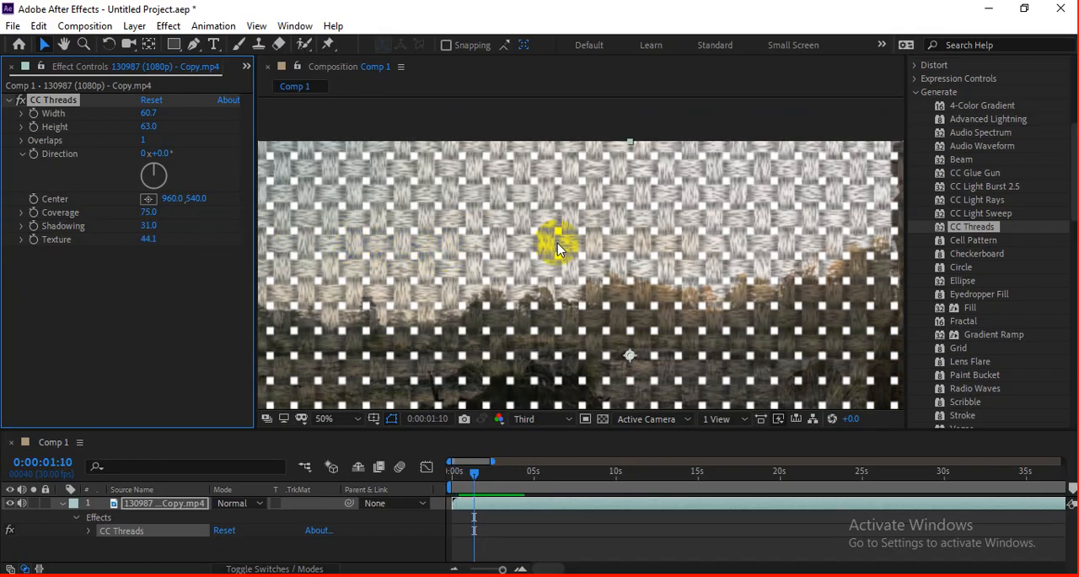
pyautogui.scroll(-2, 552, 254)
pyautogui.moveTo(549, 253); pyautogui.dragTo(563, 195)
pyautogui.moveTo(149, 239); pyautogui.dragTo(195, 258)
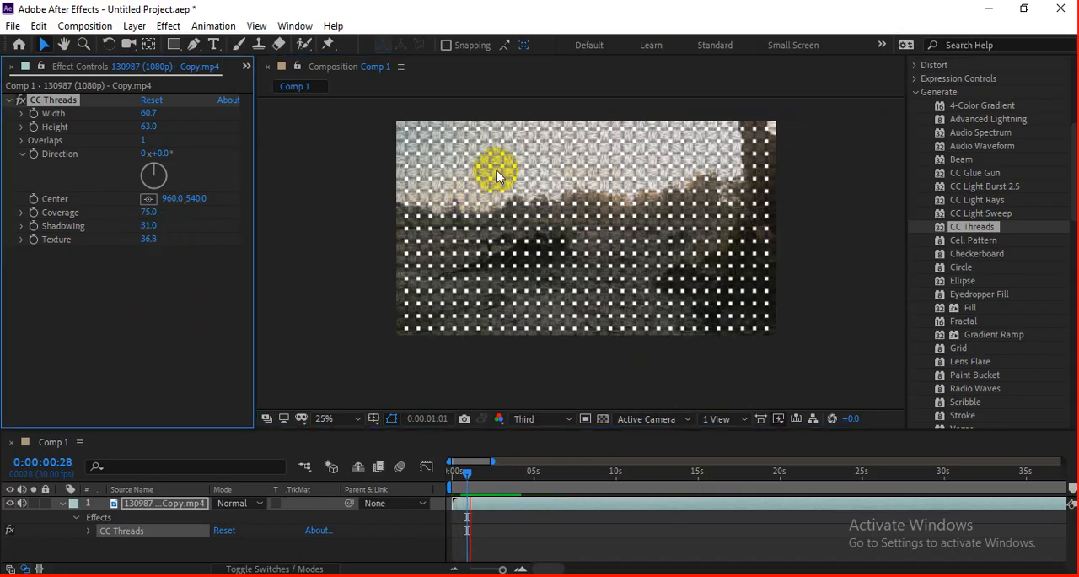
# Step: Enlarge the threads to Width 104.5 and Height 121.6, and view the whole frame
pyautogui.scroll(2, 498, 176)
pyautogui.moveTo(150, 113); pyautogui.dragTo(590, 224)
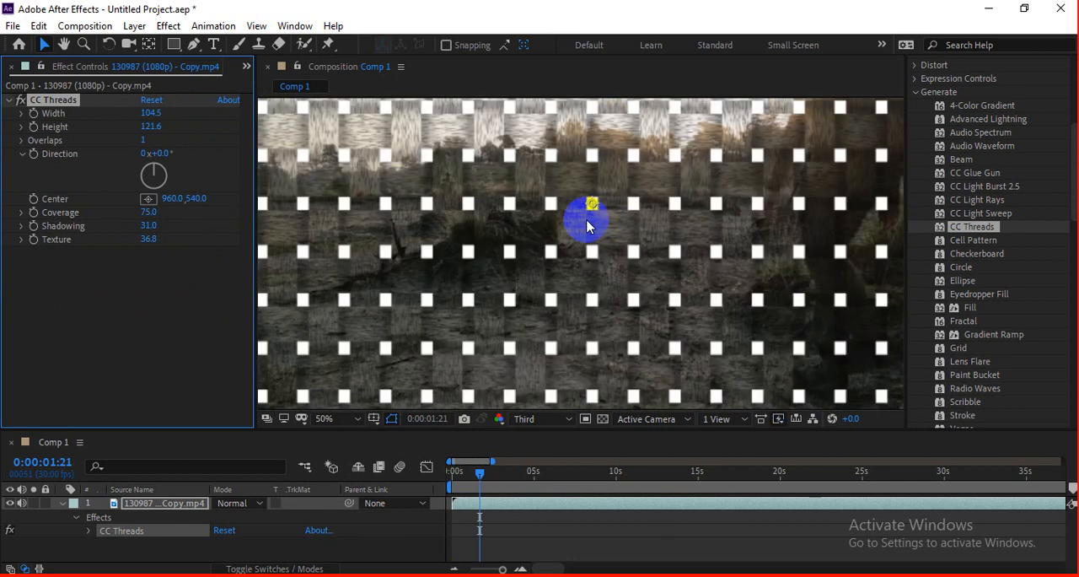
pyautogui.scroll(-2, 569, 216)
# Step: Replace CC Threads on the video clip with the Cell Pattern effect and preview it
pyautogui.click(64, 102)
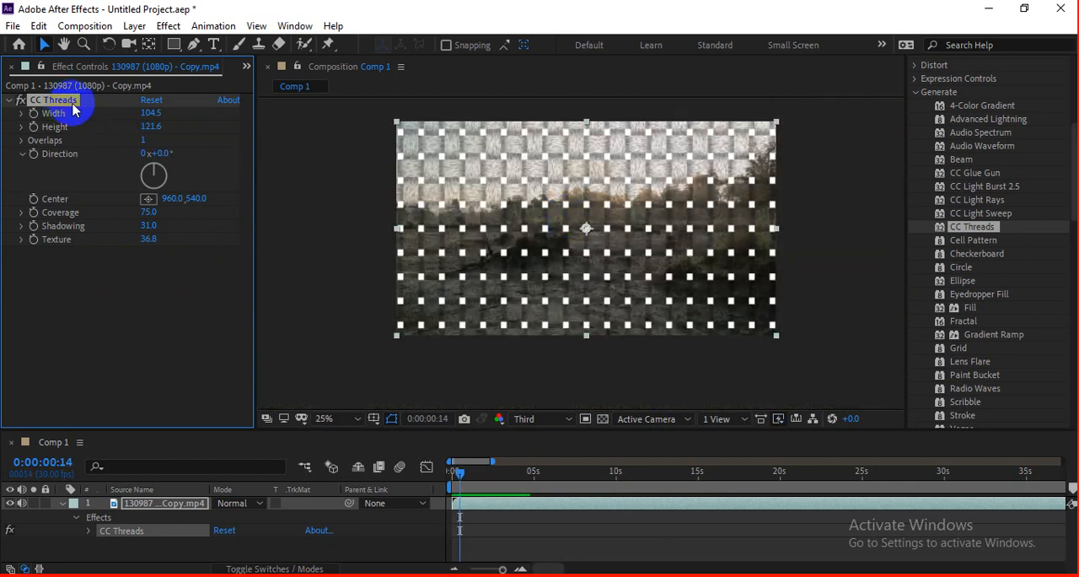
pyautogui.press('Delete')
pyautogui.click(970, 240)
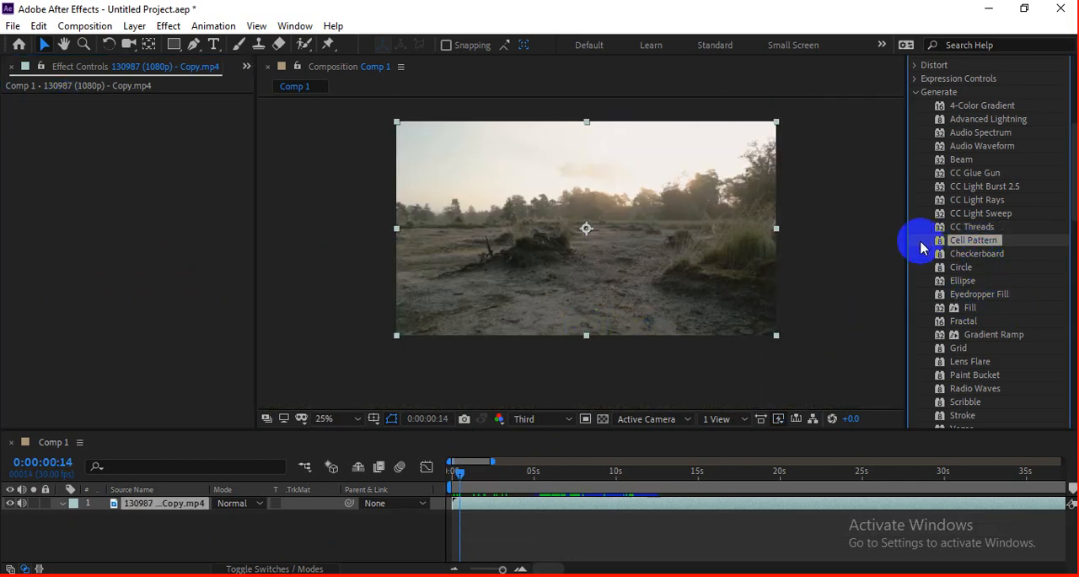
pyautogui.moveTo(984, 244); pyautogui.dragTo(709, 235)
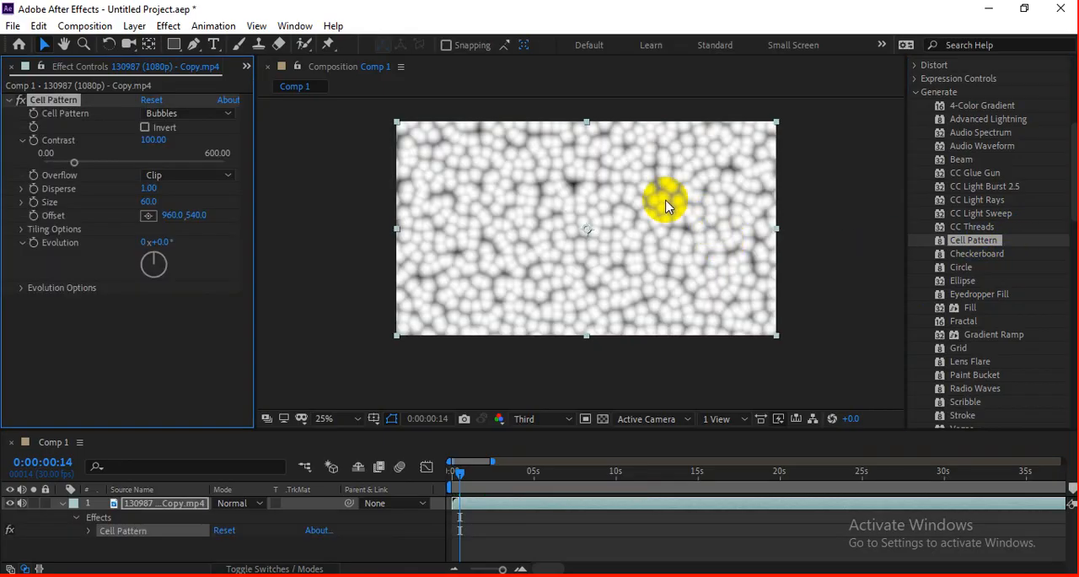
pyautogui.press('space')
# Step: At 0:00:00:00, keyframe the cell pattern's Offset at 1036, 540, Disperse at 0 and Evolution at 0°
pyautogui.moveTo(479, 469); pyautogui.dragTo(448, 471)
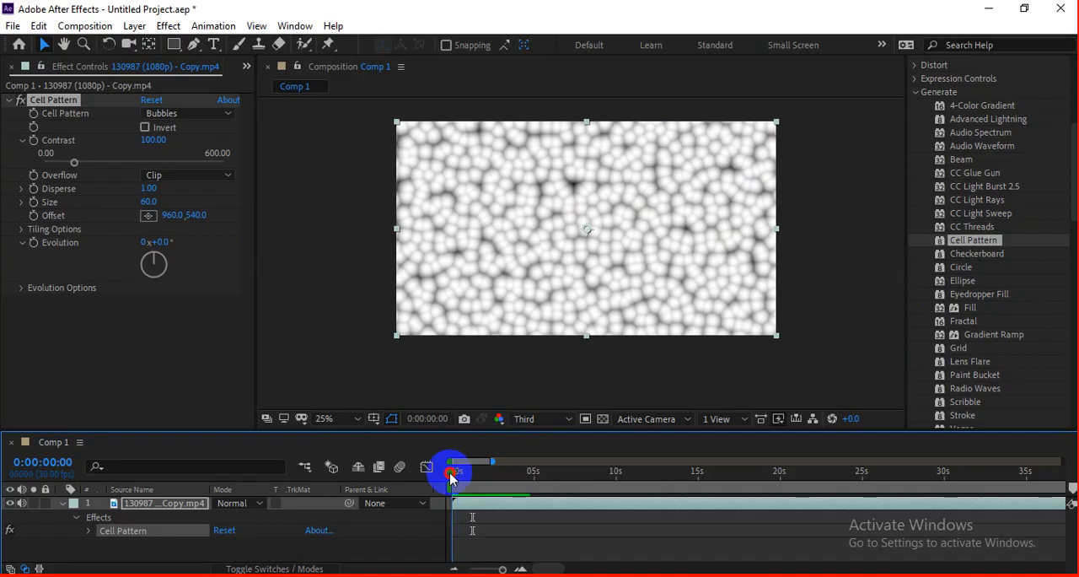
pyautogui.moveTo(503, 257); pyautogui.dragTo(498, 275)
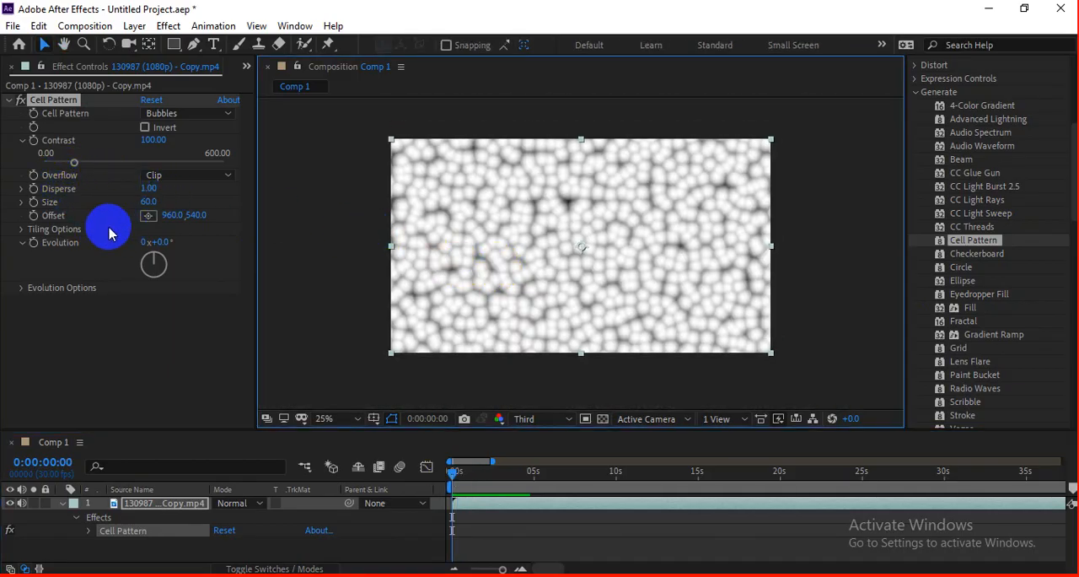
pyautogui.moveTo(177, 217); pyautogui.dragTo(237, 221)
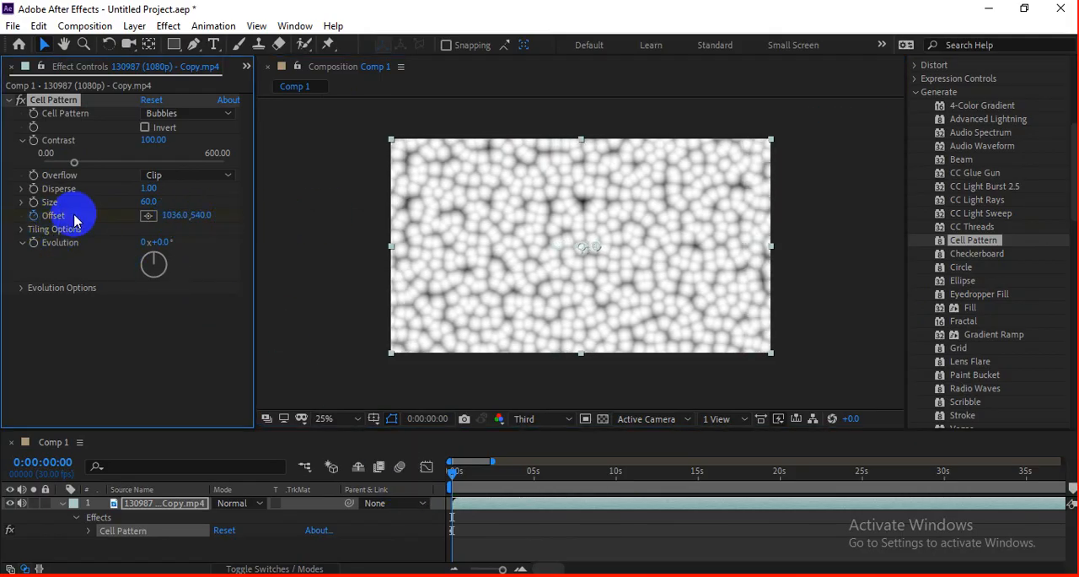
pyautogui.moveTo(147, 189); pyautogui.dragTo(10, 214)
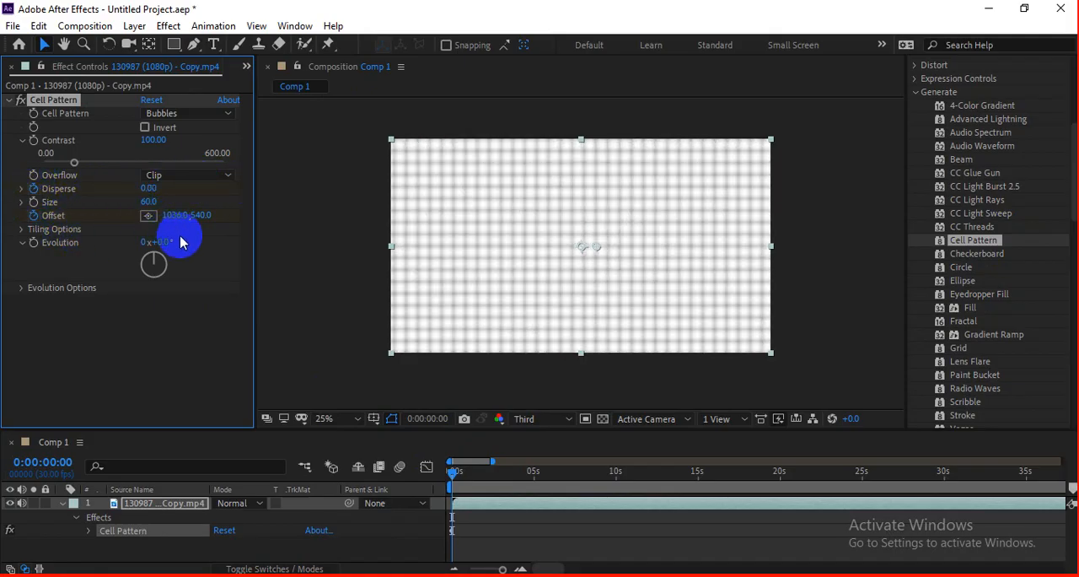
pyautogui.click(35, 244)
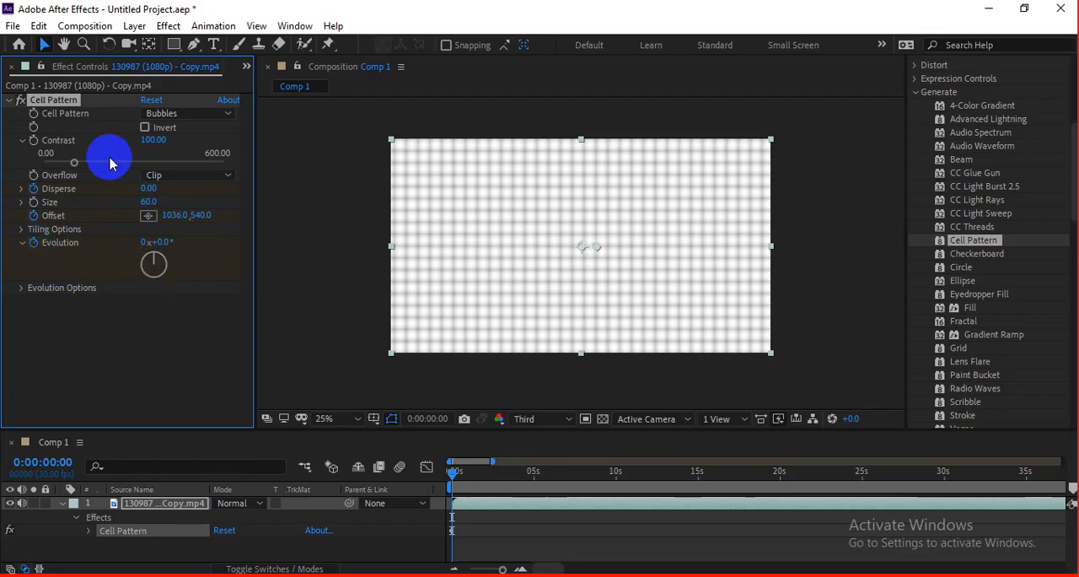
# Step: At 0:00:06:17, set the cell pattern's Offset to 1700, 540, Disperse to 1.50, Size to 55 and Evolution to 3x+95°
pyautogui.click(561, 474)
pyautogui.moveTo(165, 217); pyautogui.dragTo(725, 211)
pyautogui.moveTo(145, 198); pyautogui.dragTo(304, 189)
pyautogui.moveTo(158, 242); pyautogui.dragTo(960, 237)
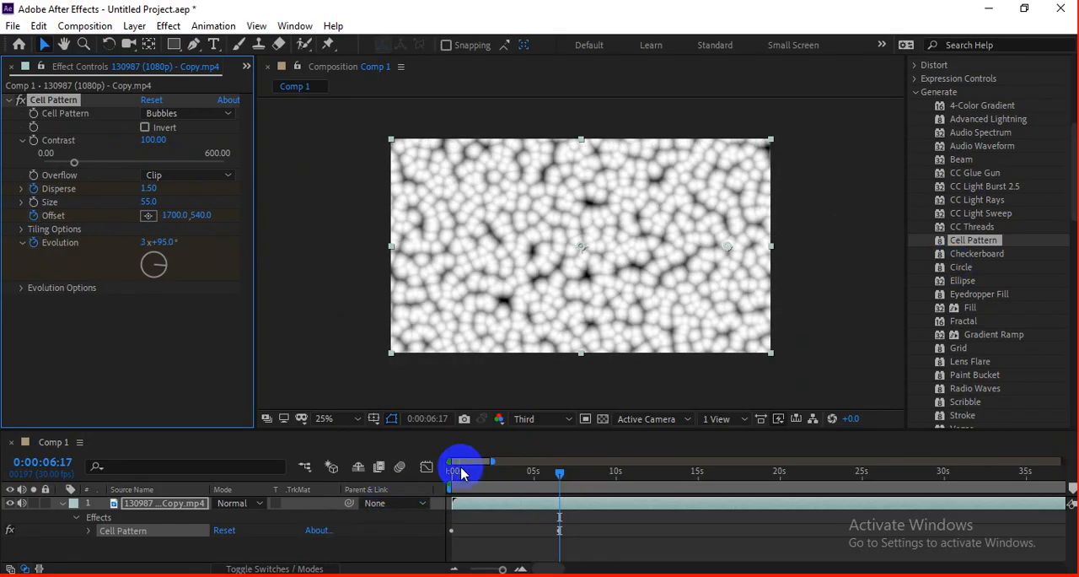
# Step: Preview the animated bubble pattern from the start of the composition
pyautogui.moveTo(461, 472); pyautogui.dragTo(420, 482)
pyautogui.press('space')
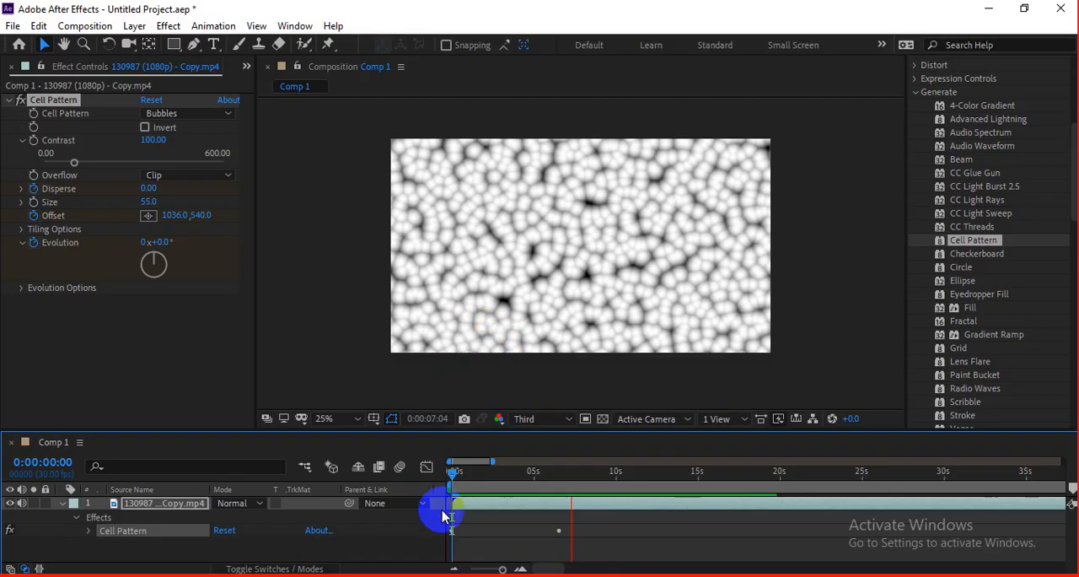
pyautogui.click(462, 477)
pyautogui.press('space')
# Step: At 0:00:05:08, change the cell pattern type to Crystals and preview the animation
pyautogui.moveTo(489, 481); pyautogui.dragTo(535, 476)
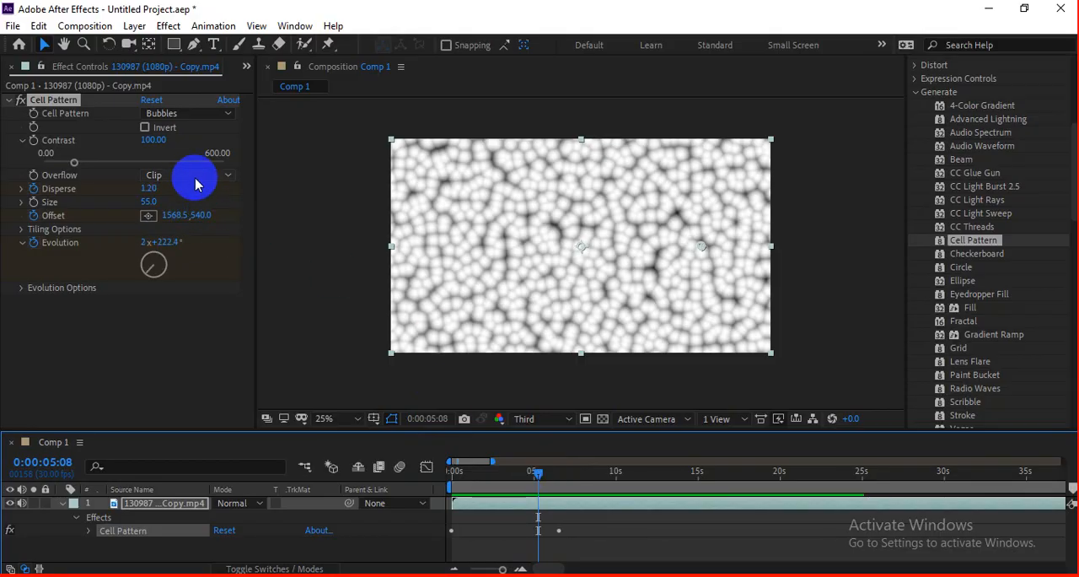
pyautogui.click(194, 177)
pyautogui.click(194, 305)
pyautogui.click(182, 111)
pyautogui.click(206, 148)
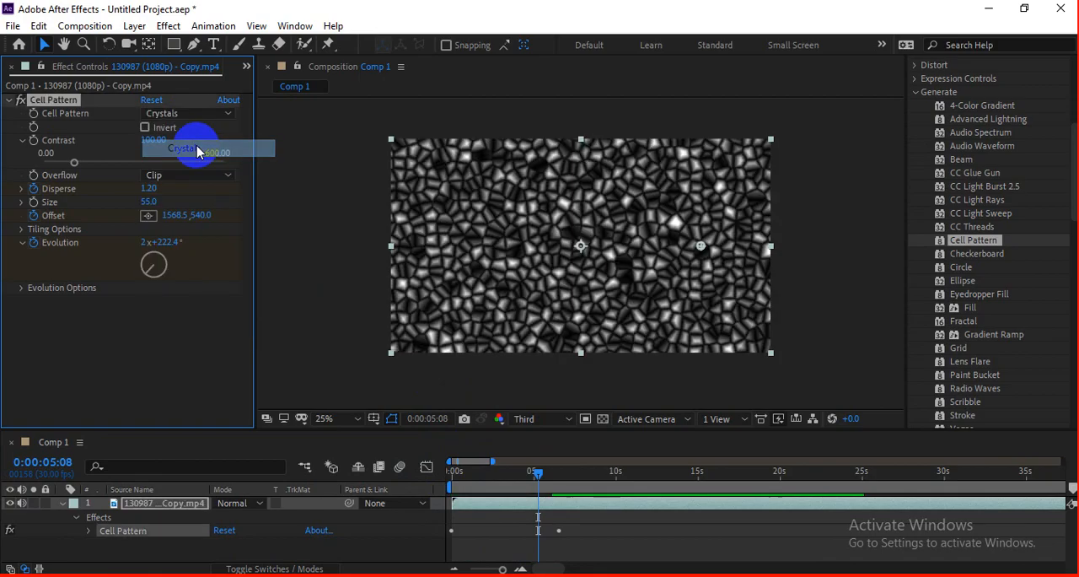
pyautogui.press('space')
# Step: Change the cell pattern type to Static Plates and preview the animation
pyautogui.click(535, 475)
pyautogui.click(190, 114)
pyautogui.click(192, 182)
pyautogui.press('space')
# Step: Change the cell pattern type to Pillow and preview the animation
pyautogui.click(232, 113)
pyautogui.click(179, 223)
pyautogui.moveTo(593, 488); pyautogui.dragTo(525, 489)
pyautogui.press('space')
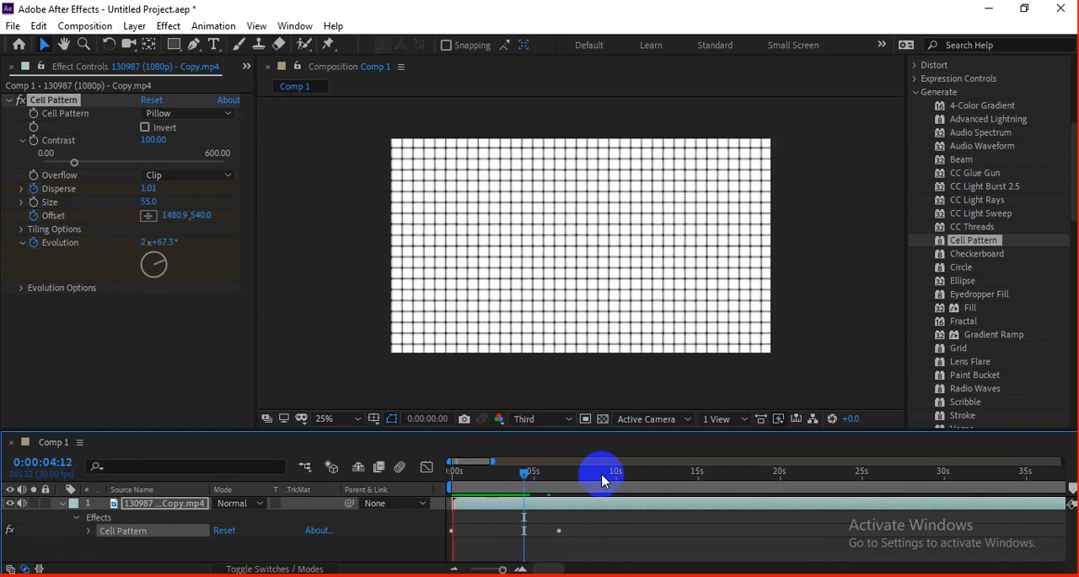
# Step: Change the cell pattern type to Crystallize HQ and preview the clip's mosaic animation
pyautogui.click(192, 113)
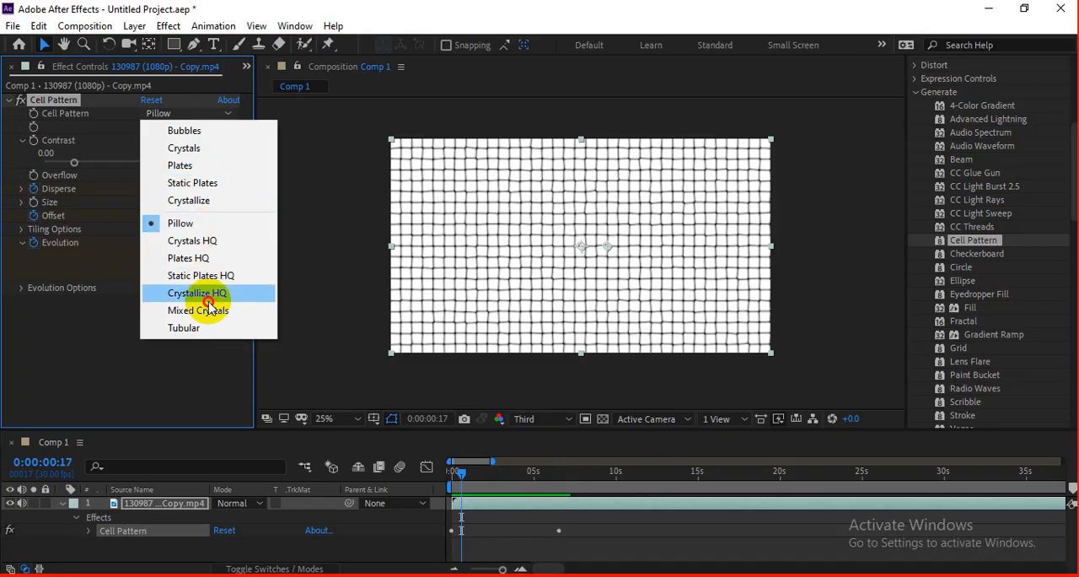
pyautogui.click(211, 293)
pyautogui.moveTo(517, 477); pyautogui.dragTo(613, 478)
pyautogui.press('space')
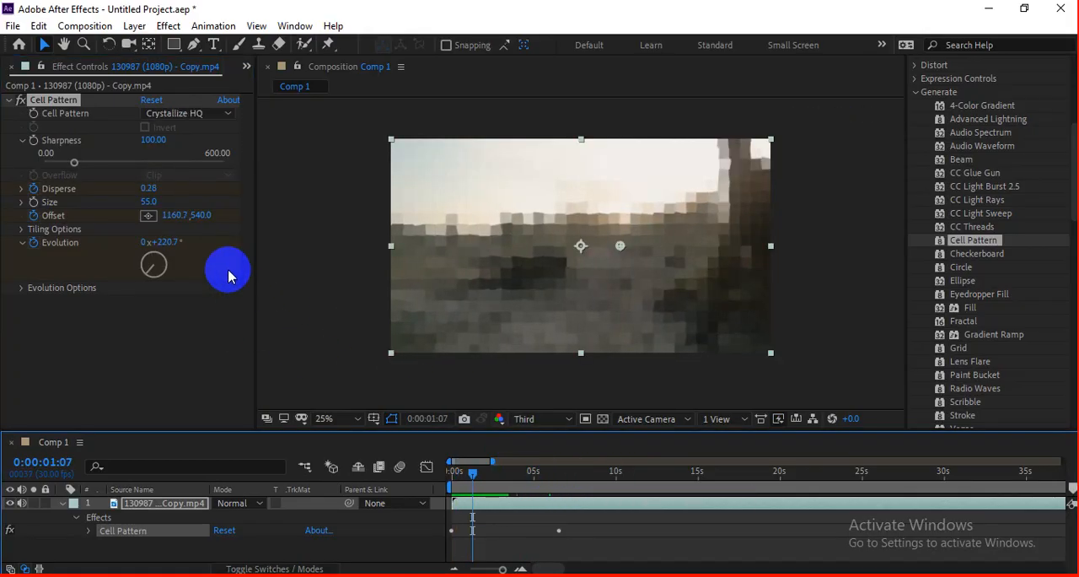
# Step: Remove Cell Pattern from the video clip and apply the Gradient Ramp effect
pyautogui.press('Delete')
pyautogui.click(655, 326)
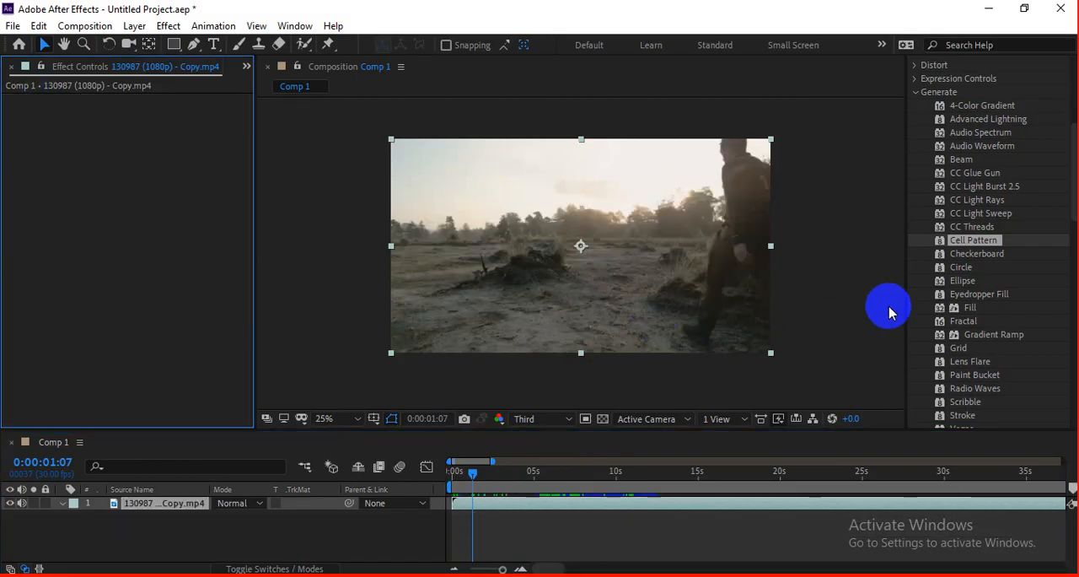
pyautogui.click(969, 253)
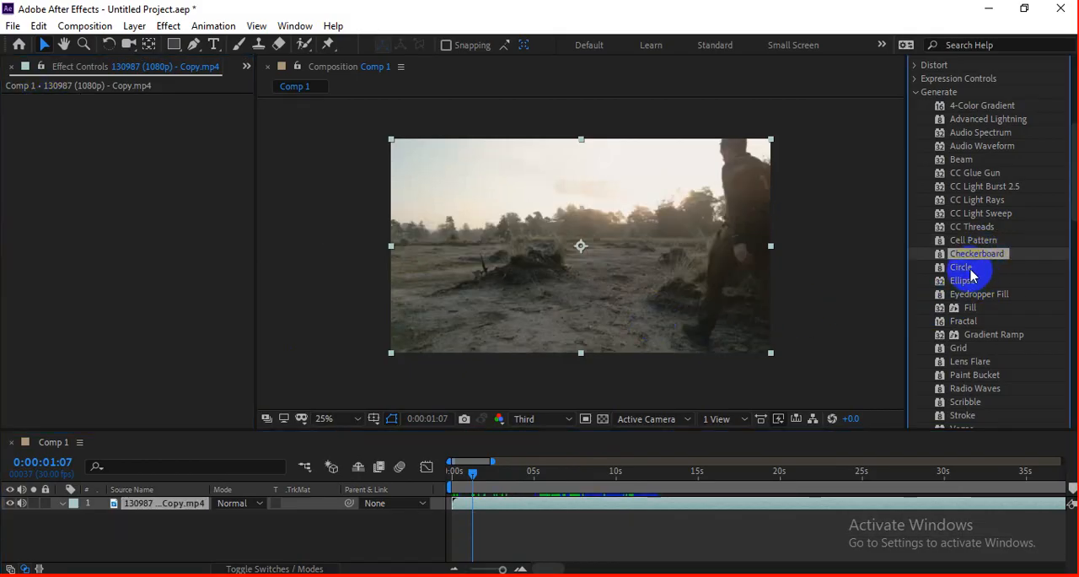
pyautogui.moveTo(975, 269); pyautogui.dragTo(980, 281)
pyautogui.click(991, 307)
pyautogui.scroll(-2, 1019, 327)
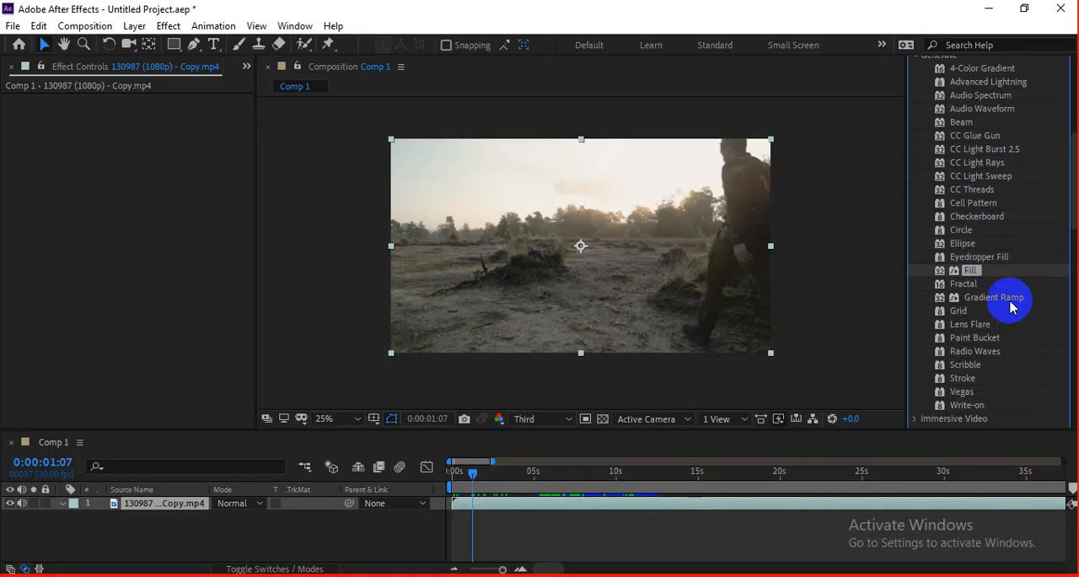
pyautogui.click(1010, 305)
pyautogui.moveTo(993, 312); pyautogui.dragTo(765, 308)
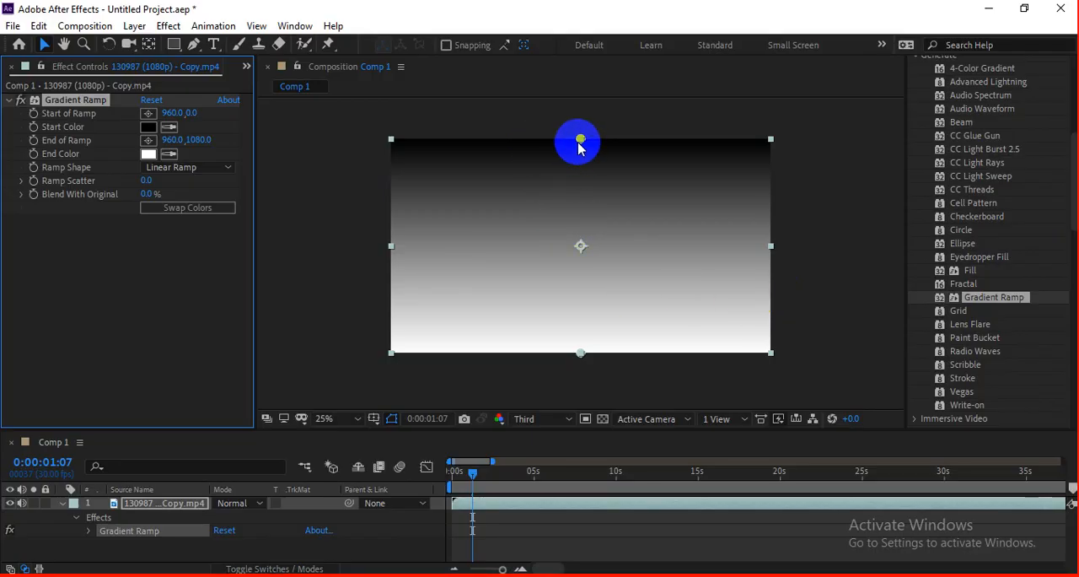
# Step: Move the ramp's start point to 956, 4 and set its Start Color to bright red
pyautogui.moveTo(578, 145)
pyautogui.mouseDown()
pyautogui.moveTo(599, 233)
pyautogui.moveTo(593, 261)
pyautogui.moveTo(579, 145)
pyautogui.mouseUp()
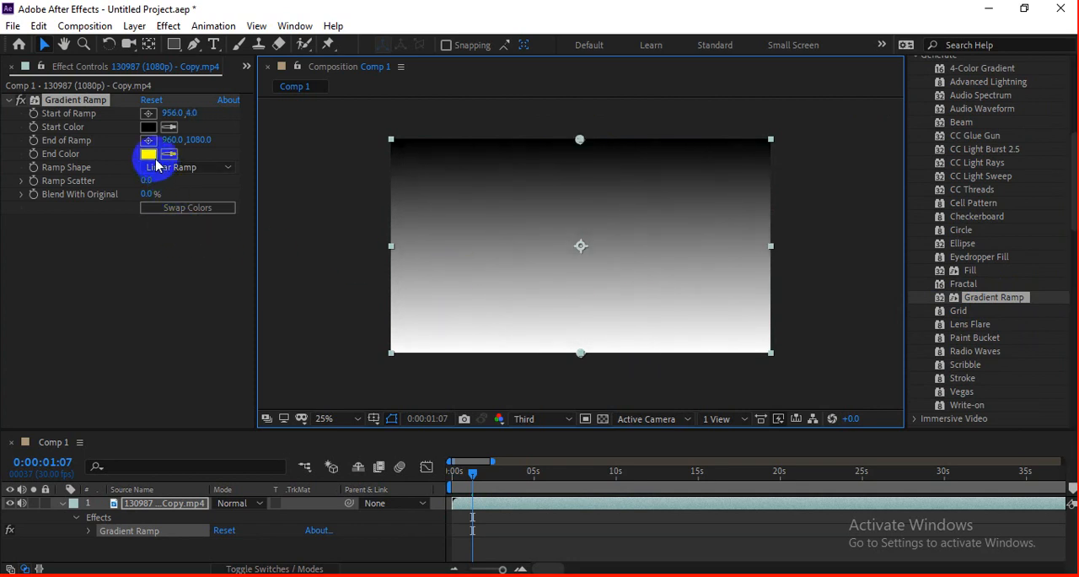
pyautogui.click(148, 126)
pyautogui.click(784, 361)
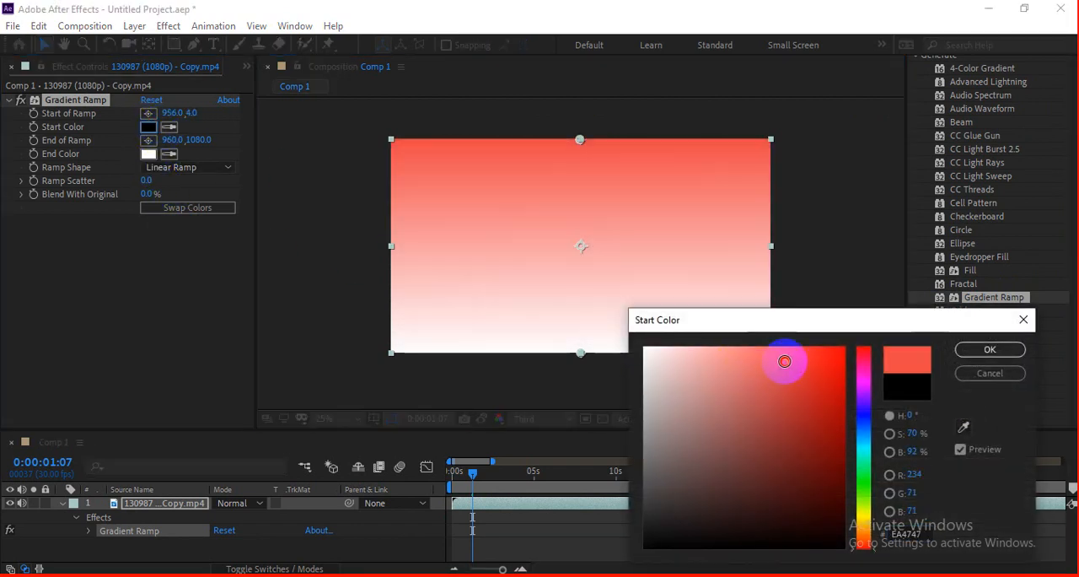
pyautogui.moveTo(785, 360); pyautogui.dragTo(844, 347)
pyautogui.click(966, 346)
# Step: Set the ramp's End Color to a very dark red and return the current time to 0:00:00:00
pyautogui.click(148, 154)
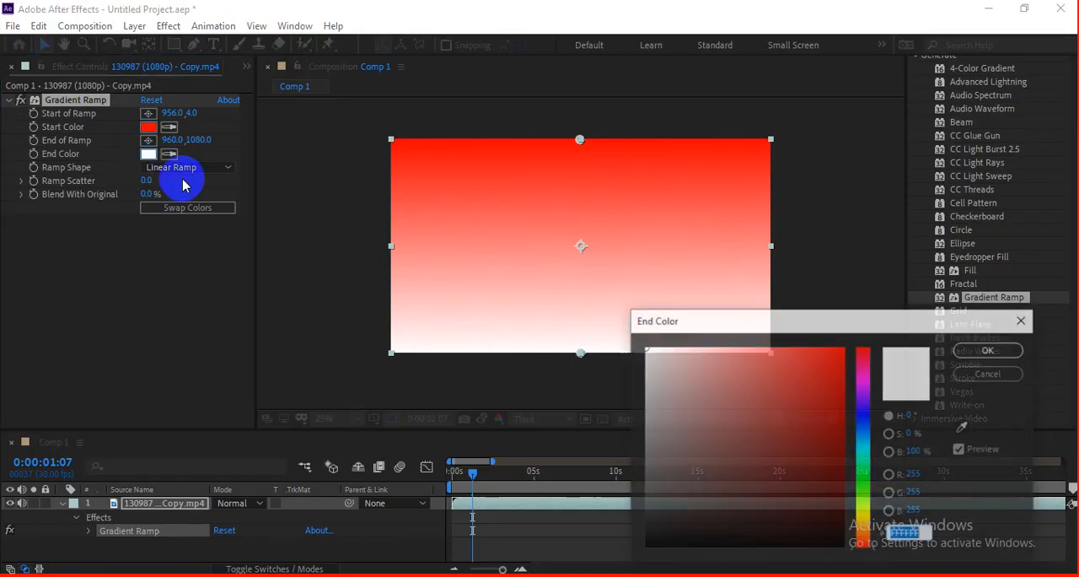
pyautogui.moveTo(759, 381)
pyautogui.mouseDown()
pyautogui.moveTo(868, 441)
pyautogui.moveTo(871, 475)
pyautogui.moveTo(858, 498)
pyautogui.mouseUp()
pyautogui.click(989, 349)
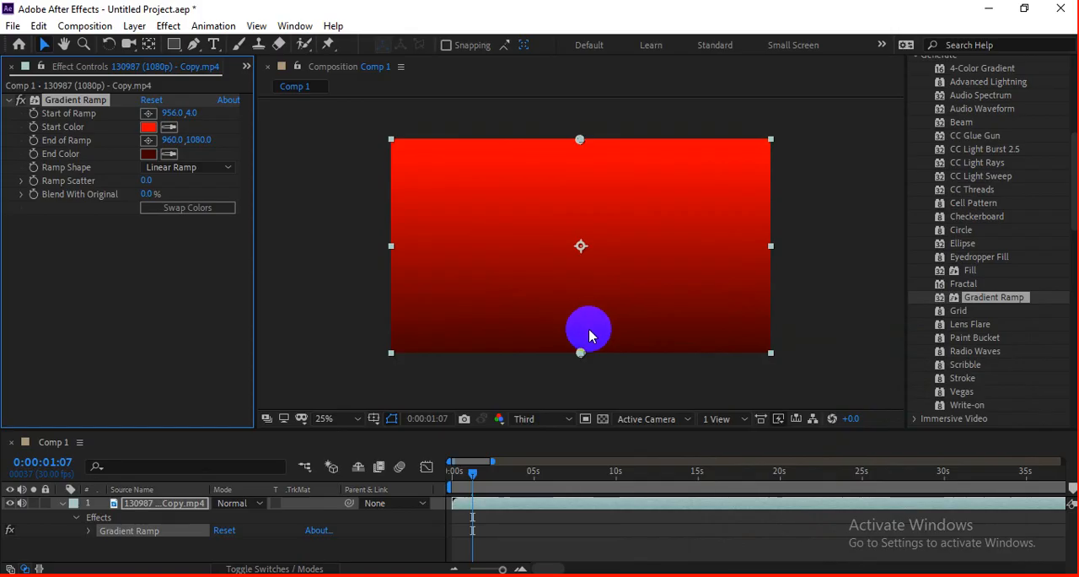
pyautogui.moveTo(486, 493); pyautogui.dragTo(438, 480)
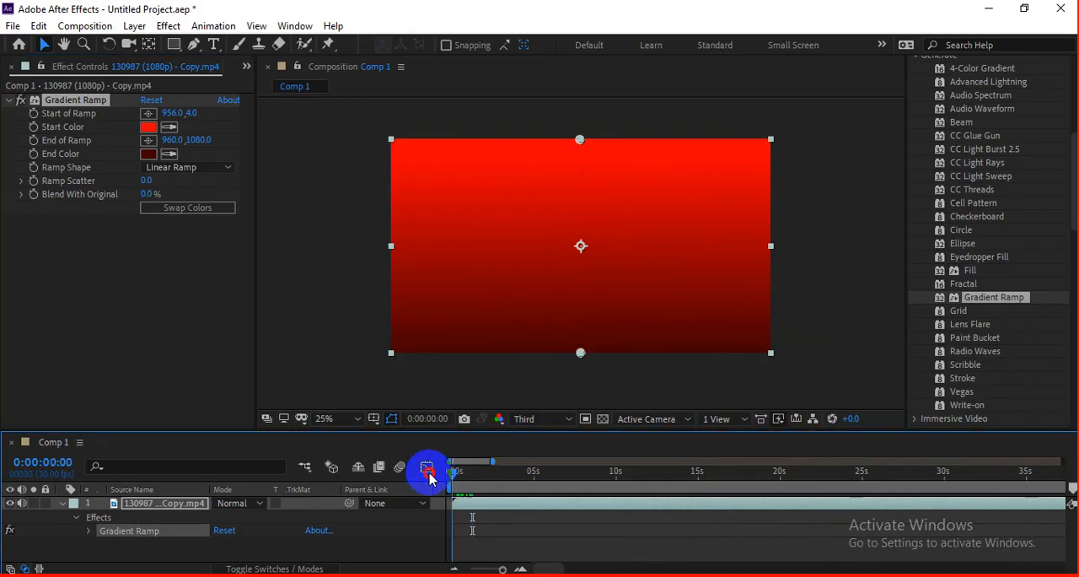
# Step: Change the ramp shape to Radial Ramp and move the ramp's start point to 956, 0
pyautogui.click(152, 155)
pyautogui.click(173, 167)
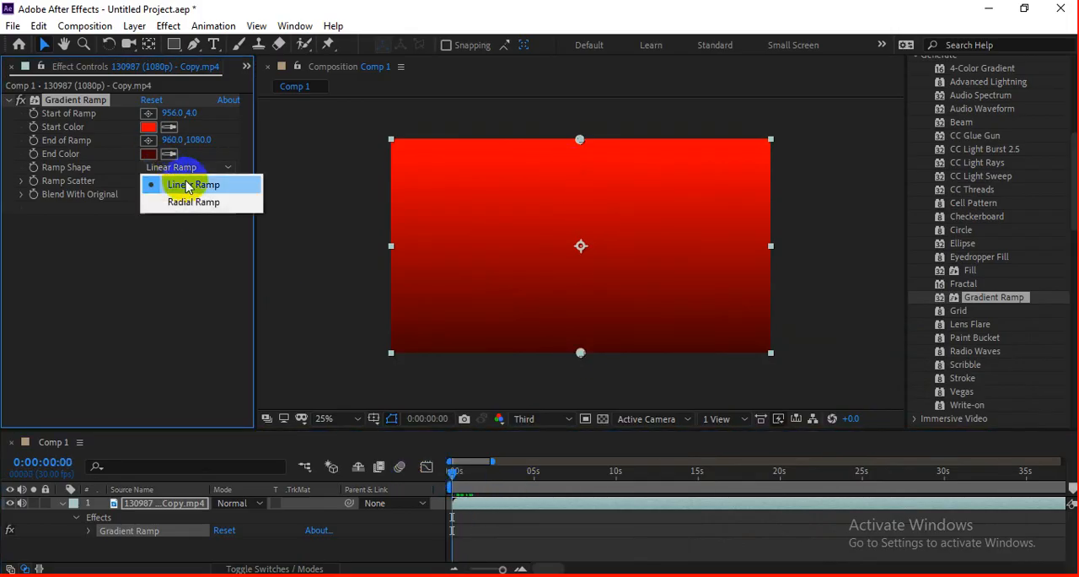
pyautogui.click(197, 202)
pyautogui.moveTo(573, 148)
pyautogui.mouseDown()
pyautogui.moveTo(592, 175)
pyautogui.moveTo(580, 144)
pyautogui.mouseUp()
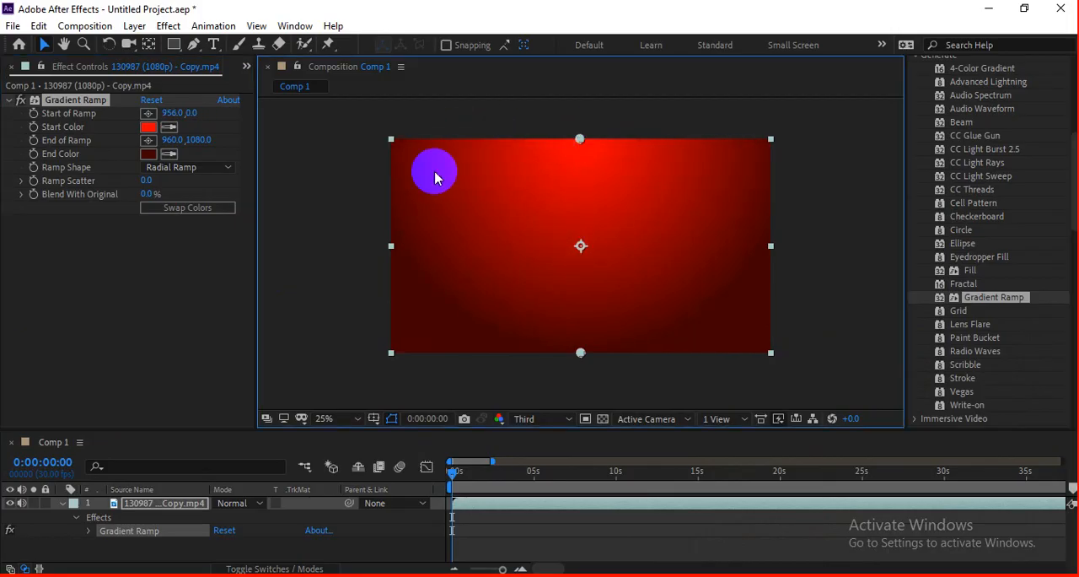
# Step: Switch the ramp shape back to Linear Ramp
pyautogui.click(187, 169)
pyautogui.click(190, 180)
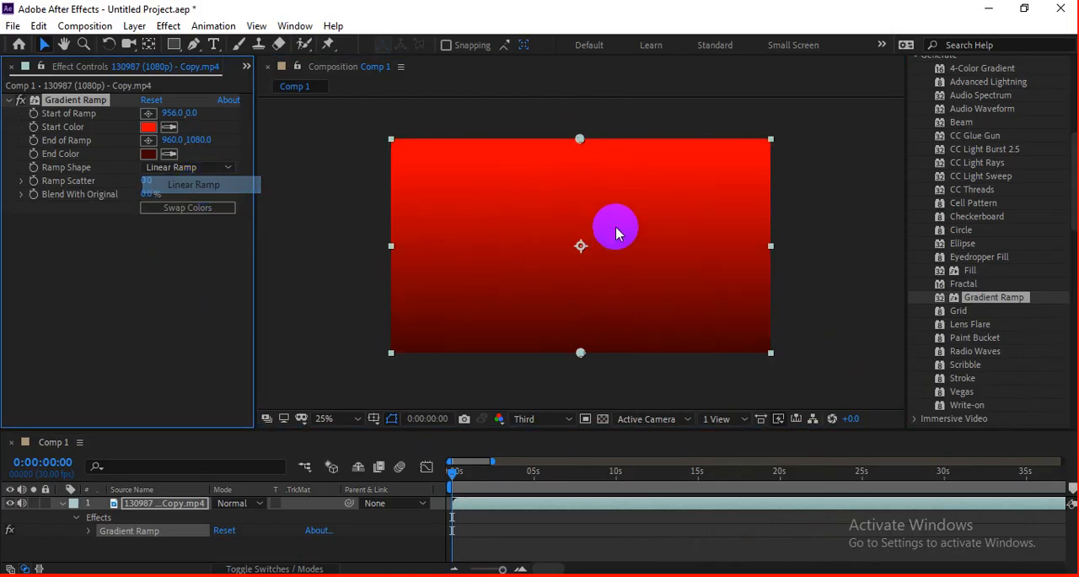
pyautogui.click(151, 168)
pyautogui.click(163, 270)
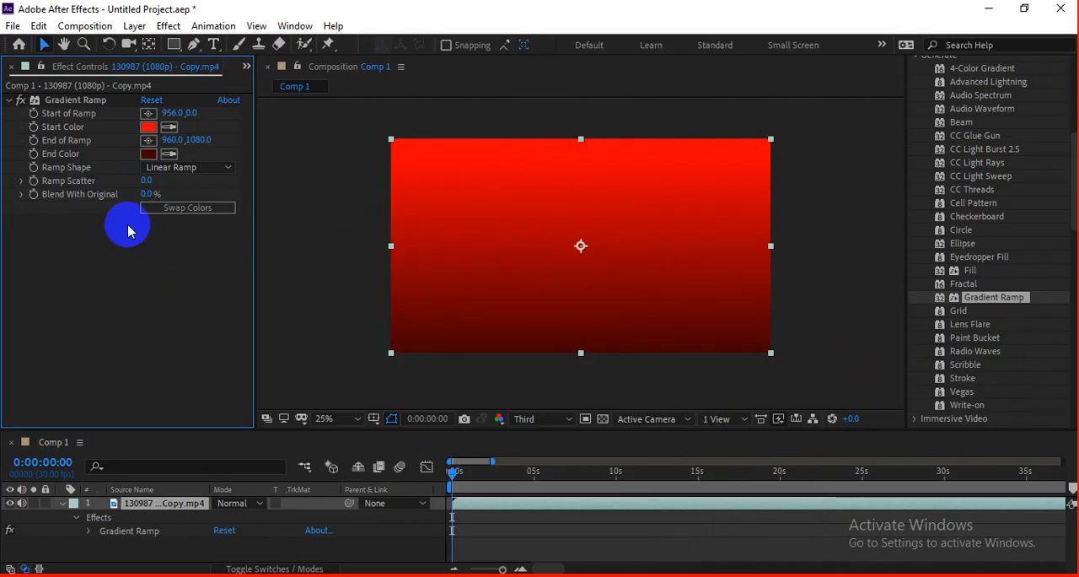
# Step: Swap the ramp's colors back and forth several times, ending with dark red as the start and bright red as the end
pyautogui.click(187, 207)
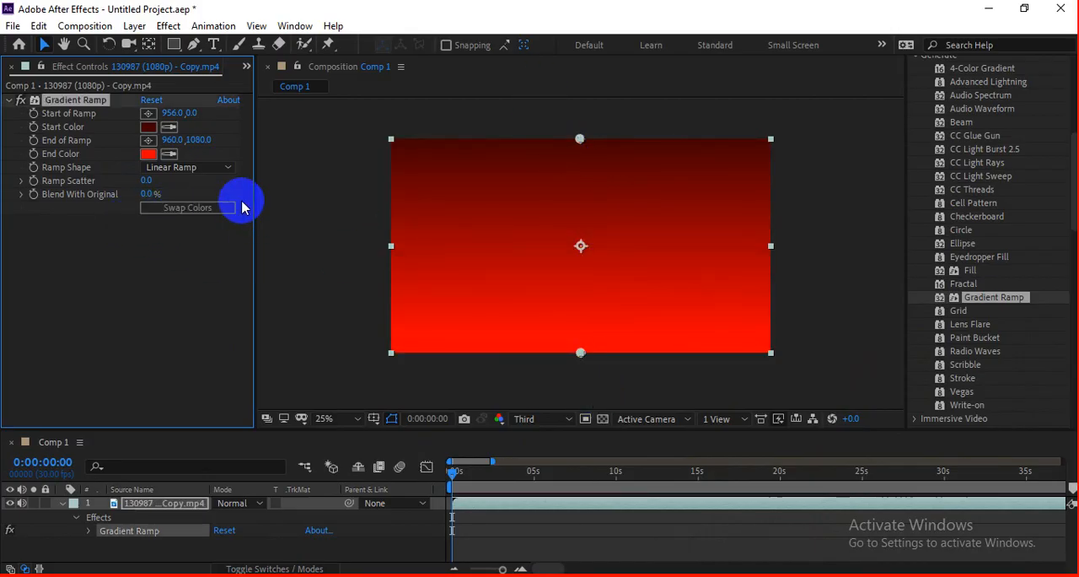
pyautogui.click(207, 212)
pyautogui.click(206, 212)
pyautogui.click(207, 213)
pyautogui.click(206, 212)
pyautogui.click(206, 213)
pyautogui.click(205, 211)
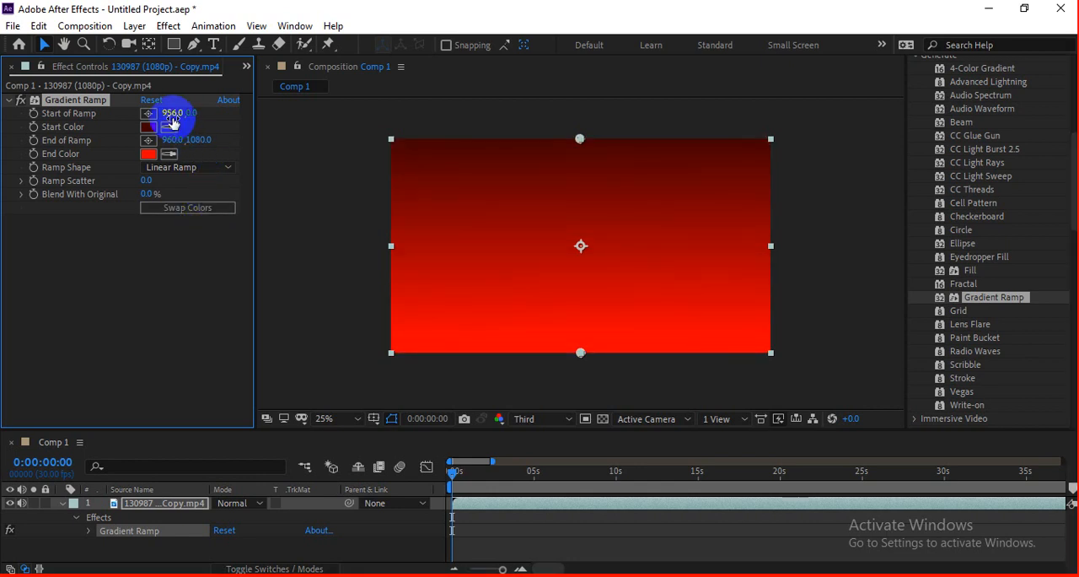
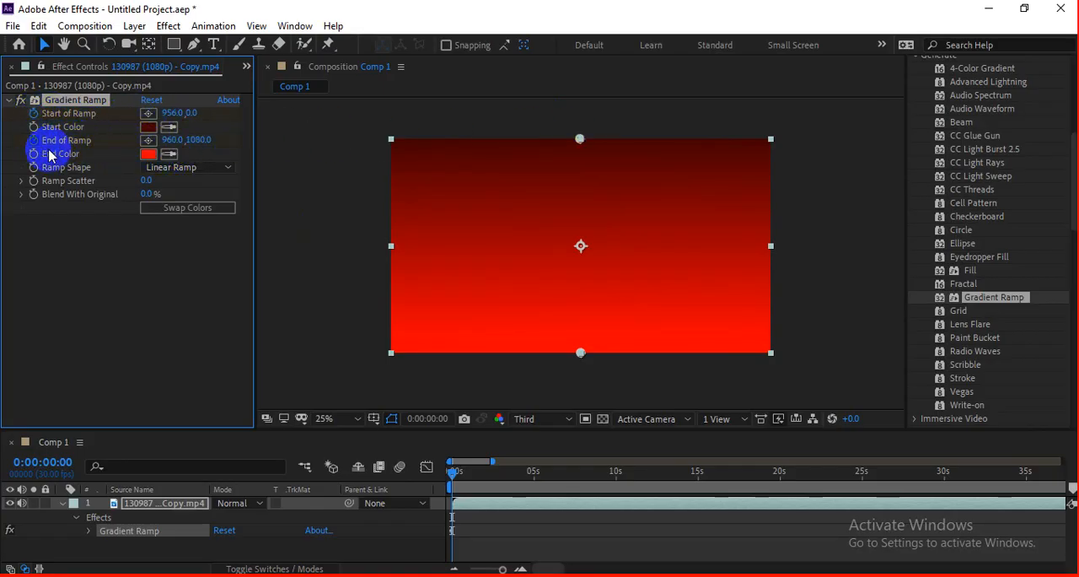
# Step: At 0:00:04:17, reverse the gradient by moving the ramp's start point to 948, 1096 and its end point to 952, 16
pyautogui.moveTo(453, 478); pyautogui.dragTo(529, 479)
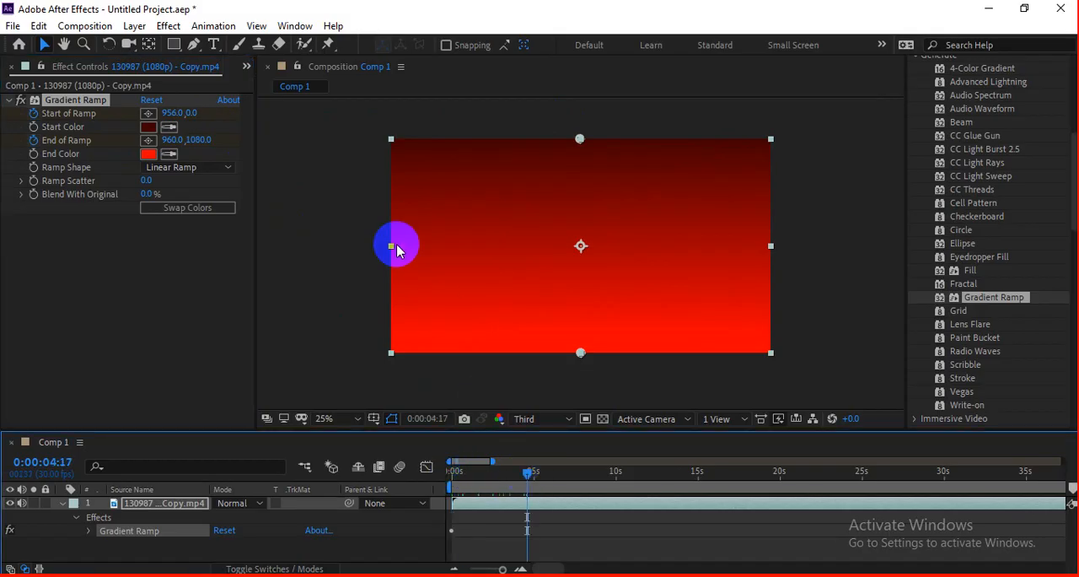
pyautogui.moveTo(579, 145)
pyautogui.mouseDown()
pyautogui.moveTo(615, 164)
pyautogui.moveTo(652, 262)
pyautogui.moveTo(586, 325)
pyautogui.moveTo(586, 143)
pyautogui.mouseUp()
pyautogui.moveTo(585, 320); pyautogui.dragTo(581, 354)
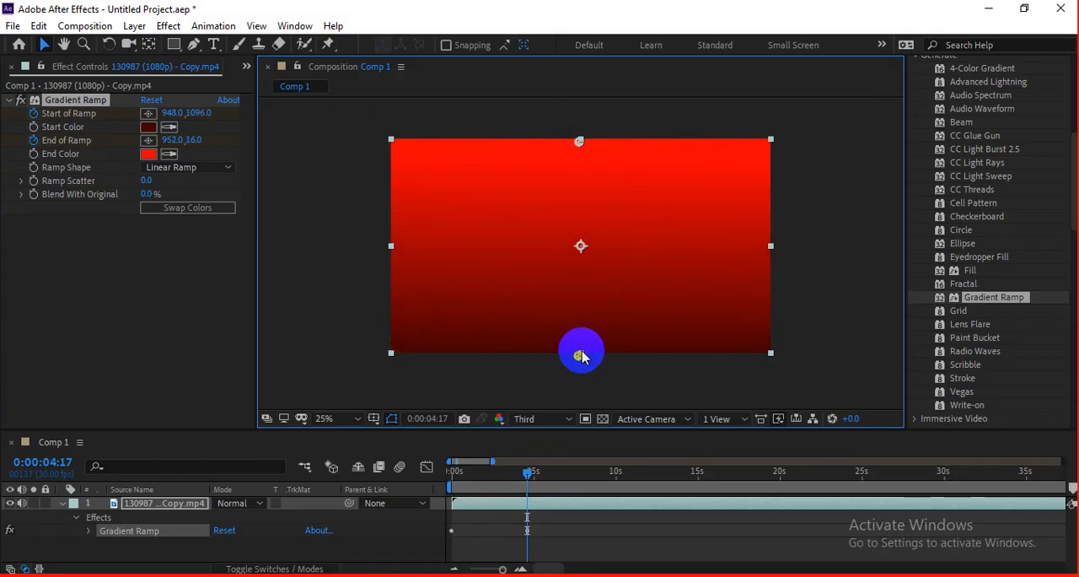
# Step: Preview the animated gradient from the beginning of the composition
pyautogui.moveTo(528, 473); pyautogui.dragTo(453, 481)
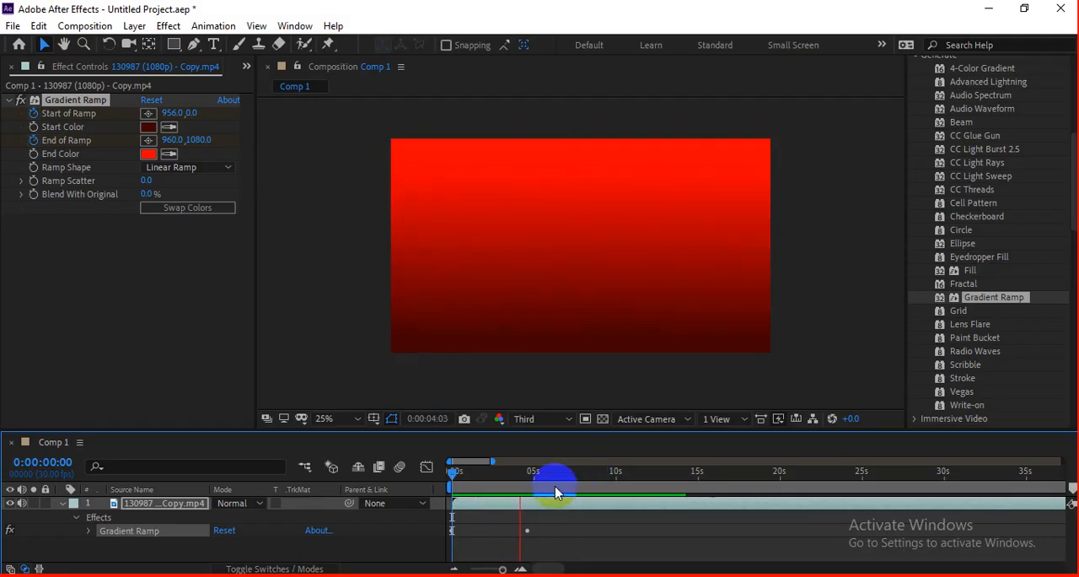
pyautogui.click(532, 477)
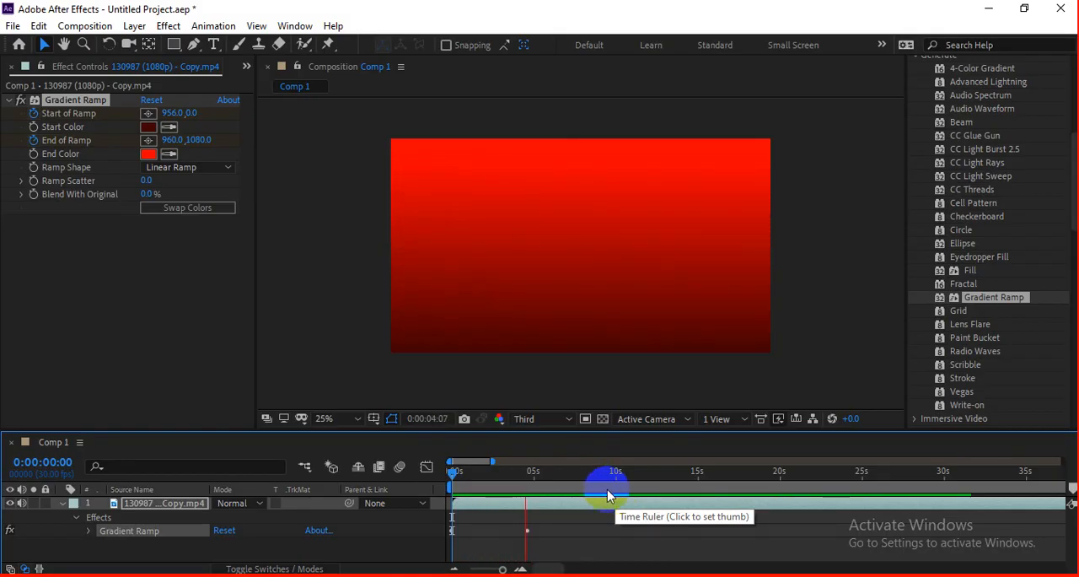
pyautogui.press('space')
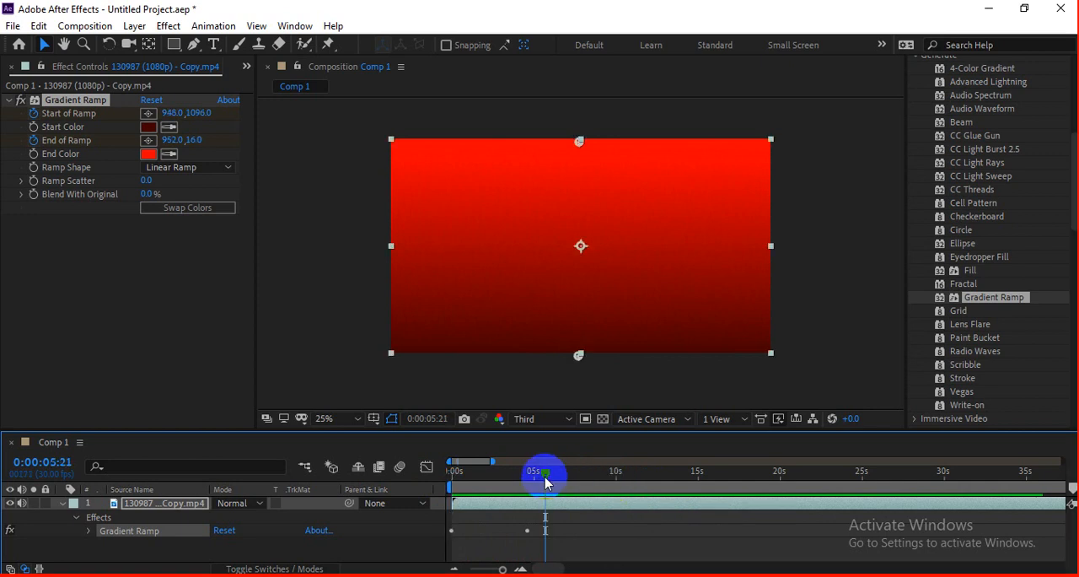
# Step: Move the current time to 0:00:00:27 and remove the Gradient Ramp effect from the clip
pyautogui.moveTo(541, 479); pyautogui.dragTo(466, 479)
pyautogui.click(85, 101)
pyautogui.press('Delete')
pyautogui.click(609, 285)
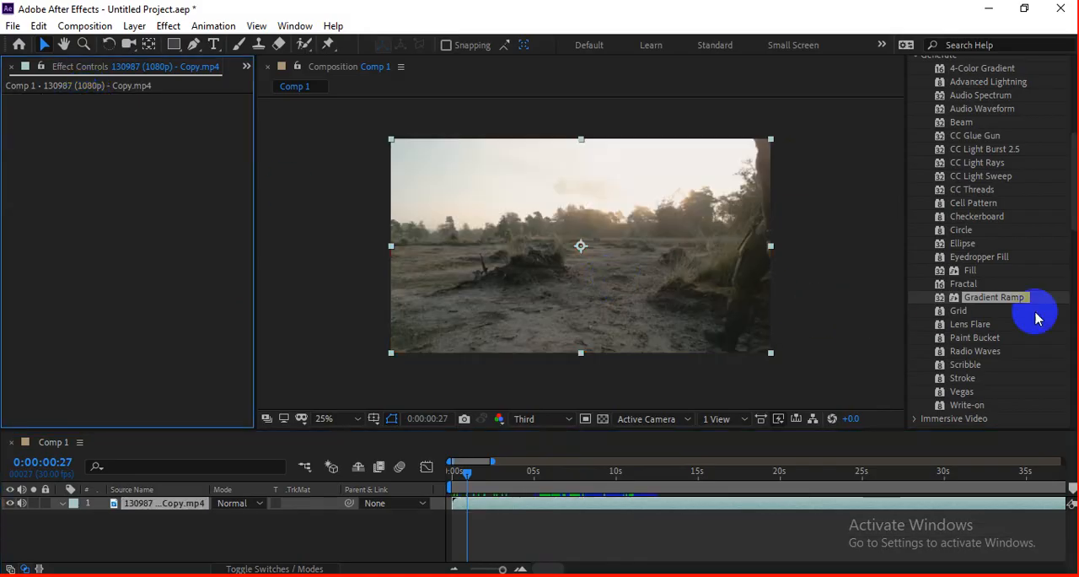
# Step: Apply the Grid effect from the Generate category to the clip
pyautogui.click(983, 310)
pyautogui.scroll(-1, 1045, 309)
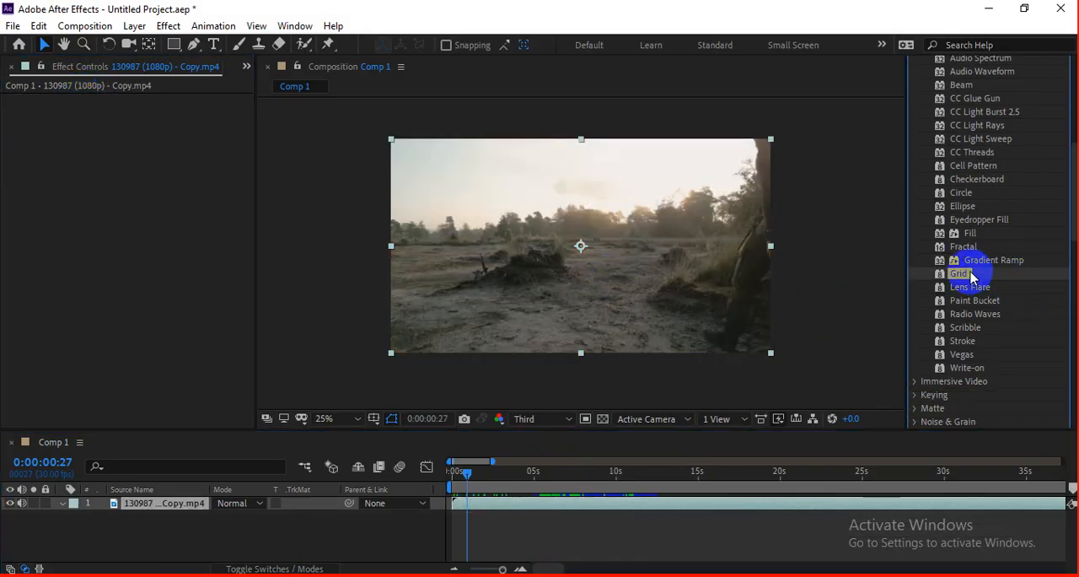
pyautogui.moveTo(972, 276); pyautogui.dragTo(681, 287)
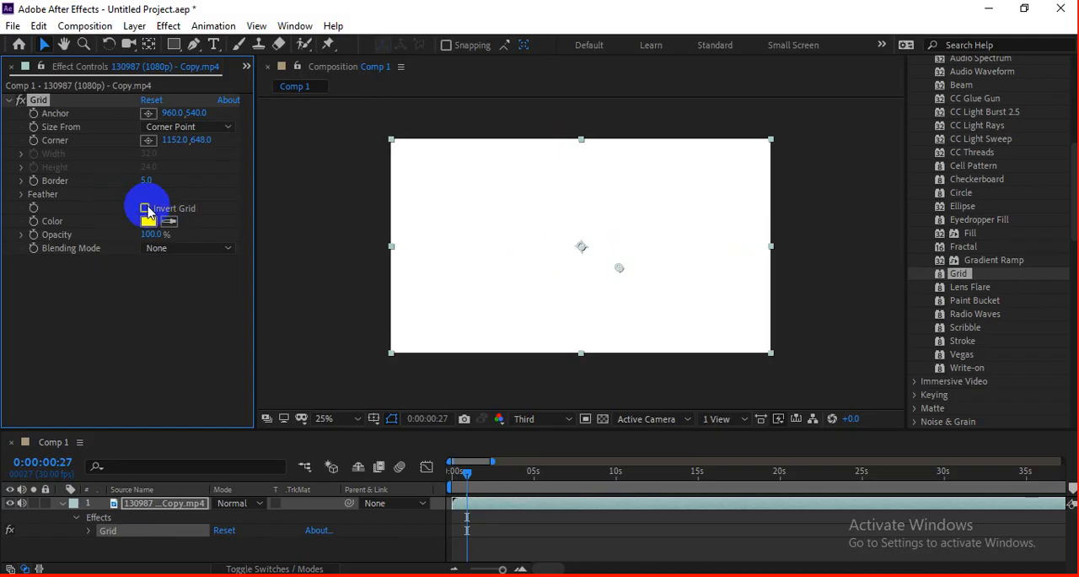
# Step: Set the clip grid's color to near-black (010101) and its border to 11
pyautogui.click(194, 241)
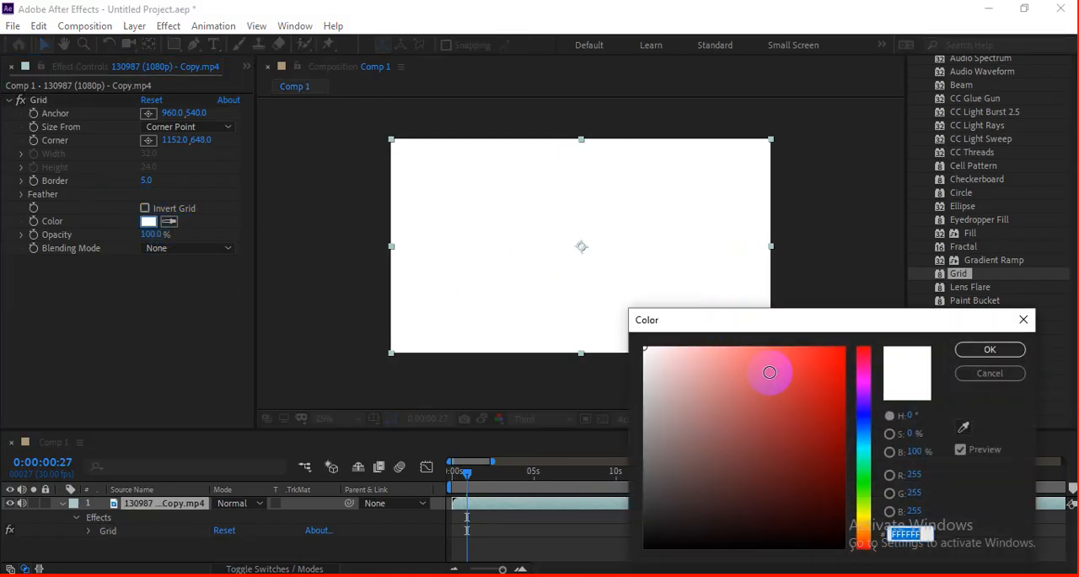
pyautogui.click(849, 344)
pyautogui.click(975, 352)
pyautogui.click(153, 221)
pyautogui.click(628, 552)
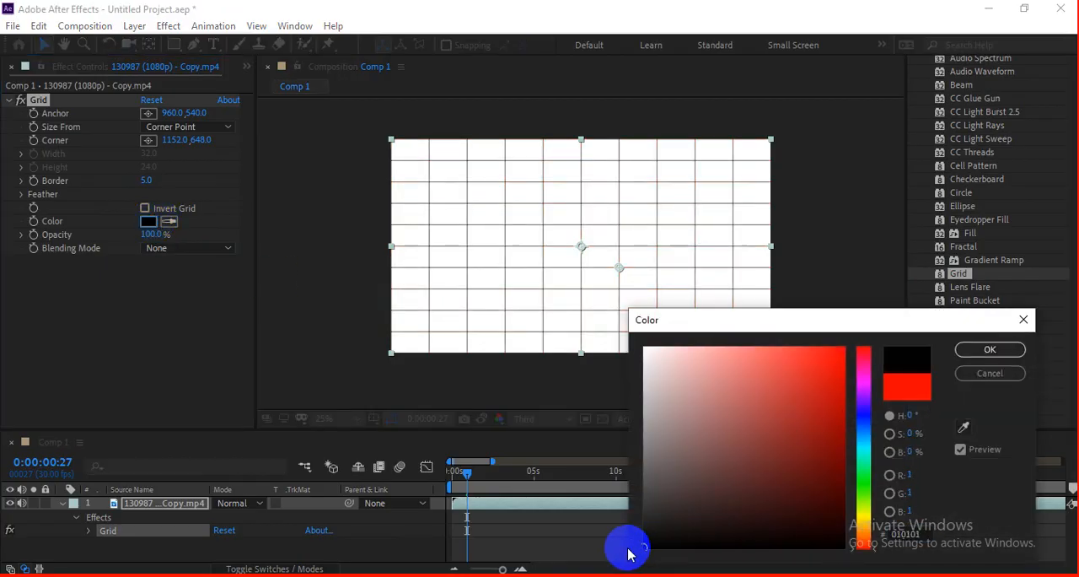
pyautogui.click(975, 352)
pyautogui.moveTo(146, 181); pyautogui.dragTo(151, 183)
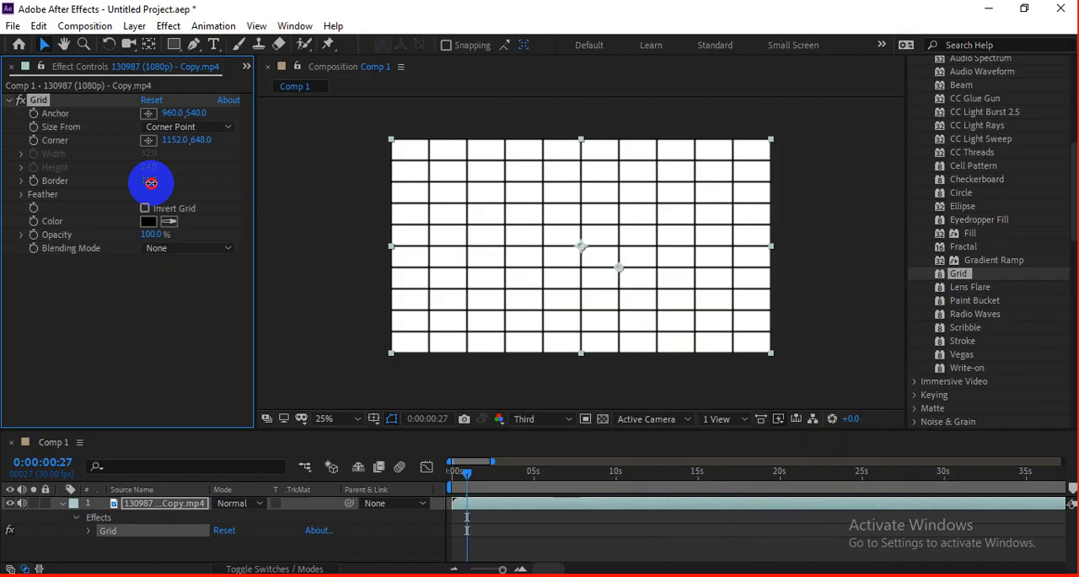
# Step: Try the Add and Stencil Alpha blending modes on the clip's grid and settle on Darken
pyautogui.click(202, 248)
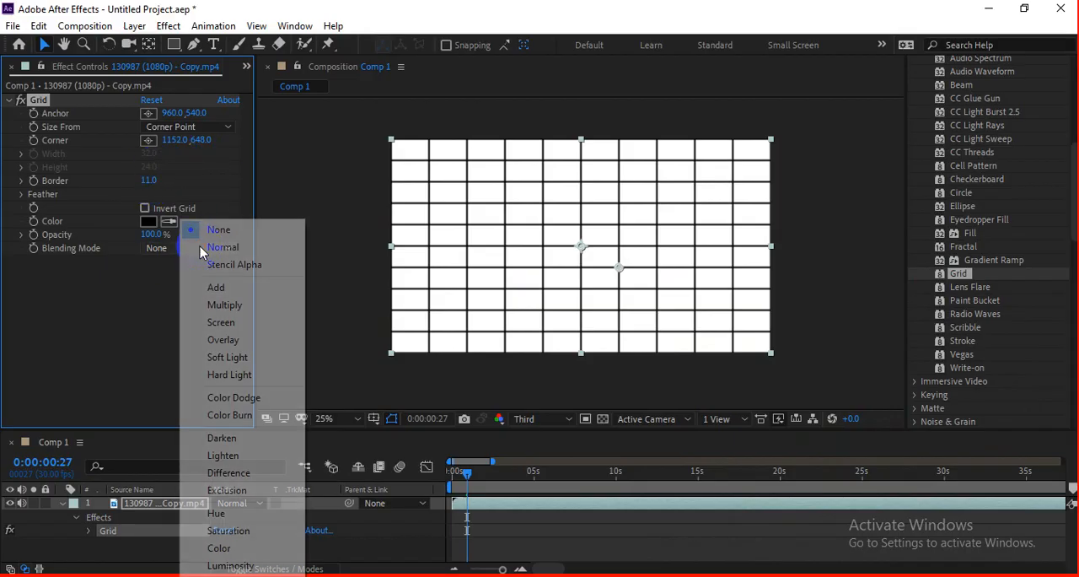
pyautogui.click(213, 288)
pyautogui.click(483, 275)
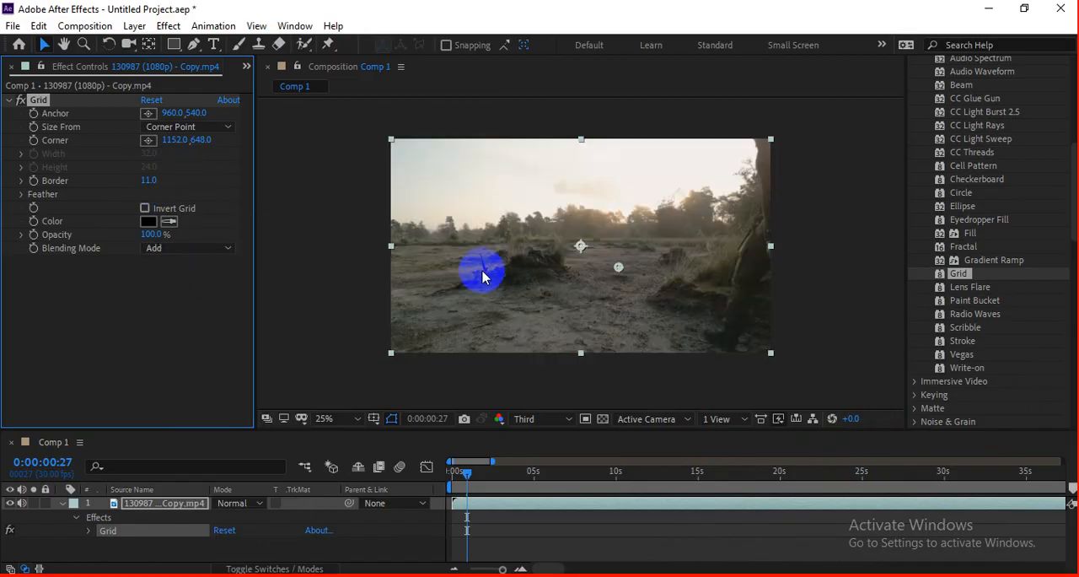
pyautogui.click(177, 244)
pyautogui.click(238, 265)
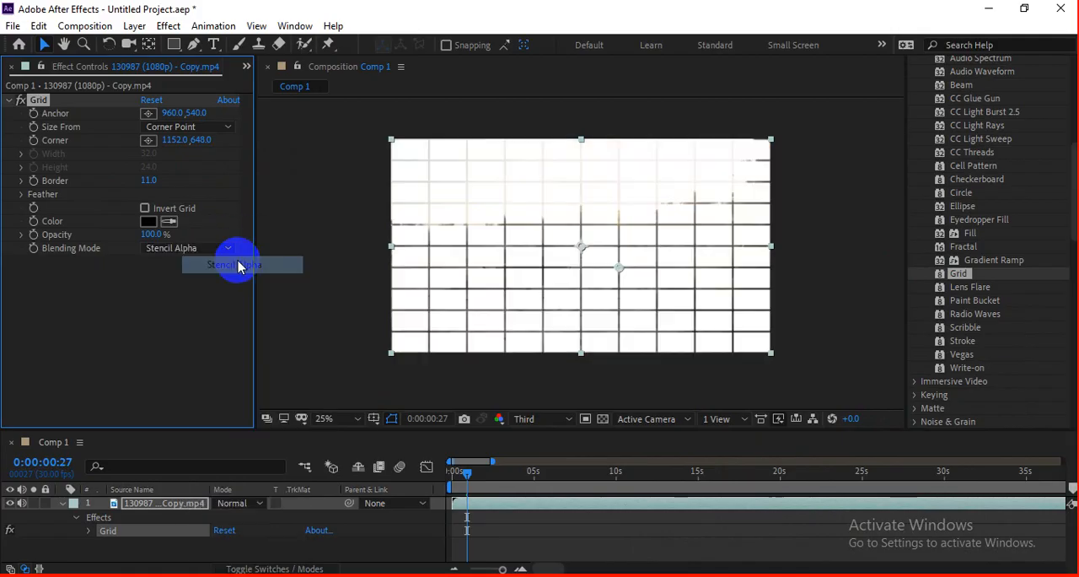
pyautogui.click(210, 251)
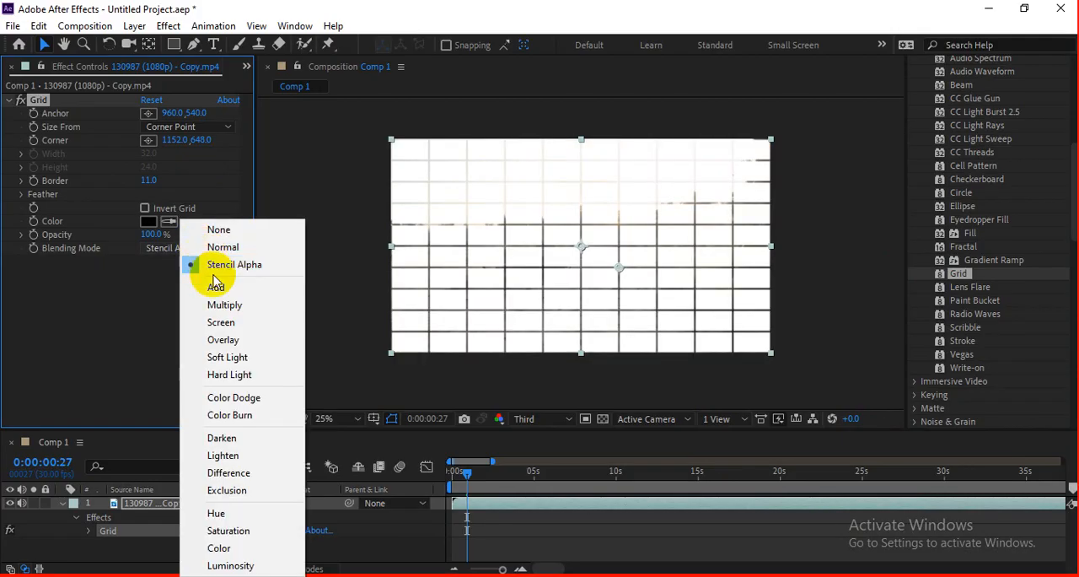
pyautogui.click(251, 438)
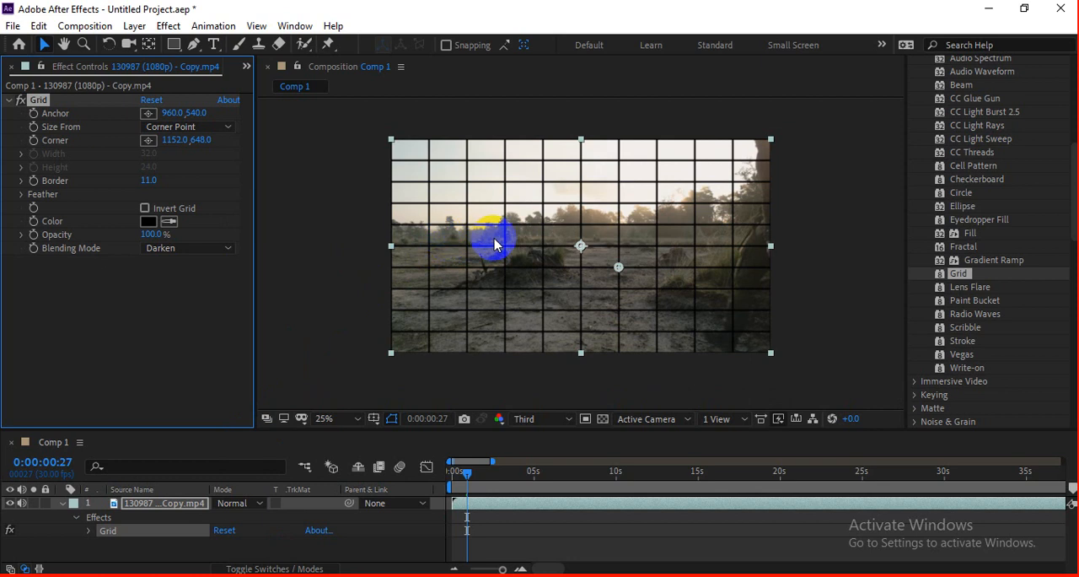
# Step: Set the clip grid's border to 13 and tighten its cells with the anchor at 972, 580 and the corner at 1072, 684
pyautogui.moveTo(154, 190); pyautogui.dragTo(140, 184)
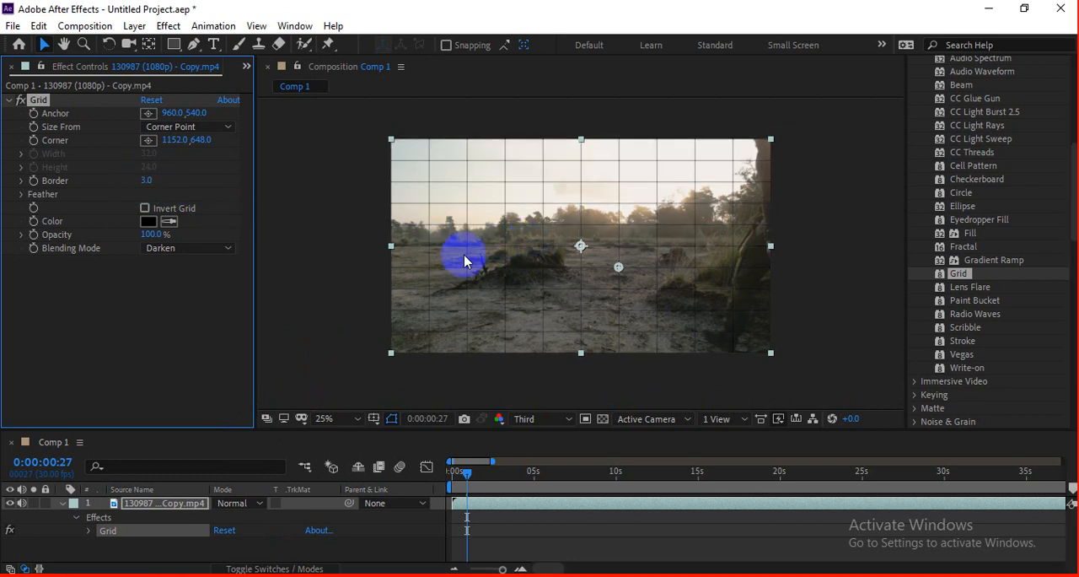
pyautogui.moveTo(144, 180); pyautogui.dragTo(518, 295)
pyautogui.moveTo(614, 267); pyautogui.dragTo(581, 246)
pyautogui.moveTo(600, 271); pyautogui.dragTo(587, 256)
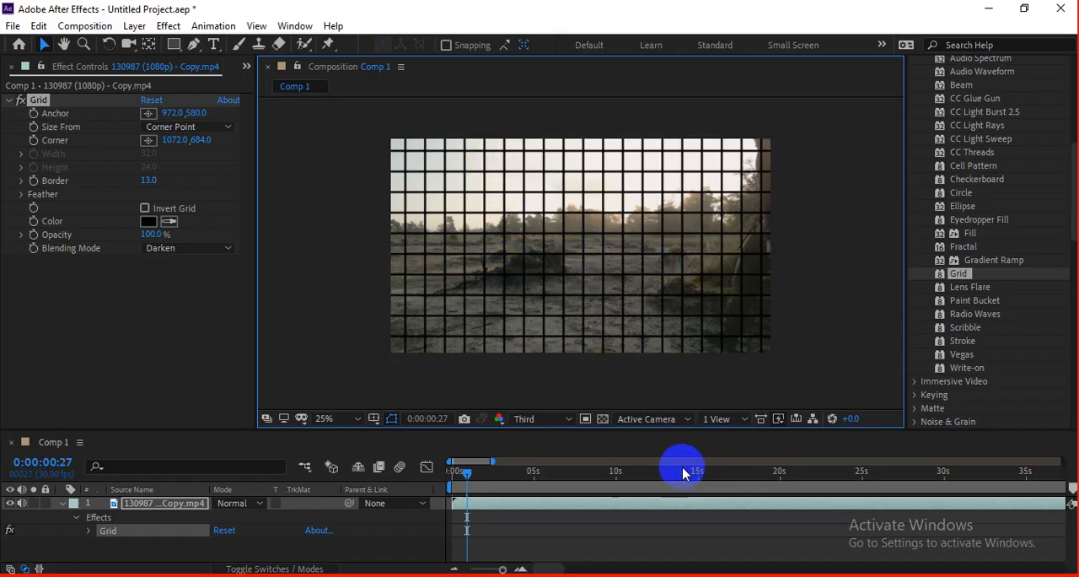
# Step: Preview the clip with the grid over it and return the current time to 0:00:00:00
pyautogui.press('space')
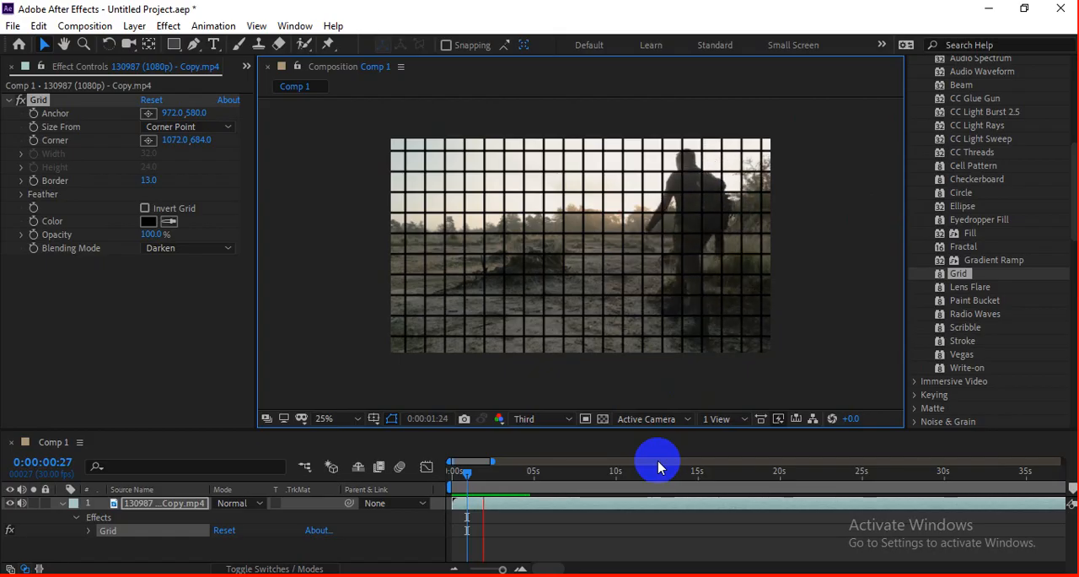
pyautogui.moveTo(484, 475); pyautogui.dragTo(449, 470)
pyautogui.click(384, 531)
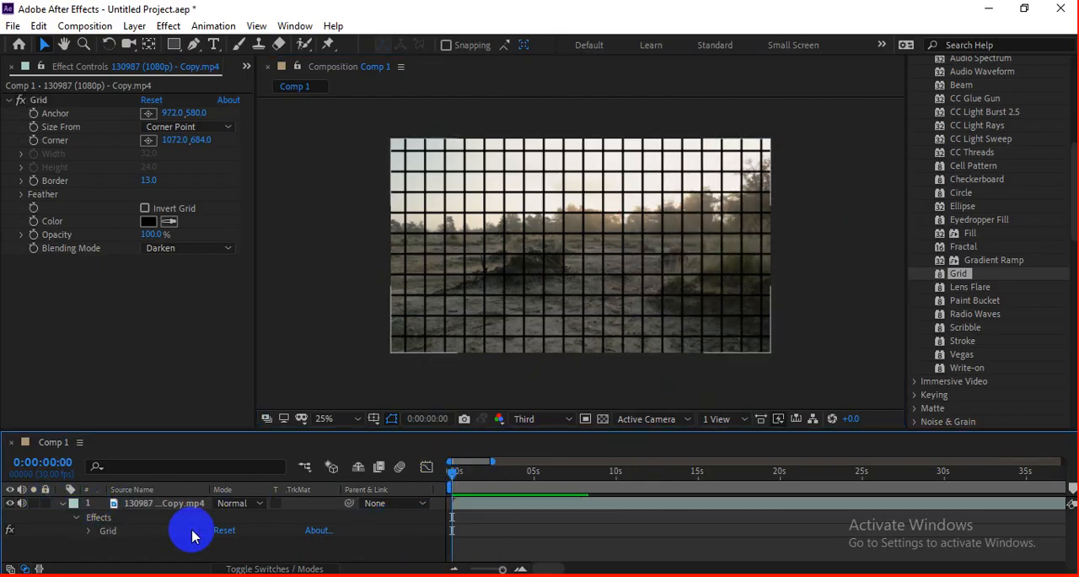
# Step: Collapse the clip's layer properties and create a 1920 × 1080 px purple solid layer above it
pyautogui.click(61, 509)
pyautogui.rightClick(295, 527)
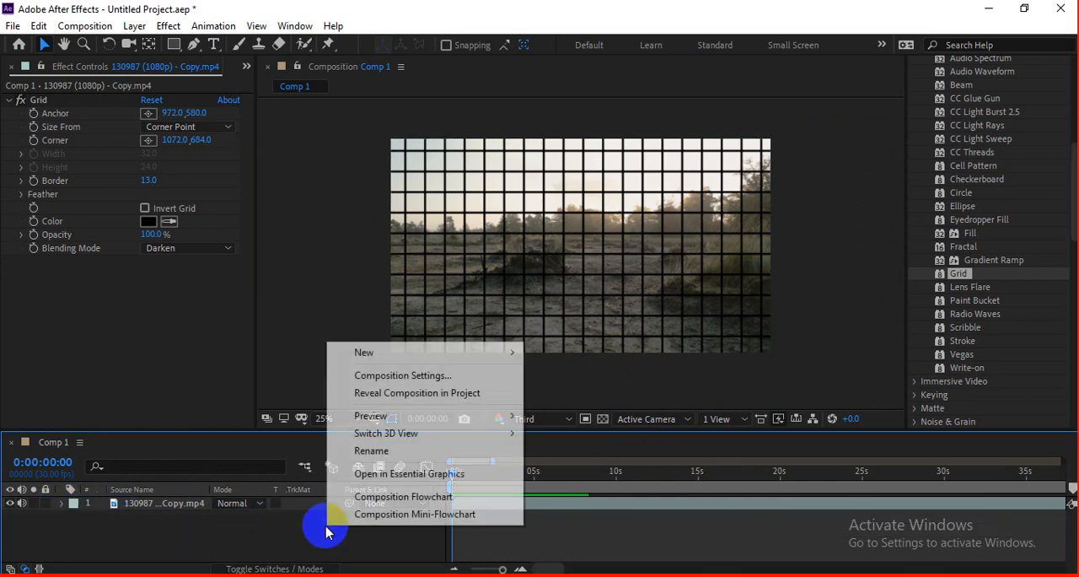
pyautogui.moveTo(524, 358)
pyautogui.click(569, 393)
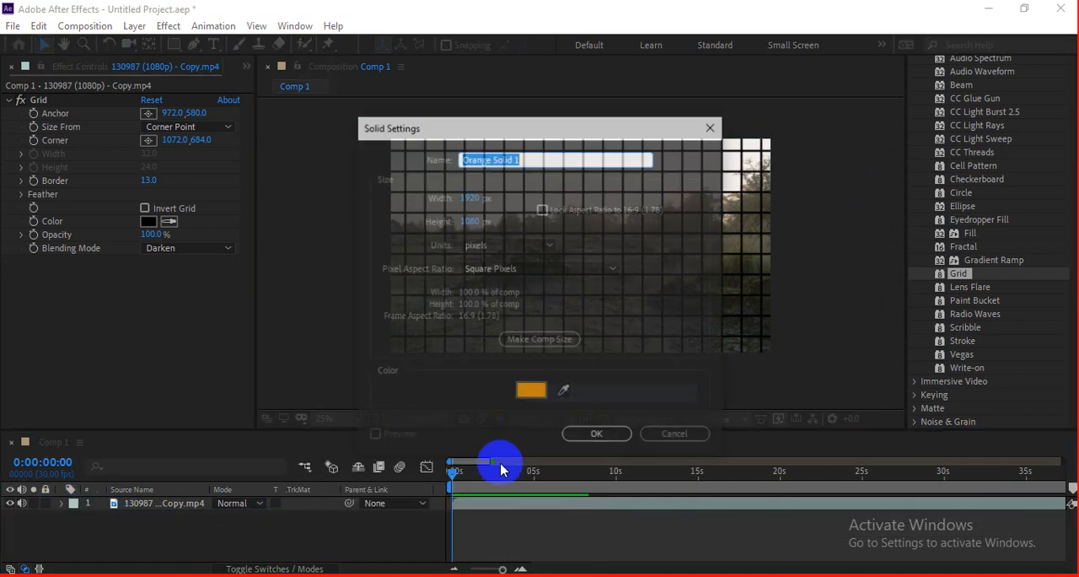
pyautogui.click(531, 392)
pyautogui.moveTo(869, 390)
pyautogui.mouseDown()
pyautogui.moveTo(865, 379)
pyautogui.moveTo(869, 398)
pyautogui.mouseUp()
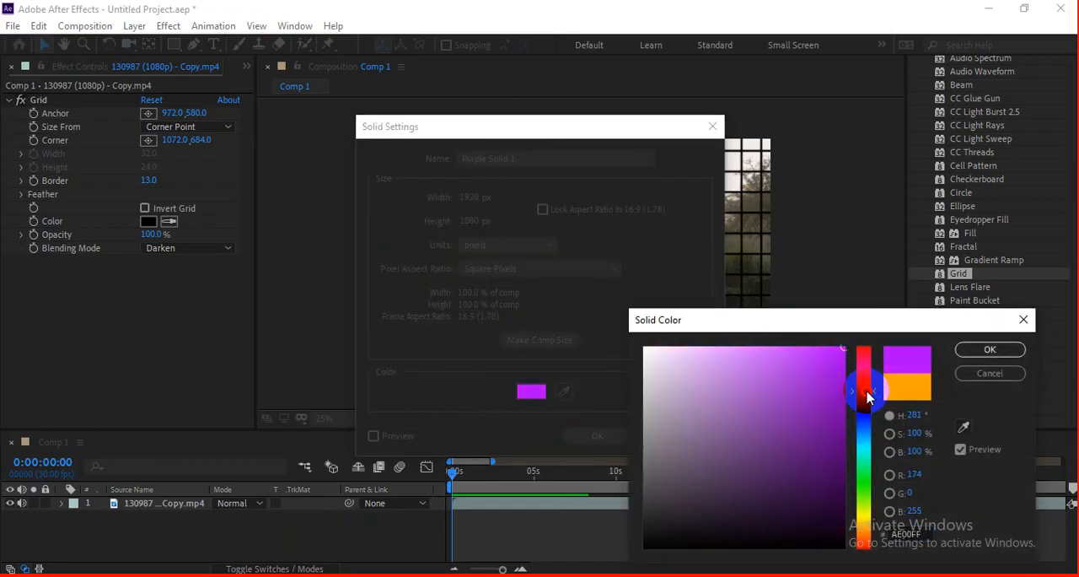
pyautogui.press('Return')
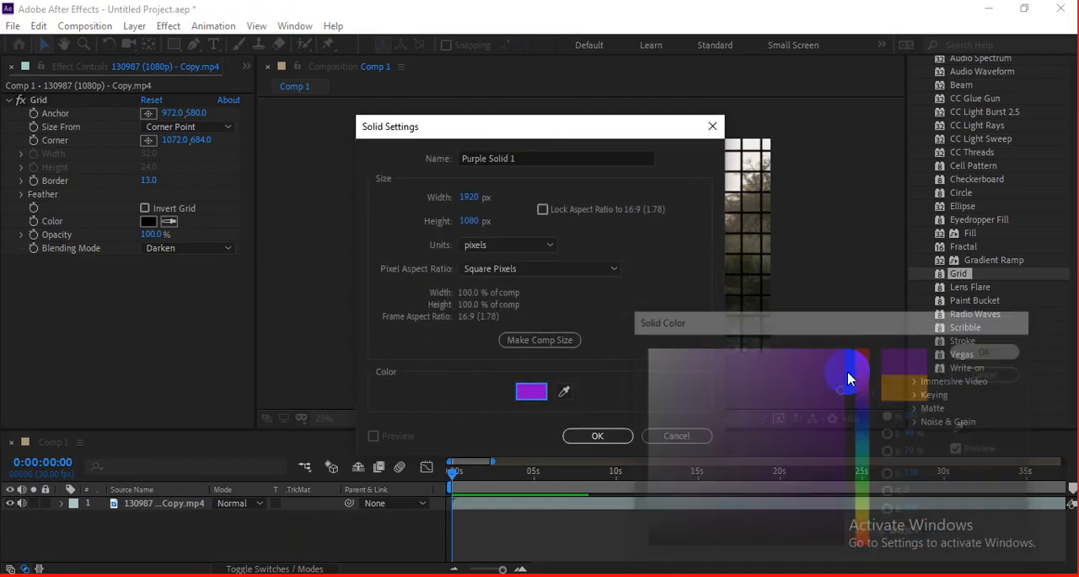
pyautogui.click(597, 435)
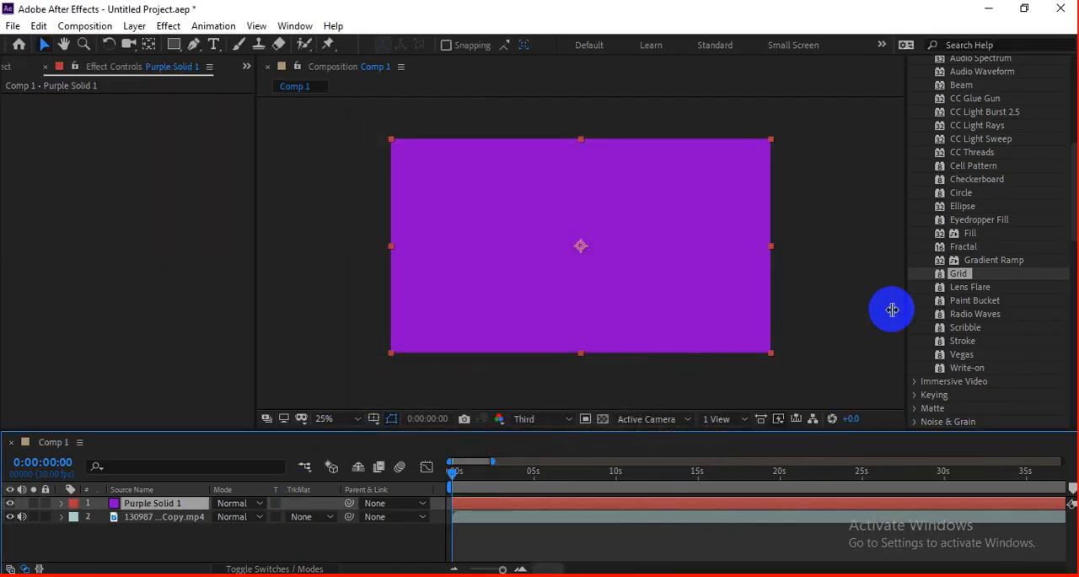
# Step: Apply the Grid effect to the purple solid and set its blending mode to Normal
pyautogui.moveTo(957, 274); pyautogui.dragTo(727, 293)
pyautogui.click(152, 221)
pyautogui.click(187, 248)
pyautogui.click(196, 263)
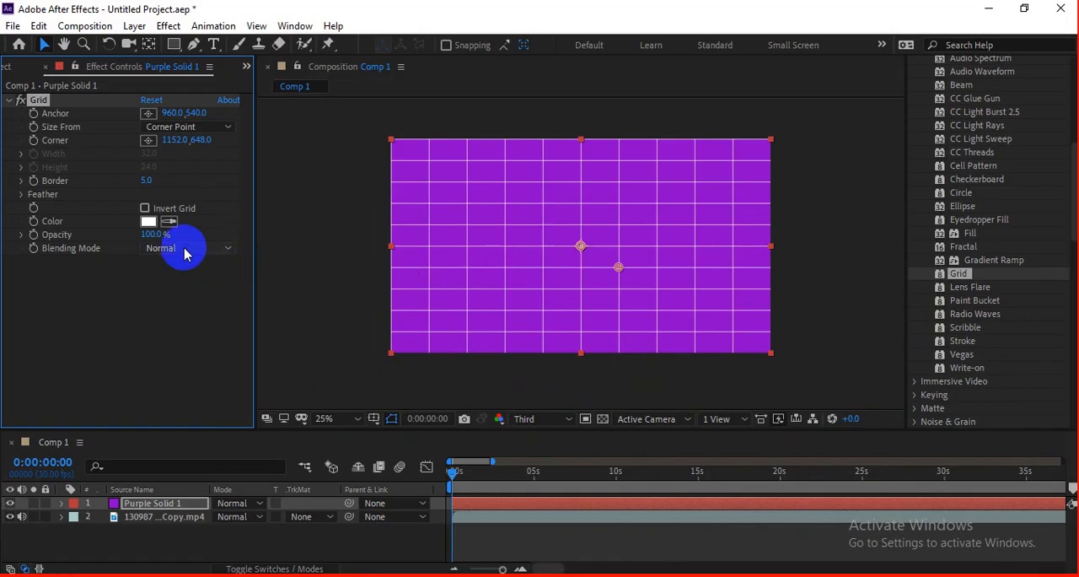
# Step: Try the Multiply and Darken blending modes on the purple solid's grid and return it to Normal
pyautogui.click(185, 247)
pyautogui.click(228, 305)
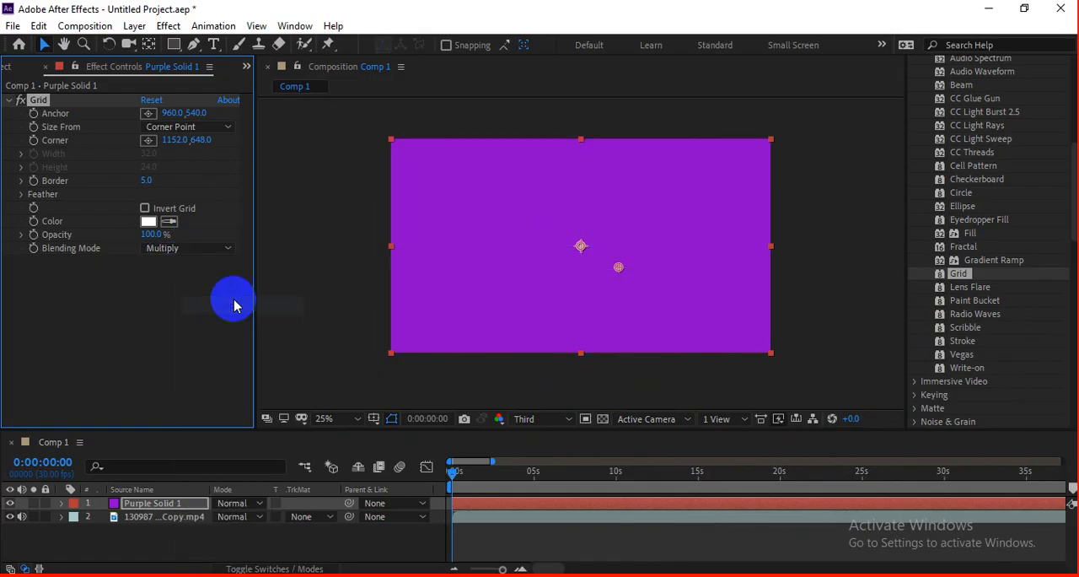
pyautogui.click(187, 248)
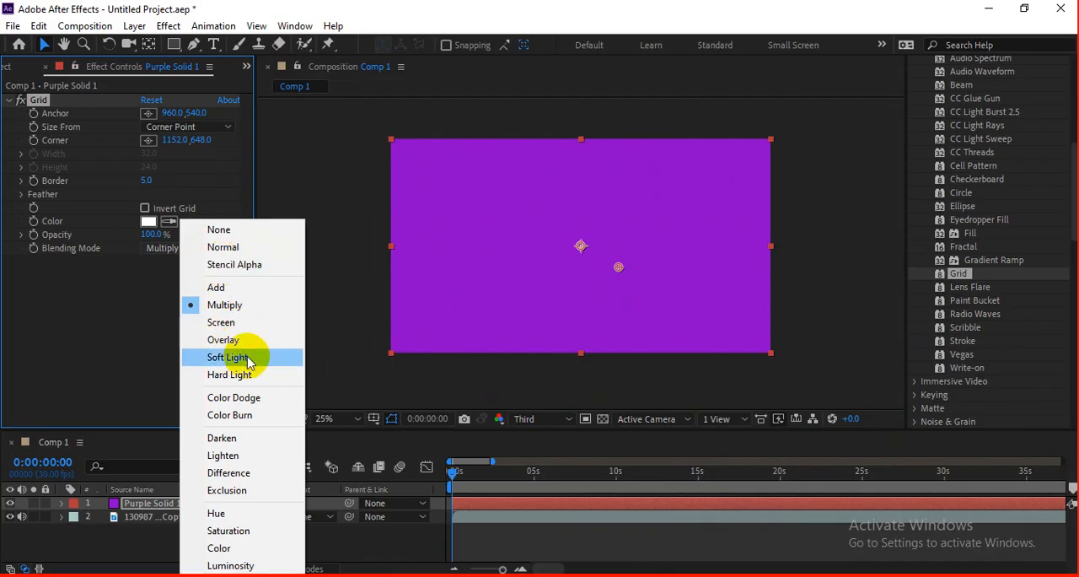
pyautogui.click(237, 438)
pyautogui.click(181, 248)
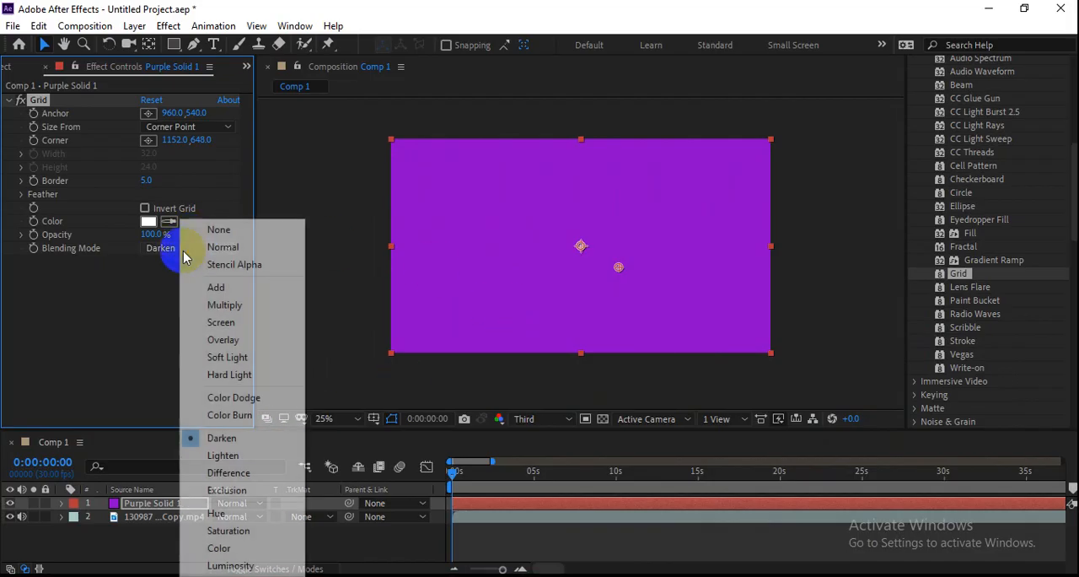
pyautogui.click(249, 249)
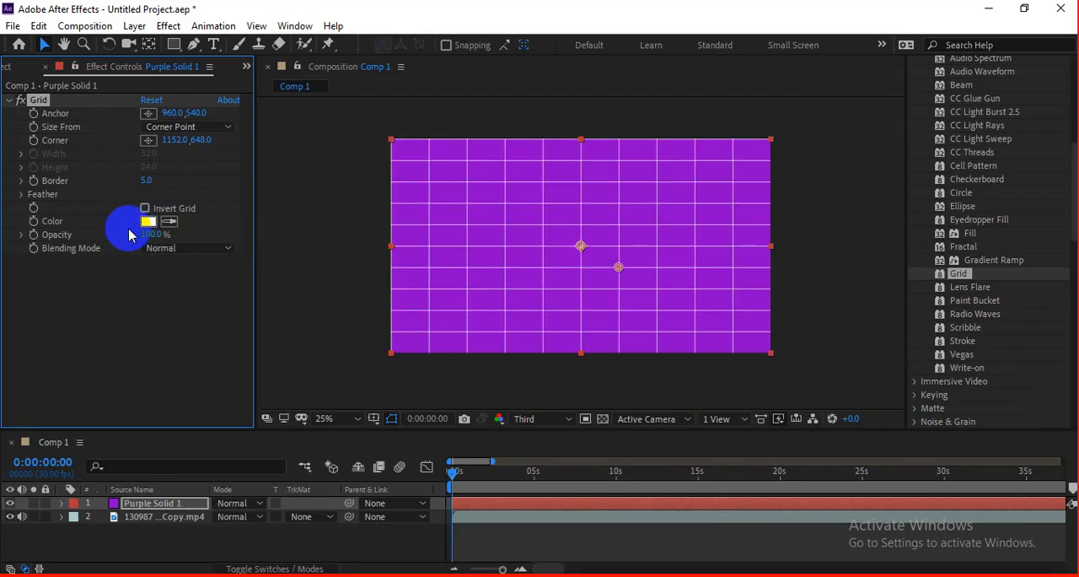
# Step: Set the purple solid's grid border to 9 and move the grid's corner point to 1124, 652
pyautogui.moveTo(145, 177)
pyautogui.mouseDown()
pyautogui.moveTo(157, 178)
pyautogui.moveTo(148, 176)
pyautogui.mouseUp()
pyautogui.moveTo(621, 269); pyautogui.dragTo(615, 272)
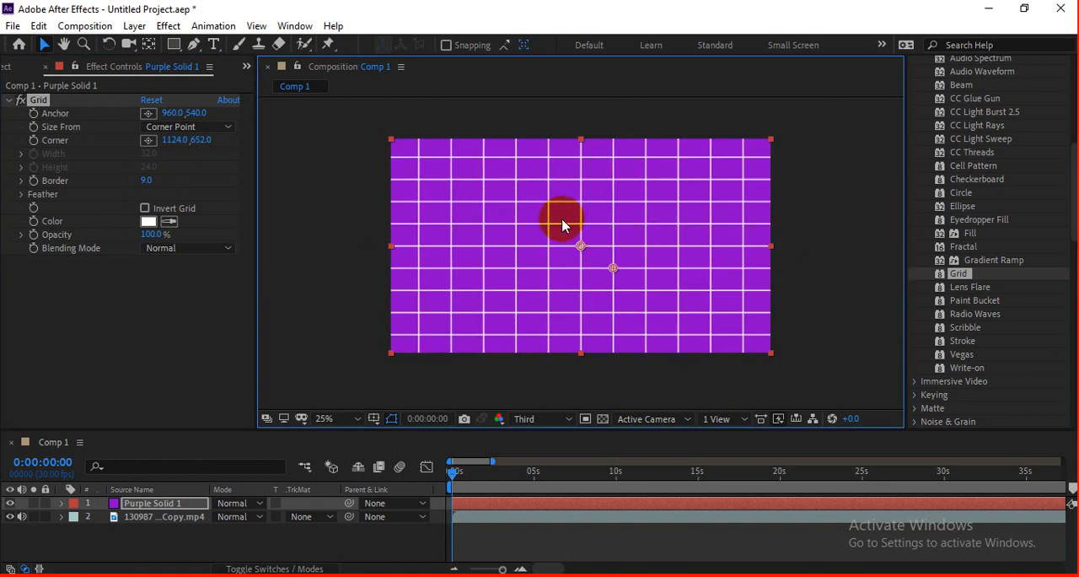
pyautogui.click(777, 297)
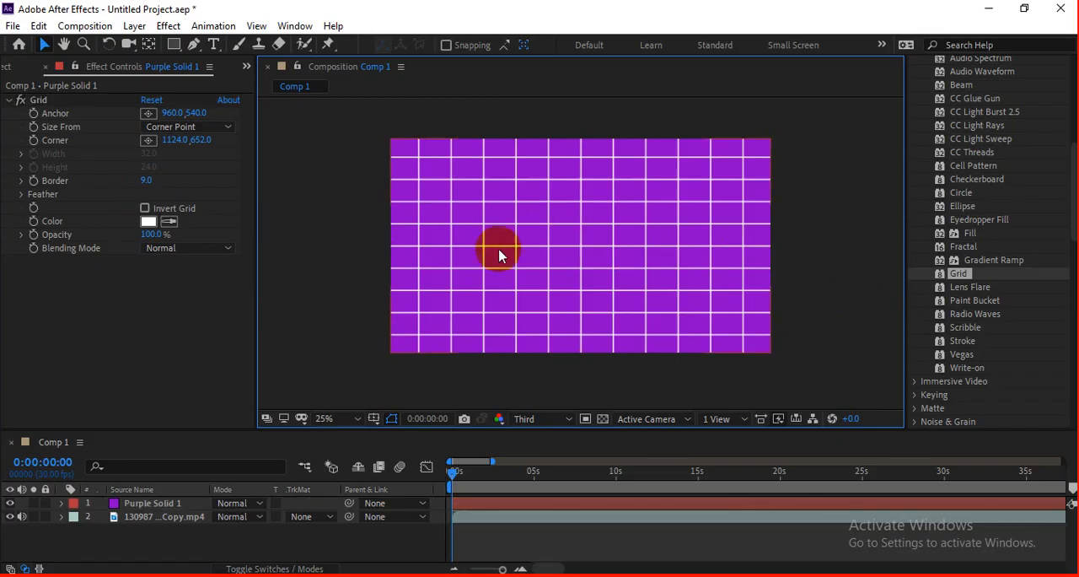
# Step: Lower the opacity of the purple solid's grid to 34%
pyautogui.moveTo(141, 233); pyautogui.dragTo(95, 234)
pyautogui.scroll(2, 637, 233)
pyautogui.scroll(-2, 638, 234)
pyautogui.click(846, 266)
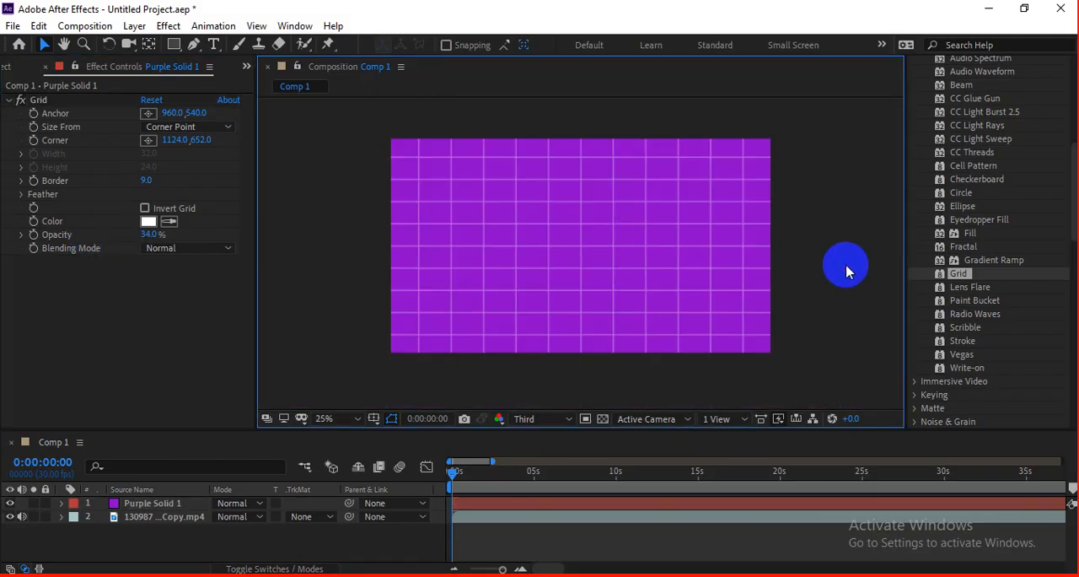
# Step: Hide the purple solid layer and remove the Grid effect from the video clip
pyautogui.click(9, 502)
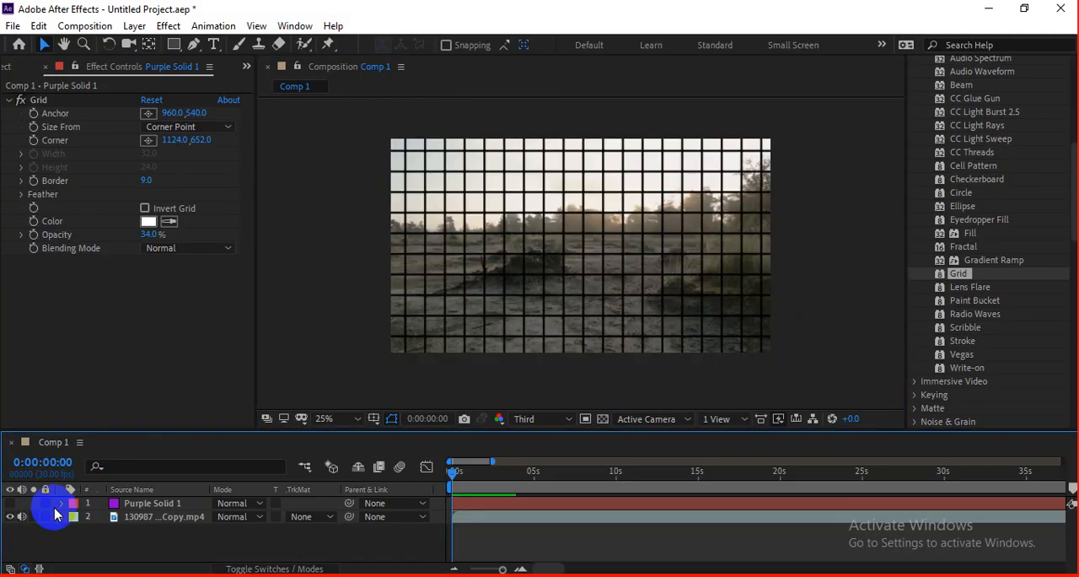
pyautogui.click(523, 516)
pyautogui.click(38, 100)
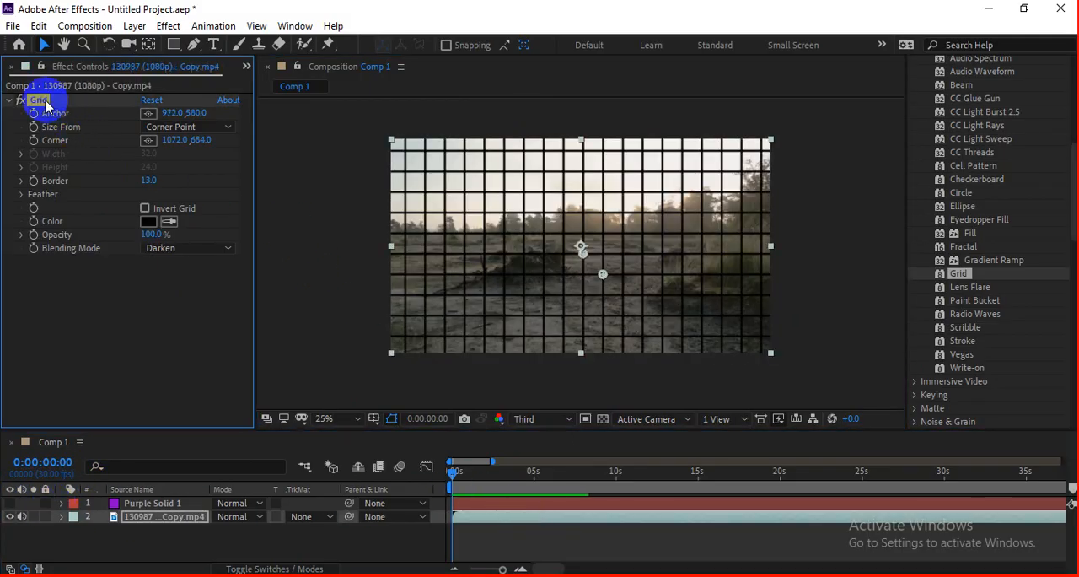
pyautogui.press('Delete')
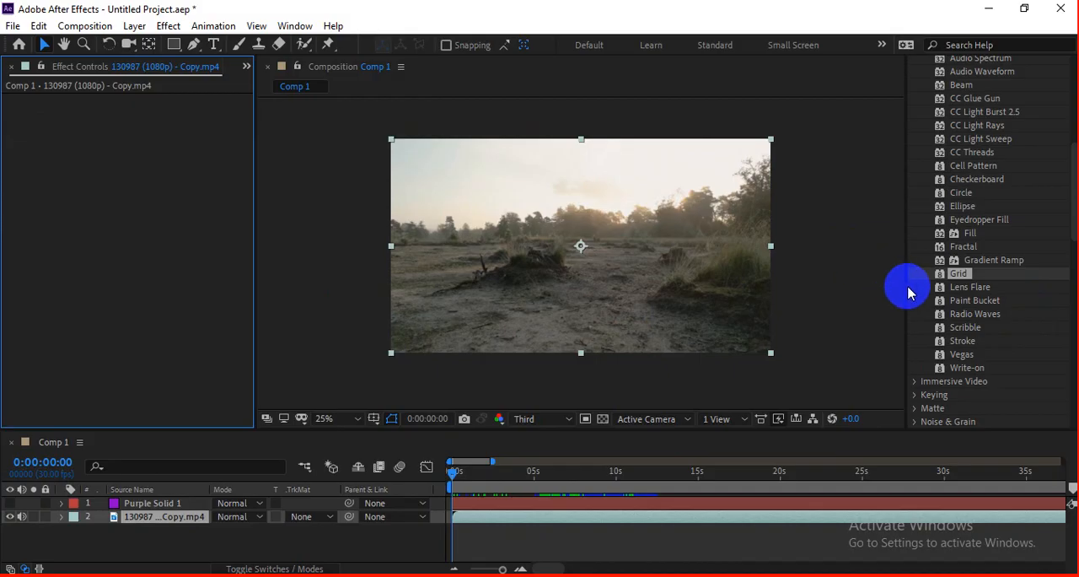
# Step: Apply the Lens Flare effect to the video clip and move its flare center to 1752, 328
pyautogui.click(953, 290)
pyautogui.moveTo(958, 289); pyautogui.dragTo(682, 299)
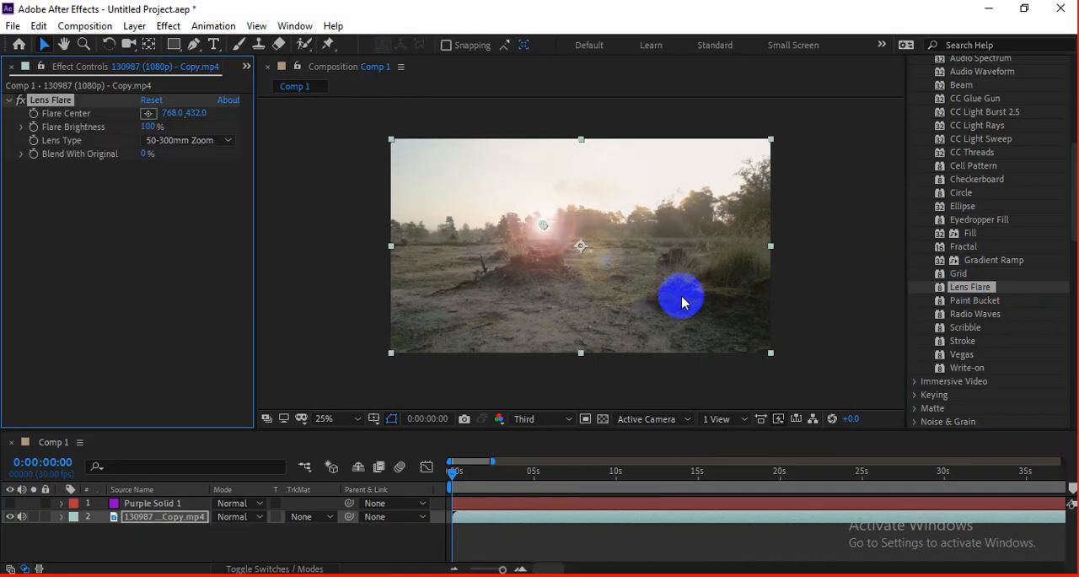
pyautogui.moveTo(548, 230); pyautogui.dragTo(720, 237)
pyautogui.moveTo(722, 233); pyautogui.dragTo(607, 228)
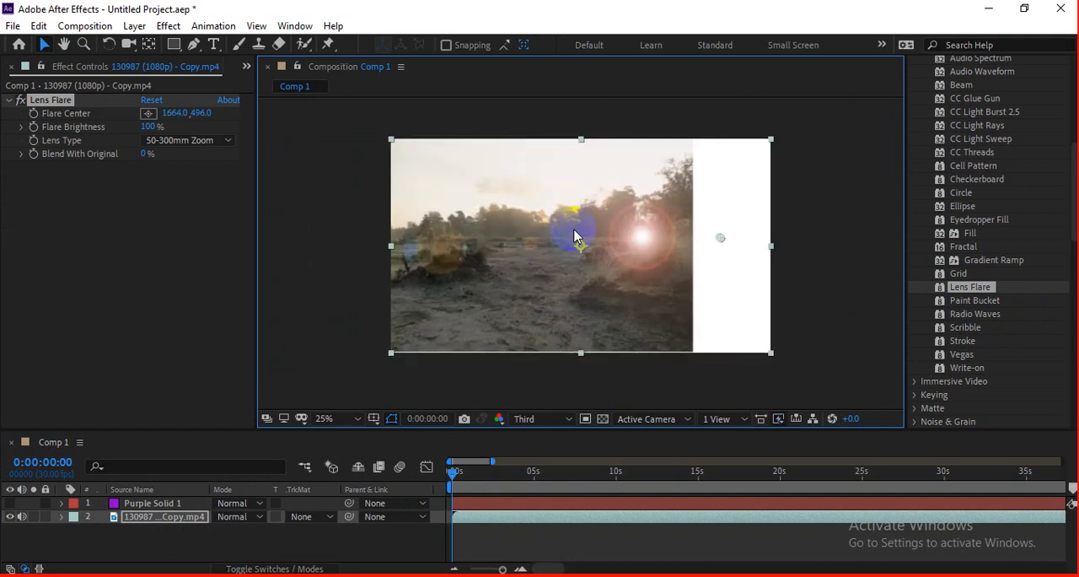
pyautogui.moveTo(722, 233); pyautogui.dragTo(737, 206)
# Step: Keyframe the Flare Center to travel from 1752, 328 to the left edge of the frame, and preview the animation
pyautogui.click(33, 113)
pyautogui.click(558, 473)
pyautogui.moveTo(737, 204); pyautogui.dragTo(399, 214)
pyautogui.moveTo(506, 471); pyautogui.dragTo(448, 474)
pyautogui.press('space')
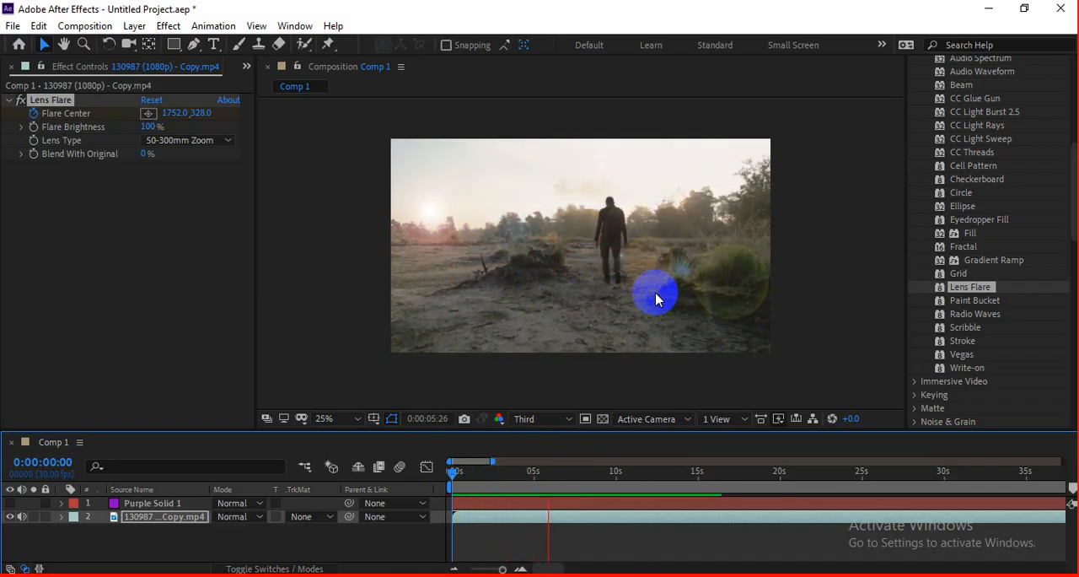
# Step: Scrub through the flare animation to 0:00:06:17 and remove the Lens Flare effect from the clip
pyautogui.moveTo(453, 479); pyautogui.dragTo(560, 475)
pyautogui.click(59, 102)
pyautogui.press('Delete')
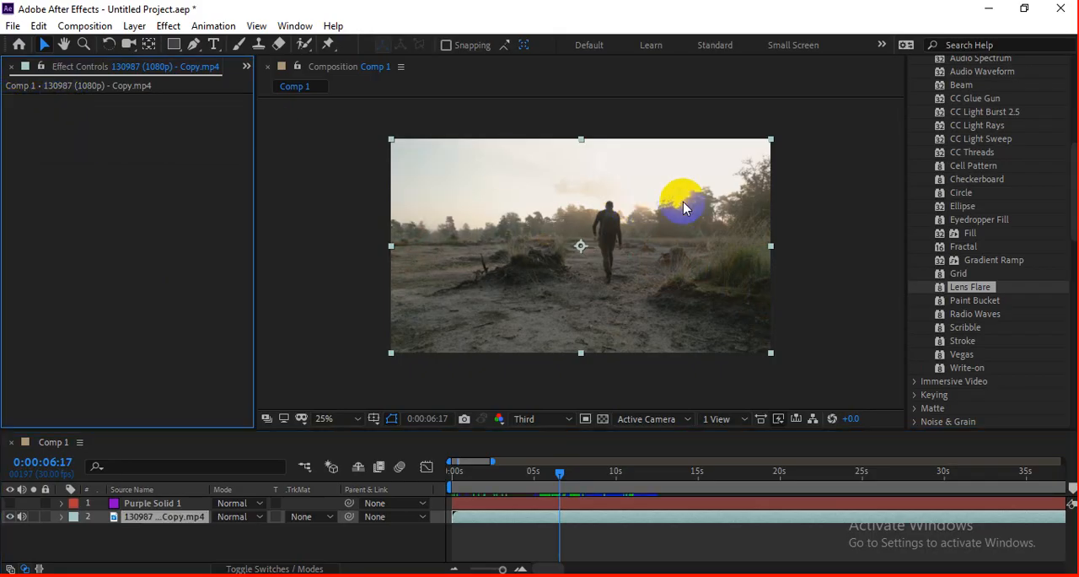
# Step: Apply the Radio Waves effect to the video clip and preview its animation
pyautogui.scroll(-1, 1020, 291)
pyautogui.moveTo(982, 278); pyautogui.dragTo(778, 314)
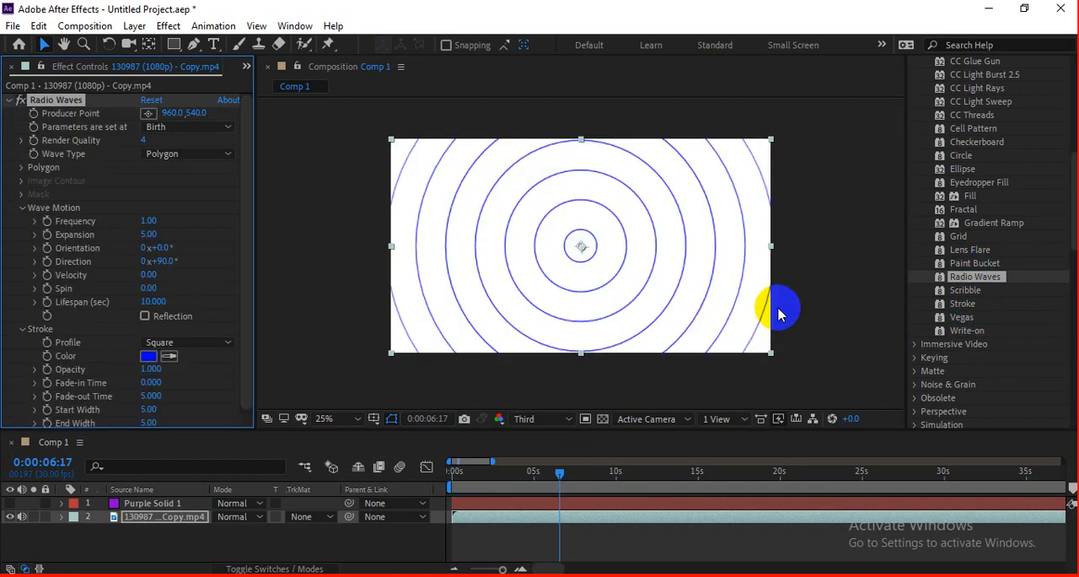
pyautogui.press('space')
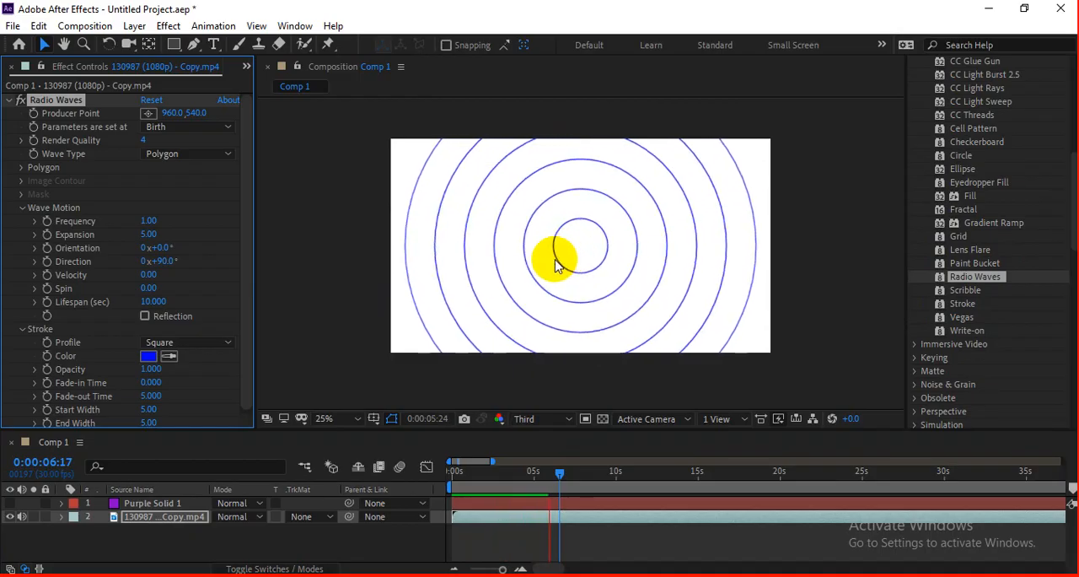
# Step: Change the Radio Waves stroke color to red and preview the waves up to about 10 seconds
pyautogui.click(146, 368)
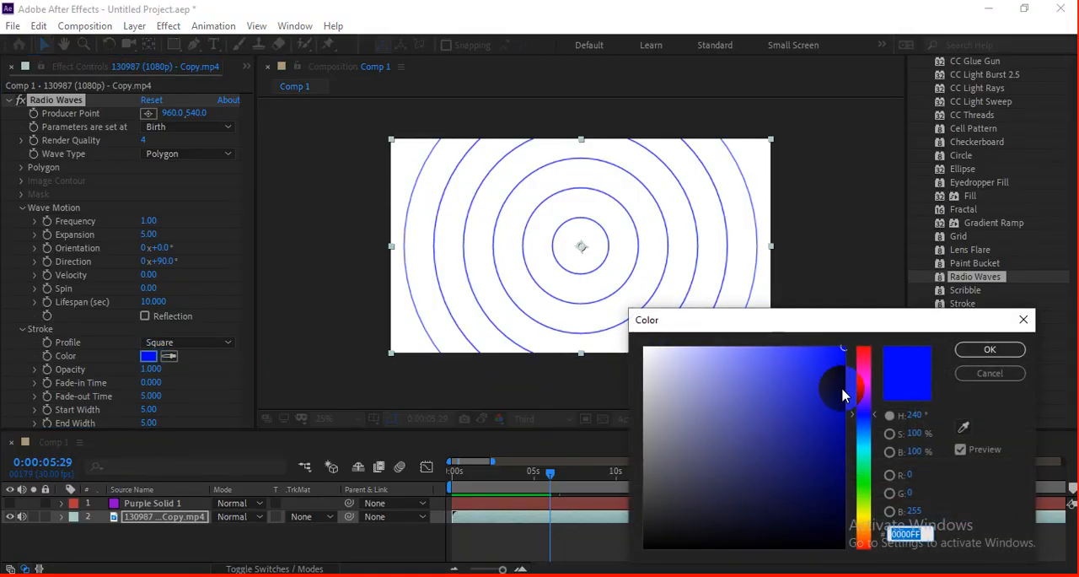
pyautogui.moveTo(861, 392); pyautogui.dragTo(860, 335)
pyautogui.click(990, 349)
pyautogui.click(234, 242)
pyautogui.moveTo(250, 169)
pyautogui.mouseDown()
pyautogui.moveTo(255, 203)
pyautogui.moveTo(253, 172)
pyautogui.mouseUp()
pyautogui.moveTo(550, 473); pyautogui.dragTo(628, 472)
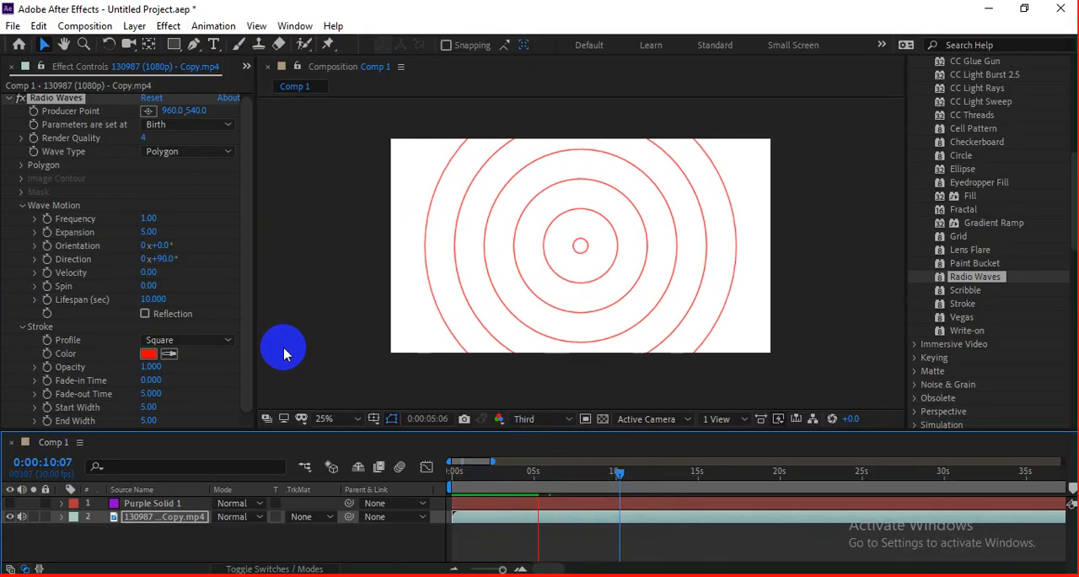
# Step: Look over the remaining Radio Waves settings, return to 0:00:01:26 and remove the effect from the clip
pyautogui.moveTo(250, 303); pyautogui.dragTo(251, 354)
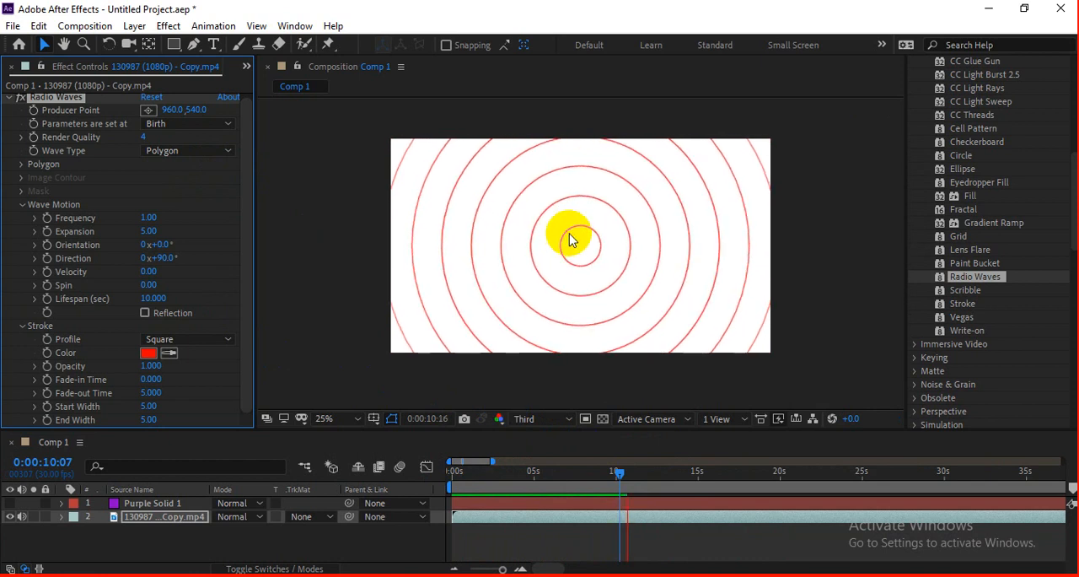
pyautogui.moveTo(566, 489); pyautogui.dragTo(485, 479)
pyautogui.click(53, 97)
pyautogui.press('Delete')
pyautogui.click(572, 361)
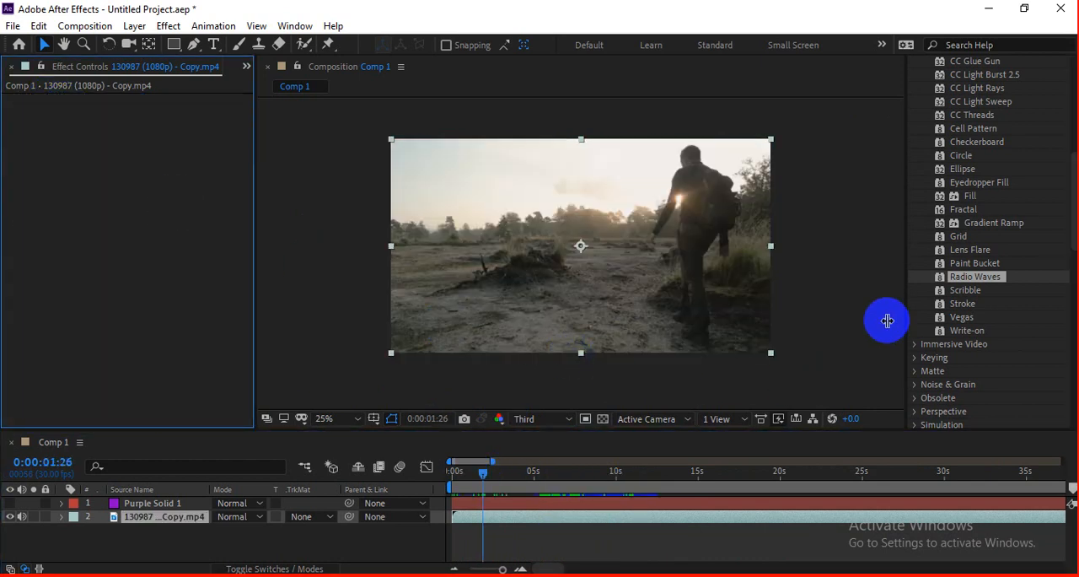
pyautogui.click(971, 292)
pyautogui.click(972, 317)
pyautogui.click(971, 330)
pyautogui.click(969, 318)
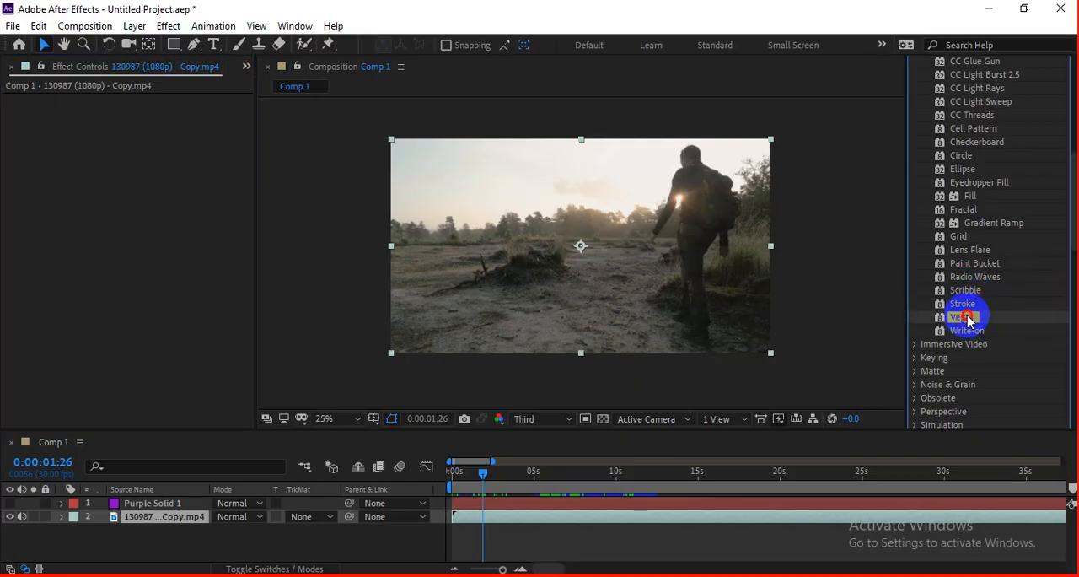
pyautogui.click(968, 303)
pyautogui.moveTo(960, 294)
pyautogui.mouseDown()
pyautogui.moveTo(612, 253)
pyautogui.moveTo(641, 267)
pyautogui.mouseUp()
pyautogui.hotkey('ctrl', 'z')
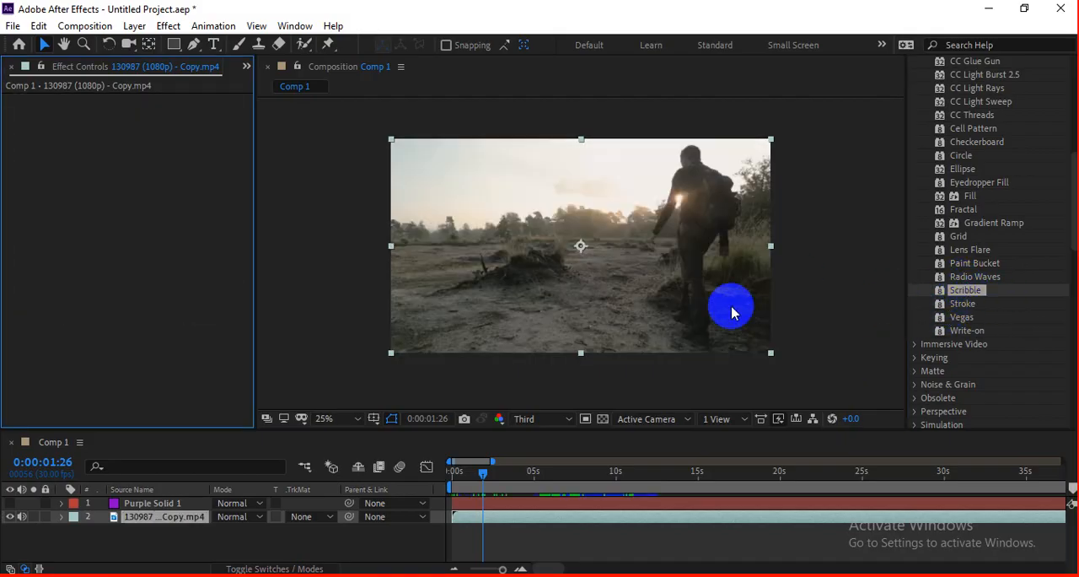
# Step: Draw a rectangular mask around the walking man on the video clip at 0:00:02:20
pyautogui.moveTo(482, 477); pyautogui.dragTo(495, 479)
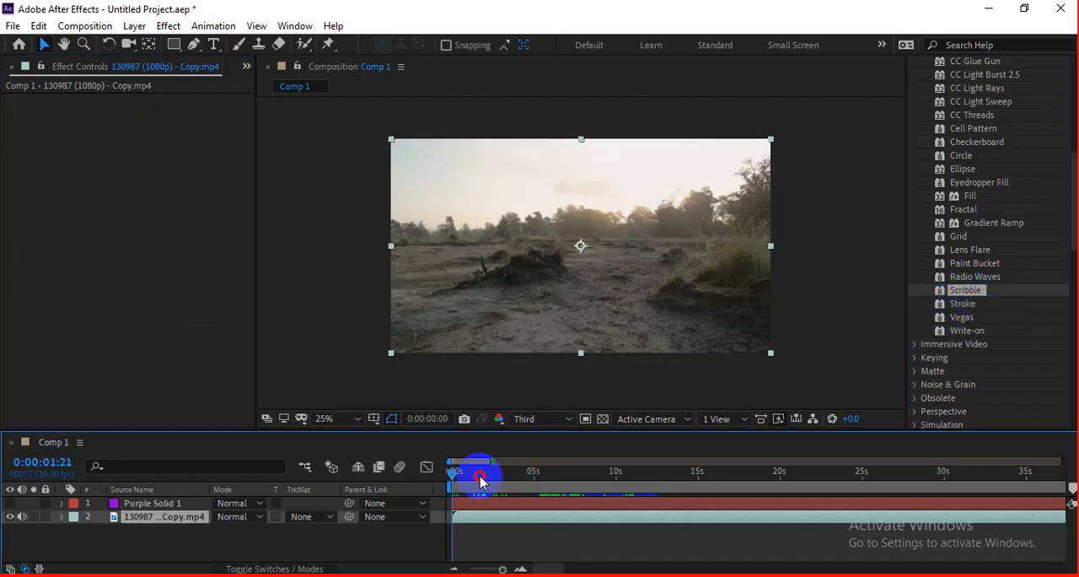
pyautogui.moveTo(481, 478); pyautogui.dragTo(496, 477)
pyautogui.click(174, 44)
pyautogui.moveTo(599, 178); pyautogui.dragTo(703, 305)
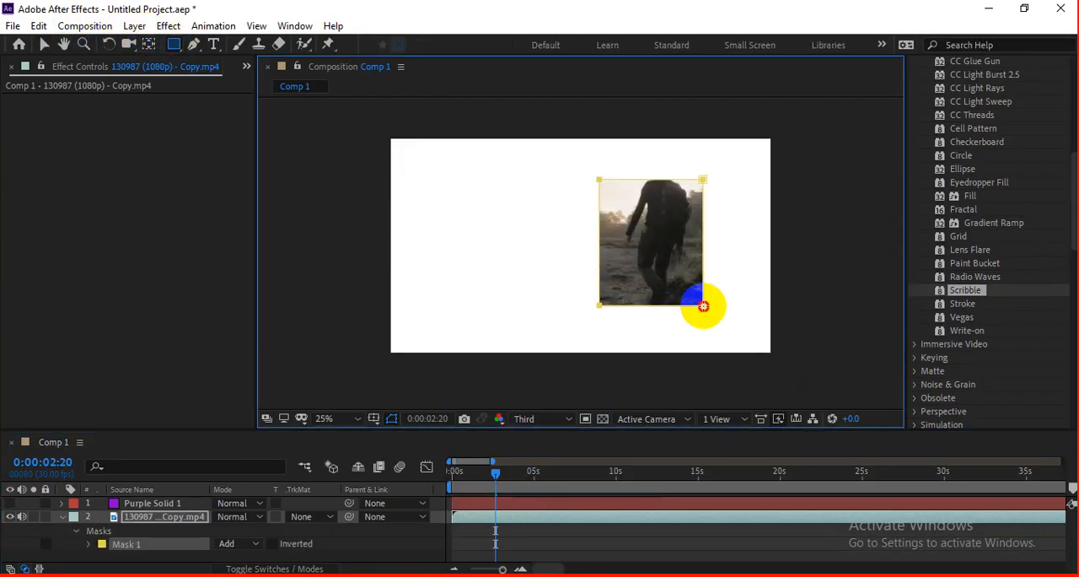
# Step: Apply the Scribble effect to the masked clip with Mask 1 as its mask
pyautogui.moveTo(969, 291); pyautogui.dragTo(677, 280)
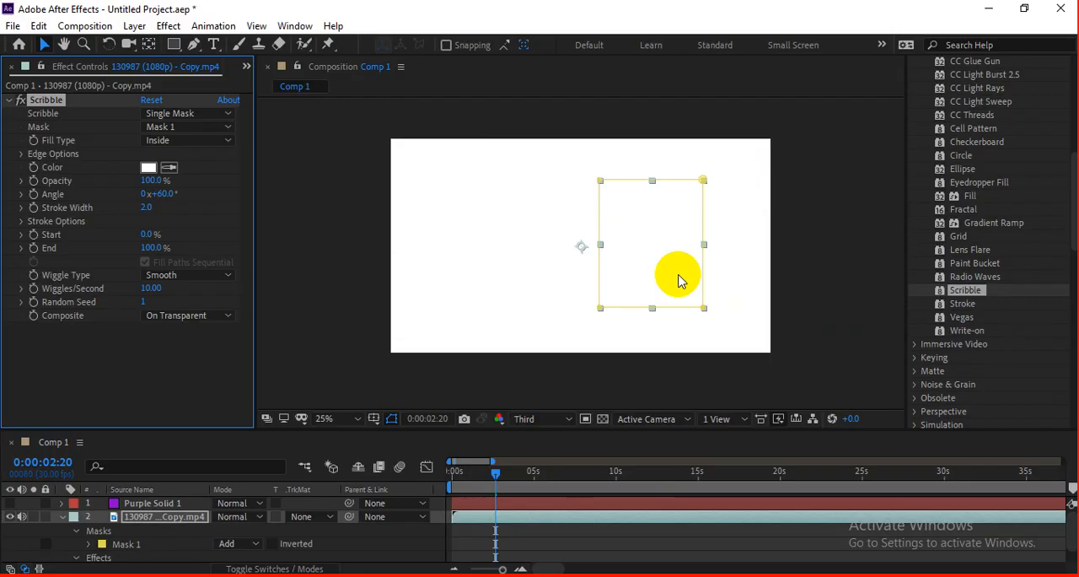
pyautogui.click(184, 128)
pyautogui.click(177, 165)
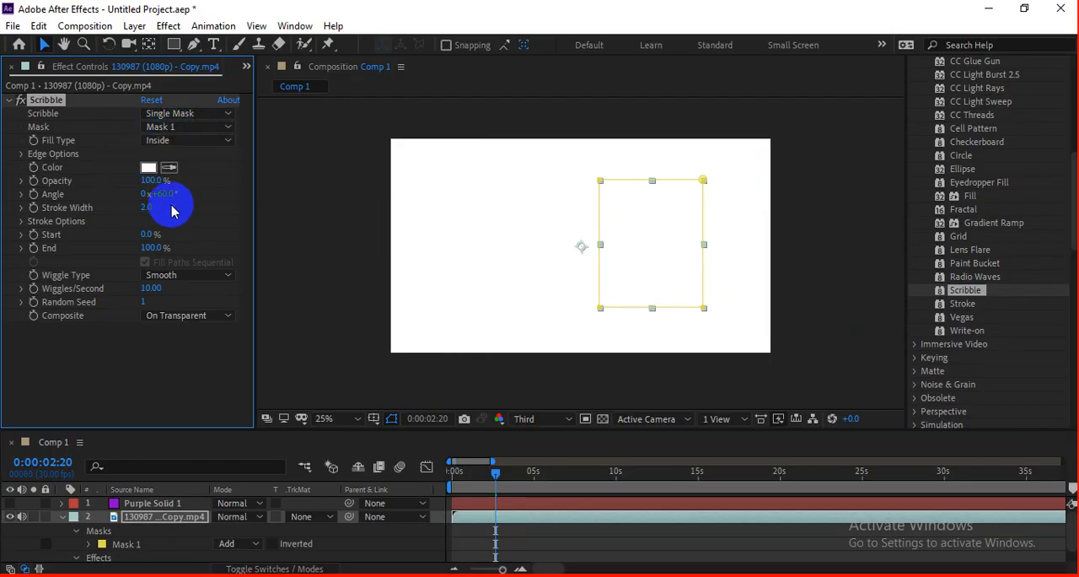
# Step: Set the Scribble color to red FF0000, preview it enlarged and keep its opacity at 100%
pyautogui.click(149, 170)
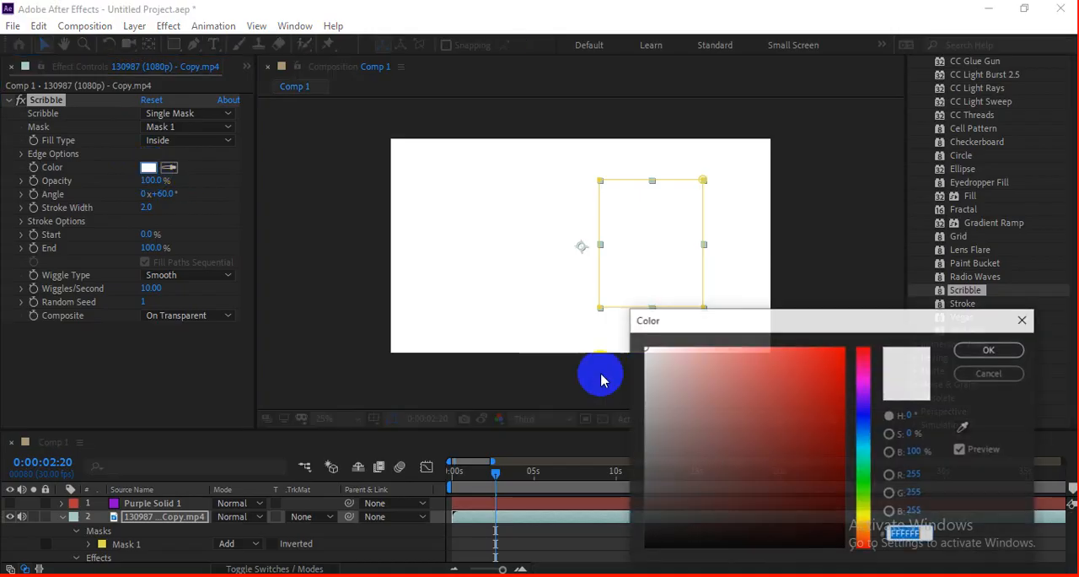
pyautogui.click(850, 346)
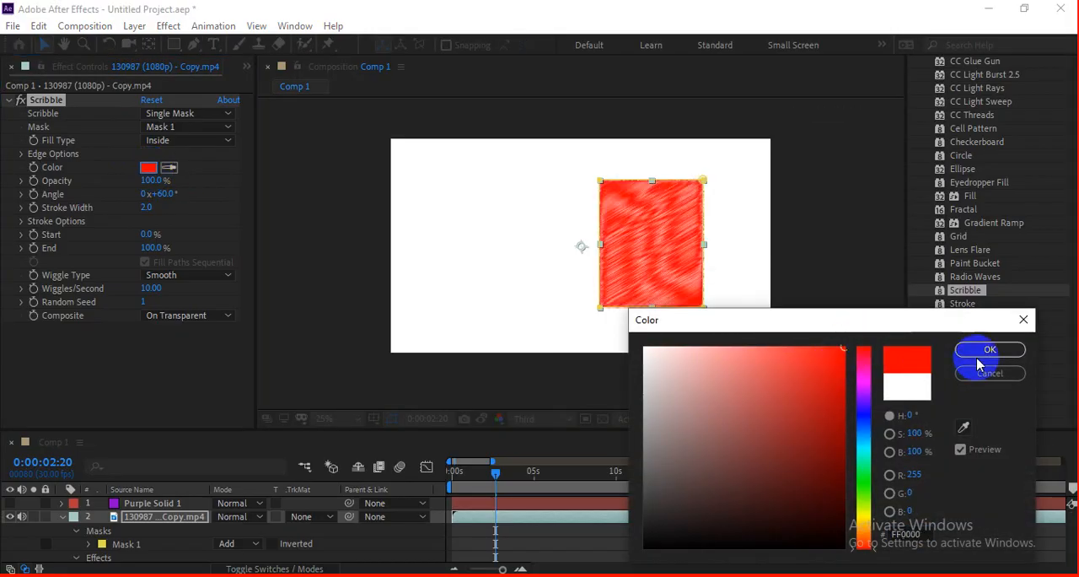
pyautogui.click(984, 351)
pyautogui.scroll(2, 614, 229)
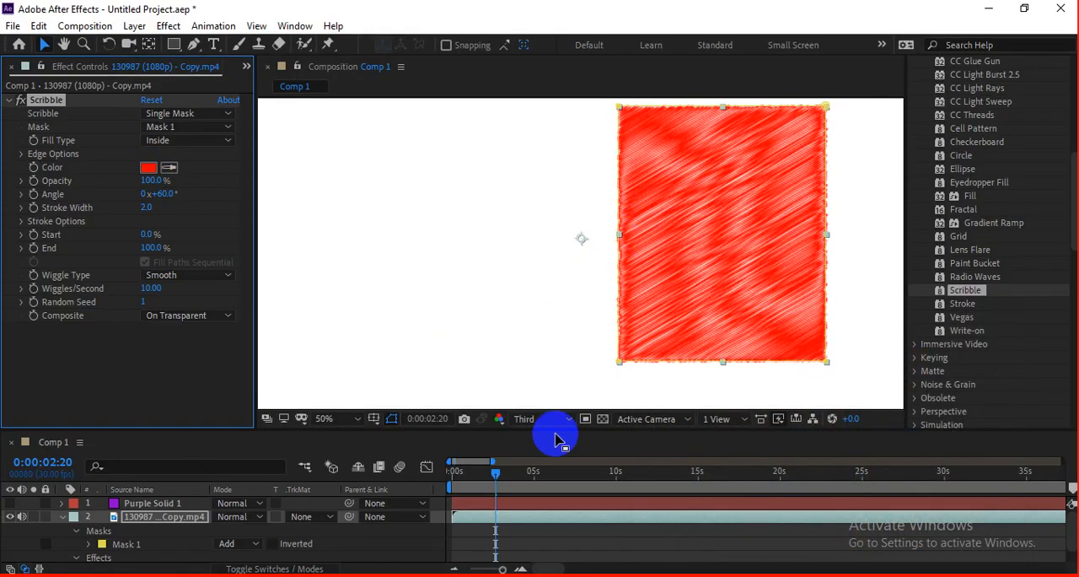
pyautogui.press('space')
pyautogui.moveTo(148, 180)
pyautogui.mouseDown()
pyautogui.moveTo(97, 178)
pyautogui.moveTo(184, 180)
pyautogui.mouseUp()
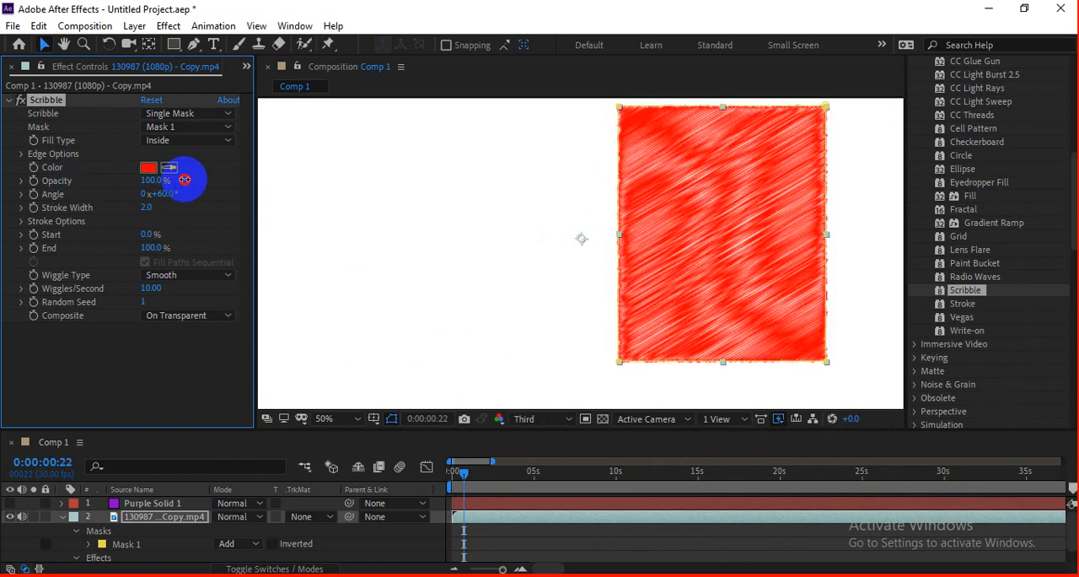
# Step: Set the Scribble composite mode to Reveal Original Image and preview the scribbled footage
pyautogui.click(184, 315)
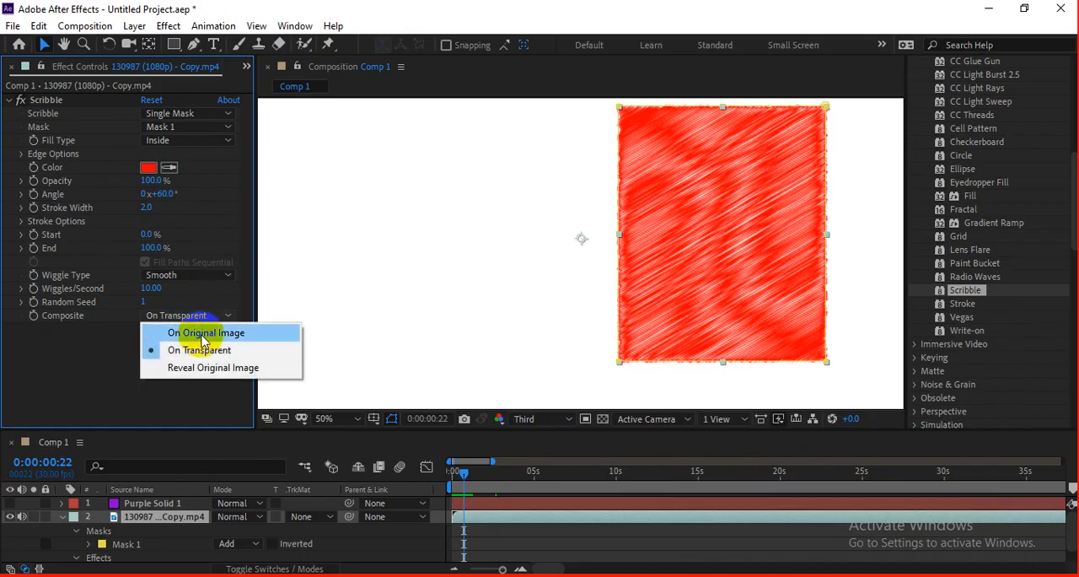
pyautogui.click(205, 368)
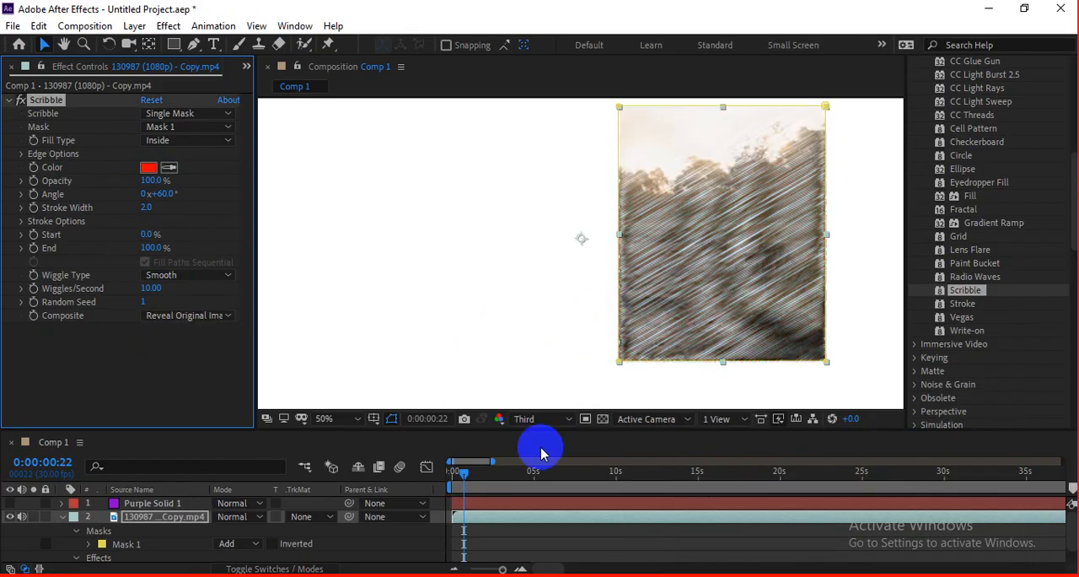
pyautogui.moveTo(464, 476)
pyautogui.mouseDown()
pyautogui.moveTo(510, 473)
pyautogui.moveTo(472, 470)
pyautogui.moveTo(460, 481)
pyautogui.mouseUp()
pyautogui.press('space')
pyautogui.press('space')
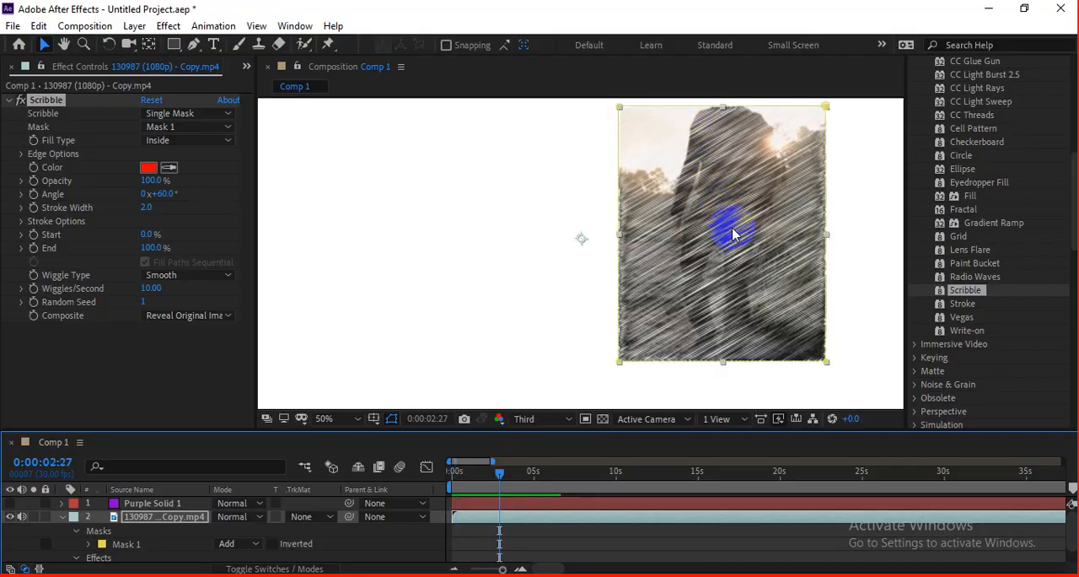
pyautogui.press('space')
pyautogui.press('space')
pyautogui.press('space')
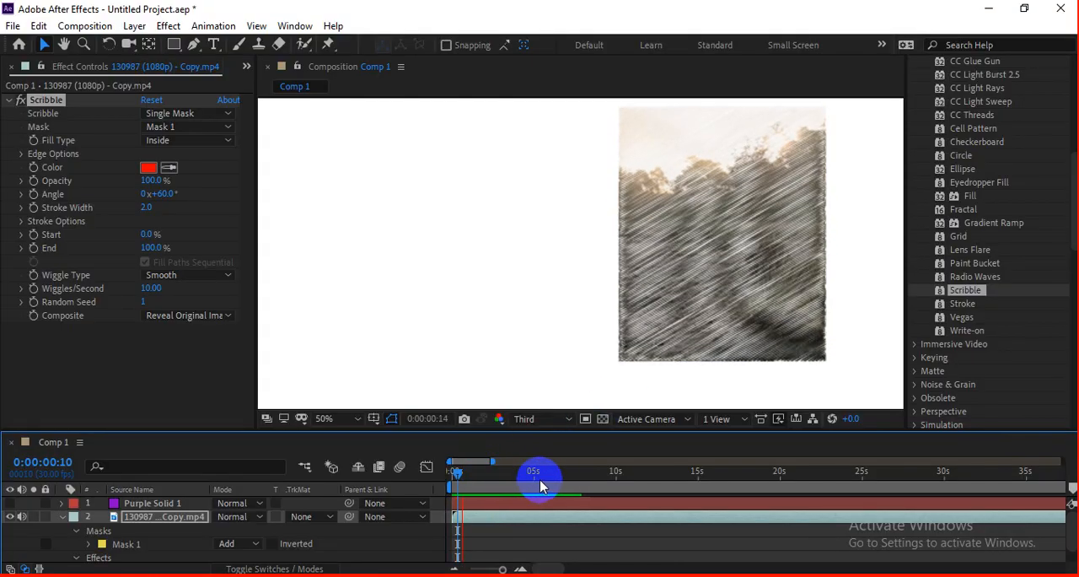
pyautogui.press('space')
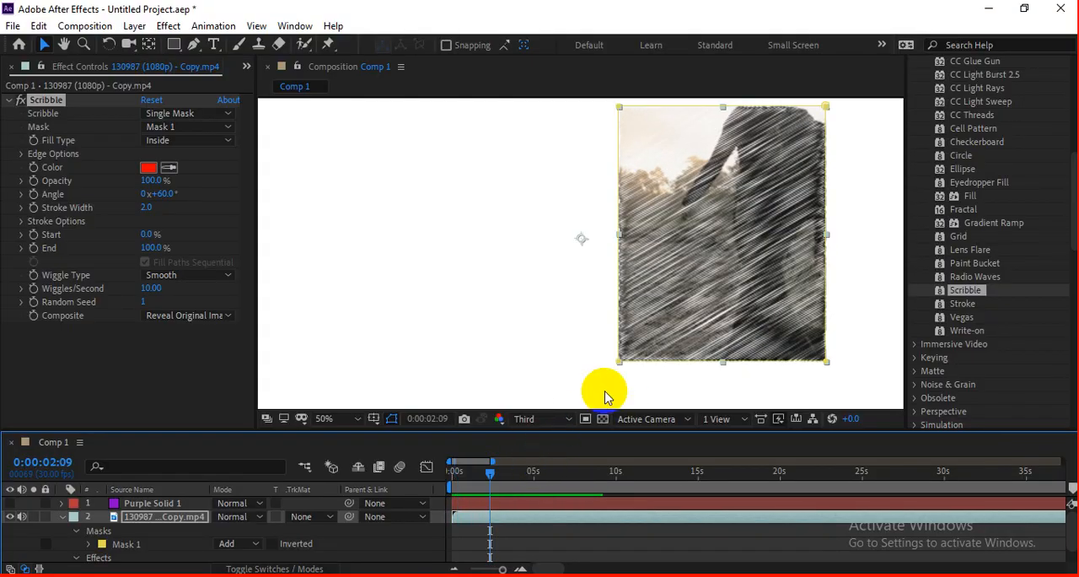
# Step: Keyframe the Scribble's End value from 0% to 100% and preview the reveal
pyautogui.moveTo(145, 192)
pyautogui.mouseDown()
pyautogui.moveTo(155, 188)
pyautogui.moveTo(135, 197)
pyautogui.moveTo(150, 193)
pyautogui.moveTo(193, 233)
pyautogui.moveTo(168, 242)
pyautogui.moveTo(113, 232)
pyautogui.moveTo(193, 234)
pyautogui.moveTo(118, 241)
pyautogui.moveTo(193, 230)
pyautogui.moveTo(168, 239)
pyautogui.moveTo(228, 241)
pyautogui.moveTo(48, 264)
pyautogui.mouseUp()
pyautogui.click(152, 249)
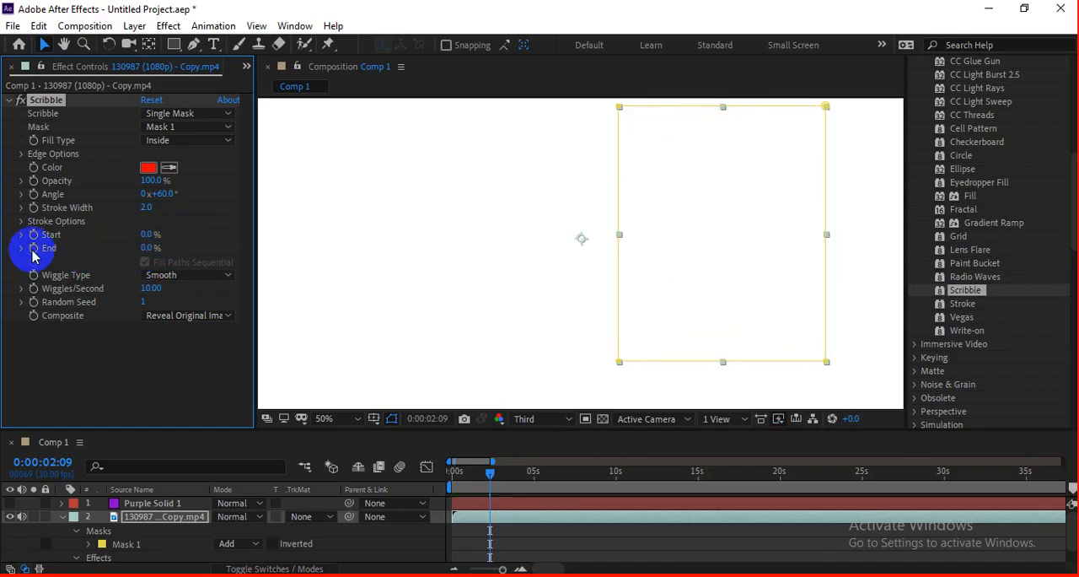
pyautogui.click(535, 470)
pyautogui.moveTo(513, 470); pyautogui.dragTo(487, 455)
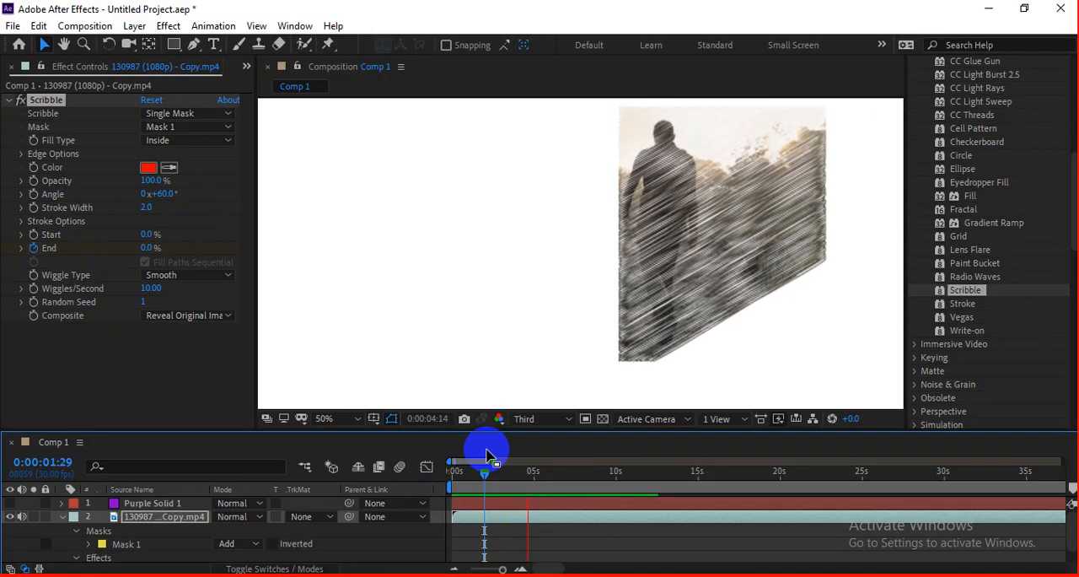
# Step: Scrub through the Scribble reveal to 0:00:06:12 to examine how the footage is drawn in
pyautogui.moveTo(770, 234); pyautogui.dragTo(601, 270)
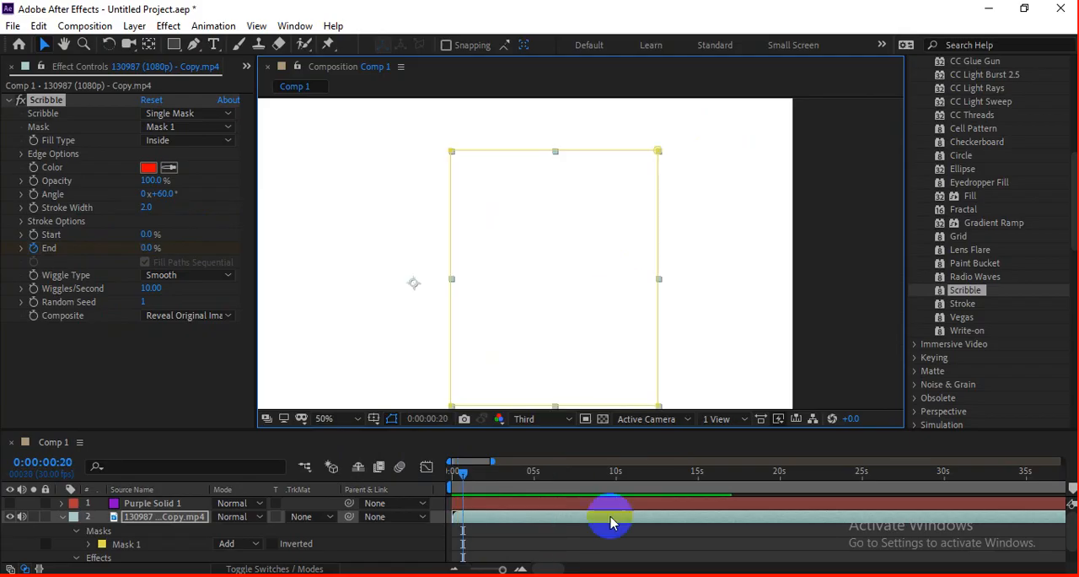
pyautogui.click(499, 478)
pyautogui.moveTo(499, 477); pyautogui.dragTo(556, 473)
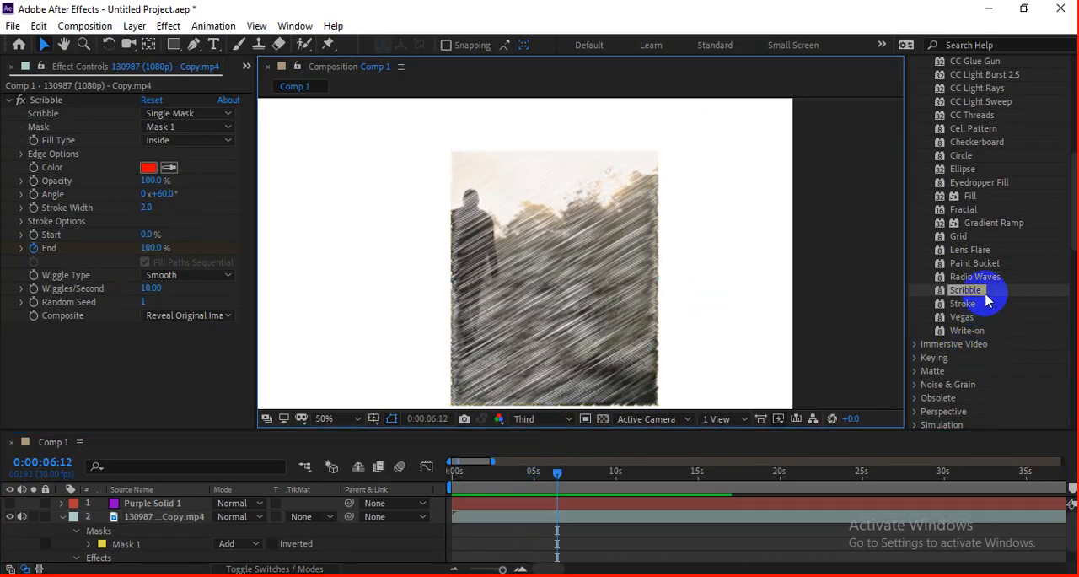
# Step: Delete the masked video clip with the Scribble effect from the composition
pyautogui.scroll(-1, 989, 299)
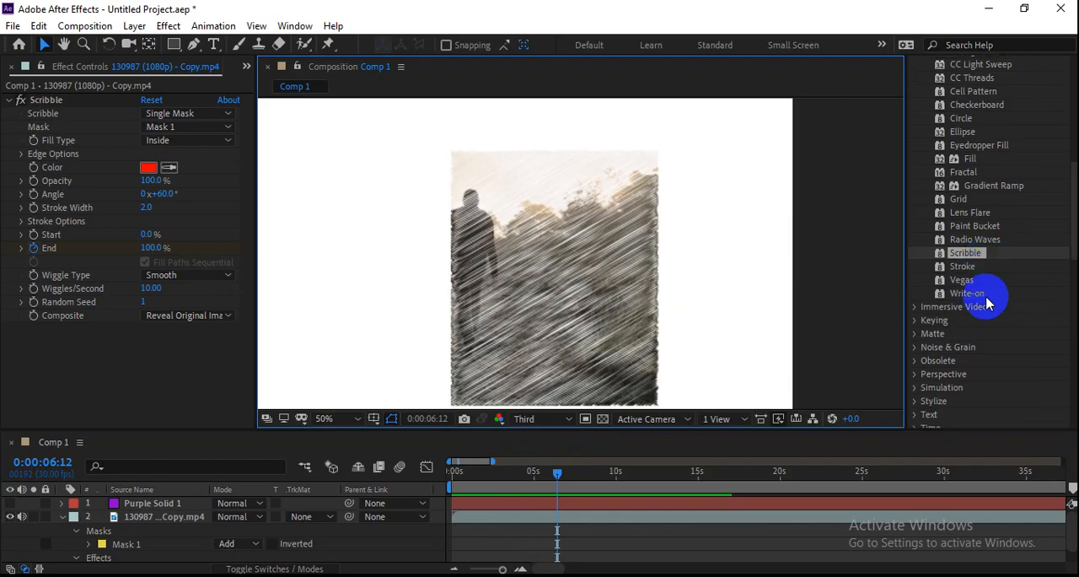
pyautogui.press(',')
pyautogui.moveTo(665, 296); pyautogui.dragTo(747, 301)
pyautogui.click(692, 282)
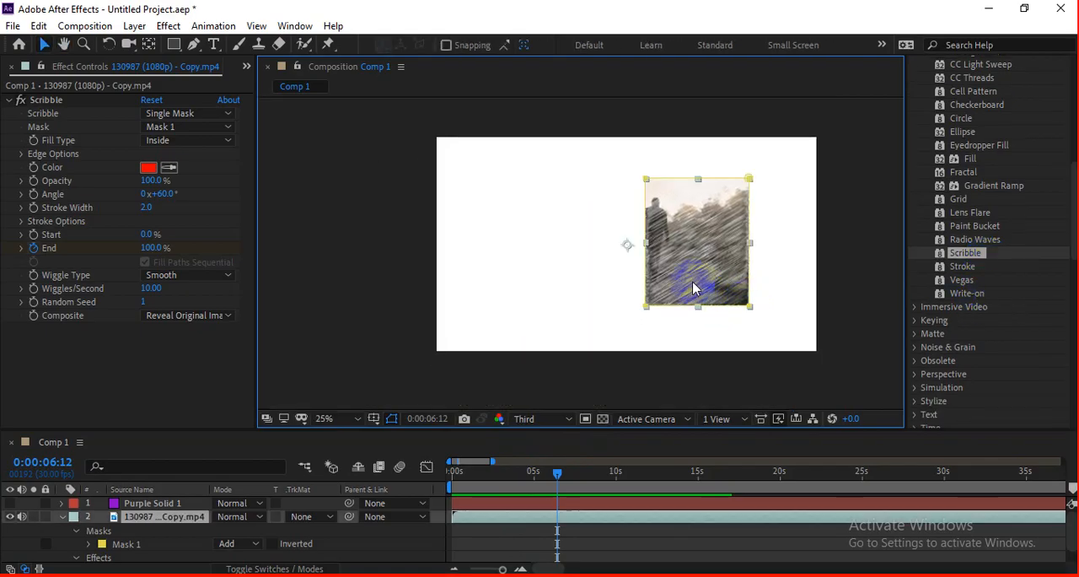
pyautogui.press('Delete')
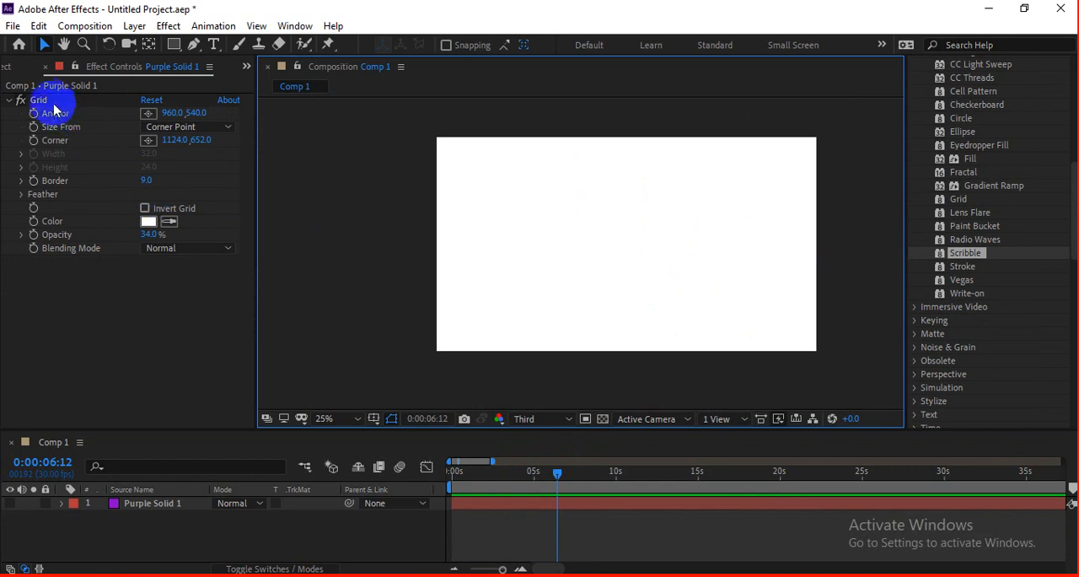
# Step: Remove the Grid effect from the purple solid, delete the solid layer, and return to the start of the composition
pyautogui.click(53, 106)
pyautogui.press('Delete')
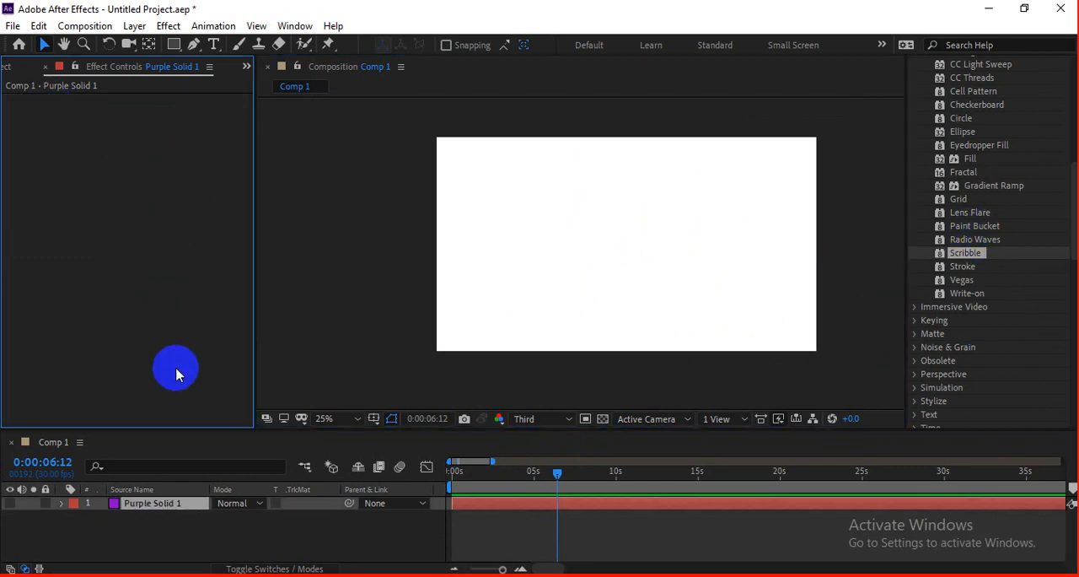
pyautogui.click(479, 506)
pyautogui.press('Delete')
pyautogui.click(449, 472)
pyautogui.moveTo(511, 479); pyautogui.dragTo(439, 485)
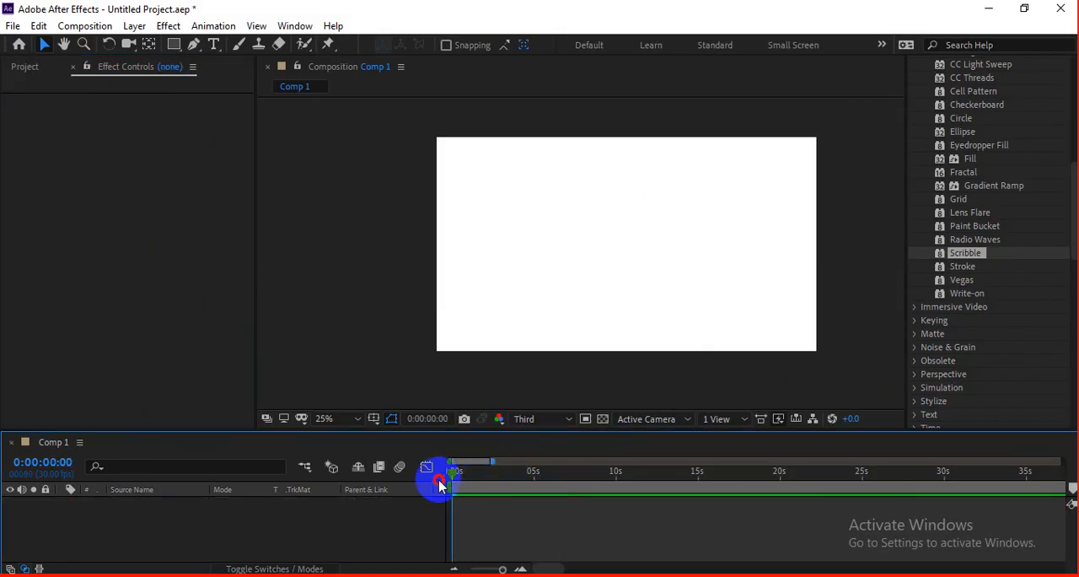
# Step: Collapse the Generate category, search the effects for "cc", and look through the CC effects, including CC Sphere under Perspective
pyautogui.scroll(3, 1002, 210)
pyautogui.scroll(5, 1005, 209)
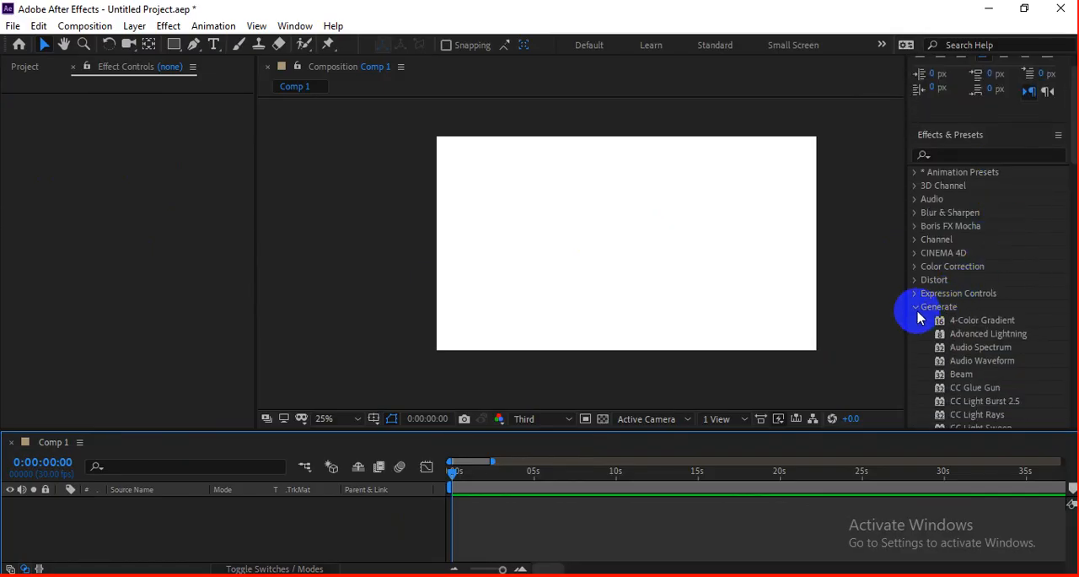
pyautogui.click(917, 309)
pyautogui.scroll(3, 903, 246)
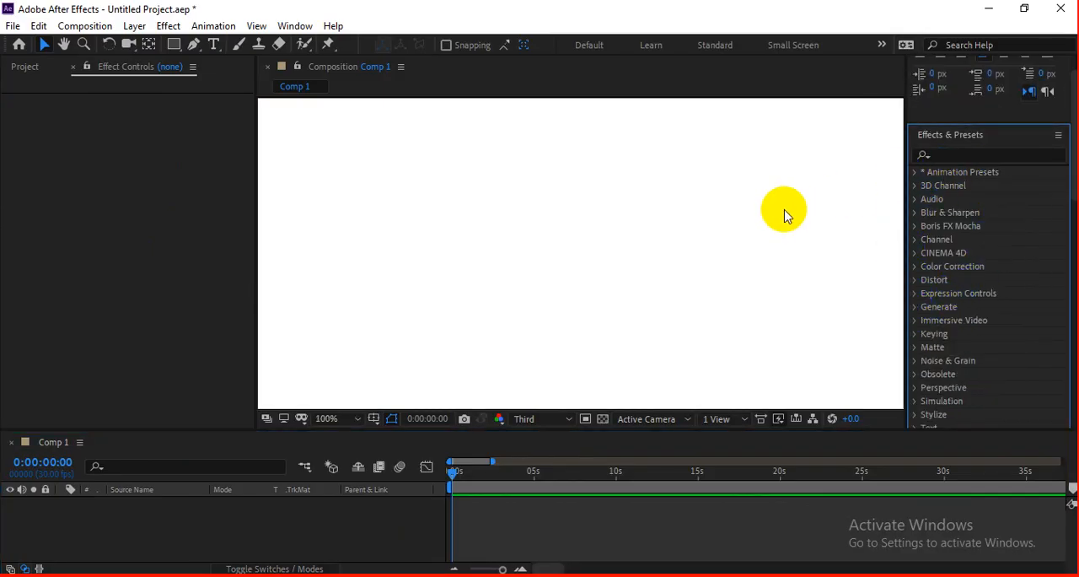
pyautogui.scroll(-4, 778, 228)
pyautogui.click(968, 156)
pyautogui.write('cc')
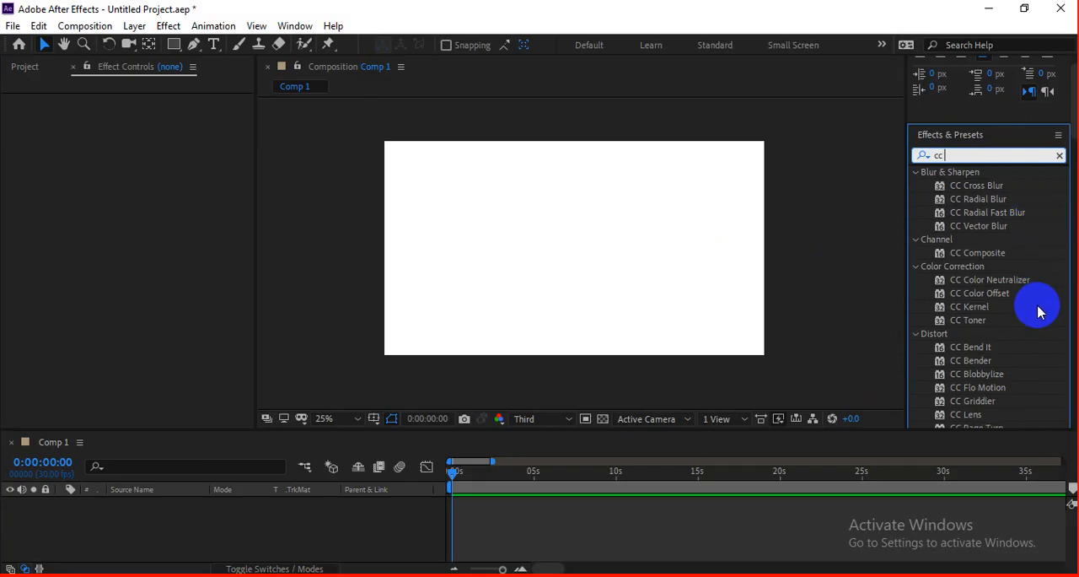
pyautogui.scroll(-3, 1038, 312)
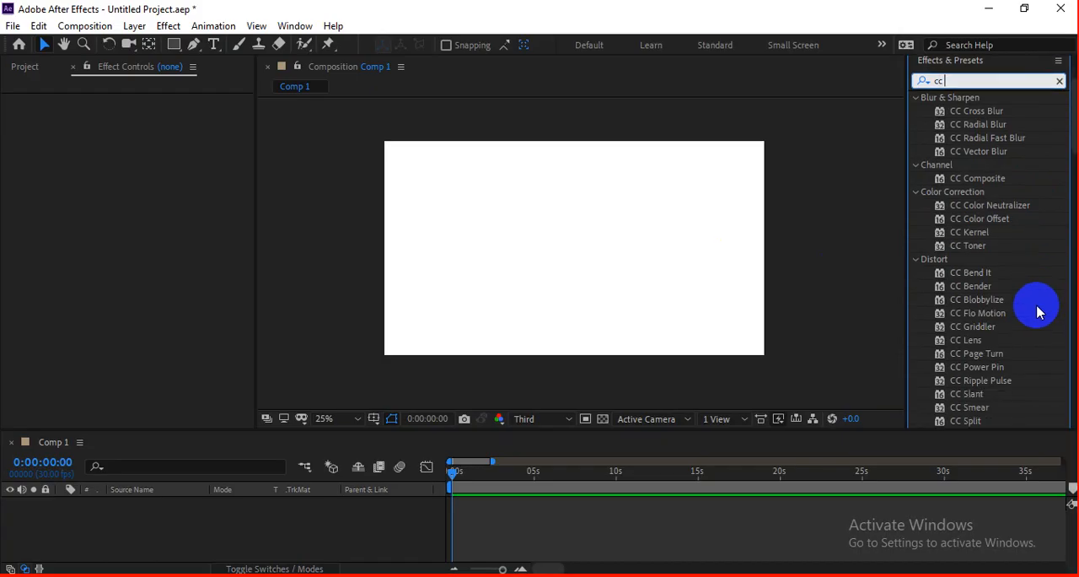
pyautogui.scroll(-3, 1038, 311)
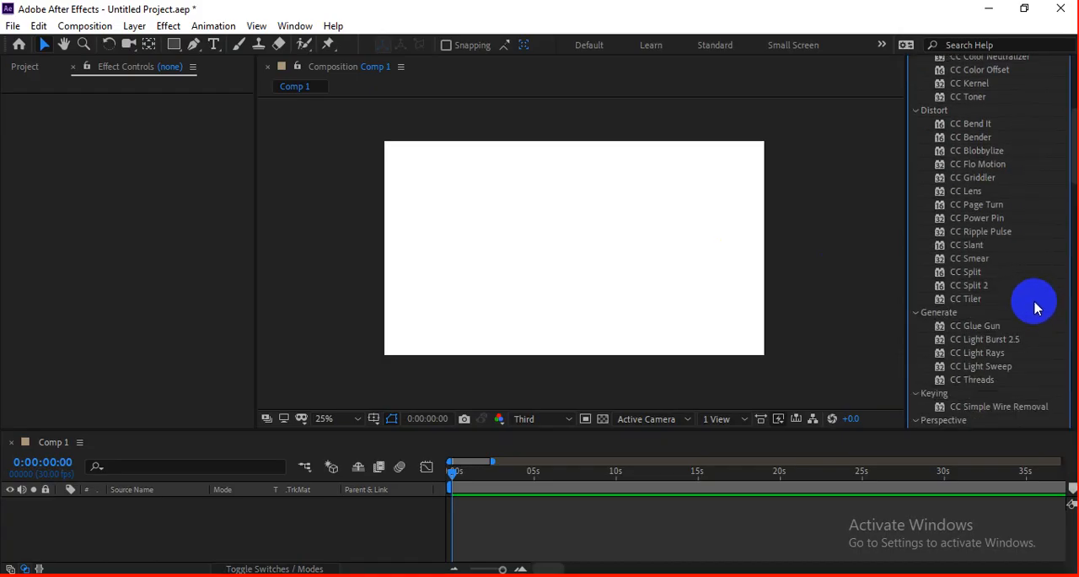
pyautogui.scroll(-3, 1036, 308)
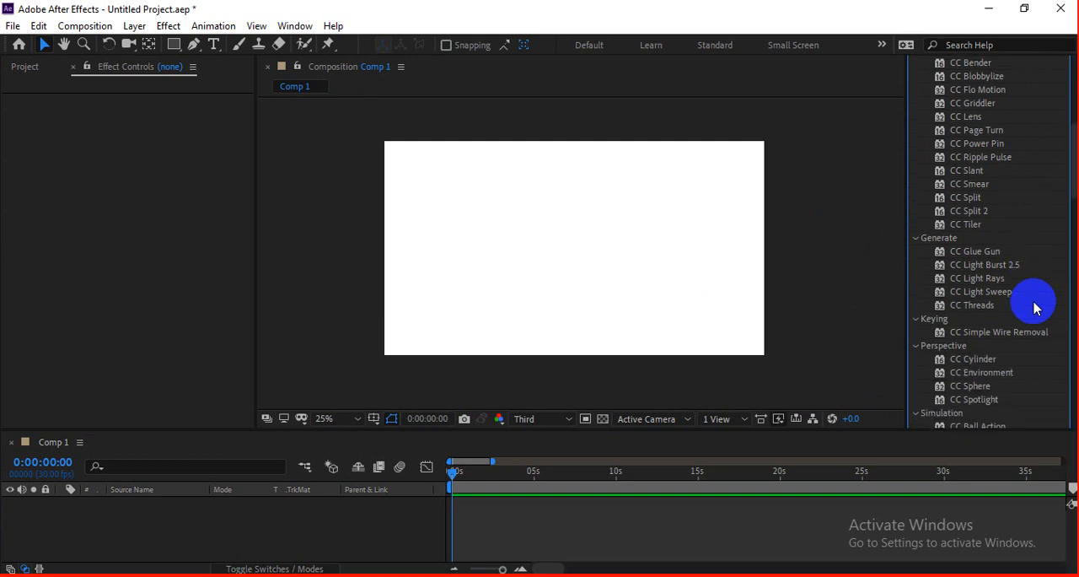
pyautogui.click(1003, 353)
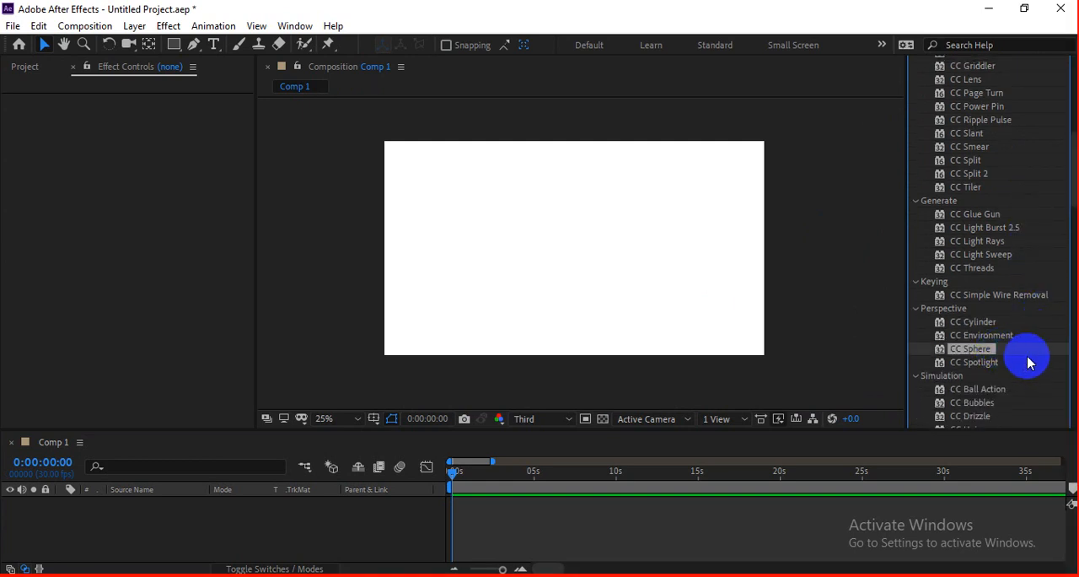
pyautogui.scroll(-1, 1024, 358)
pyautogui.scroll(-1, 1019, 341)
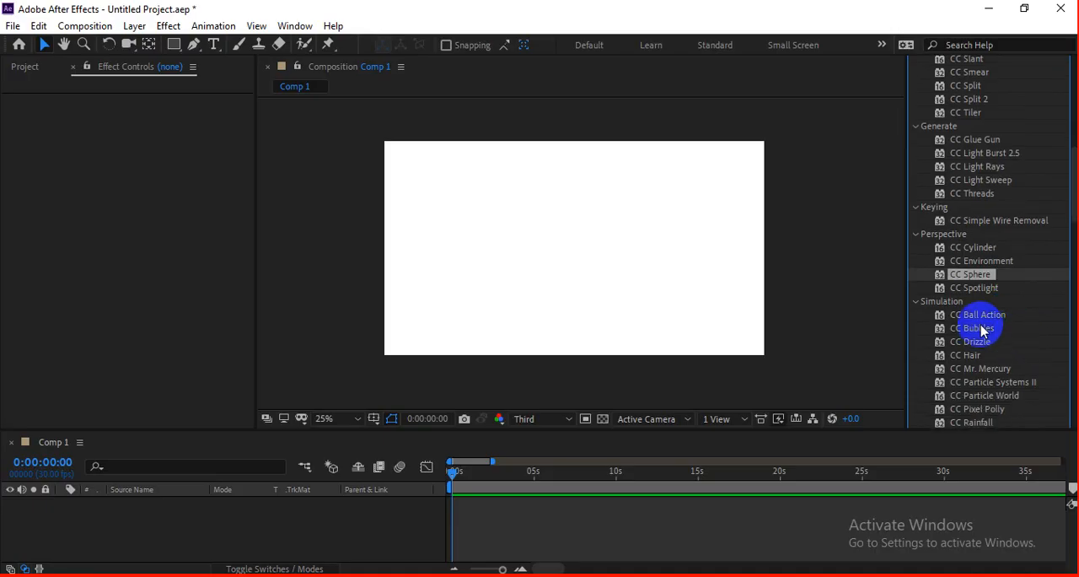
# Step: Import map.jpg from the class elements folder and place it in Comp 1
pyautogui.click(591, 235)
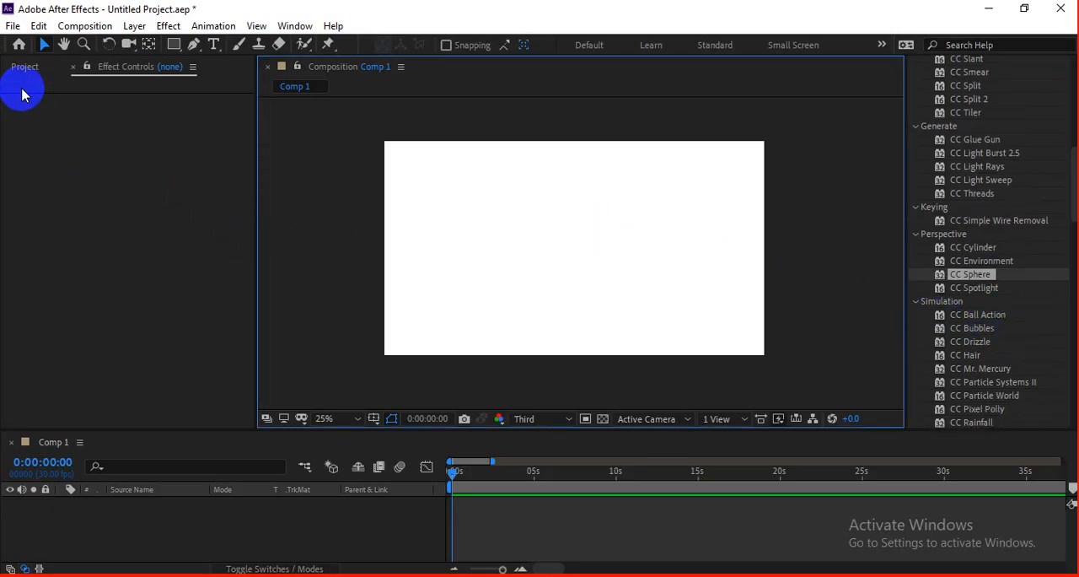
pyautogui.click(24, 66)
pyautogui.doubleClick(151, 301)
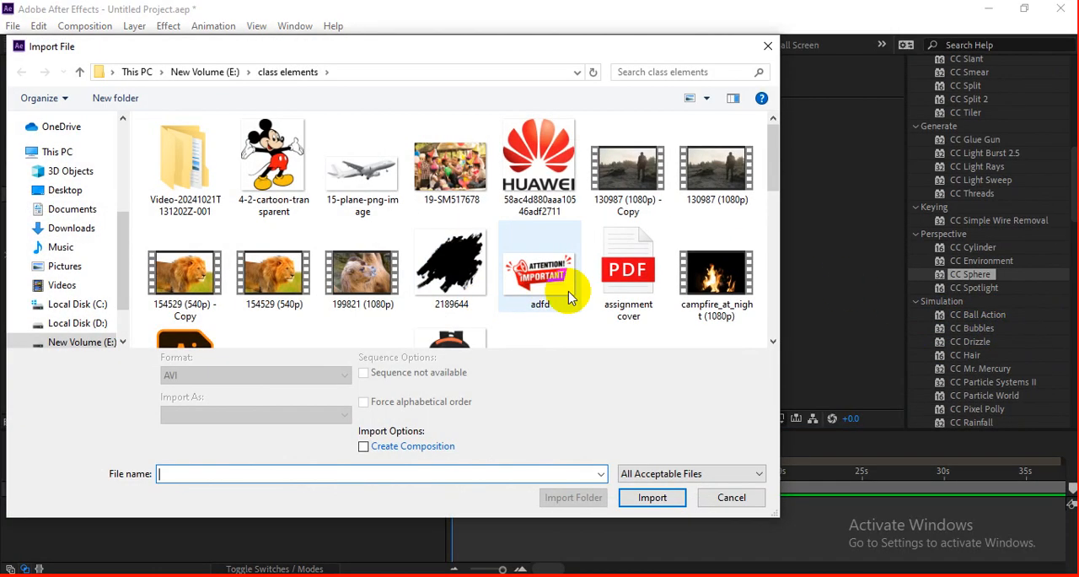
pyautogui.scroll(-5, 540, 253)
pyautogui.click(628, 185)
pyautogui.click(634, 498)
pyautogui.moveTo(92, 258); pyautogui.dragTo(557, 262)
# Step: Scale up and reposition the map.jpg layer so it covers the whole composition frame
pyautogui.moveTo(631, 294); pyautogui.dragTo(786, 389)
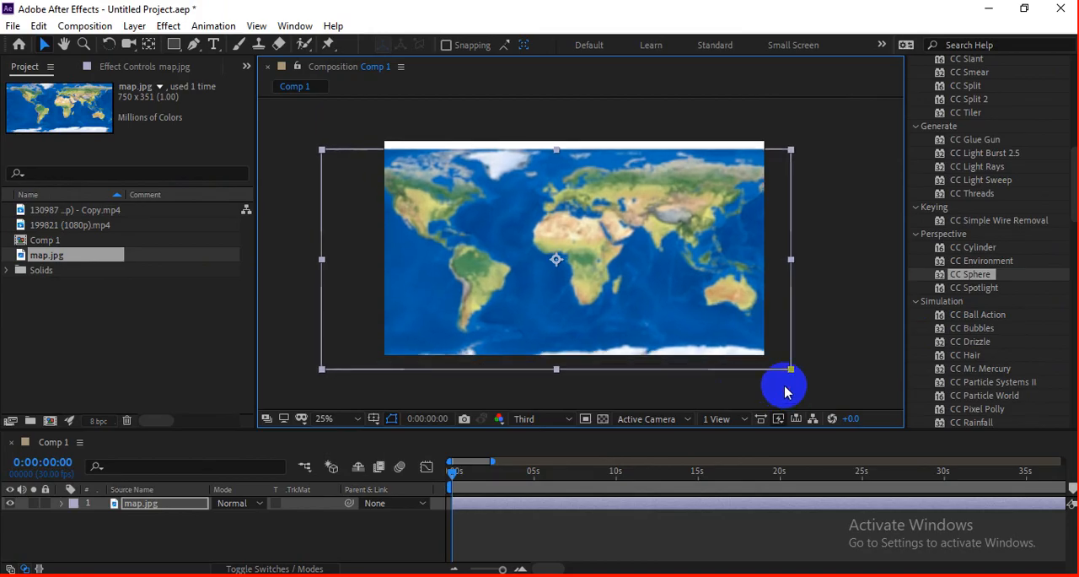
pyautogui.moveTo(671, 303); pyautogui.dragTo(685, 295)
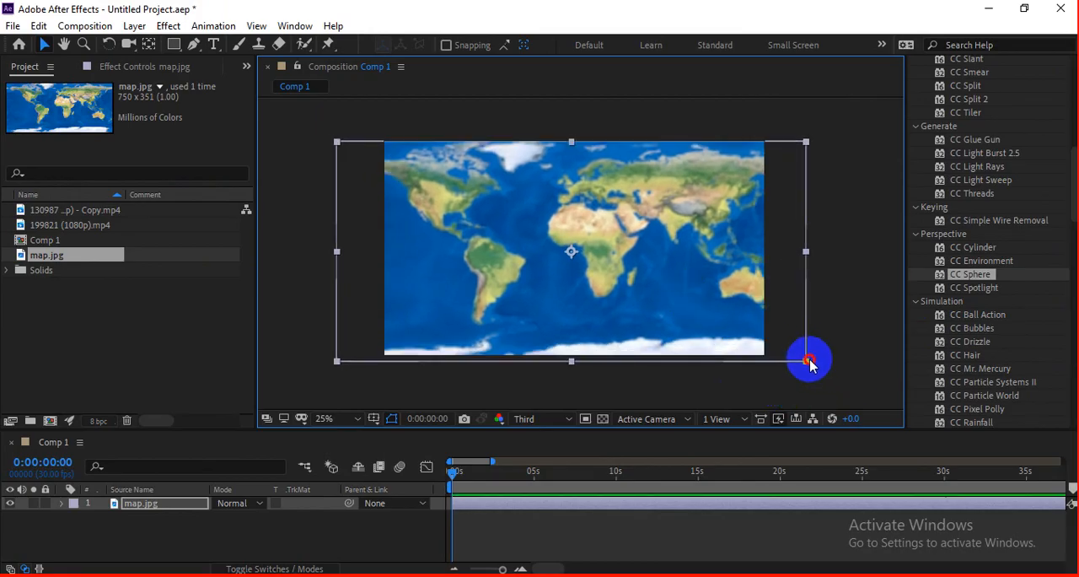
pyautogui.moveTo(809, 360); pyautogui.dragTo(812, 362)
pyautogui.moveTo(633, 280); pyautogui.dragTo(638, 277)
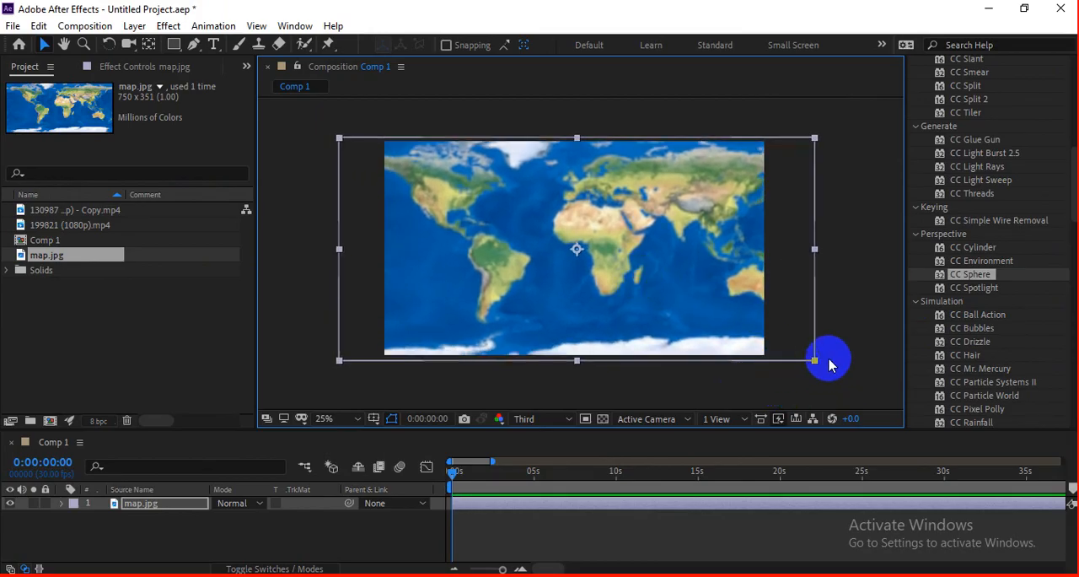
pyautogui.moveTo(814, 361); pyautogui.dragTo(803, 358)
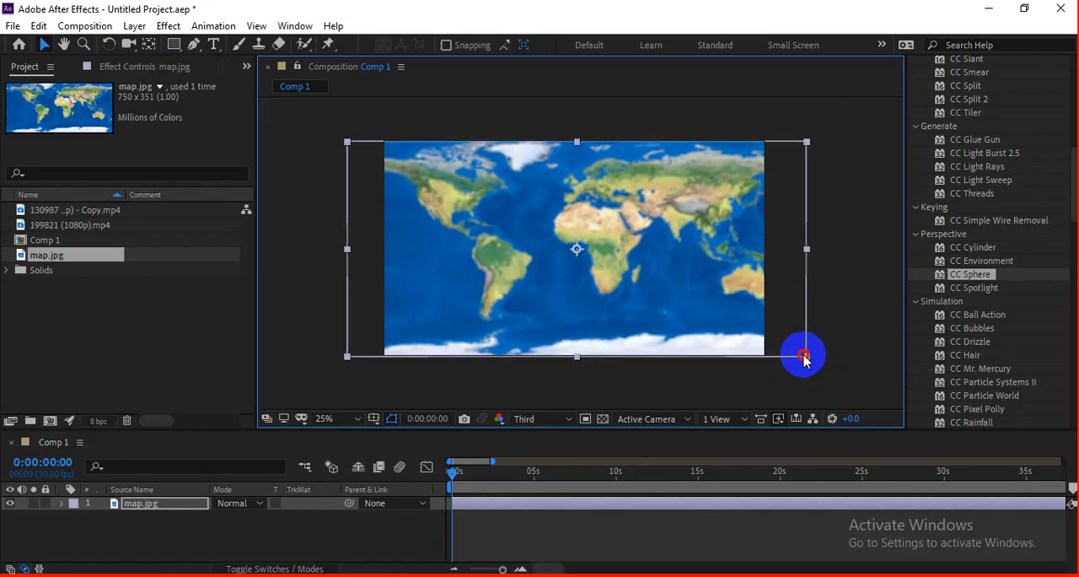
pyautogui.moveTo(676, 287); pyautogui.dragTo(676, 286)
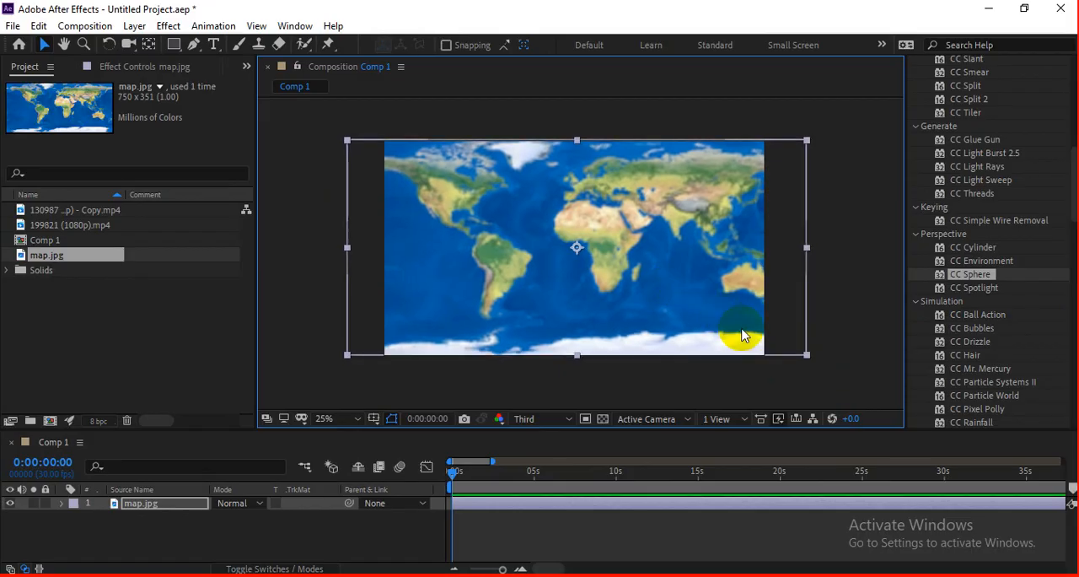
pyautogui.moveTo(808, 359); pyautogui.dragTo(695, 310)
# Step: Set the composition preview resolution to Full
pyautogui.click(624, 383)
pyautogui.click(562, 292)
pyautogui.click(540, 420)
pyautogui.click(540, 455)
pyautogui.click(590, 535)
pyautogui.click(561, 264)
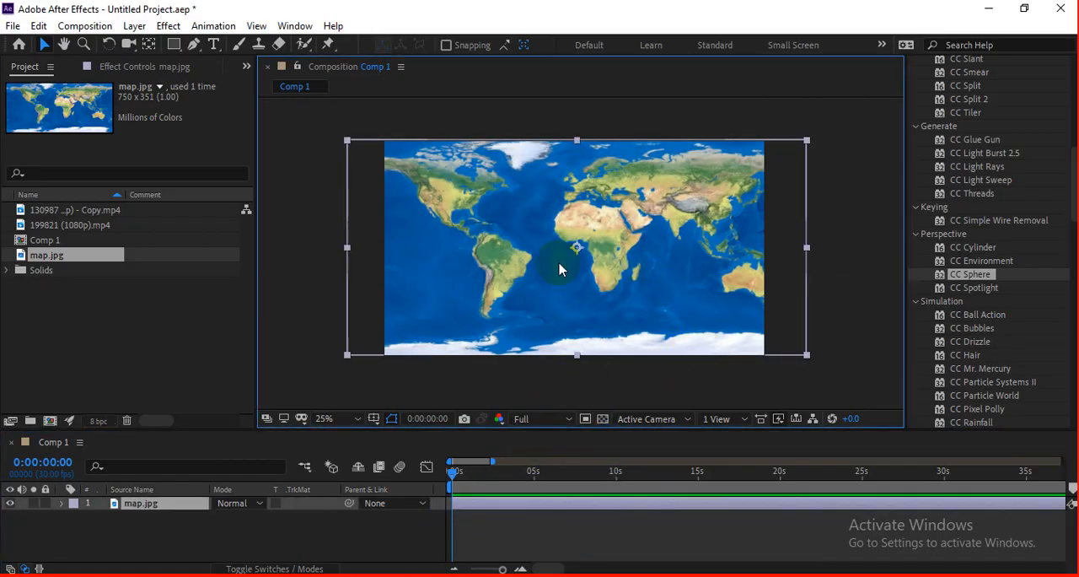
# Step: Pre-compose the map.jpg layer as map.jpg Comp 1
pyautogui.rightClick(171, 511)
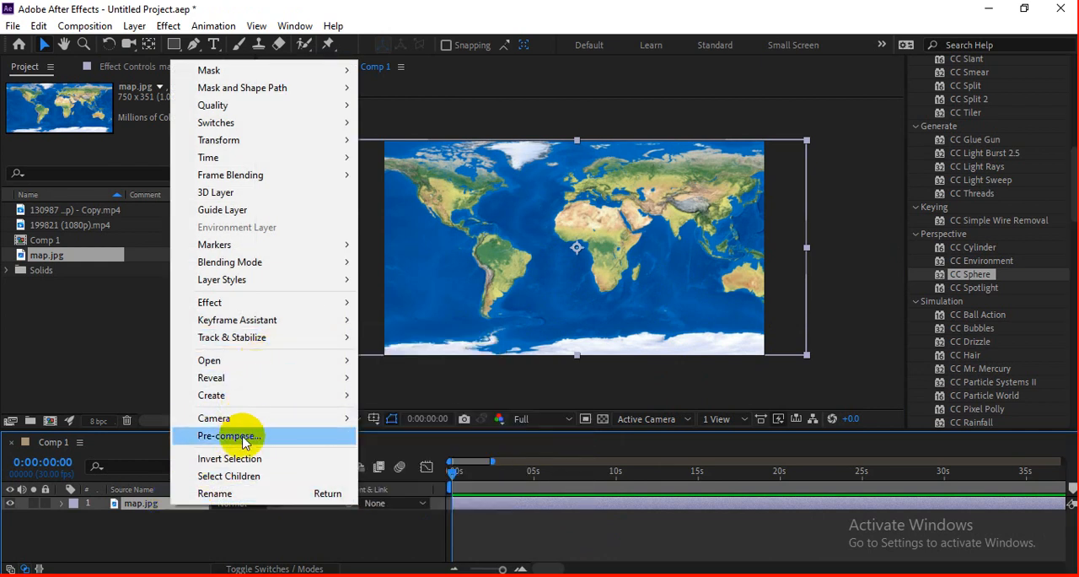
pyautogui.click(253, 435)
pyautogui.click(560, 400)
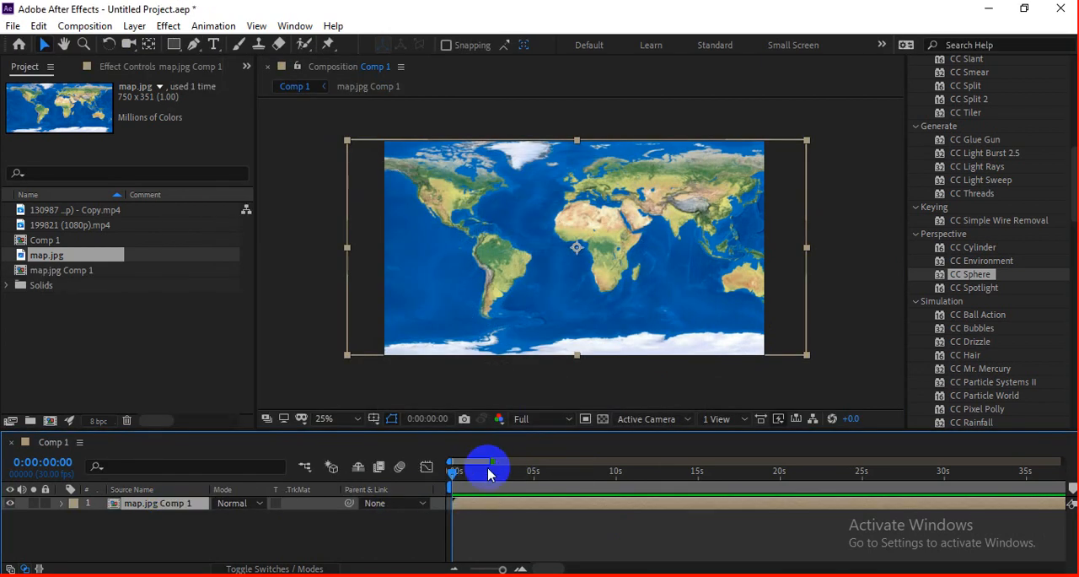
# Step: Apply CC Sphere to the map.jpg Comp 1 layer and scale the layer down until the whole globe fits inside the frame
pyautogui.moveTo(636, 479); pyautogui.dragTo(447, 472)
pyautogui.click(554, 337)
pyautogui.click(578, 510)
pyautogui.moveTo(969, 274); pyautogui.dragTo(725, 285)
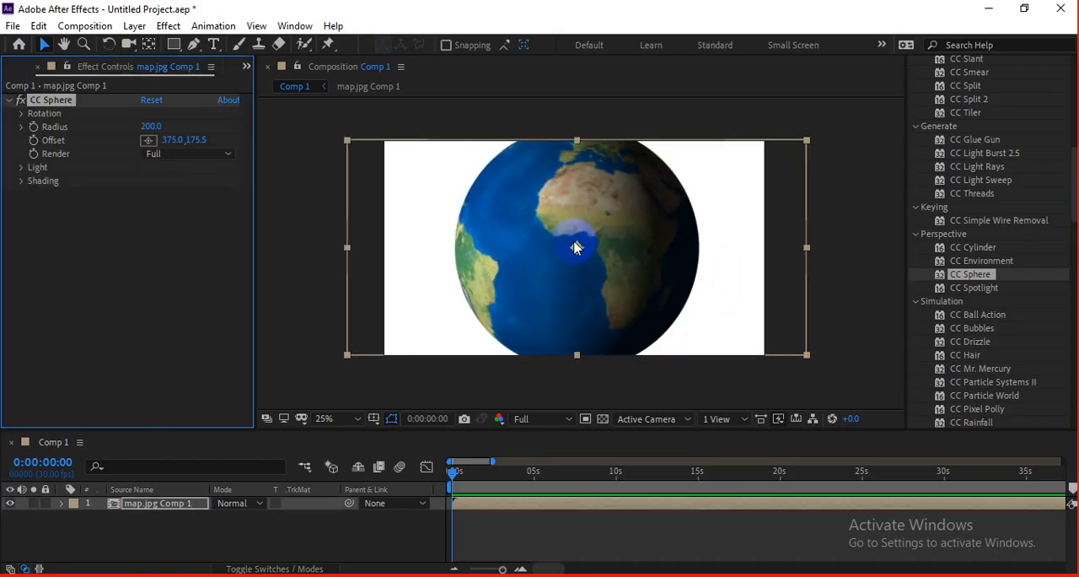
pyautogui.press('space')
pyautogui.click(605, 272)
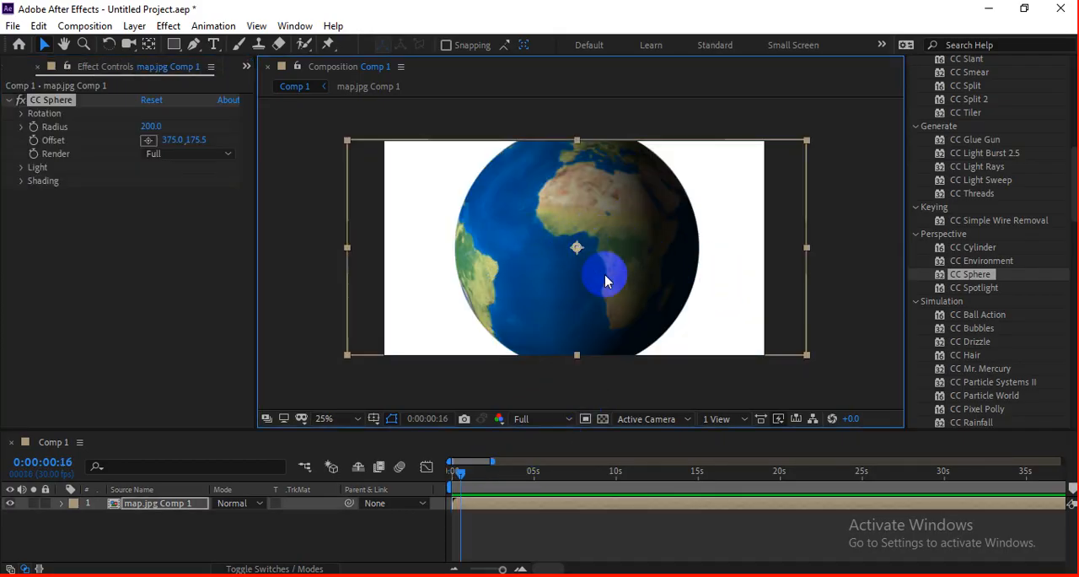
pyautogui.moveTo(794, 358); pyautogui.dragTo(754, 331)
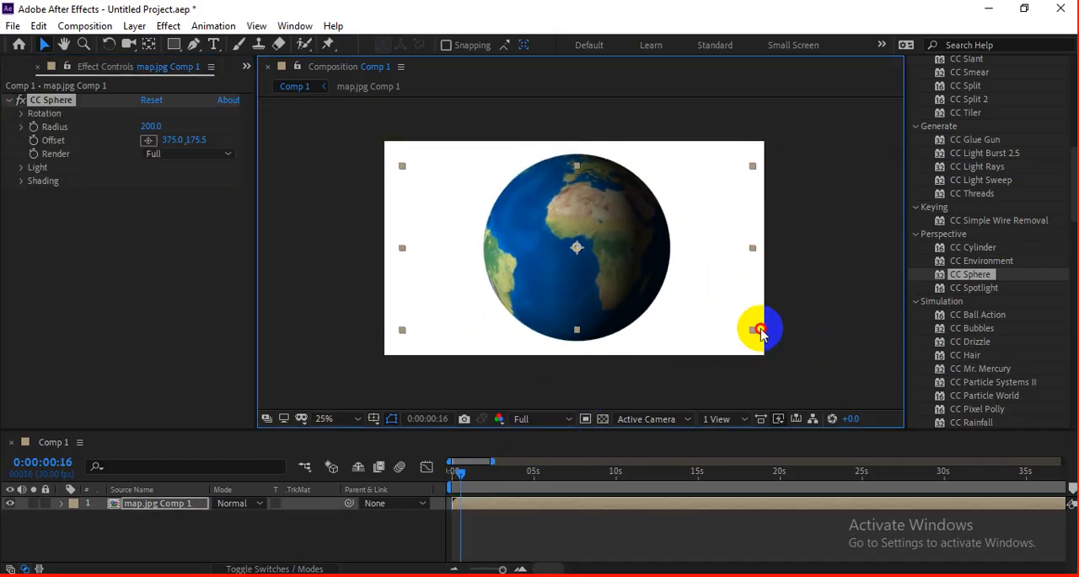
pyautogui.moveTo(466, 478); pyautogui.dragTo(549, 478)
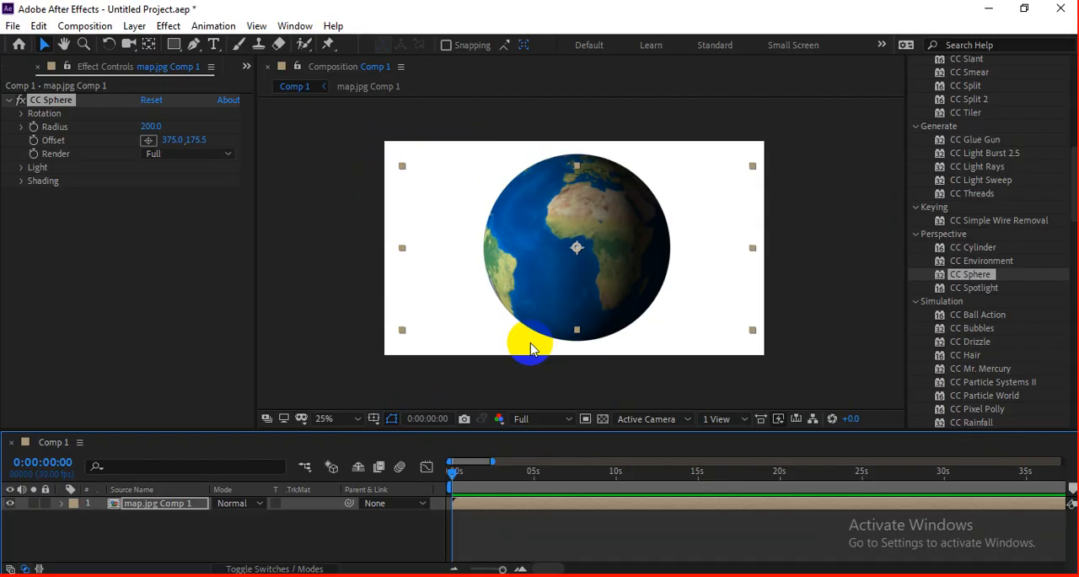
# Step: Expand CC Sphere's Radius and Rotation settings and turn Rotation Y to 119° to demonstrate the globe spinning
pyautogui.click(207, 186)
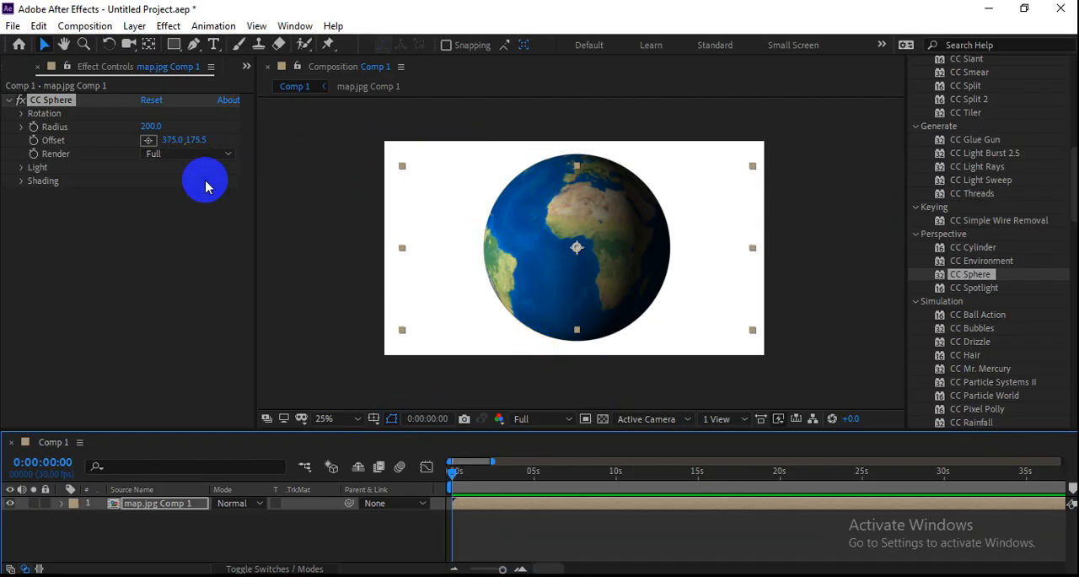
pyautogui.click(25, 127)
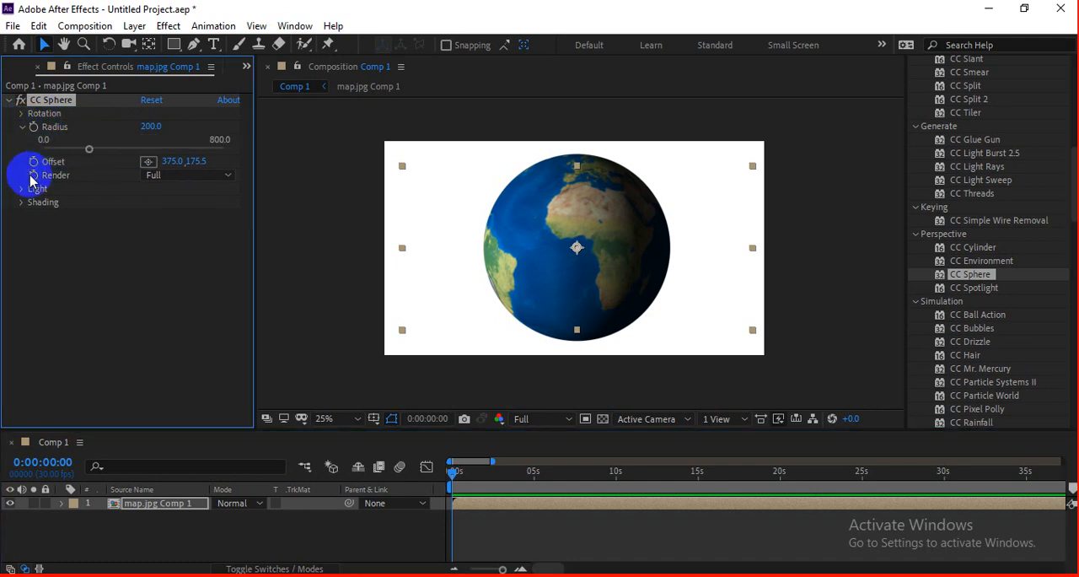
pyautogui.click(22, 113)
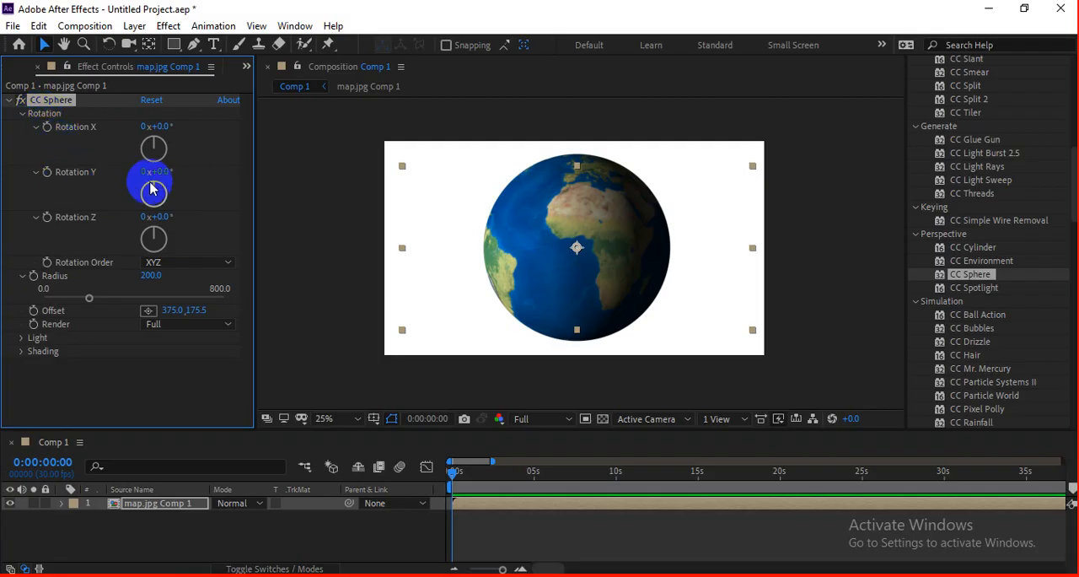
pyautogui.moveTo(161, 172); pyautogui.dragTo(229, 153)
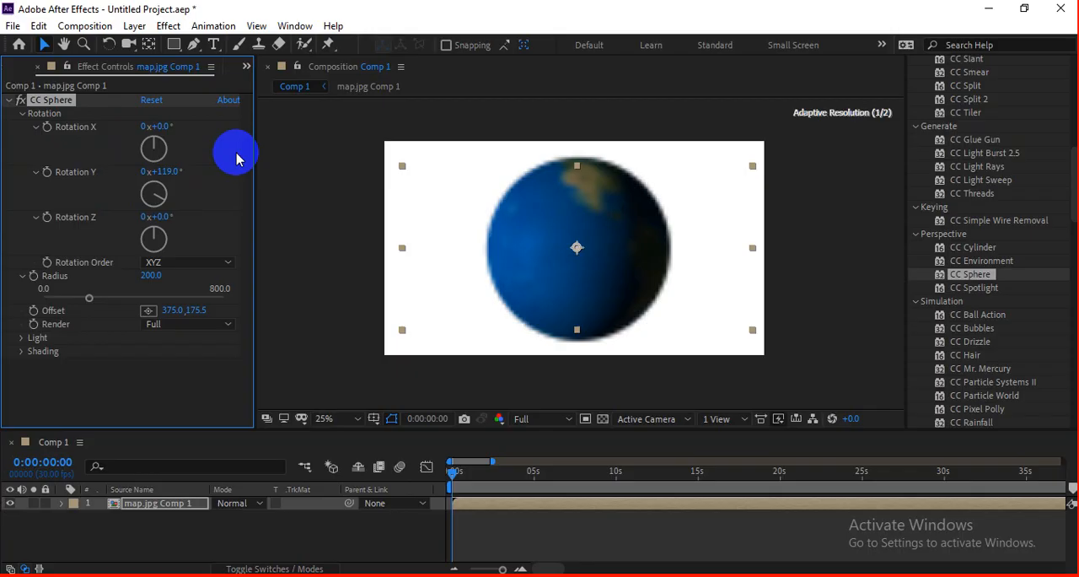
# Step: Lower the preview resolution to Third, try out more Rotation Y values, and reset Rotation Y to 0°
pyautogui.click(554, 417)
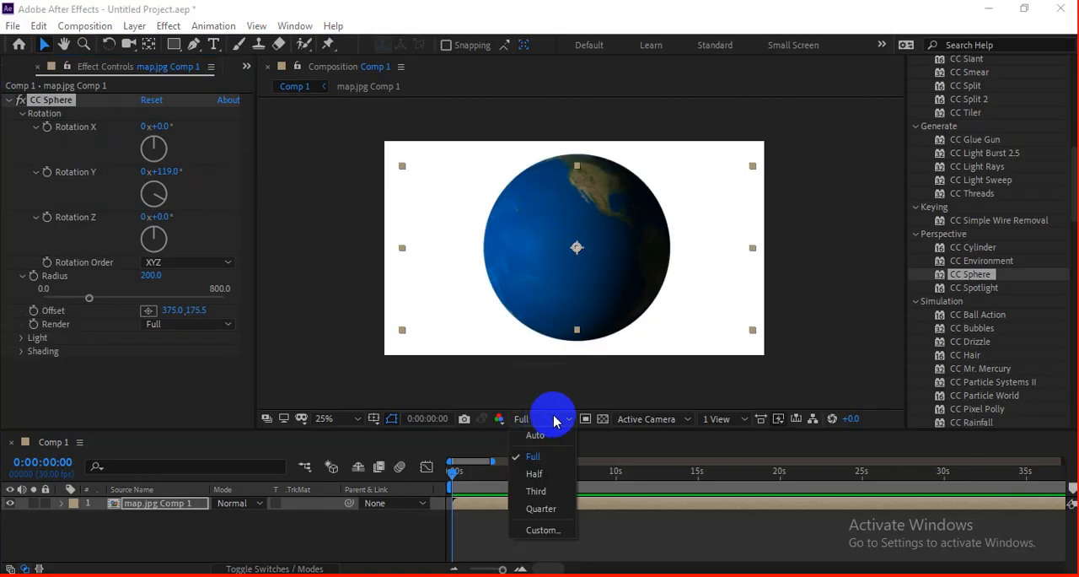
pyautogui.click(550, 496)
pyautogui.moveTo(169, 172); pyautogui.dragTo(344, 169)
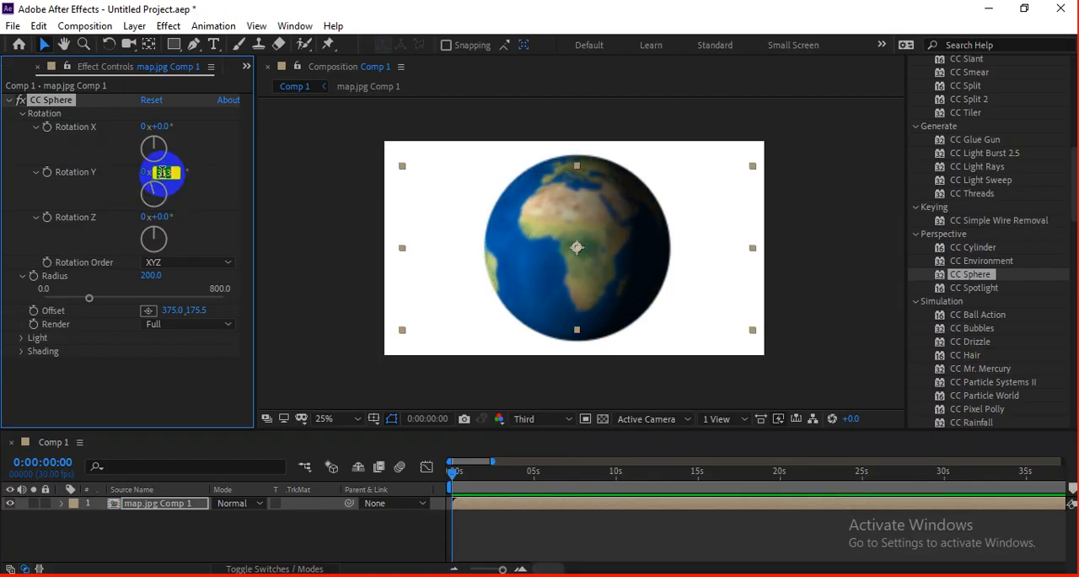
pyautogui.write('0')
pyautogui.press('Return')
# Step: Keyframe CC Sphere's Rotation Y from 0° at the start to several full turns at about 16 seconds, and preview the spinning globe
pyautogui.click(55, 179)
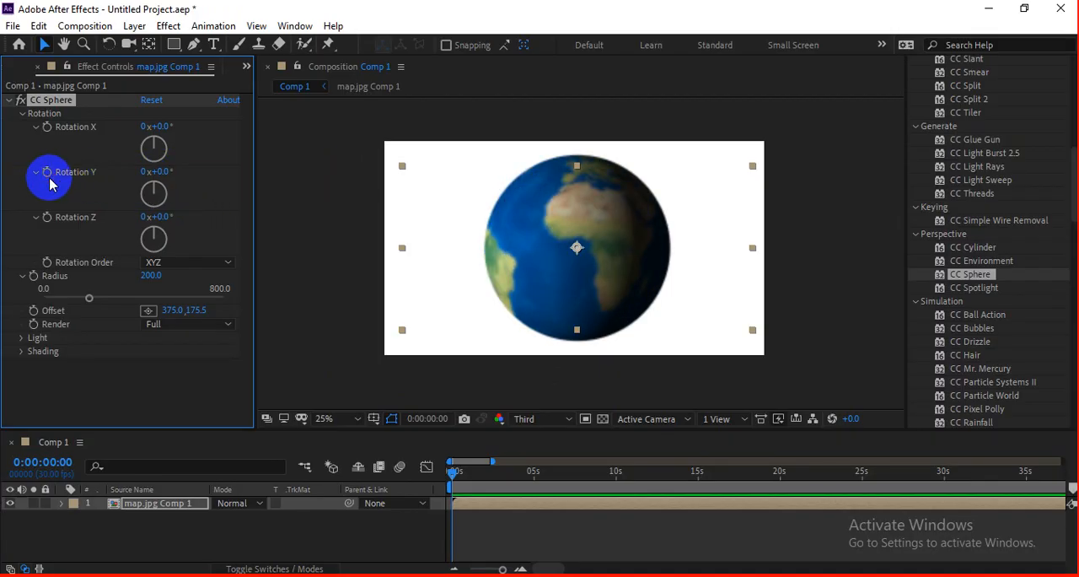
pyautogui.click(716, 475)
pyautogui.click(246, 222)
pyautogui.moveTo(158, 174); pyautogui.dragTo(401, 482)
pyautogui.moveTo(476, 470); pyautogui.dragTo(415, 473)
pyautogui.press('space')
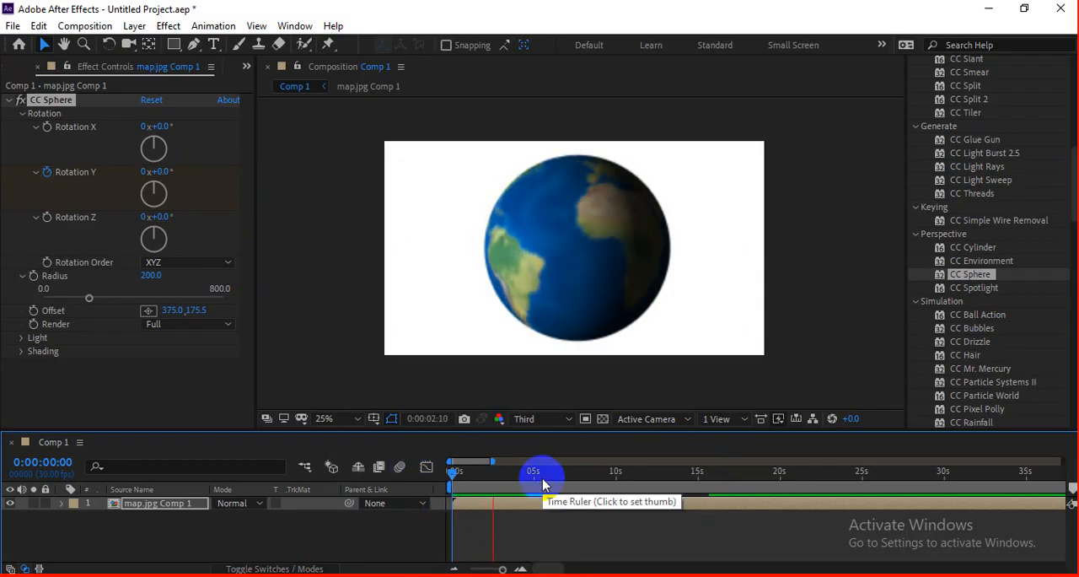
pyautogui.press('space')
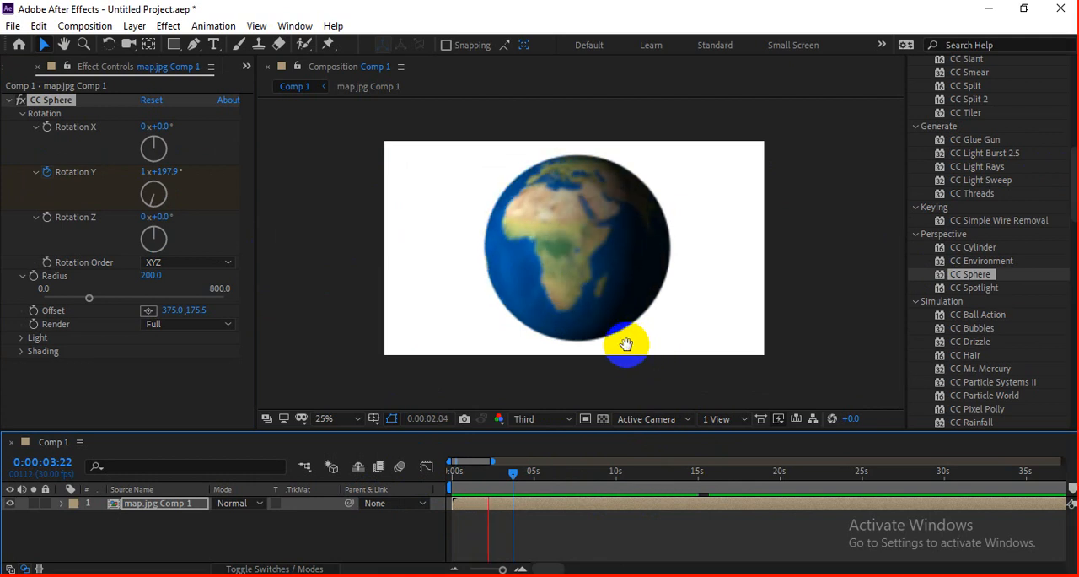
# Step: Stop the preview at 0:00:02:08 and set the preview resolution to Full to inspect the globe in detail
pyautogui.click(644, 283)
pyautogui.click(538, 419)
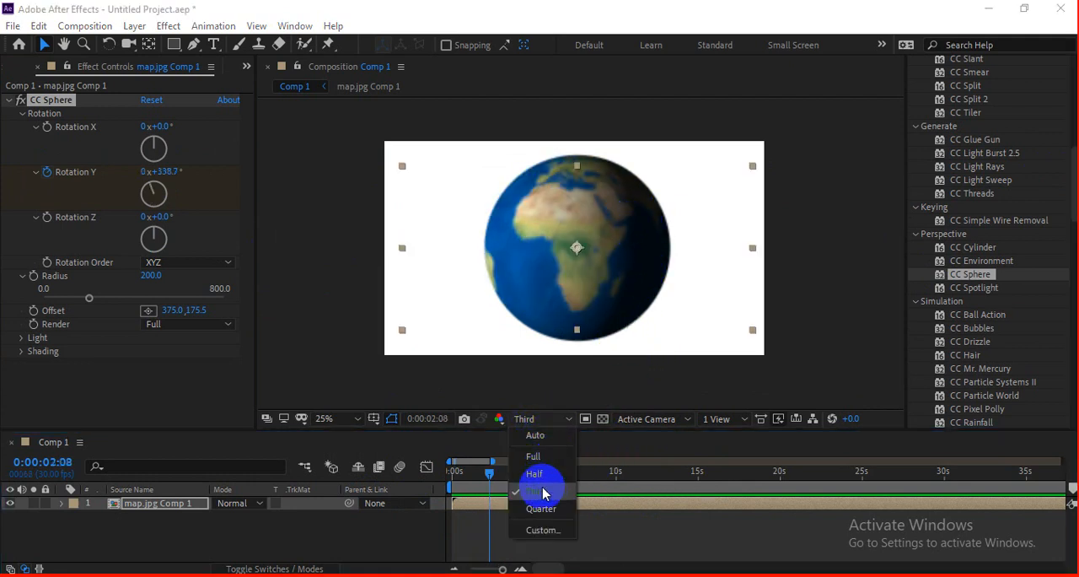
pyautogui.click(534, 457)
pyautogui.scroll(1, 574, 204)
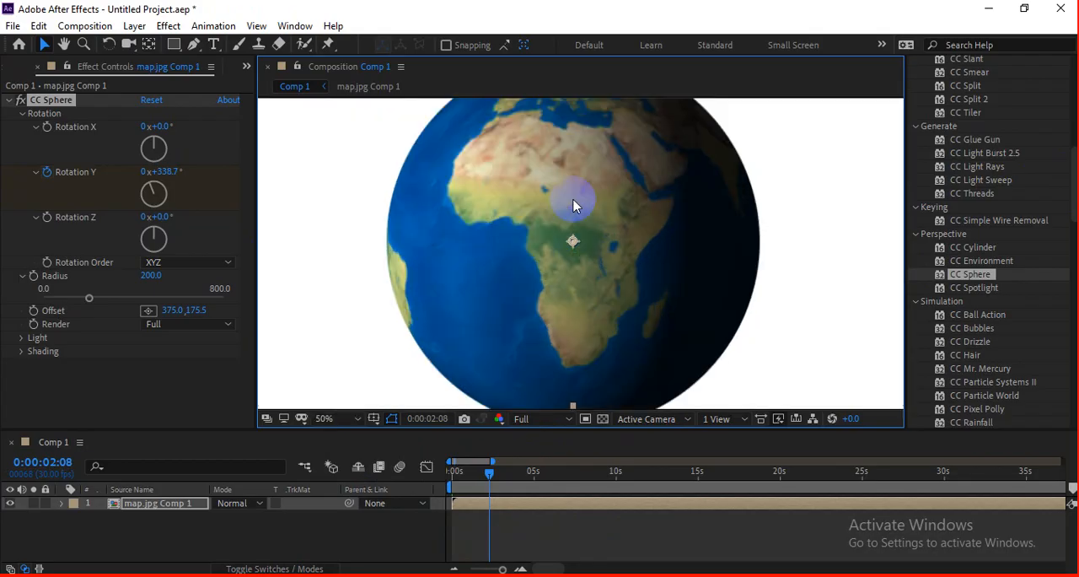
# Step: Set CC Sphere's Light Height to 72 and Light Intensity to 112, and preview the brighter spinning globe
pyautogui.scroll(-1, 571, 203)
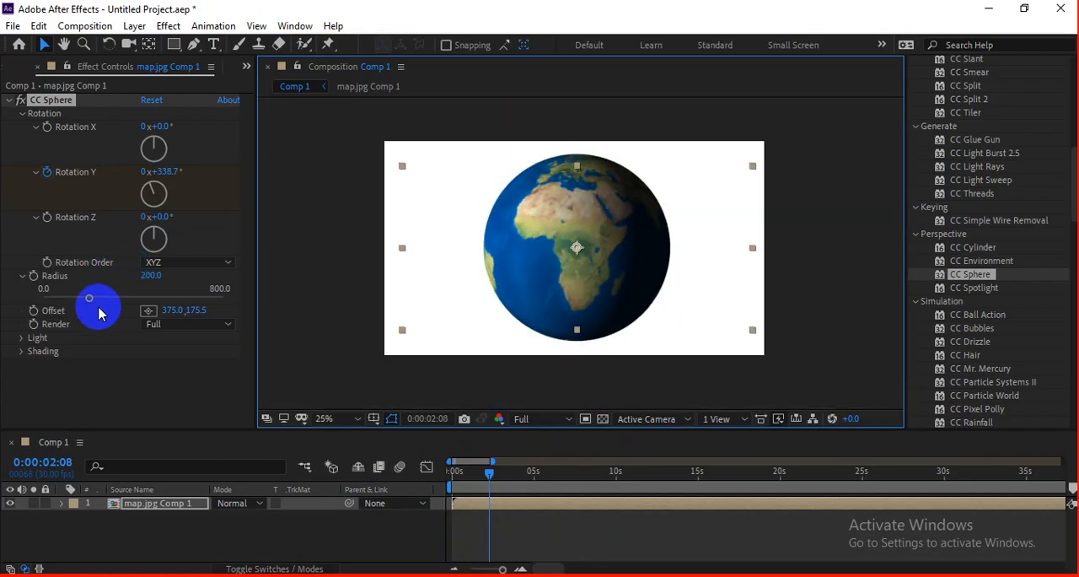
pyautogui.click(24, 339)
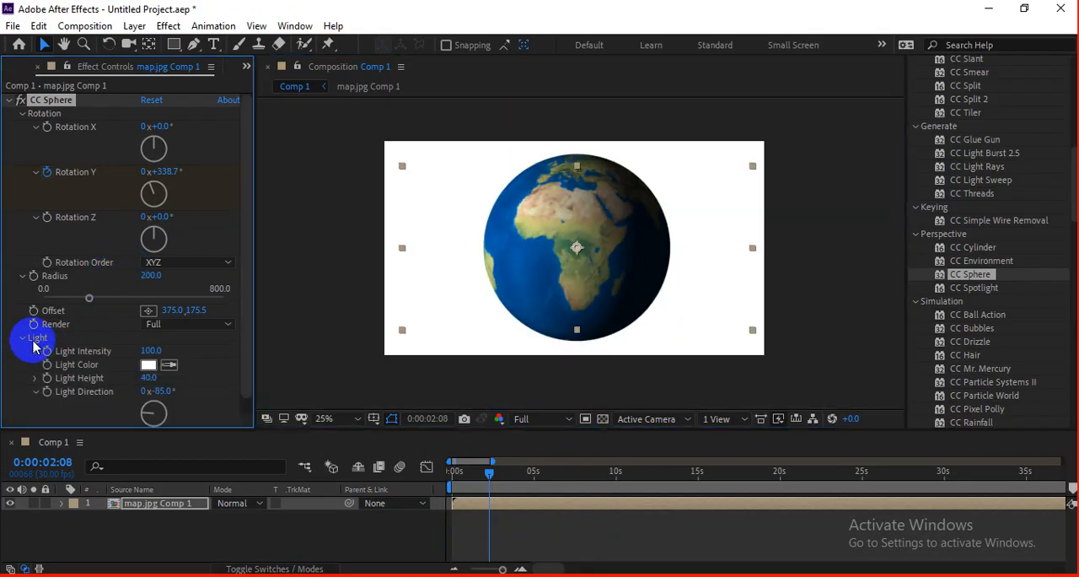
pyautogui.moveTo(148, 373); pyautogui.dragTo(180, 372)
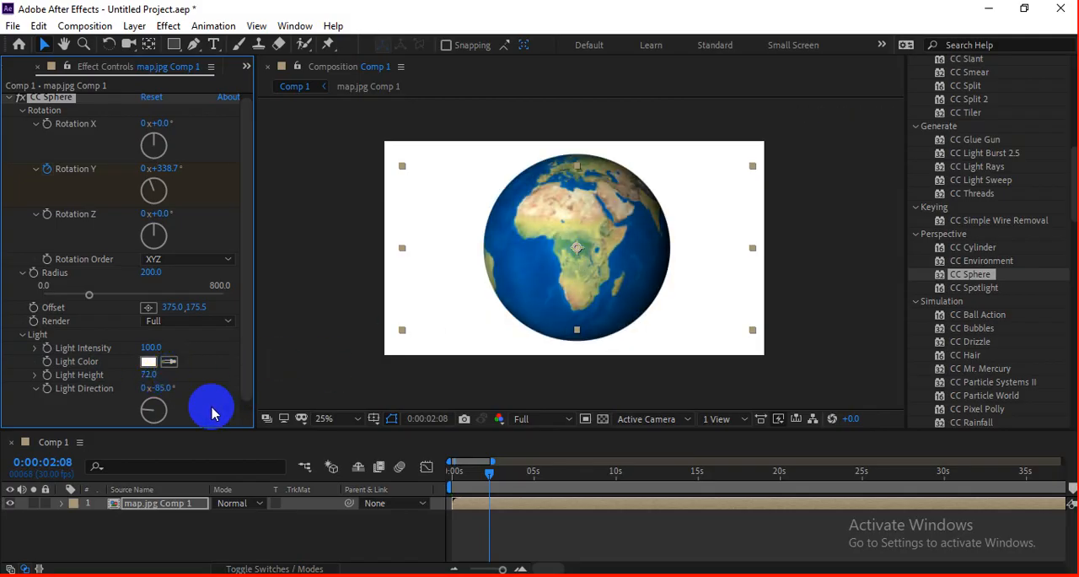
pyautogui.click(152, 341)
pyautogui.moveTo(145, 344)
pyautogui.mouseDown()
pyautogui.moveTo(156, 338)
pyautogui.moveTo(159, 354)
pyautogui.moveTo(154, 343)
pyautogui.mouseUp()
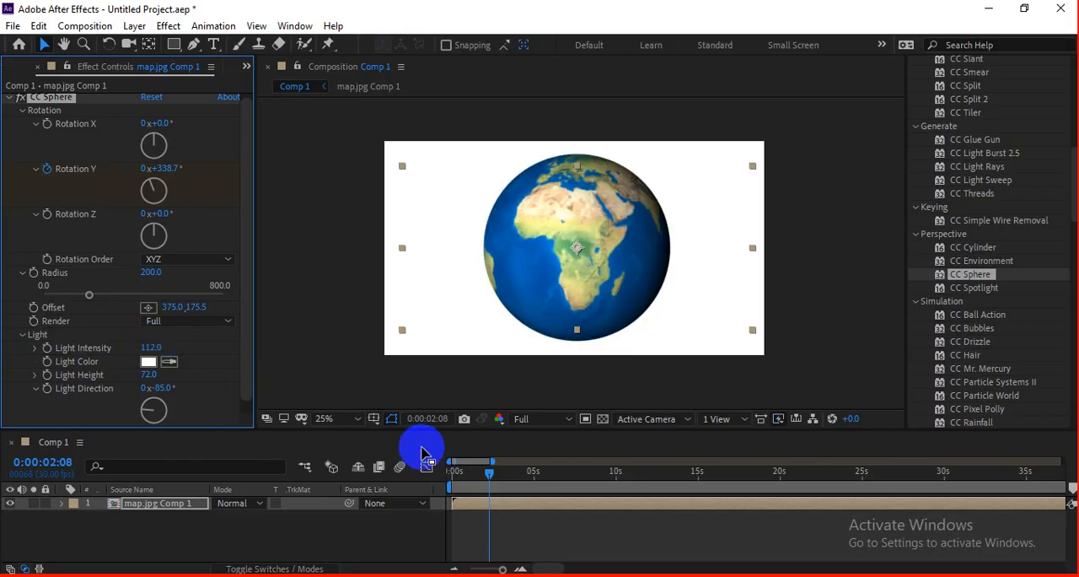
pyautogui.press('space')
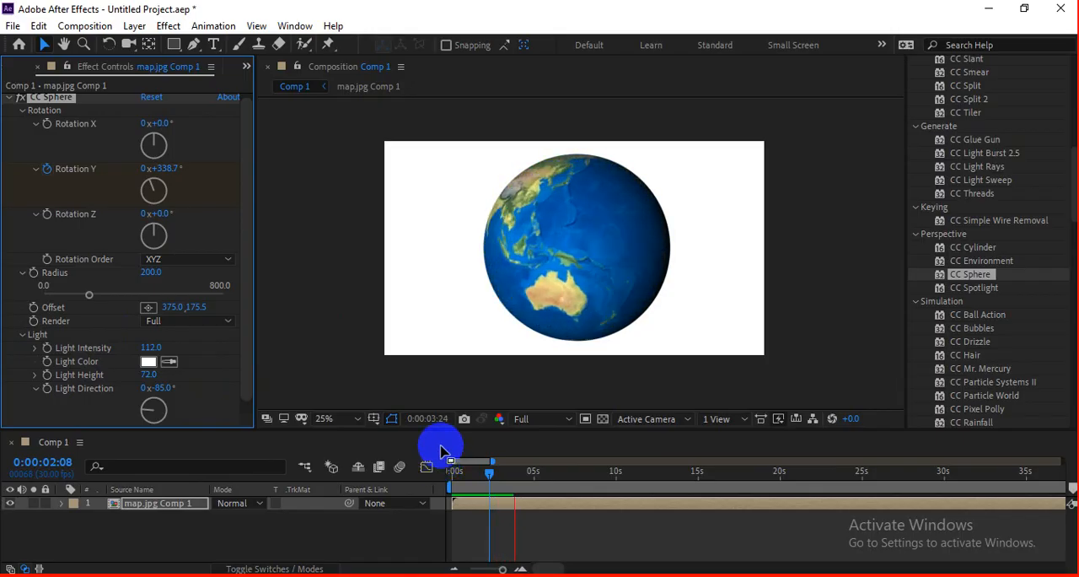
pyautogui.click(646, 313)
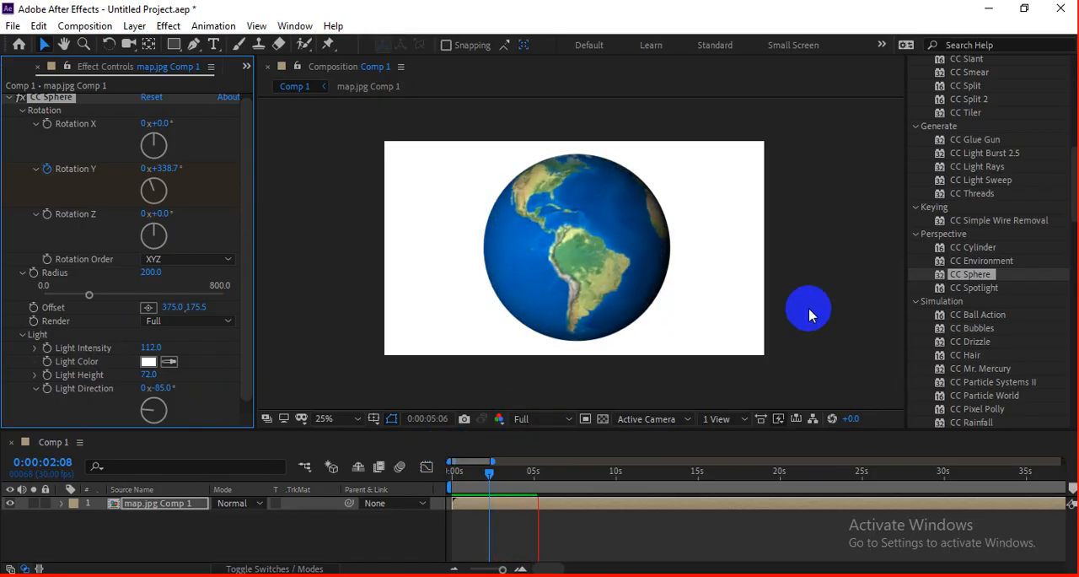
# Step: Apply CC Light Burst 2.5 to the globe layer, preview it, and set its Intensity to 270 and Ray Length to 21
pyautogui.scroll(1, 1019, 250)
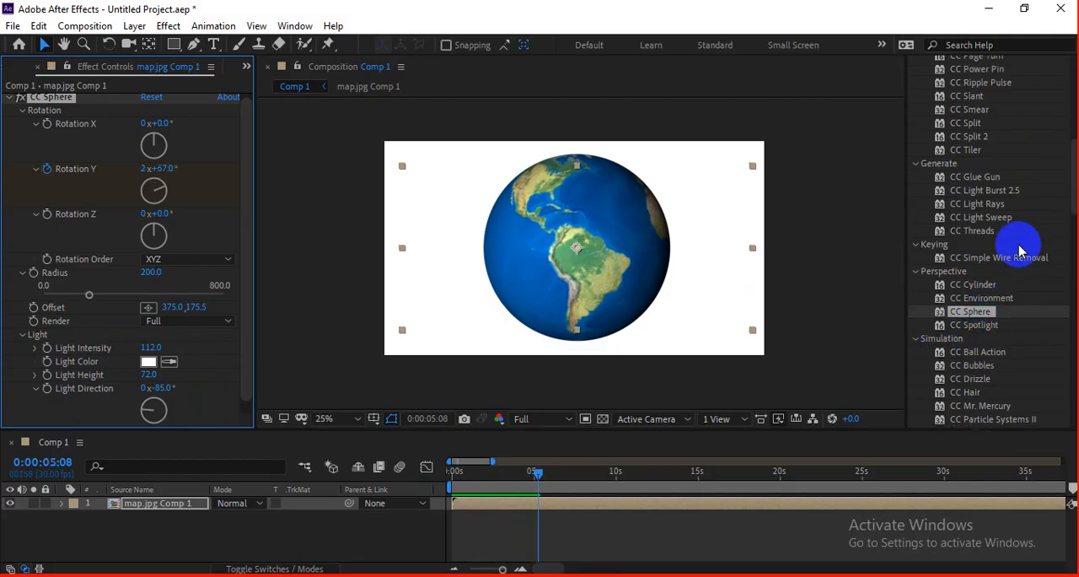
pyautogui.scroll(1, 1018, 251)
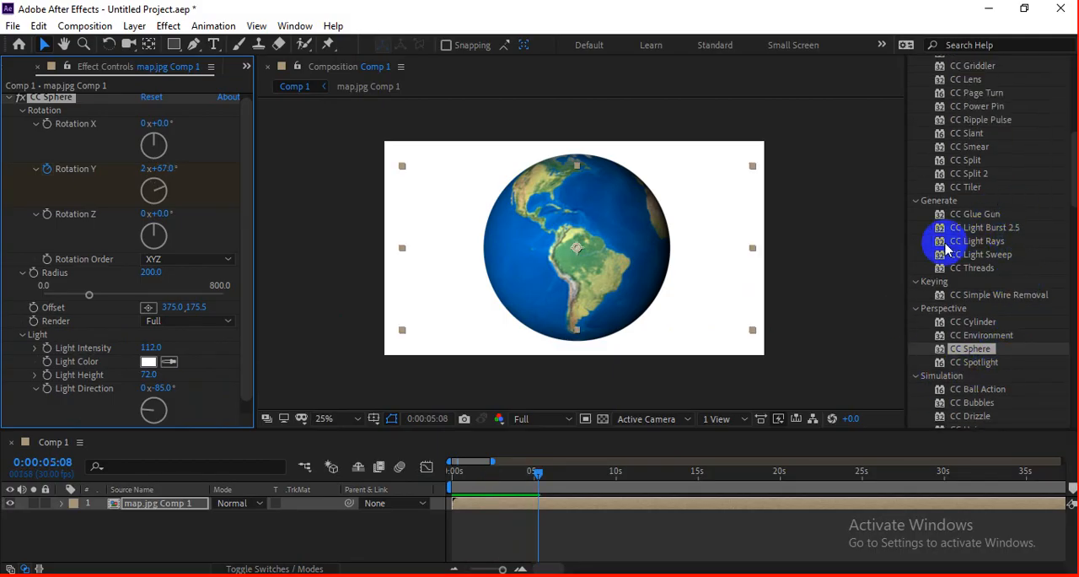
pyautogui.moveTo(984, 230); pyautogui.dragTo(743, 282)
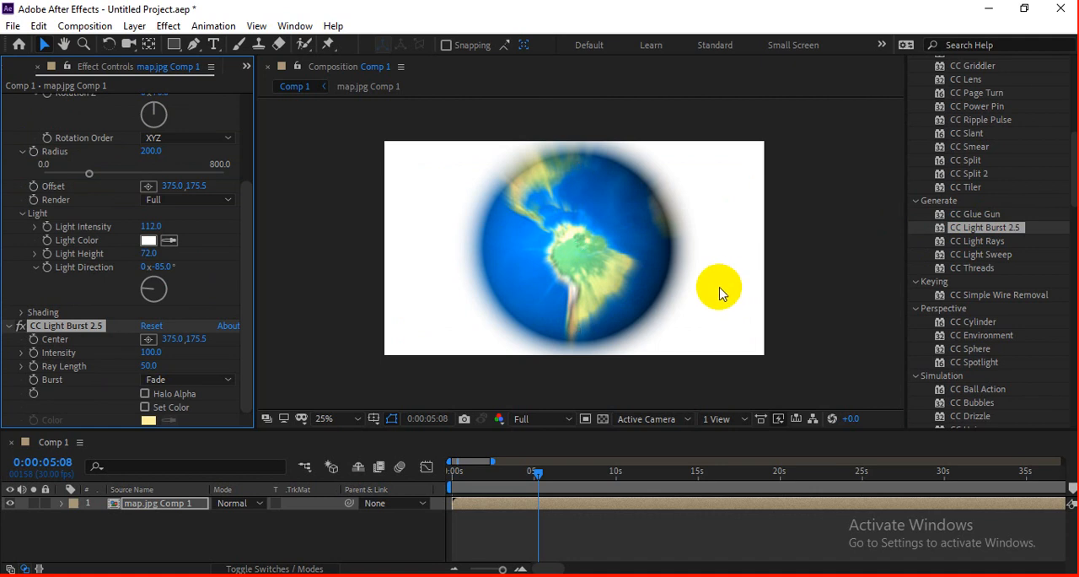
pyautogui.press('space')
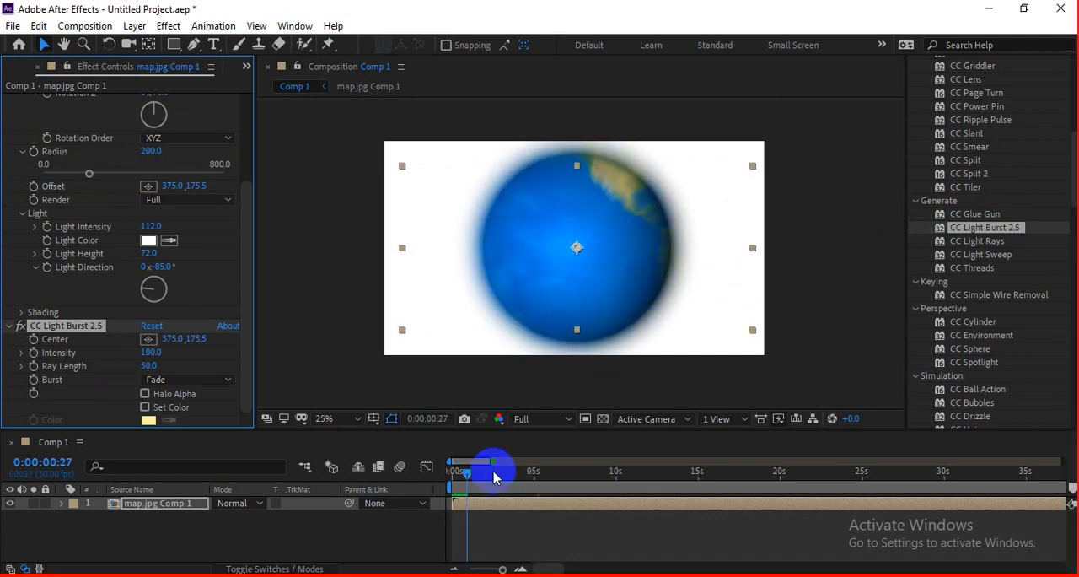
pyautogui.moveTo(468, 475); pyautogui.dragTo(459, 472)
pyautogui.moveTo(140, 355)
pyautogui.mouseDown()
pyautogui.moveTo(178, 343)
pyautogui.moveTo(149, 351)
pyautogui.moveTo(180, 361)
pyautogui.moveTo(93, 371)
pyautogui.moveTo(142, 367)
pyautogui.mouseUp()
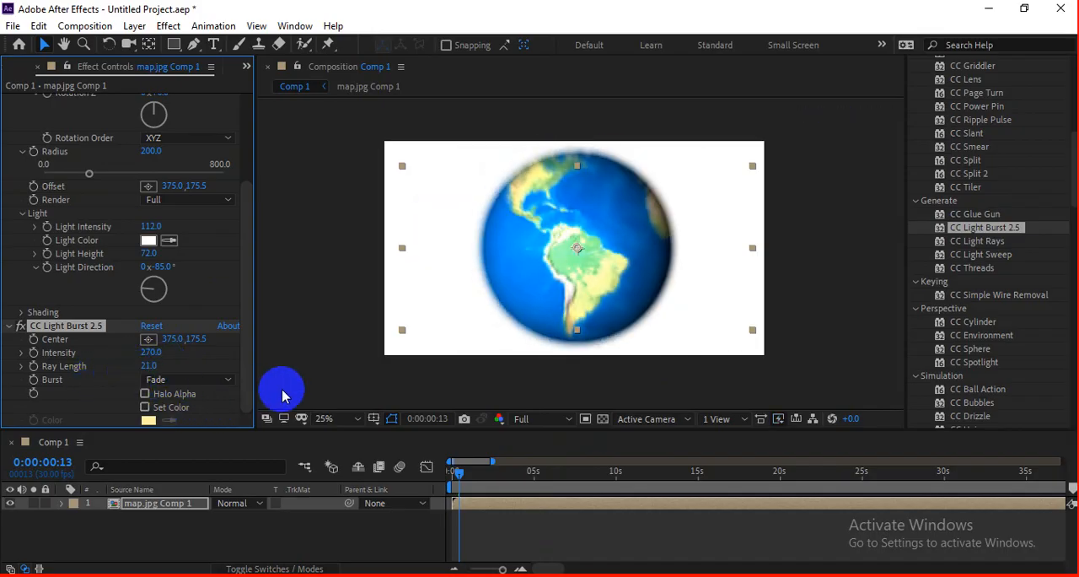
# Step: Try out the Straight and Center burst types of CC Light Burst 2.5
pyautogui.click(180, 378)
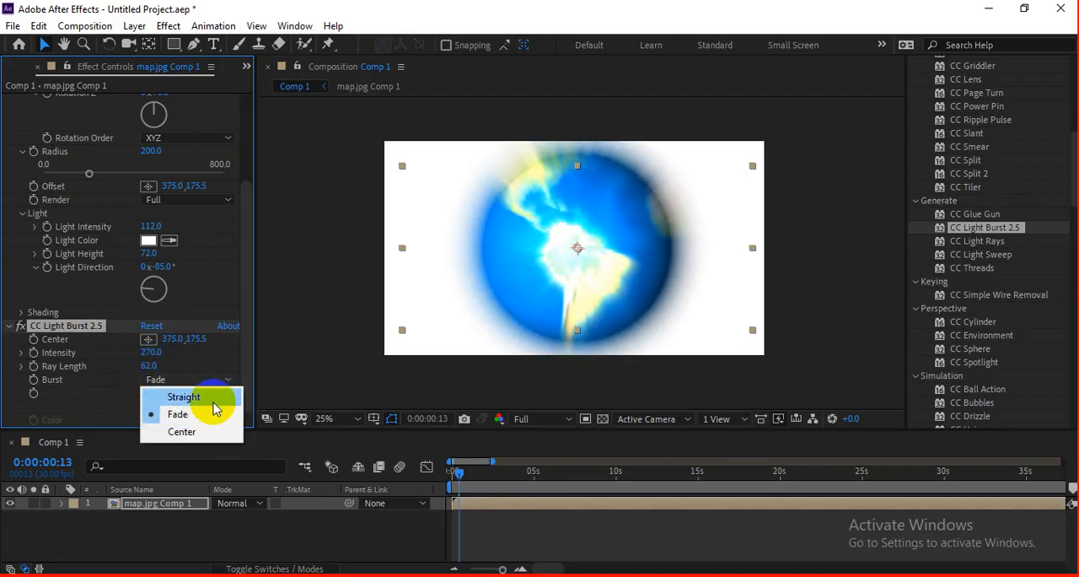
pyautogui.click(202, 403)
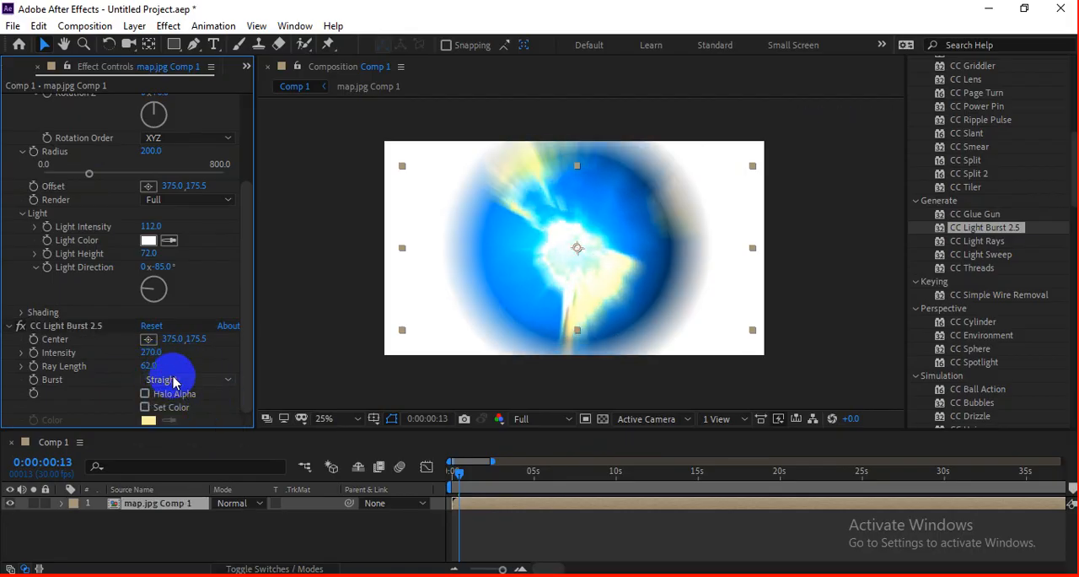
pyautogui.click(174, 381)
pyautogui.click(196, 431)
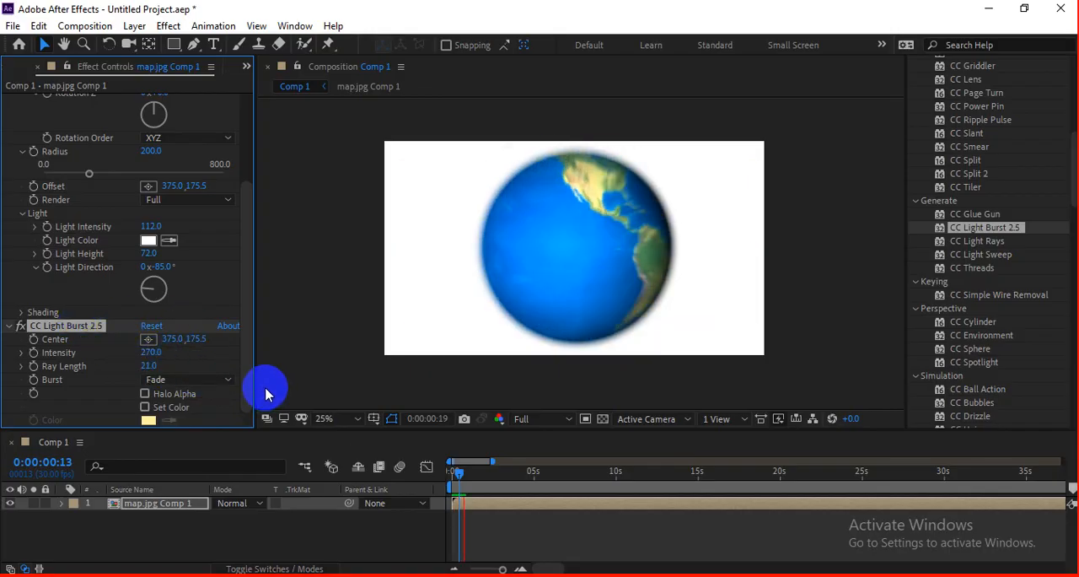
# Step: Try out Halo Alpha and Set Color on CC Light Burst 2.5, and remove the effect from the globe layer
pyautogui.click(189, 395)
pyautogui.click(184, 409)
pyautogui.click(185, 408)
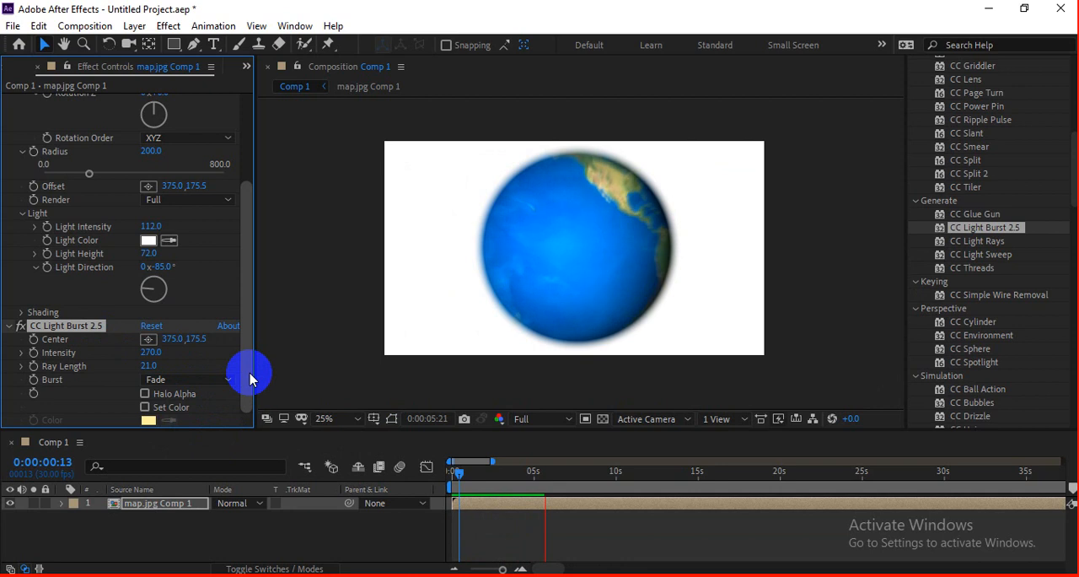
pyautogui.press('Delete')
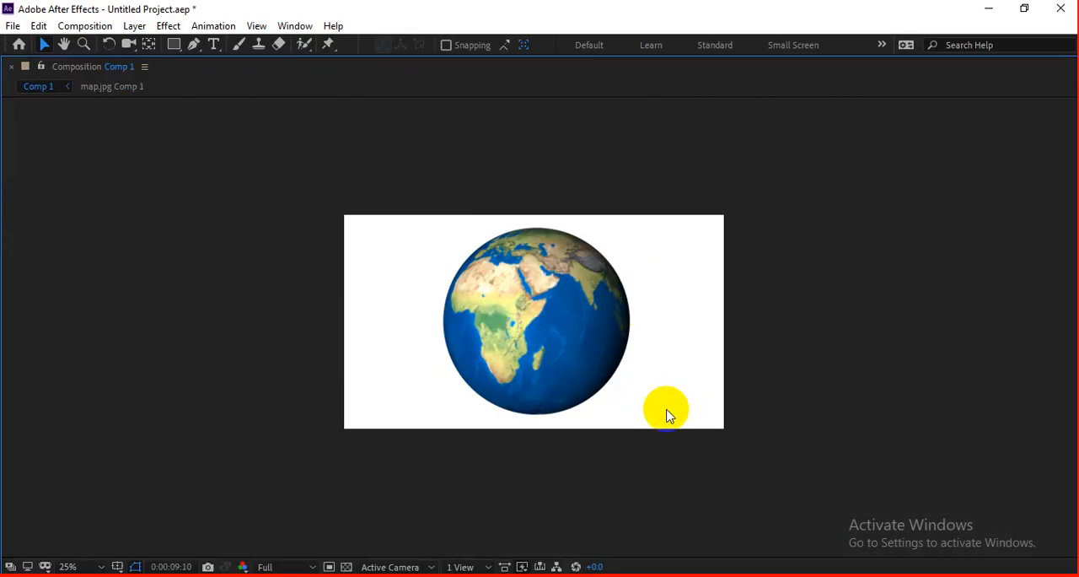
# Step: Slow the globe by setting the Rotation Y keyframe at 0:00:15:20 to 3x+181°, and preview the spin from the start
pyautogui.scroll(2, 590, 388)
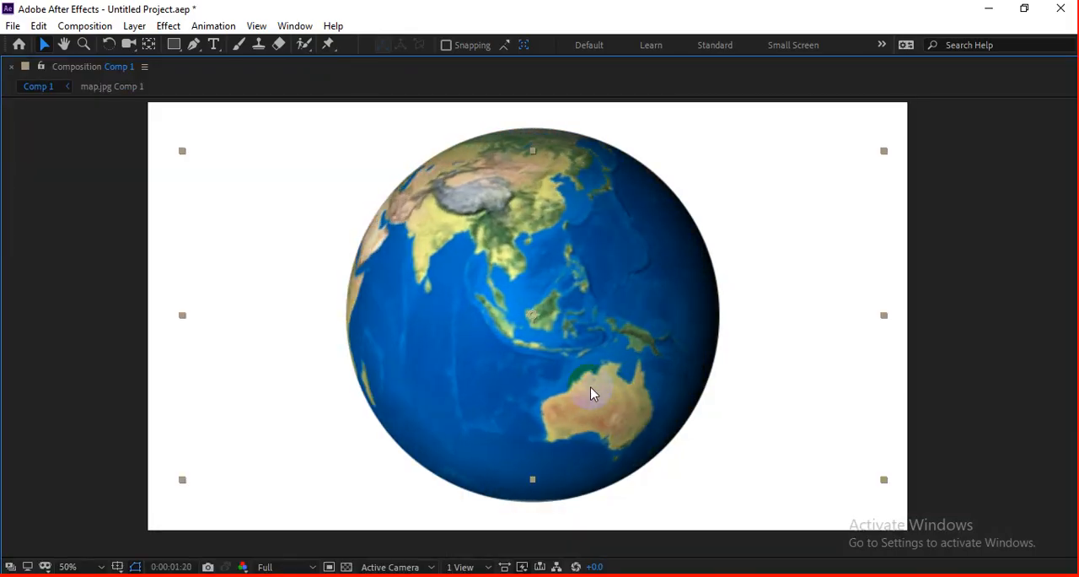
pyautogui.click(723, 375)
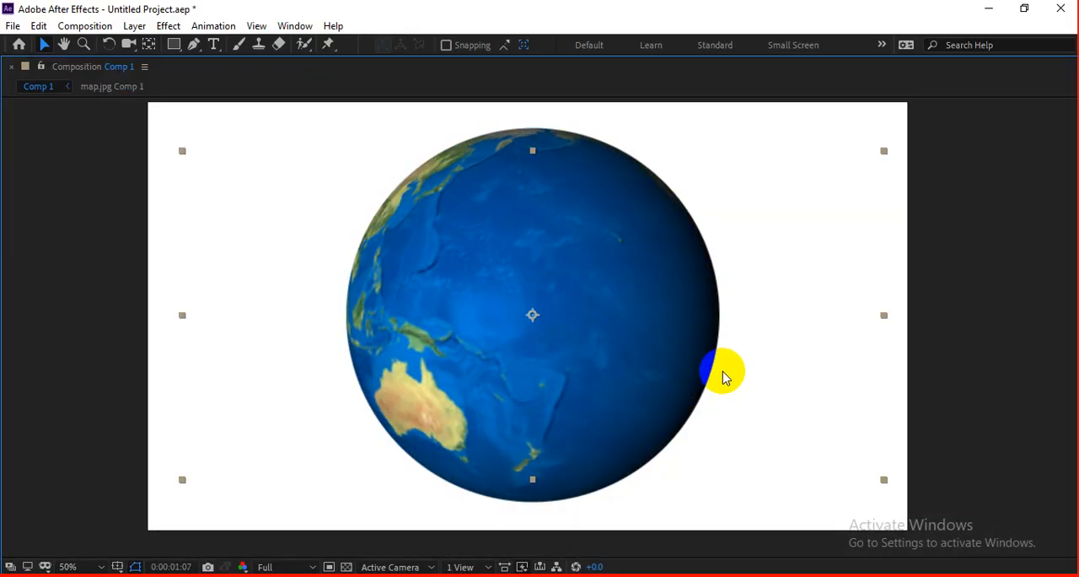
pyautogui.press('`')
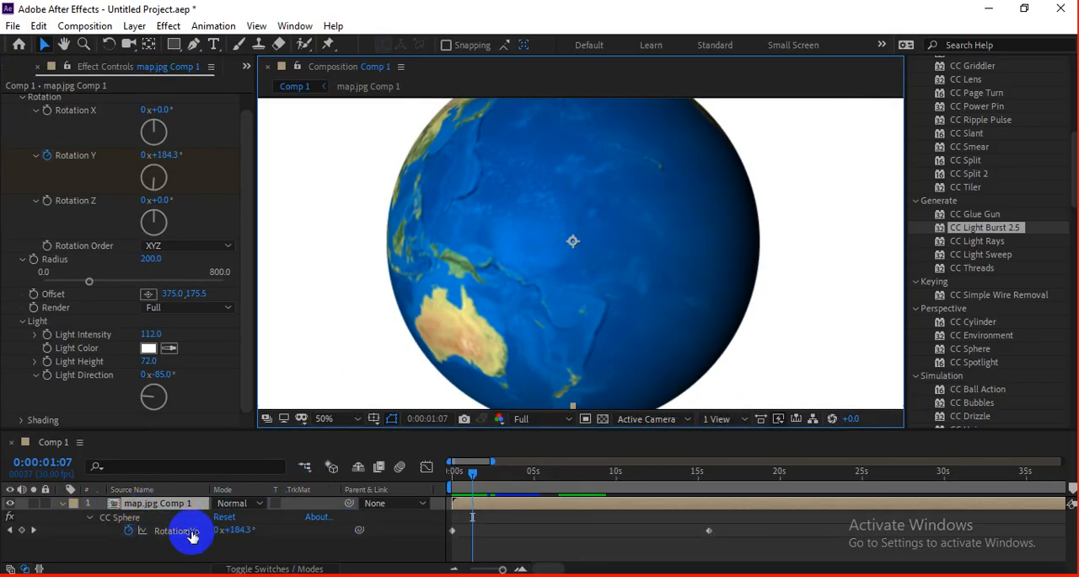
pyautogui.click(33, 530)
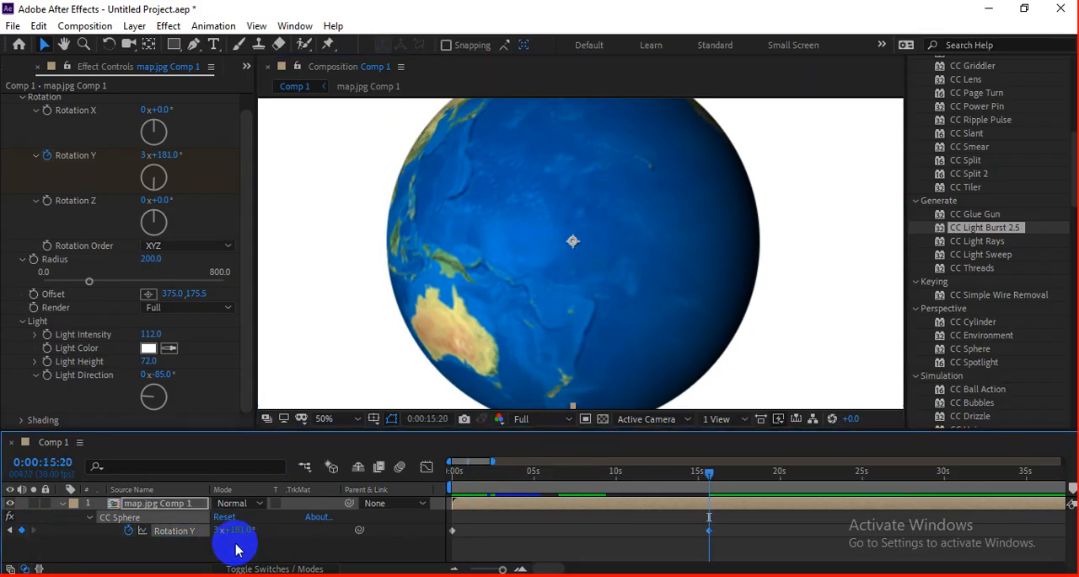
pyautogui.moveTo(489, 476); pyautogui.dragTo(394, 499)
pyautogui.press('space')
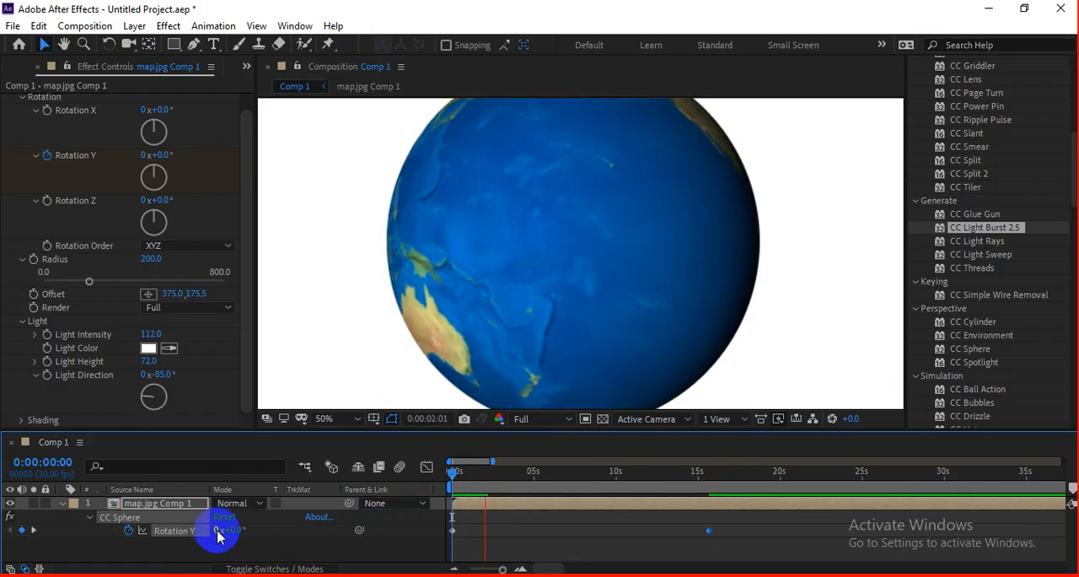
pyautogui.press('space')
# Step: Set the last Rotation Y keyframe to 2x+181°, move it to about 17 seconds, and preview the globe in an enlarged view
pyautogui.click(34, 531)
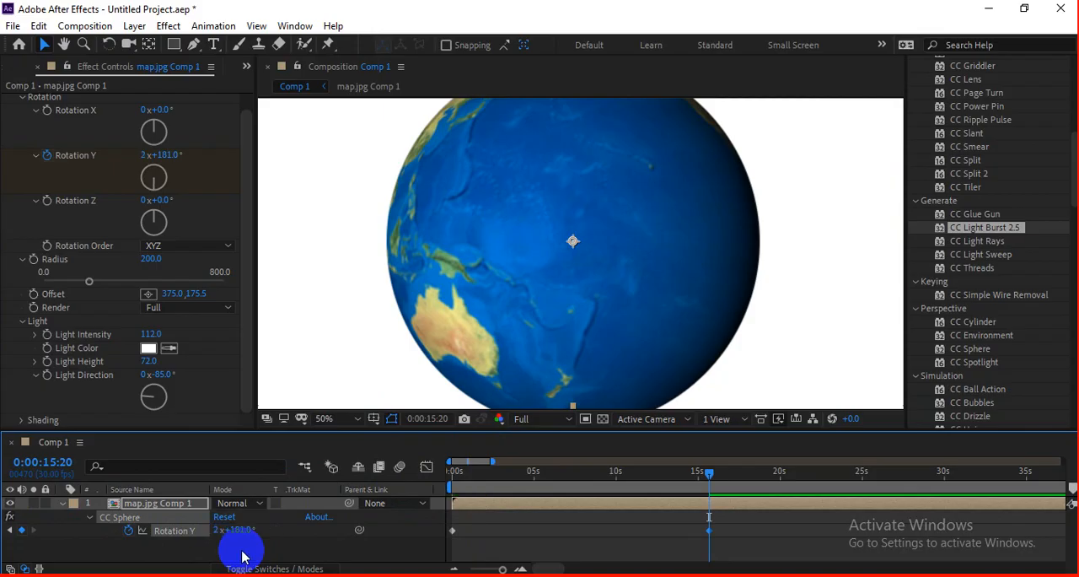
pyautogui.moveTo(710, 531); pyautogui.dragTo(725, 530)
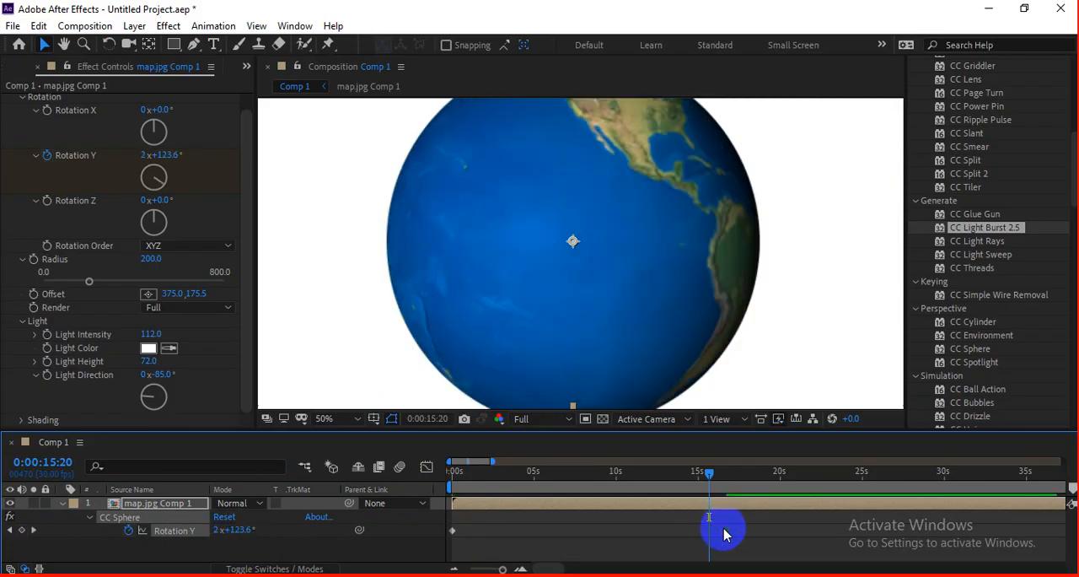
pyautogui.press('Home')
pyautogui.press('`')
pyautogui.press('`')
pyautogui.click(489, 323)
pyautogui.press('space')
pyautogui.press('`')
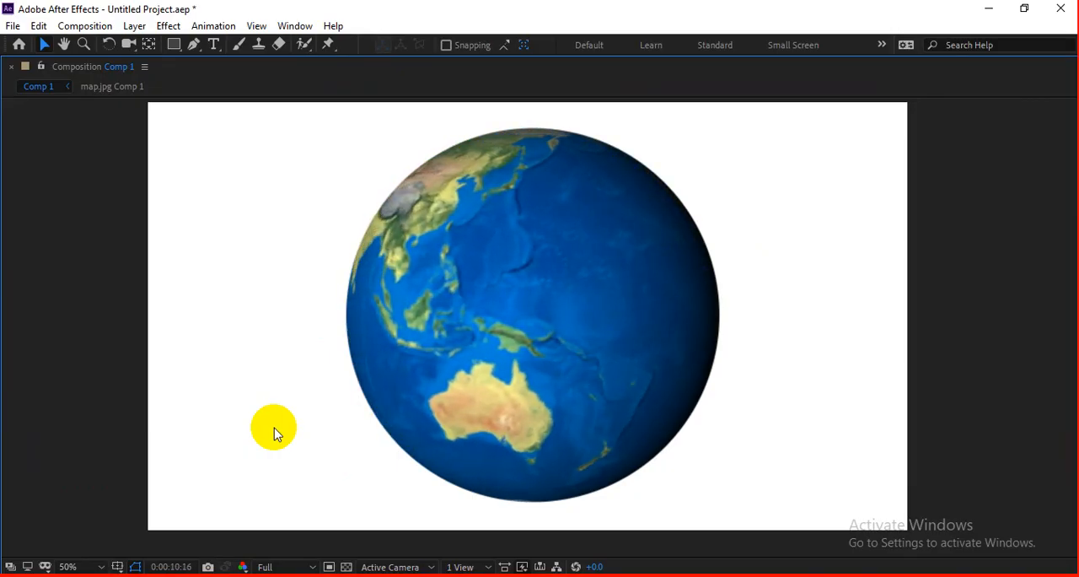
pyautogui.press('`')
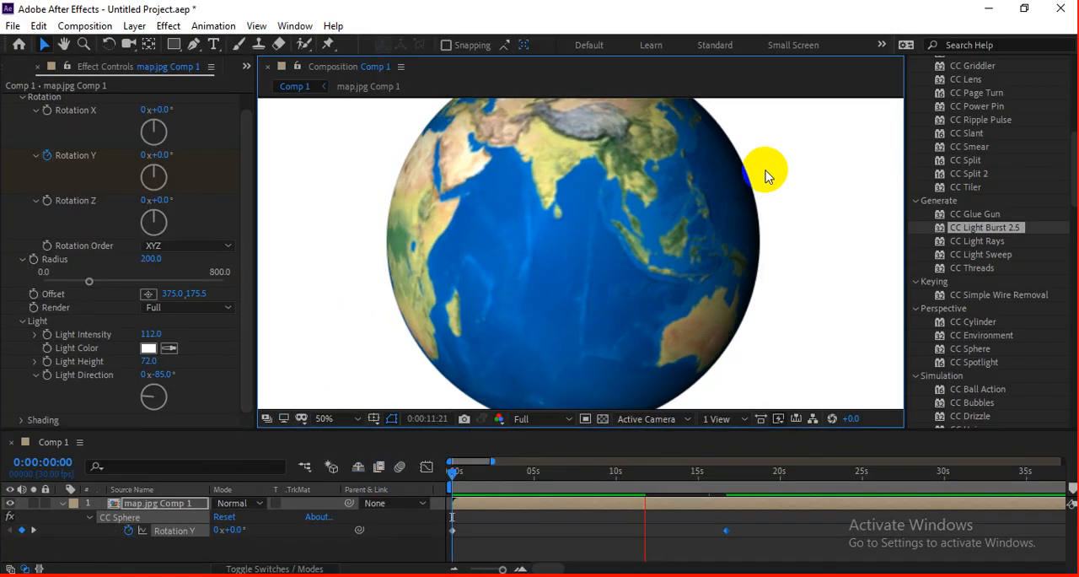
pyautogui.scroll(-1, 612, 270)
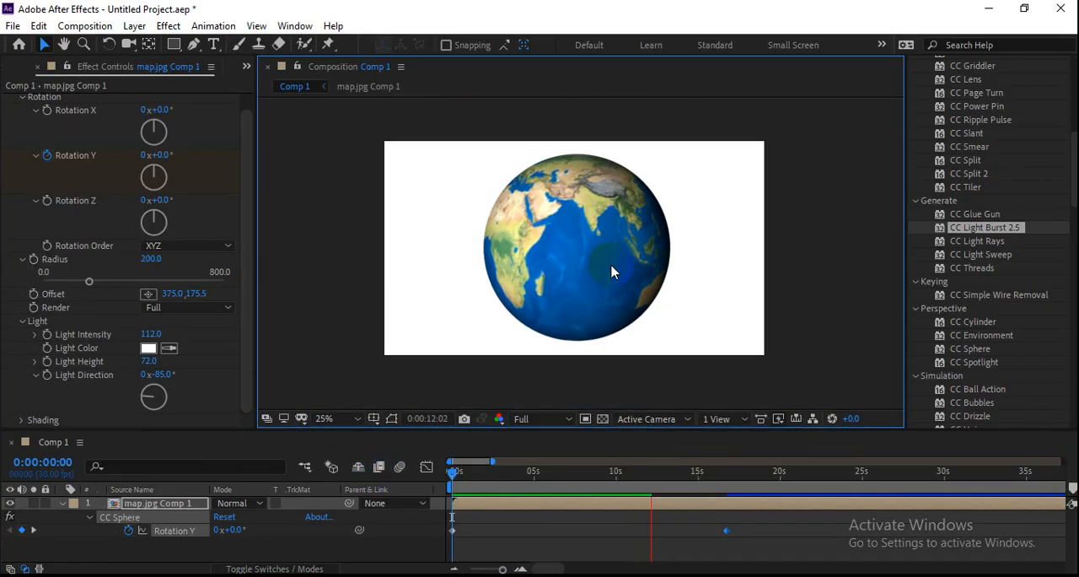
# Step: Return to the start of the timeline and delete the map.jpg Comp 1 layer from Comp 1
pyautogui.click(520, 516)
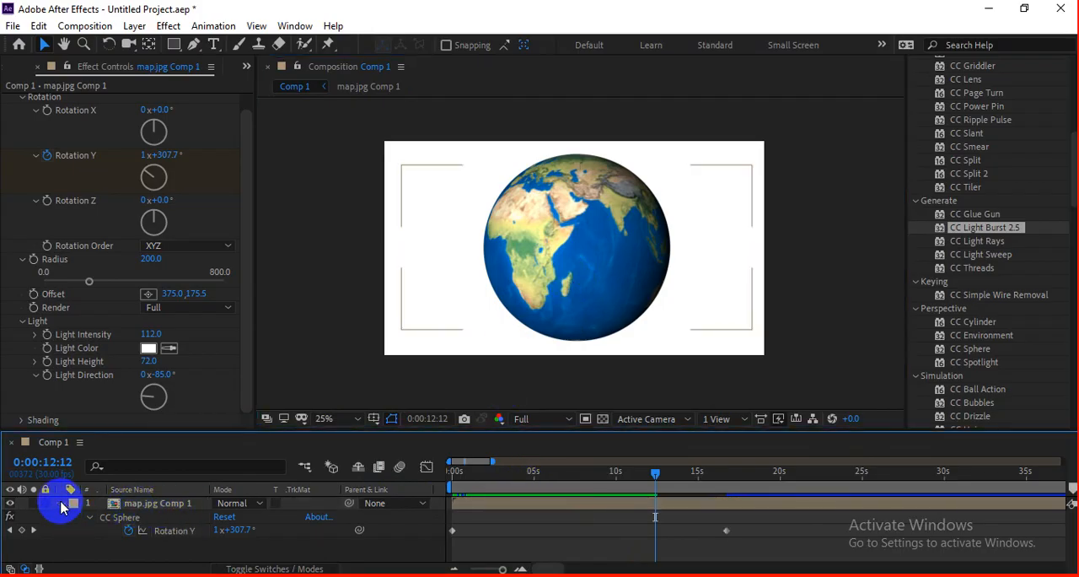
pyautogui.click(61, 505)
pyautogui.click(264, 518)
pyautogui.click(469, 511)
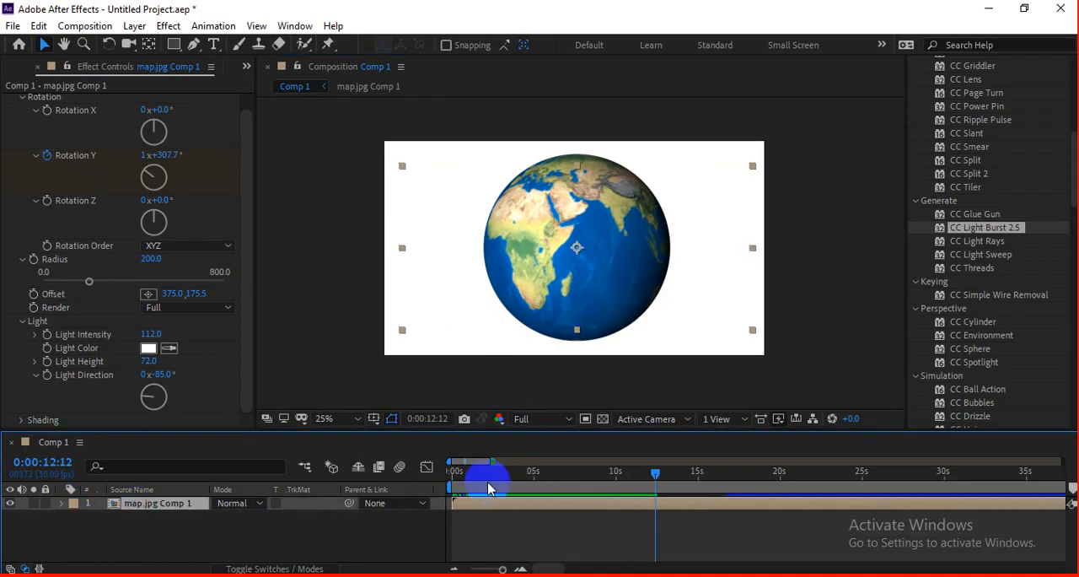
pyautogui.moveTo(481, 474); pyautogui.dragTo(431, 477)
pyautogui.click(171, 524)
pyautogui.click(166, 504)
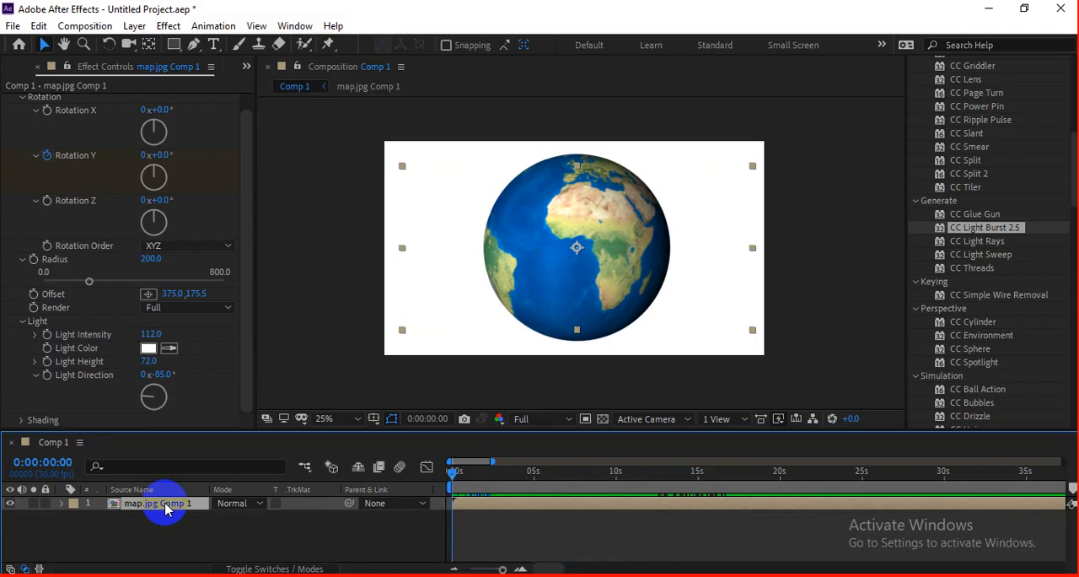
pyautogui.moveTo(453, 481)
pyautogui.mouseDown()
pyautogui.moveTo(614, 479)
pyautogui.moveTo(451, 477)
pyautogui.mouseUp()
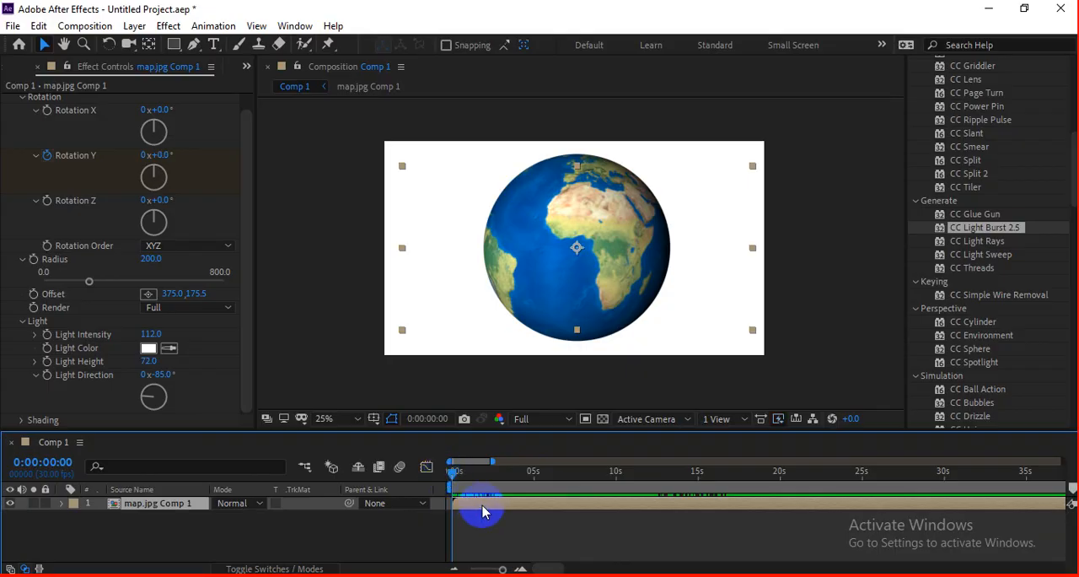
pyautogui.press('Delete')
pyautogui.click(815, 253)
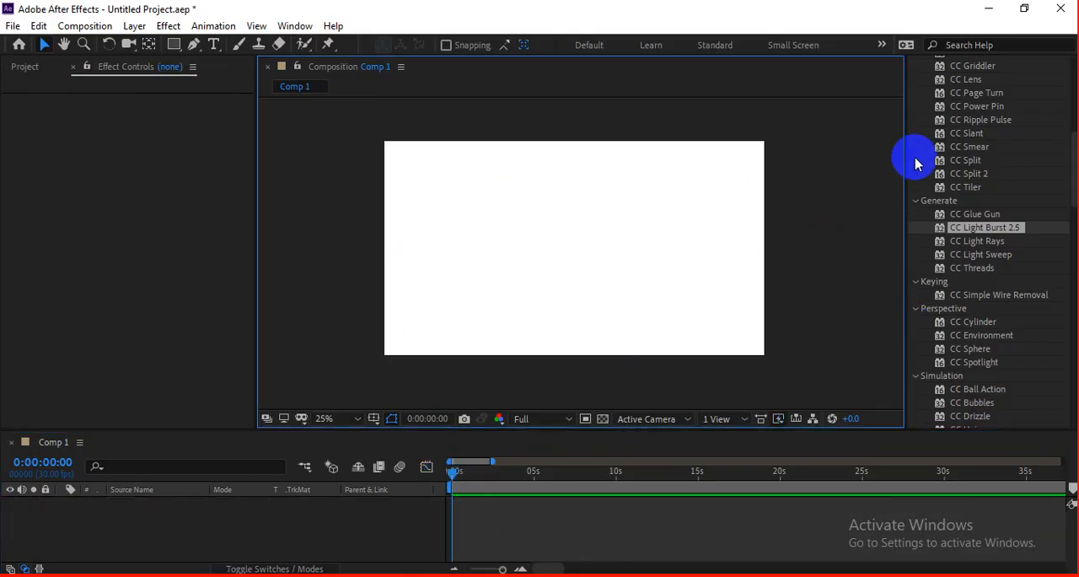
# Step: Switch to the Google Meet call, look through the participant list, and stop presenting the screen
pyautogui.click(989, 8)
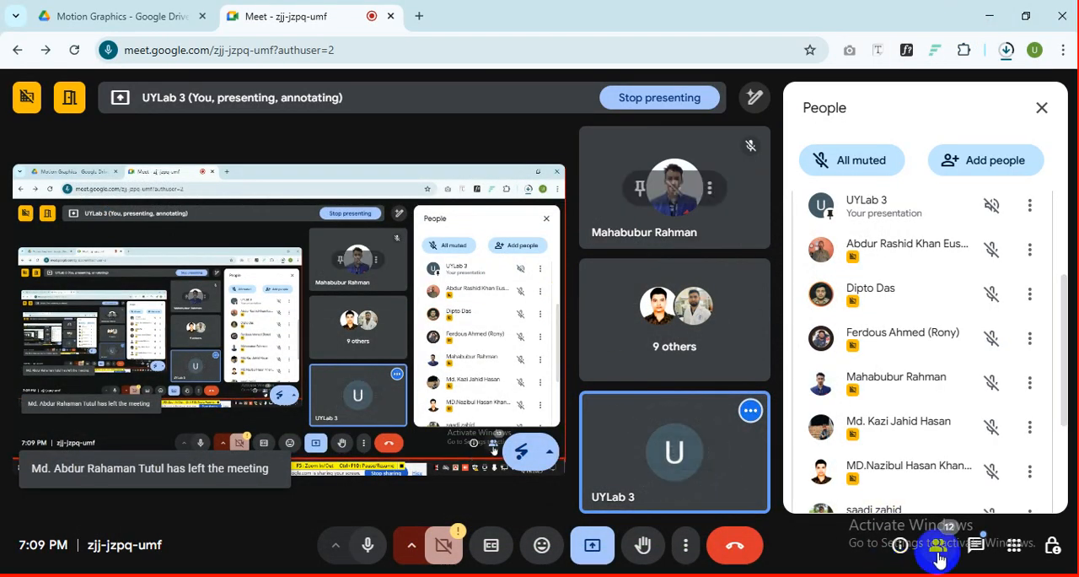
pyautogui.scroll(-3, 831, 384)
pyautogui.scroll(5, 826, 379)
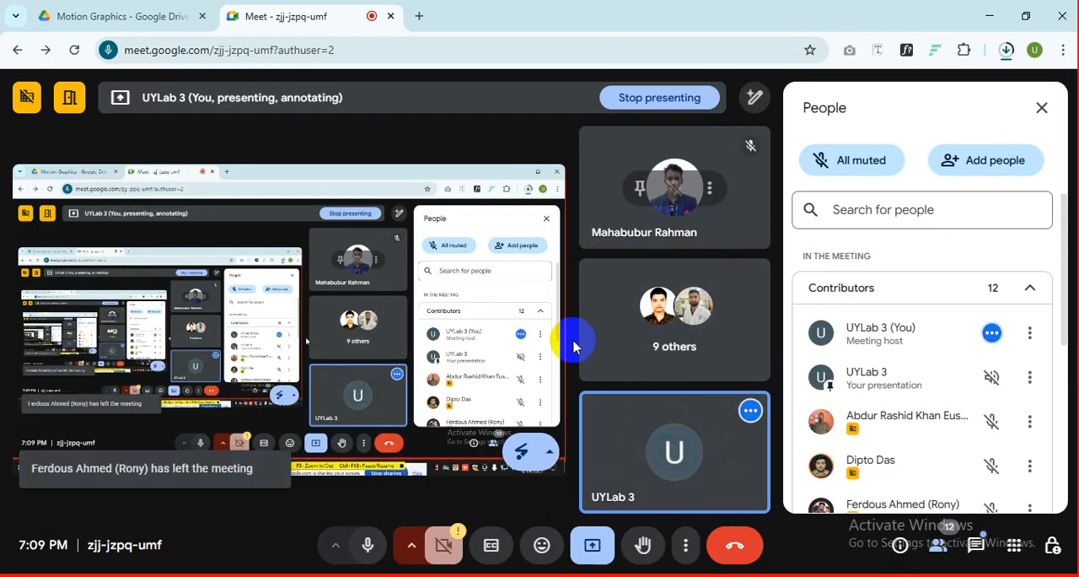
pyautogui.click(591, 547)
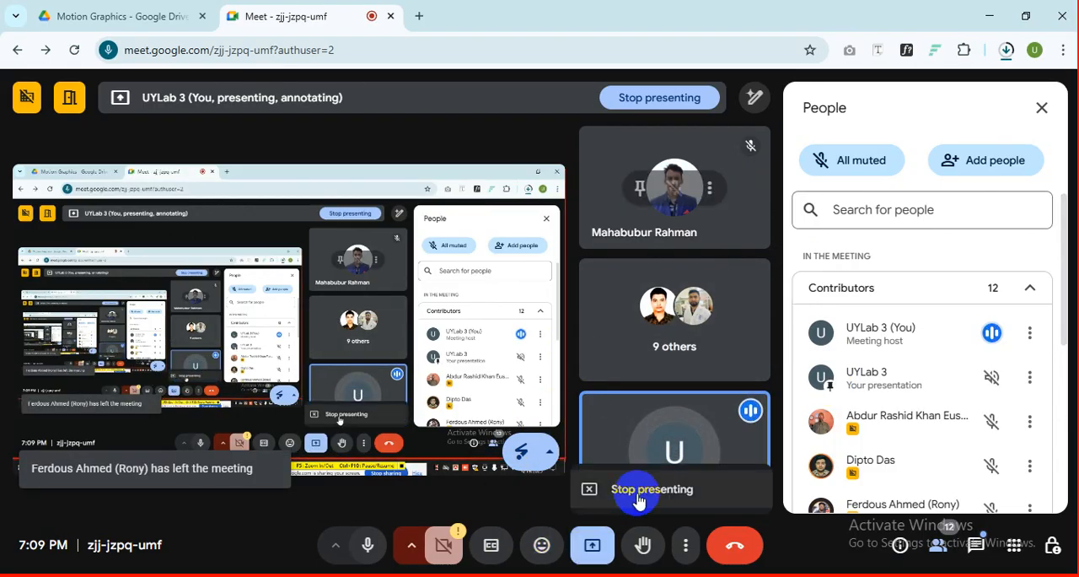
pyautogui.click(634, 491)
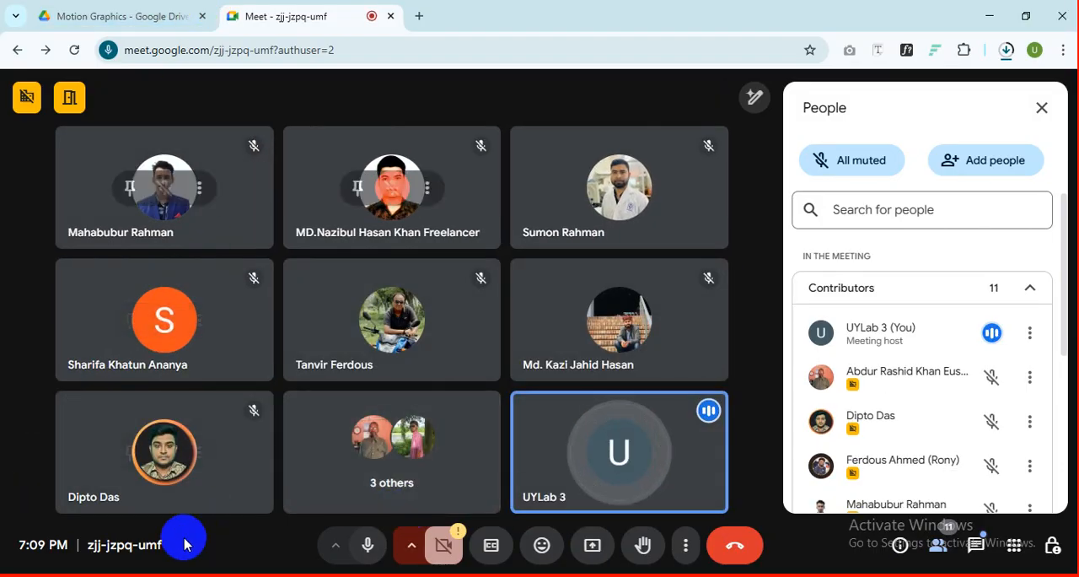
# Step: Switch to the Motion Graphics Module PDF in Edge and review the outlines of Class 16 and Class 17, highlighting ROTOSCOPING and ADVANCED
pyautogui.click(131, 575)
pyautogui.scroll(-3, 484, 285)
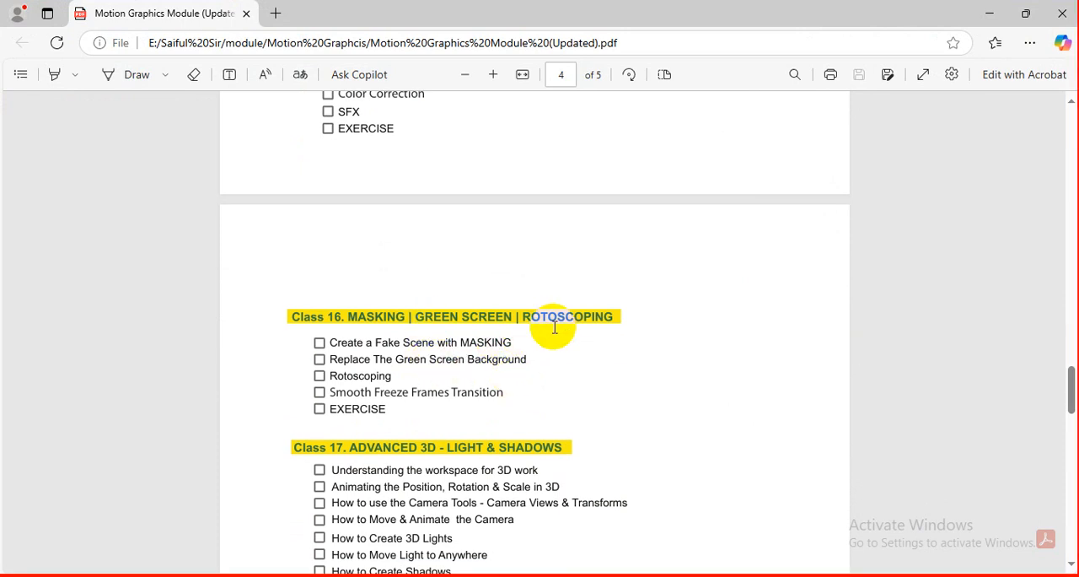
pyautogui.scroll(-2, 467, 312)
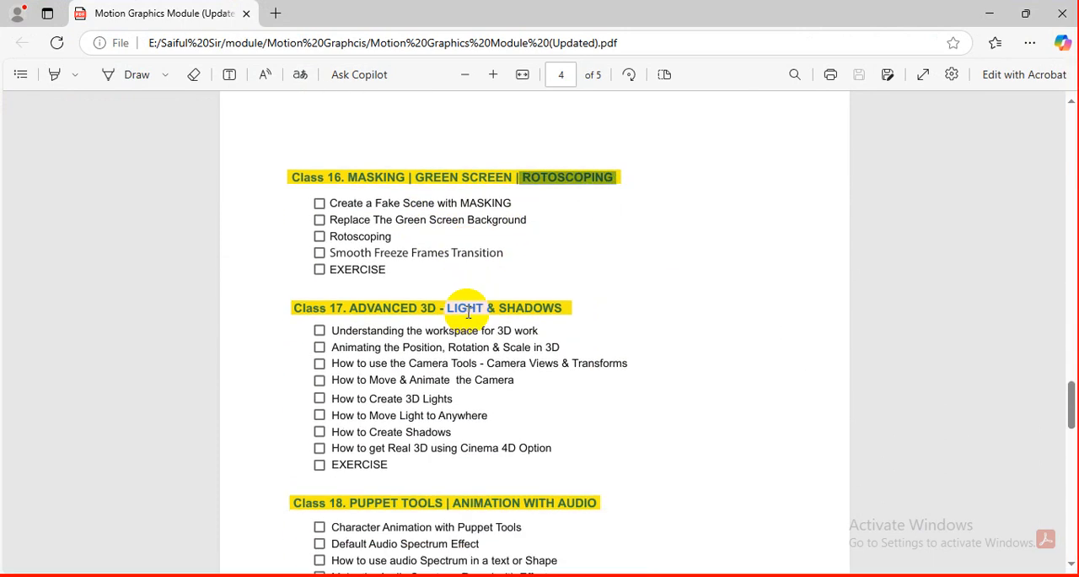
pyautogui.doubleClick(356, 295)
pyautogui.scroll(-2, 428, 363)
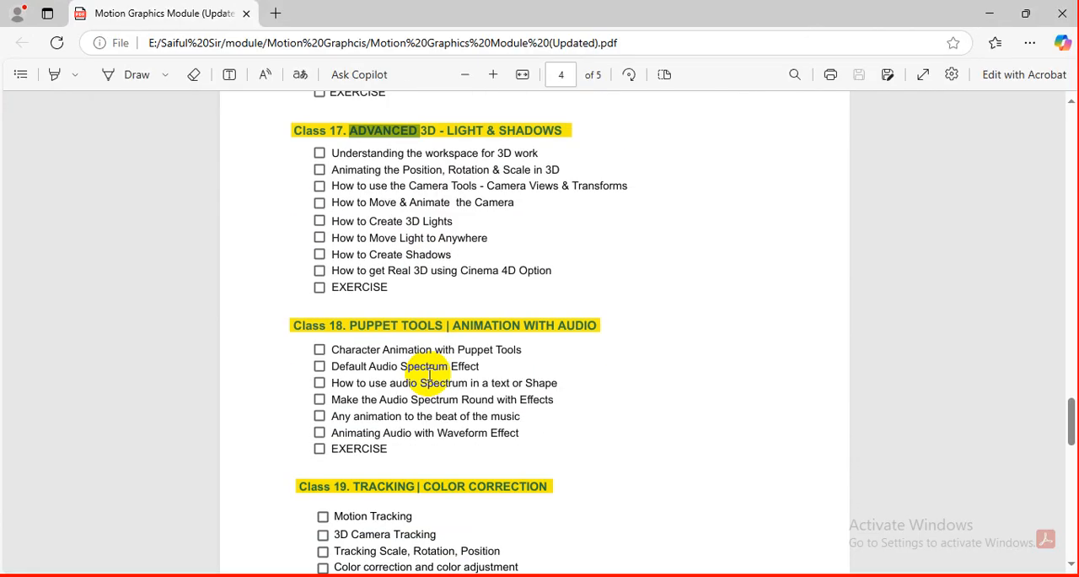
# Step: Review the course outline from Class 18 Puppet Tools to Class 20, selecting the FULL PROJECT 01 heading and its Simple Logo Reveal topic
pyautogui.moveTo(350, 326); pyautogui.dragTo(487, 373)
pyautogui.scroll(-4, 490, 384)
pyautogui.click(344, 350)
pyautogui.click(346, 310)
pyautogui.scroll(-6, 450, 331)
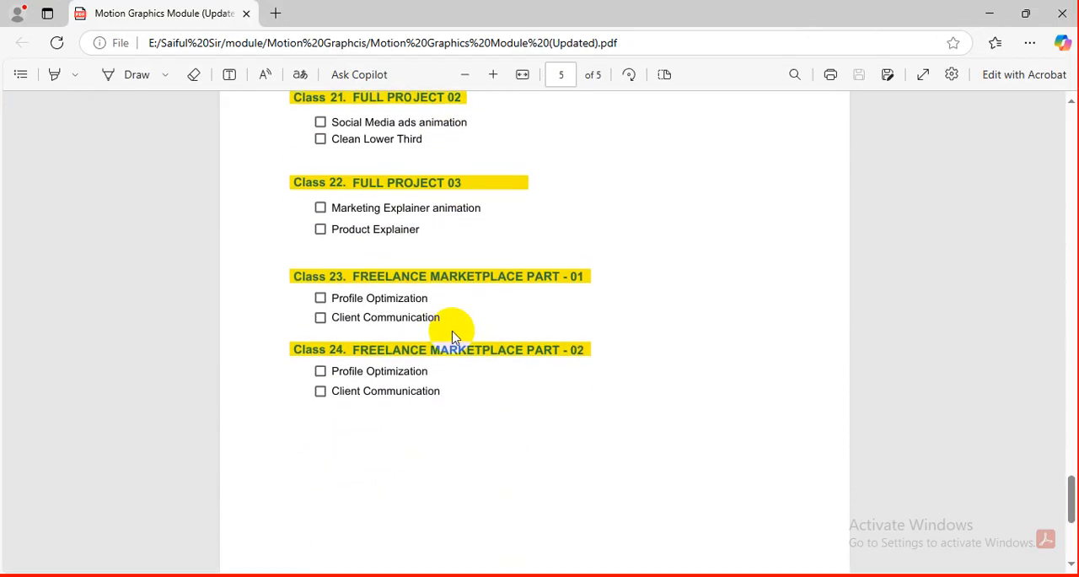
# Step: Review the Full Project classes and select the Class 23 and Class 24 Freelance Marketplace text, and return to the earlier class outlines
pyautogui.scroll(3, 451, 329)
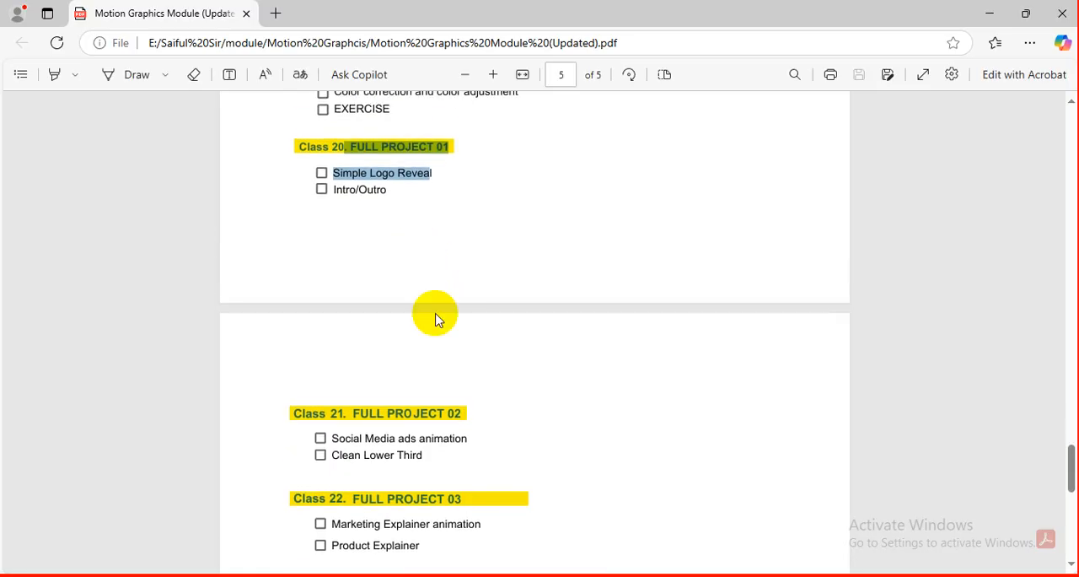
pyautogui.scroll(-3, 436, 317)
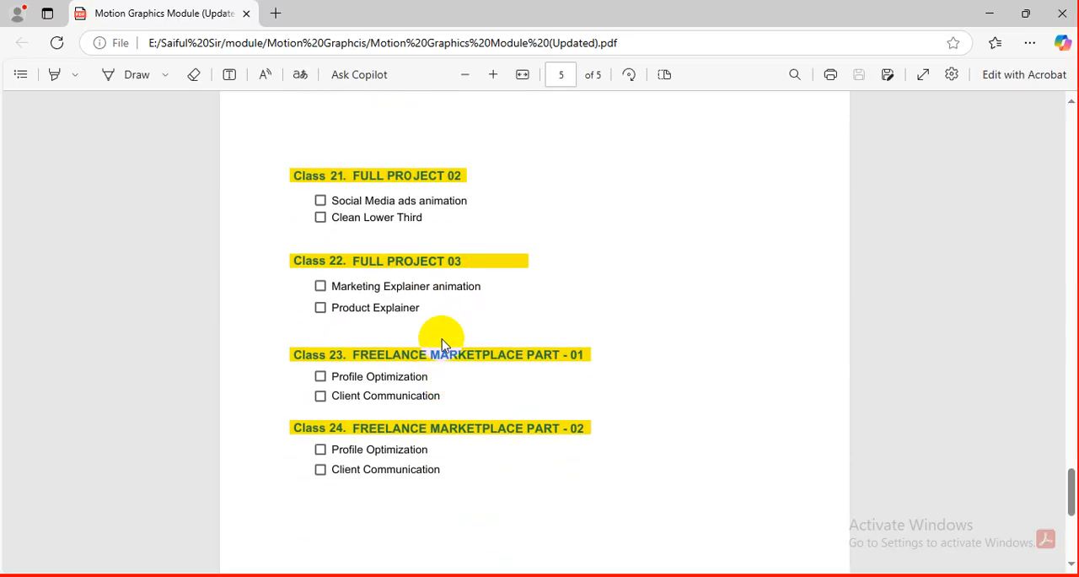
pyautogui.moveTo(348, 354); pyautogui.dragTo(409, 429)
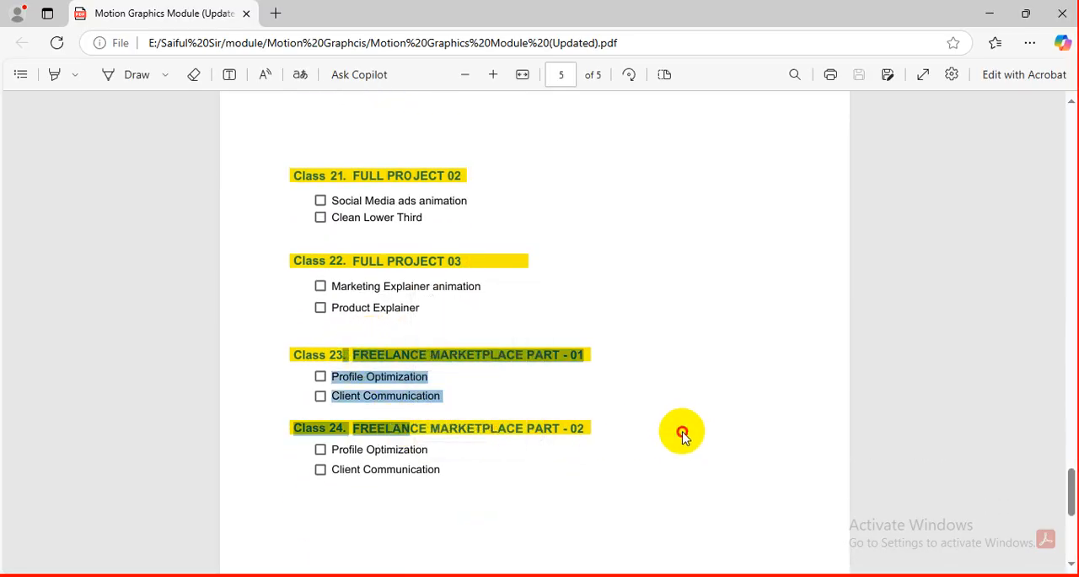
pyautogui.scroll(8, 669, 416)
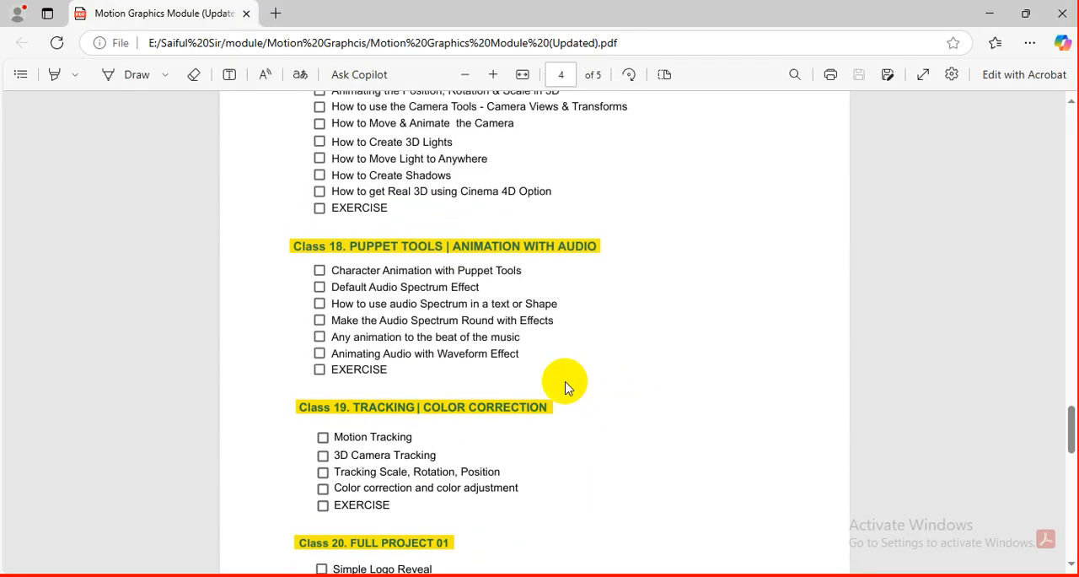
pyautogui.scroll(3, 567, 354)
# Step: Switch back to the Google Meet call and look through the people in the meeting
pyautogui.hotkey('alt', 'Tab')
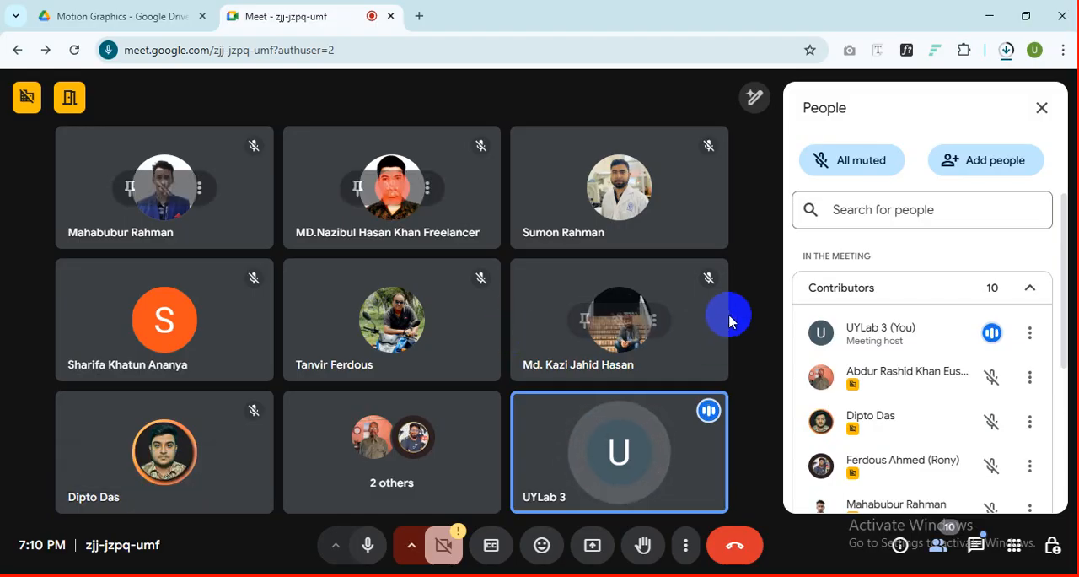
pyautogui.scroll(-2, 877, 363)
pyautogui.scroll(2, 877, 363)
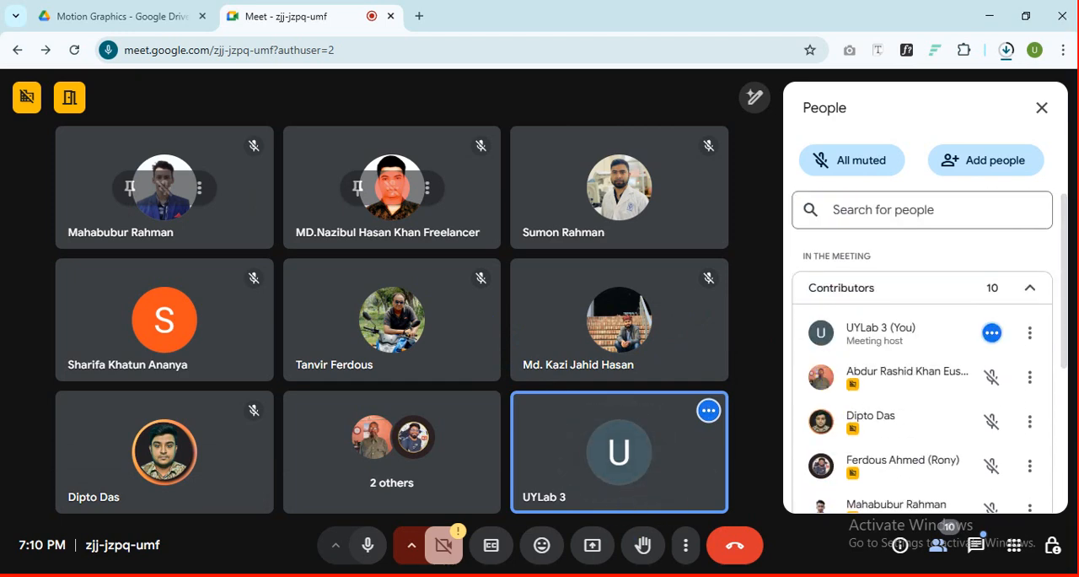